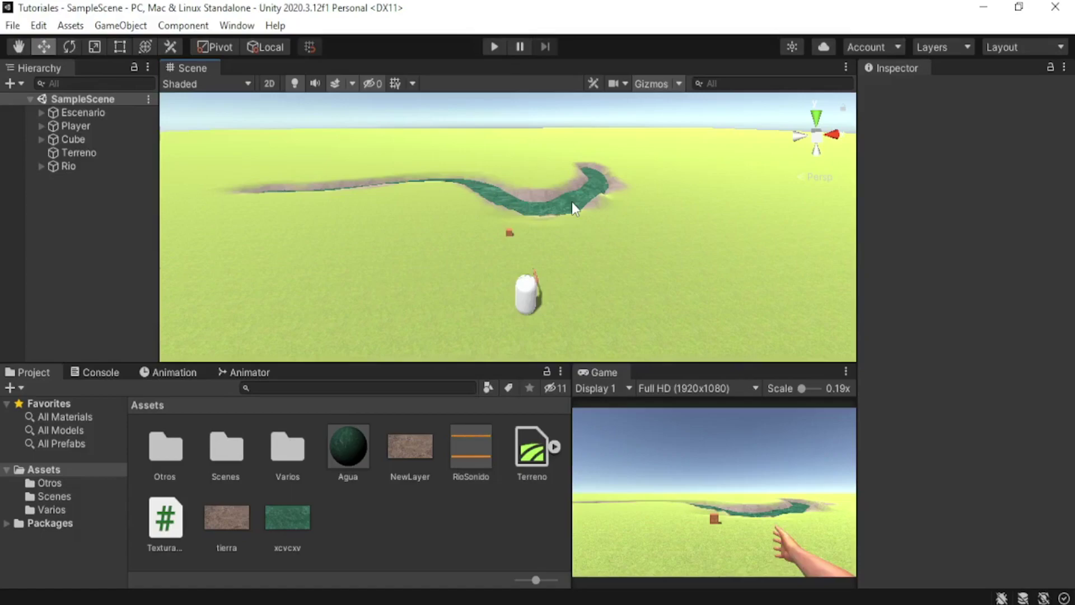
# Create a new empty object in the Hierarchy named AudioAmbiente.
pyautogui.keyDown('alt'); pyautogui.moveTo(401, 216); pyautogui.dragTo(386, 206); pyautogui.keyUp('alt')
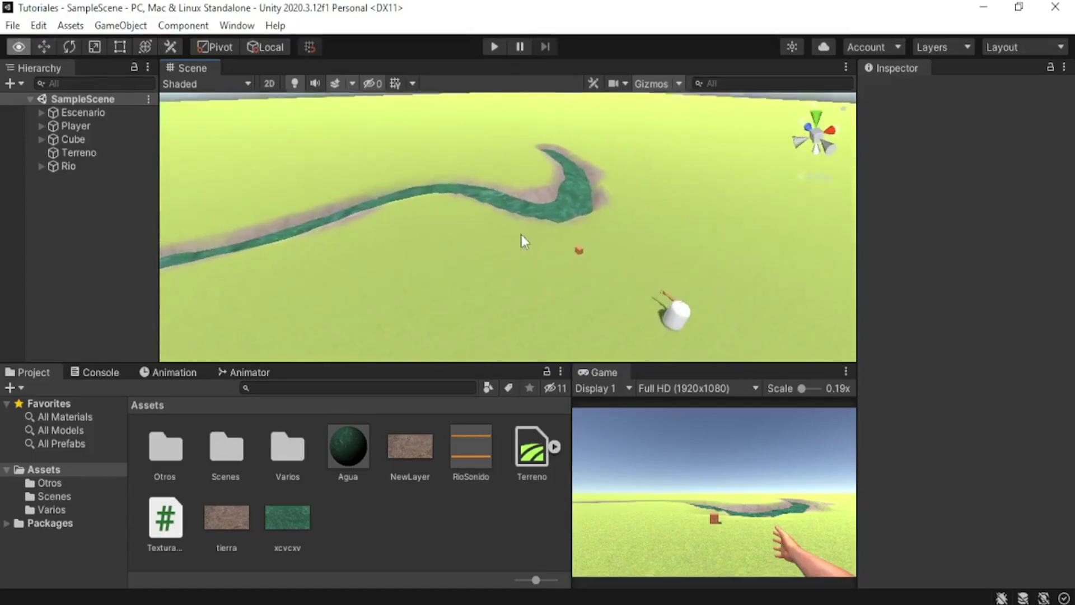
pyautogui.keyDown('alt'); pyautogui.moveTo(546, 234); pyautogui.dragTo(519, 243); pyautogui.keyUp('alt')
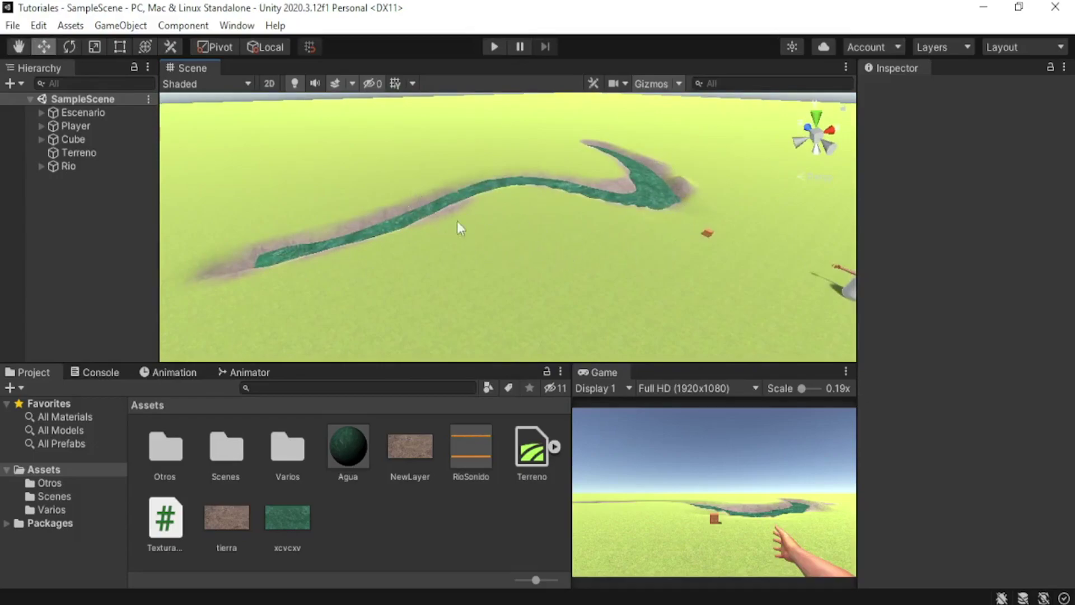
pyautogui.keyDown('alt'); pyautogui.moveTo(452, 227); pyautogui.dragTo(577, 280); pyautogui.keyUp('alt')
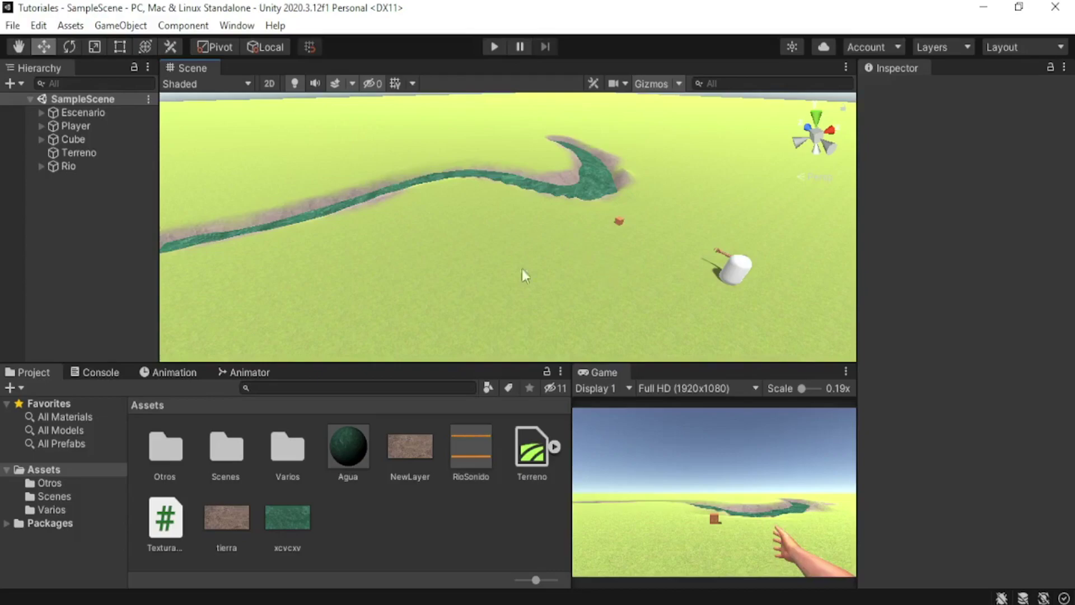
pyautogui.keyDown('alt'); pyautogui.moveTo(569, 259); pyautogui.dragTo(544, 241); pyautogui.keyUp('alt')
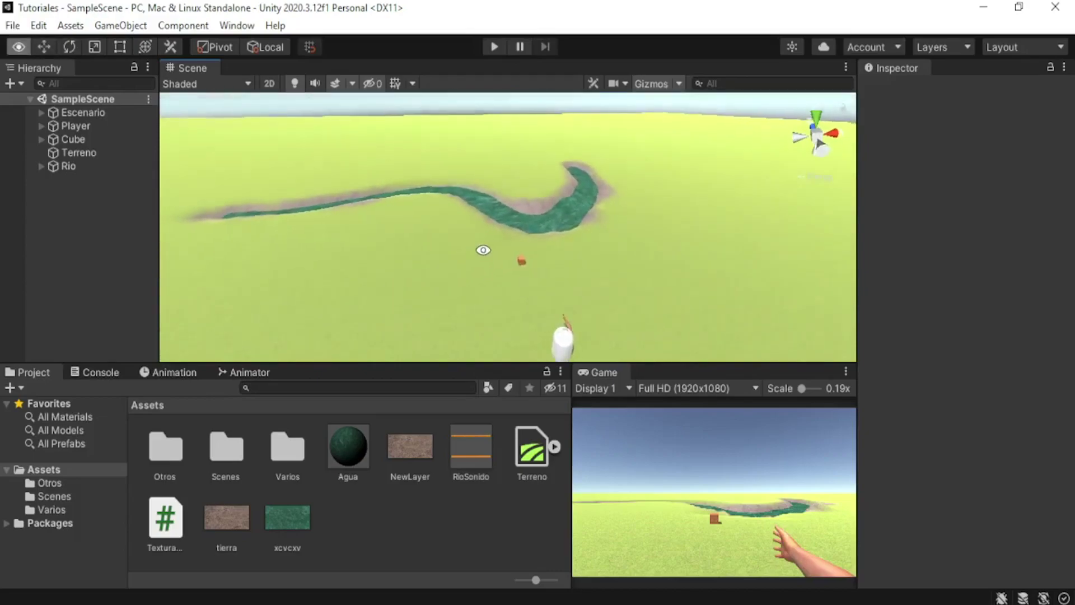
pyautogui.keyDown('alt'); pyautogui.moveTo(492, 257); pyautogui.dragTo(579, 264); pyautogui.keyUp('alt')
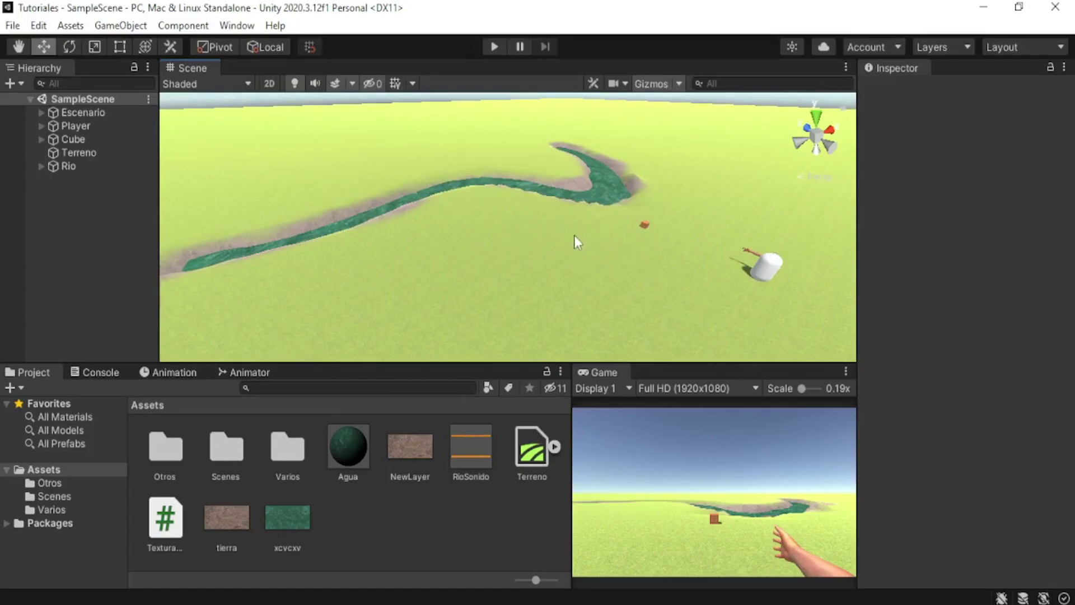
pyautogui.rightClick(85, 218)
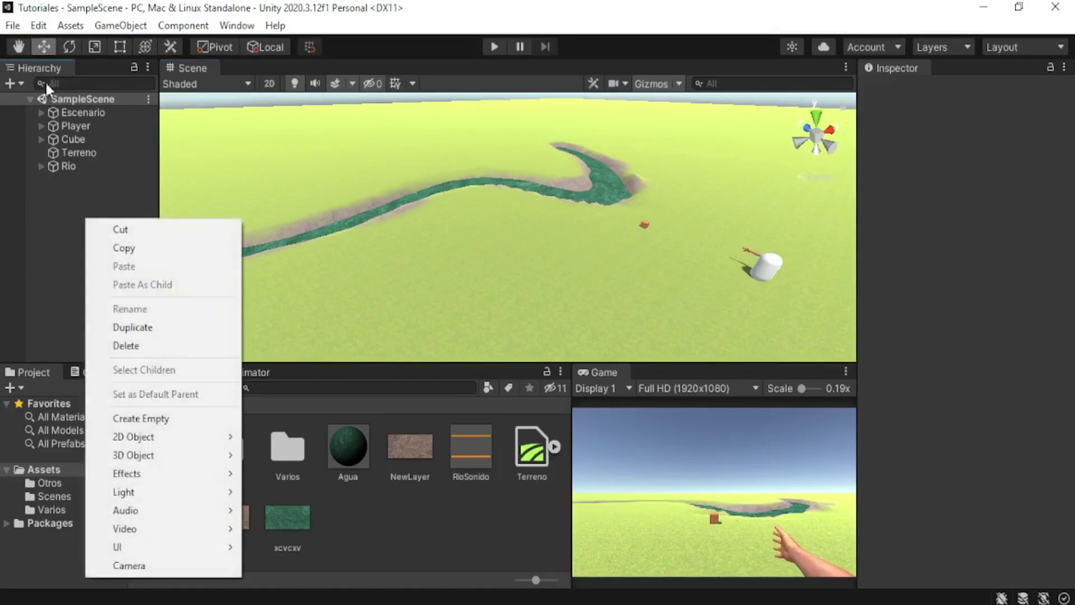
pyautogui.click(152, 419)
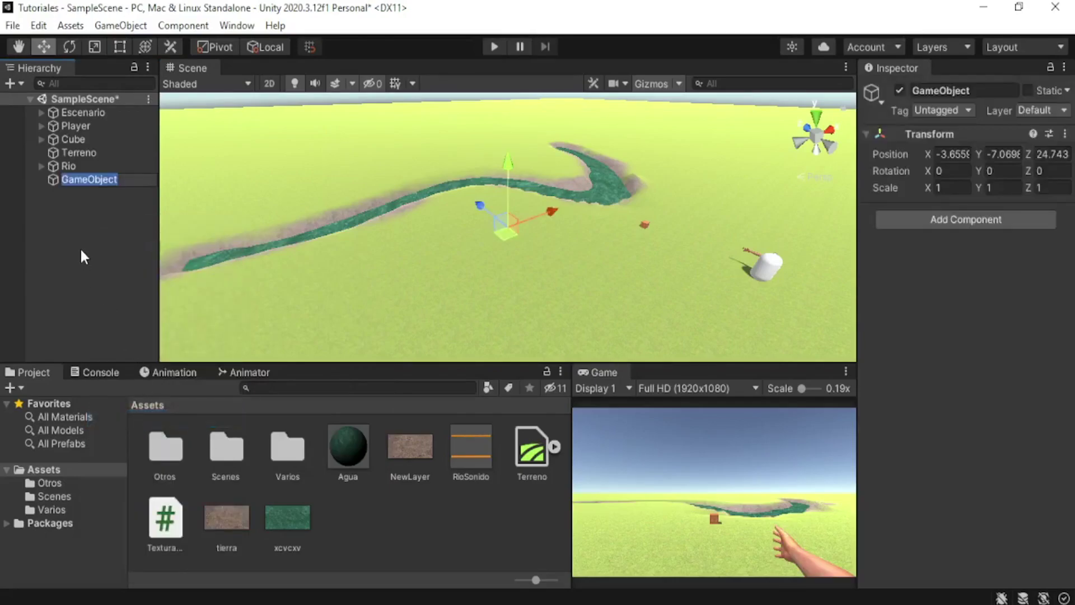
pyautogui.write('AudioAmbiente')
pyautogui.press('Return')
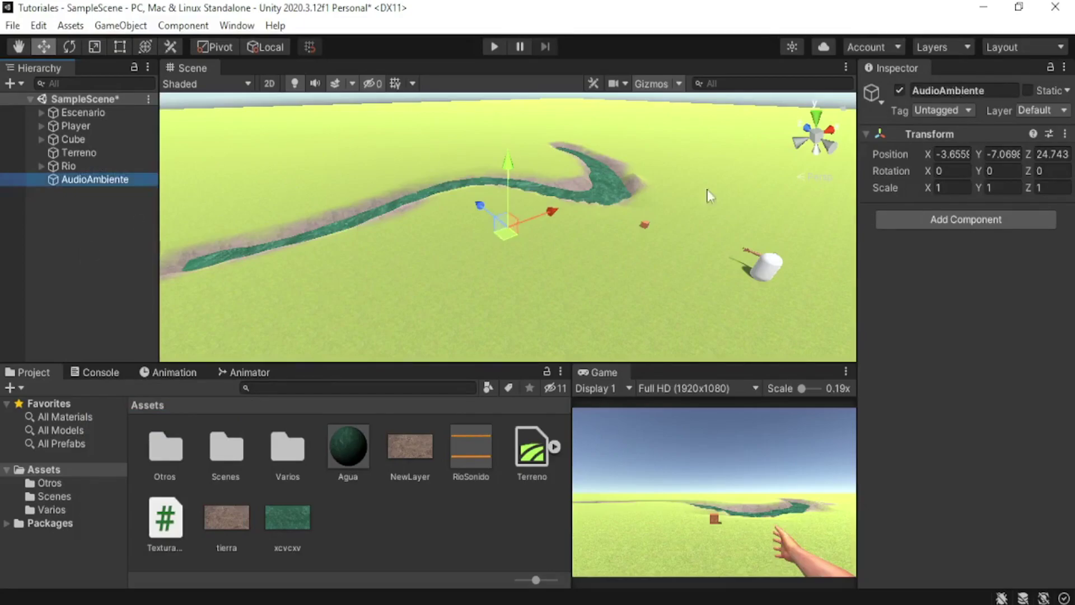
# Add an Audio Source component to AudioAmbiente.
pyautogui.click(956, 223)
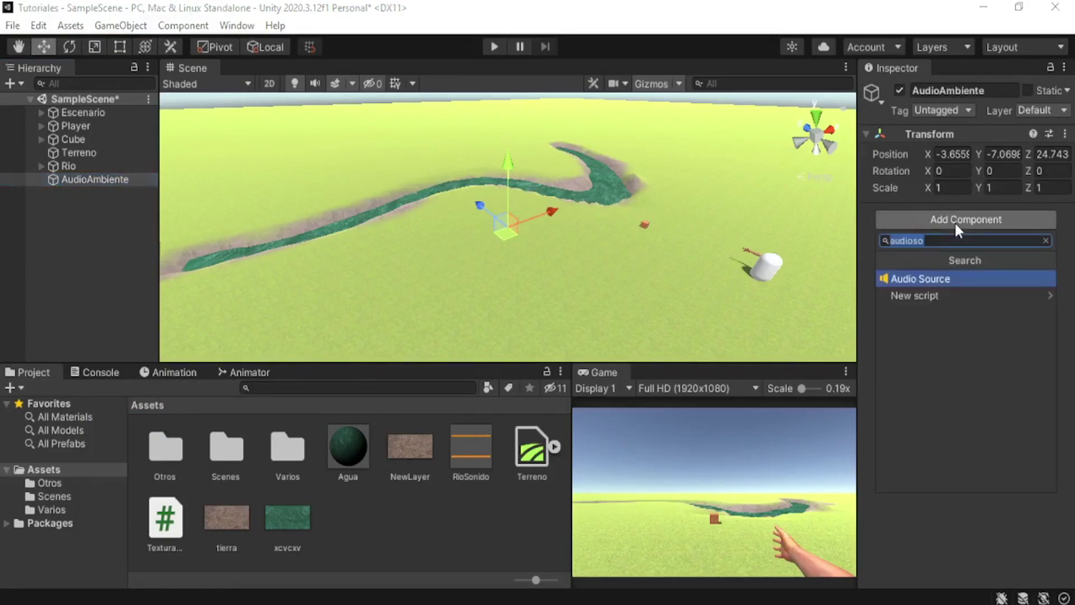
pyautogui.press('BackSpace')
pyautogui.write('audio')
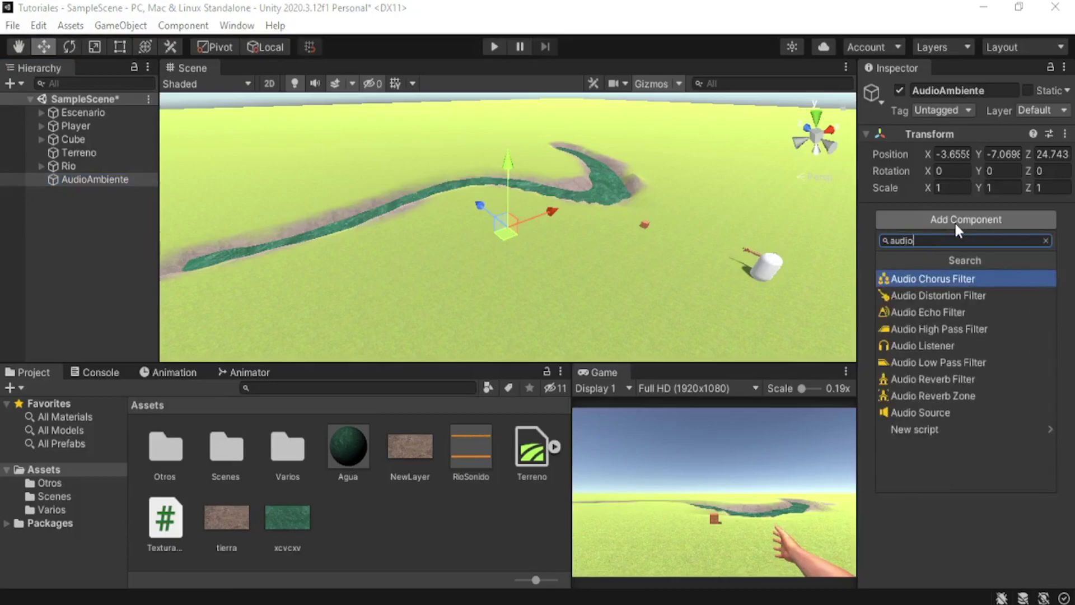
pyautogui.write('so')
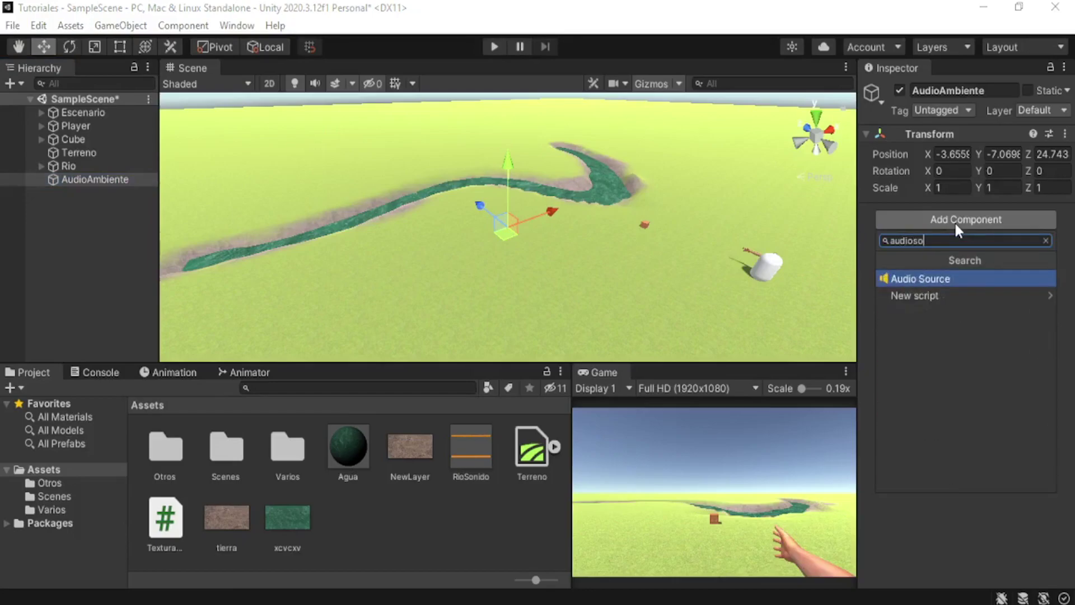
pyautogui.press('Return')
pyautogui.scroll(-2, 963, 336)
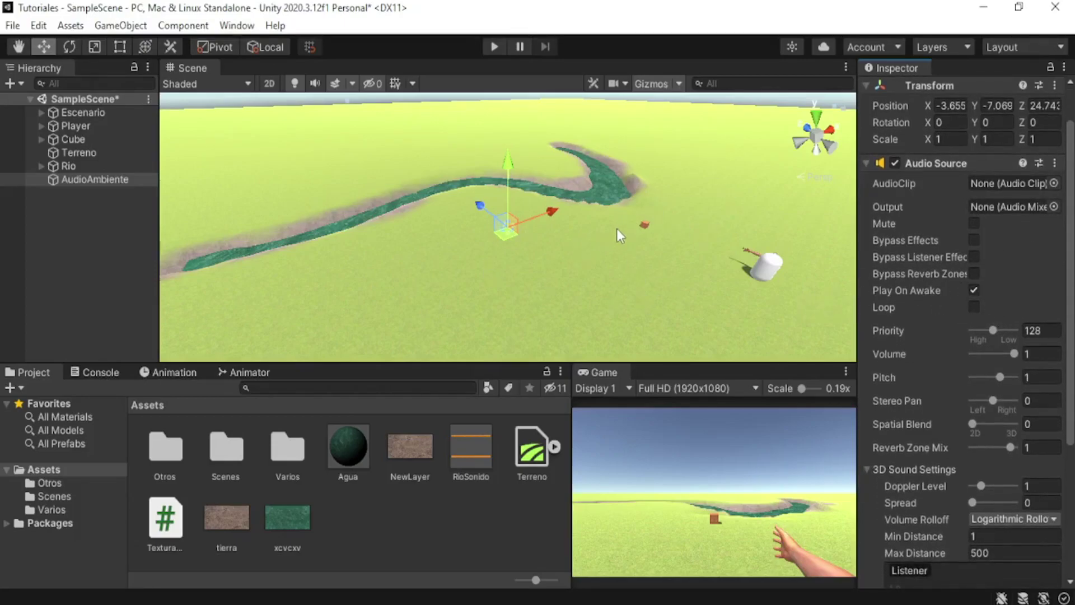
# Move AudioAmbiente up and next to the player, around Y 0.5, Z -2.4.
pyautogui.scroll(-4, 616, 228)
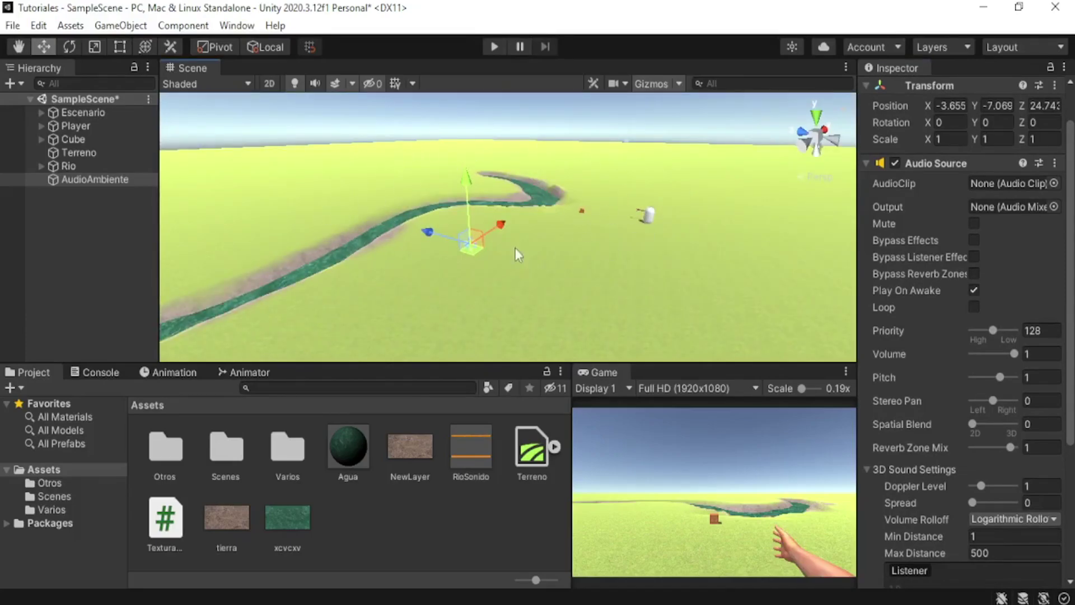
pyautogui.moveTo(471, 178); pyautogui.dragTo(531, 166)
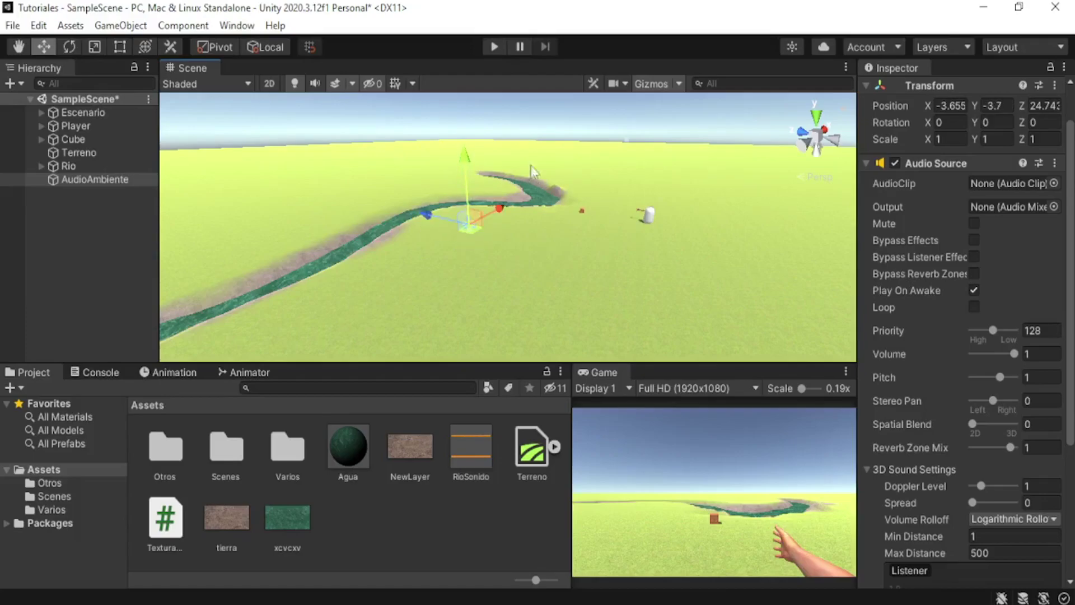
pyautogui.moveTo(515, 209)
pyautogui.keyDown('alt'); pyautogui.mouseDown()
pyautogui.moveTo(479, 180)
pyautogui.moveTo(608, 206)
pyautogui.mouseUp(); pyautogui.keyUp('alt')
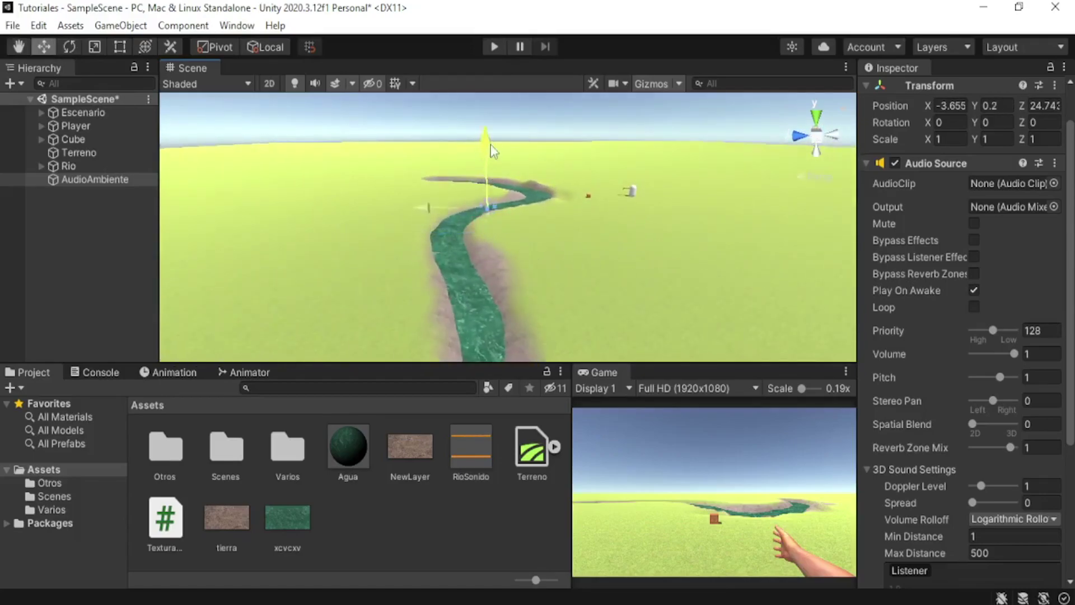
pyautogui.moveTo(607, 207); pyautogui.dragTo(488, 259, button='middle')
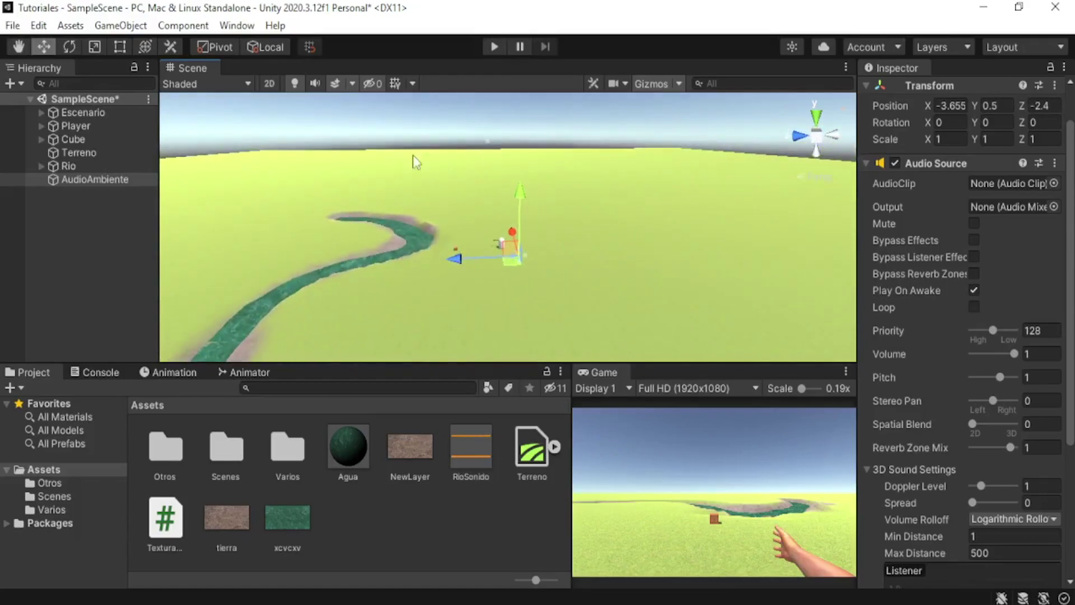
# Assign the RioSonido clip to the Audio Source and enter Play mode.
pyautogui.moveTo(638, 233)
pyautogui.keyDown('alt'); pyautogui.mouseDown()
pyautogui.moveTo(499, 255)
pyautogui.moveTo(548, 280)
pyautogui.mouseUp(); pyautogui.keyUp('alt')
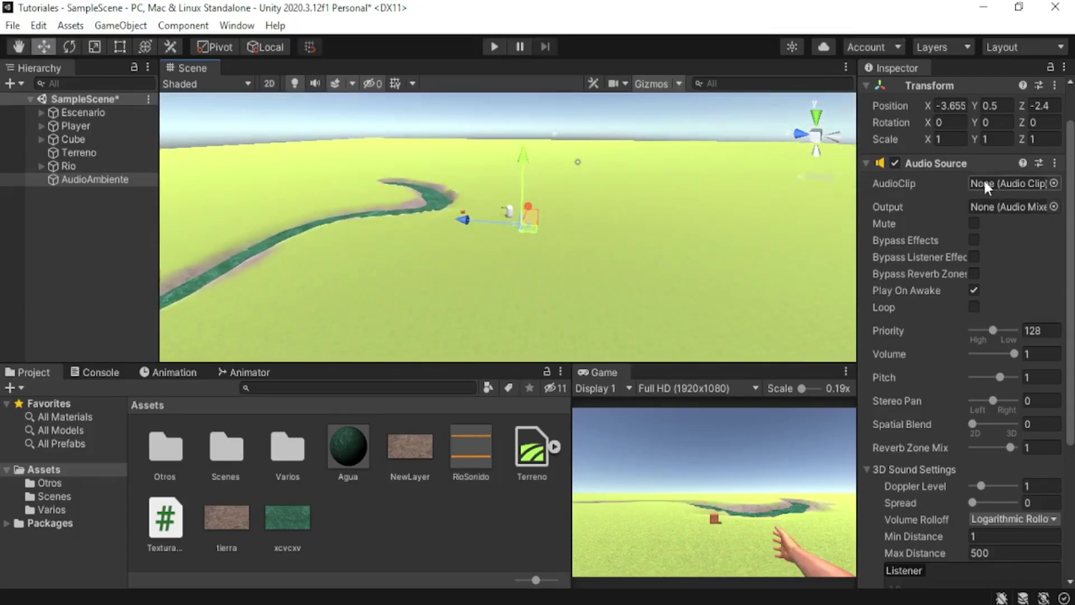
pyautogui.moveTo(472, 456); pyautogui.dragTo(1006, 184)
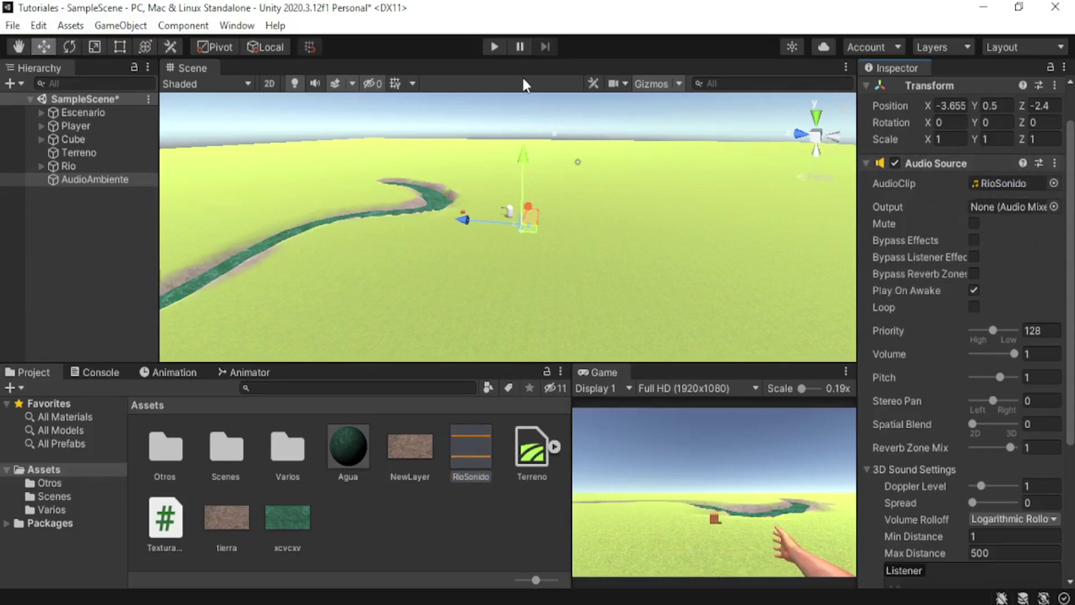
pyautogui.click(490, 46)
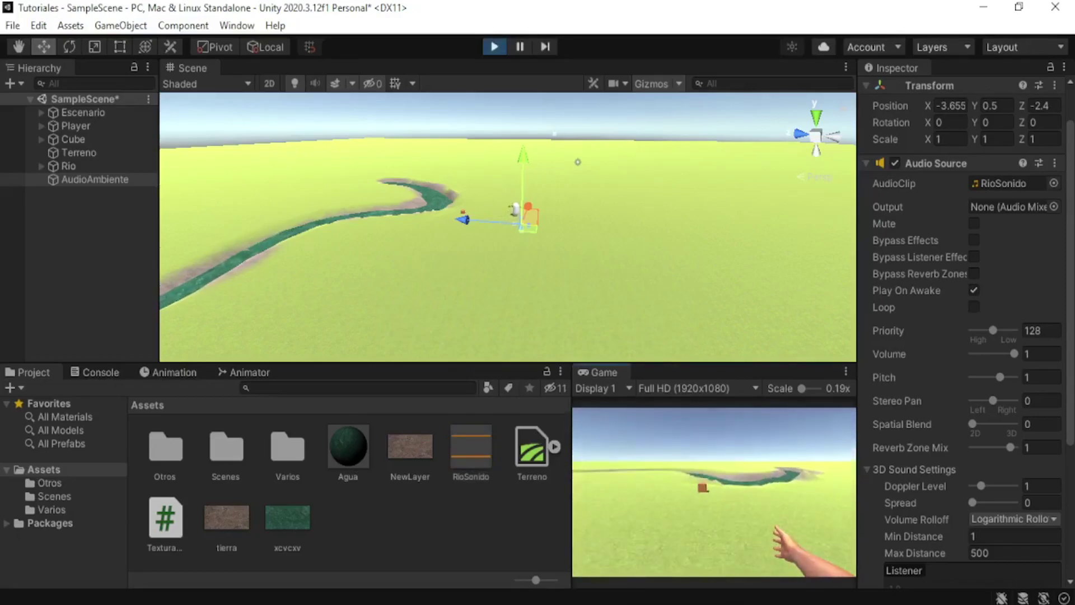
# Walk the player around in the running game to hear the river sound, then stop.
pyautogui.press('s')
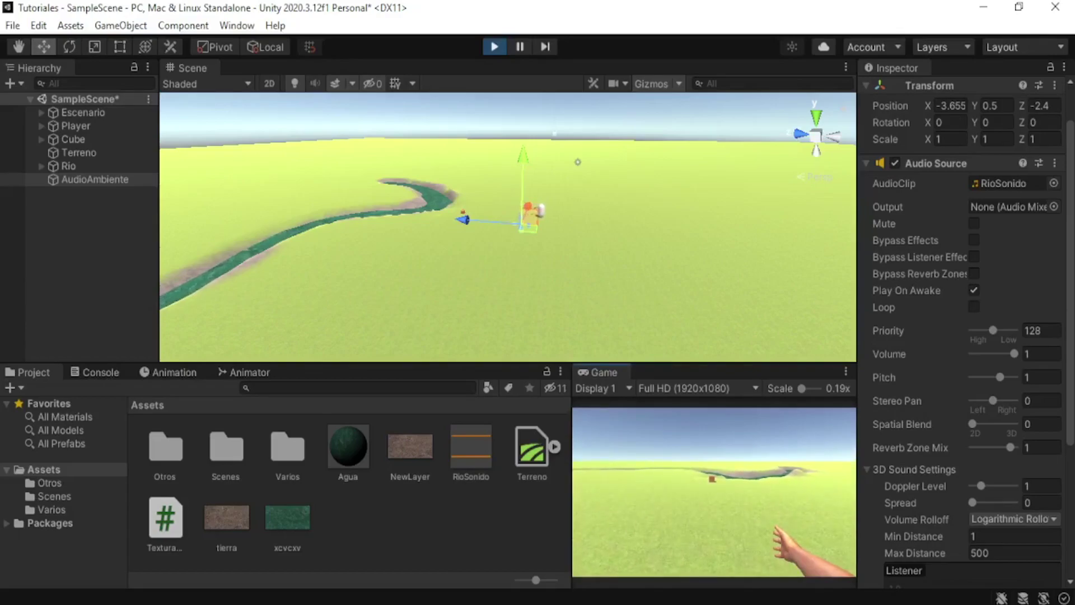
pyautogui.press('Escape')
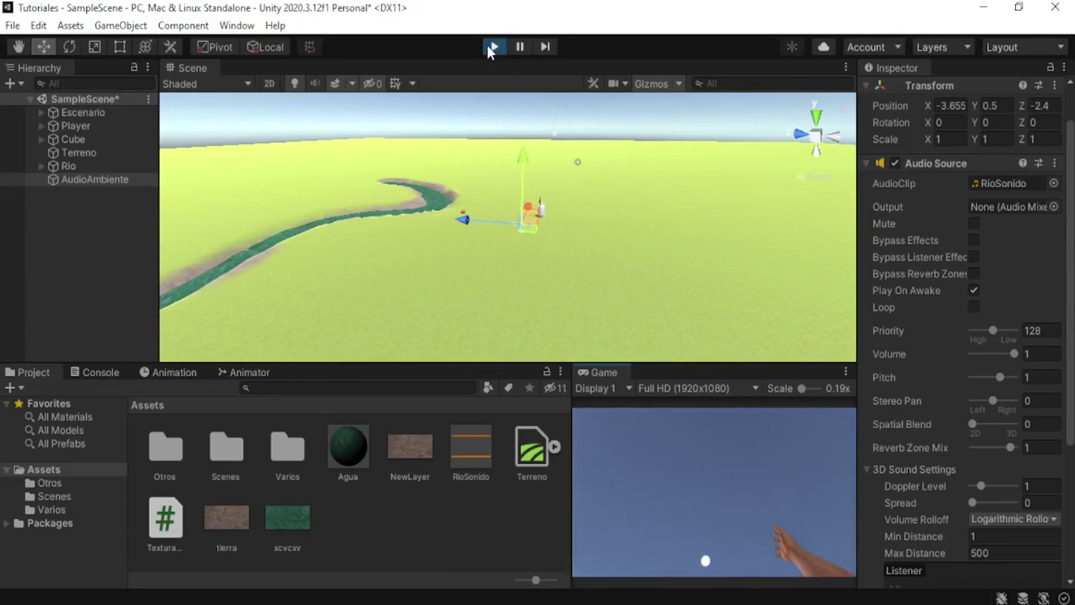
pyautogui.click(491, 49)
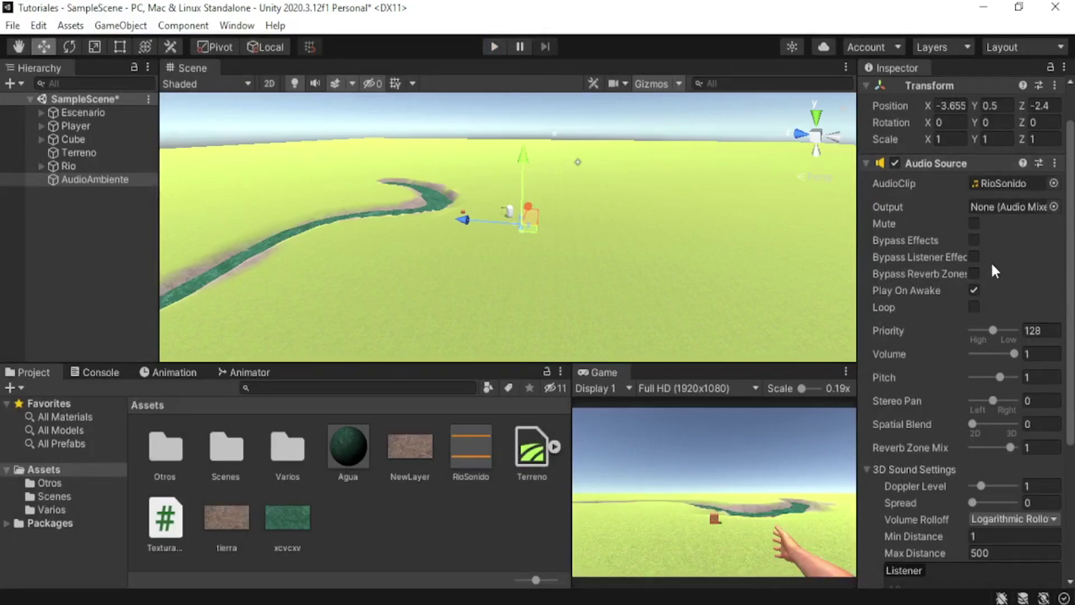
# Preview the RioSonido clip's waveform in its import settings, then reselect AudioAmbiente.
pyautogui.click(471, 448)
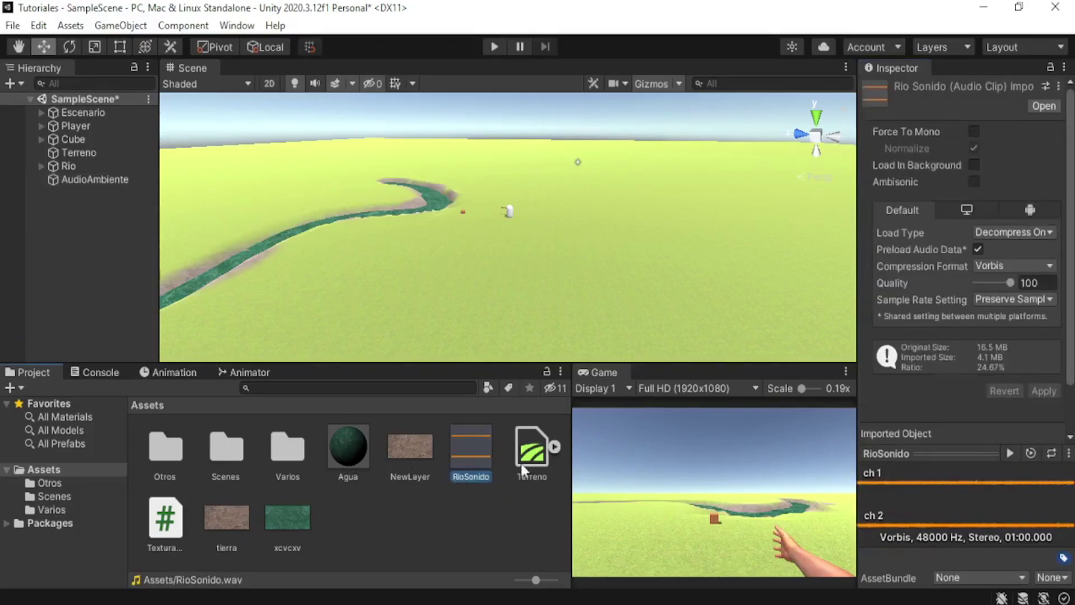
pyautogui.click(1010, 453)
pyautogui.click(1050, 488)
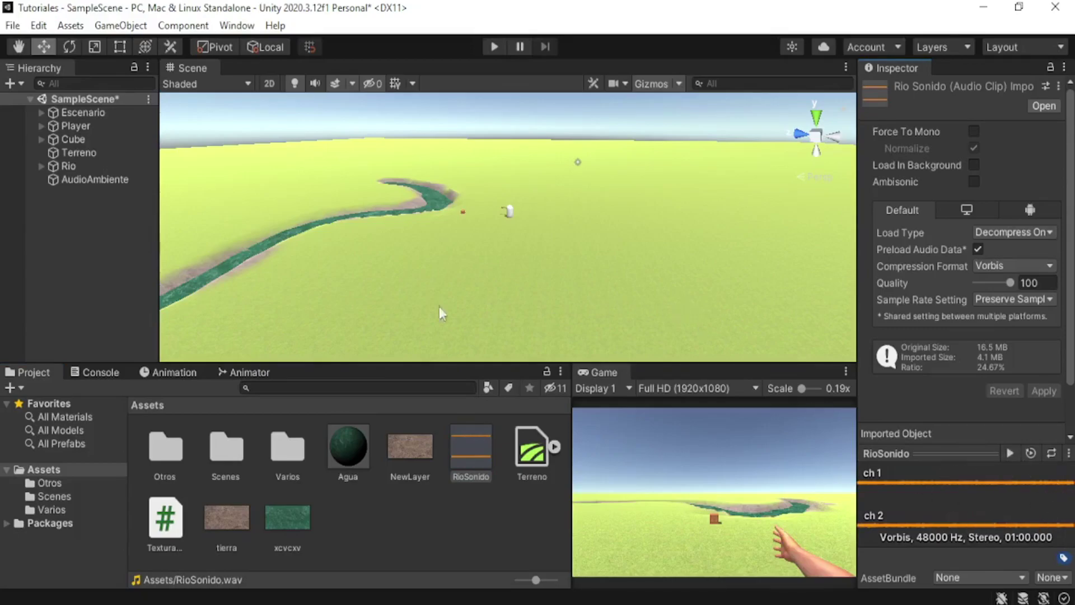
pyautogui.click(89, 179)
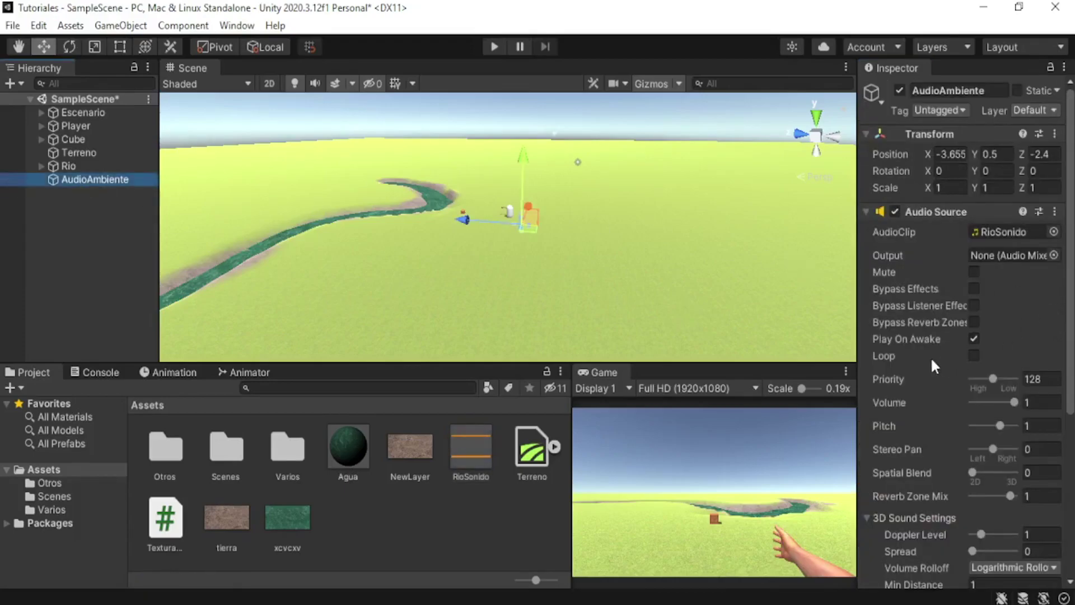
# Set AudioAmbiente's sound to loop at about 0.48 volume, then delete AudioAmbiente.
pyautogui.click(975, 354)
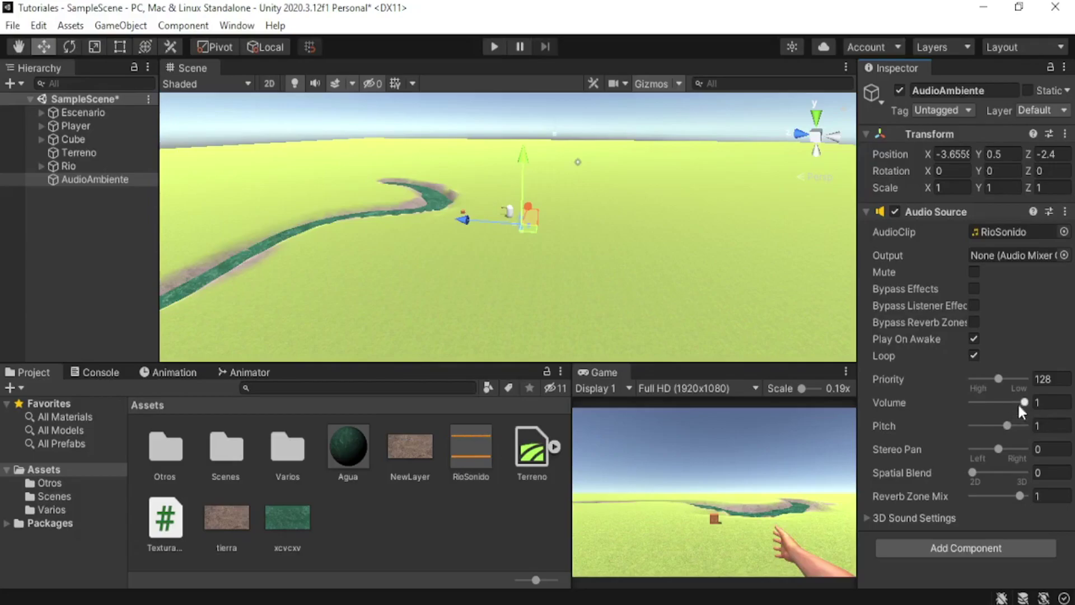
pyautogui.moveTo(1017, 402)
pyautogui.mouseDown()
pyautogui.moveTo(997, 403)
pyautogui.moveTo(1031, 404)
pyautogui.mouseUp()
pyautogui.click(122, 227)
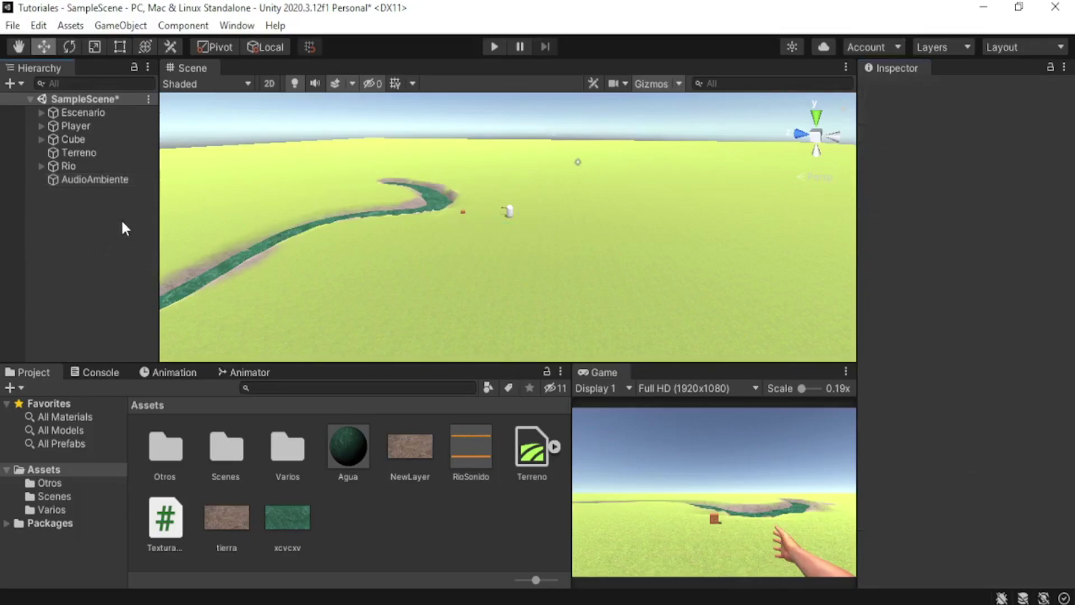
pyautogui.click(104, 185)
pyautogui.press('Delete')
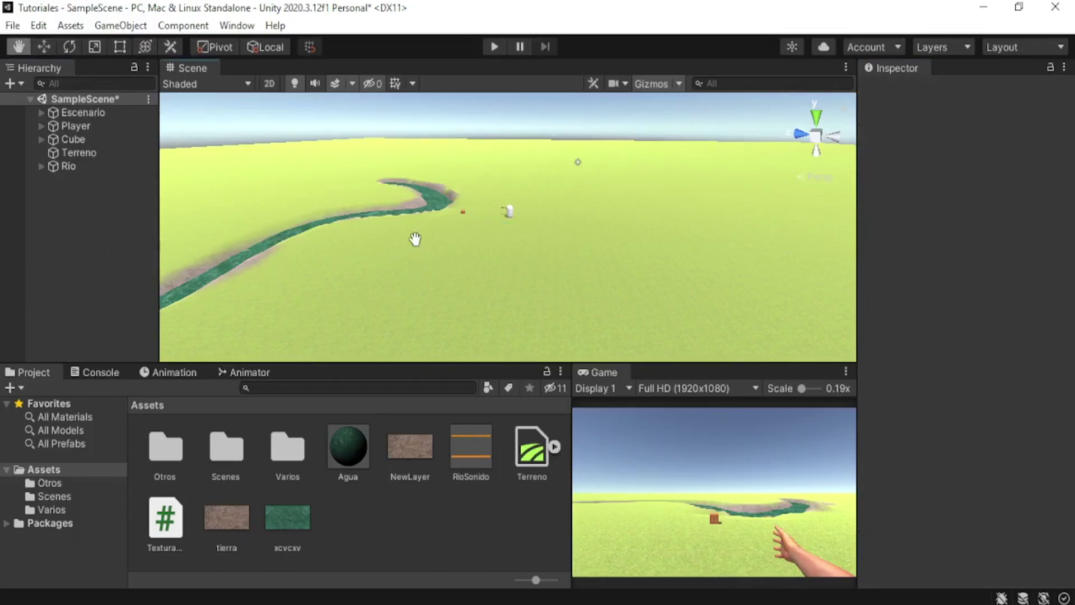
# Add a new cube, Cube (1), to the scene.
pyautogui.moveTo(392, 252)
pyautogui.mouseDown(button='right')
pyautogui.moveTo(459, 277)
pyautogui.moveTo(441, 284)
pyautogui.mouseUp(button='right')
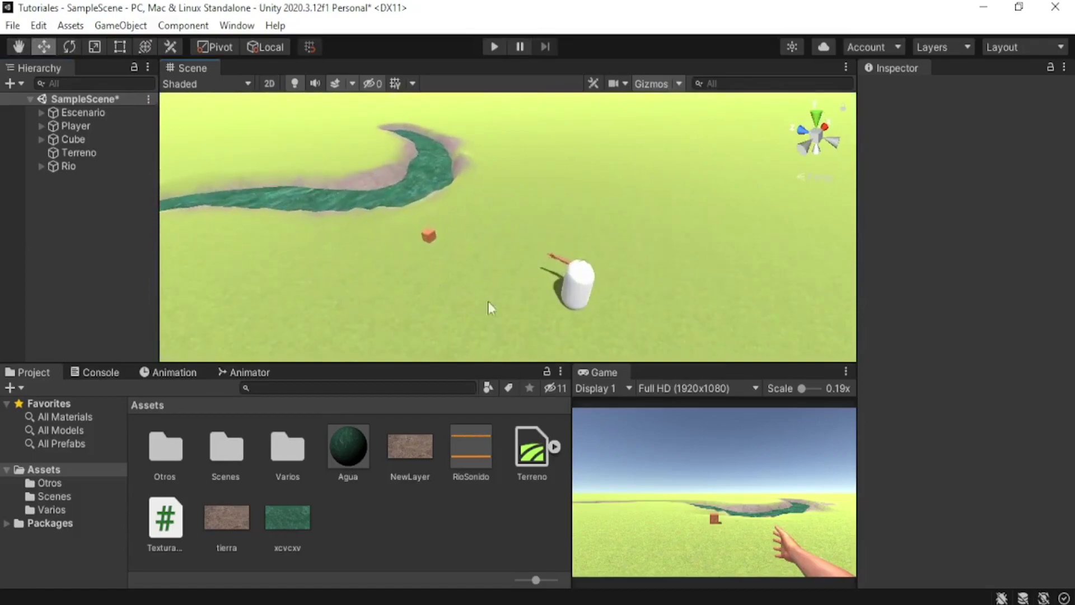
pyautogui.rightClick(110, 237)
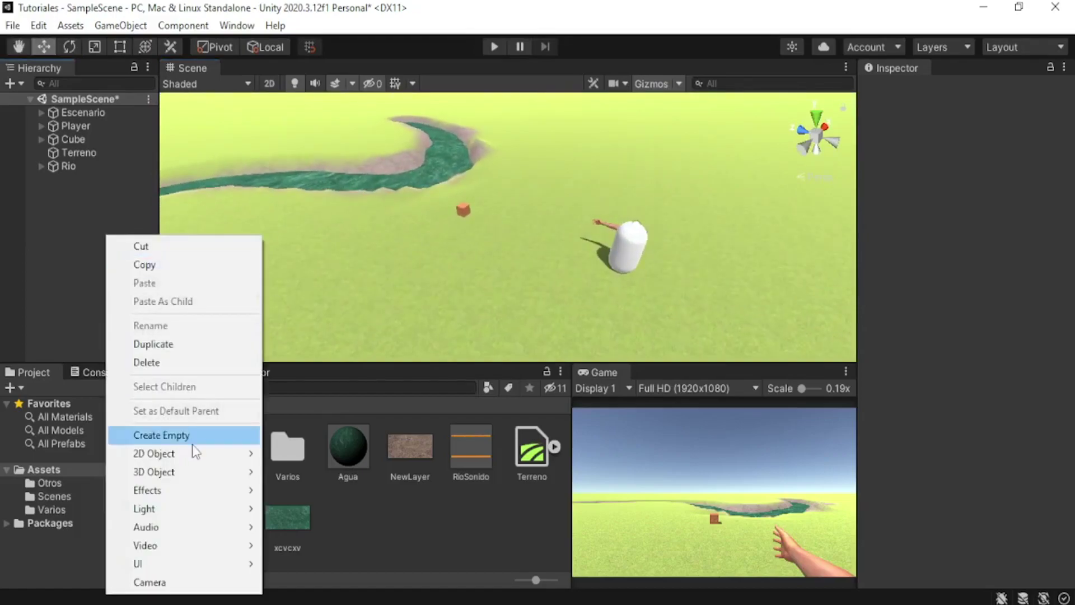
pyautogui.moveTo(173, 471)
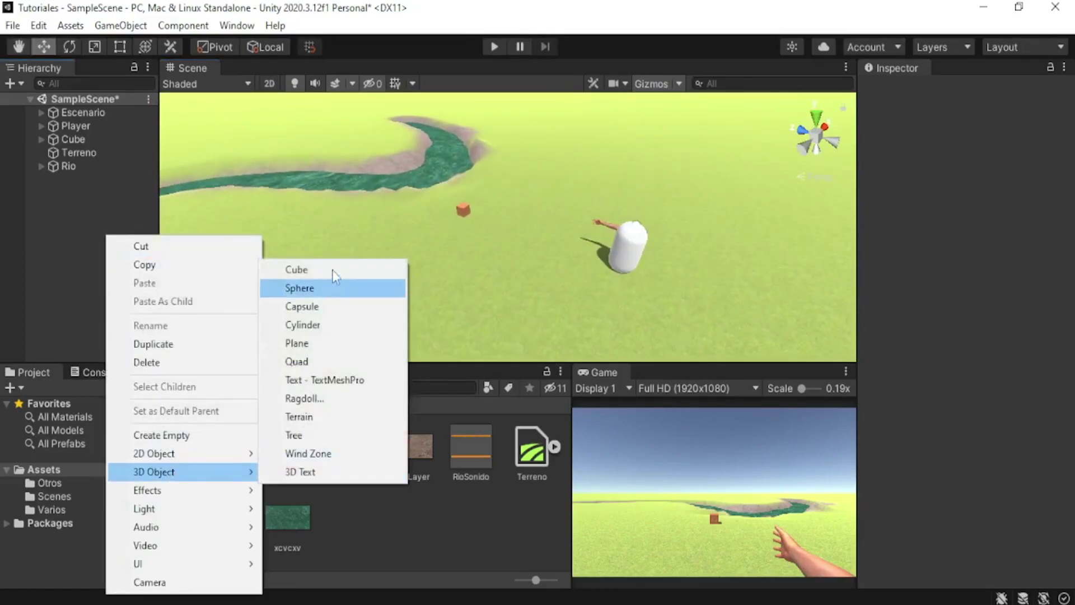
pyautogui.click(334, 267)
pyautogui.keyDown('alt'); pyautogui.moveTo(557, 243); pyautogui.dragTo(805, 257); pyautogui.keyUp('alt')
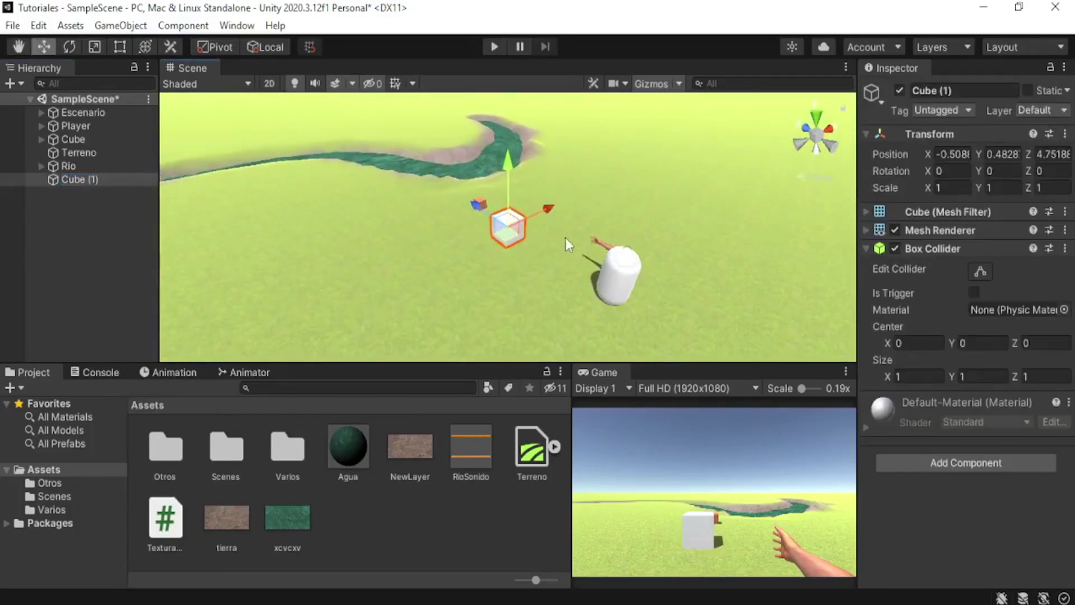
# Scale the cube into a flat box about 4.53 × 1.54 × 2.91.
pyautogui.press('r')
pyautogui.moveTo(508, 231)
pyautogui.mouseDown()
pyautogui.moveTo(506, 186)
pyautogui.moveTo(644, 191)
pyautogui.mouseUp()
pyautogui.moveTo(493, 216); pyautogui.dragTo(442, 192)
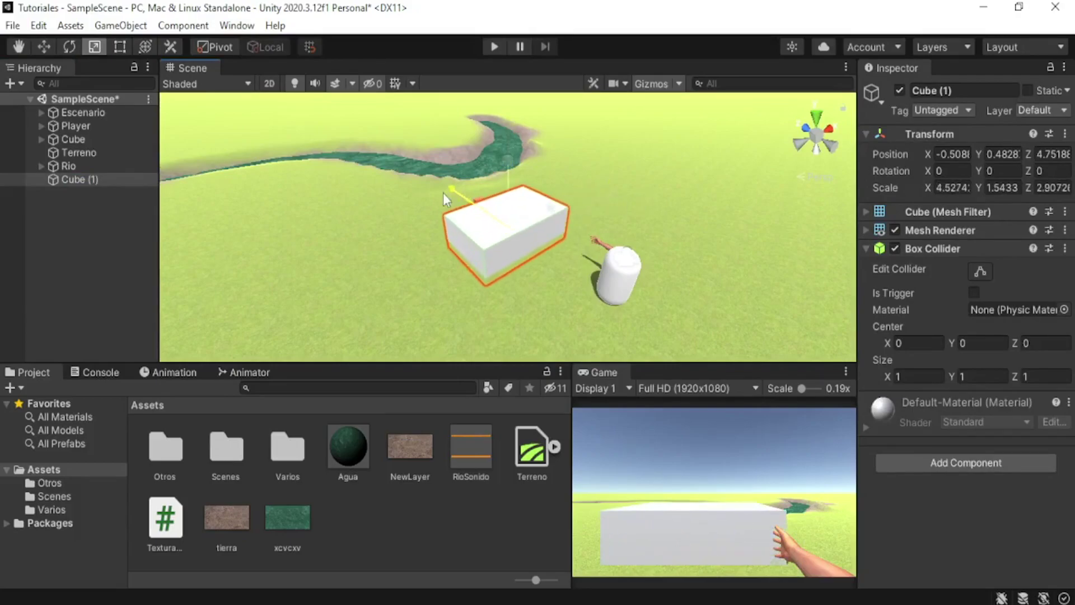
# Move the box onto the terrain at position -9.14, 0.69, 8.73.
pyautogui.press('w')
pyautogui.moveTo(506, 200)
pyautogui.mouseDown()
pyautogui.moveTo(507, 190)
pyautogui.moveTo(493, 213)
pyautogui.moveTo(739, 257)
pyautogui.mouseUp()
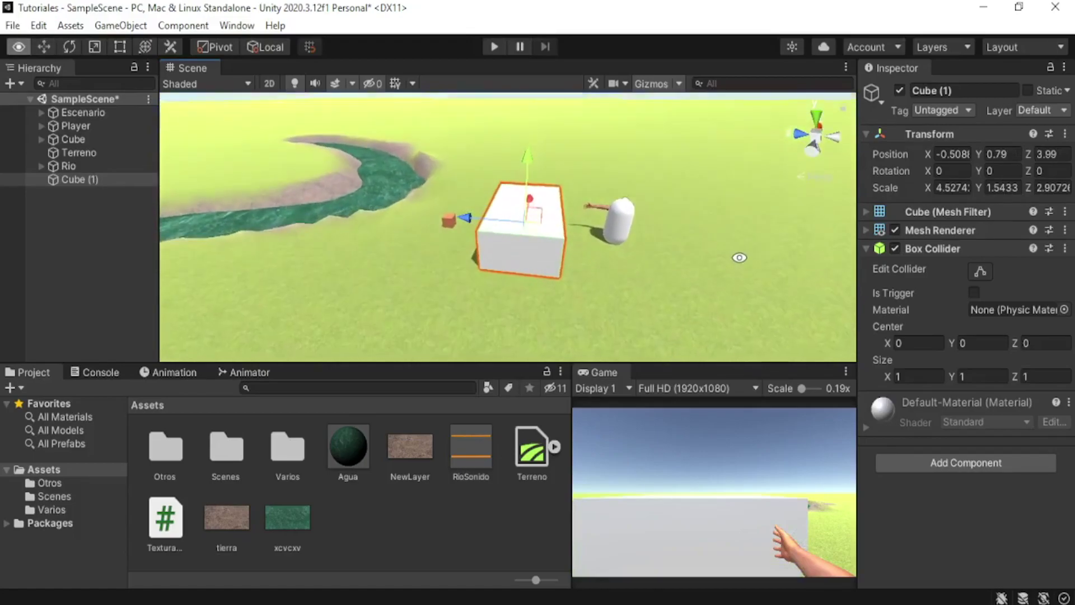
pyautogui.moveTo(533, 215); pyautogui.dragTo(361, 305)
pyautogui.moveTo(361, 304)
pyautogui.mouseDown(button='middle')
pyautogui.moveTo(515, 278)
pyautogui.moveTo(508, 307)
pyautogui.mouseUp(button='middle')
pyautogui.moveTo(493, 269)
pyautogui.mouseDown()
pyautogui.moveTo(443, 241)
pyautogui.moveTo(424, 299)
pyautogui.mouseUp()
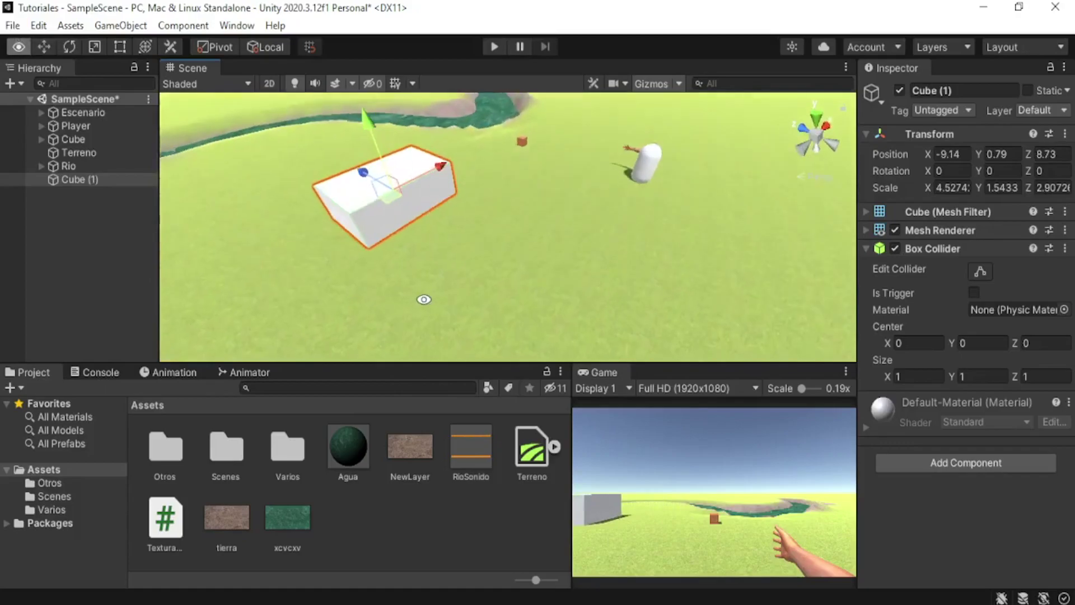
pyautogui.keyDown('alt'); pyautogui.moveTo(501, 249); pyautogui.dragTo(411, 142); pyautogui.keyUp('alt')
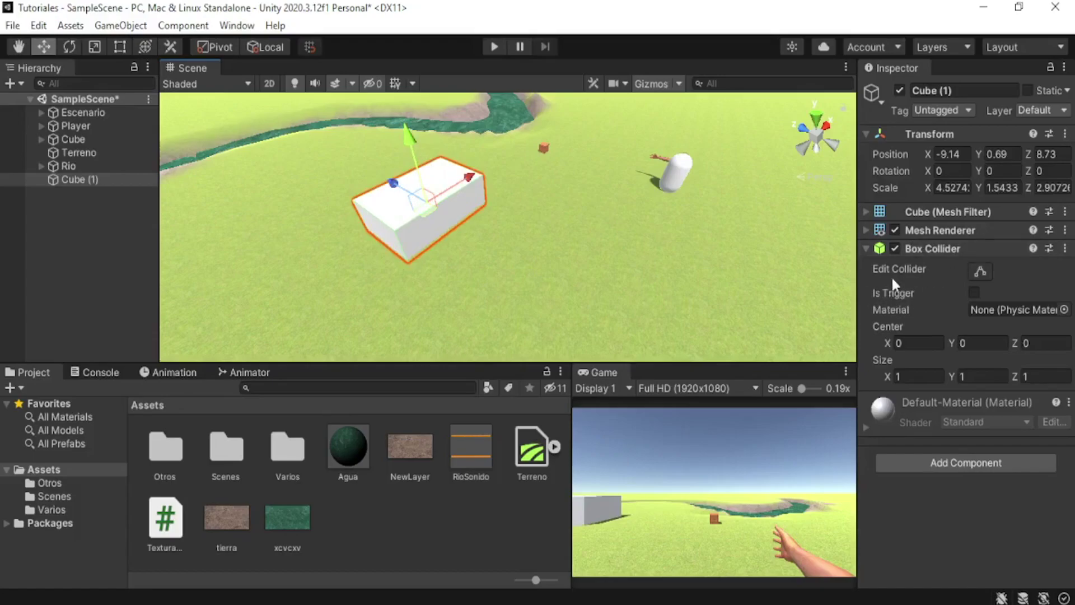
# Enable Is Trigger on Cube (1)'s Box Collider and remove its Mesh Filter and Mesh Renderer.
pyautogui.click(975, 293)
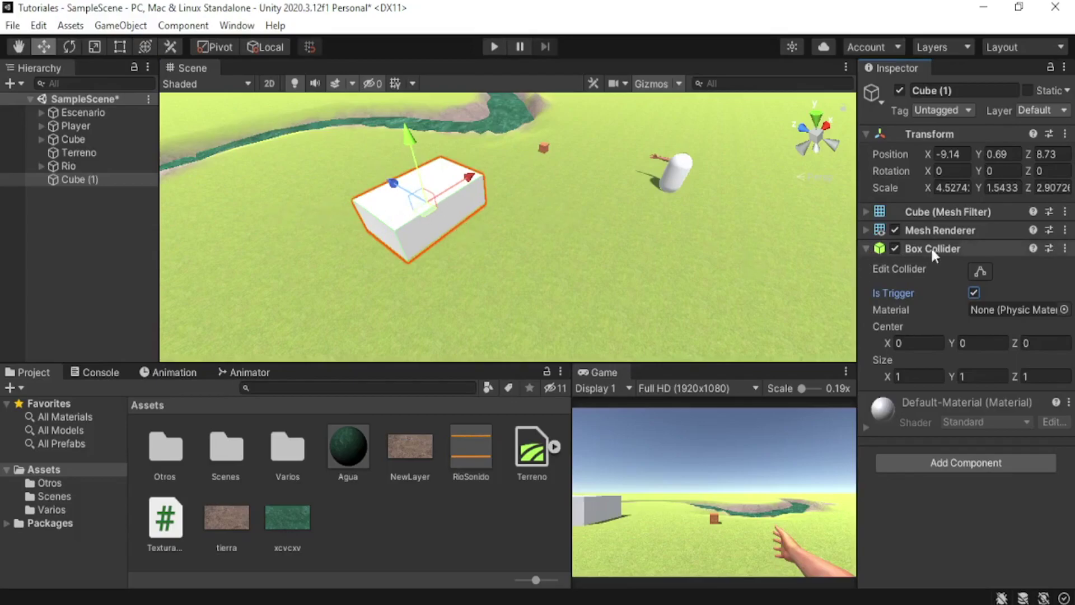
pyautogui.rightClick(925, 214)
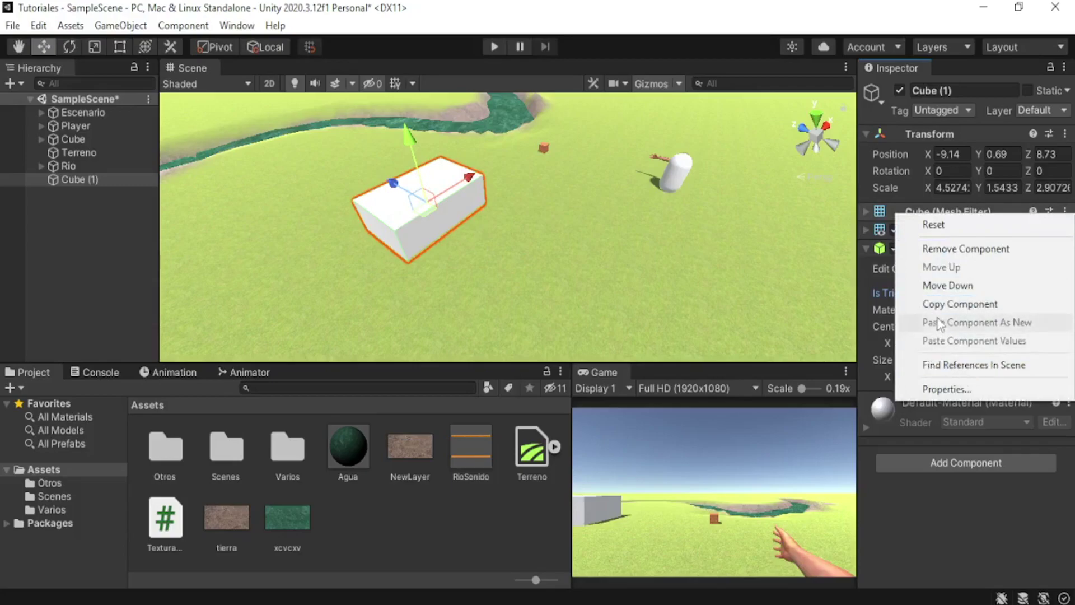
pyautogui.click(944, 249)
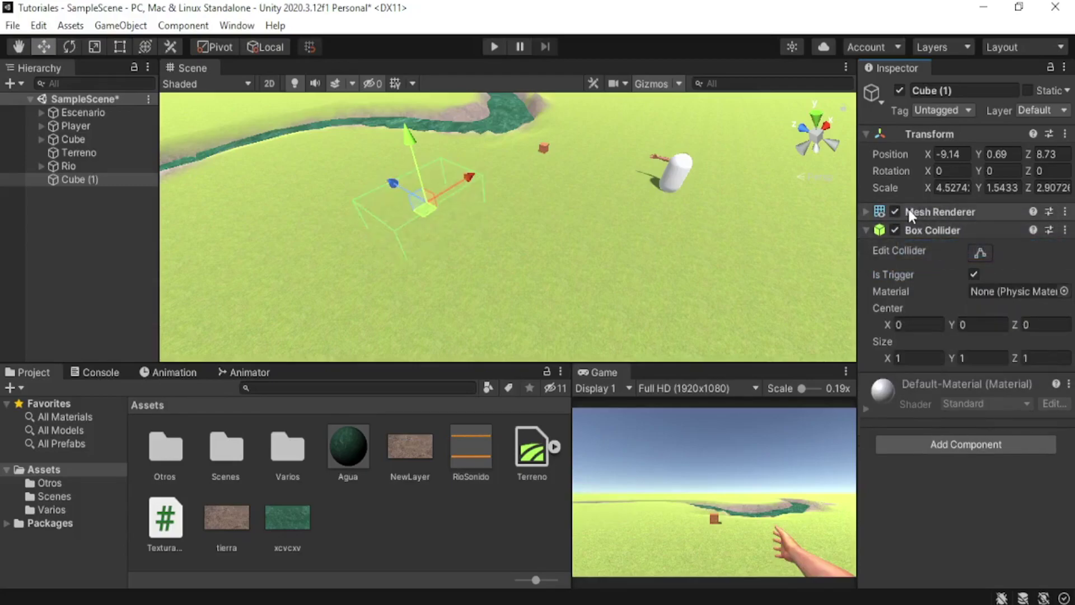
pyautogui.rightClick(908, 210)
pyautogui.click(943, 243)
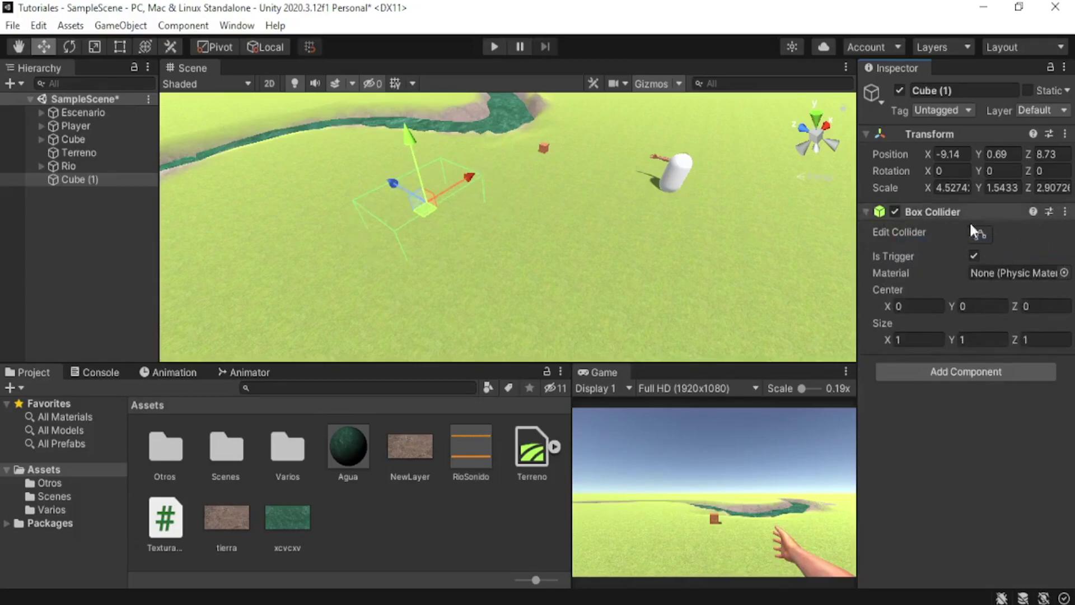
pyautogui.click(928, 88)
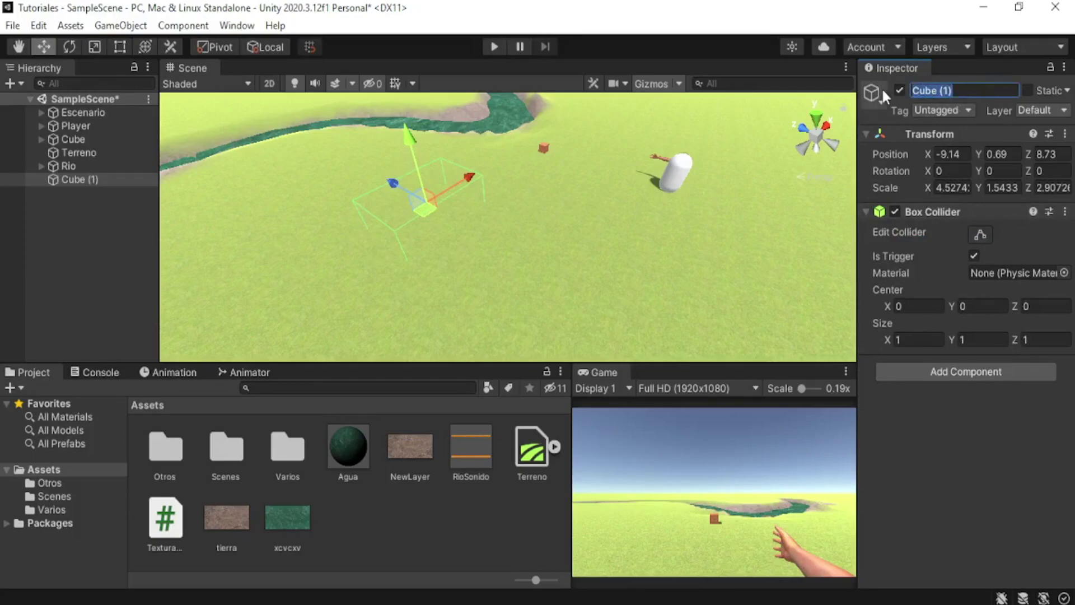
# Rename the trigger box to SonidoRama and give it an Audio Source component.
pyautogui.write('SonidoR')
pyautogui.write('ama')
pyautogui.press('Return')
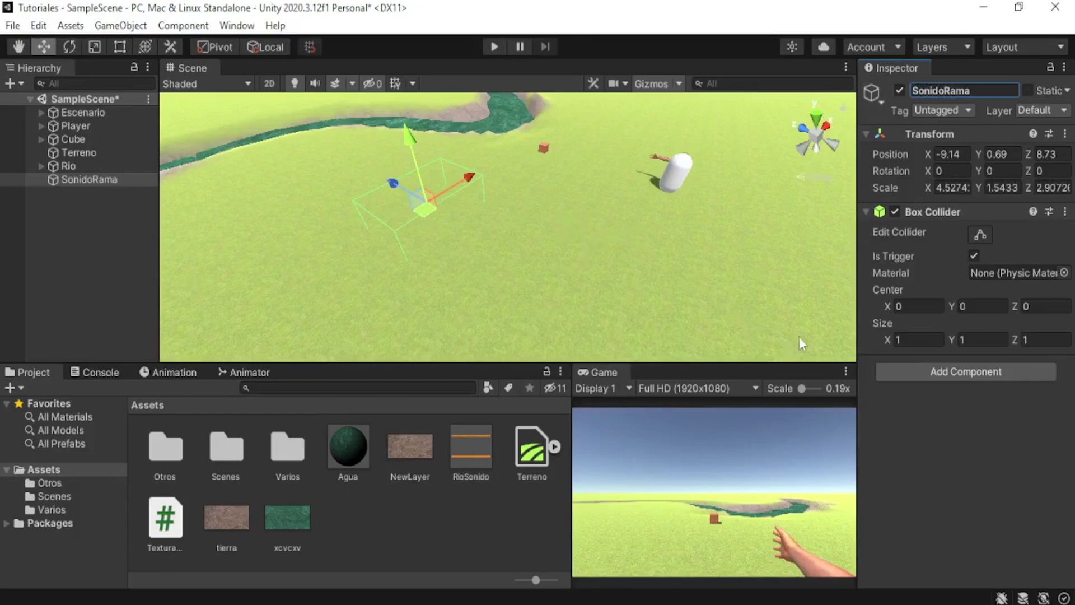
pyautogui.click(943, 373)
pyautogui.press('BackSpace')
pyautogui.press('BackSpace')
pyautogui.press('BackSpace')
pyautogui.press('BackSpace')
pyautogui.press('BackSpace')
pyautogui.press('BackSpace')
pyautogui.press('BackSpace')
pyautogui.write('aud')
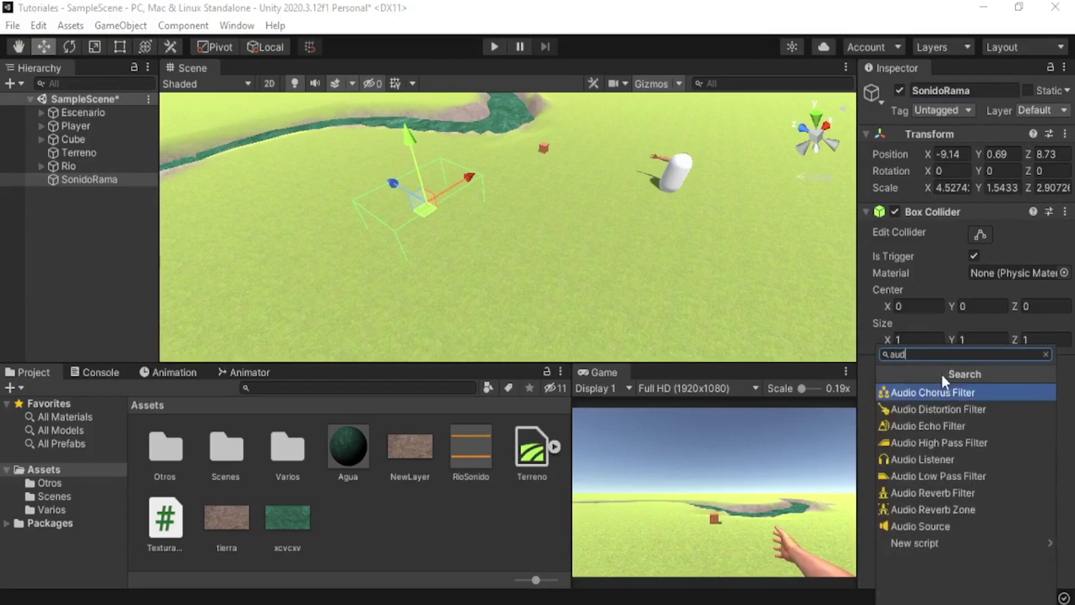
pyautogui.write('ioso')
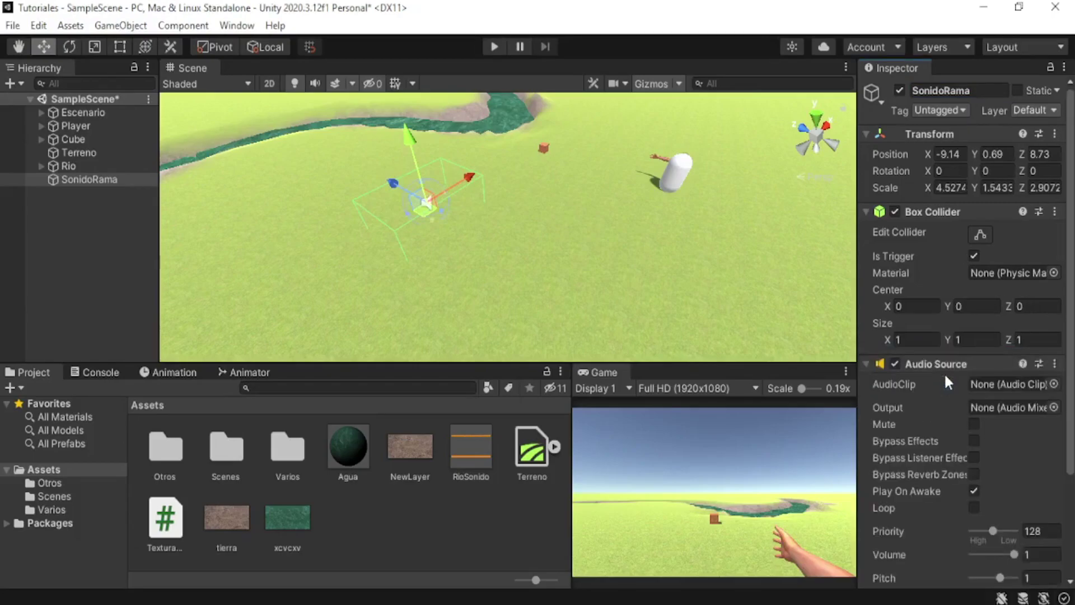
pyautogui.scroll(-5, 941, 375)
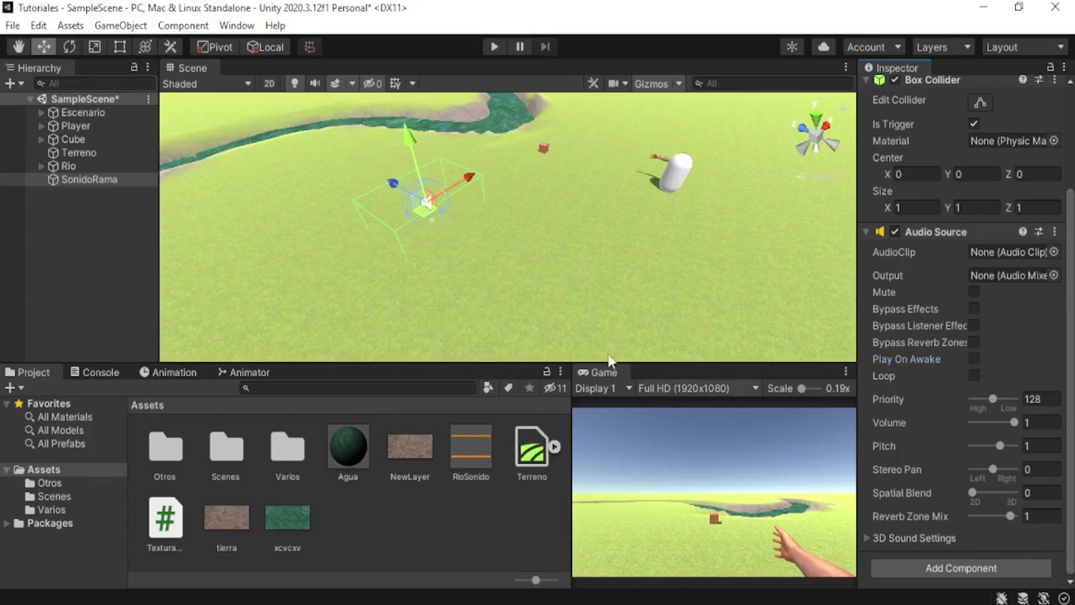
pyautogui.rightClick(412, 210)
pyautogui.click(84, 180)
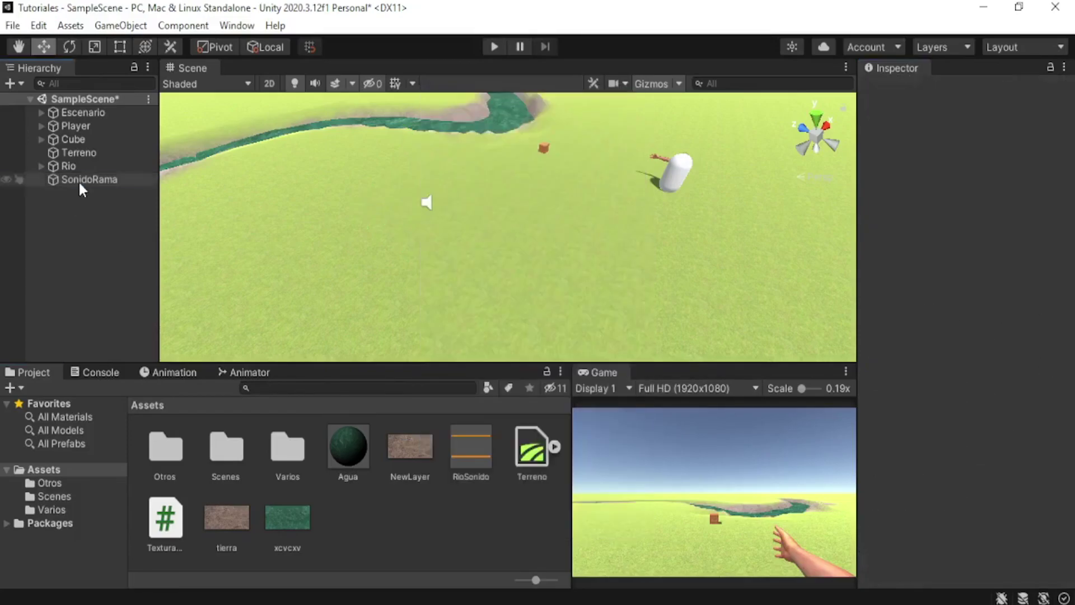
# Create a C# script named sonidoAlPasar in Assets and open it in Visual Studio.
pyautogui.rightClick(445, 529)
pyautogui.moveTo(610, 89)
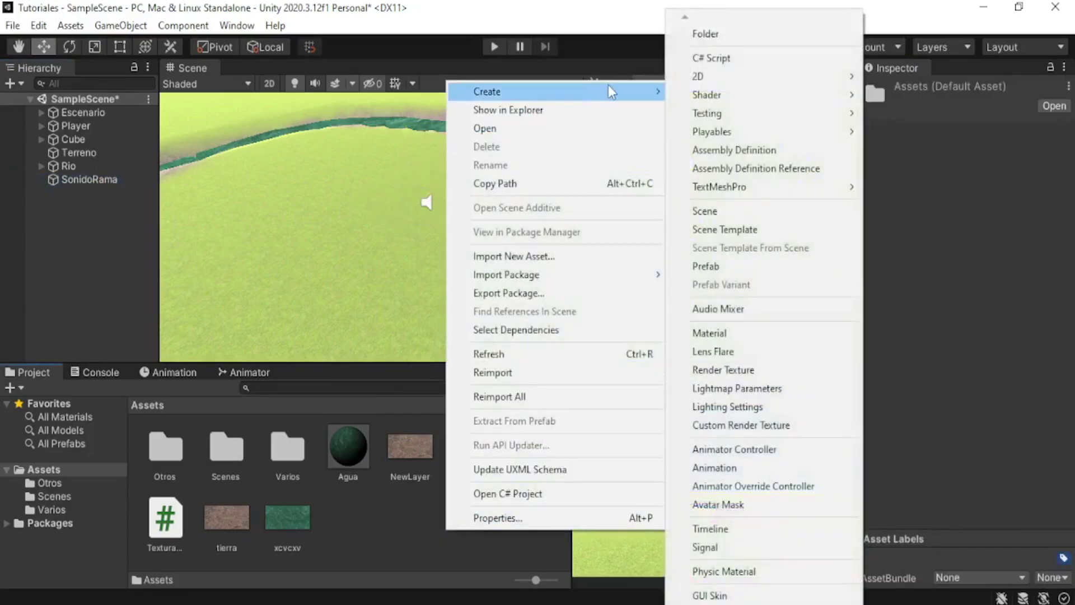
pyautogui.click(747, 58)
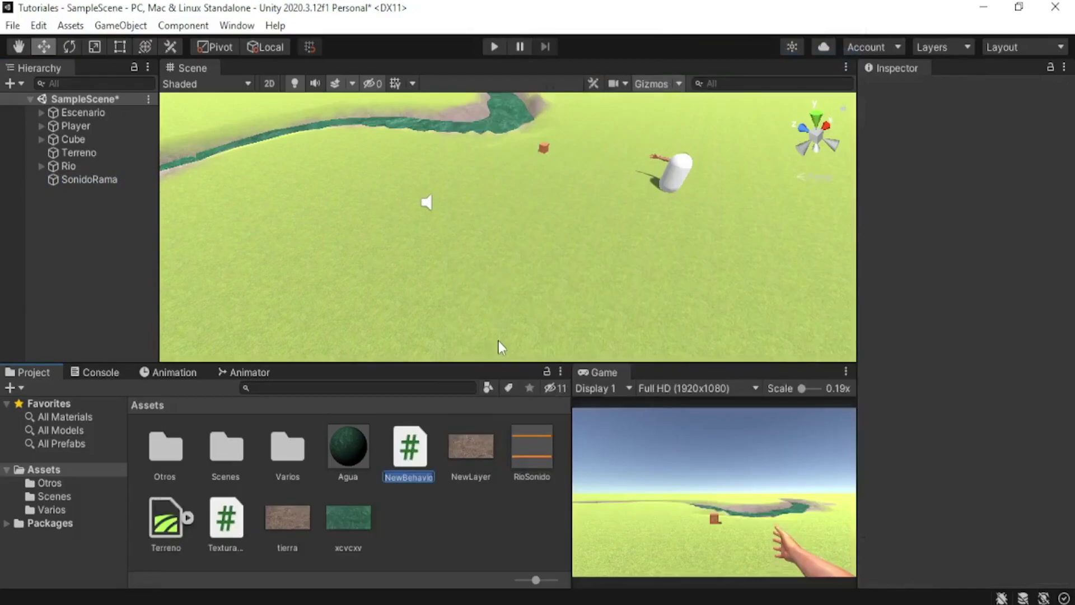
pyautogui.write('sonido')
pyautogui.write('Al')
pyautogui.write('Passar')
pyautogui.press('BackSpace')
pyautogui.press('BackSpace')
pyautogui.press('BackSpace')
pyautogui.write('ar')
pyautogui.press('Return')
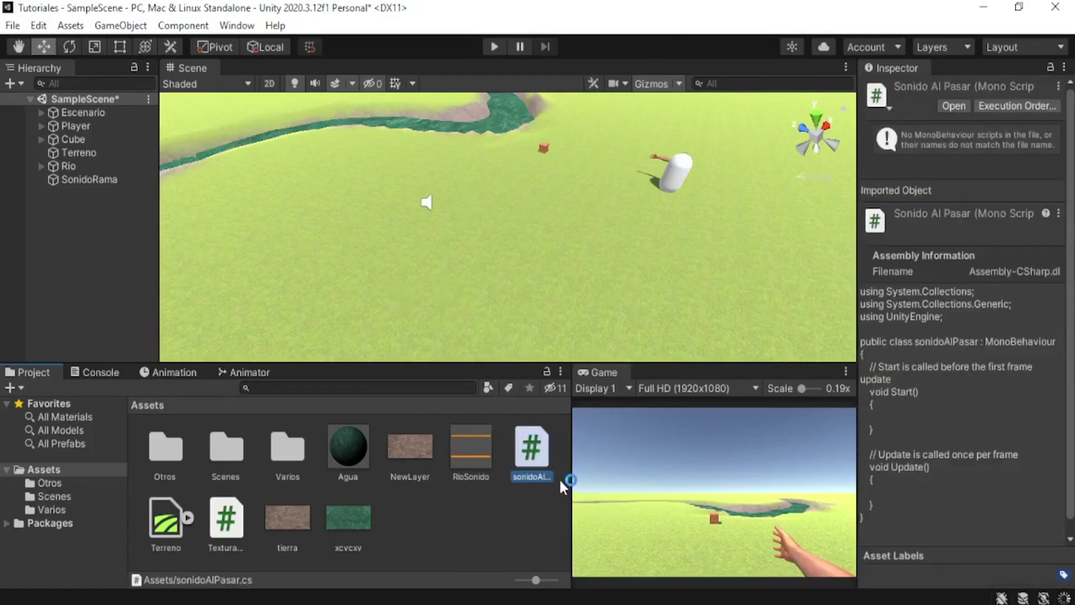
pyautogui.doubleClick(530, 468)
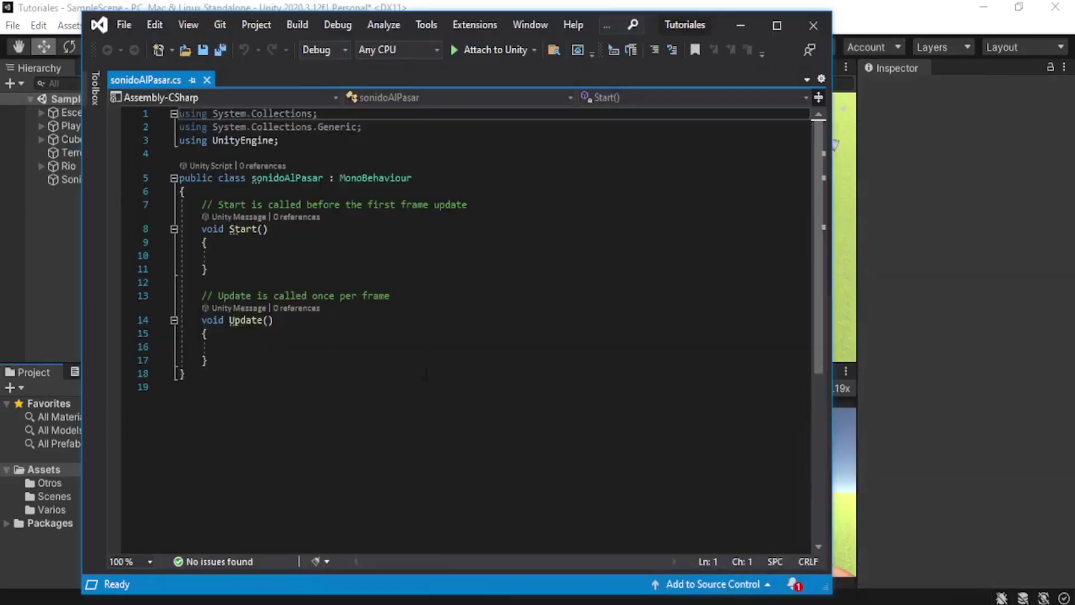
# Delete the default Start and Update methods from sonidoAlPasar.
pyautogui.click(373, 360)
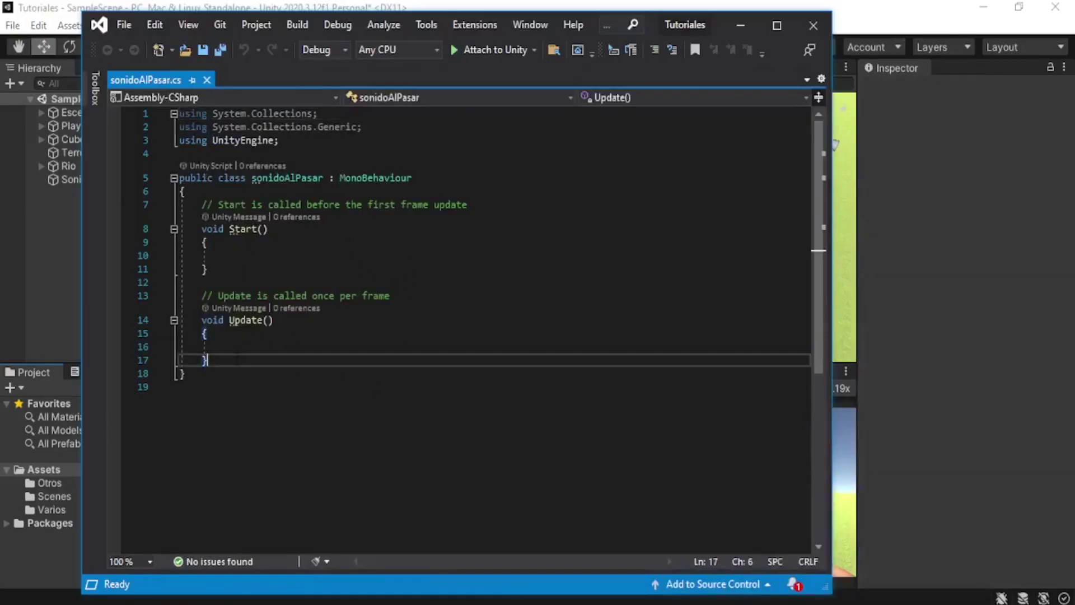
pyautogui.moveTo(235, 360); pyautogui.dragTo(179, 204)
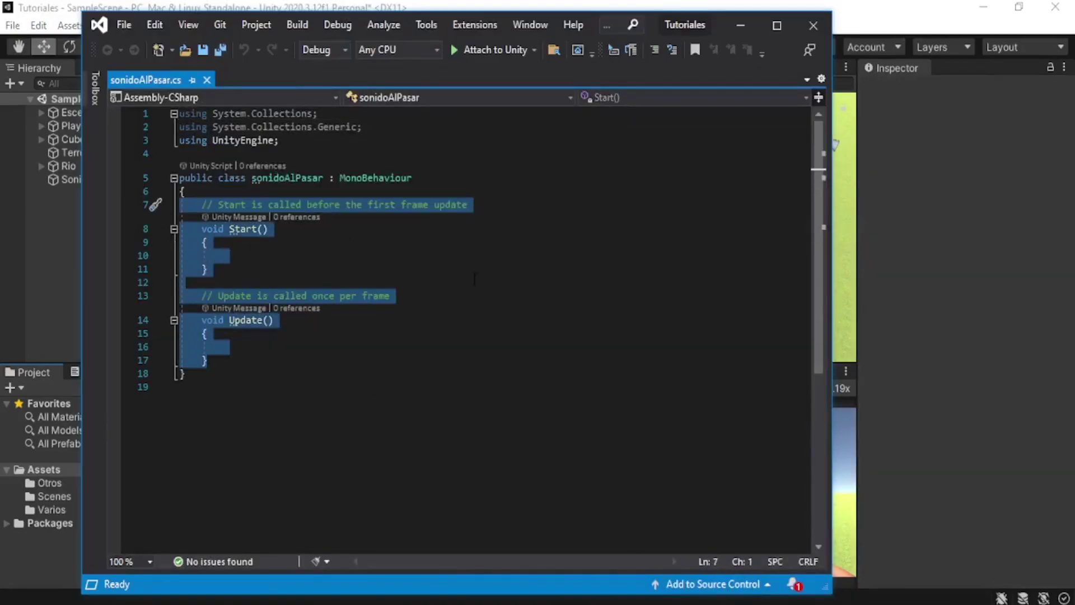
pyautogui.press('Delete')
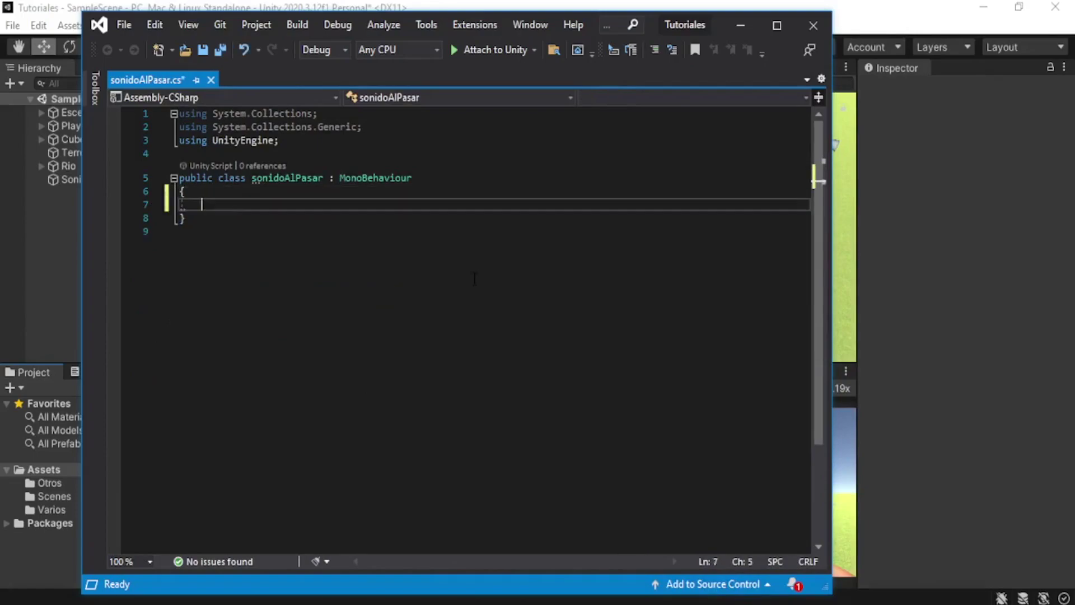
# Add an OnTriggerEnter(Collider other) method using the IntelliSense suggestion.
pyautogui.write('void u')
pyautogui.press('BackSpace')
pyautogui.write('ontrigger')
pyautogui.press('Tab')
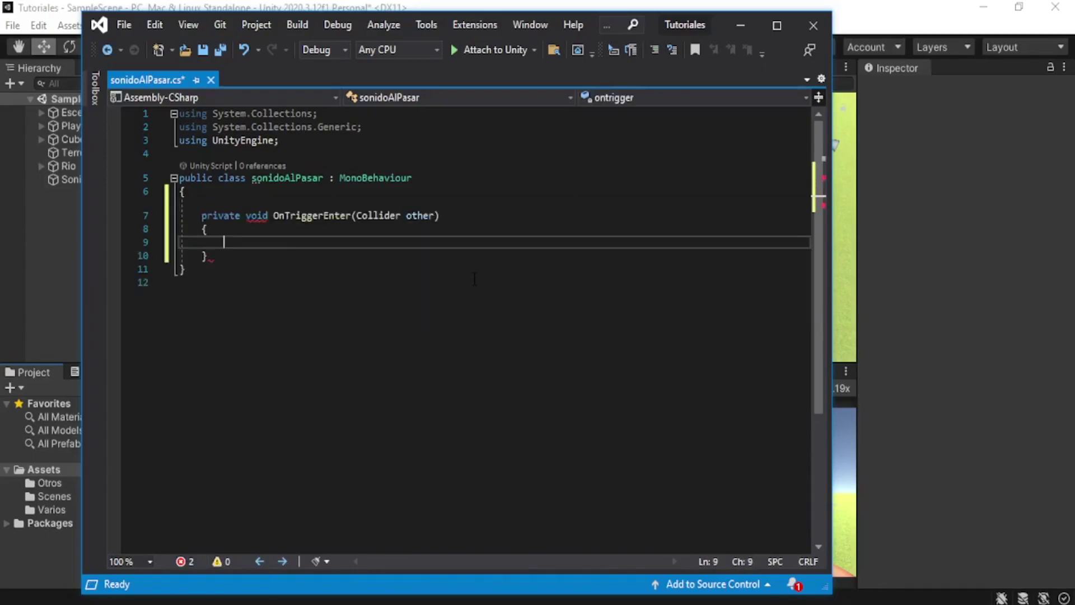
# Inside OnTriggerEnter, add an empty if (other.tag == "Player") block.
pyautogui.write('if(')
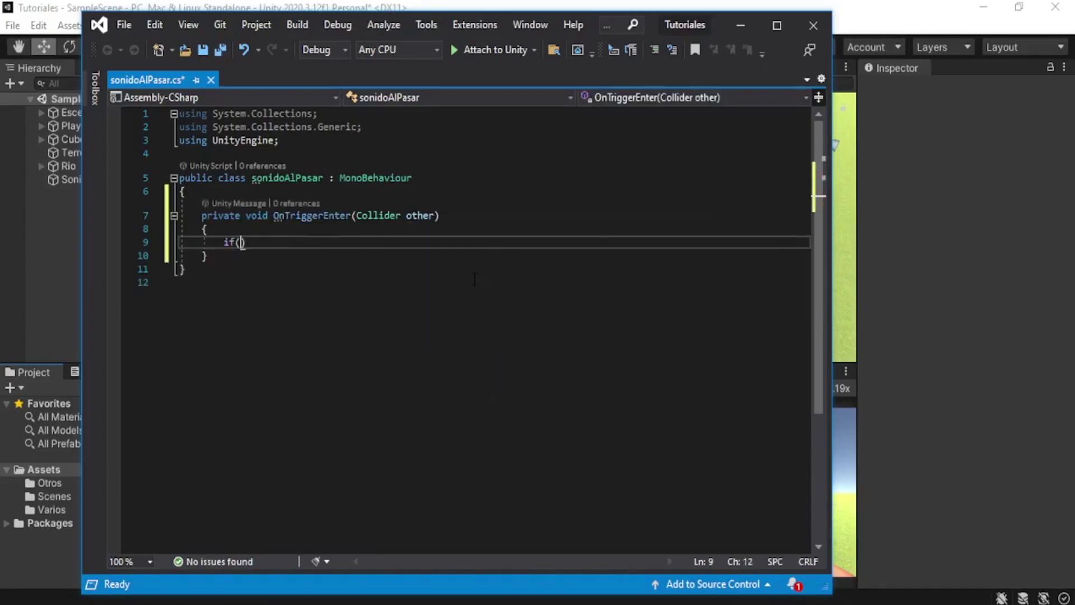
pyautogui.write('oth')
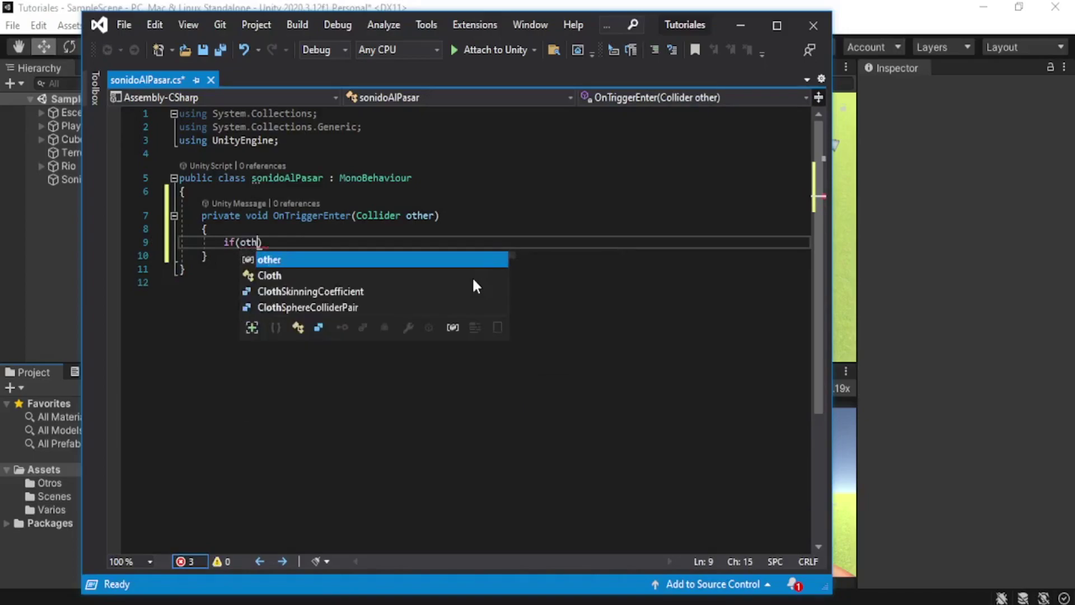
pyautogui.write('er')
pyautogui.press('Escape')
pyautogui.write('.tag == "Player")')
pyautogui.press('Return')
pyautogui.write('{')
pyautogui.press('Return')
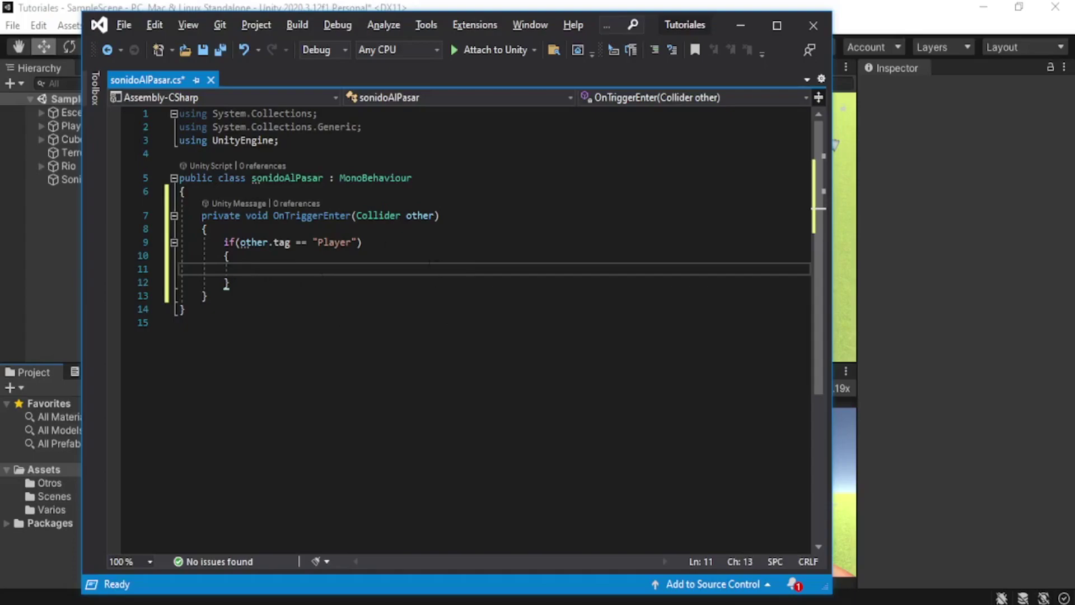
pyautogui.click(408, 179)
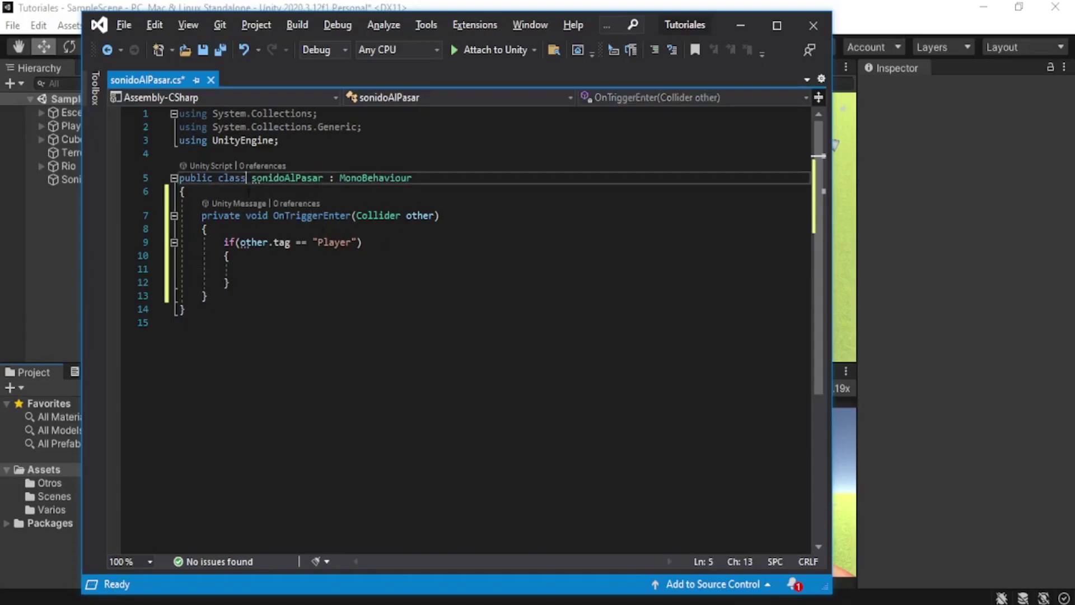
# Declare a public AudioSource field named sonido at the top of the class.
pyautogui.click(408, 193)
pyautogui.press('Return')
pyautogui.press('Return')
pyautogui.press('Up')
pyautogui.write('public audio')
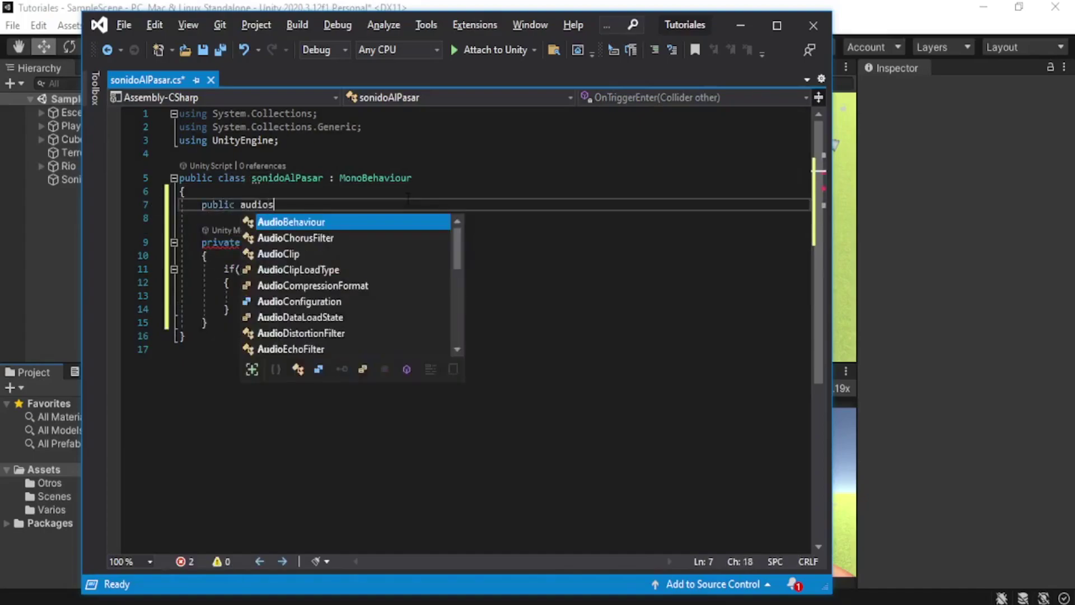
pyautogui.write('so')
pyautogui.press('Tab')
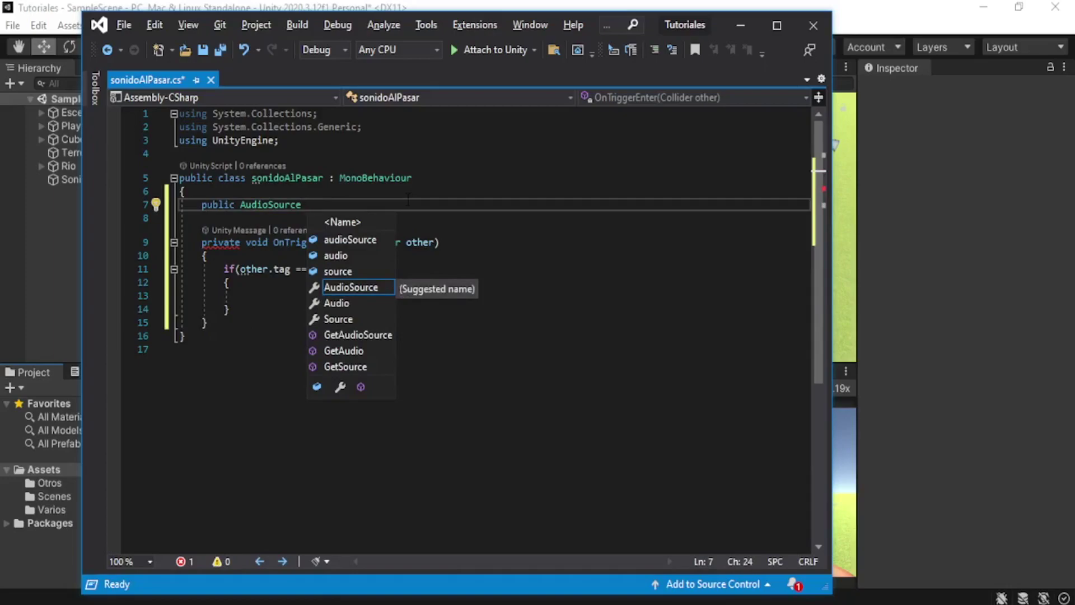
pyautogui.write('sonido')
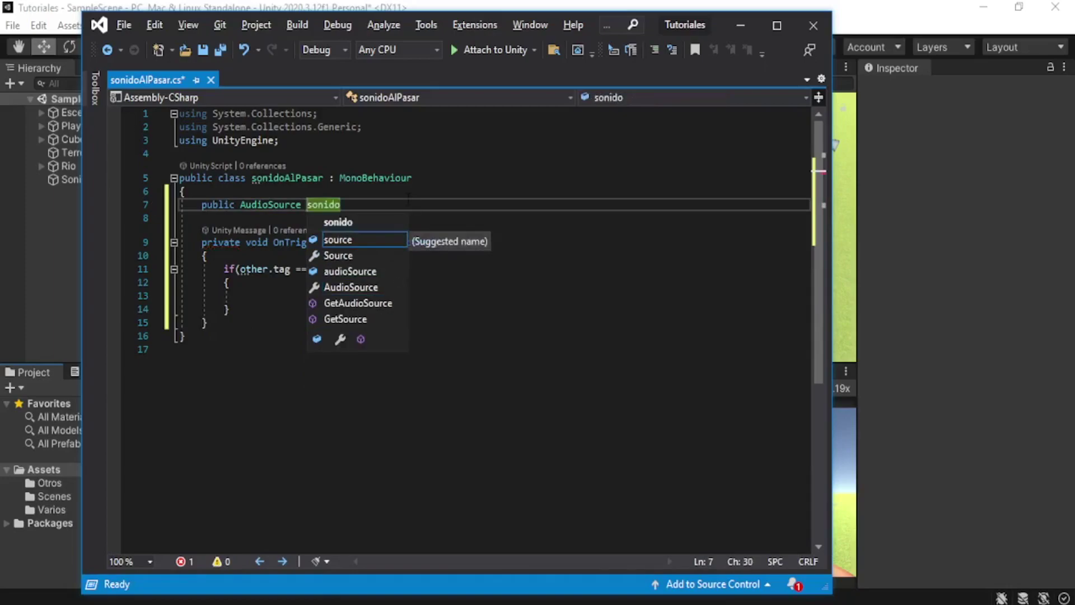
pyautogui.write(';')
# Call sonido.Play(); inside the if block and save the script.
pyautogui.click(230, 282)
pyautogui.click(246, 296)
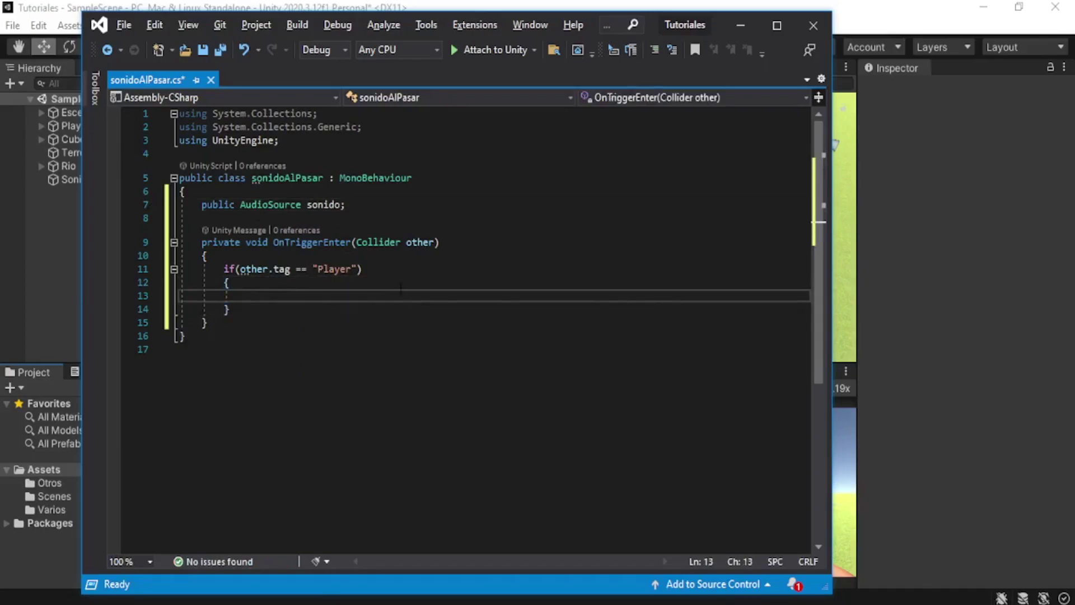
pyautogui.write('sonido')
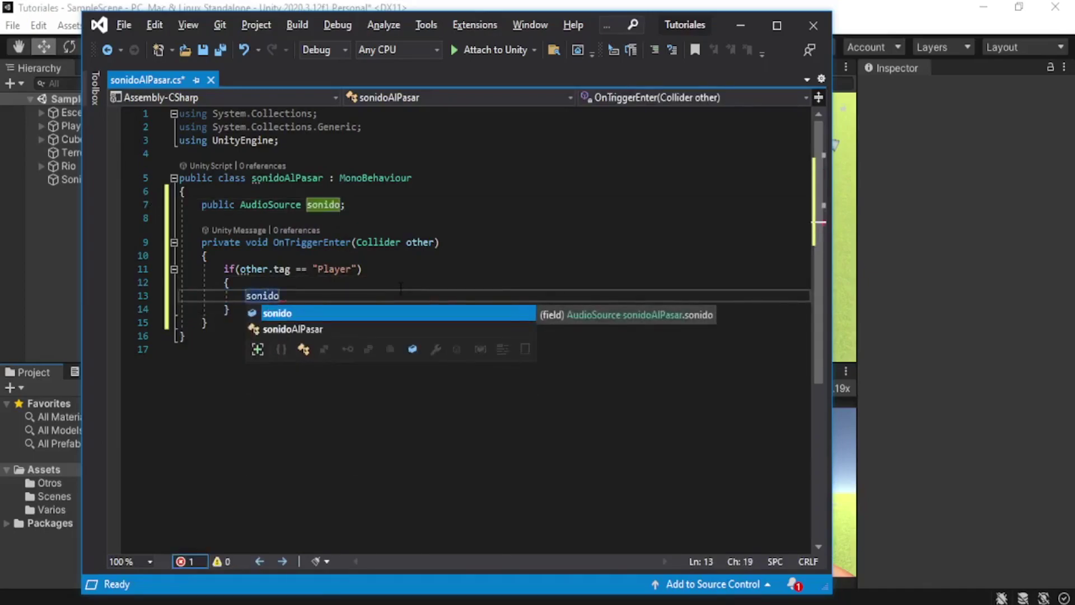
pyautogui.press('Escape')
pyautogui.write('.')
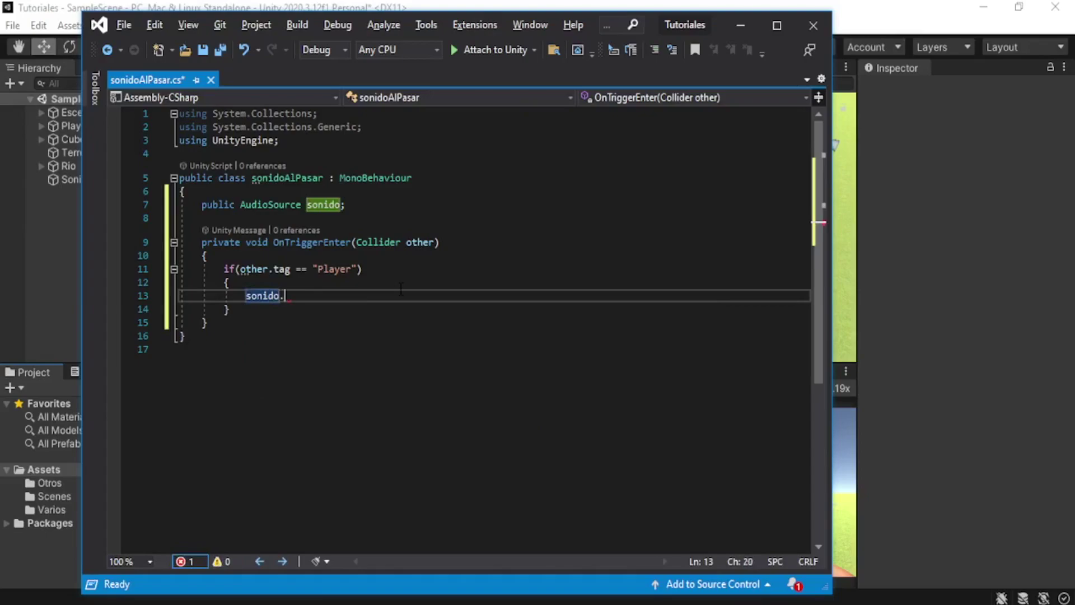
pyautogui.write('play')
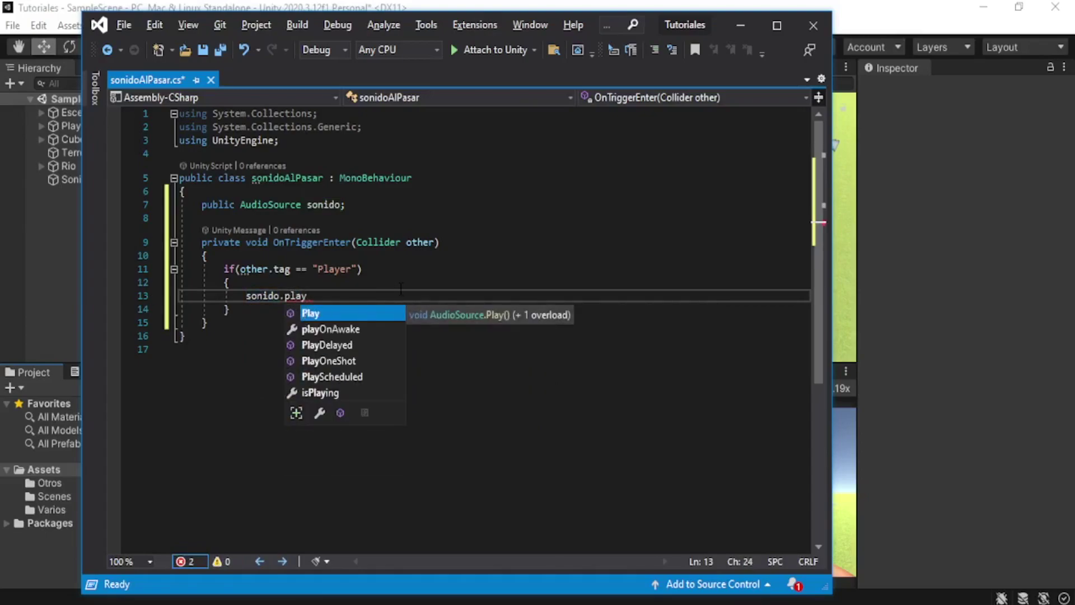
pyautogui.press('Tab')
pyautogui.write('();')
pyautogui.hotkey('ctrl', 's')
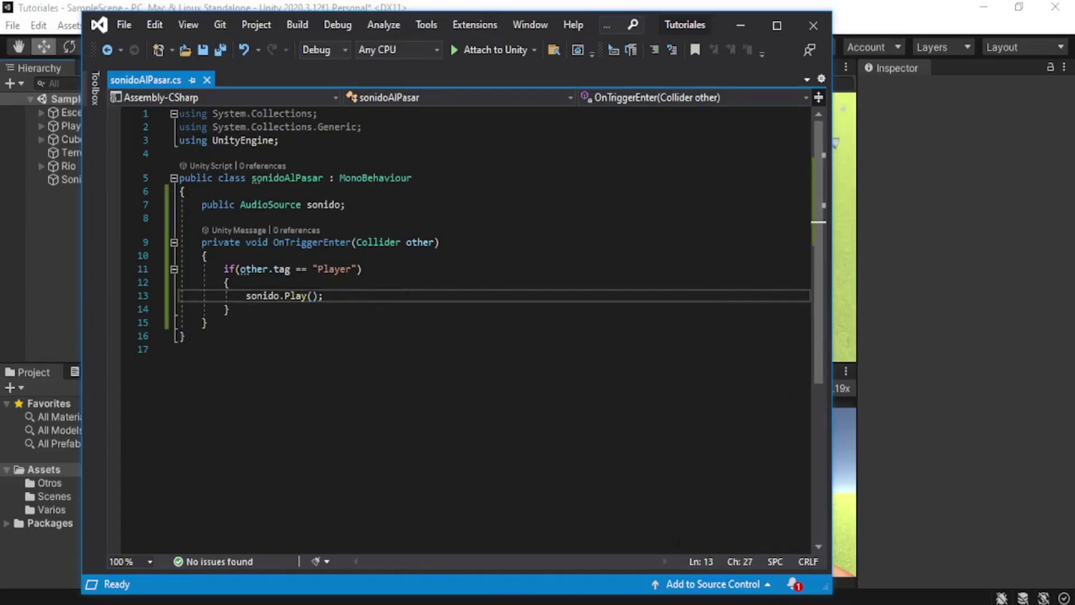
# Highlight the OnTriggerEnter declaration, the == "Player" check and the sonido.Play() call.
pyautogui.moveTo(203, 242); pyautogui.dragTo(441, 243)
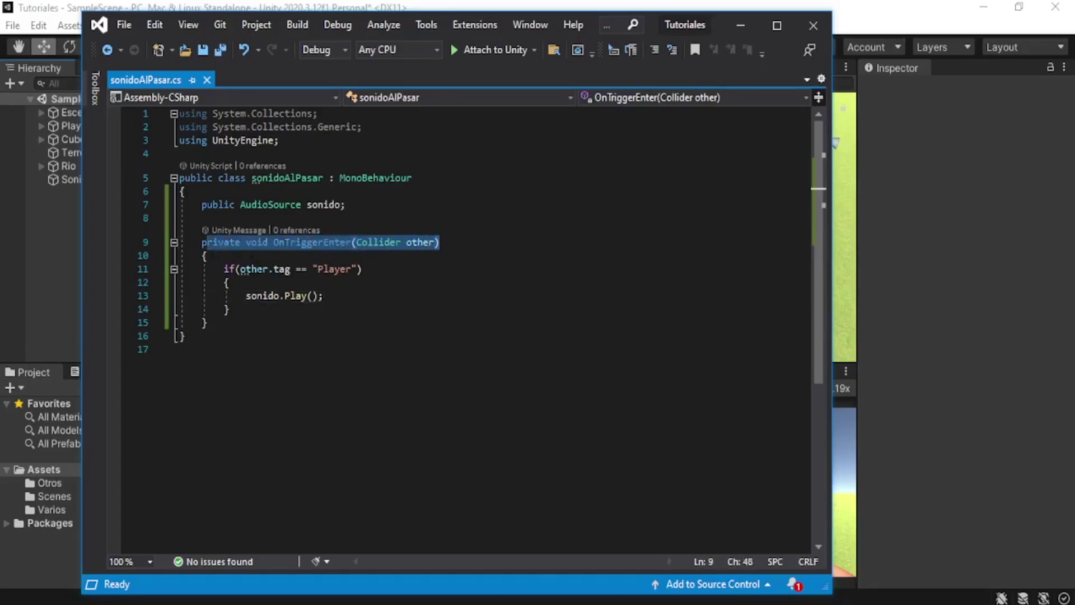
pyautogui.moveTo(312, 269); pyautogui.dragTo(364, 268)
pyautogui.moveTo(296, 269); pyautogui.dragTo(358, 269)
pyautogui.moveTo(257, 296); pyautogui.dragTo(325, 296)
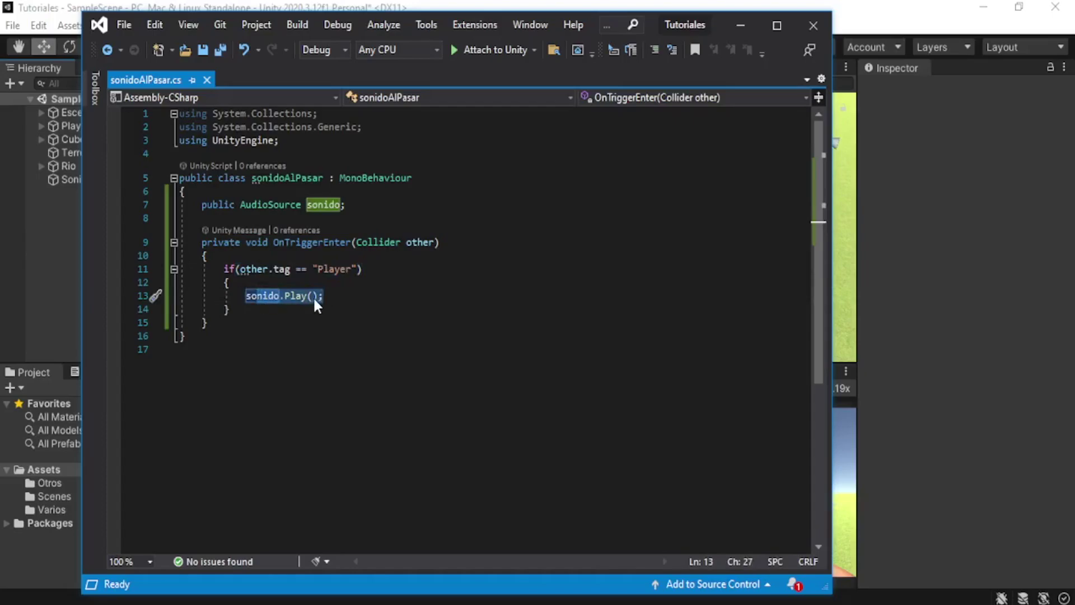
# Assign the branch clip to SonidoRama's Audio Source.
pyautogui.hotkey('alt', 'Tab')
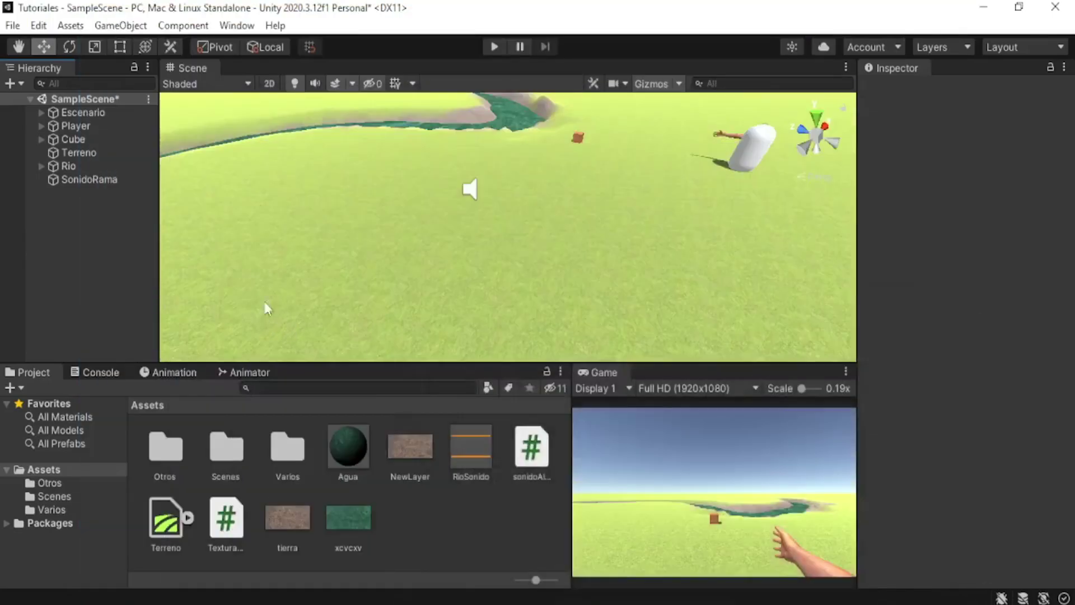
pyautogui.click(87, 179)
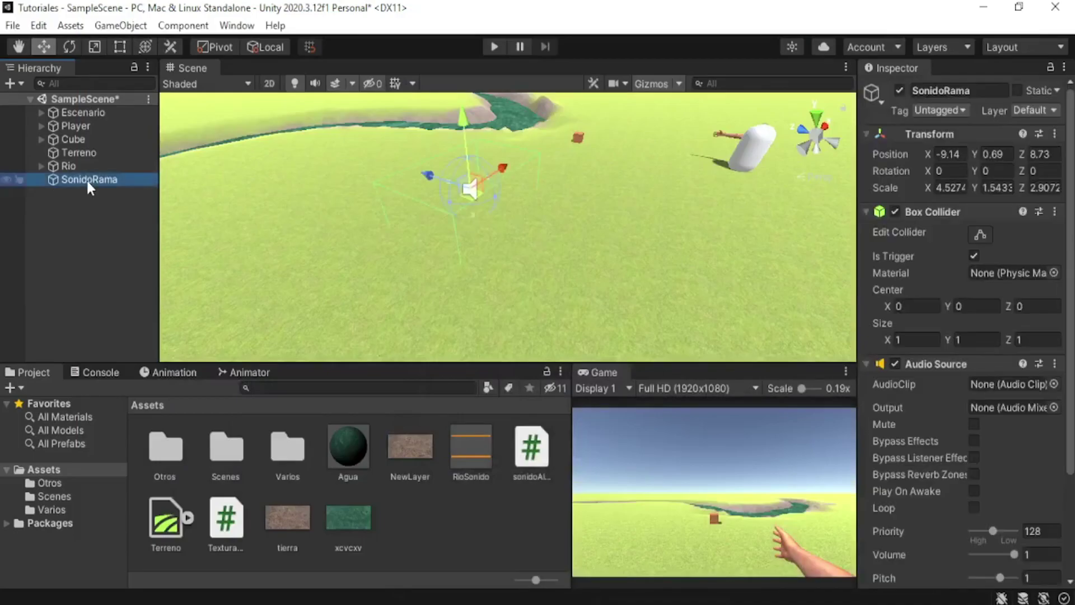
pyautogui.scroll(-3, 935, 320)
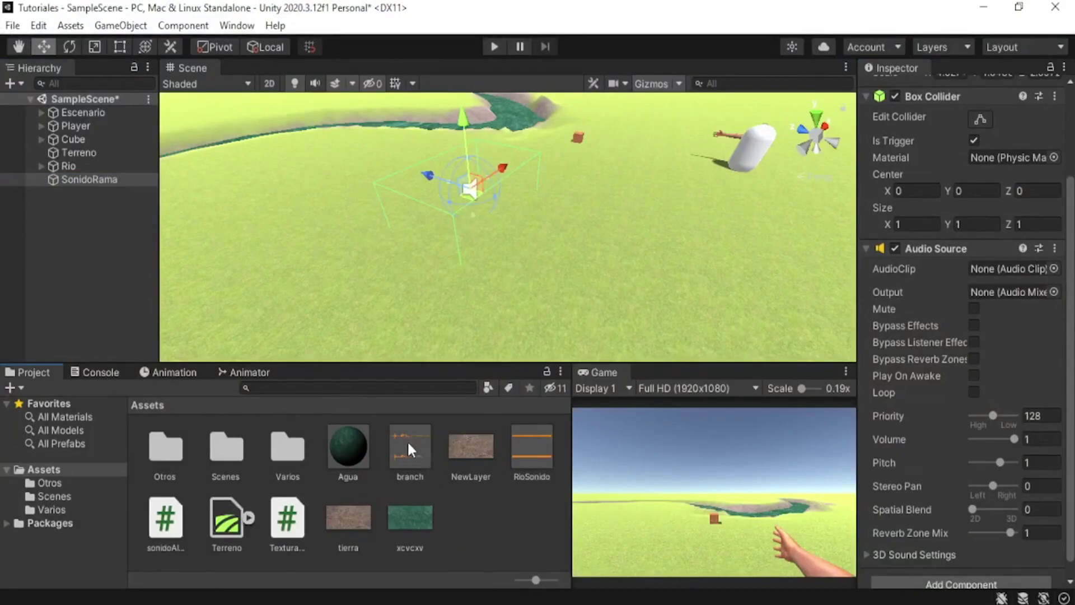
pyautogui.moveTo(408, 441); pyautogui.dragTo(1008, 271)
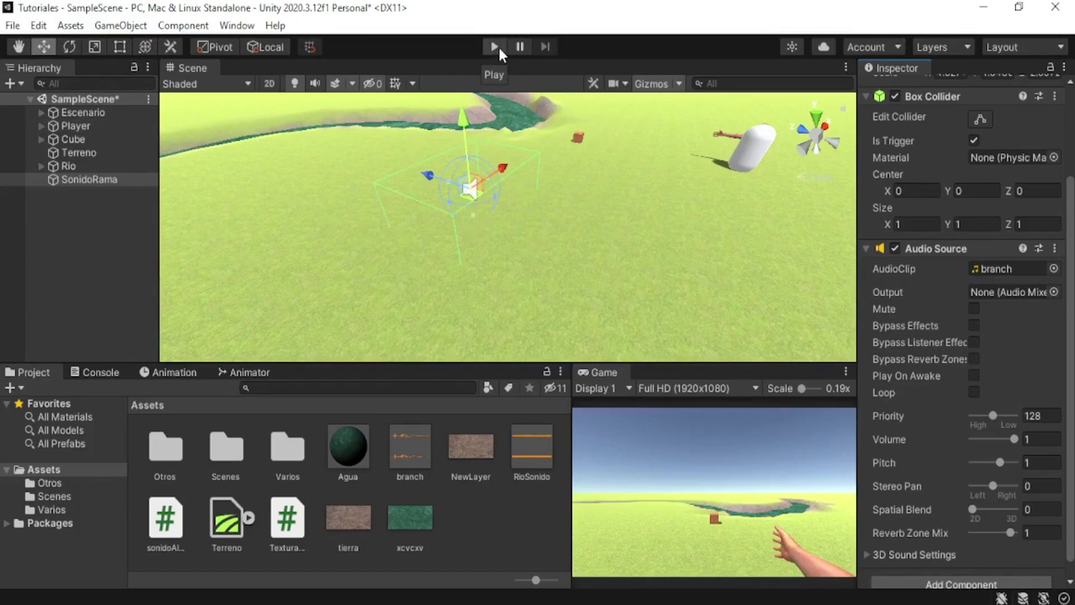
# Attach the sonidoAlPasar script as a component on SonidoRama.
pyautogui.scroll(-1, 949, 414)
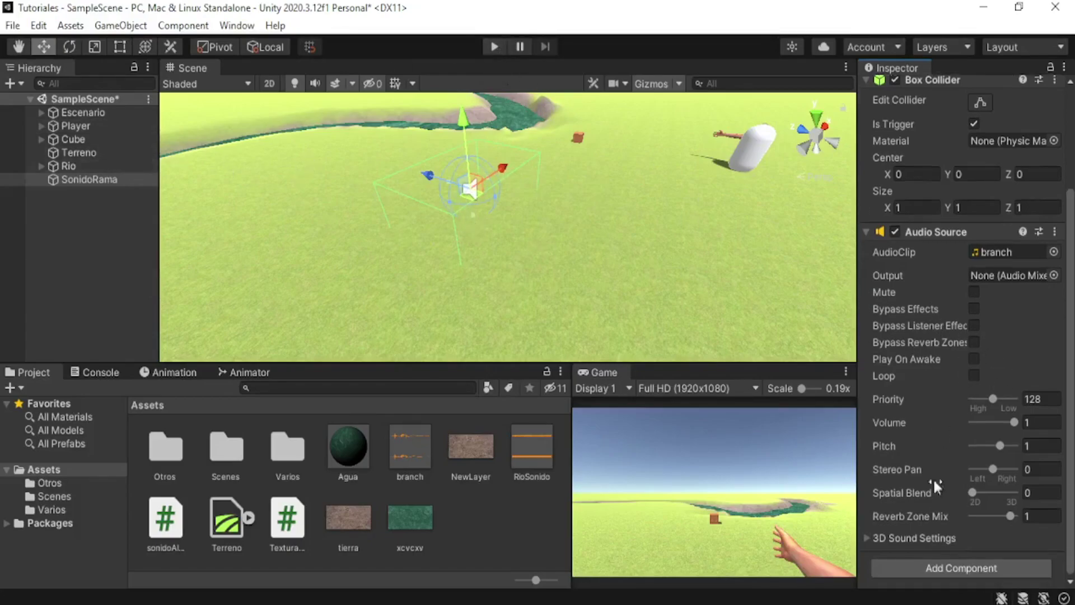
pyautogui.moveTo(160, 535); pyautogui.dragTo(952, 552)
pyautogui.scroll(-3, 1037, 426)
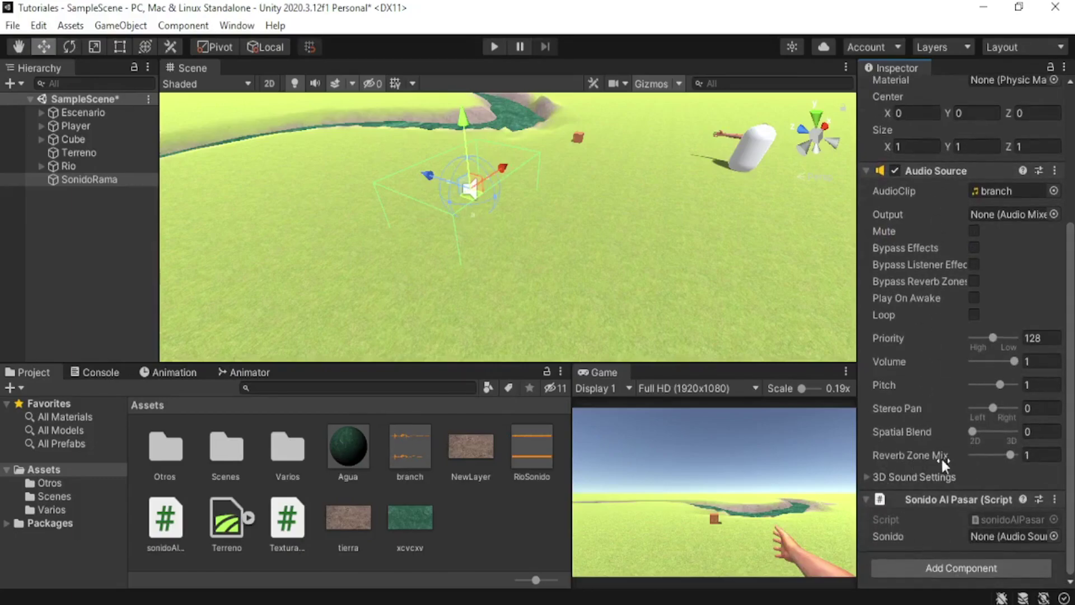
pyautogui.click(78, 184)
# Link SonidoRama's Audio Source into the Sonido slot and test it in Play mode.
pyautogui.moveTo(77, 184); pyautogui.dragTo(1003, 538)
pyautogui.click(488, 47)
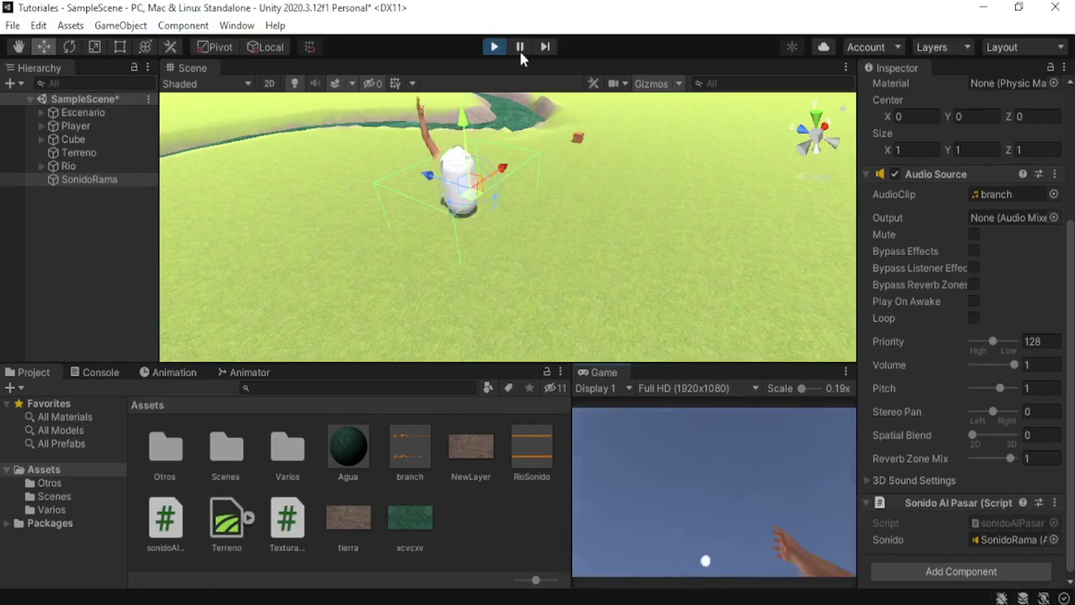
pyautogui.click(494, 47)
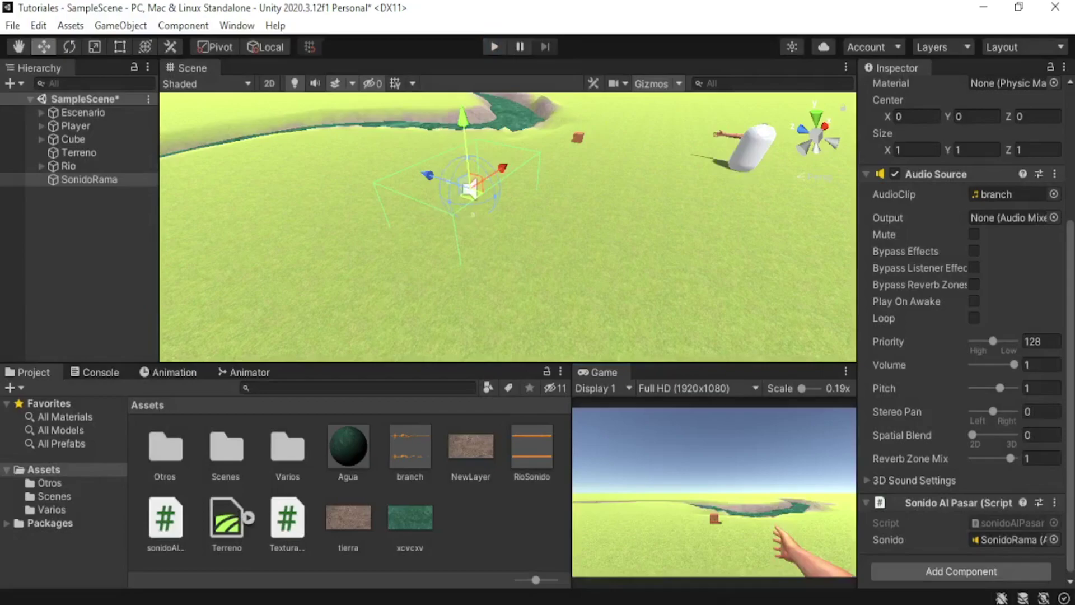
# Return to sonidoAlPasar.cs in Visual Studio at the sonido.Play() line.
pyautogui.hotkey('alt', 'Tab')
pyautogui.click(345, 334)
pyautogui.click(348, 300)
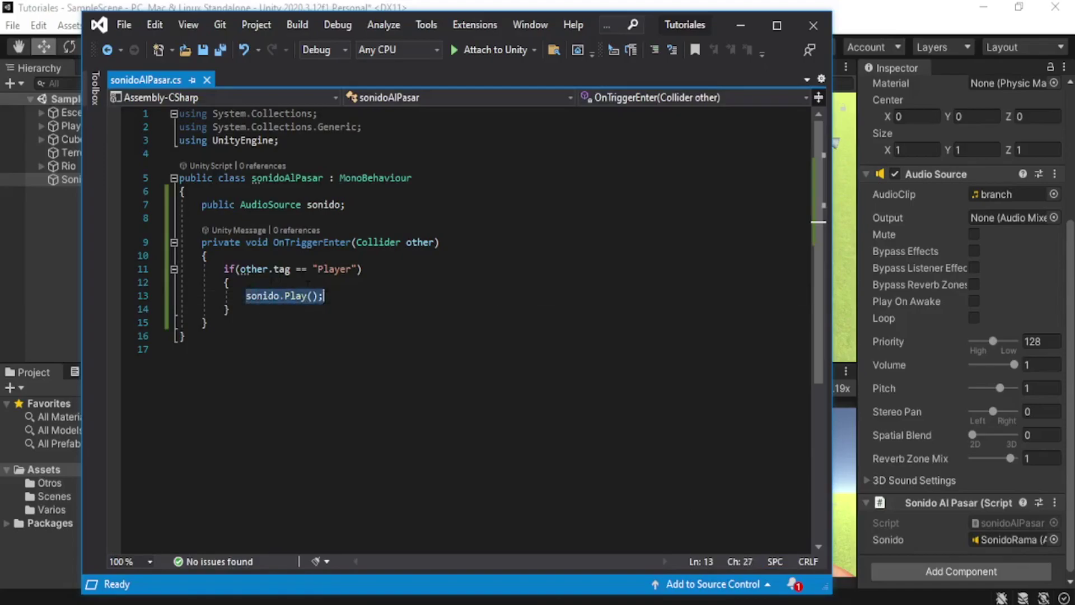
# Start a Destroy(gameObject, ...) call on a new line under sonido.Play().
pyautogui.press('Return')
pyautogui.write('destr')
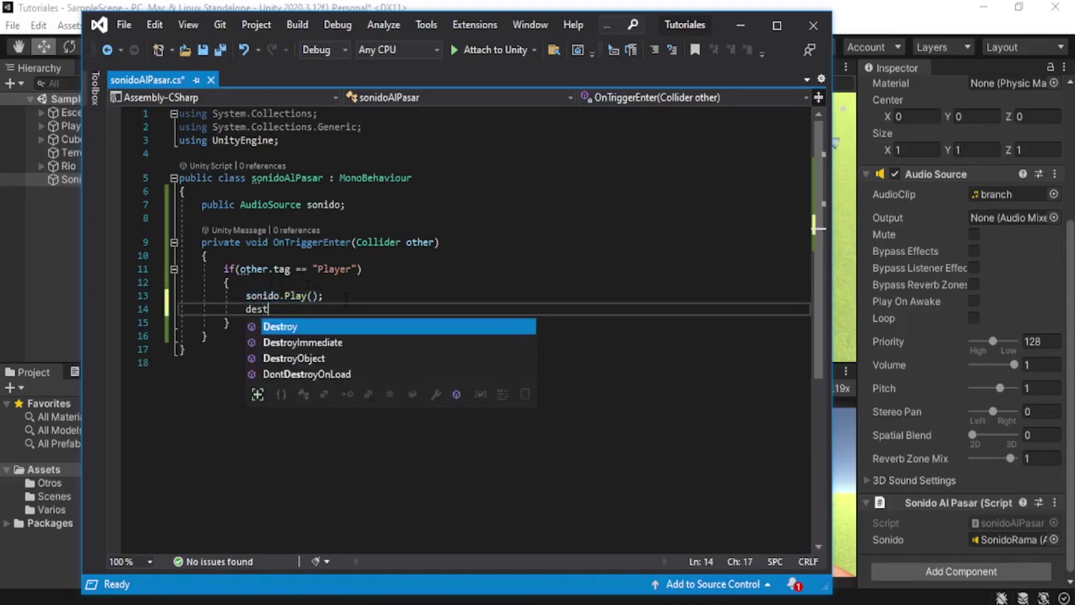
pyautogui.press('Tab')
pyautogui.write('(')
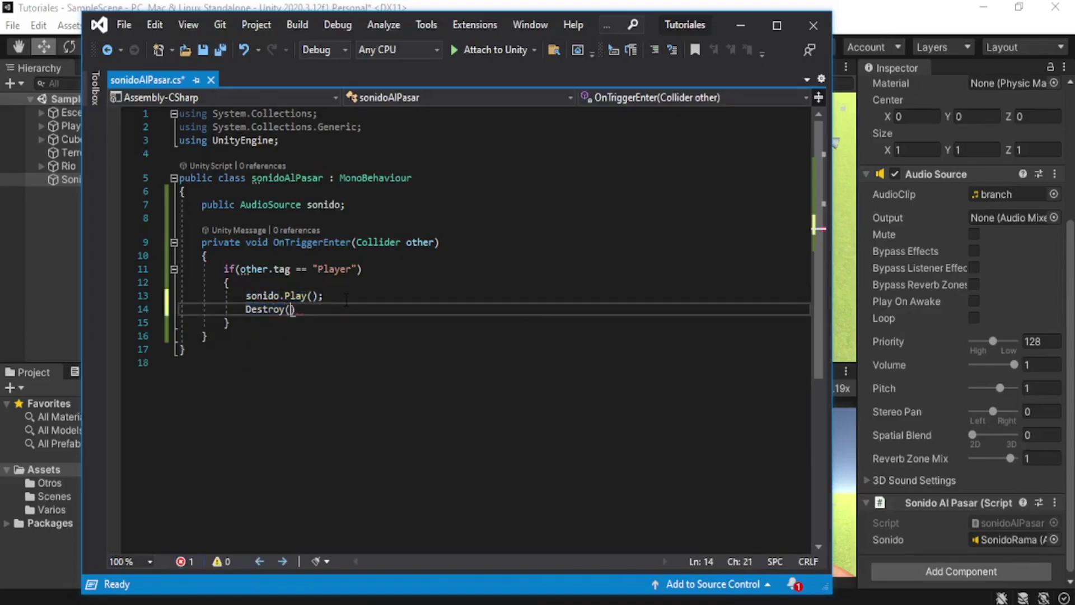
pyautogui.write('g')
pyautogui.press('Tab')
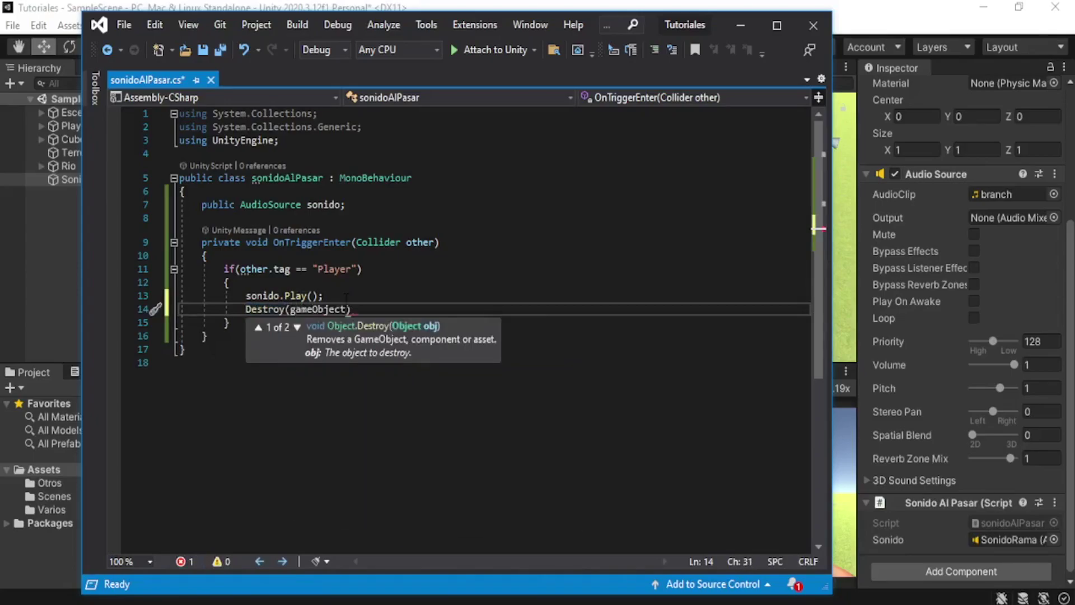
pyautogui.write(')')
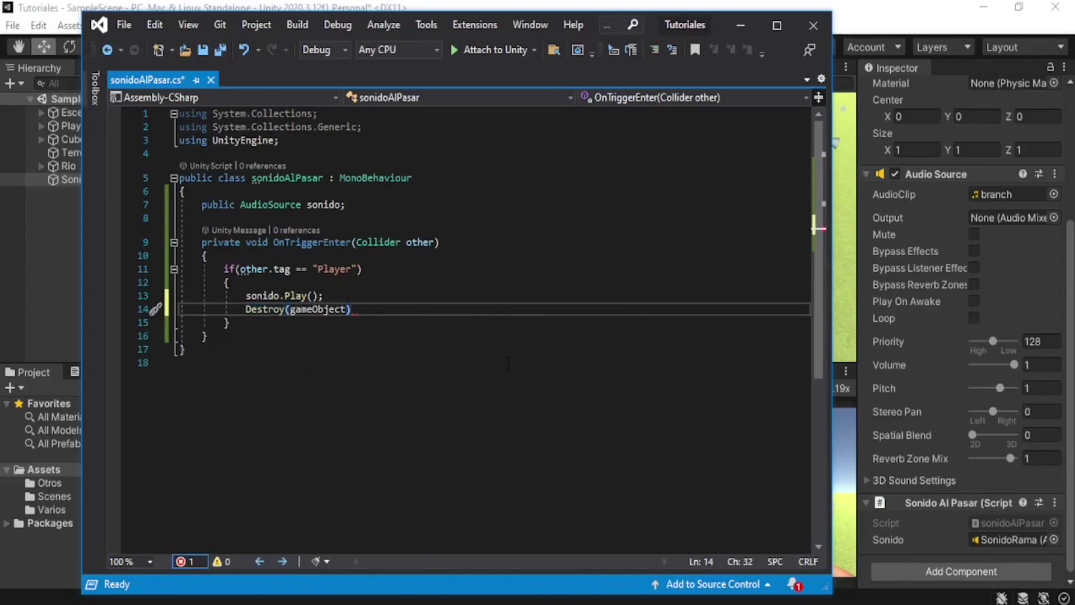
pyautogui.press('Left')
pyautogui.write(',')
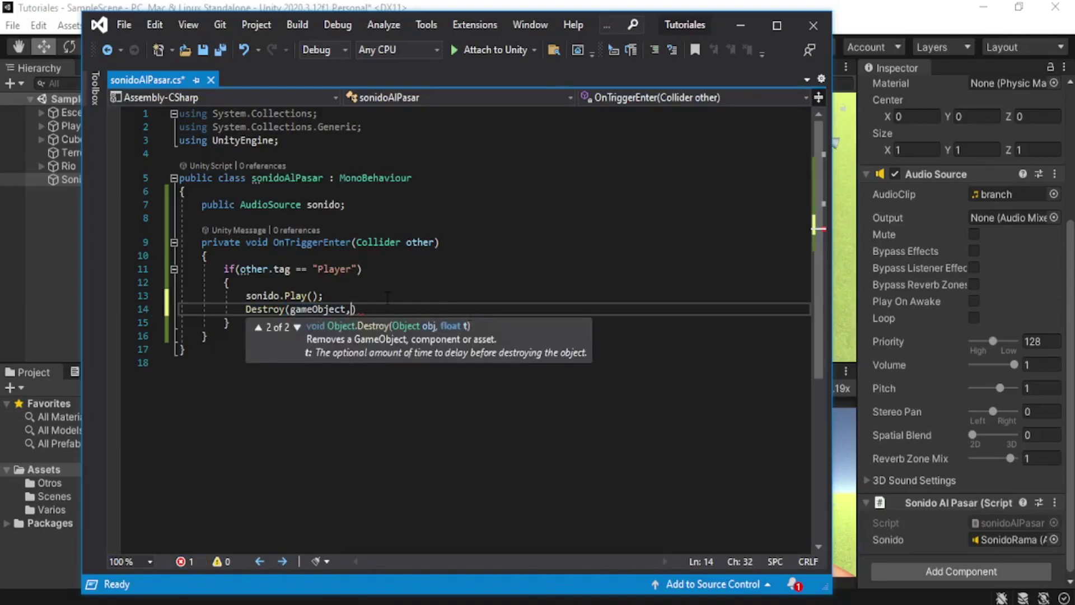
# Complete the line as Destroy(gameObject, 0.2f);.
pyautogui.click(388, 297)
pyautogui.press('Home')
pyautogui.hotkey('shift', 'End')
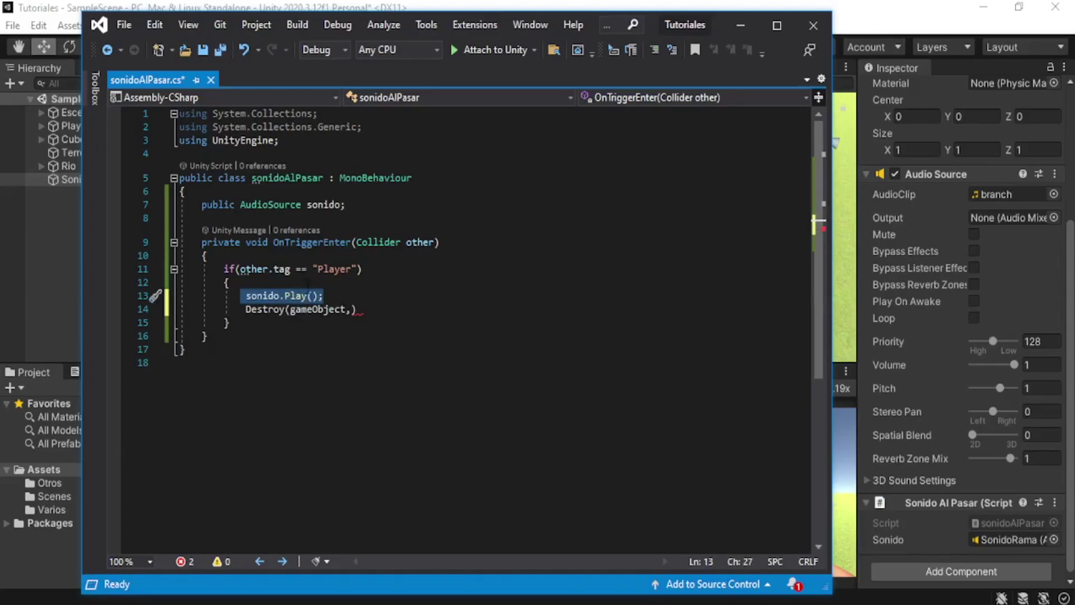
pyautogui.click(318, 309)
pyautogui.doubleClick(318, 309)
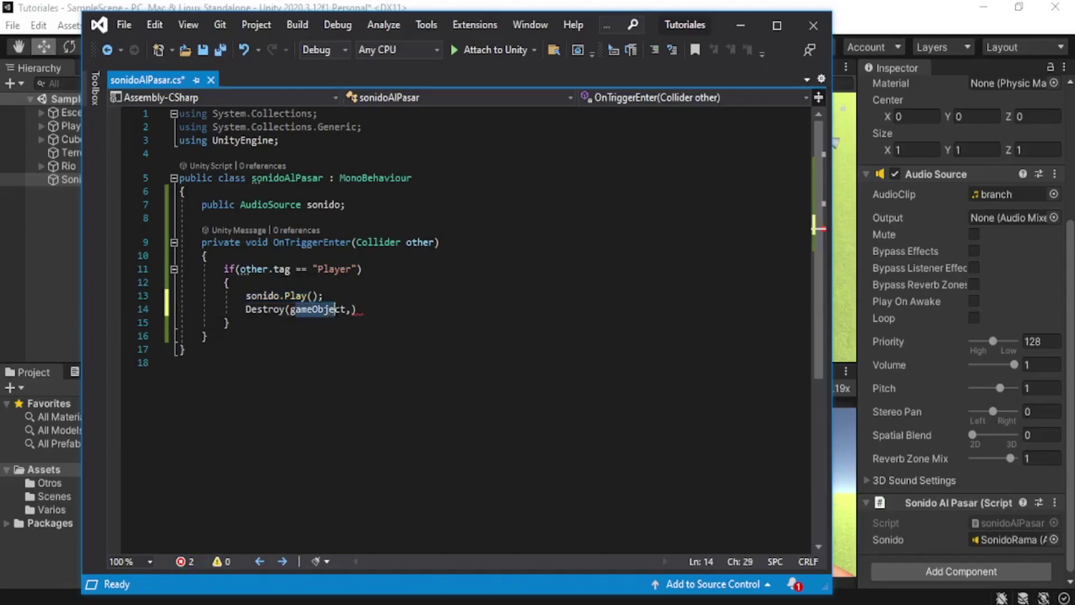
pyautogui.click(351, 309)
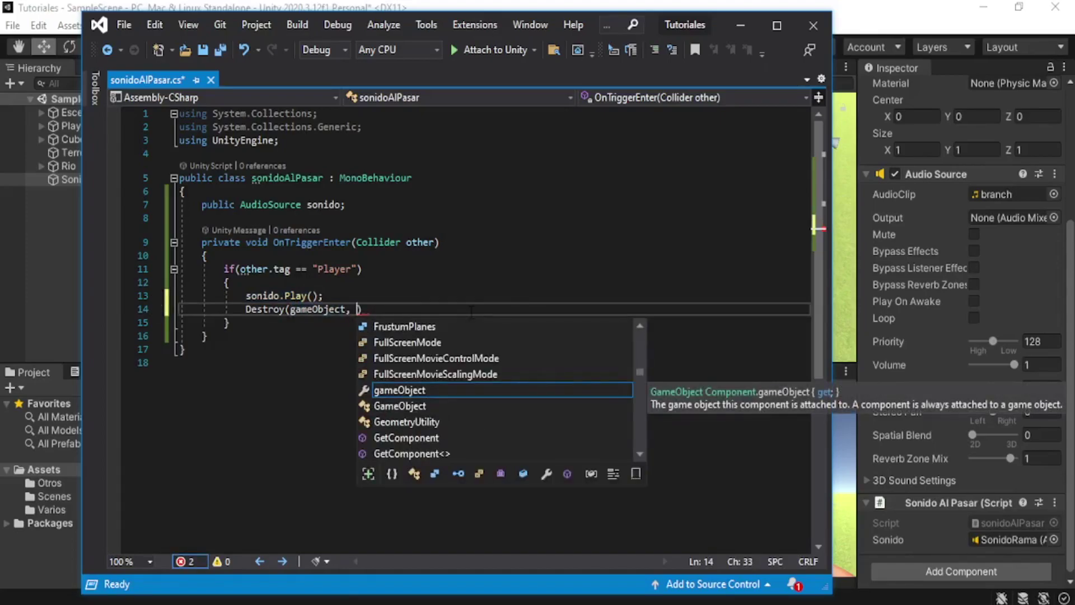
pyautogui.write('0.2f);')
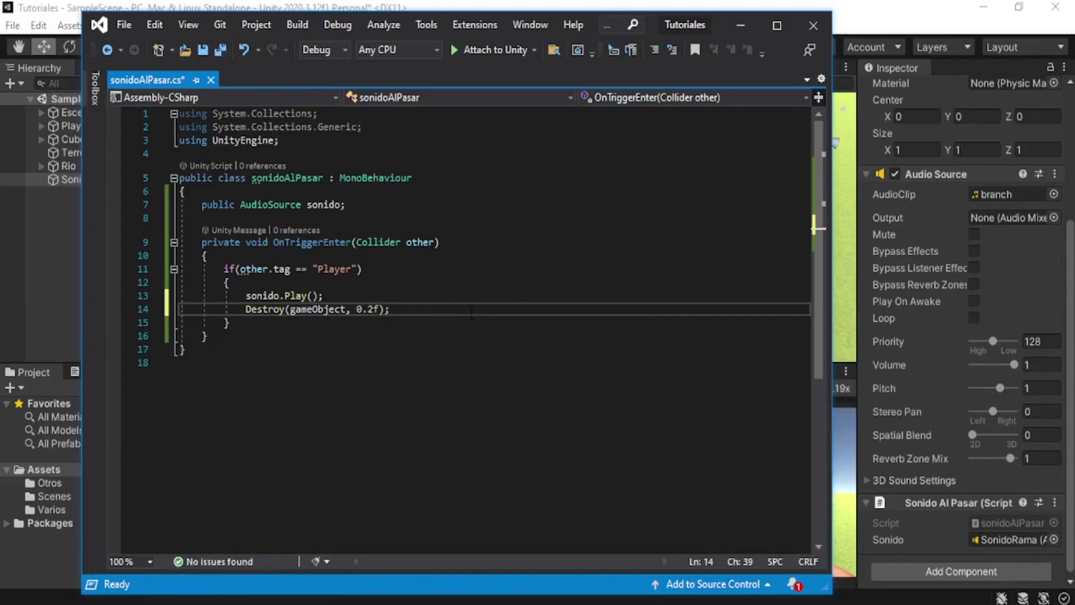
# Save the script, minimize Visual Studio, and run the Unity scene to test the trigger.
pyautogui.click(203, 49)
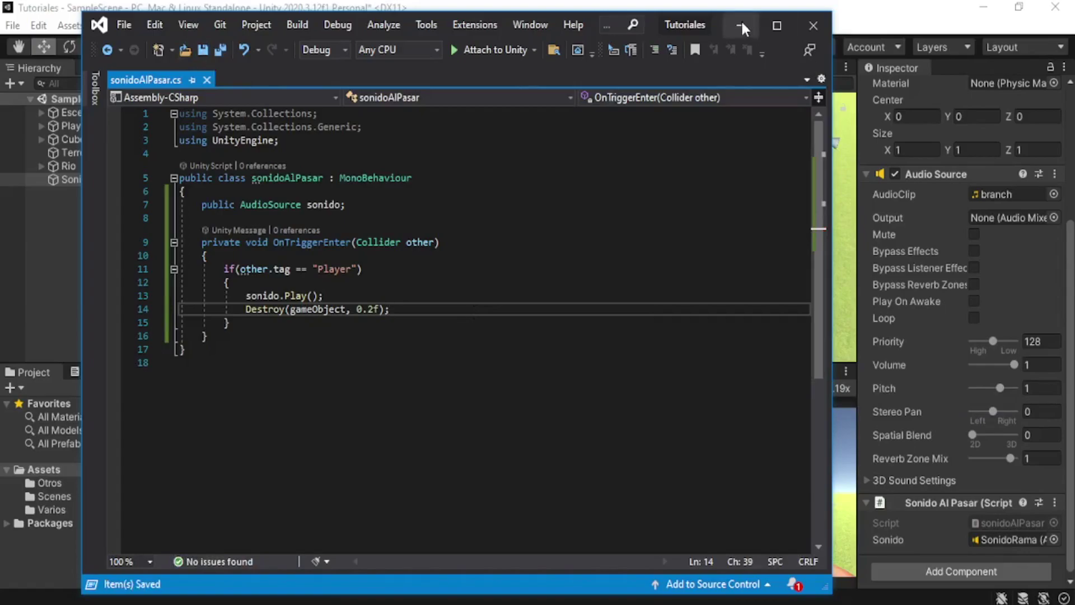
pyautogui.click(743, 28)
pyautogui.click(494, 46)
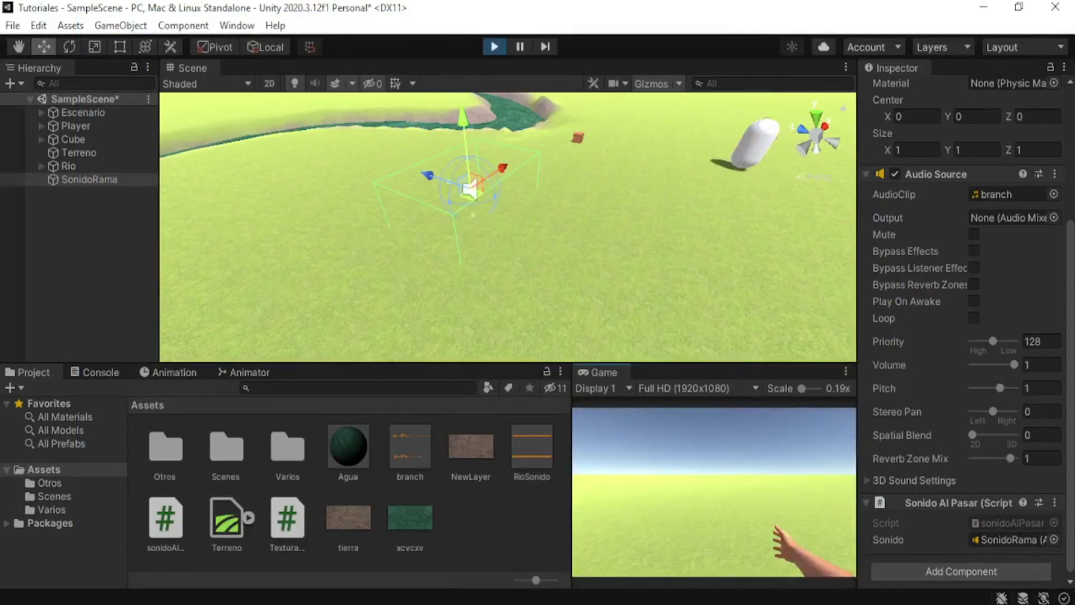
pyautogui.press('w')
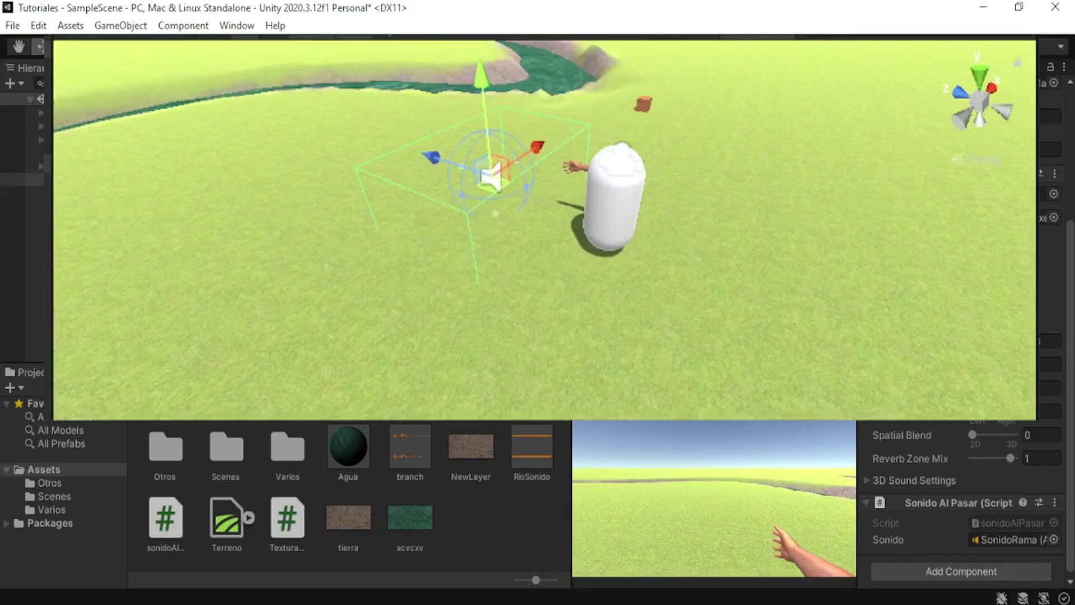
pyautogui.press('w')
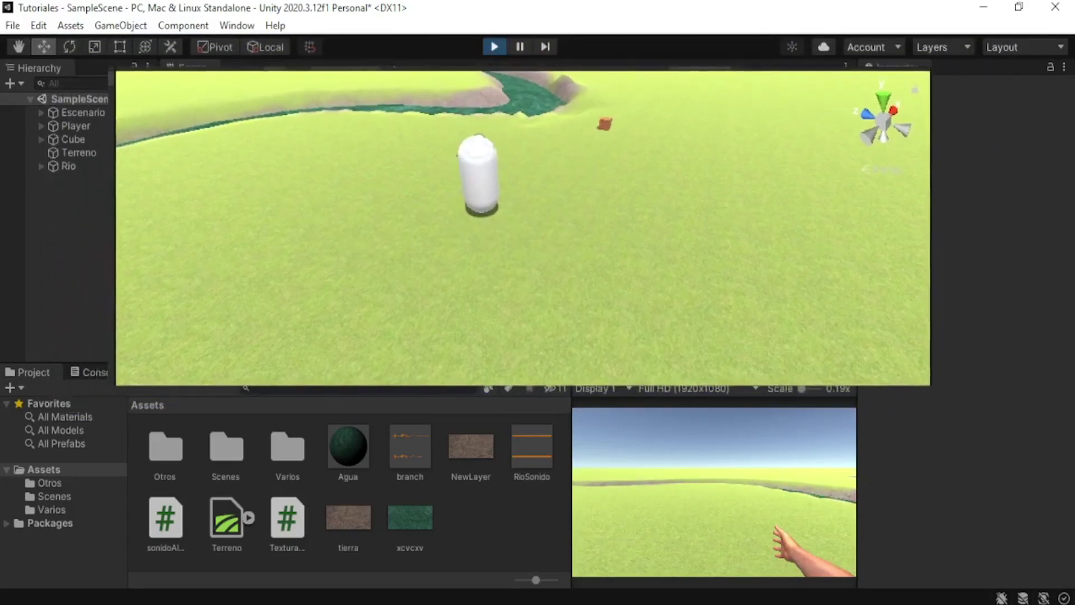
pyautogui.press('w')
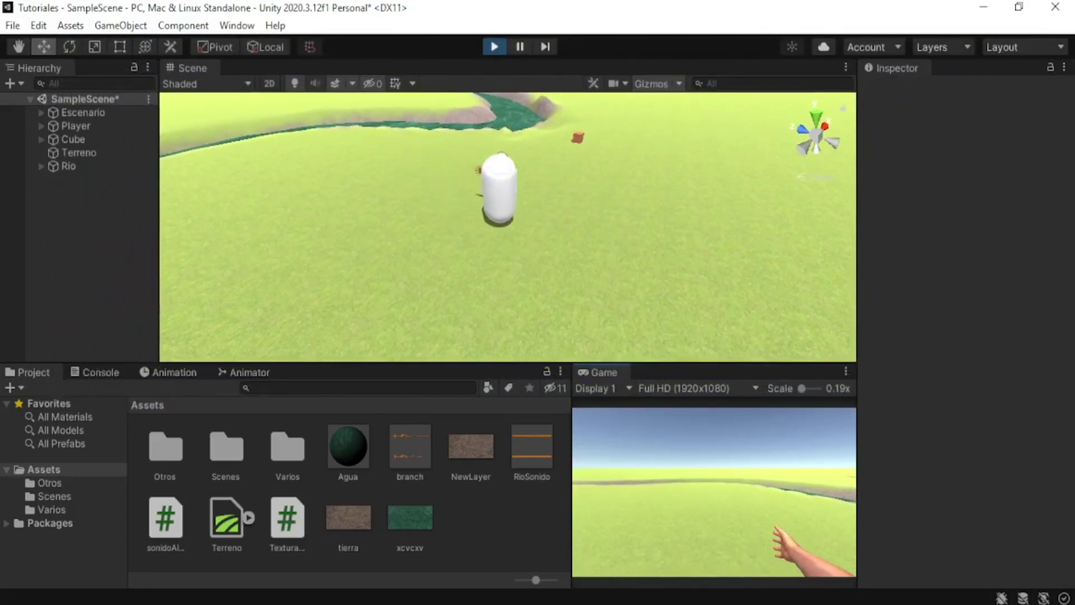
pyautogui.press('w')
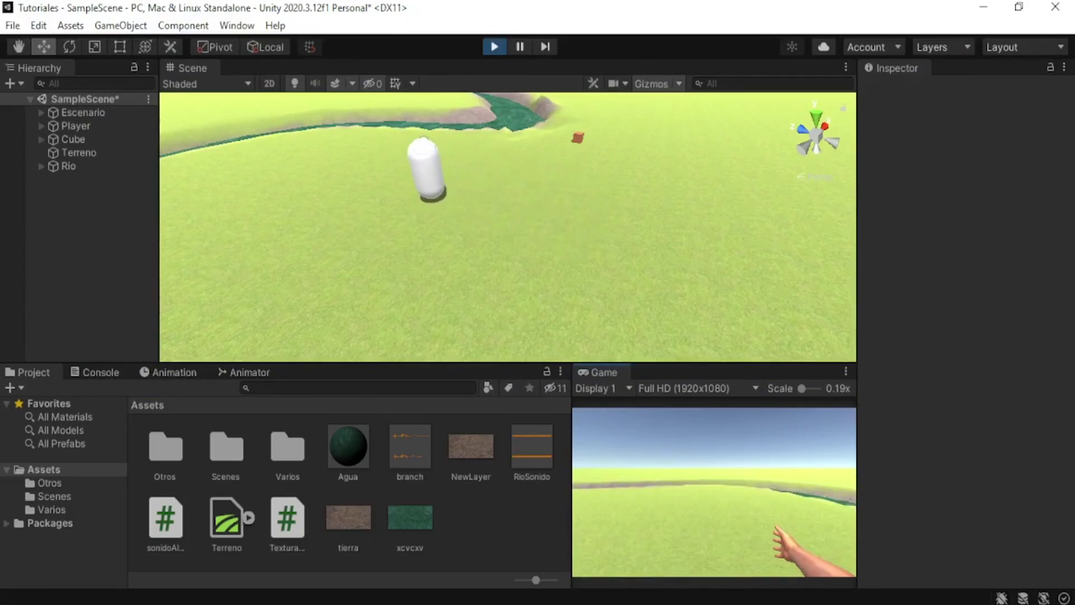
pyautogui.press('w')
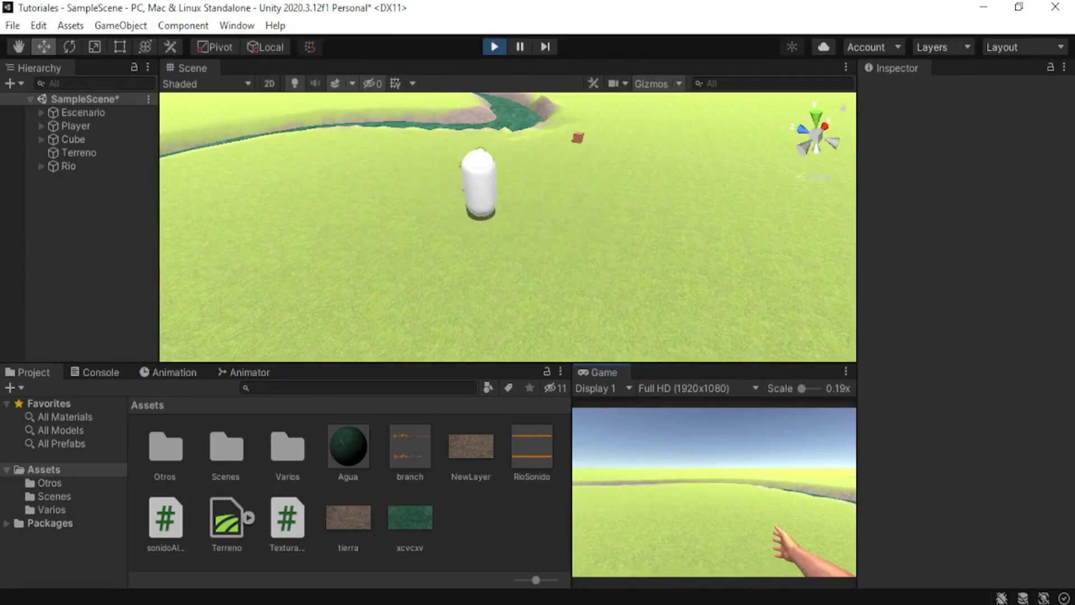
pyautogui.click(494, 47)
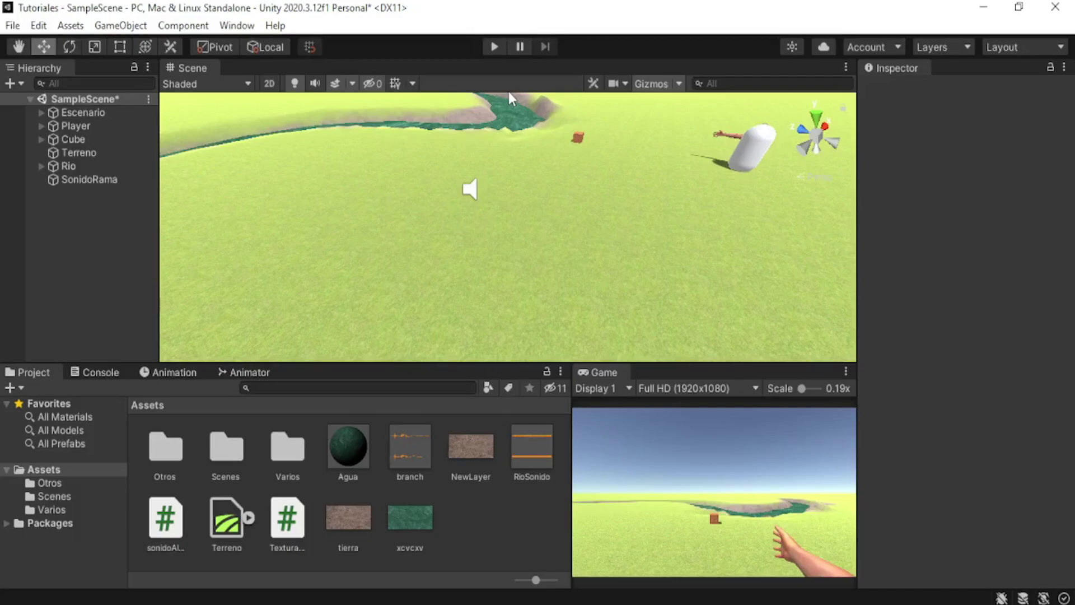
pyautogui.click(497, 47)
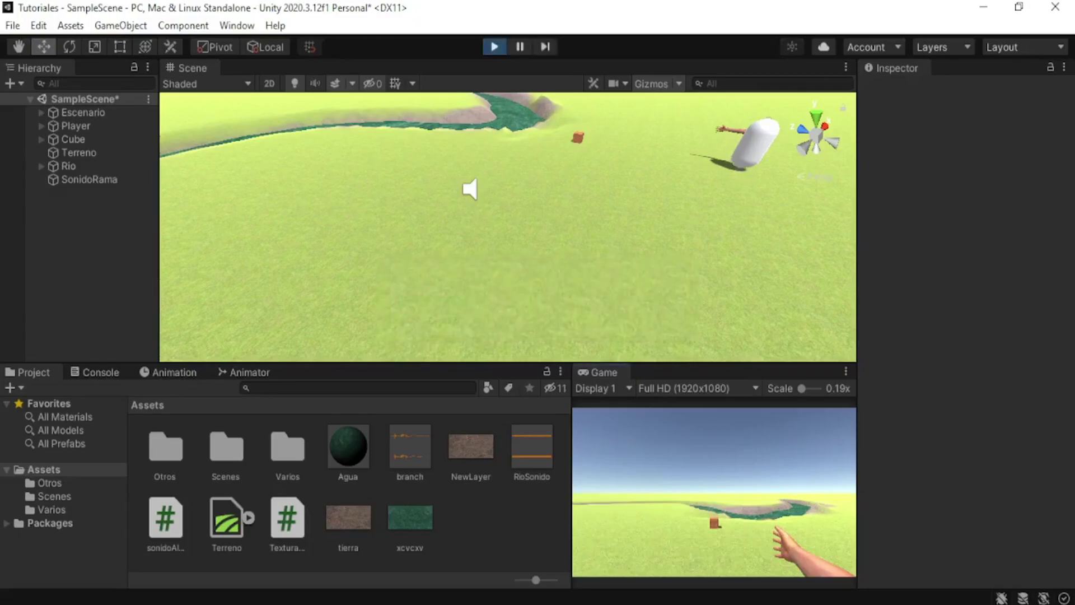
pyautogui.press('w')
pyautogui.press('w')
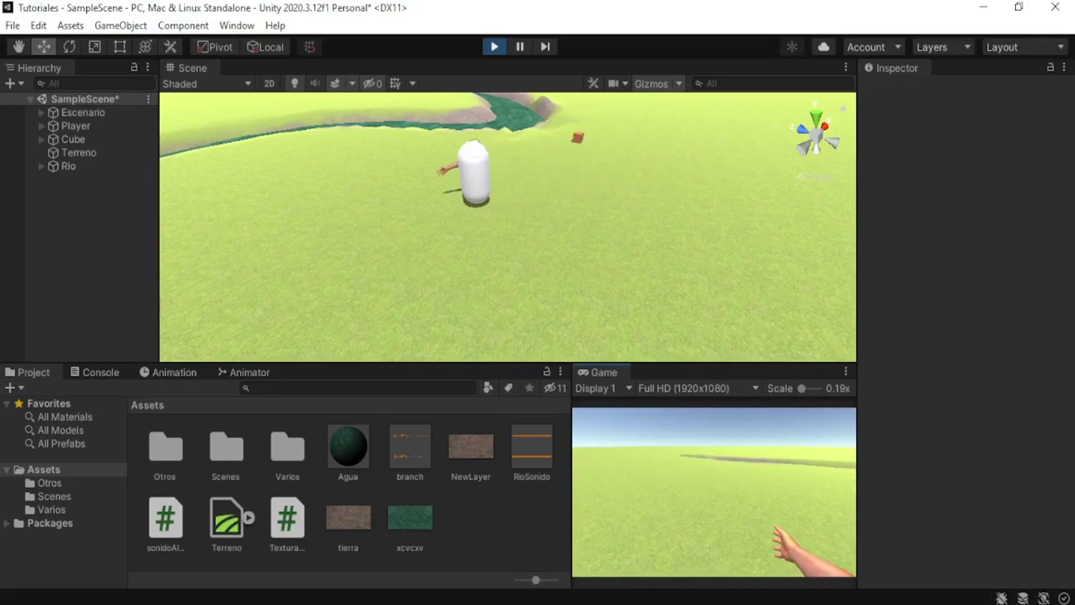
pyautogui.press('w')
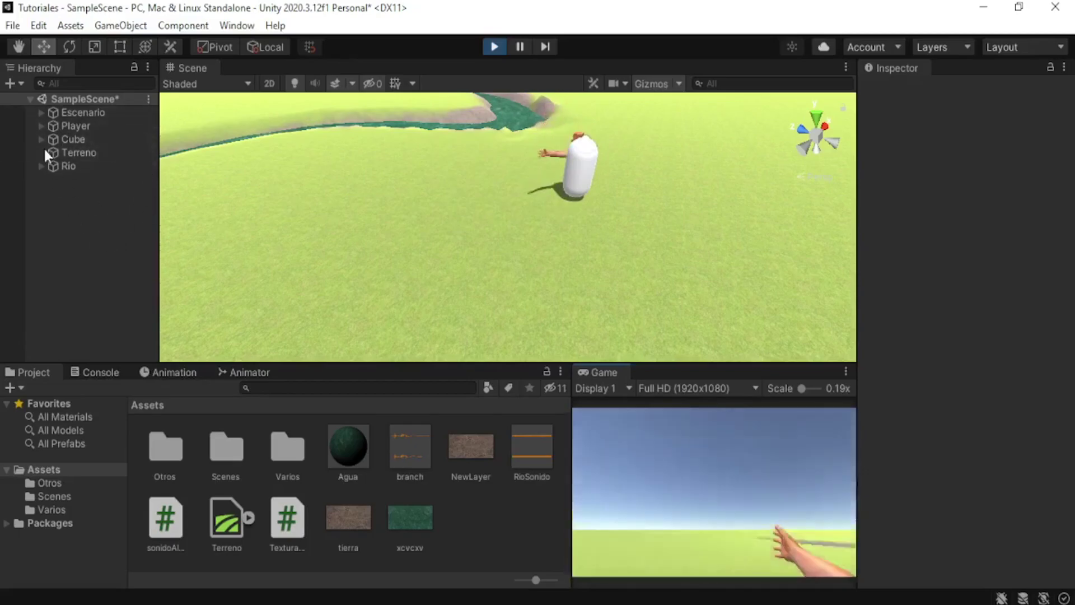
pyautogui.click(494, 47)
pyautogui.moveTo(468, 214); pyautogui.dragTo(386, 224, button='middle')
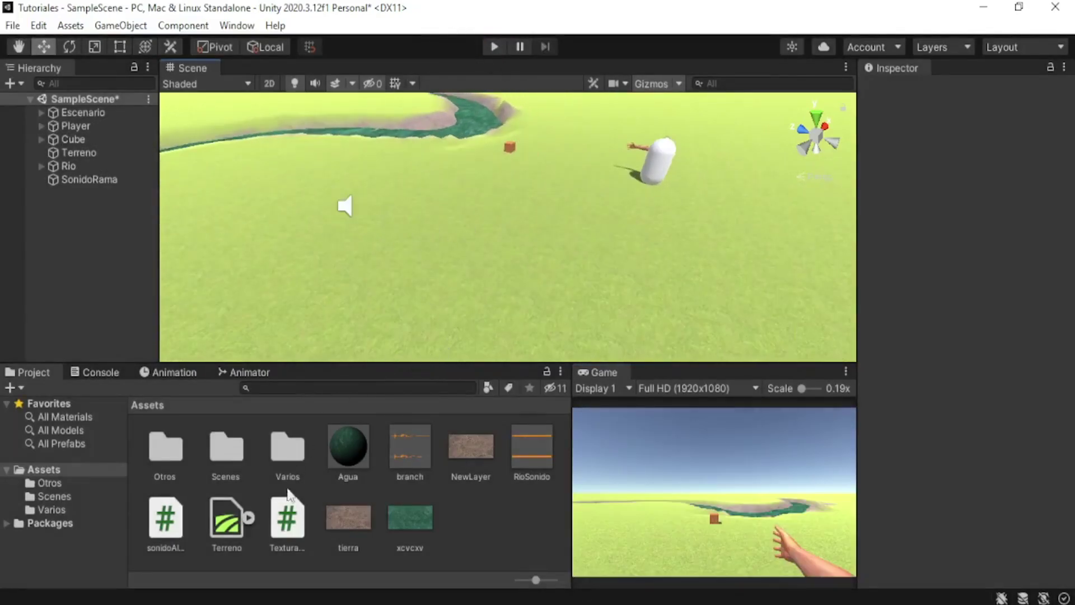
pyautogui.click(182, 529)
# Delete the sonidoAlPasar script and branch sound assets.
pyautogui.press('Delete')
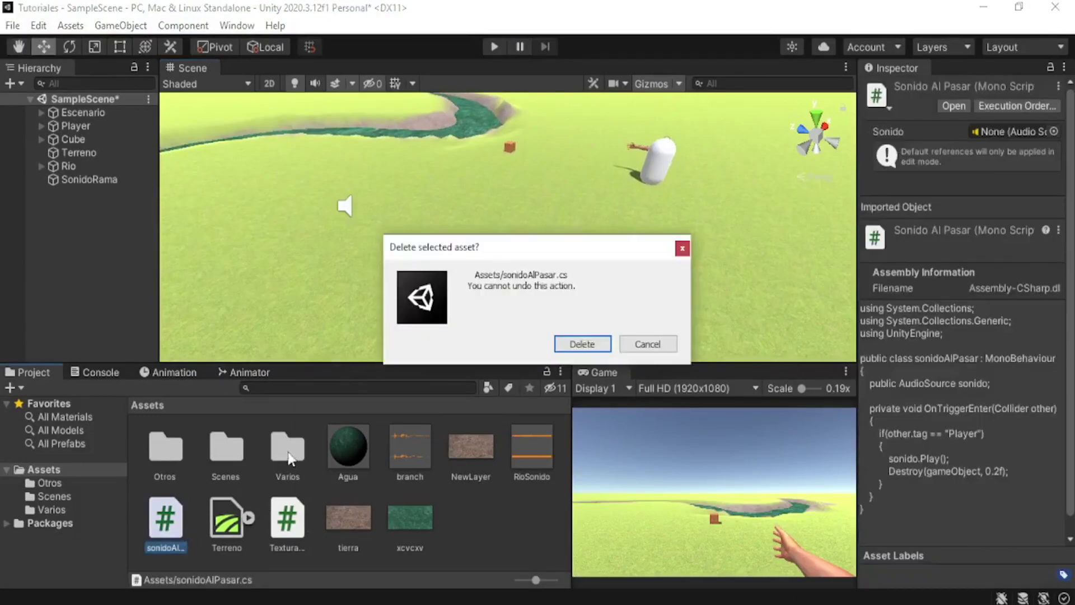
pyautogui.press('Escape')
pyautogui.moveTo(507, 220); pyautogui.dragTo(462, 250, button='right')
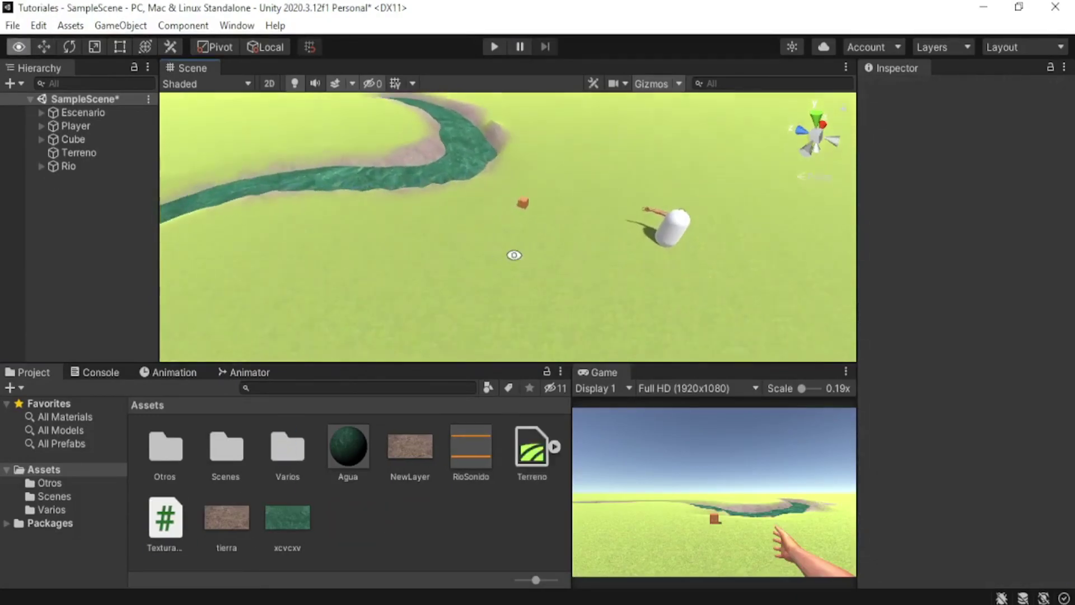
pyautogui.moveTo(462, 245); pyautogui.dragTo(218, 270, button='middle')
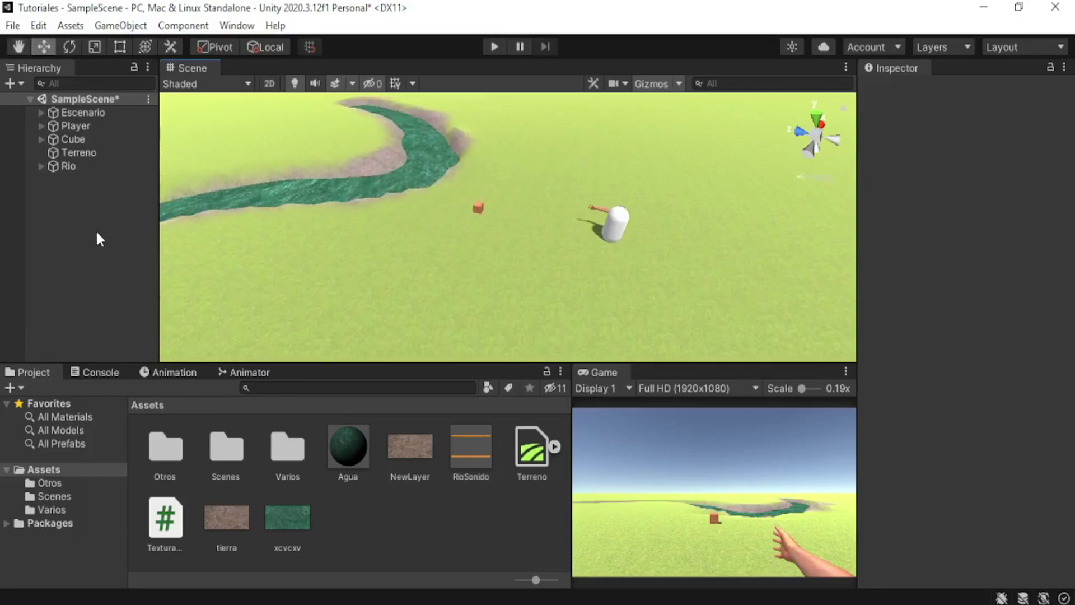
# Create an empty object in the Hierarchy named AudioRio.
pyautogui.rightClick(97, 234)
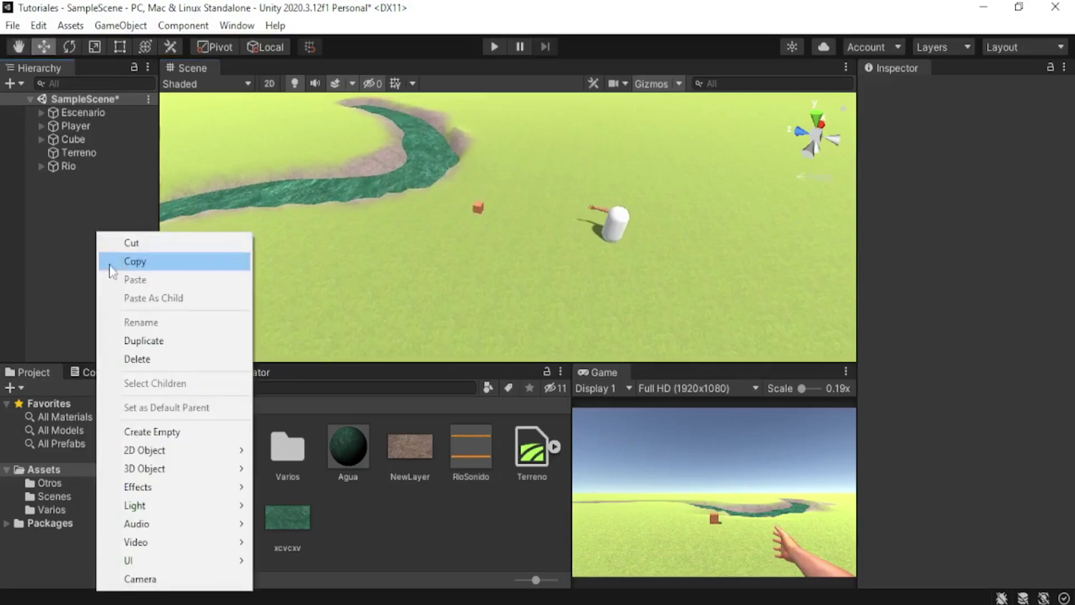
pyautogui.click(140, 431)
pyautogui.write('Audio3')
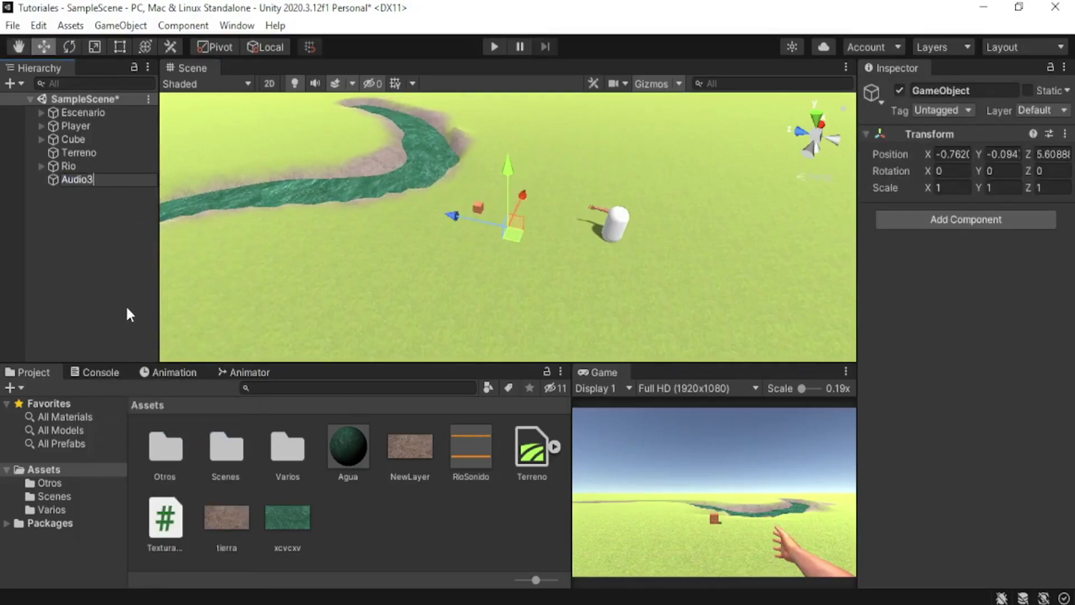
pyautogui.press('BackSpace')
pyautogui.write('Rio')
pyautogui.press('Return')
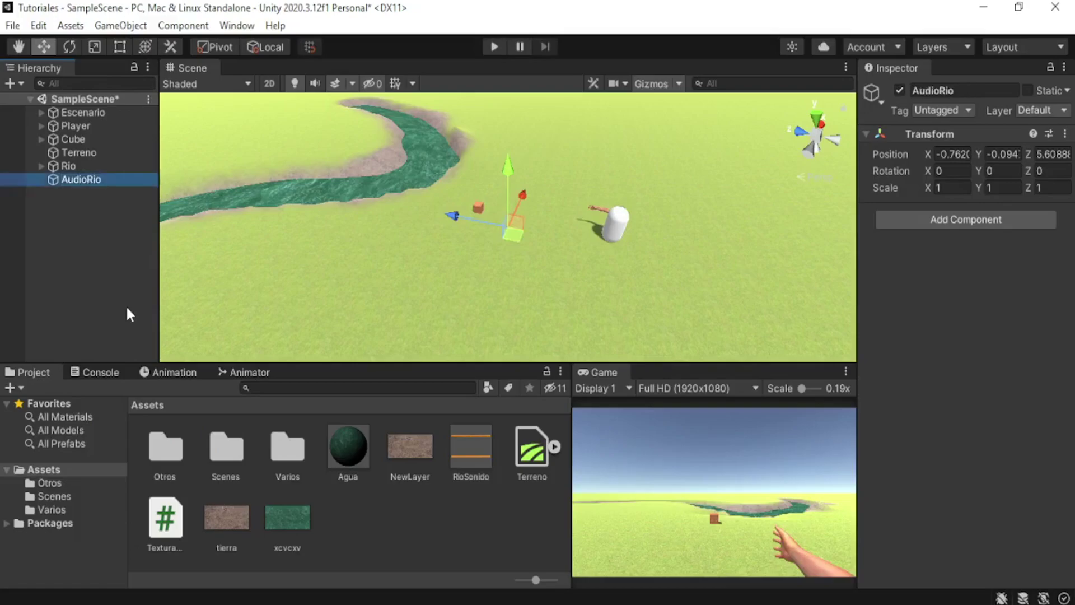
pyautogui.click(973, 220)
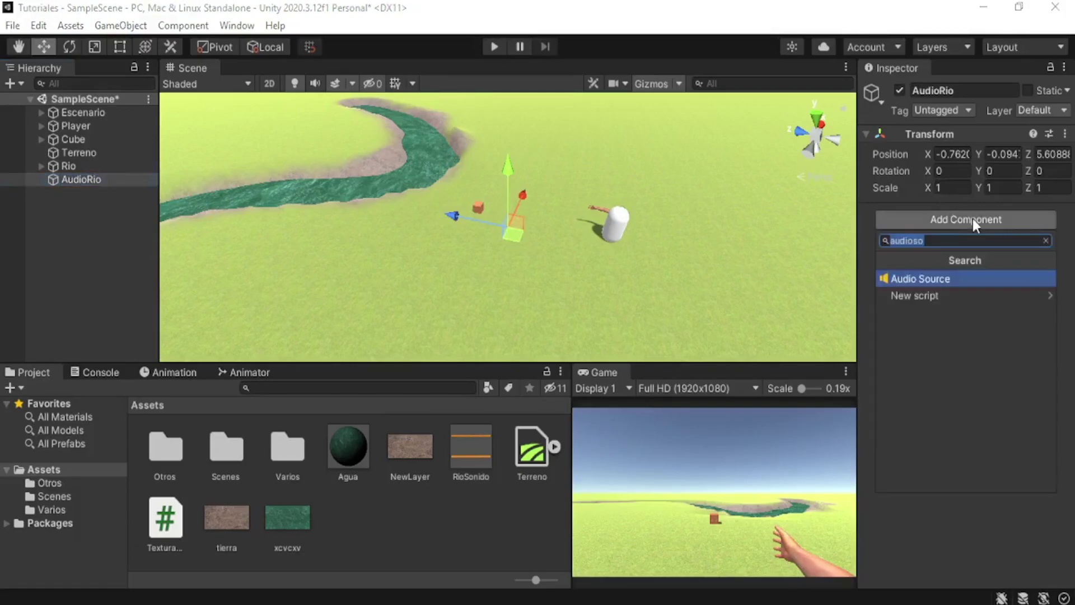
# Add an Audio Source to AudioRio with Spatial Blend at 1 (fully 3D).
pyautogui.press('Return')
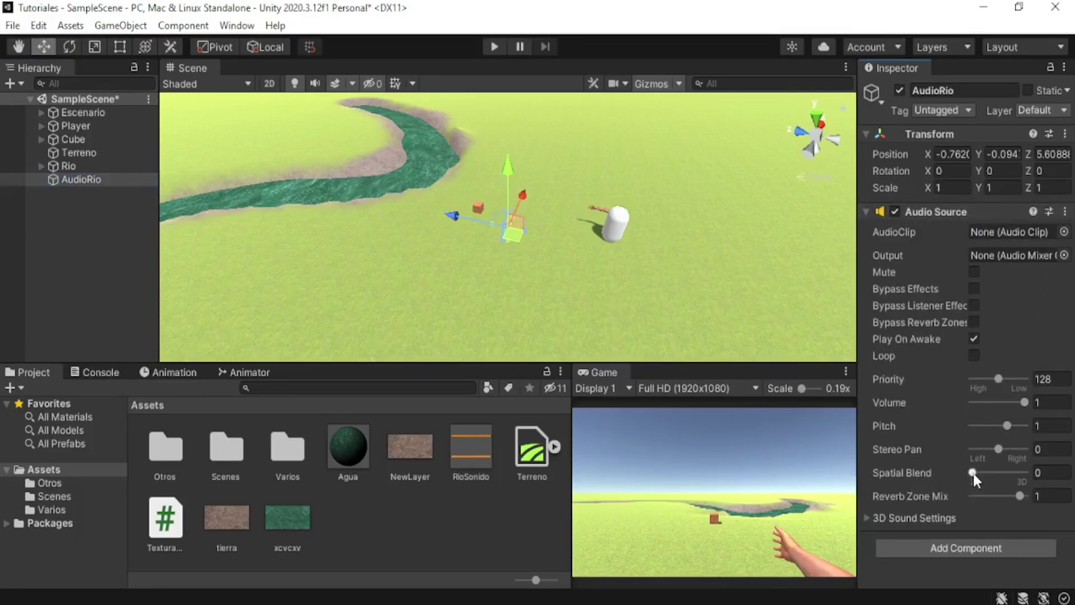
pyautogui.moveTo(973, 472); pyautogui.dragTo(989, 473)
pyautogui.click(867, 518)
pyautogui.scroll(-3, 865, 515)
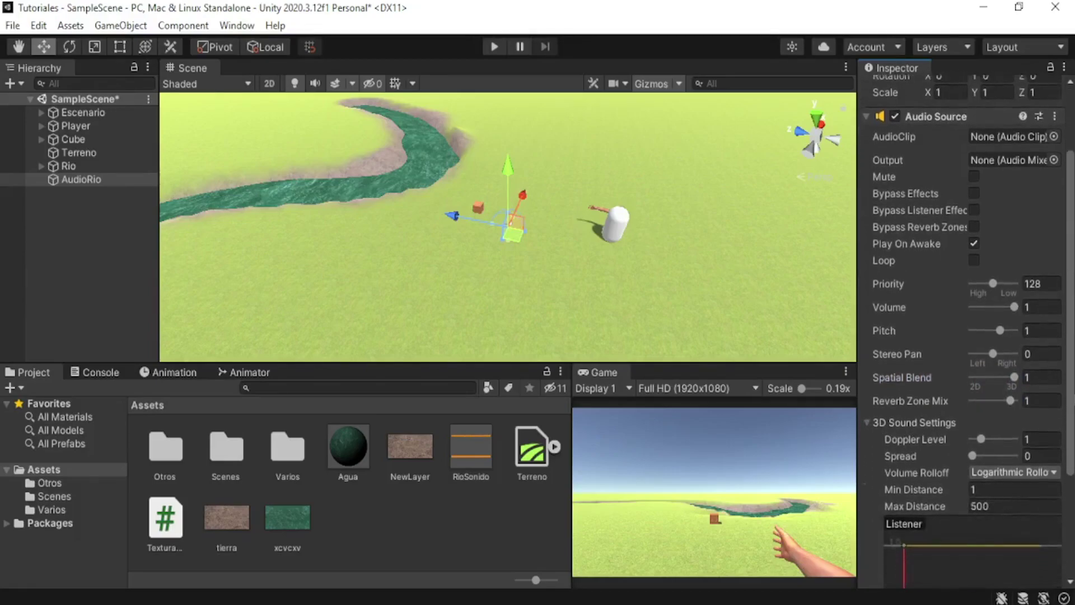
pyautogui.scroll(-5, 948, 461)
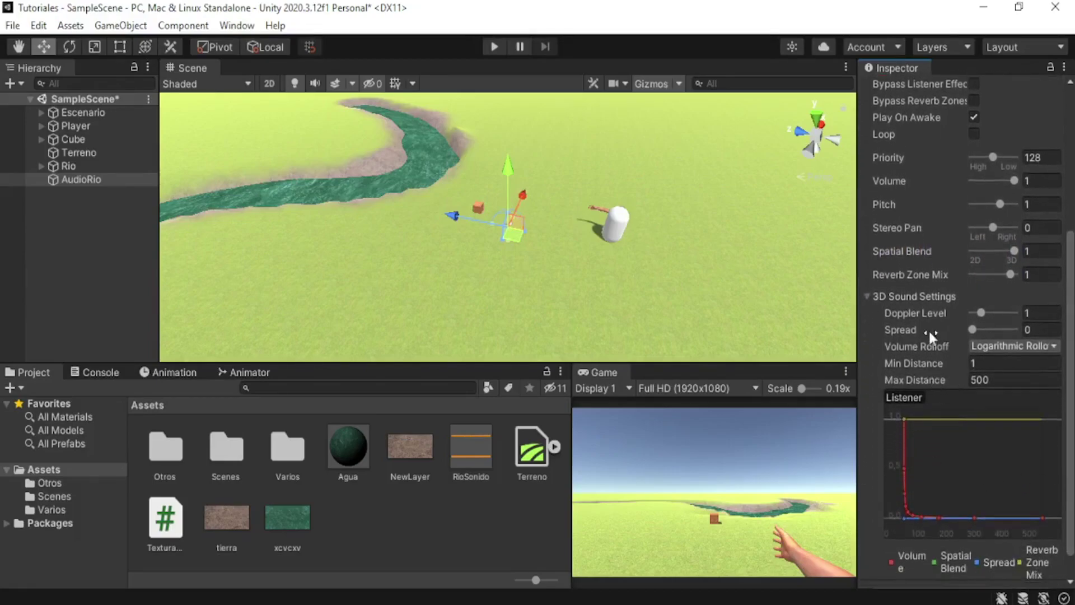
pyautogui.scroll(-1, 957, 336)
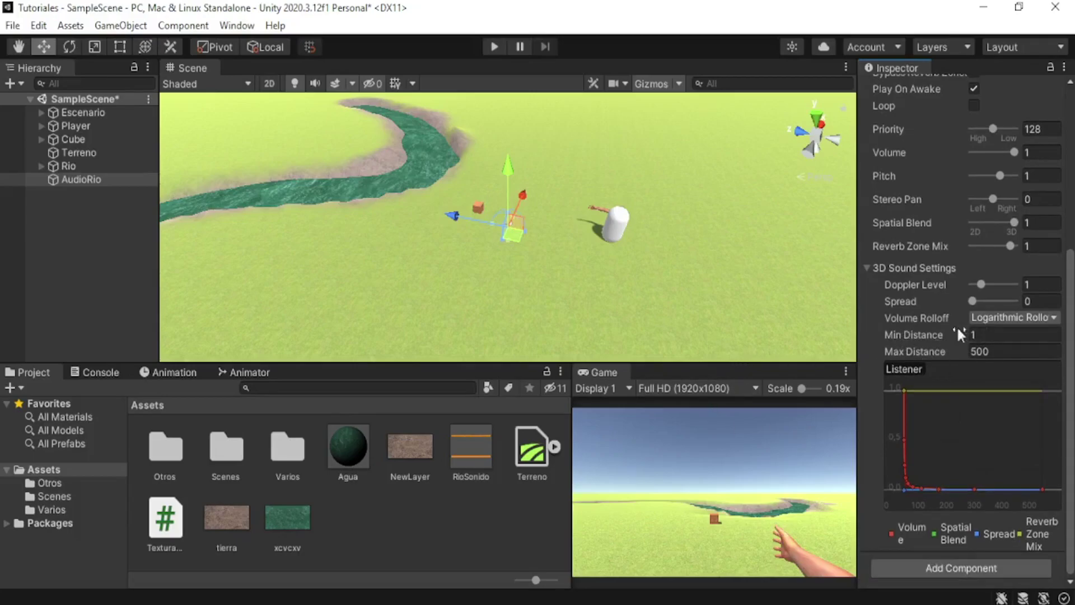
# Set the 3D Sound Settings to Min Distance 1 and Max Distance 10.
pyautogui.moveTo(966, 334)
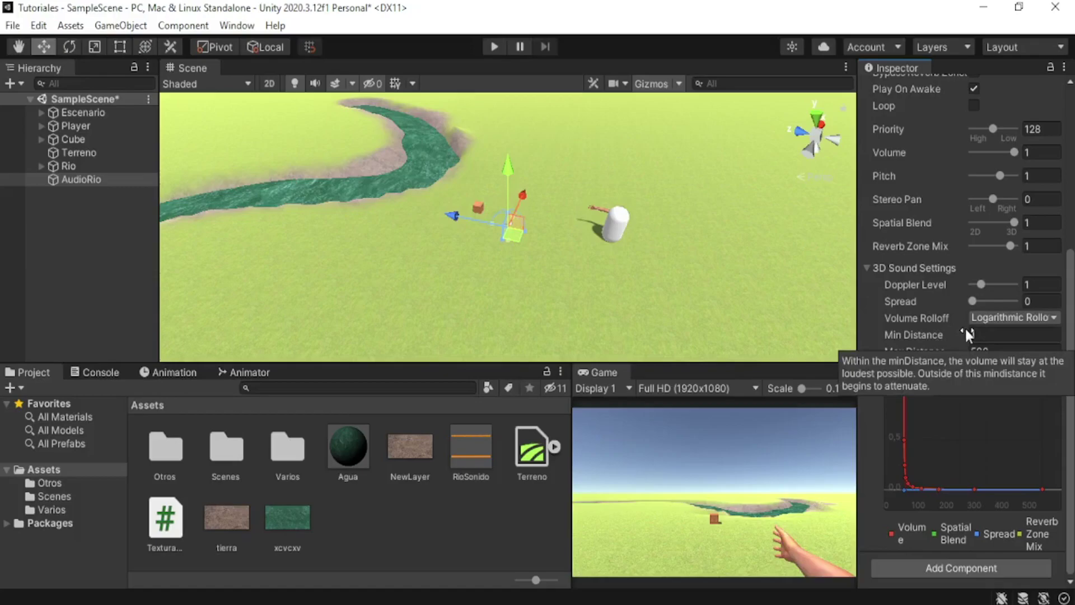
pyautogui.write('1')
pyautogui.click(960, 351)
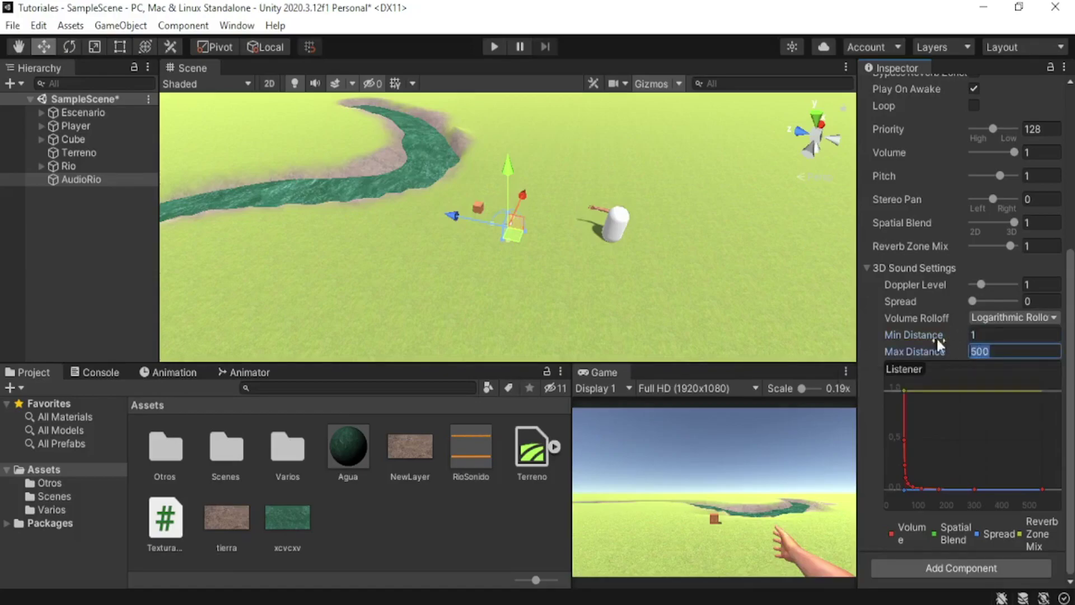
pyautogui.scroll(-2, 607, 226)
pyautogui.scroll(-4, 607, 227)
pyautogui.scroll(-3, 606, 226)
pyautogui.scroll(-2, 607, 227)
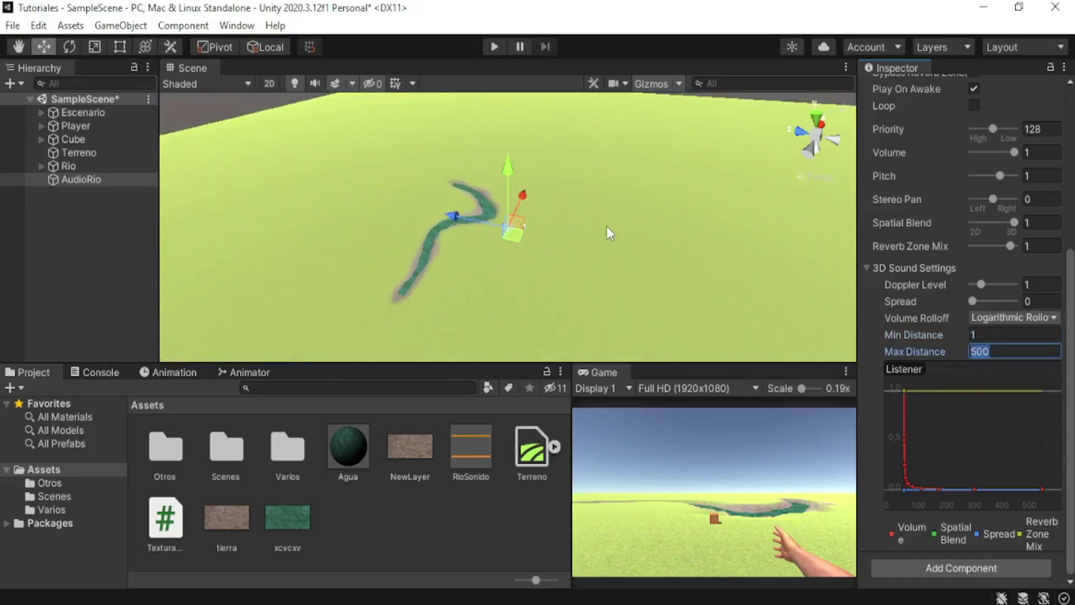
pyautogui.scroll(-2, 607, 226)
pyautogui.scroll(-3, 606, 226)
pyautogui.scroll(-3, 606, 227)
pyautogui.scroll(-3, 606, 226)
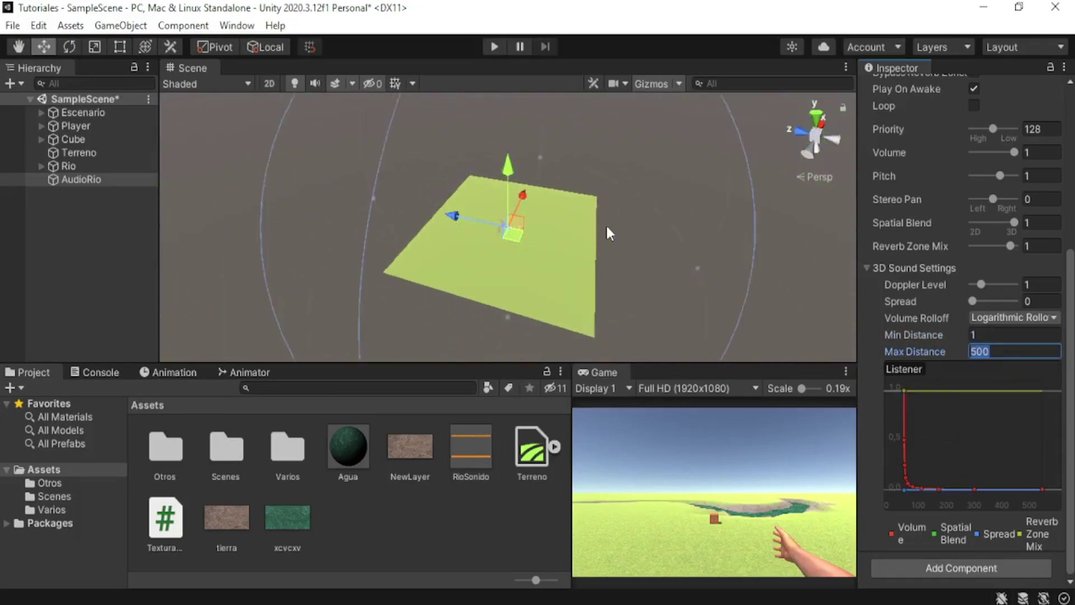
pyautogui.scroll(-4, 606, 224)
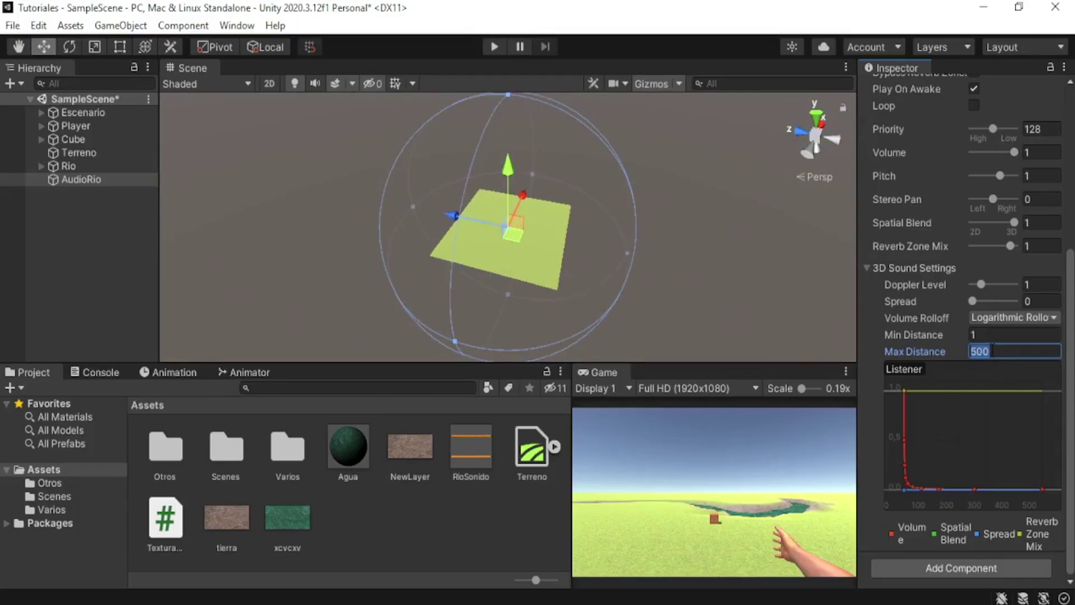
pyautogui.write('10')
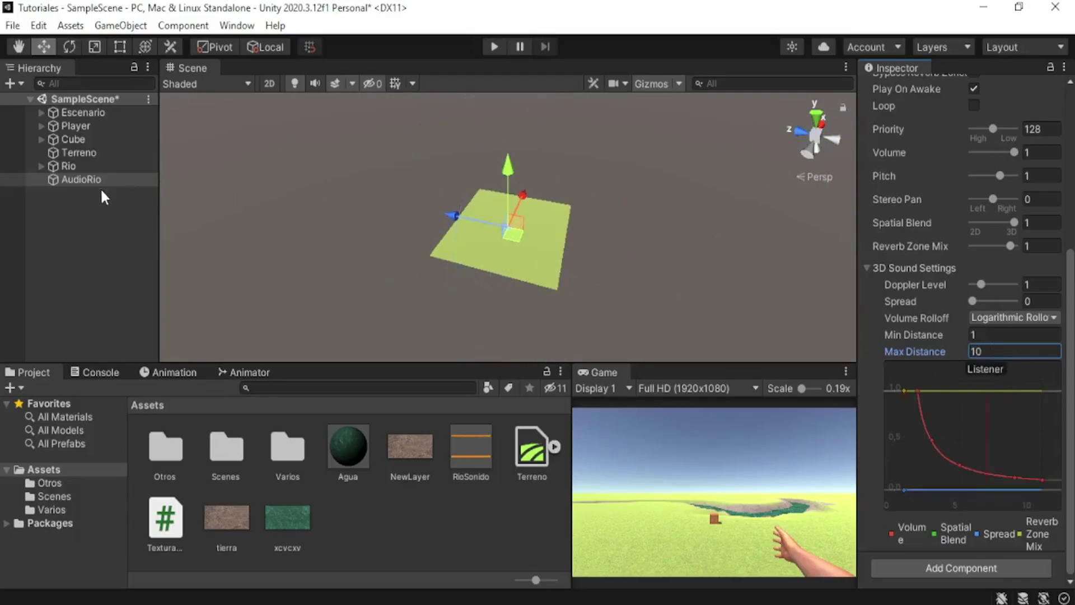
pyautogui.doubleClick(86, 179)
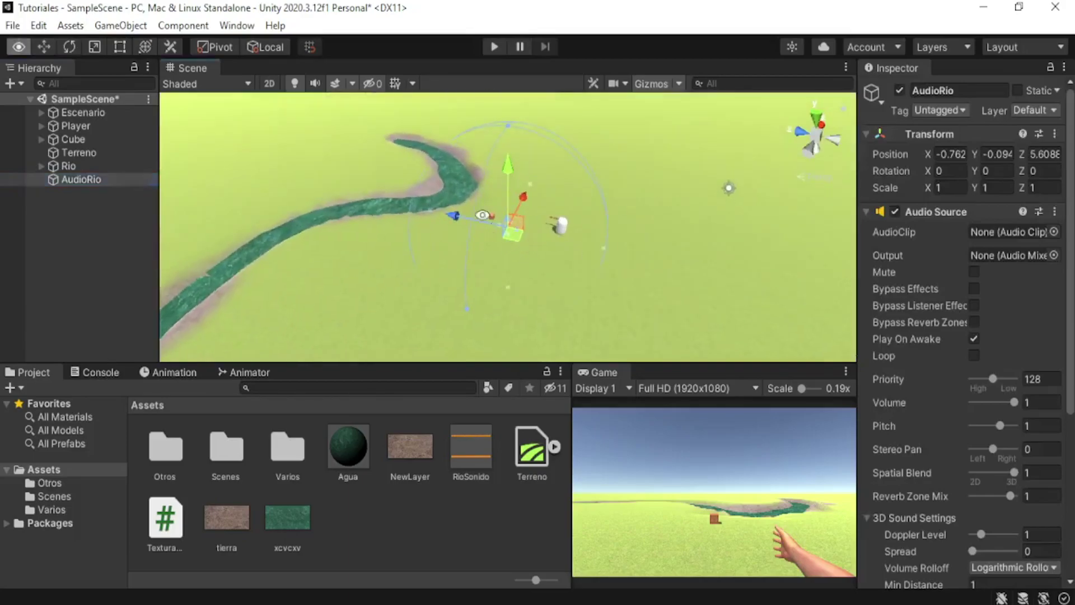
pyautogui.keyDown('alt'); pyautogui.moveTo(471, 263); pyautogui.dragTo(487, 243); pyautogui.keyUp('alt')
pyautogui.moveTo(583, 220); pyautogui.dragTo(515, 193, button='middle')
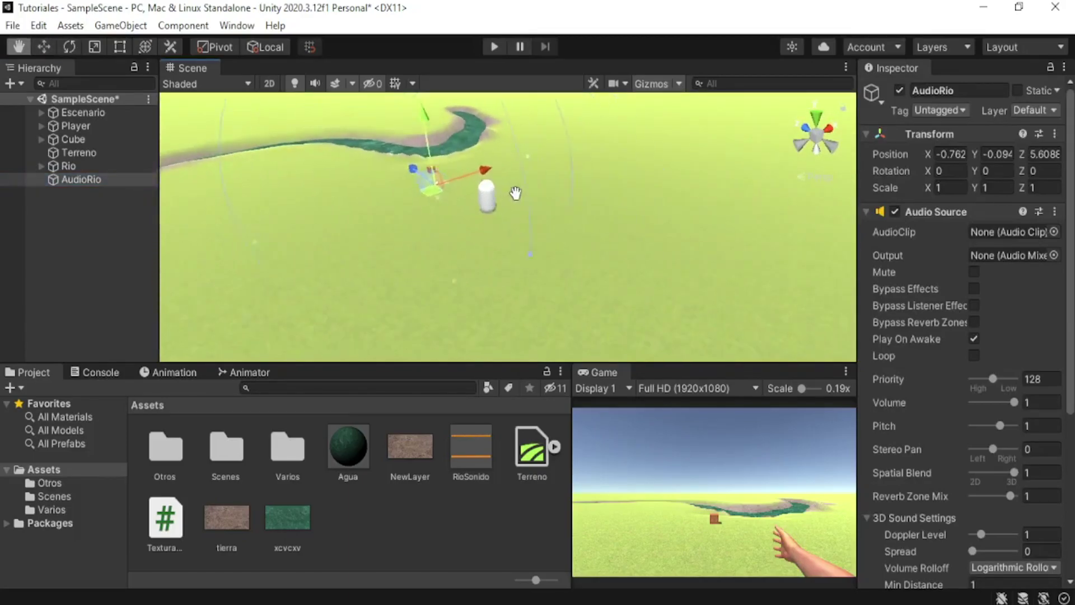
pyautogui.keyDown('alt'); pyautogui.moveTo(516, 194); pyautogui.dragTo(582, 214); pyautogui.keyUp('alt')
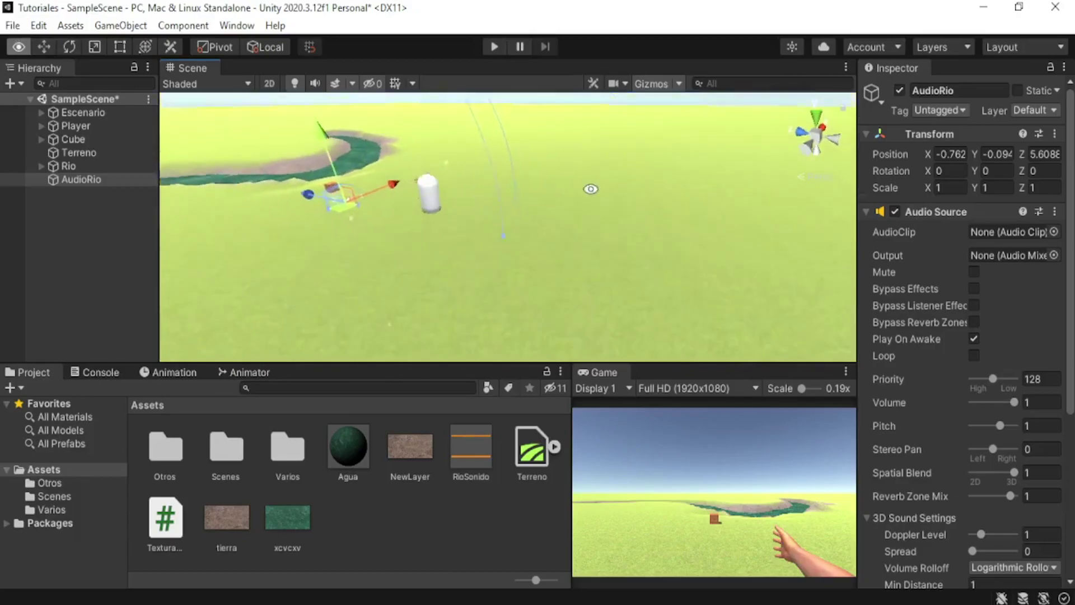
pyautogui.moveTo(578, 219)
pyautogui.keyDown('alt'); pyautogui.mouseDown()
pyautogui.moveTo(523, 220)
pyautogui.moveTo(655, 280)
pyautogui.mouseUp(); pyautogui.keyUp('alt')
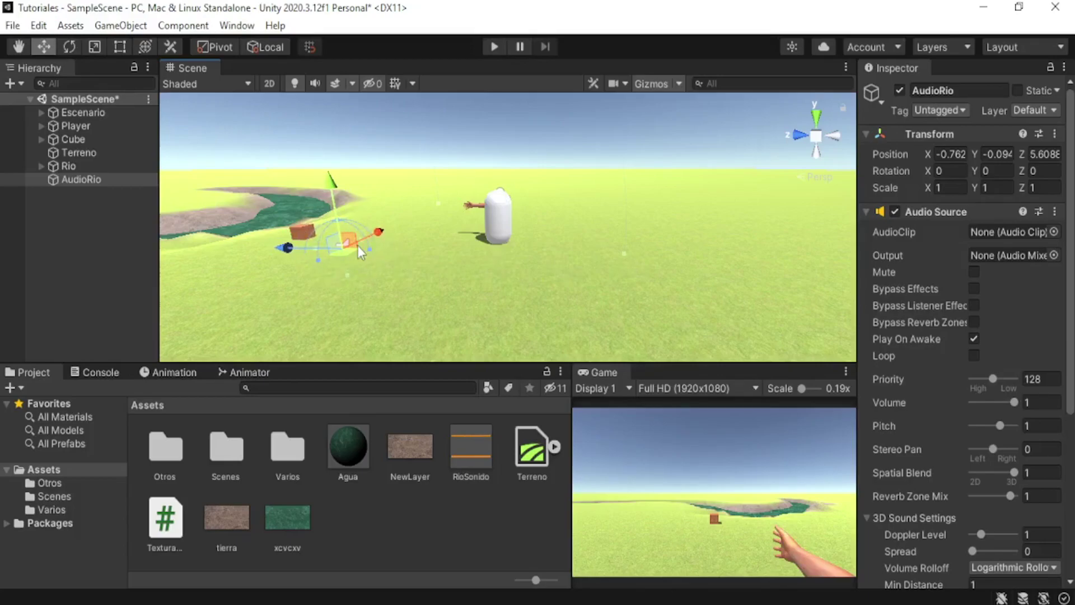
pyautogui.scroll(-1, 914, 336)
pyautogui.scroll(-5, 941, 364)
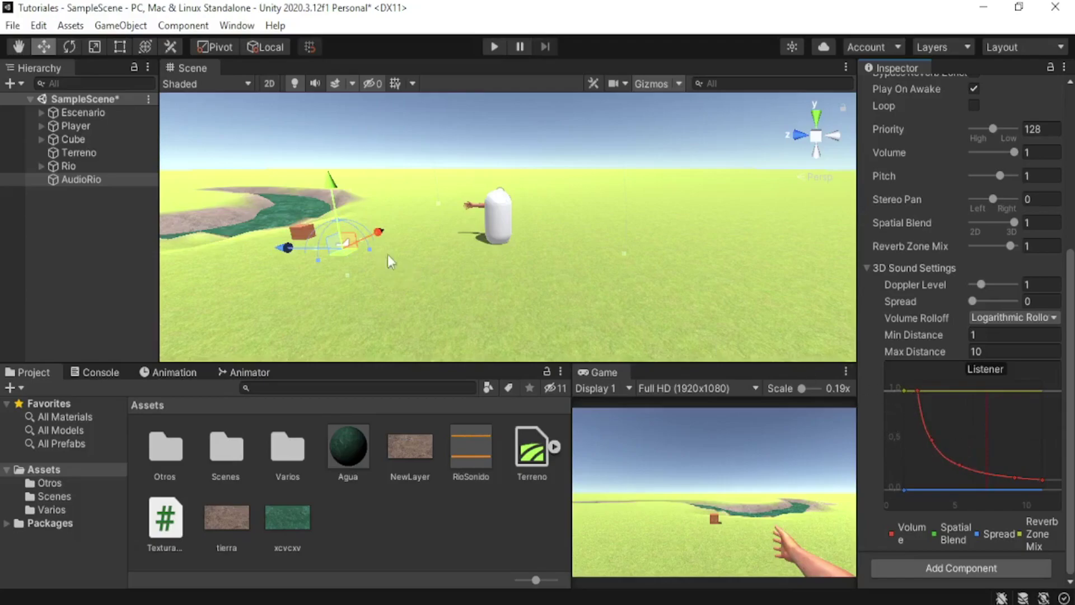
pyautogui.moveTo(904, 391)
pyautogui.mouseDown()
pyautogui.moveTo(894, 487)
pyautogui.moveTo(942, 402)
pyautogui.mouseUp()
# Reshape the volume rolloff curve from full volume at the source to silence at 10.
pyautogui.moveTo(959, 465); pyautogui.dragTo(976, 423)
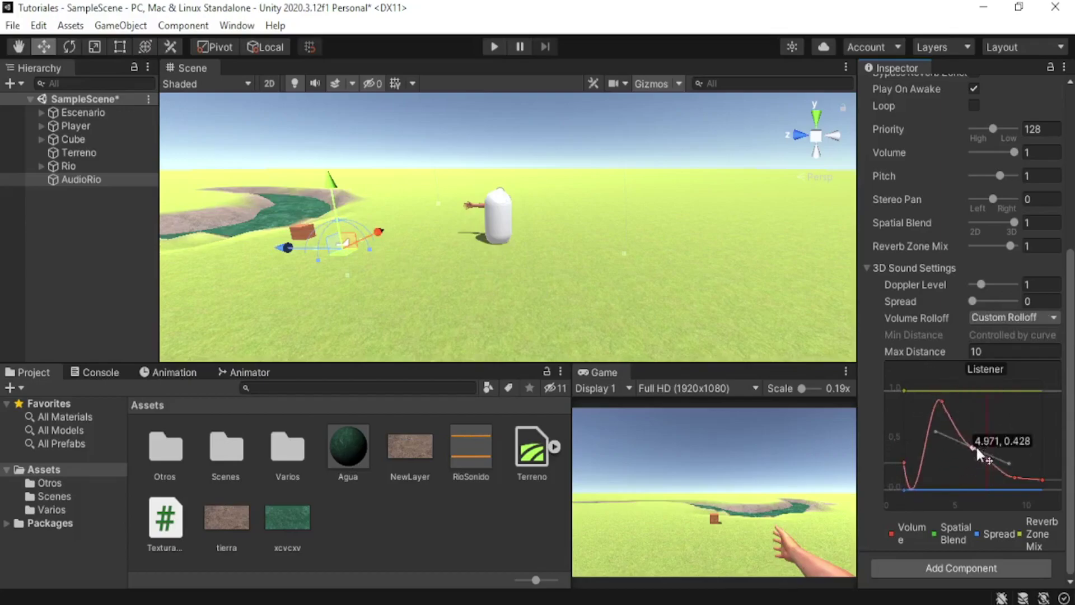
pyautogui.moveTo(1014, 477); pyautogui.dragTo(1014, 455)
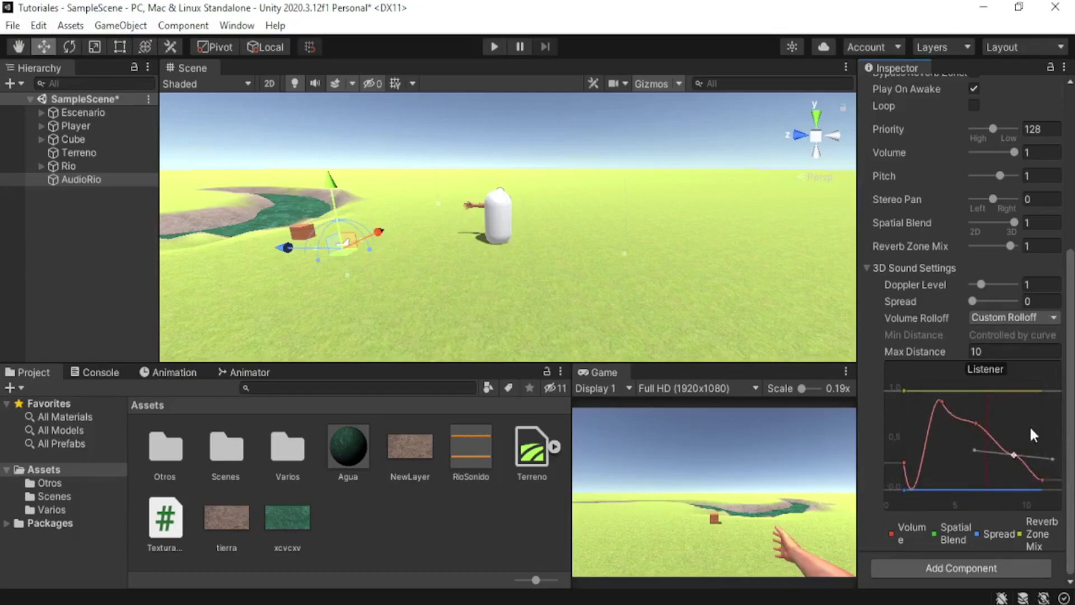
pyautogui.press('Delete')
pyautogui.click(977, 423)
pyautogui.press('Delete')
pyautogui.moveTo(904, 462); pyautogui.dragTo(902, 391)
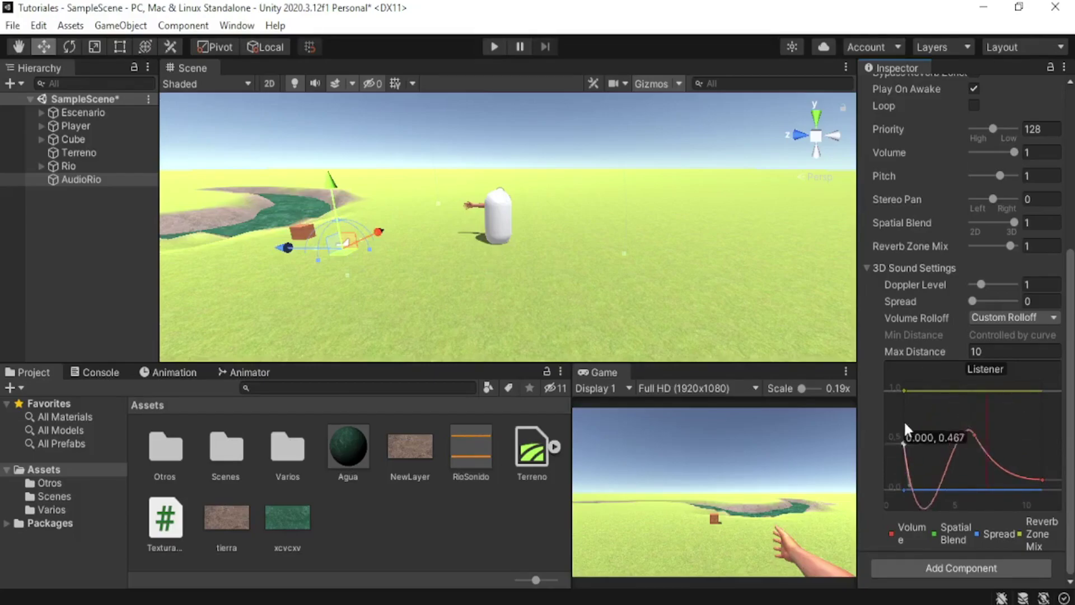
pyautogui.moveTo(988, 436); pyautogui.dragTo(1003, 477)
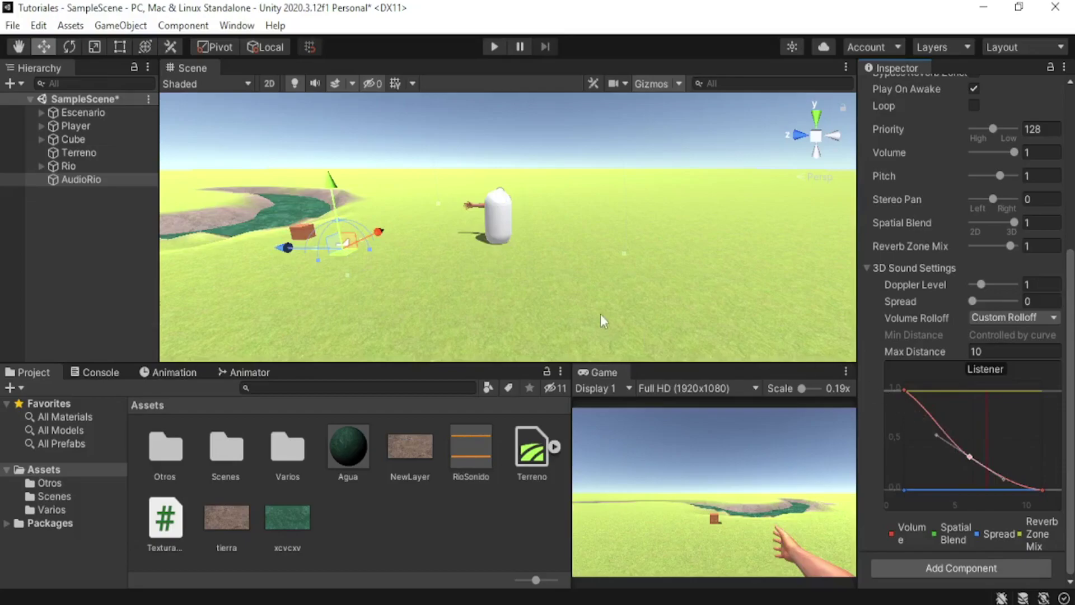
pyautogui.scroll(-5, 409, 247)
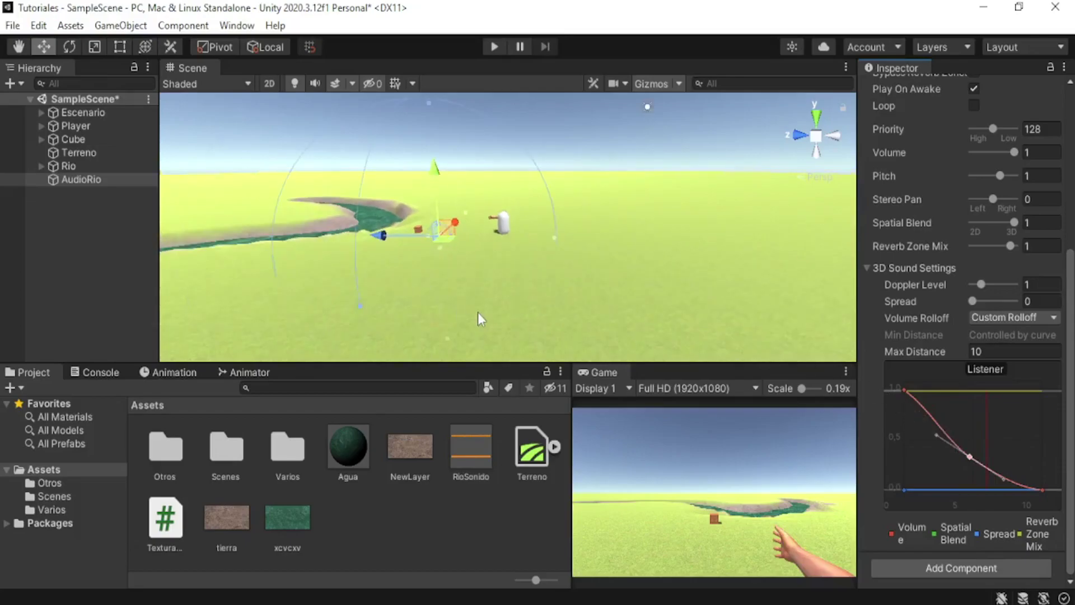
pyautogui.click(91, 242)
# Move AudioRio onto the river bend and widen its audio range sphere.
pyautogui.moveTo(402, 273); pyautogui.dragTo(547, 252, button='right')
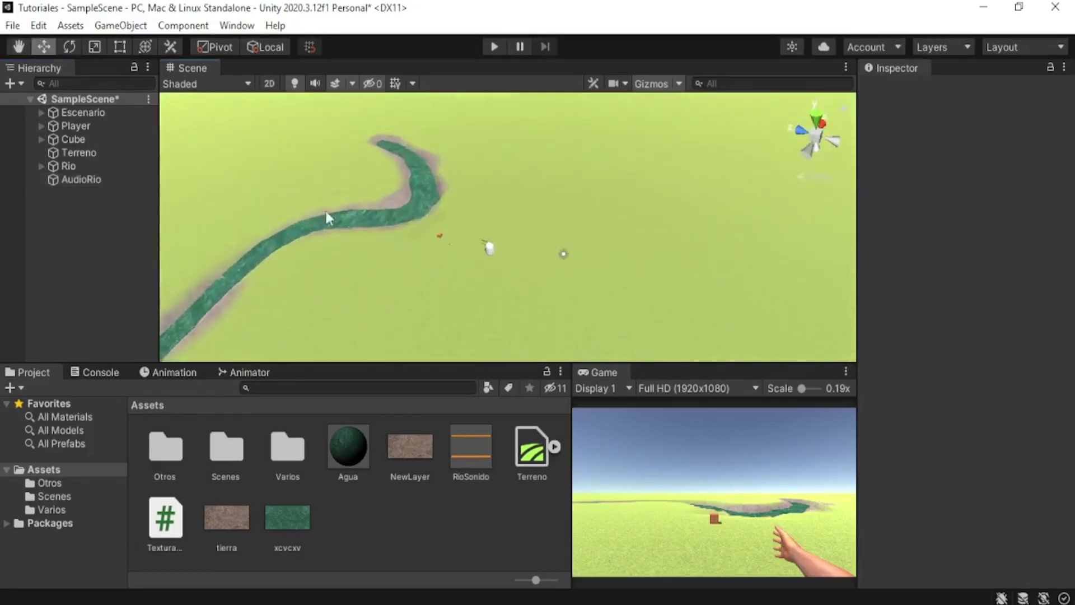
pyautogui.click(100, 185)
pyautogui.moveTo(491, 282); pyautogui.dragTo(469, 270, button='right')
pyautogui.moveTo(405, 244)
pyautogui.mouseDown()
pyautogui.moveTo(308, 218)
pyautogui.moveTo(594, 194)
pyautogui.moveTo(555, 241)
pyautogui.moveTo(597, 207)
pyautogui.moveTo(590, 189)
pyautogui.moveTo(587, 258)
pyautogui.moveTo(608, 208)
pyautogui.mouseUp()
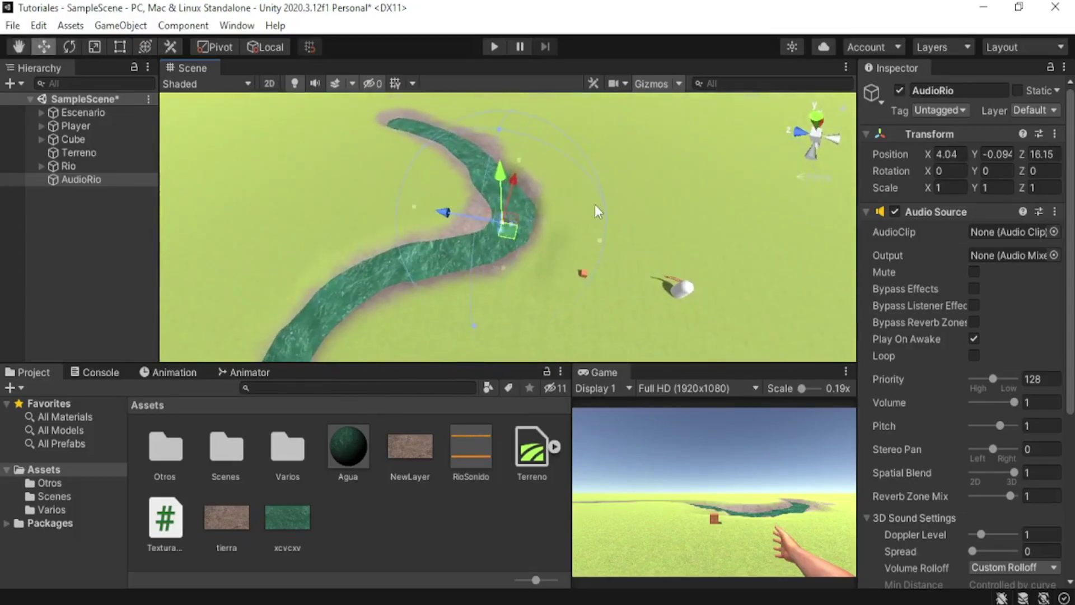
pyautogui.moveTo(409, 207); pyautogui.dragTo(399, 206)
# Frame AudioRio in the Scene view and start Play mode to hear the river.
pyautogui.keyDown('alt'); pyautogui.moveTo(401, 232); pyautogui.dragTo(359, 236); pyautogui.keyUp('alt')
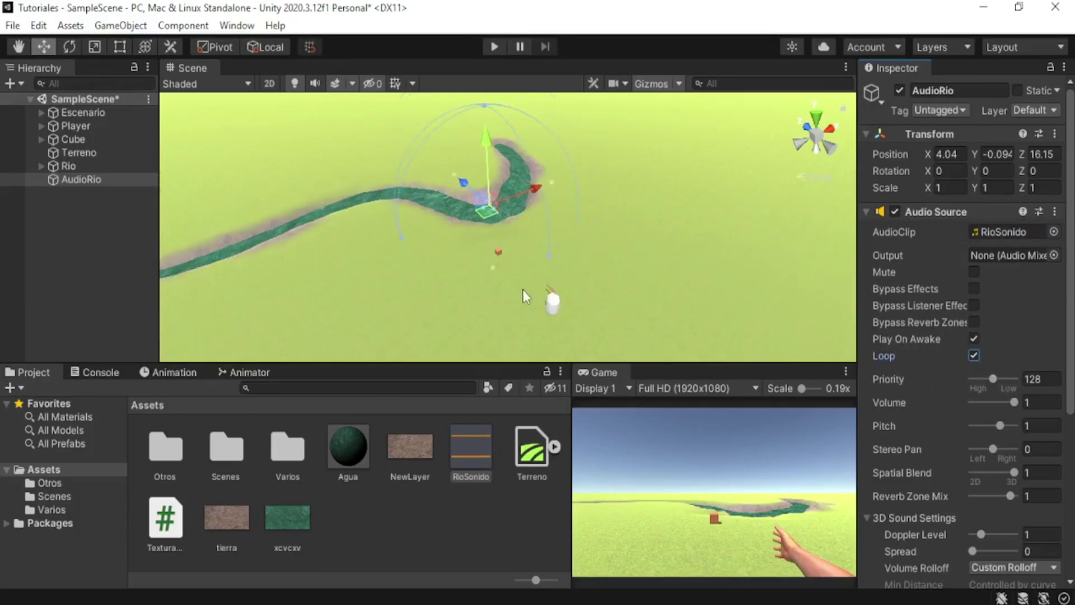
pyautogui.keyDown('alt'); pyautogui.moveTo(523, 288); pyautogui.dragTo(555, 204); pyautogui.keyUp('alt')
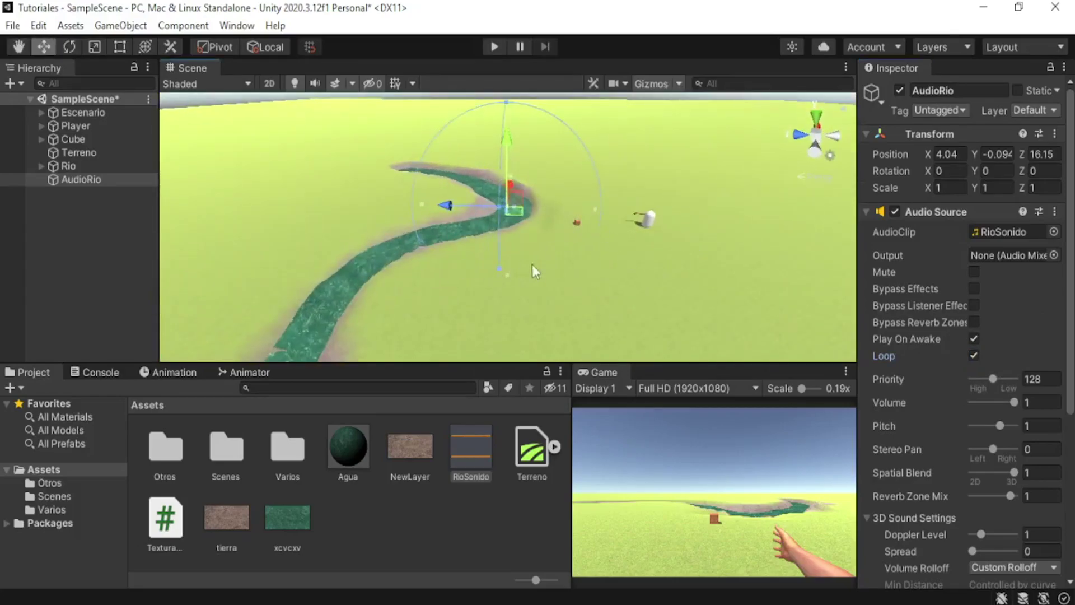
pyautogui.moveTo(554, 248); pyautogui.dragTo(609, 206, button='middle')
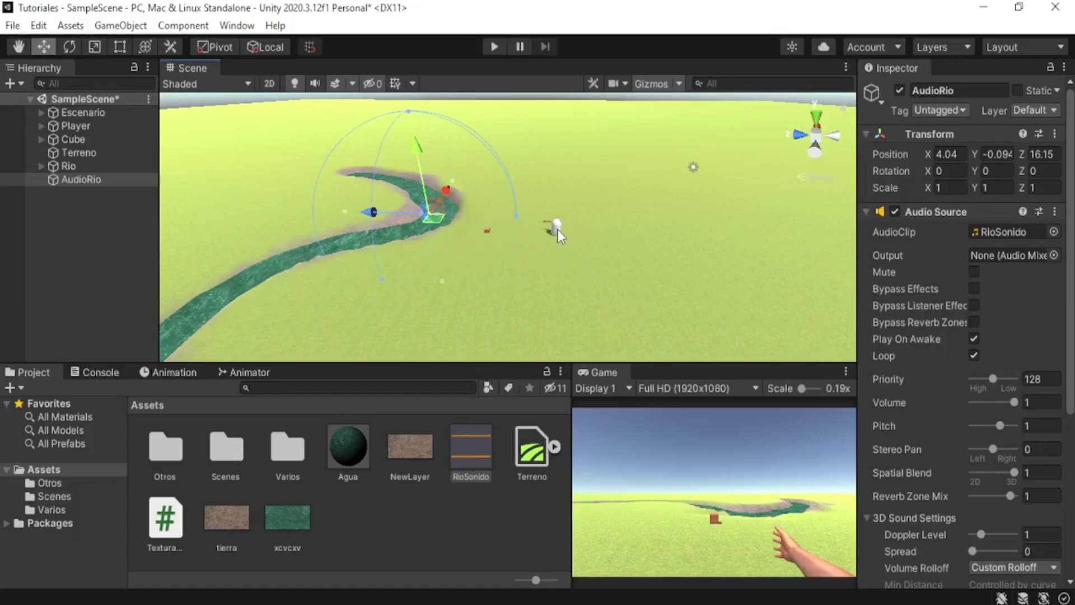
pyautogui.scroll(3, 557, 230)
pyautogui.press('f')
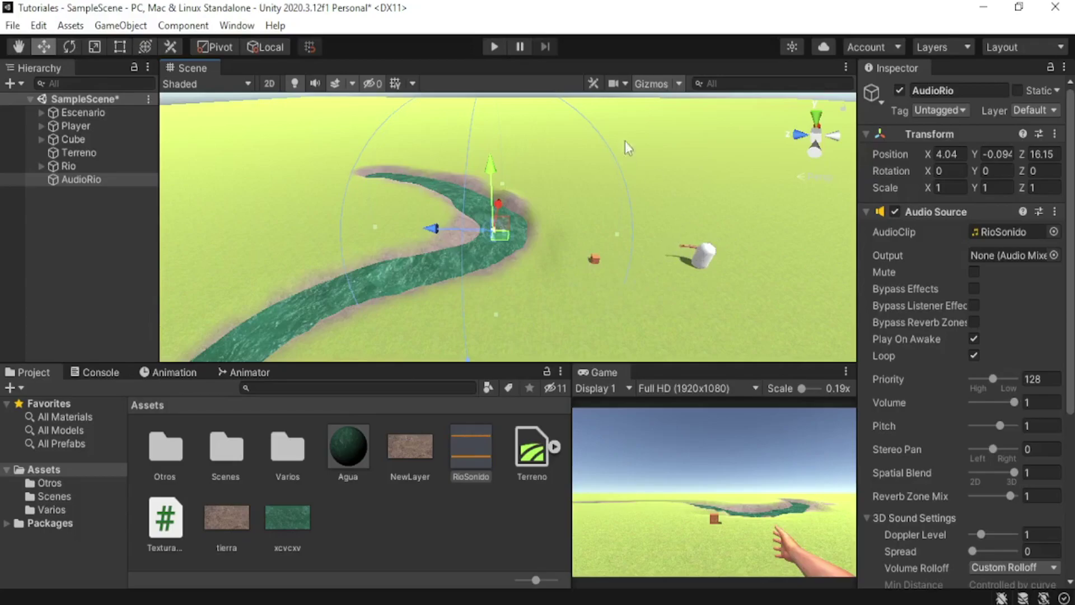
pyautogui.click(493, 51)
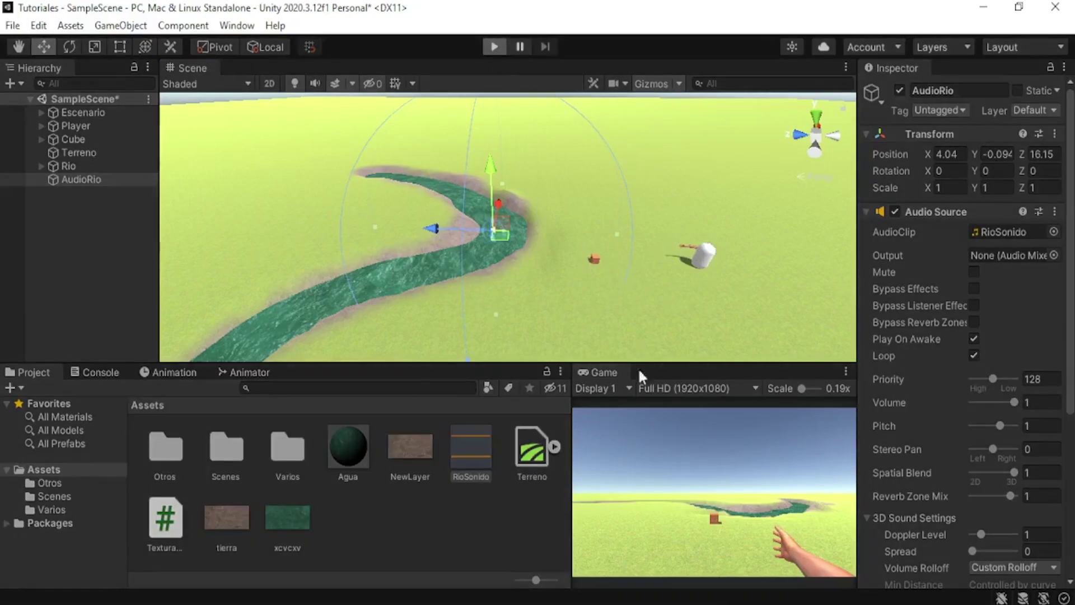
# Walk the player forward across the river onto the sandy bank, then left.
pyautogui.click(738, 481)
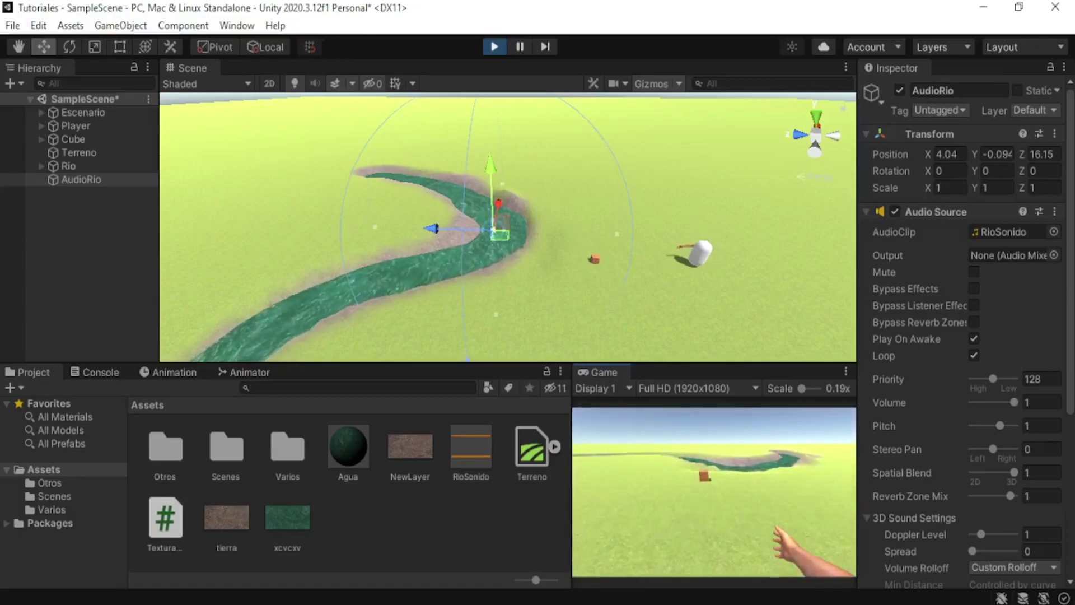
pyautogui.press('w')
pyautogui.press('w')
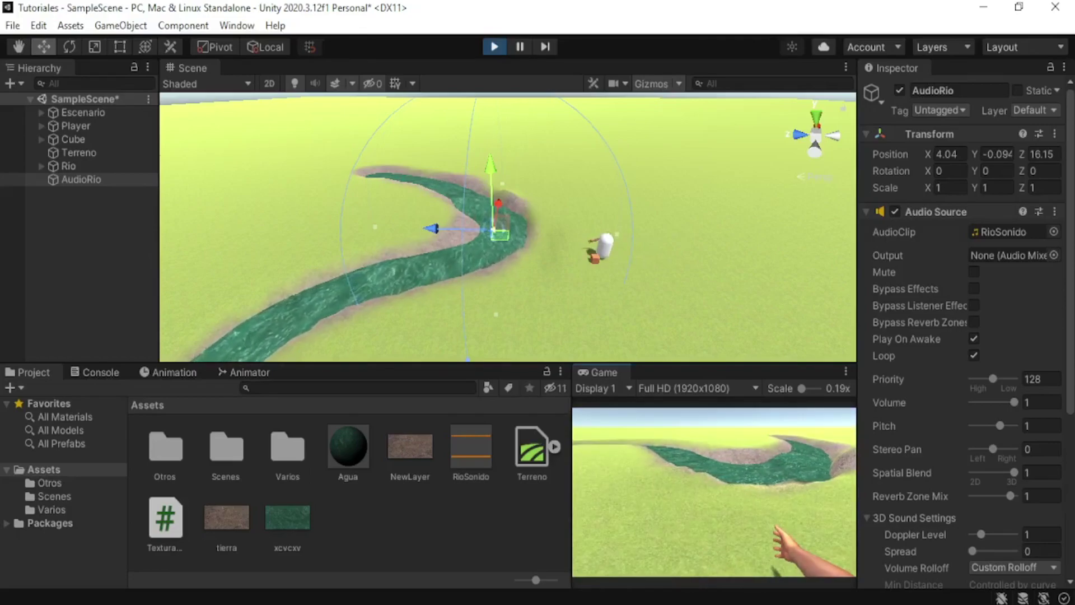
pyautogui.press('w')
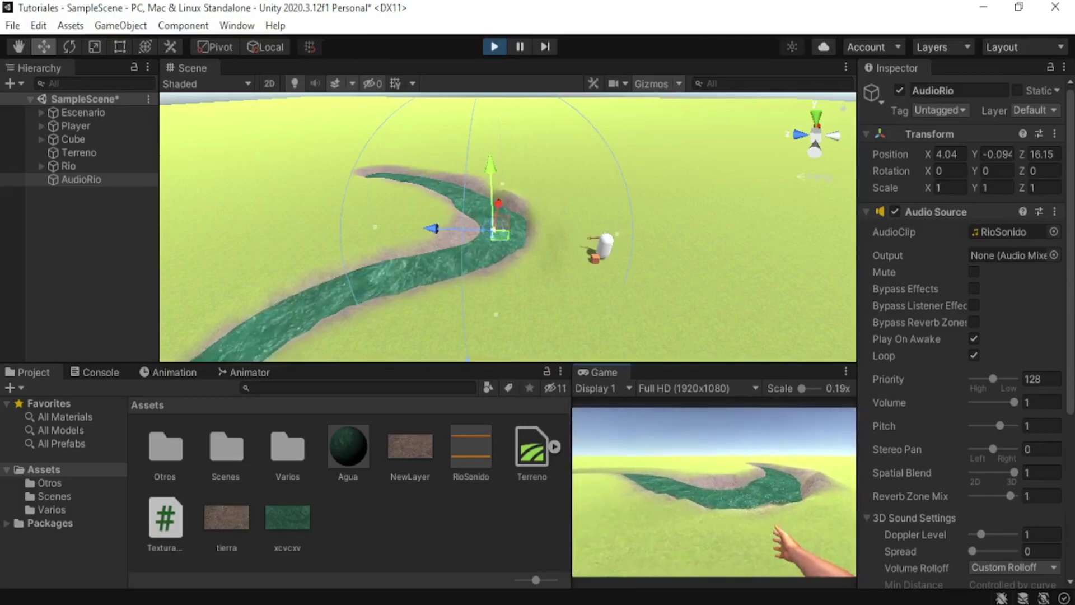
pyautogui.press('w')
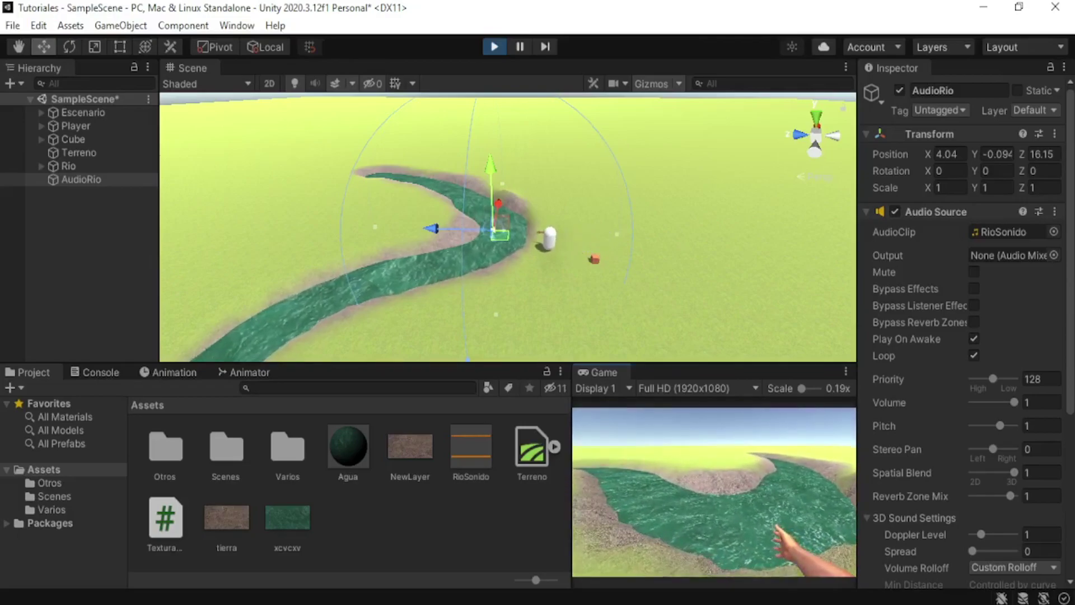
pyautogui.press('w')
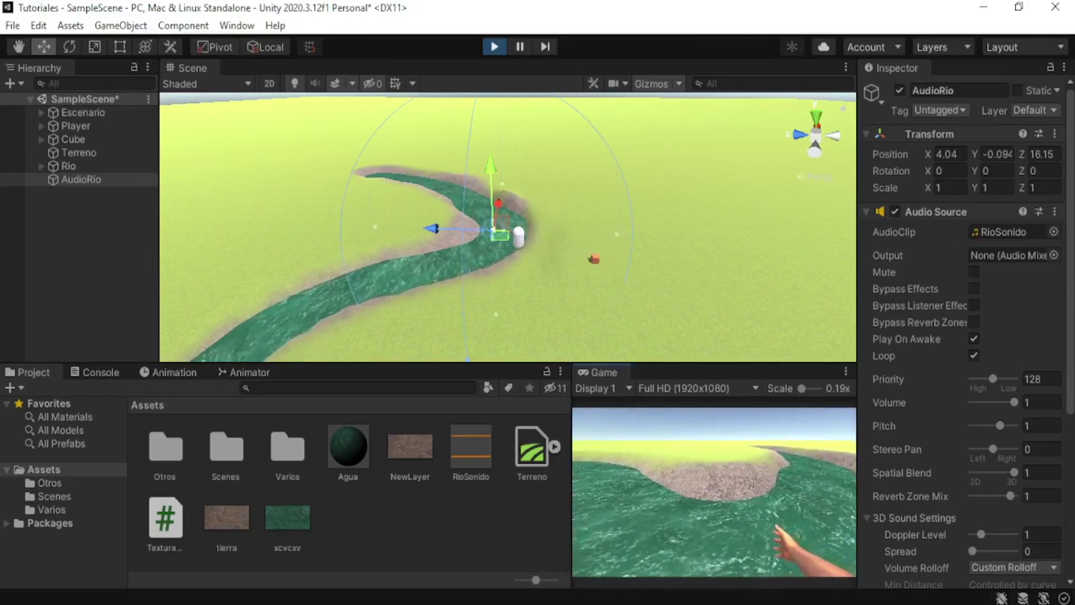
pyautogui.press('w')
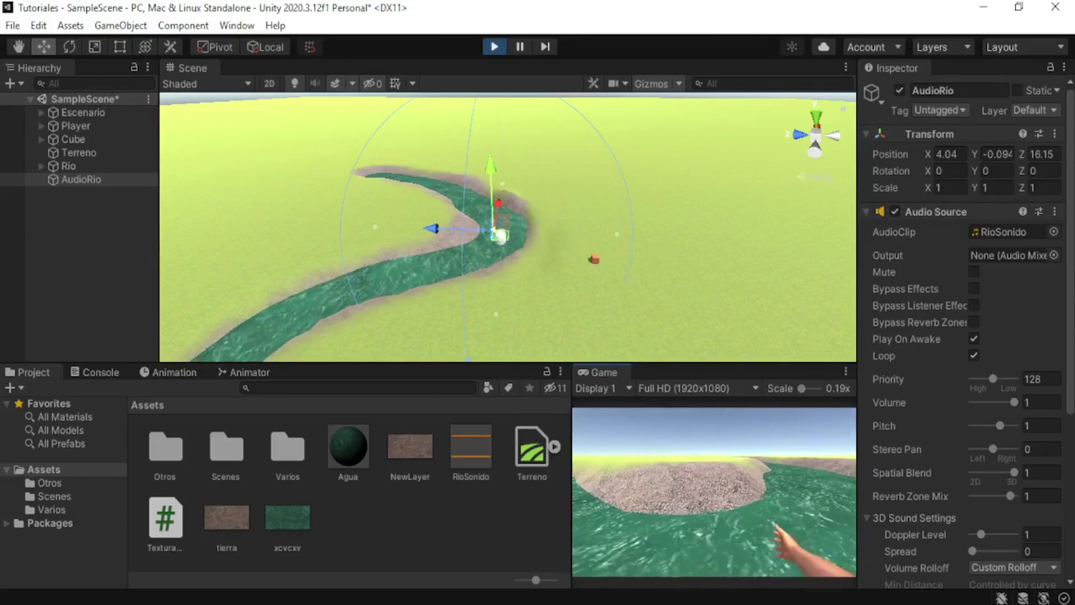
pyautogui.press('a')
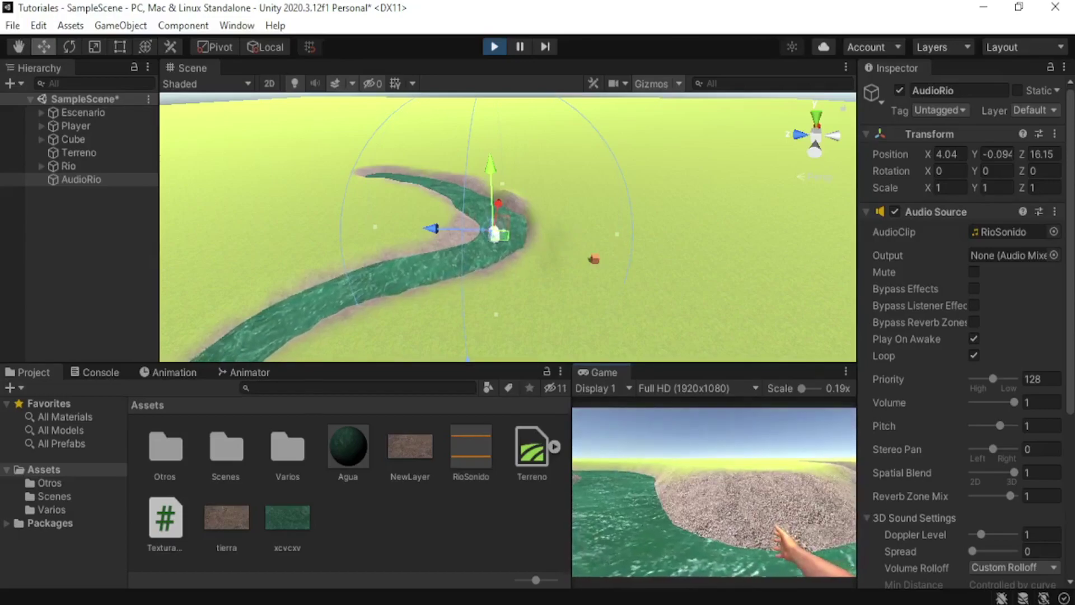
# Zoom and orbit the Scene view around the river to watch the player.
pyautogui.scroll(4, 522, 259)
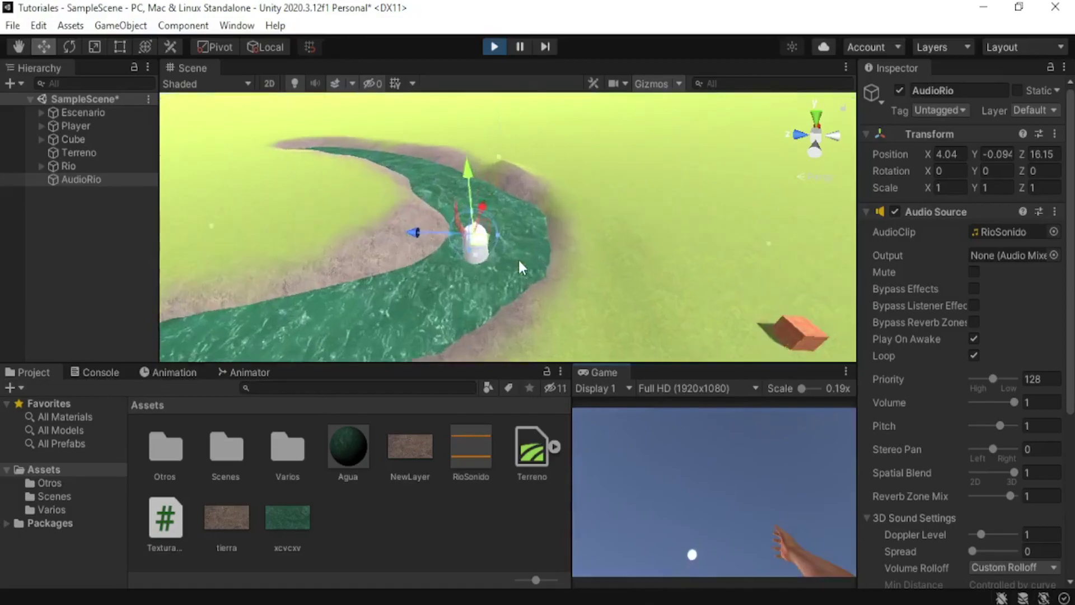
pyautogui.scroll(4, 519, 257)
pyautogui.moveTo(492, 240); pyautogui.dragTo(580, 245)
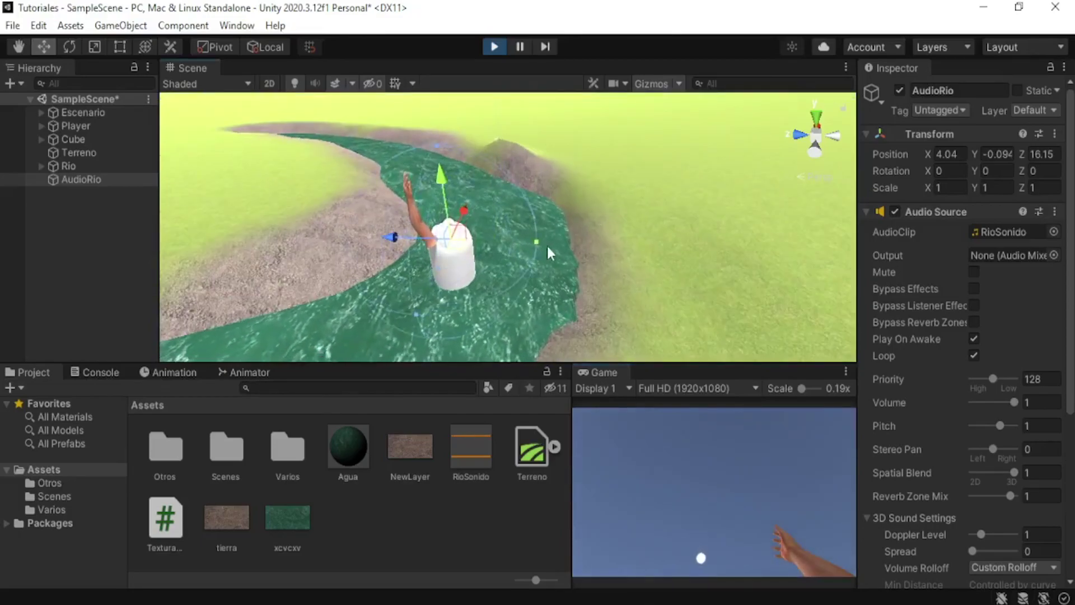
pyautogui.scroll(-3, 563, 281)
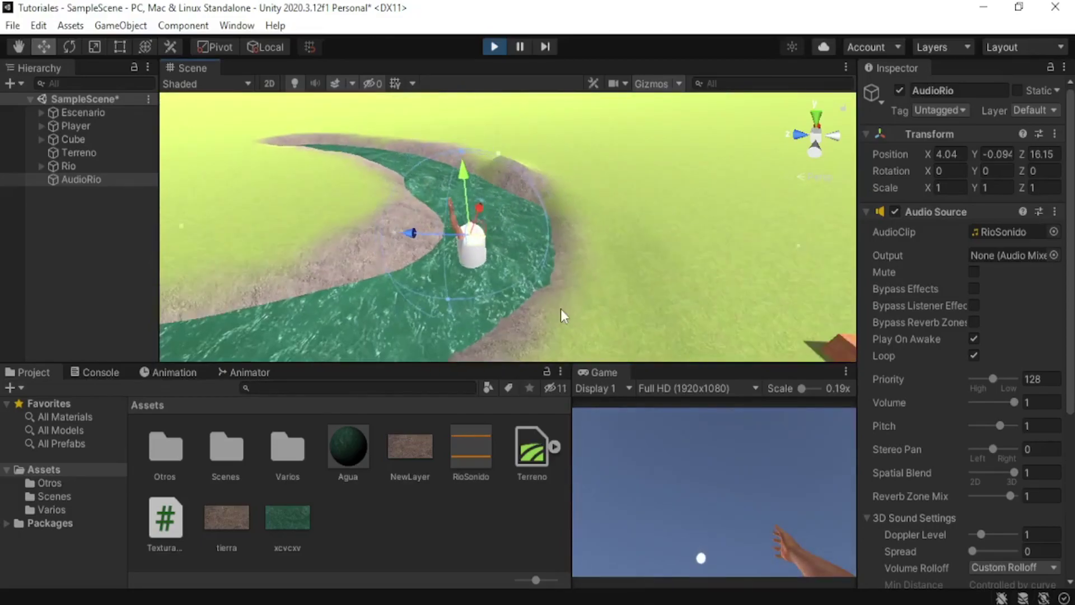
pyautogui.scroll(-3, 504, 280)
pyautogui.moveTo(476, 262); pyautogui.dragTo(477, 231, button='right')
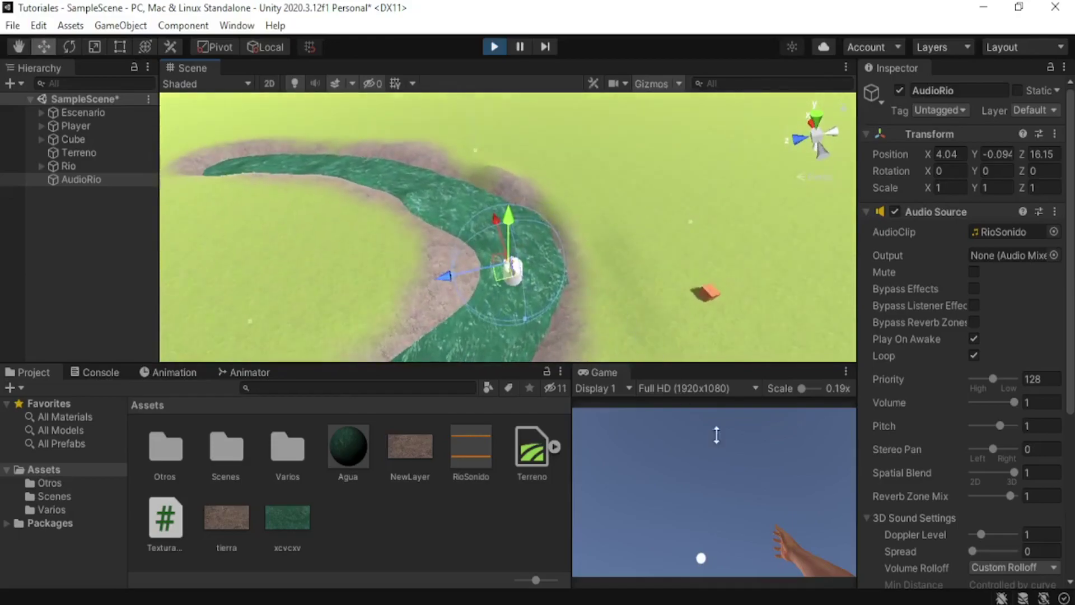
pyautogui.moveTo(667, 340); pyautogui.dragTo(644, 347, button='right')
# Walk the player back toward the riverbank while orbiting the view around AudioRio.
pyautogui.click(724, 478)
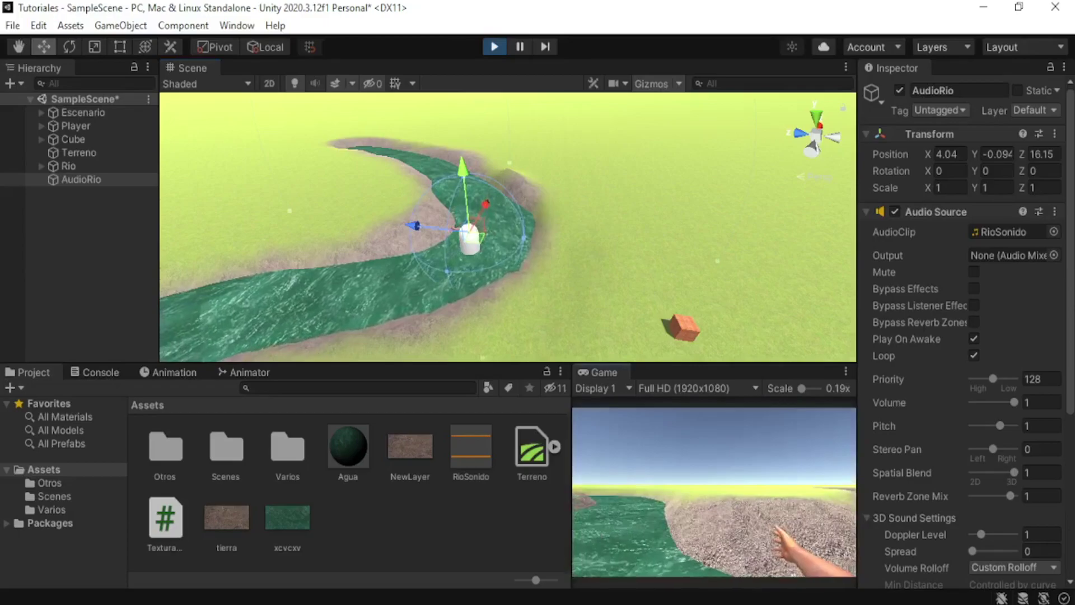
pyautogui.press('w')
pyautogui.press('w')
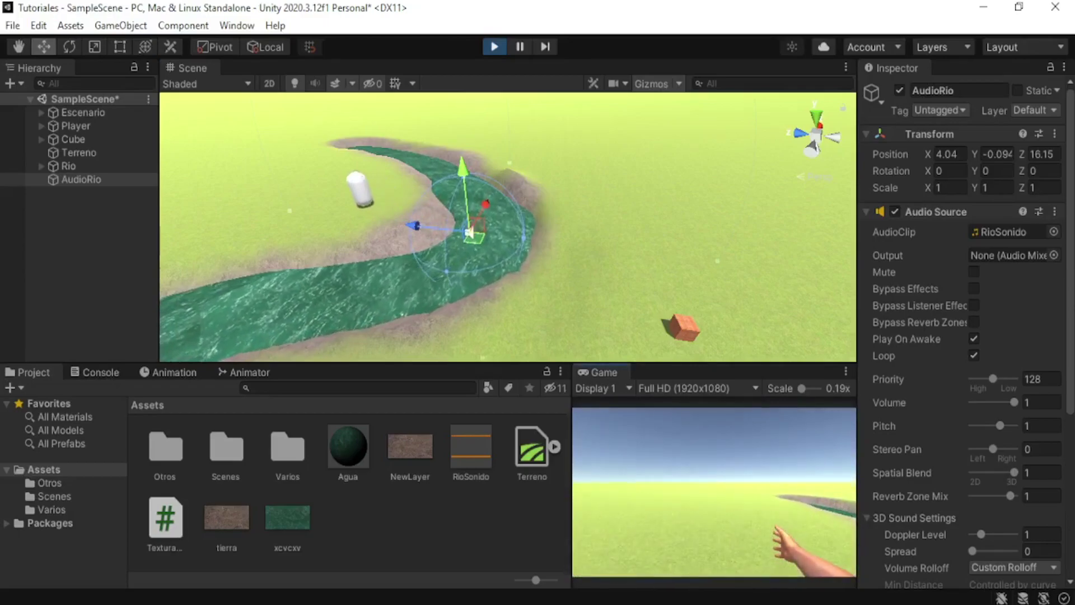
pyautogui.press('w')
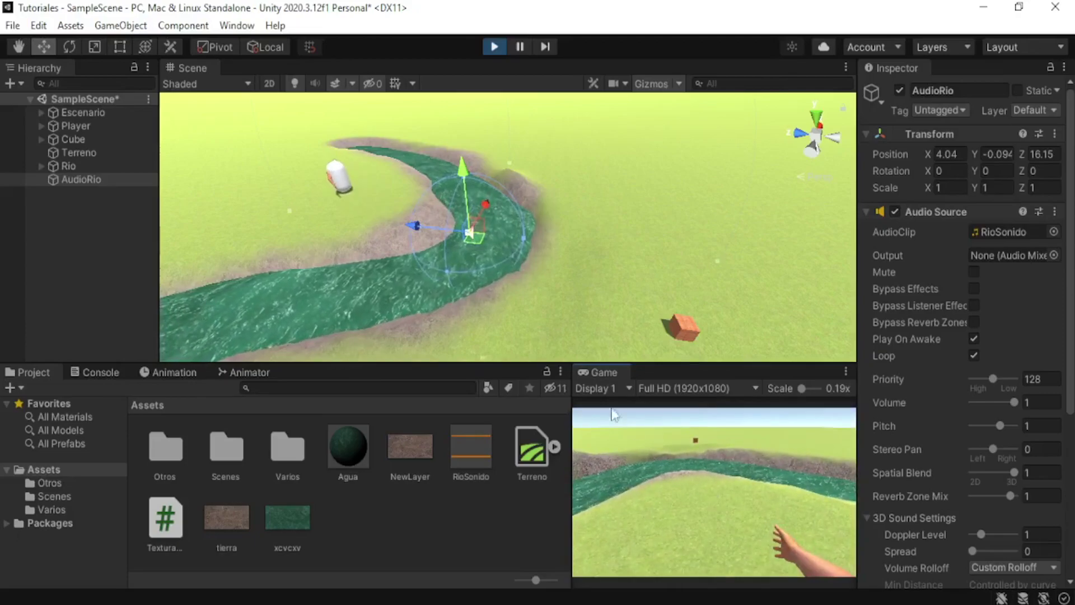
pyautogui.scroll(-3, 460, 262)
pyautogui.keyDown('alt'); pyautogui.moveTo(460, 262); pyautogui.dragTo(395, 271); pyautogui.keyUp('alt')
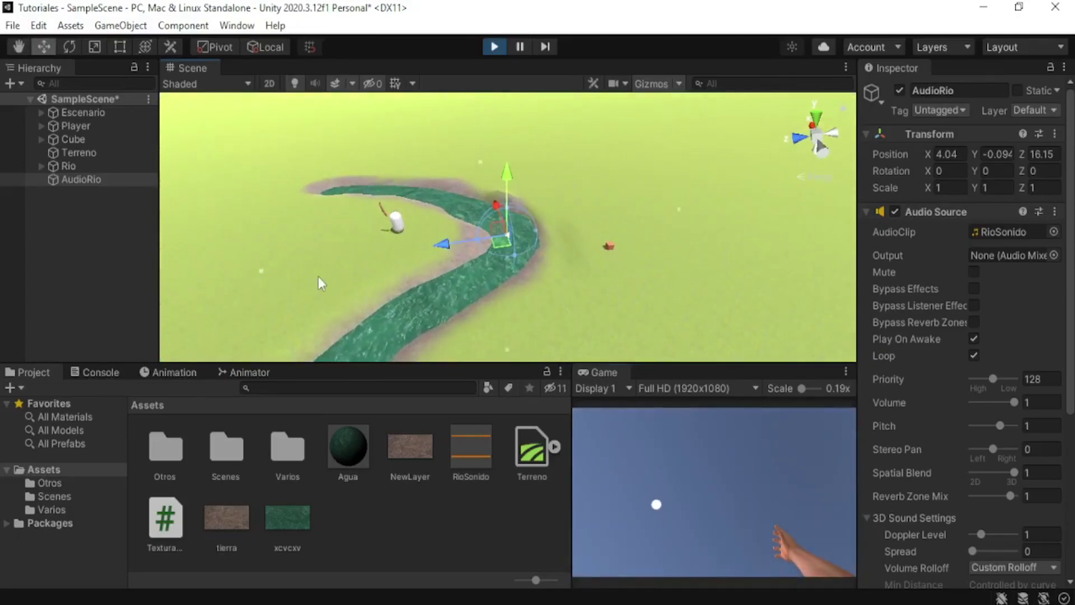
pyautogui.keyDown('alt'); pyautogui.moveTo(318, 277); pyautogui.dragTo(348, 374); pyautogui.keyUp('alt')
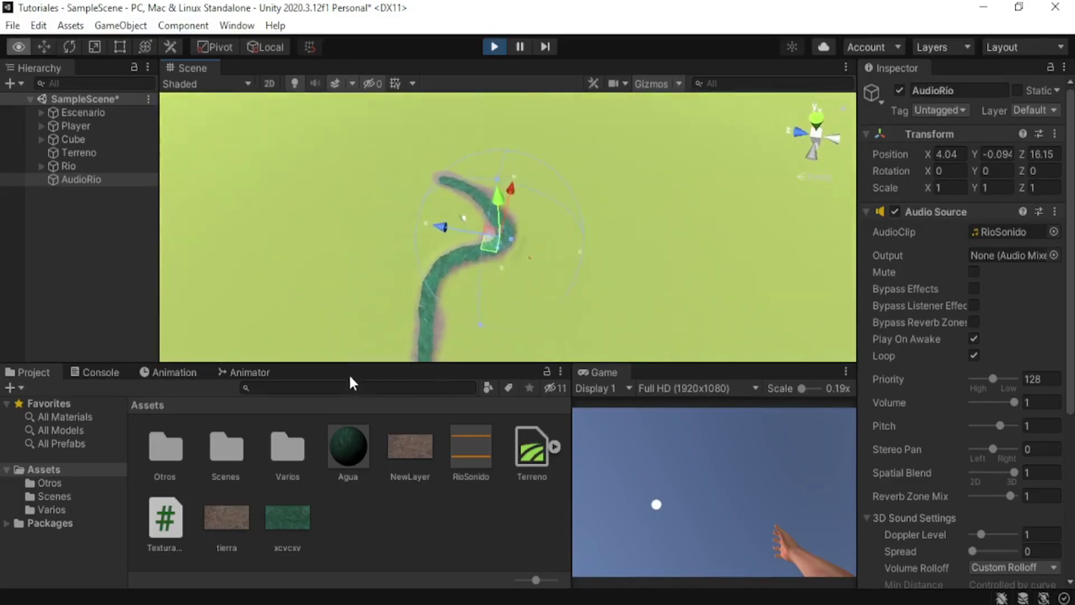
pyautogui.keyDown('alt'); pyautogui.moveTo(362, 360); pyautogui.dragTo(392, 313); pyautogui.keyUp('alt')
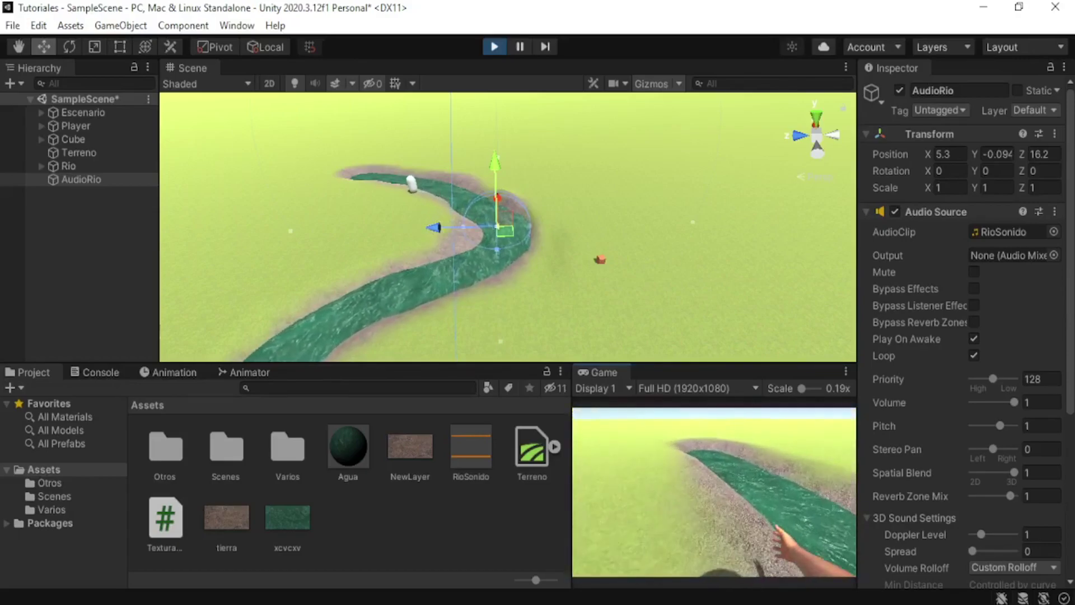
# Orbit and zoom around the river bend and select the river plane beside AudioRio.
pyautogui.keyDown('alt'); pyautogui.moveTo(459, 249); pyautogui.dragTo(609, 314); pyautogui.keyUp('alt')
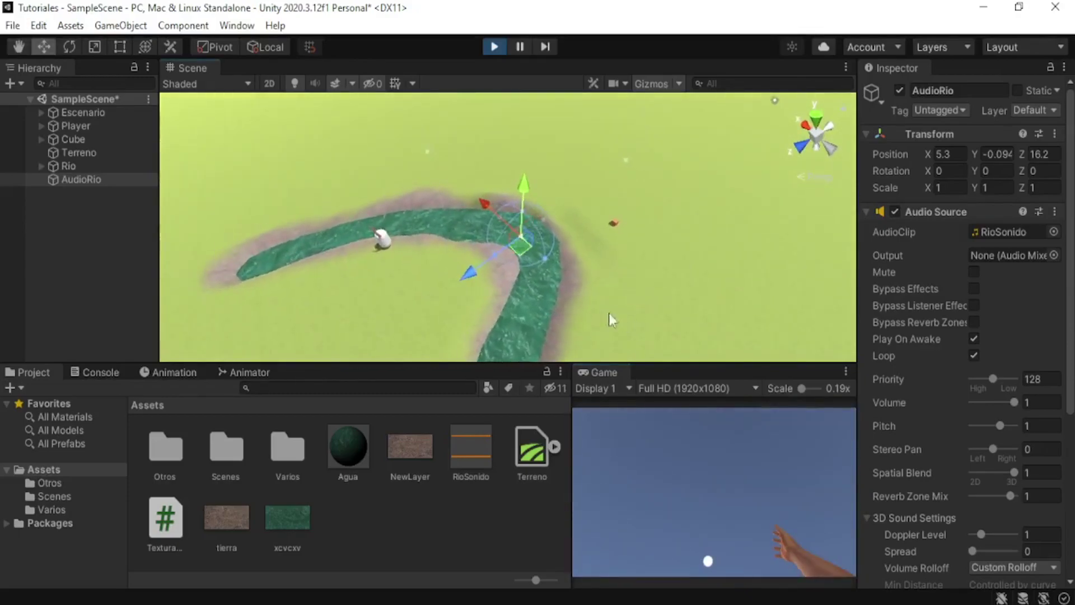
pyautogui.scroll(3, 493, 260)
pyautogui.moveTo(495, 252); pyautogui.dragTo(577, 270, button='middle')
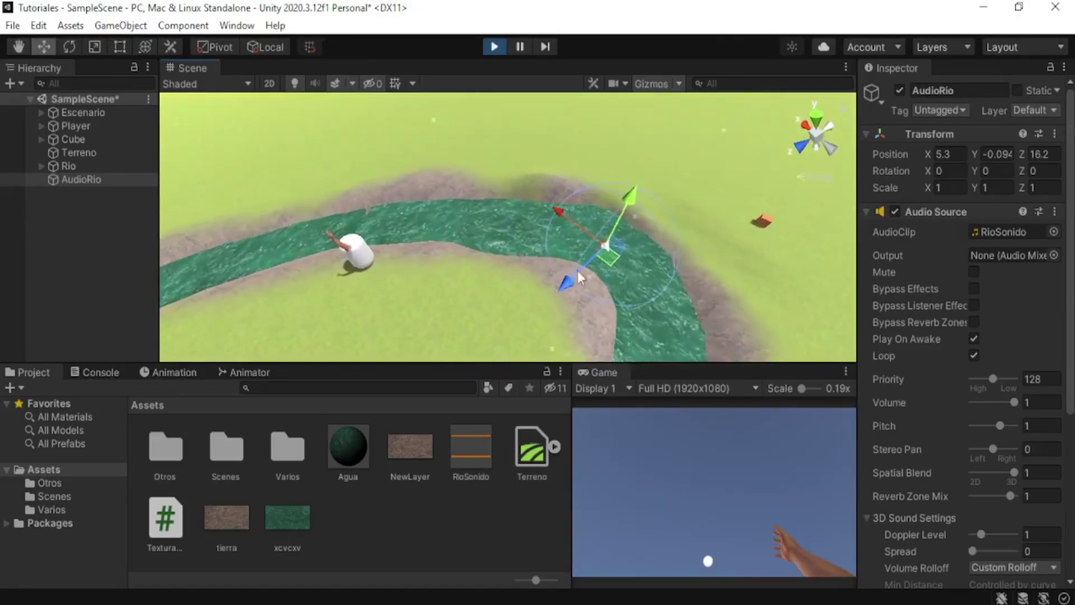
pyautogui.keyDown('alt'); pyautogui.moveTo(624, 277); pyautogui.dragTo(530, 274); pyautogui.keyUp('alt')
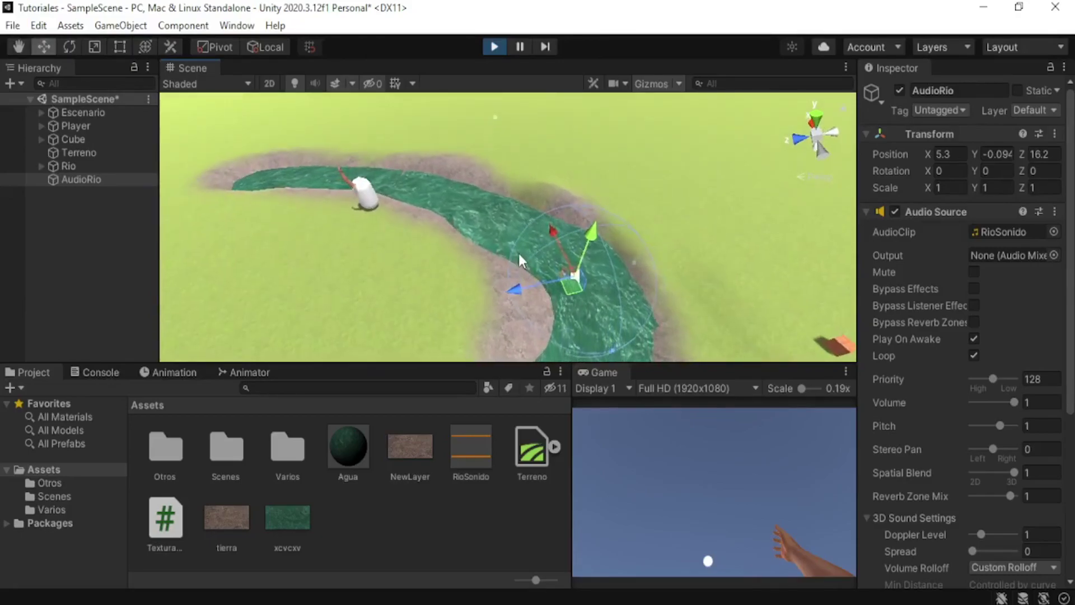
pyautogui.click(496, 234)
pyautogui.keyDown('alt'); pyautogui.moveTo(495, 235); pyautogui.dragTo(626, 310); pyautogui.keyUp('alt')
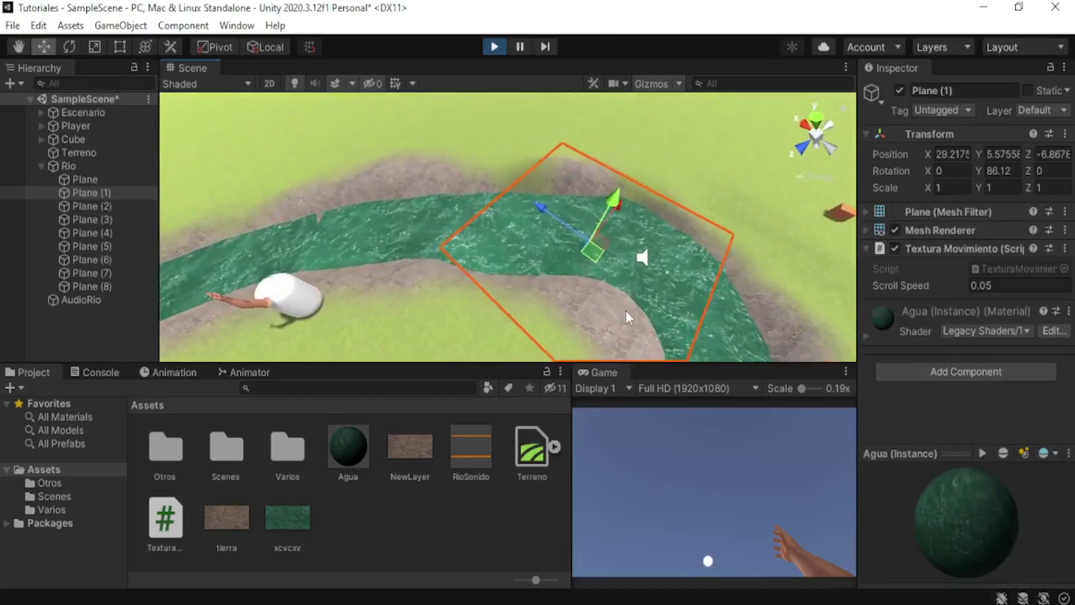
# Drag AudioRio along the river to X 3.74, Z 15.36, nearer the player.
pyautogui.scroll(-3, 559, 273)
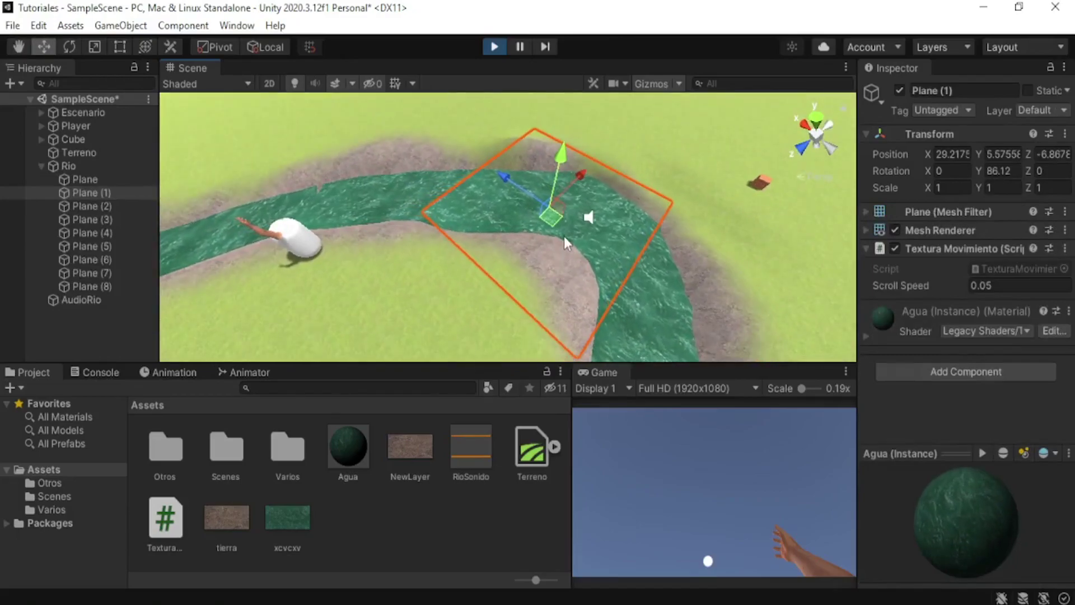
pyautogui.click(591, 218)
pyautogui.moveTo(569, 235)
pyautogui.mouseDown()
pyautogui.moveTo(343, 216)
pyautogui.moveTo(630, 251)
pyautogui.mouseUp()
pyautogui.moveTo(428, 228); pyautogui.dragTo(489, 224, button='right')
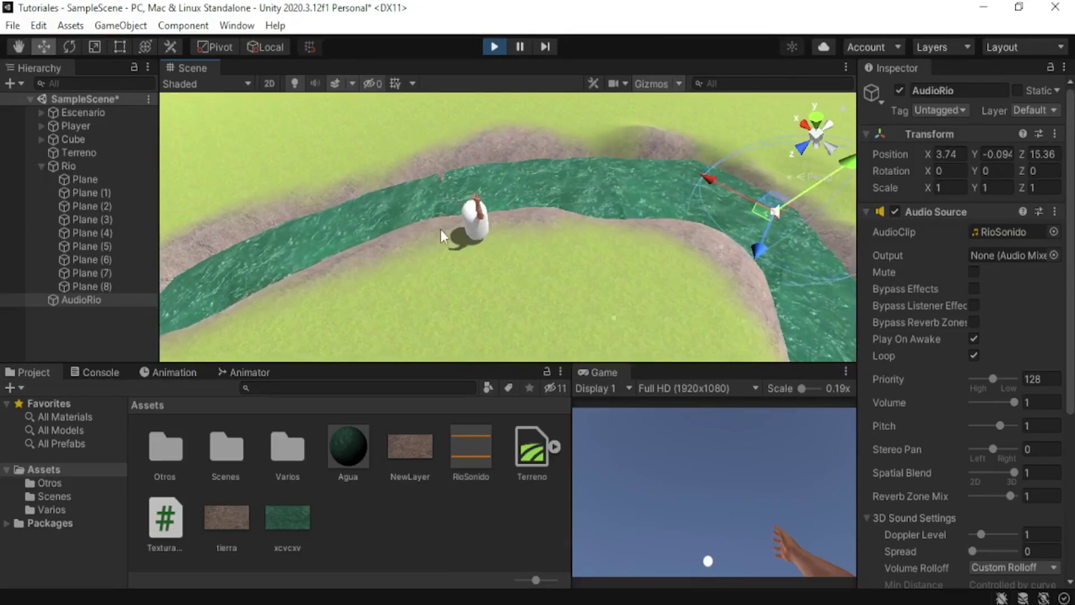
# Nudge AudioRio slightly along the river and collapse the river's list of planes.
pyautogui.moveTo(441, 230)
pyautogui.mouseDown(button='right')
pyautogui.moveTo(364, 227)
pyautogui.moveTo(718, 228)
pyautogui.mouseUp(button='right')
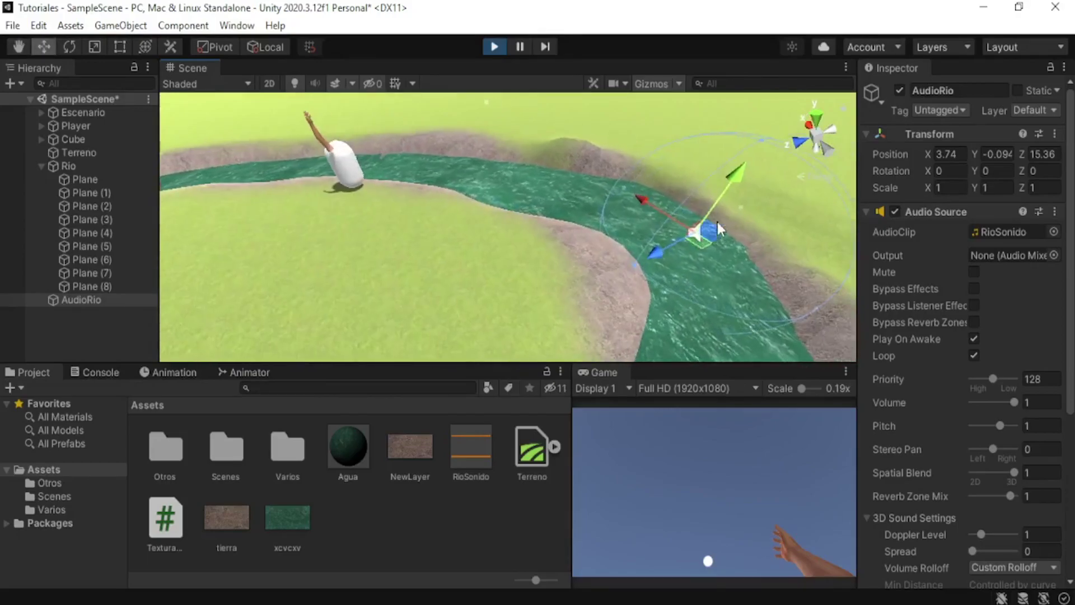
pyautogui.moveTo(692, 187); pyautogui.dragTo(648, 229, button='right')
pyautogui.moveTo(637, 234); pyautogui.dragTo(623, 231)
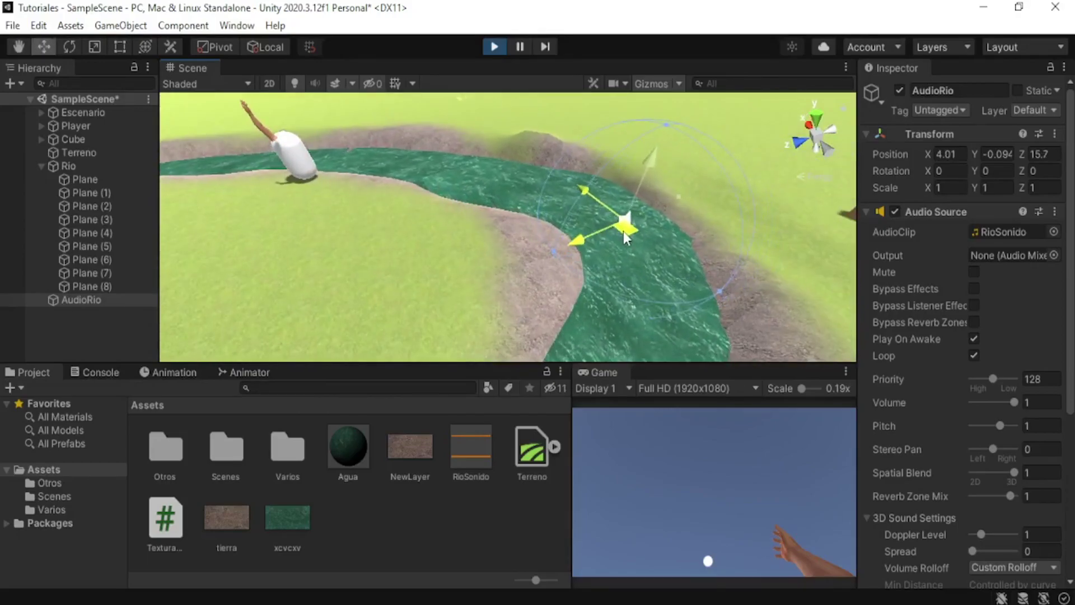
pyautogui.click(39, 163)
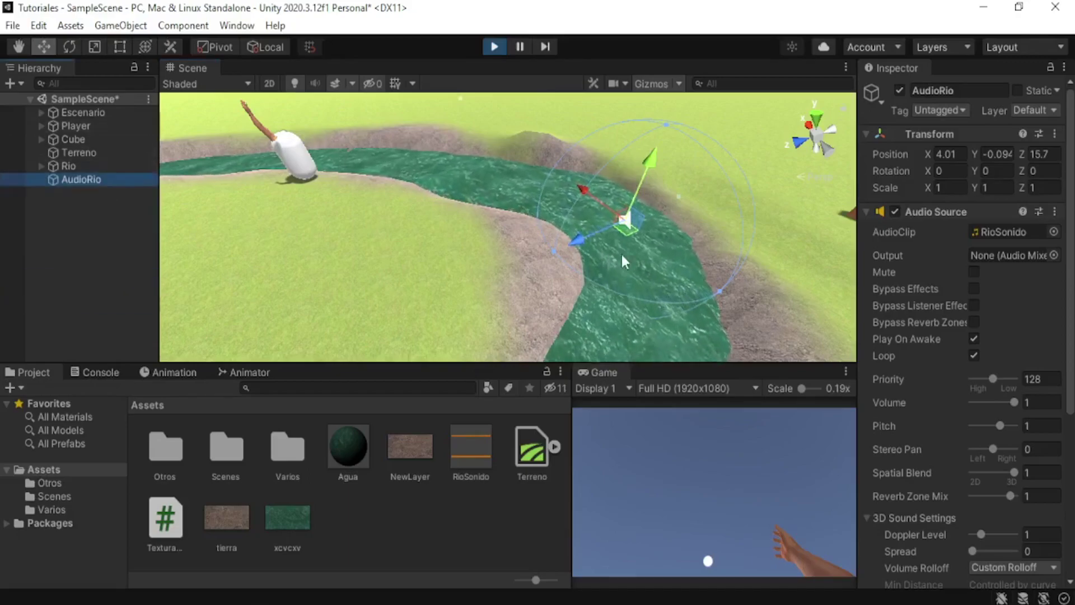
# Frame AudioRio and reposition it over the river bend at X 10.2, Z 17.
pyautogui.moveTo(386, 170); pyautogui.dragTo(413, 200, button='right')
pyautogui.press('f')
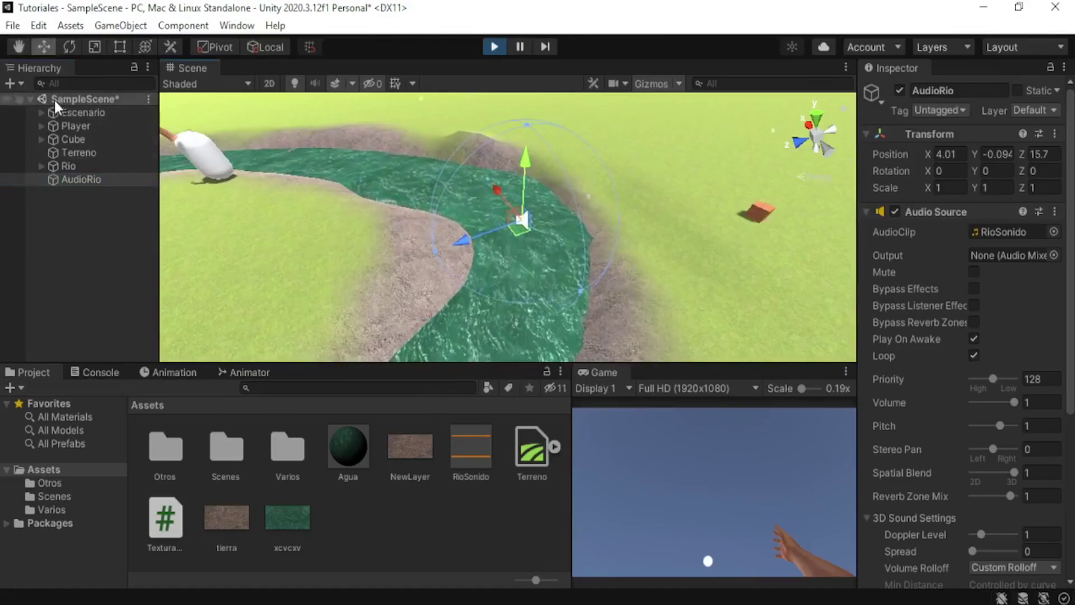
pyautogui.scroll(-4, 434, 184)
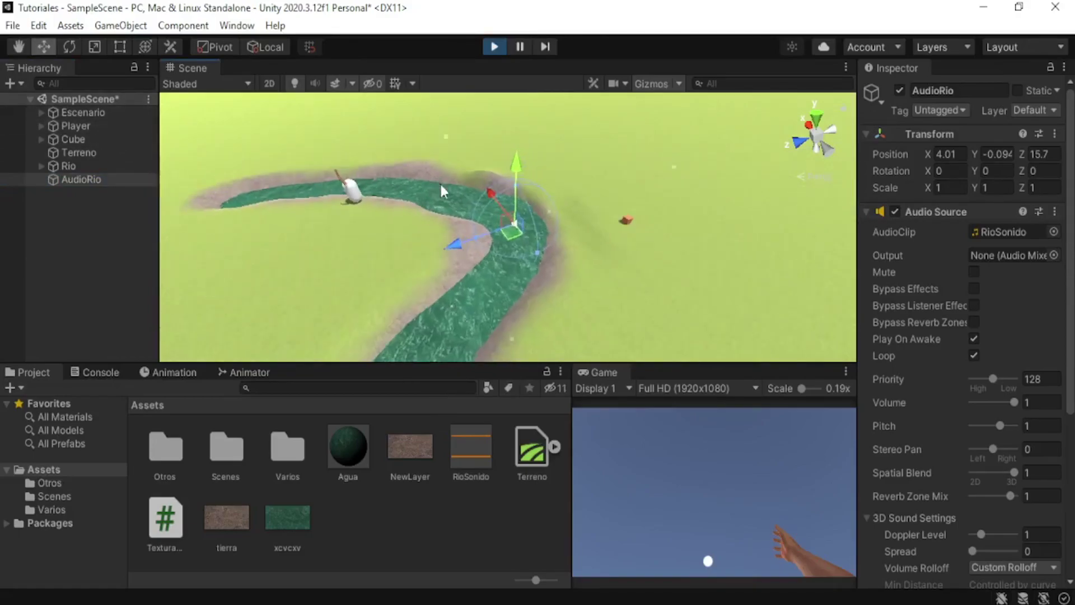
pyautogui.moveTo(436, 185); pyautogui.dragTo(463, 232, button='right')
pyautogui.moveTo(446, 259); pyautogui.dragTo(627, 187, button='middle')
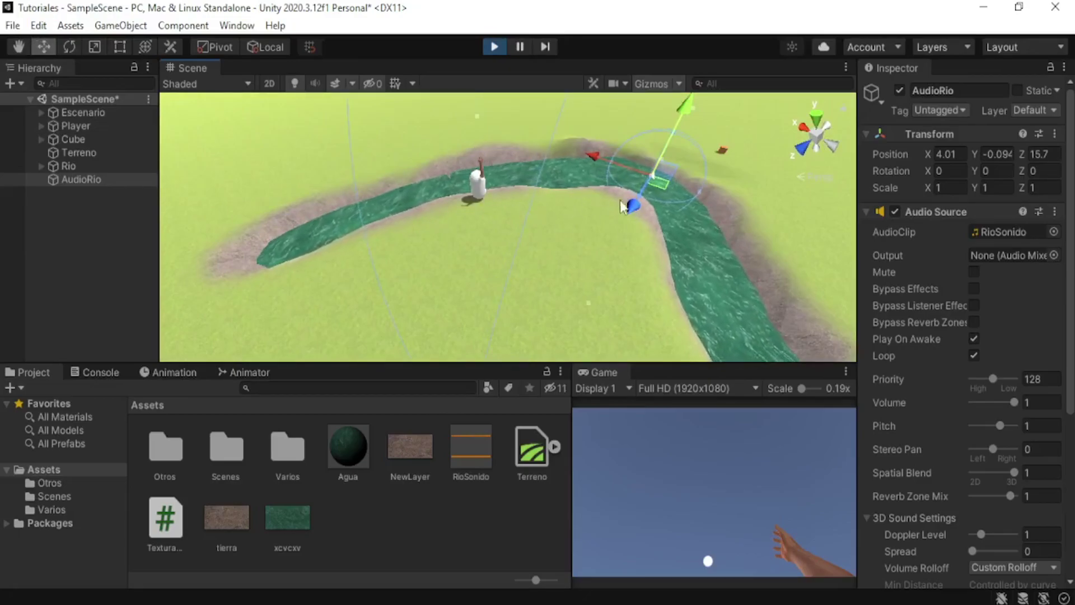
pyautogui.moveTo(639, 179)
pyautogui.mouseDown(button='right')
pyautogui.moveTo(588, 250)
pyautogui.moveTo(640, 266)
pyautogui.mouseUp(button='right')
pyautogui.moveTo(640, 265); pyautogui.dragTo(575, 244, button='middle')
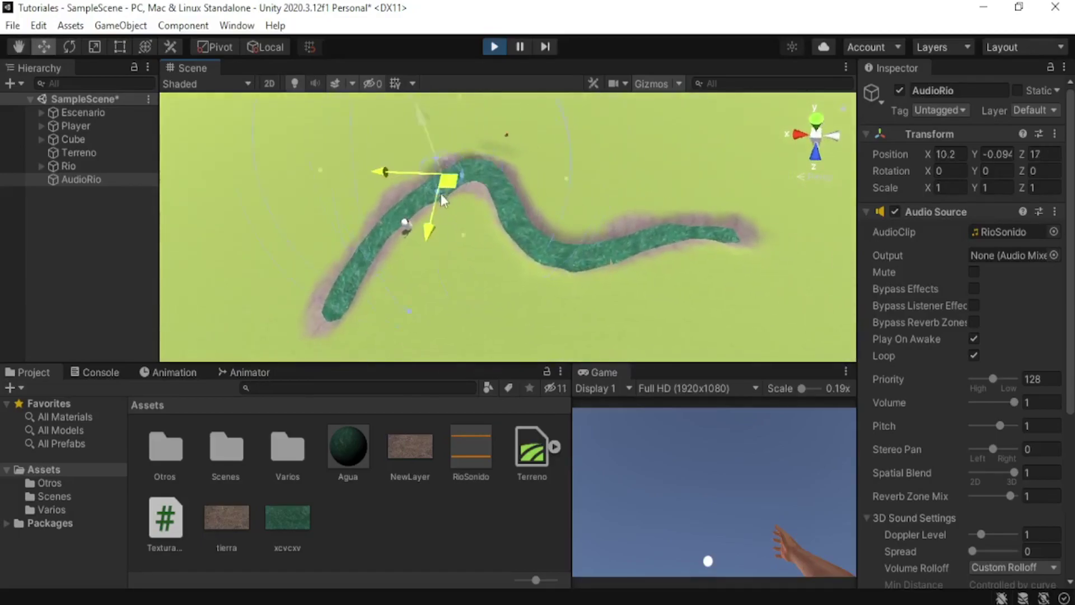
pyautogui.moveTo(379, 240); pyautogui.dragTo(381, 237)
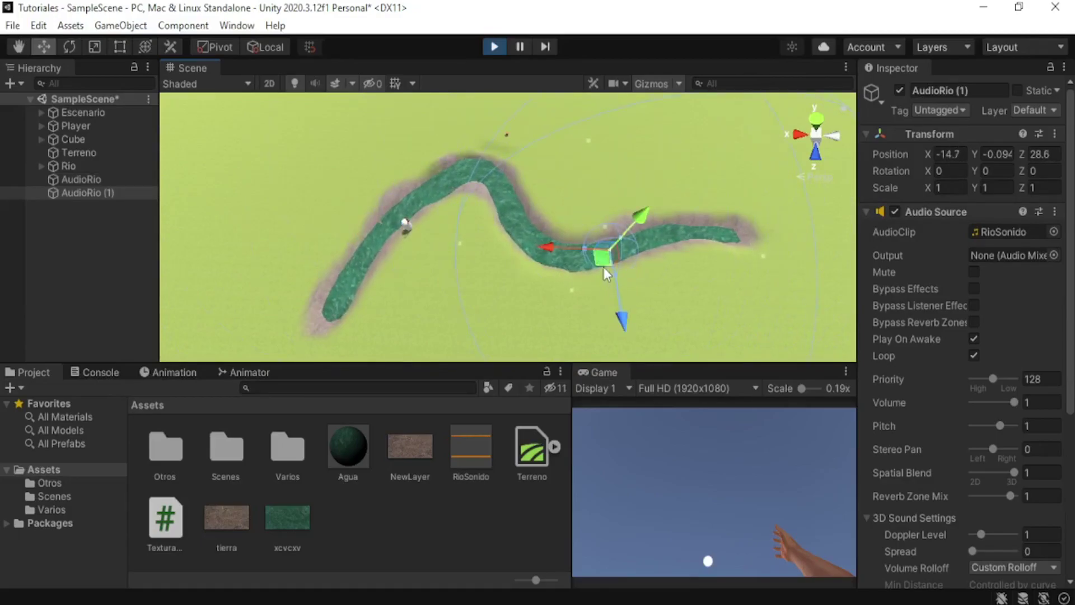
# Duplicate AudioRio with Ctrl+D, drag the copy further along the river, and frame all three sources.
pyautogui.hotkey('ctrl', 'd')
pyautogui.moveTo(550, 255)
pyautogui.mouseDown()
pyautogui.moveTo(690, 217)
pyautogui.moveTo(728, 246)
pyautogui.moveTo(566, 222)
pyautogui.mouseUp()
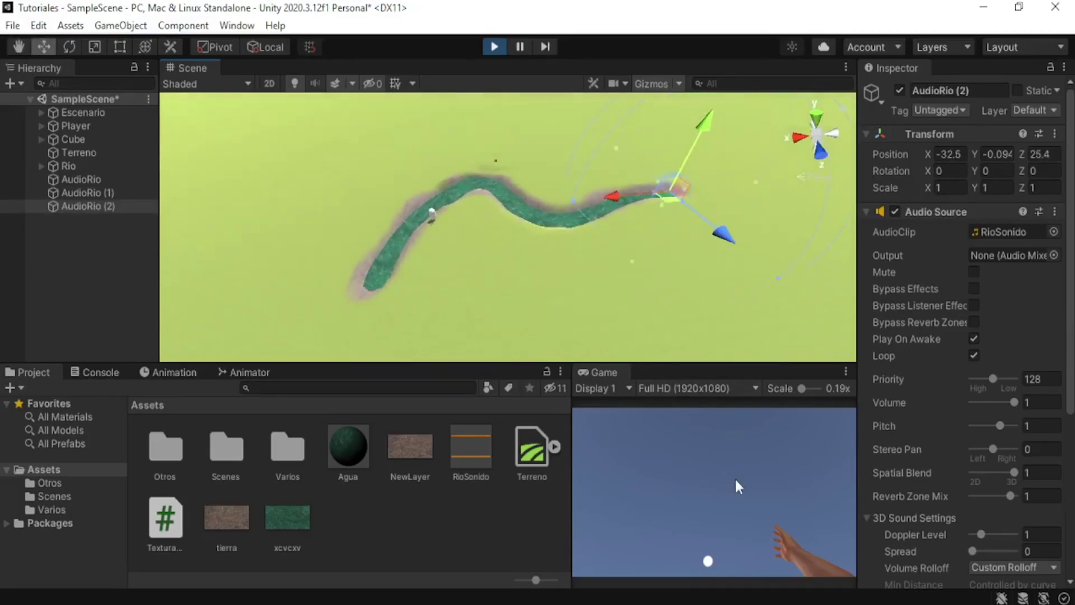
pyautogui.moveTo(535, 249)
pyautogui.keyDown('alt'); pyautogui.mouseDown()
pyautogui.moveTo(808, 175)
pyautogui.moveTo(521, 246)
pyautogui.mouseUp(); pyautogui.keyUp('alt')
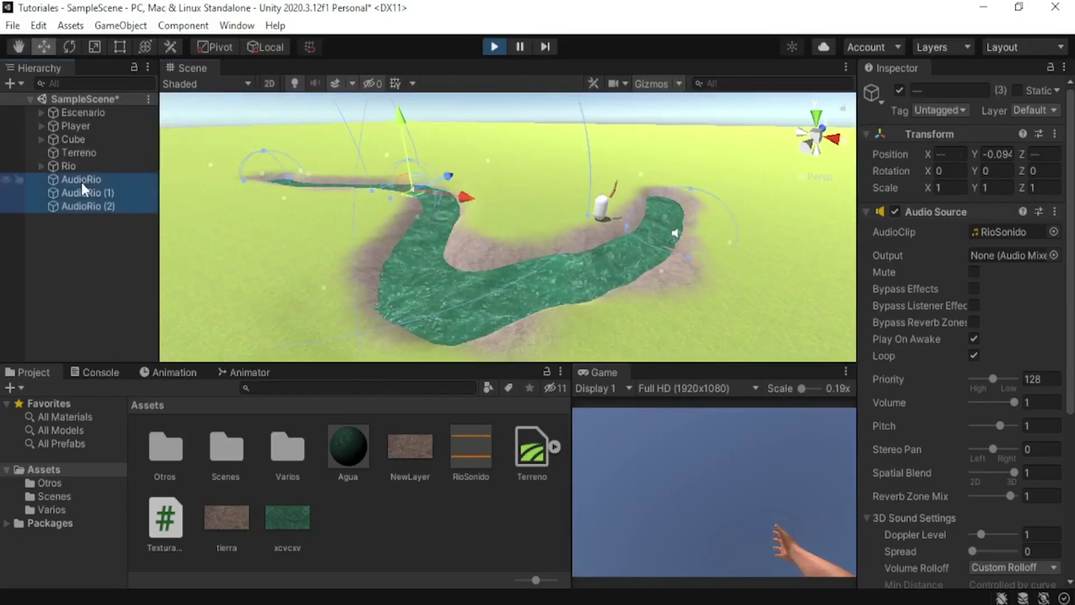
pyautogui.press('f')
pyautogui.moveTo(517, 217)
pyautogui.keyDown('alt'); pyautogui.mouseDown()
pyautogui.moveTo(643, 235)
pyautogui.moveTo(557, 201)
pyautogui.mouseUp(); pyautogui.keyUp('alt')
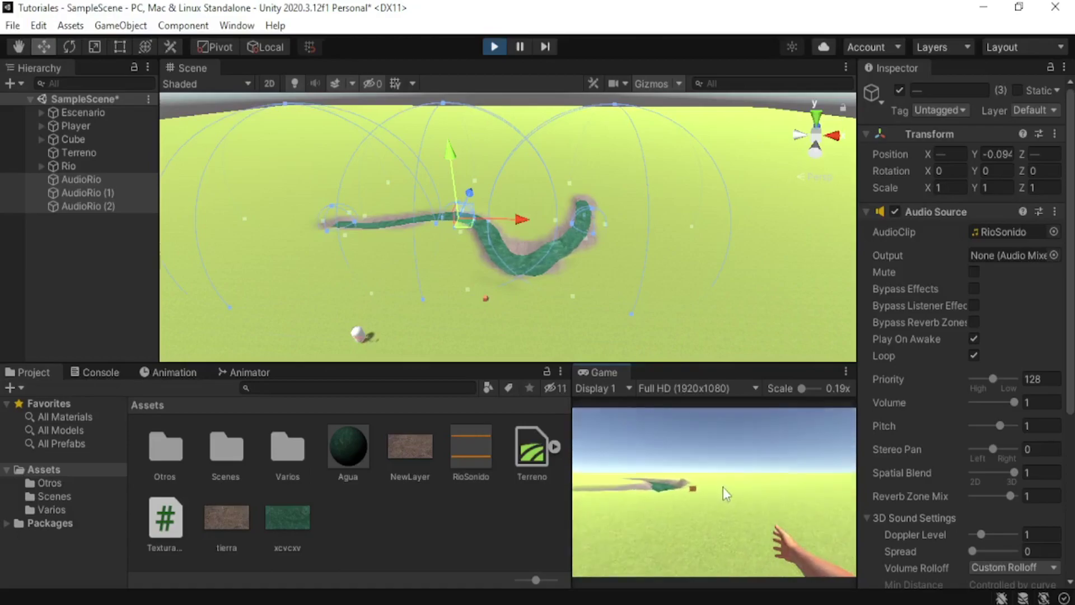
# Stop the running game and select the small red Cube.
pyautogui.click(492, 47)
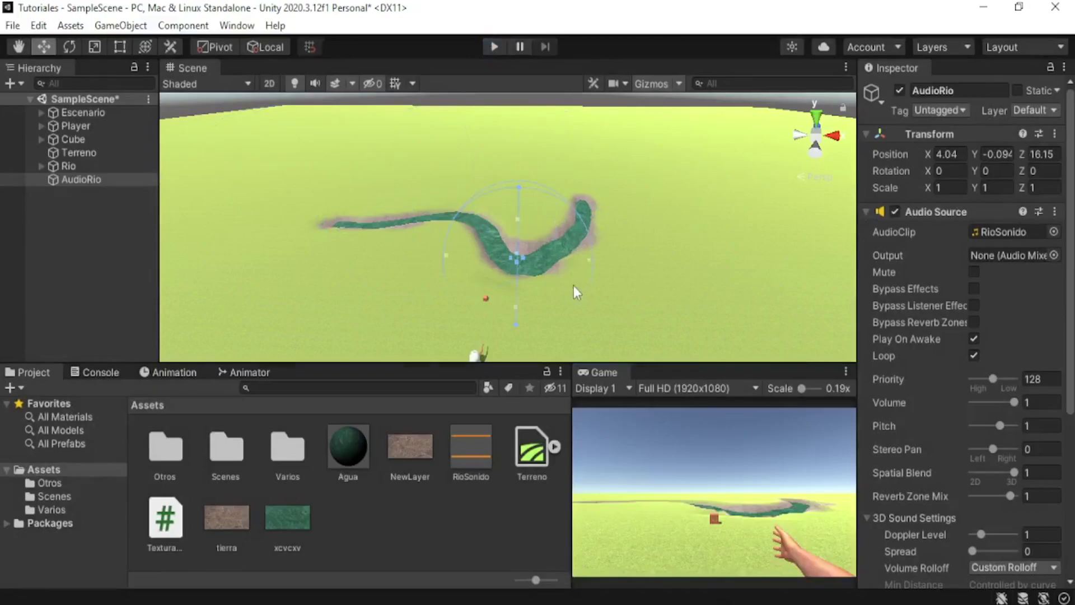
pyautogui.keyDown('alt'); pyautogui.moveTo(535, 216); pyautogui.dragTo(580, 244); pyautogui.keyUp('alt')
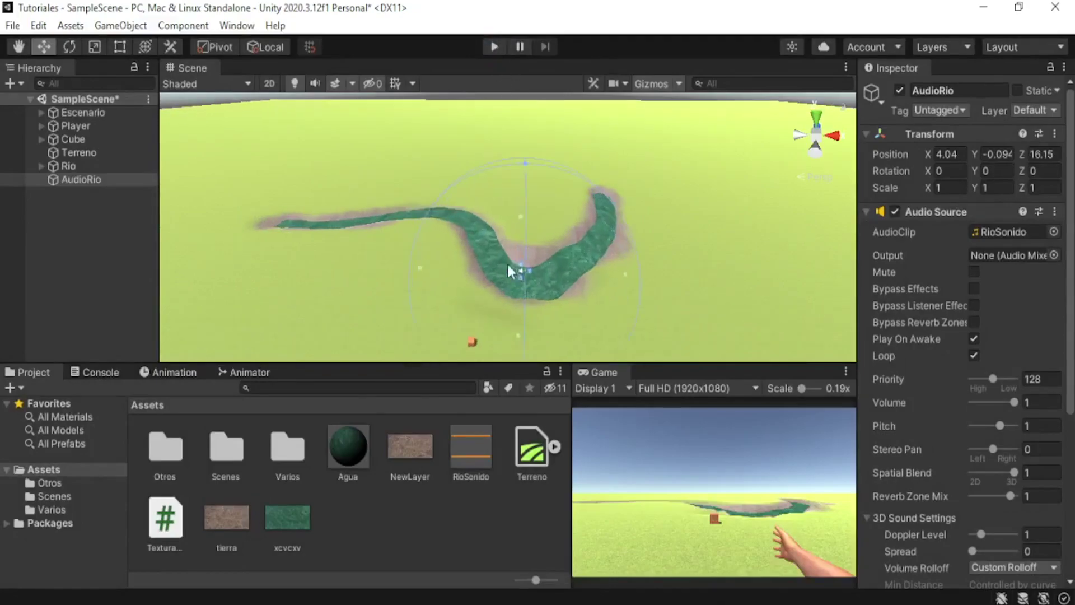
pyautogui.click(576, 241)
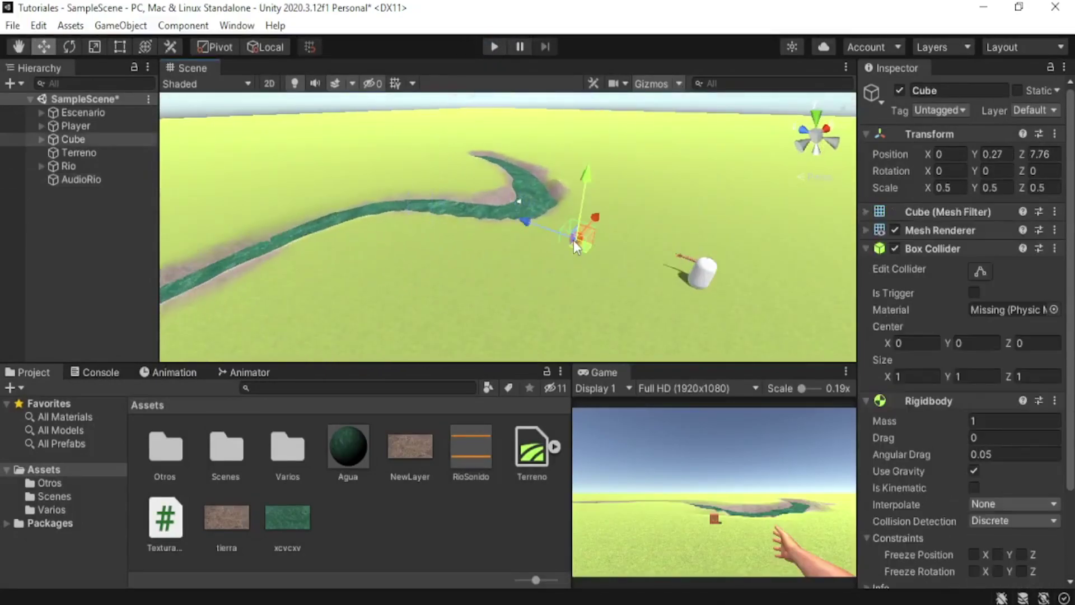
pyautogui.scroll(5, 606, 267)
pyautogui.scroll(-3, 554, 268)
# Move the Cube to X 1.46, Z 4.29 beside the player and start the game again.
pyautogui.moveTo(358, 220); pyautogui.dragTo(392, 203)
pyautogui.moveTo(391, 204); pyautogui.dragTo(445, 251, button='middle')
pyautogui.keyDown('alt'); pyautogui.moveTo(444, 251); pyautogui.dragTo(432, 262); pyautogui.keyUp('alt')
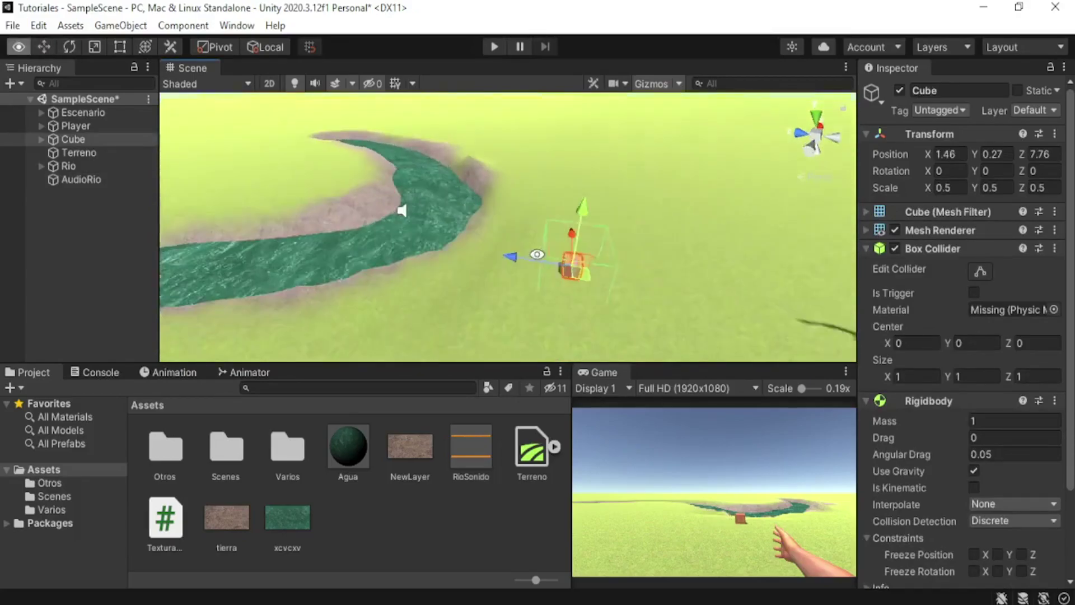
pyautogui.scroll(-2, 558, 312)
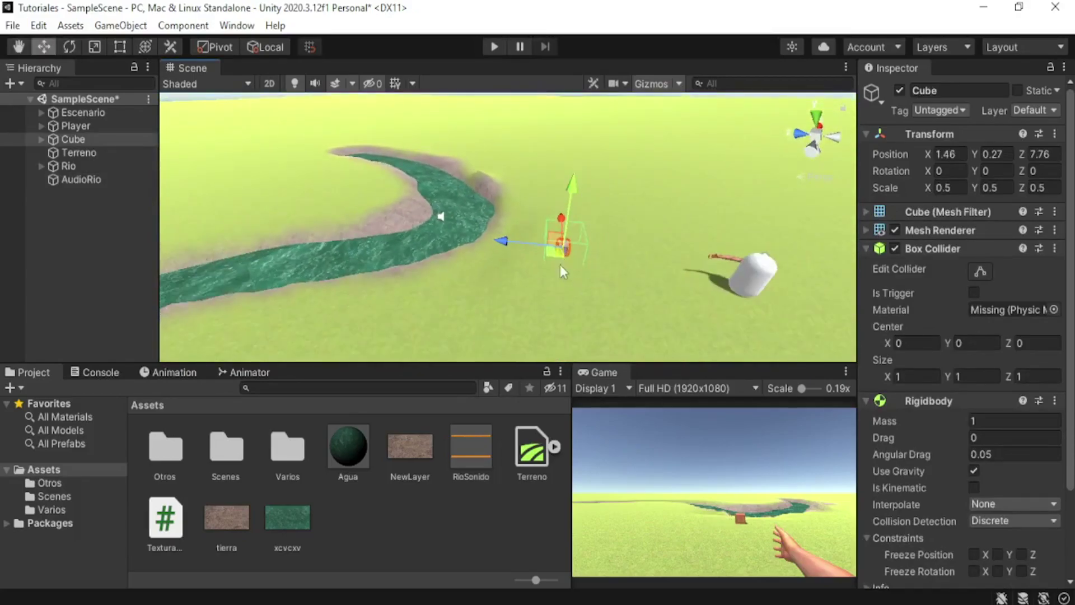
pyautogui.moveTo(567, 217)
pyautogui.keyDown('alt'); pyautogui.mouseDown()
pyautogui.moveTo(463, 233)
pyautogui.moveTo(519, 265)
pyautogui.mouseUp(); pyautogui.keyUp('alt')
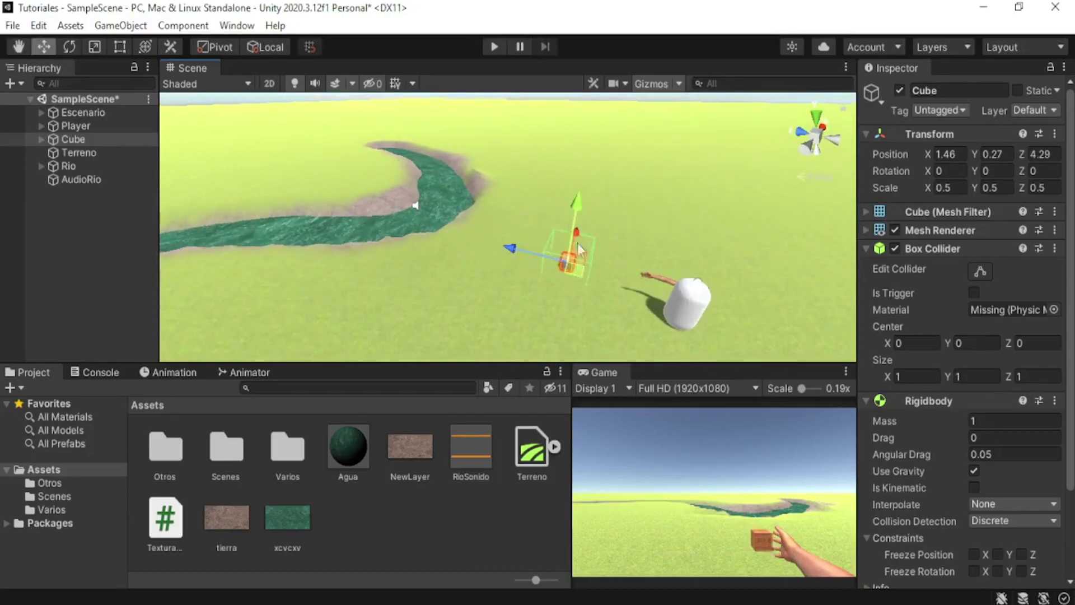
pyautogui.click(493, 46)
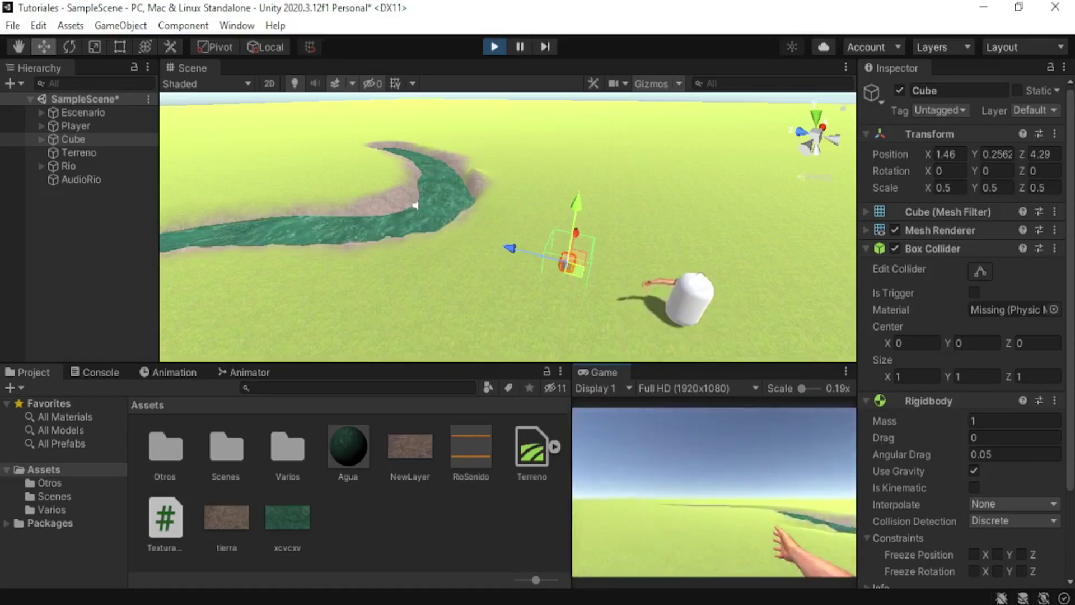
# Walk toward the cube, then select AudioRio, nudge it and undo the move.
pyautogui.press('w')
pyautogui.press('w')
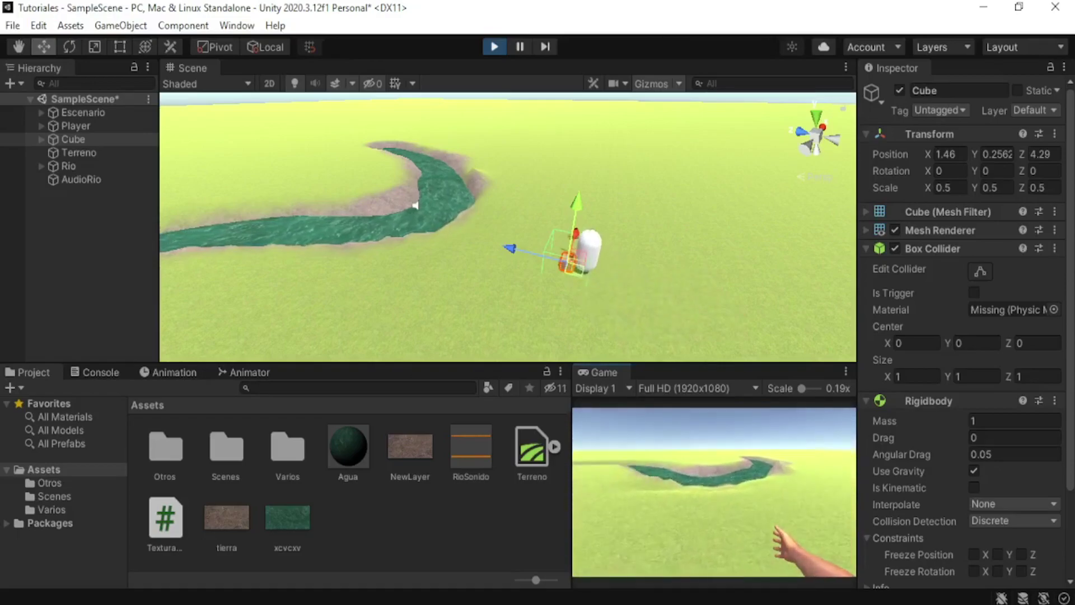
pyautogui.click(415, 206)
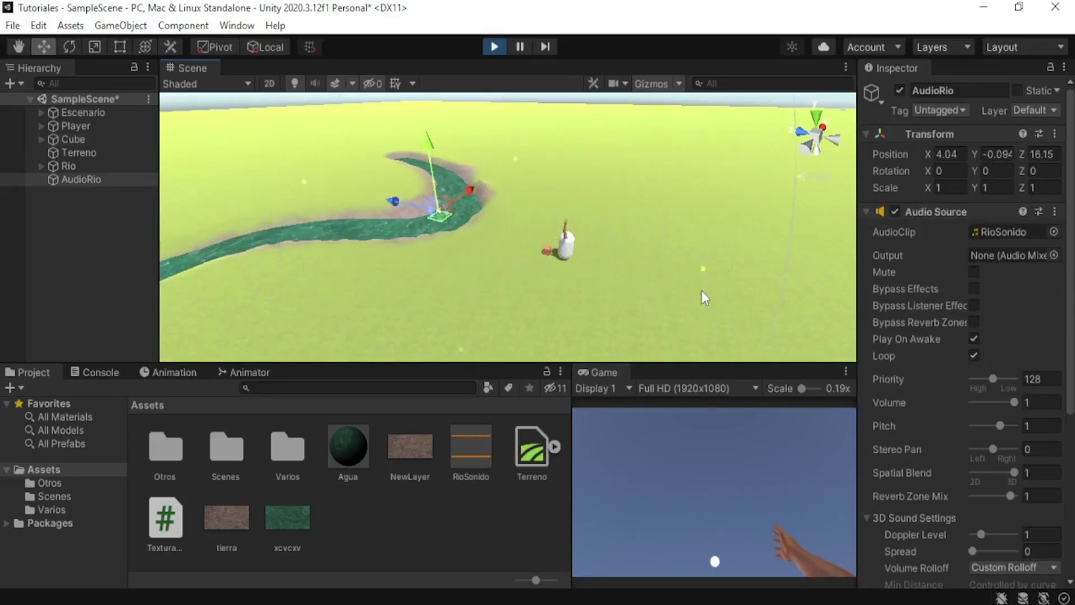
pyautogui.moveTo(448, 213); pyautogui.dragTo(456, 221)
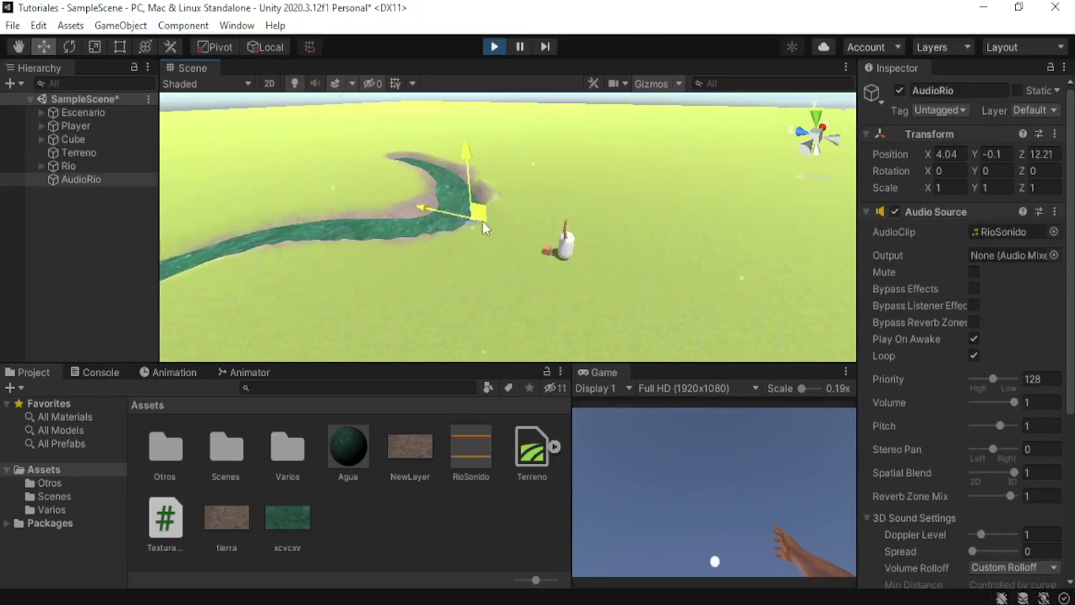
pyautogui.hotkey('ctrl', 'z')
pyautogui.scroll(5, 456, 224)
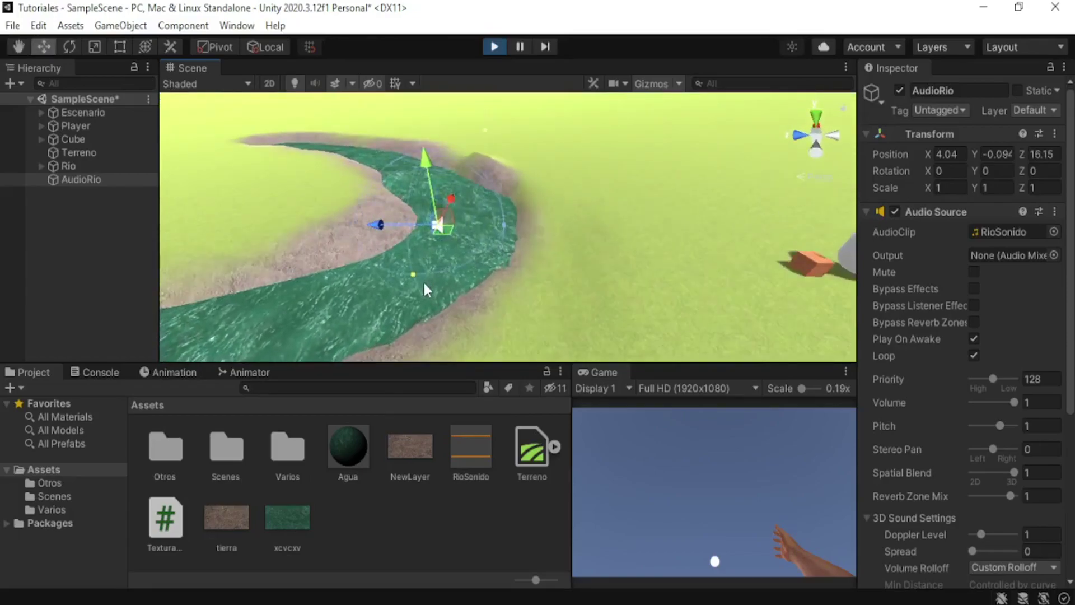
pyautogui.scroll(-3, 608, 289)
pyautogui.scroll(-2, 565, 284)
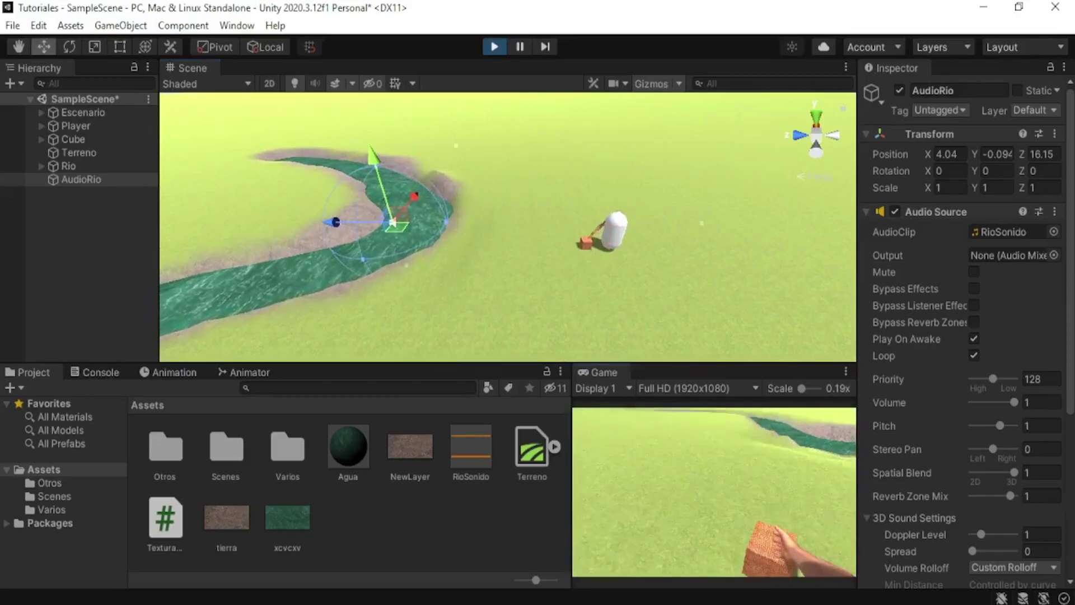
# Walk the player to pick up the cube, visit the river, then stop the game.
pyautogui.press('w')
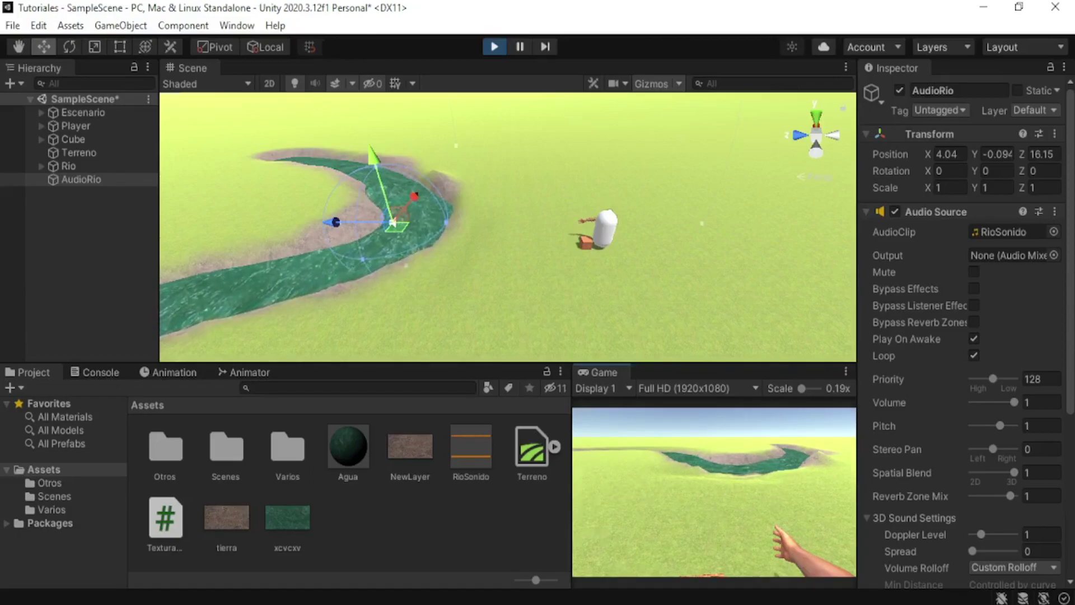
pyautogui.press('s')
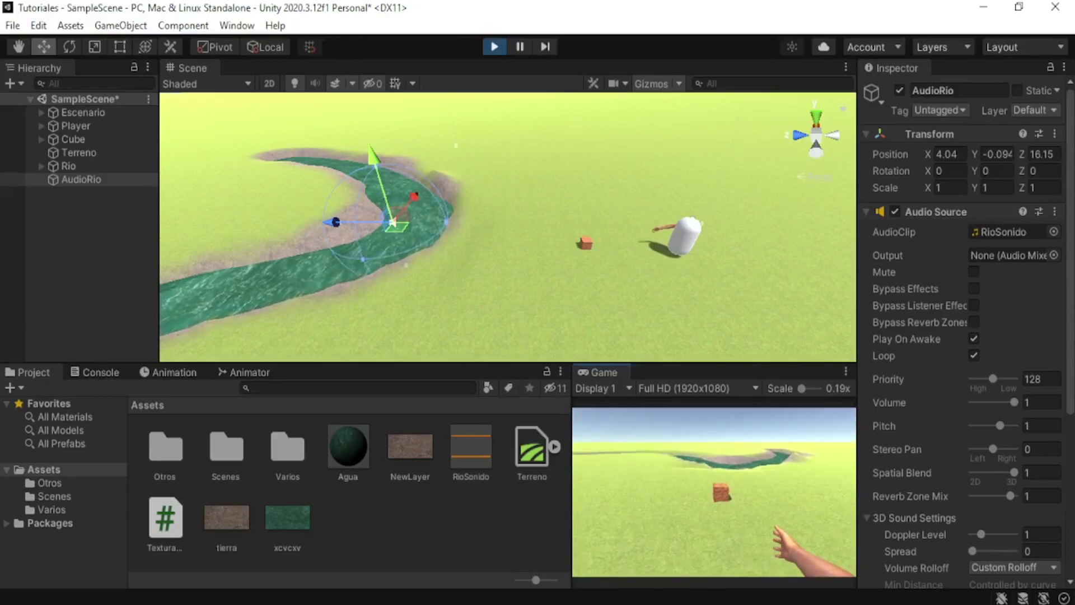
pyautogui.press('w')
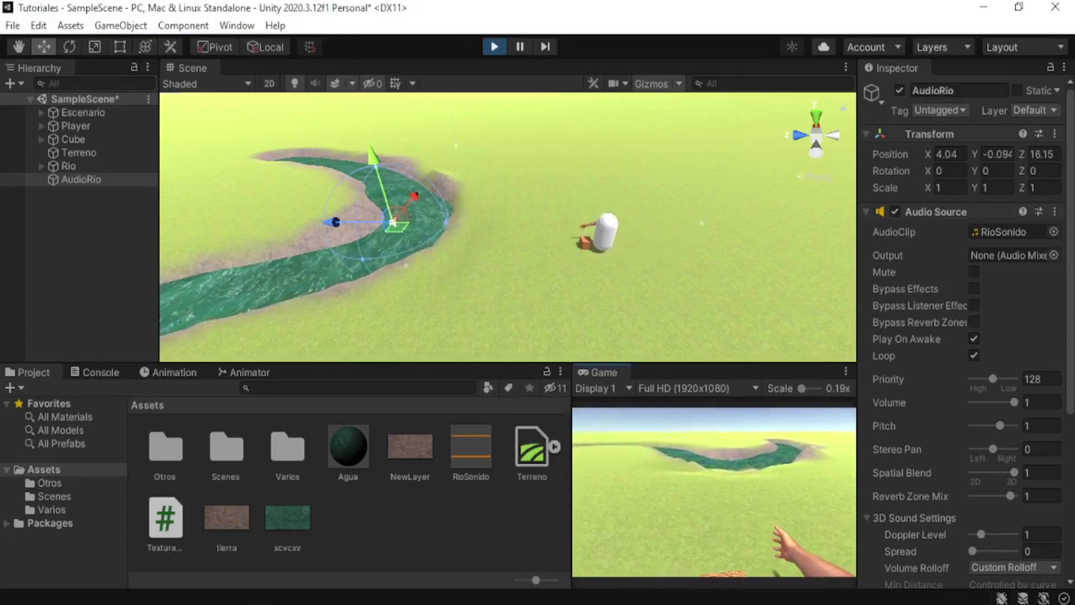
pyautogui.press('s')
pyautogui.press('w')
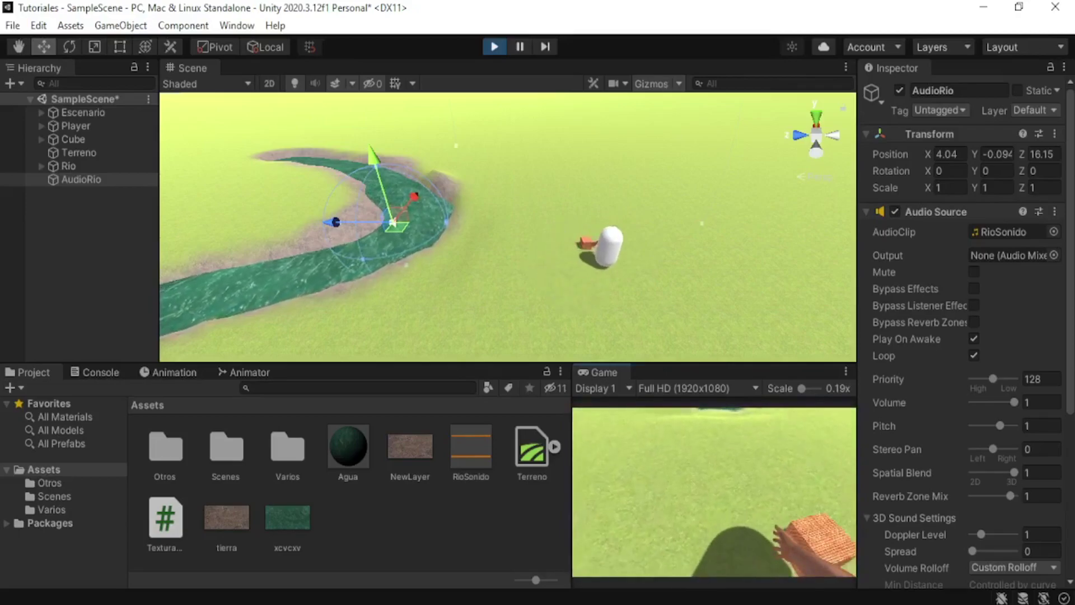
pyautogui.press('w')
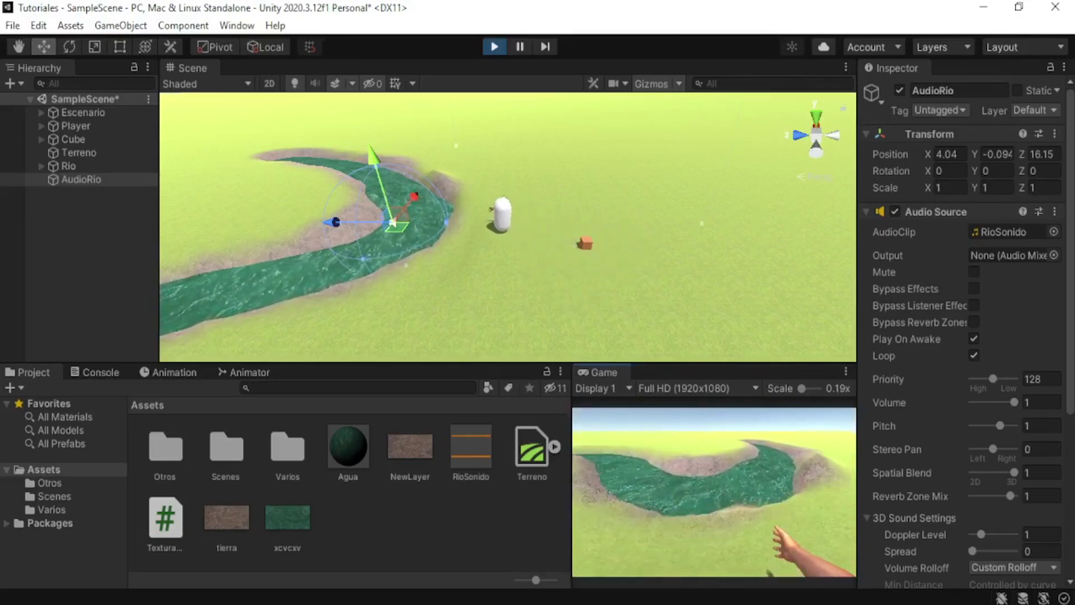
pyautogui.press('w')
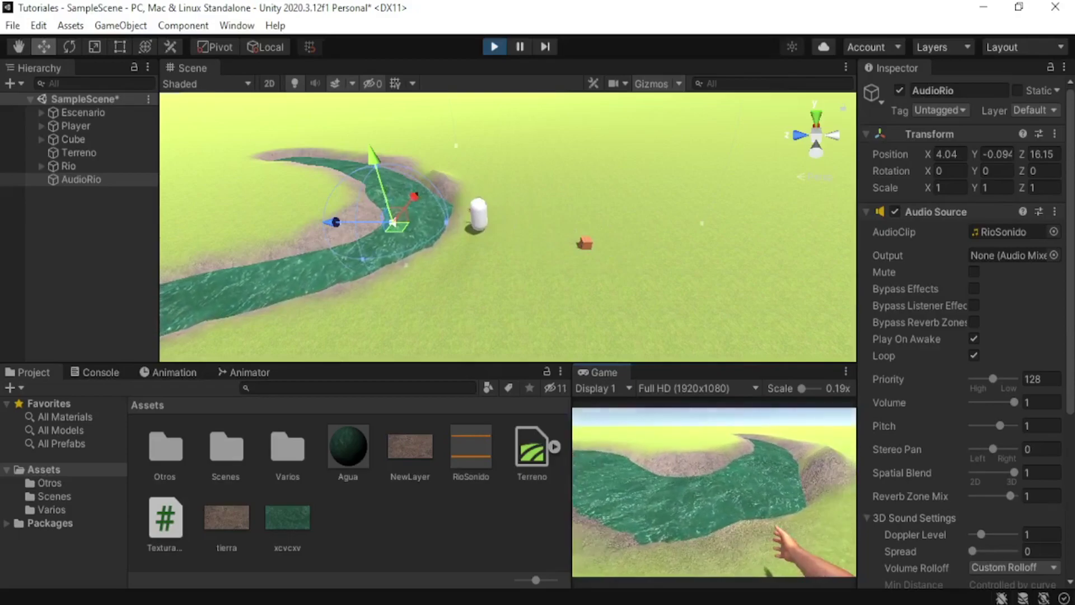
pyautogui.press('w')
pyautogui.press('w')
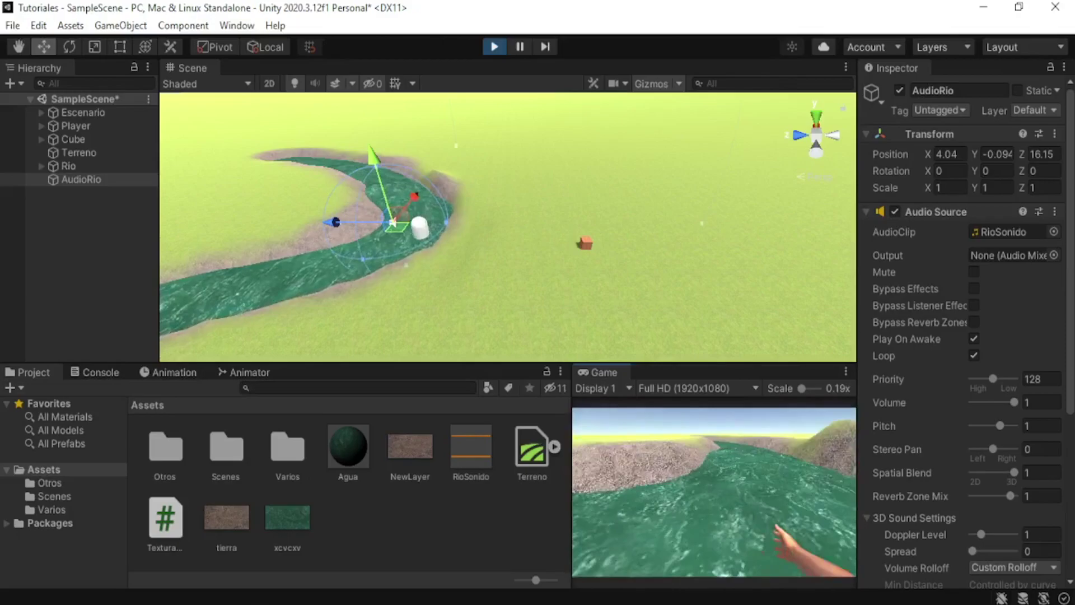
pyautogui.press('w')
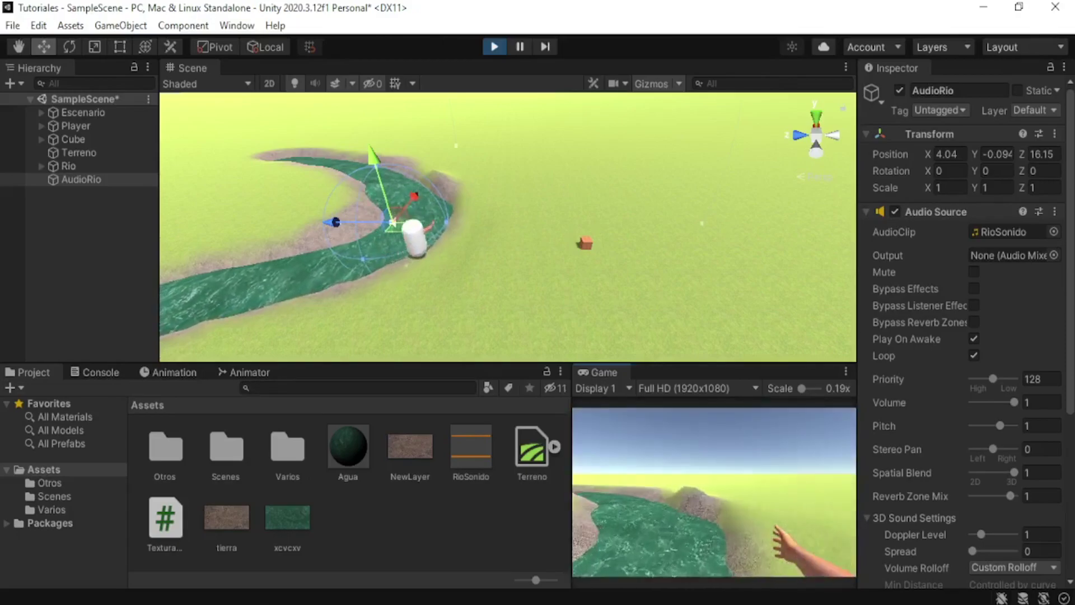
pyautogui.press('w')
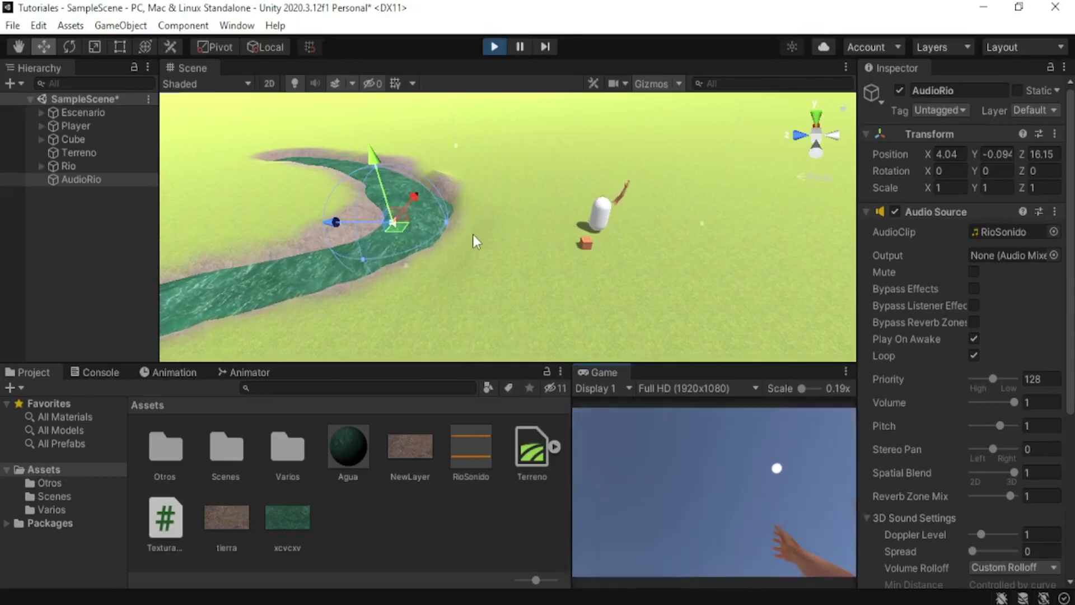
pyautogui.click(493, 47)
pyautogui.scroll(5, 492, 270)
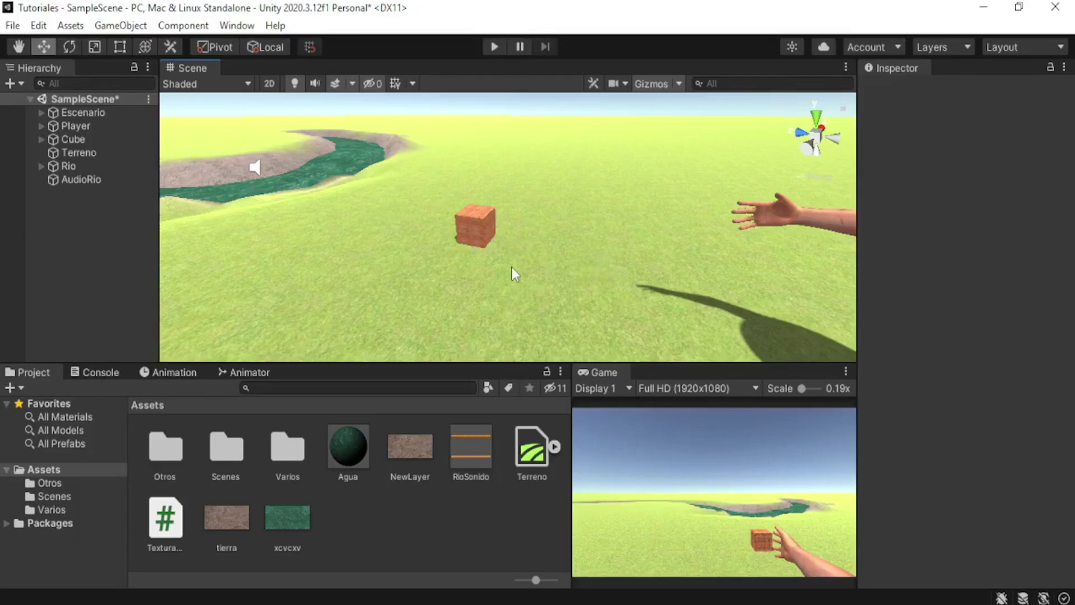
# View the Cube and river from several angles, then deselect the Cube and open the Hierarchy context menu.
pyautogui.click(476, 233)
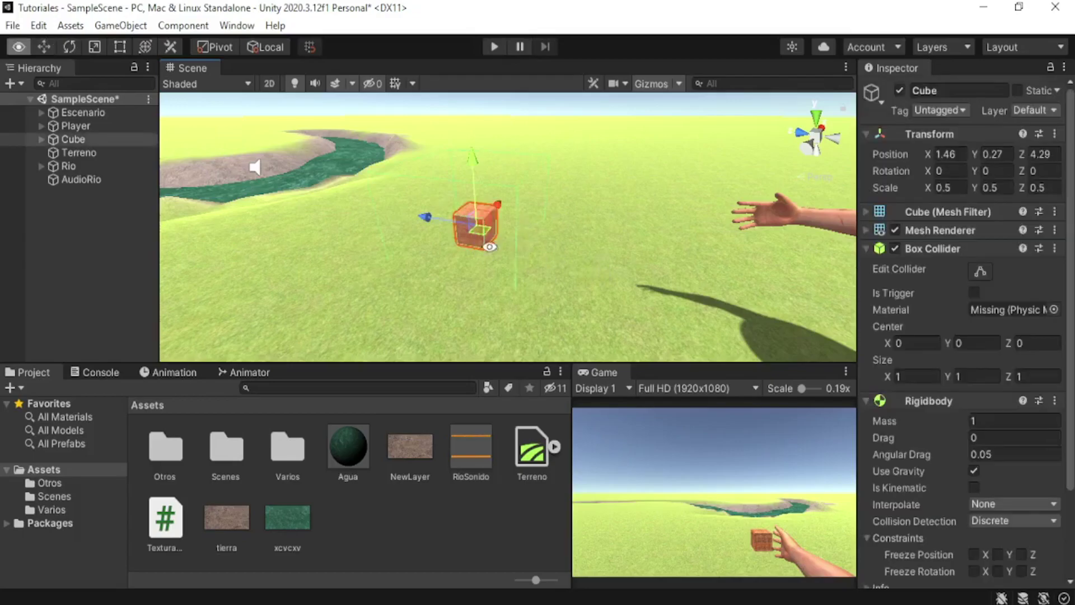
pyautogui.moveTo(475, 233)
pyautogui.mouseDown(button='right')
pyautogui.moveTo(506, 231)
pyautogui.moveTo(468, 220)
pyautogui.mouseUp(button='right')
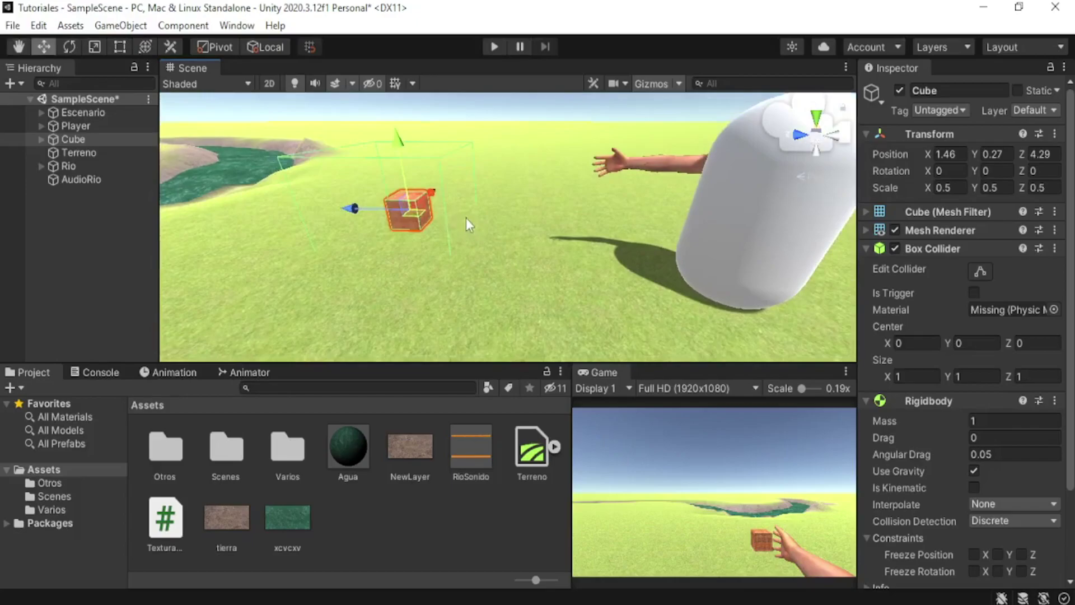
pyautogui.moveTo(466, 217); pyautogui.dragTo(522, 211, button='middle')
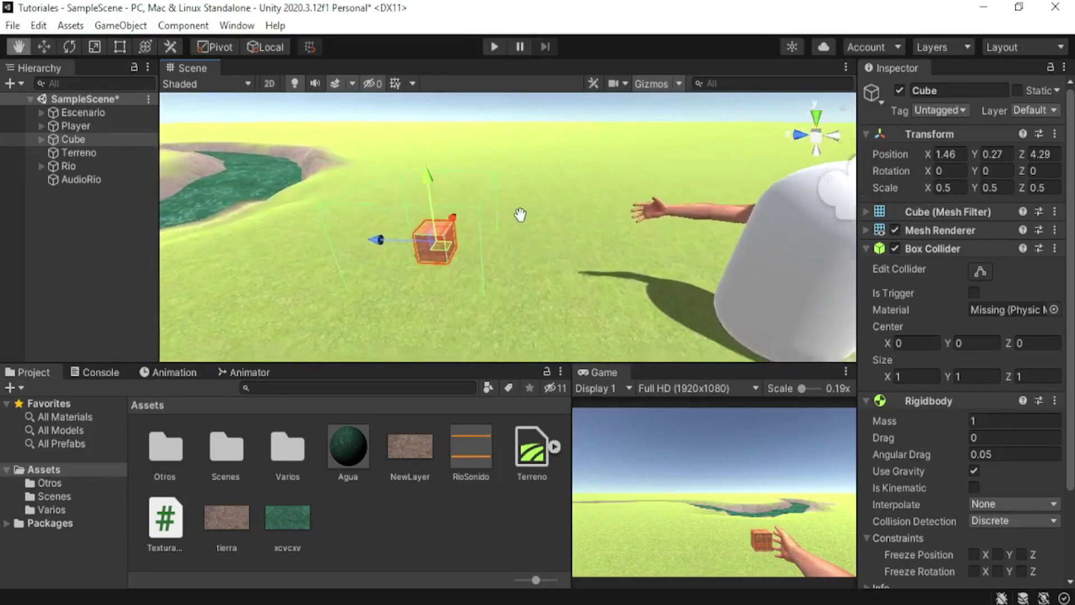
pyautogui.moveTo(522, 211)
pyautogui.mouseDown(button='right')
pyautogui.moveTo(492, 199)
pyautogui.moveTo(344, 247)
pyautogui.mouseUp(button='right')
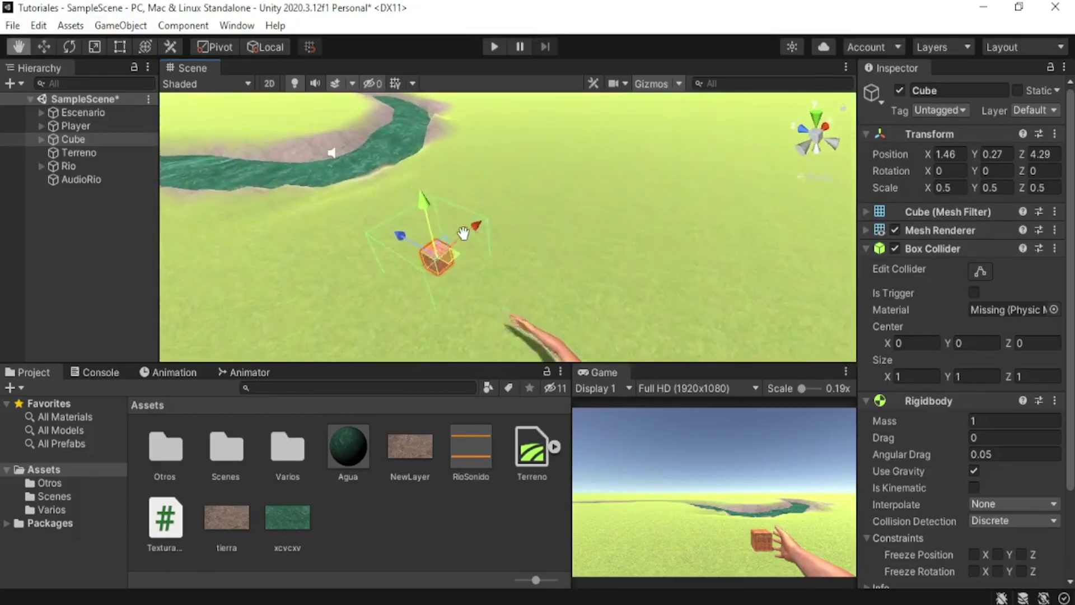
pyautogui.moveTo(344, 247)
pyautogui.mouseDown(button='right')
pyautogui.moveTo(471, 216)
pyautogui.moveTo(473, 226)
pyautogui.mouseUp(button='right')
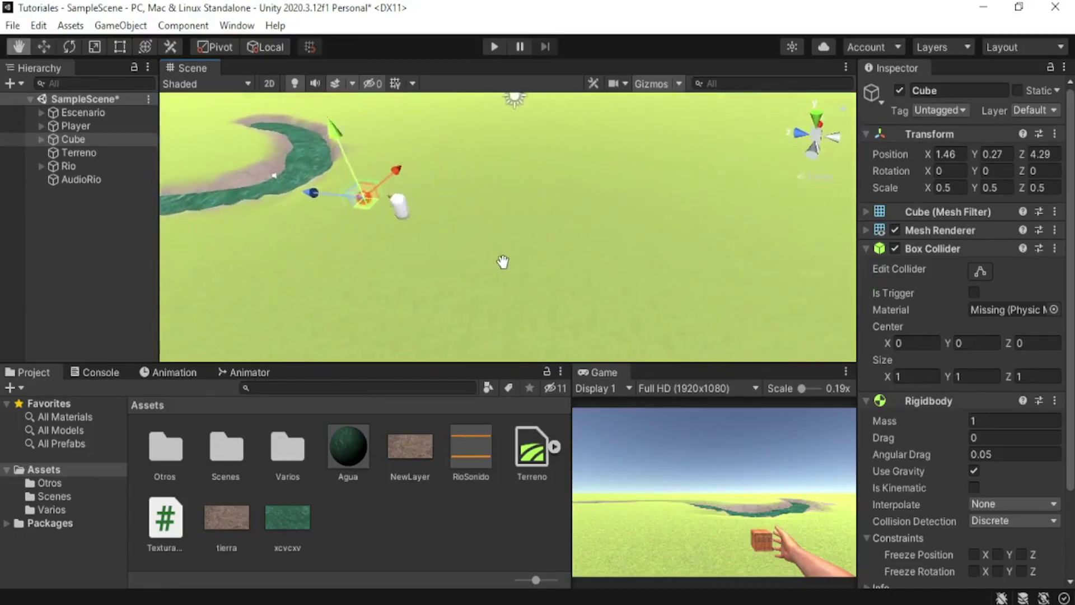
pyautogui.click(112, 237)
pyautogui.rightClick(109, 236)
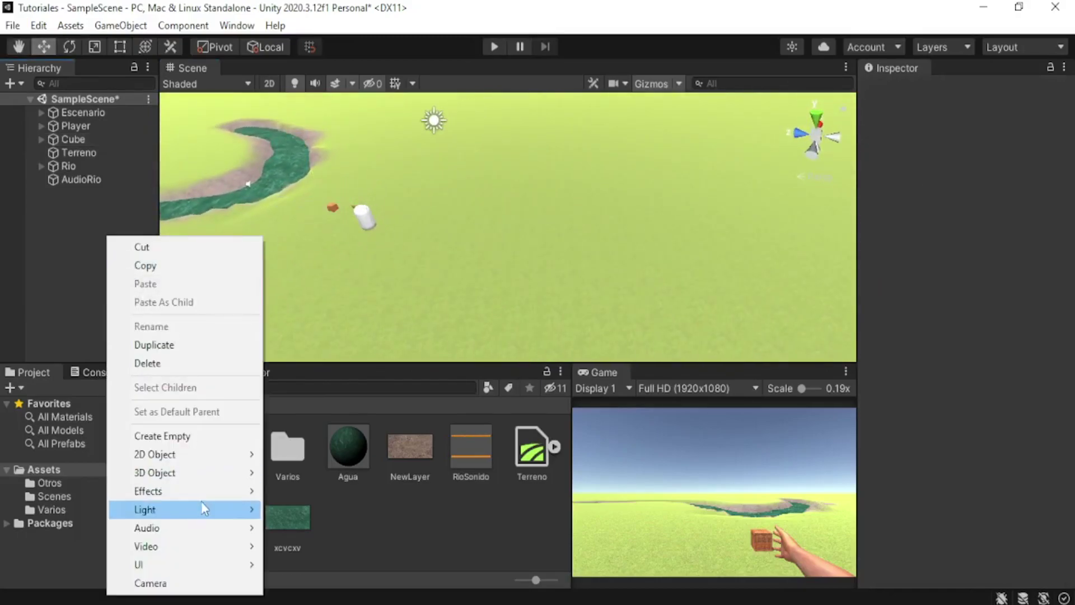
# Add two new planes to the scene.
pyautogui.click(296, 546)
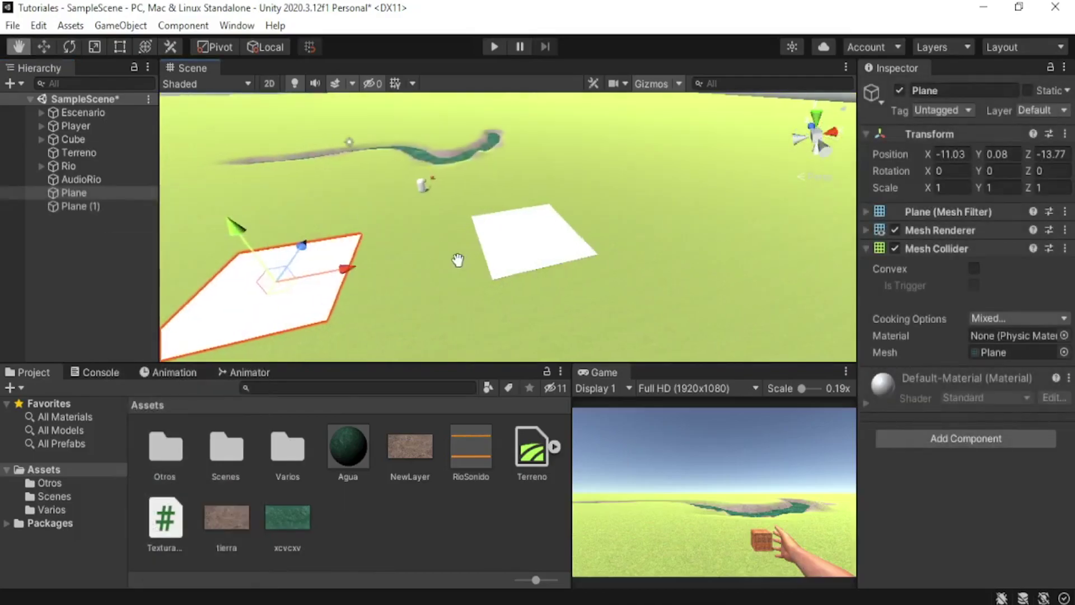
pyautogui.click(155, 284)
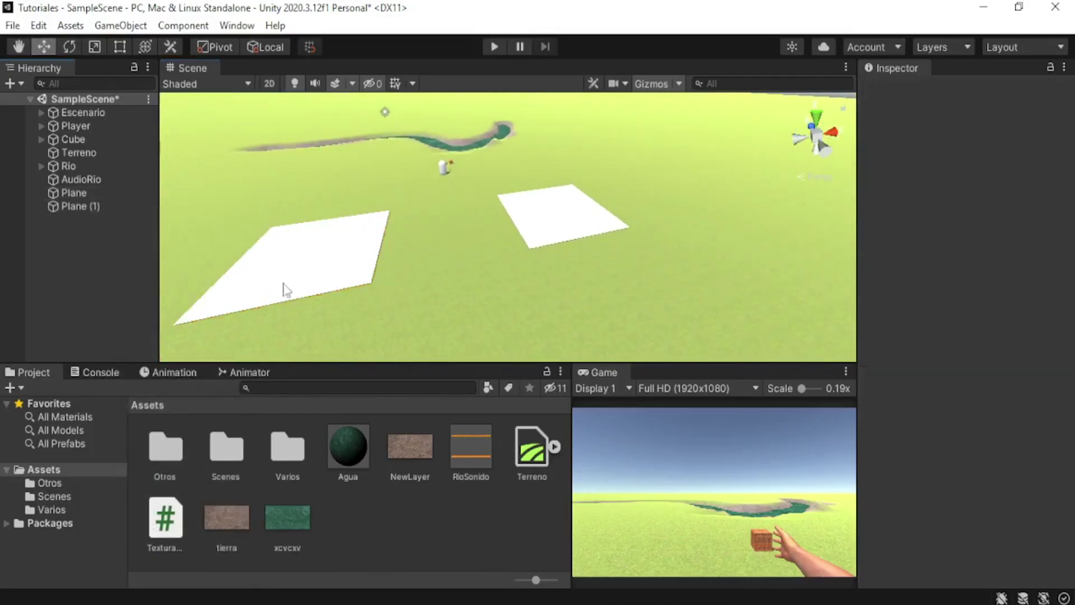
pyautogui.click(569, 227)
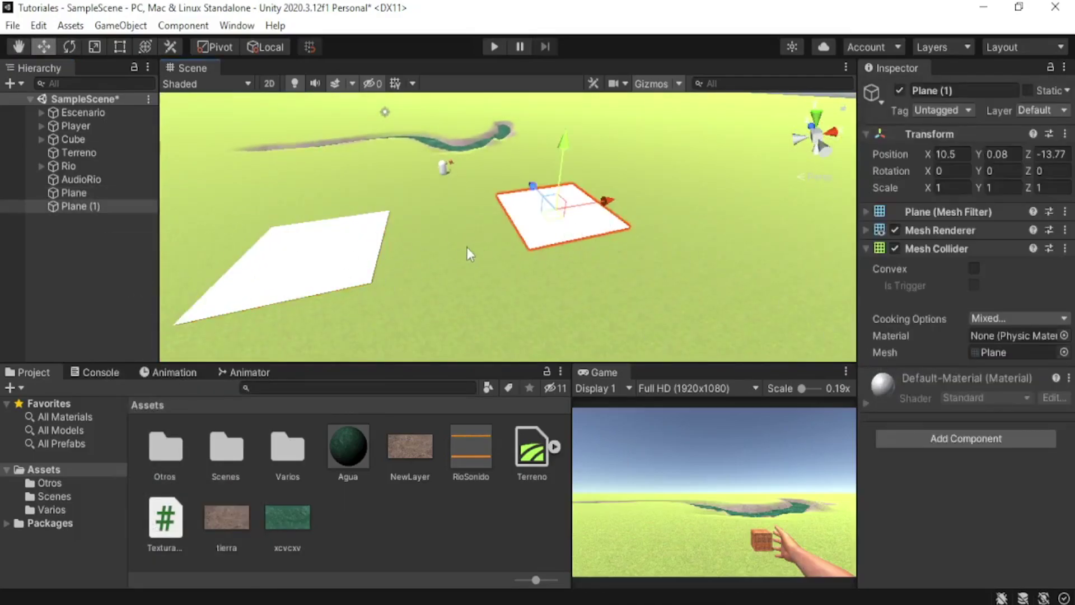
pyautogui.click(71, 306)
# Import the Madera and MEtal texture images and create materials from them.
pyautogui.moveTo(421, 526); pyautogui.dragTo(419, 525)
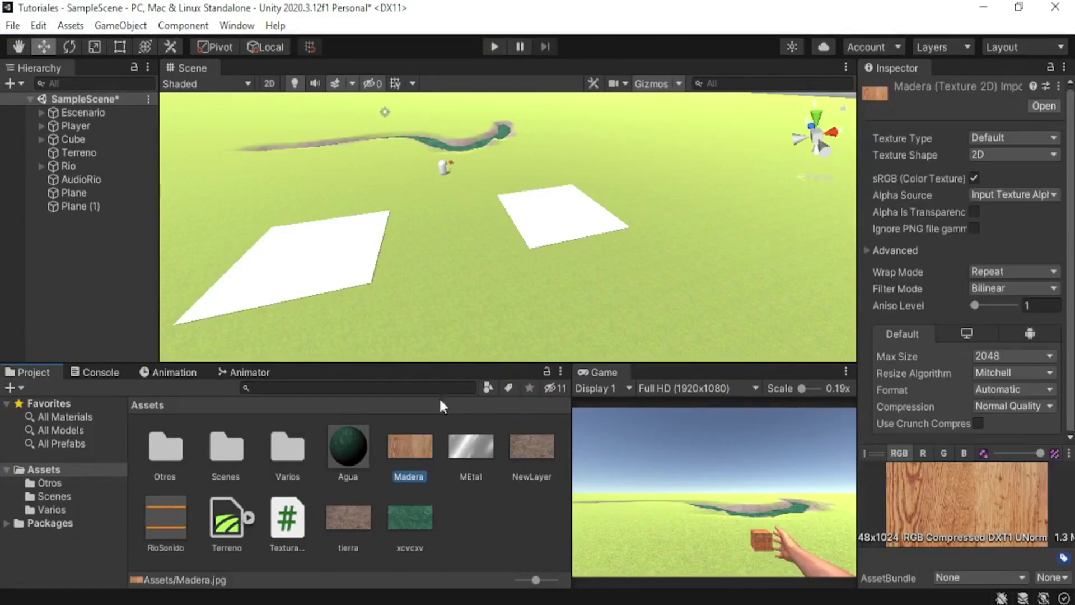
pyautogui.click(490, 459)
pyautogui.rightClick(479, 537)
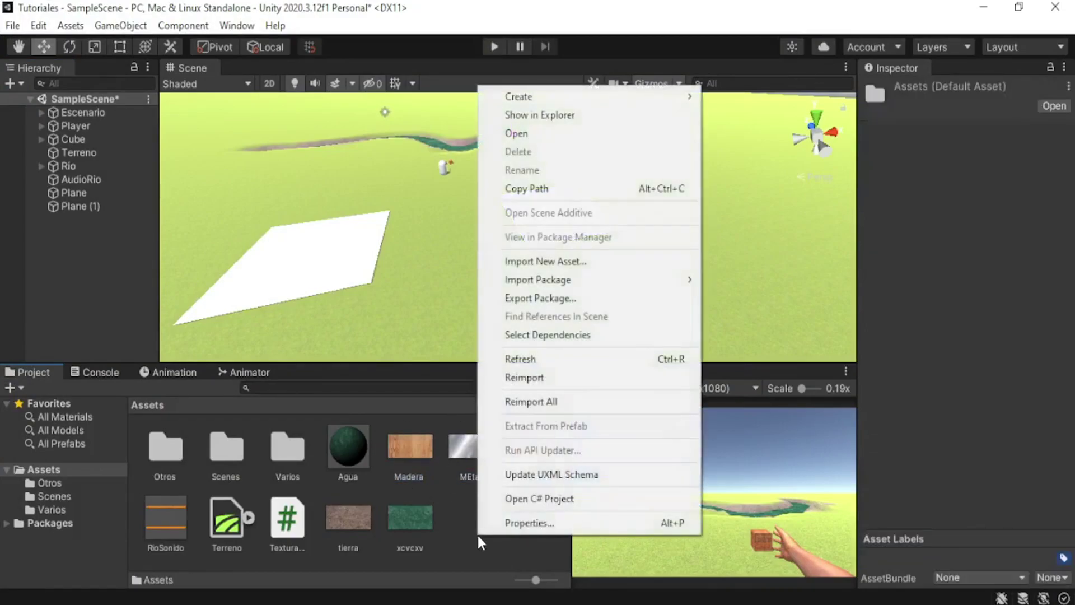
pyautogui.moveTo(603, 96)
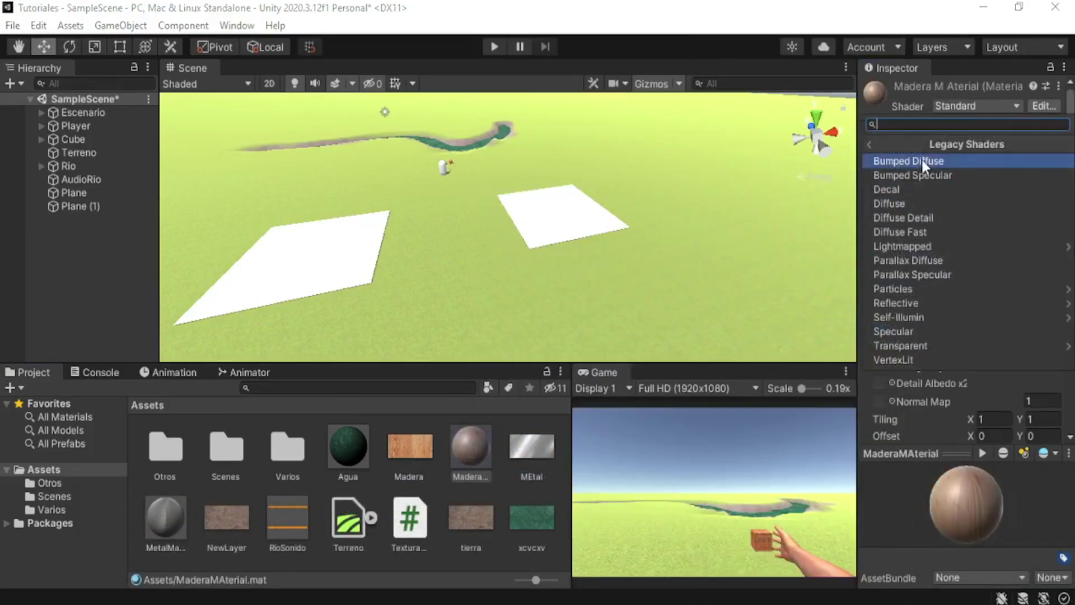
# Apply the wood material to the left Plane and the metal material to the right Plane (1).
pyautogui.click(324, 260)
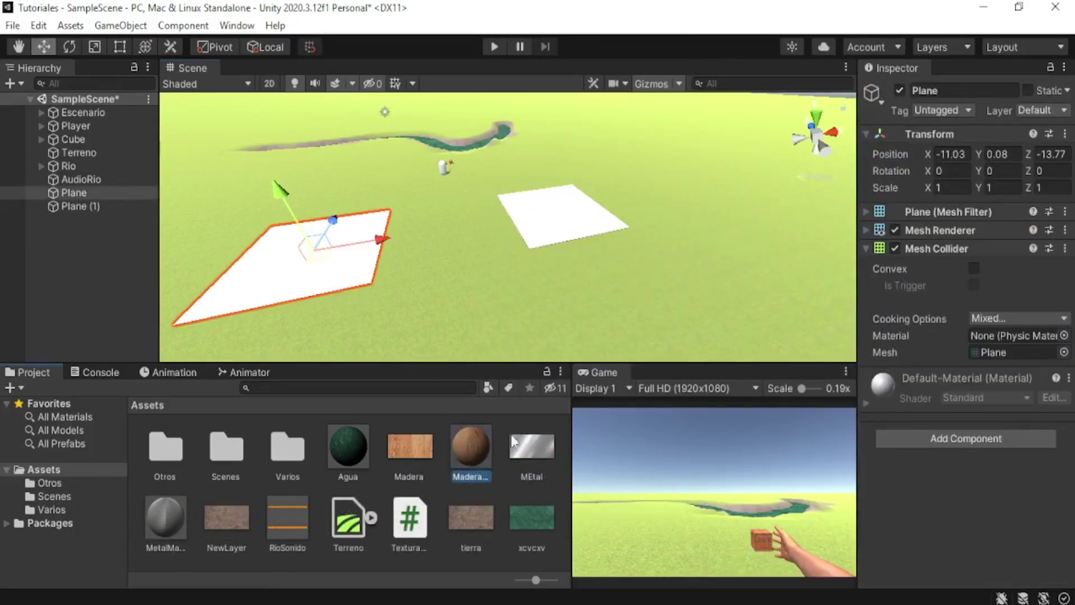
pyautogui.moveTo(471, 447); pyautogui.dragTo(1022, 550)
pyautogui.click(565, 215)
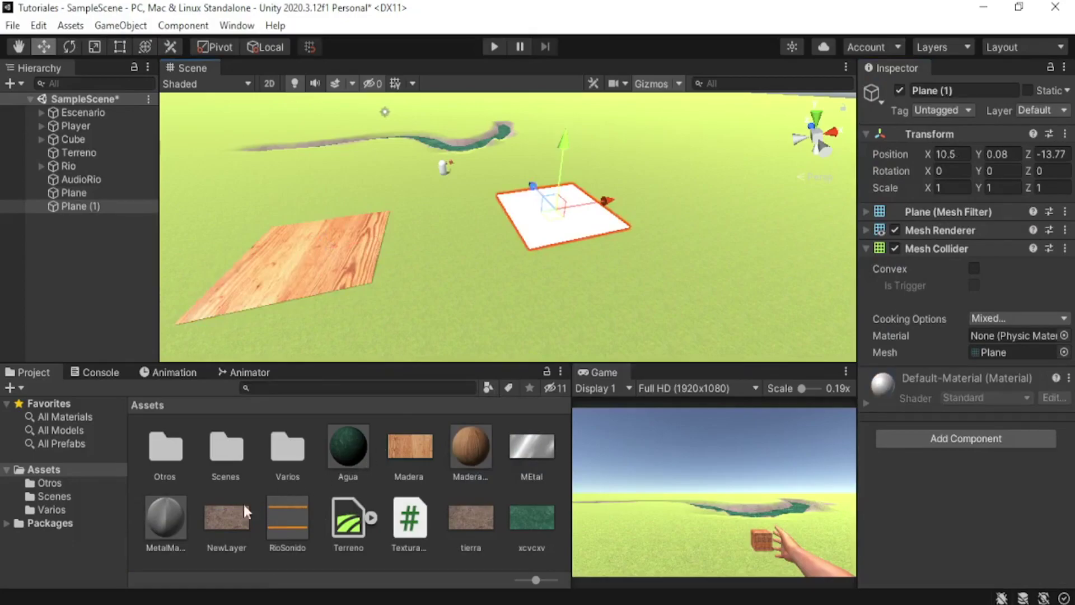
pyautogui.moveTo(516, 477); pyautogui.dragTo(885, 506)
pyautogui.scroll(3, 560, 252)
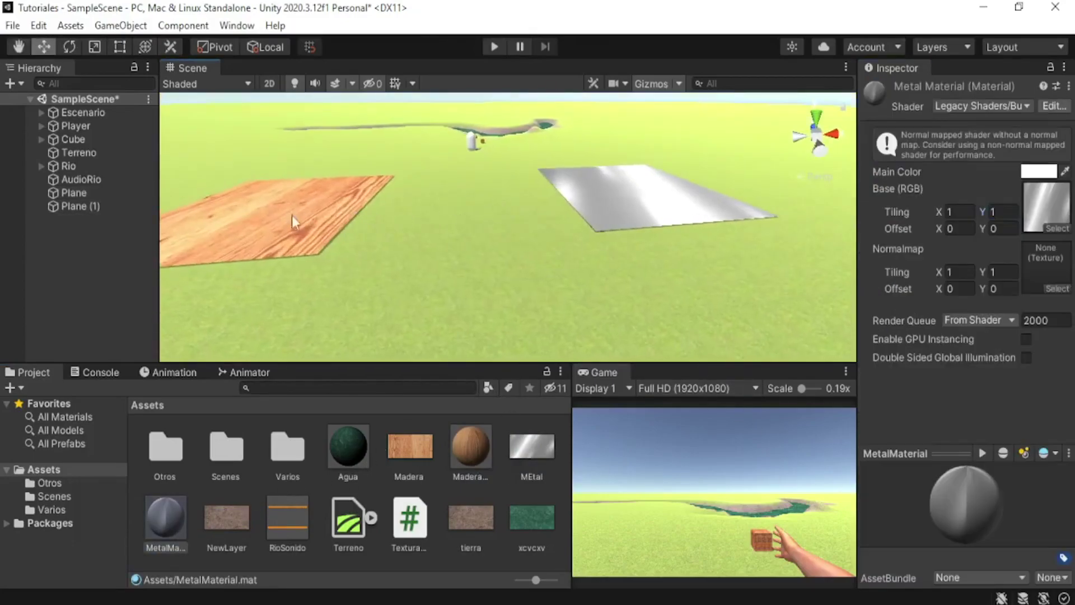
pyautogui.click(318, 212)
pyautogui.click(617, 201)
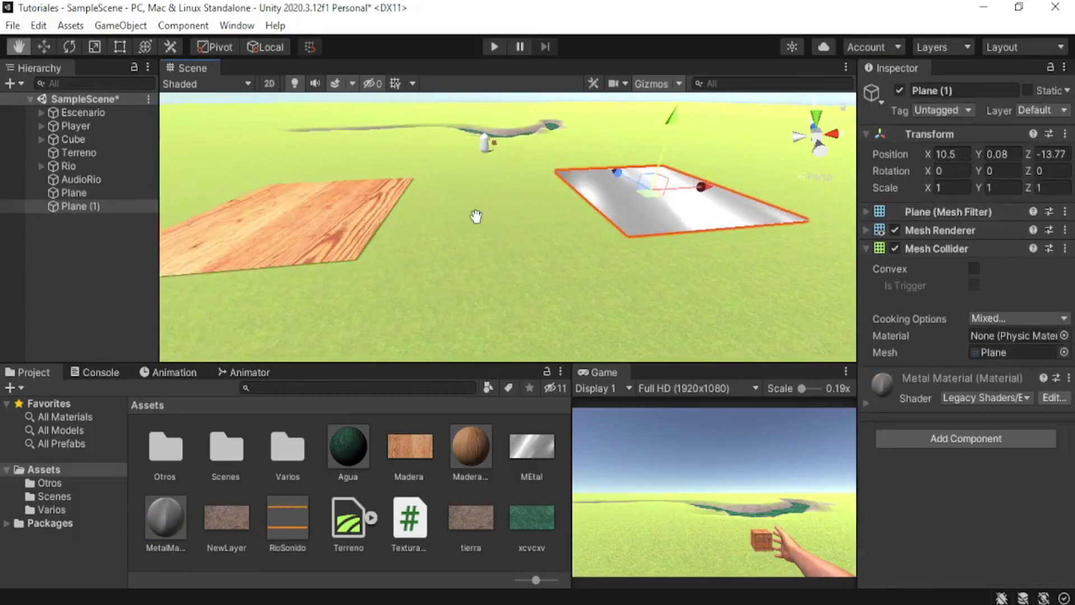
pyautogui.click(307, 216)
pyautogui.moveTo(326, 226); pyautogui.dragTo(680, 215, button='right')
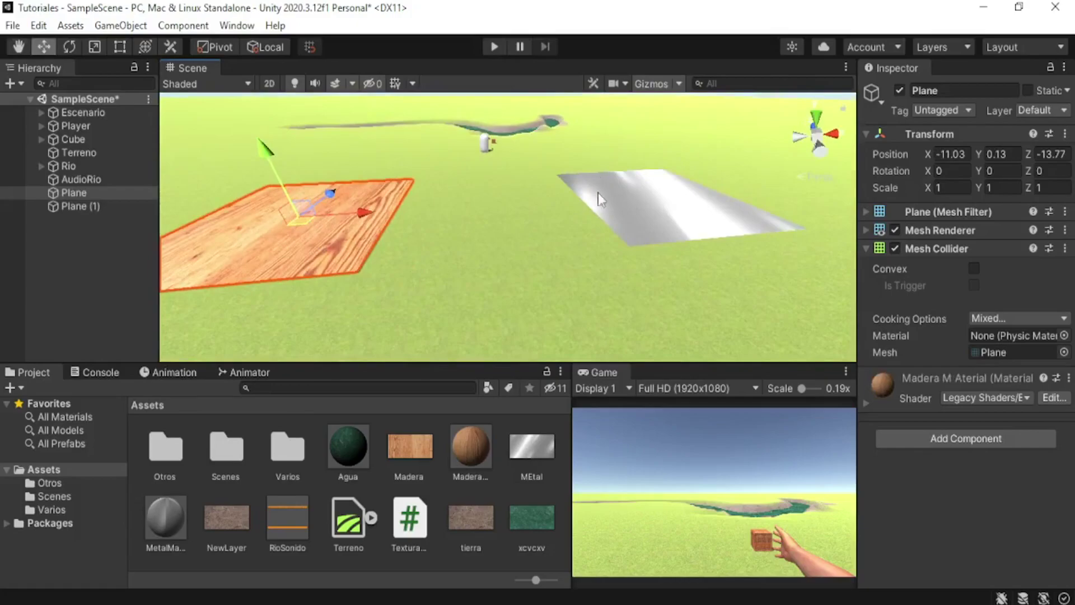
pyautogui.moveTo(589, 216); pyautogui.dragTo(533, 217, button='right')
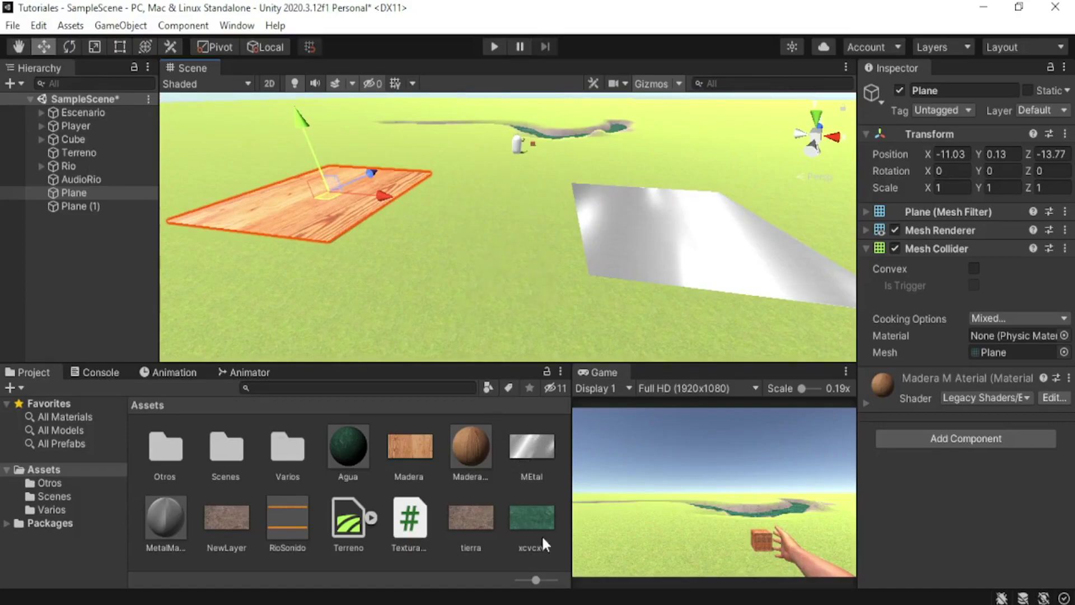
# Import the footstep sound files into the project's Assets.
pyautogui.moveTo(548, 547); pyautogui.dragTo(499, 563)
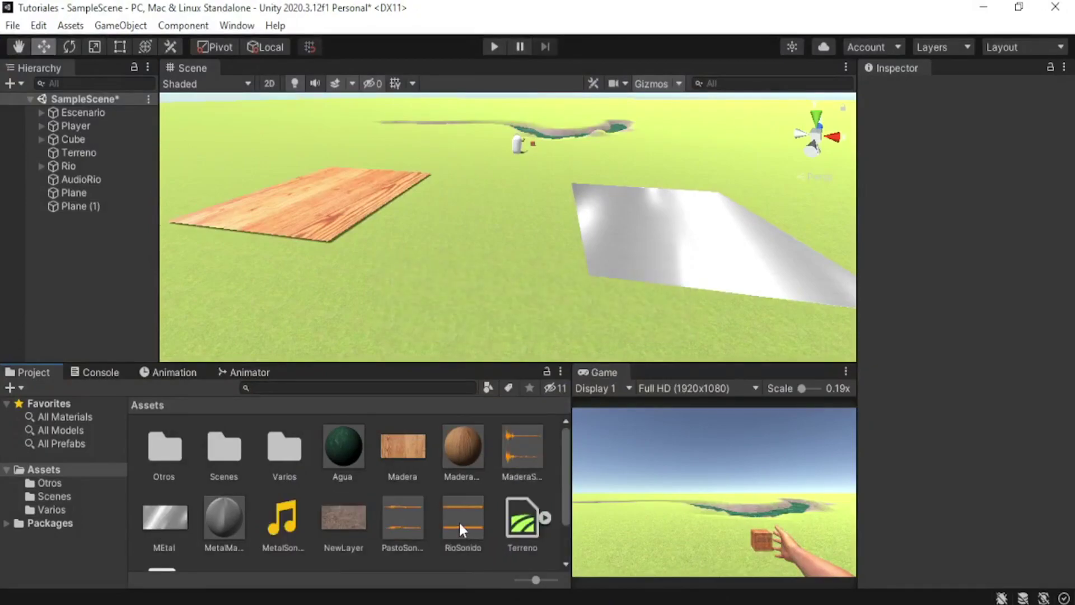
pyautogui.moveTo(568, 462); pyautogui.dragTo(570, 484)
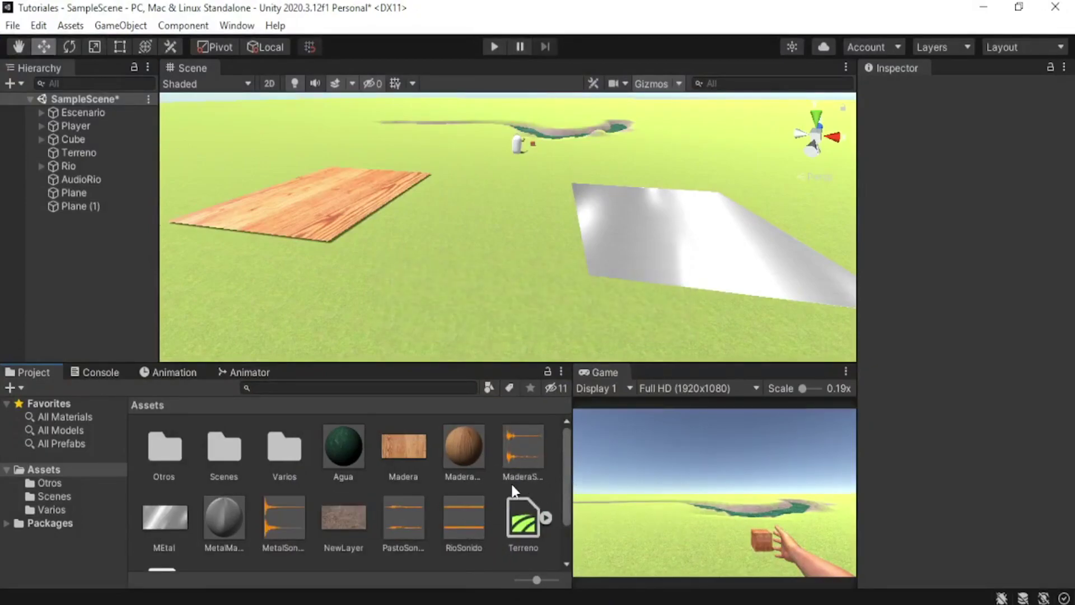
pyautogui.scroll(-2, 564, 479)
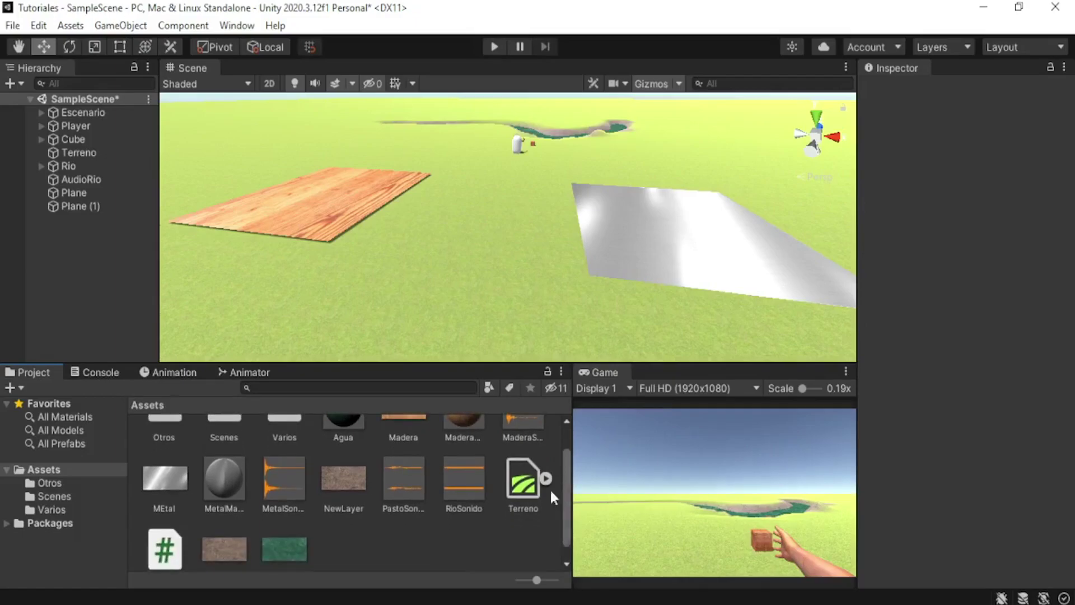
pyautogui.scroll(2, 365, 460)
# Delete the Agua water material and view the two planes from a low angle.
pyautogui.click(345, 448)
pyautogui.press('Delete')
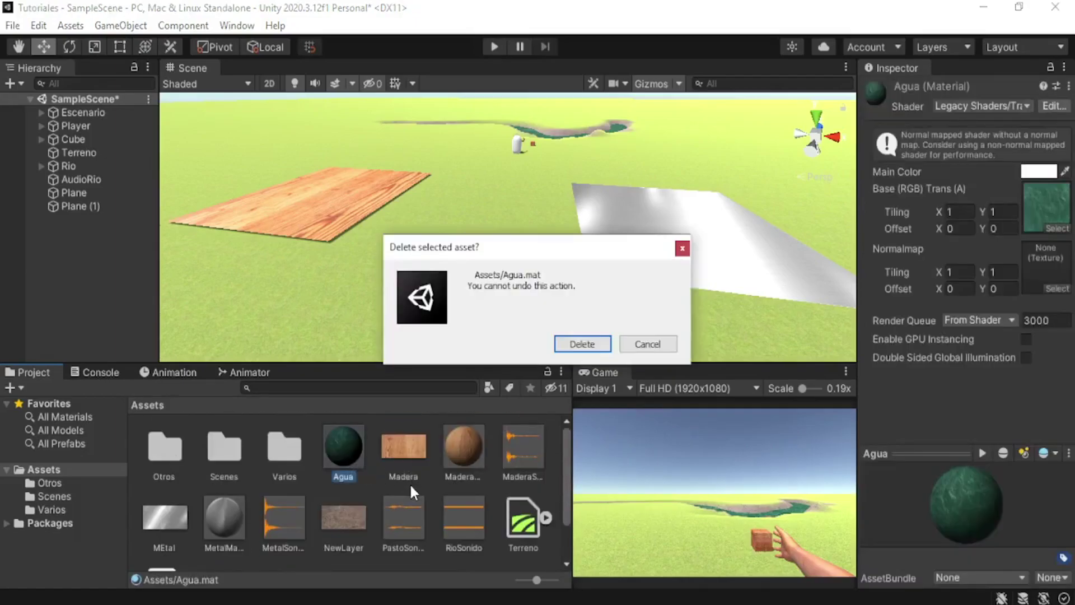
pyautogui.press('Return')
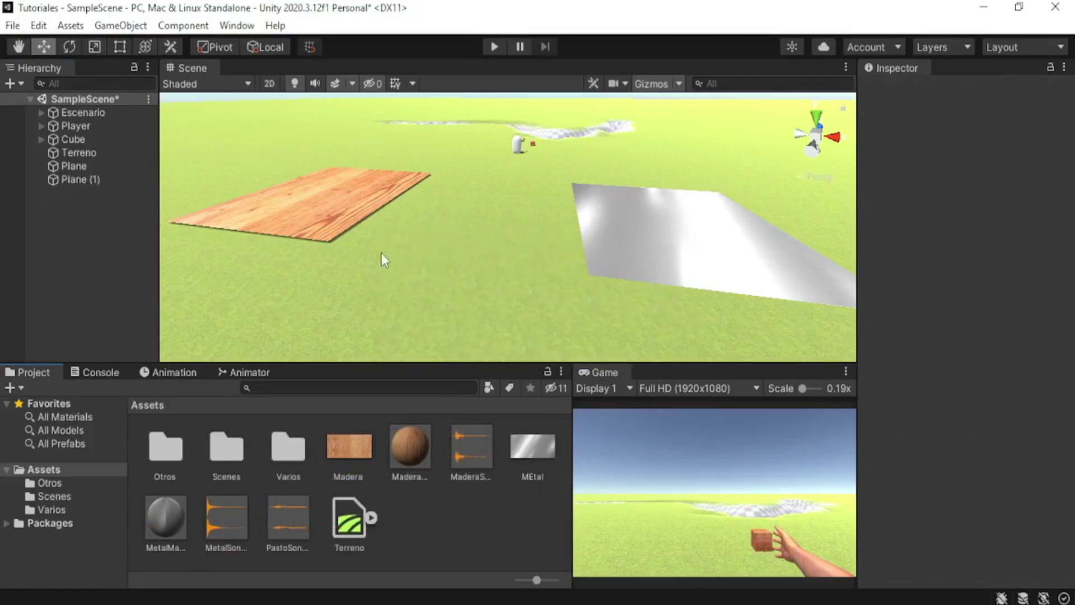
pyautogui.keyDown('alt'); pyautogui.moveTo(381, 253); pyautogui.dragTo(514, 152); pyautogui.keyUp('alt')
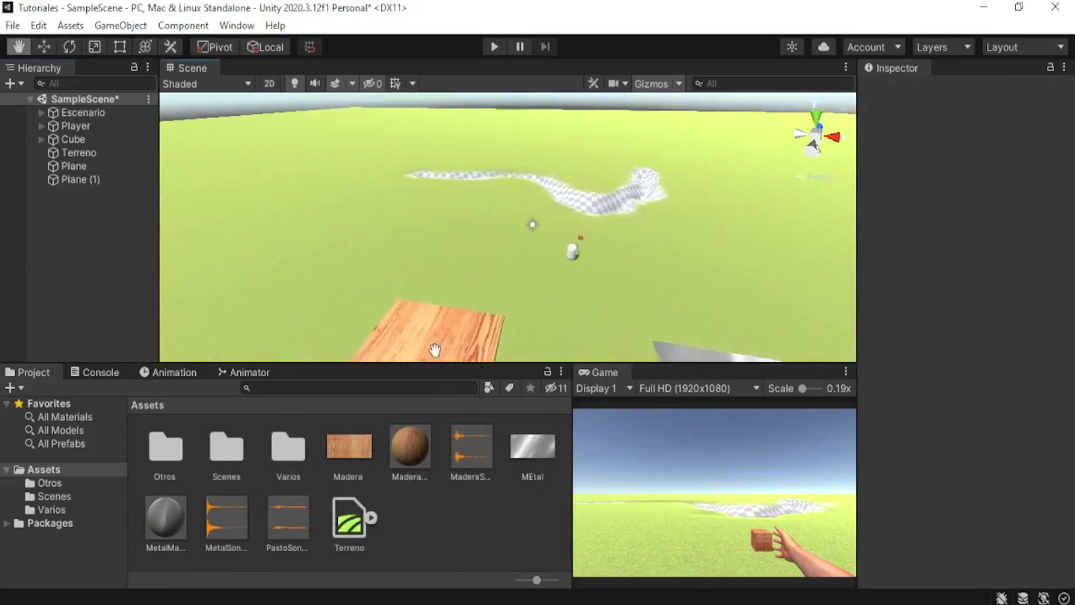
pyautogui.moveTo(465, 307)
pyautogui.keyDown('alt'); pyautogui.mouseDown()
pyautogui.moveTo(610, 257)
pyautogui.moveTo(555, 279)
pyautogui.moveTo(372, 173)
pyautogui.mouseUp(); pyautogui.keyUp('alt')
pyautogui.moveTo(588, 294)
pyautogui.keyDown('alt'); pyautogui.mouseDown()
pyautogui.moveTo(576, 276)
pyautogui.moveTo(593, 287)
pyautogui.moveTo(417, 250)
pyautogui.mouseUp(); pyautogui.keyUp('alt')
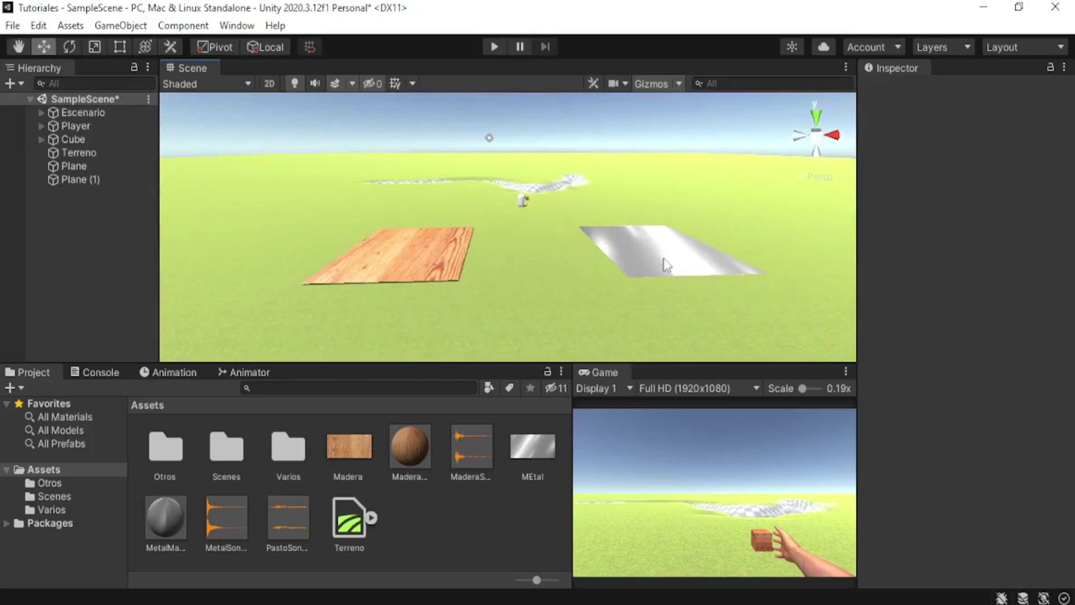
pyautogui.moveTo(614, 284)
pyautogui.keyDown('alt'); pyautogui.mouseDown()
pyautogui.moveTo(480, 266)
pyautogui.moveTo(494, 307)
pyautogui.mouseUp(); pyautogui.keyUp('alt')
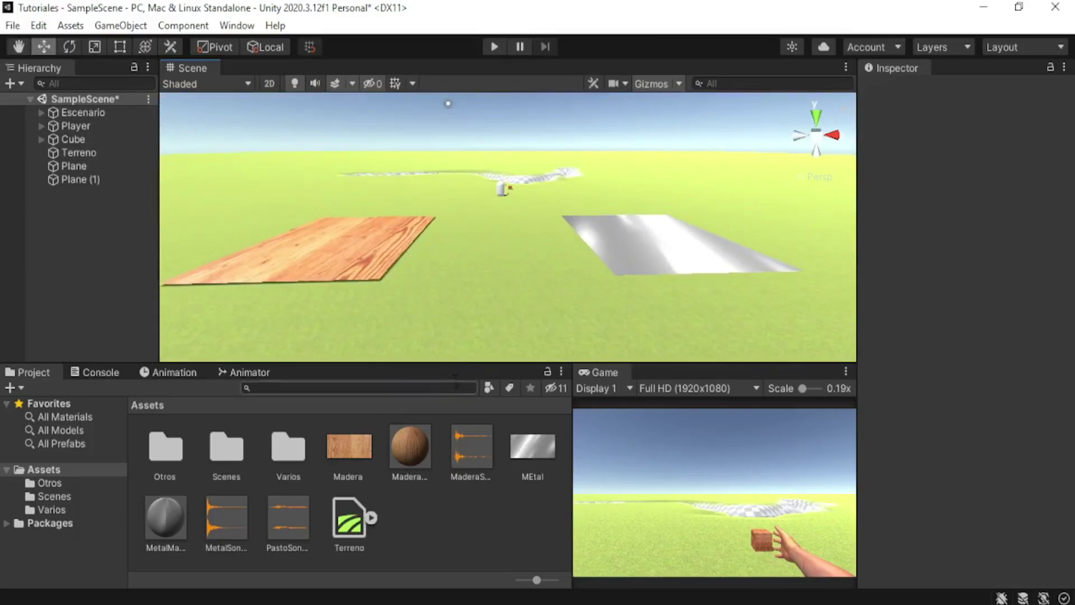
# Inspect the MaderaSonido, MetalSonido and PastoSonido sound clips.
pyautogui.click(472, 455)
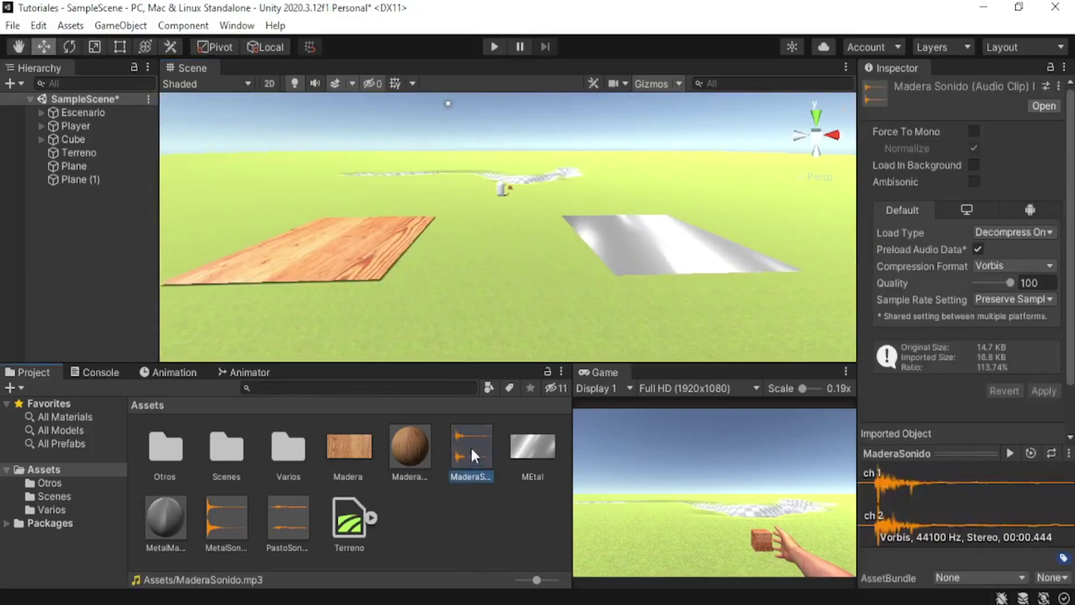
pyautogui.click(224, 509)
pyautogui.click(300, 524)
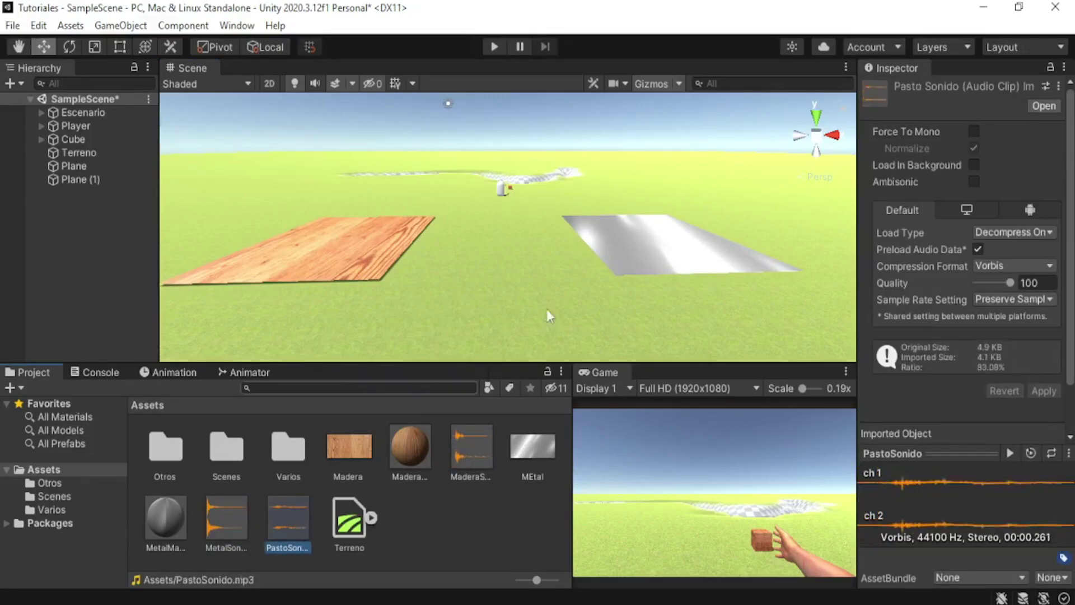
pyautogui.keyDown('alt'); pyautogui.moveTo(517, 280); pyautogui.dragTo(591, 227); pyautogui.keyUp('alt')
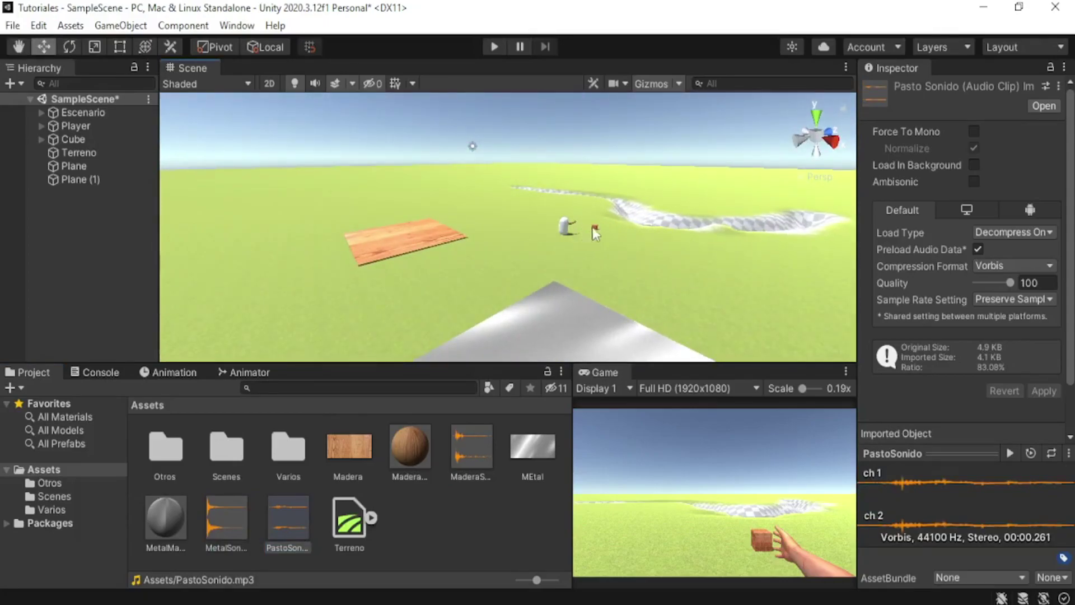
pyautogui.moveTo(579, 317)
pyautogui.keyDown('alt'); pyautogui.mouseDown()
pyautogui.moveTo(598, 248)
pyautogui.moveTo(550, 183)
pyautogui.moveTo(563, 255)
pyautogui.moveTo(510, 226)
pyautogui.moveTo(540, 195)
pyautogui.moveTo(530, 252)
pyautogui.moveTo(730, 240)
pyautogui.mouseUp(); pyautogui.keyUp('alt')
# Frame the Cube, then deselect it and open the Hierarchy context menu.
pyautogui.click(547, 196)
pyautogui.press('f')
pyautogui.keyDown('alt'); pyautogui.moveTo(681, 312); pyautogui.dragTo(398, 210); pyautogui.keyUp('alt')
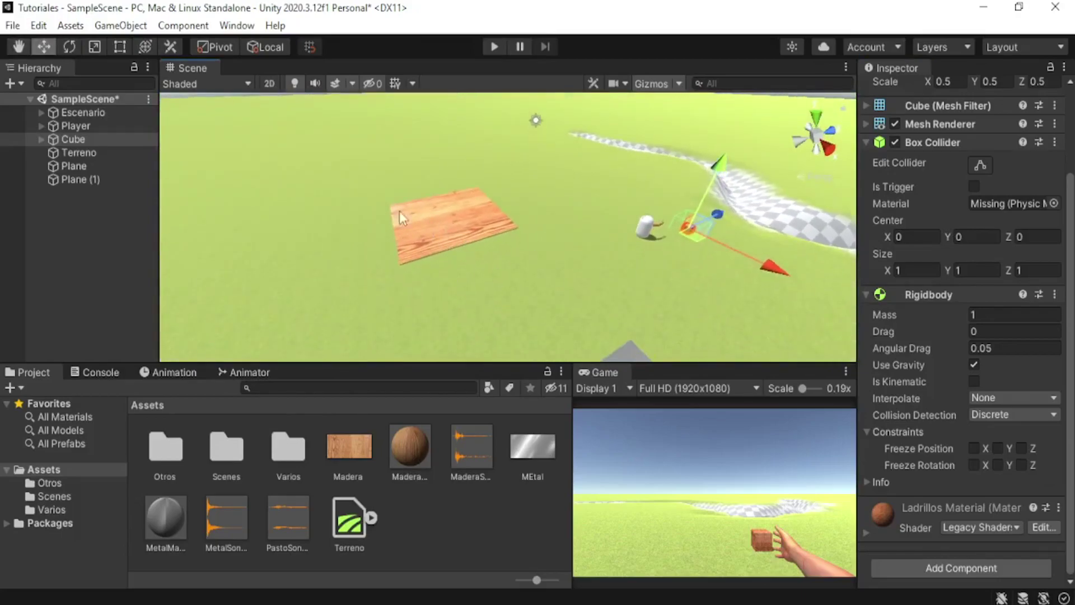
pyautogui.click(157, 254)
pyautogui.rightClick(104, 245)
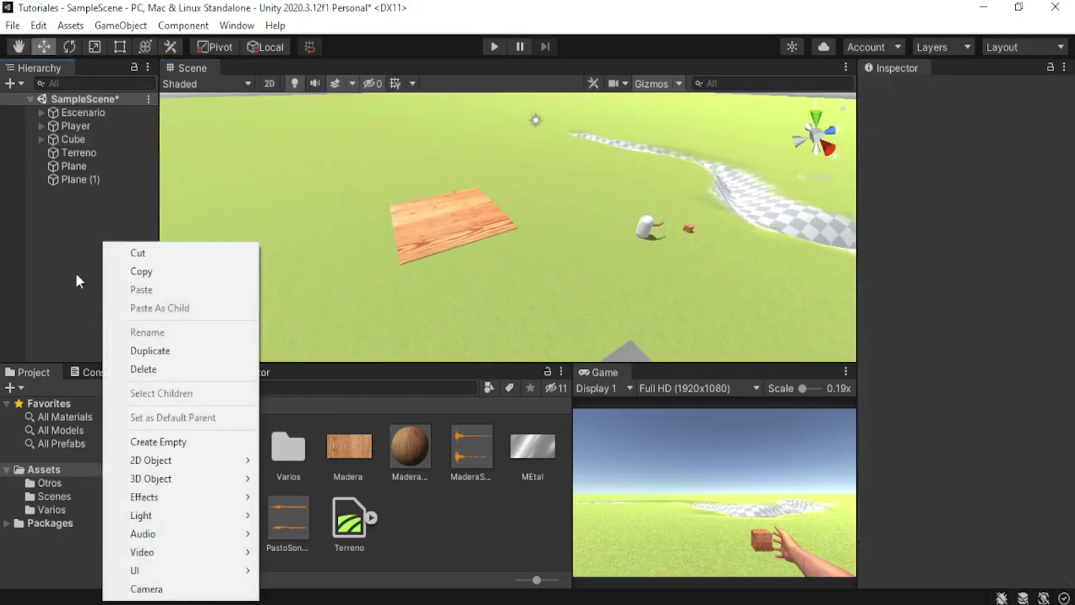
# Add an Audio Source component to the wooden Plane and drag MaderaSonido into its AudioClip field.
pyautogui.click(430, 242)
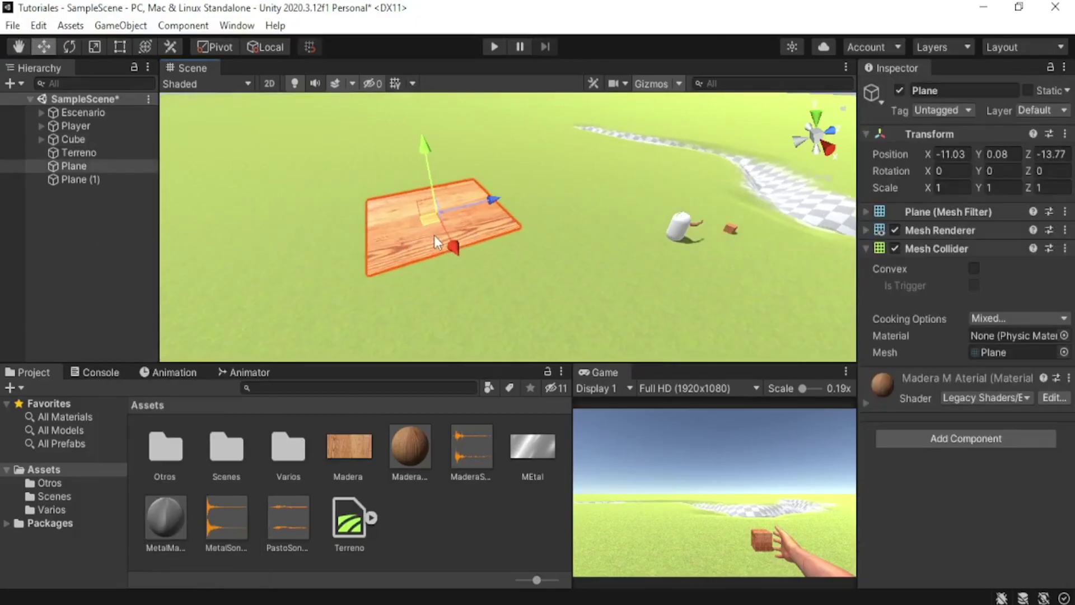
pyautogui.keyDown('alt'); pyautogui.moveTo(435, 235); pyautogui.dragTo(99, 161); pyautogui.keyUp('alt')
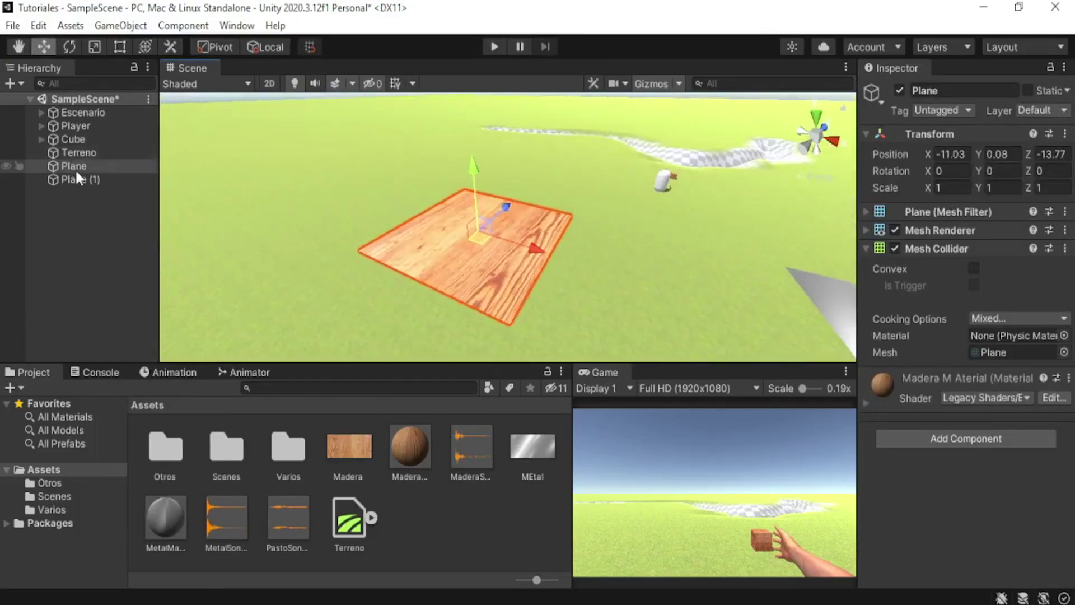
pyautogui.click(955, 440)
pyautogui.press('Return')
pyautogui.moveTo(1069, 317)
pyautogui.mouseDown()
pyautogui.moveTo(1070, 350)
pyautogui.moveTo(997, 399)
pyautogui.mouseUp()
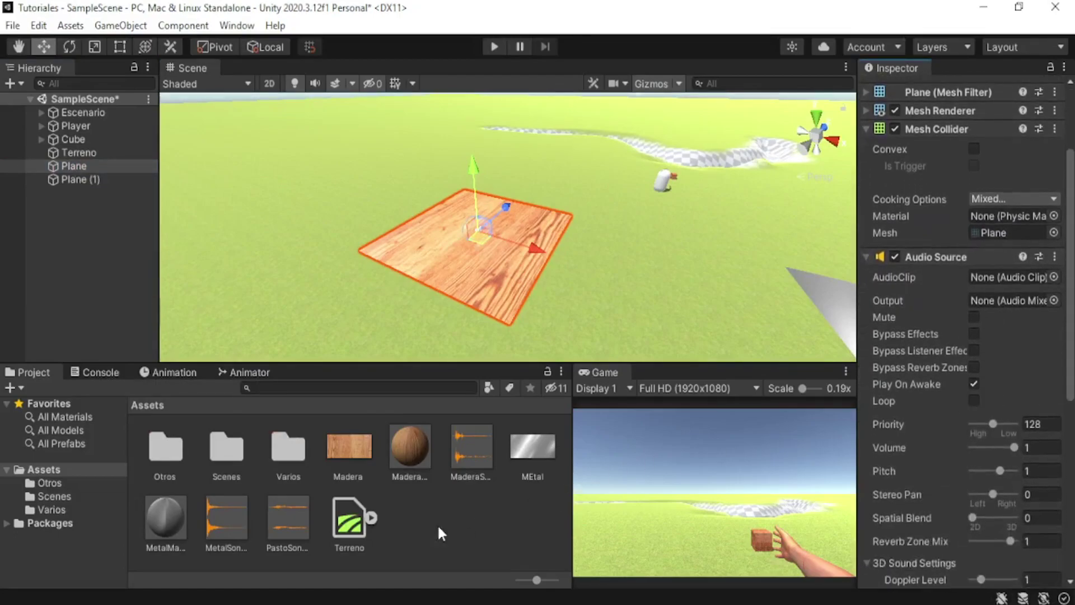
pyautogui.moveTo(478, 445); pyautogui.dragTo(1003, 274)
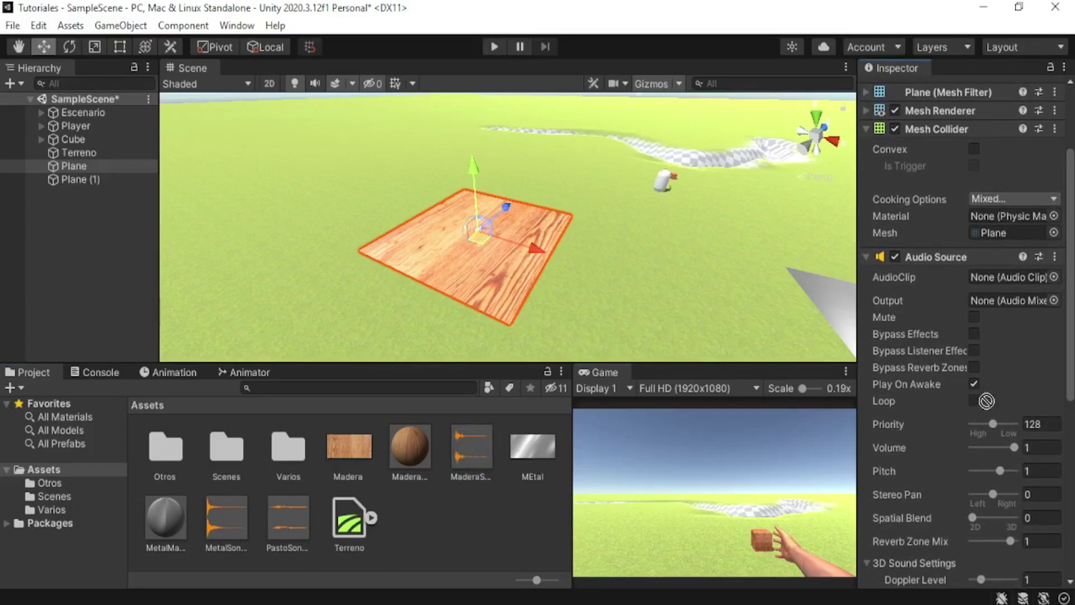
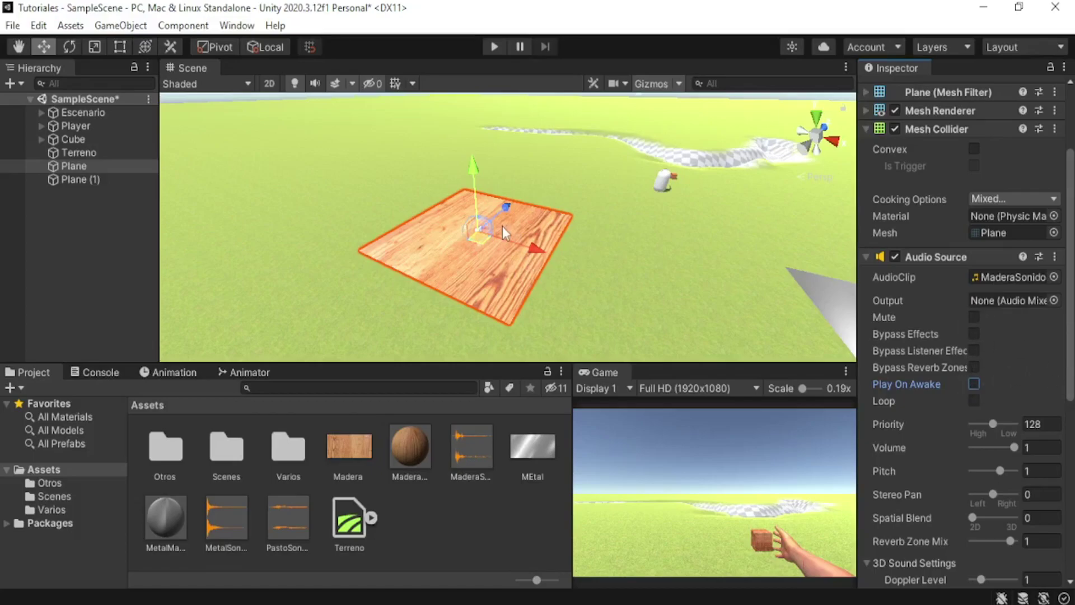
# Make the Plane's Audio Source fully 3D (Spatial Blend 1) with Max Distance 10 and Min Distance 5.
pyautogui.moveTo(1071, 339); pyautogui.dragTo(1073, 484)
pyautogui.moveTo(974, 228); pyautogui.dragTo(1032, 228)
pyautogui.click(991, 356)
pyautogui.write('5')
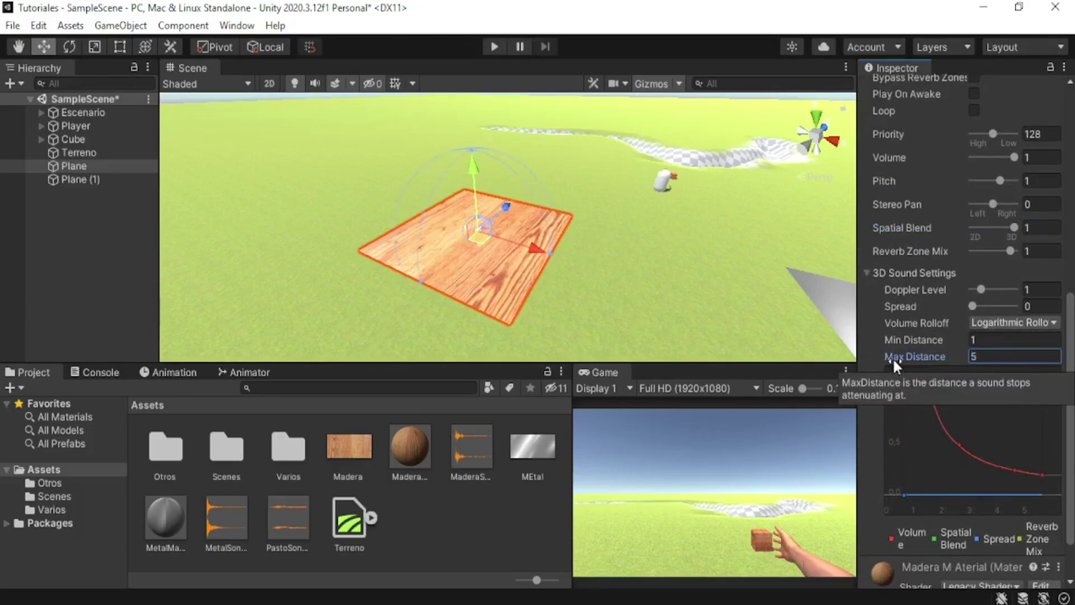
pyautogui.press('Return')
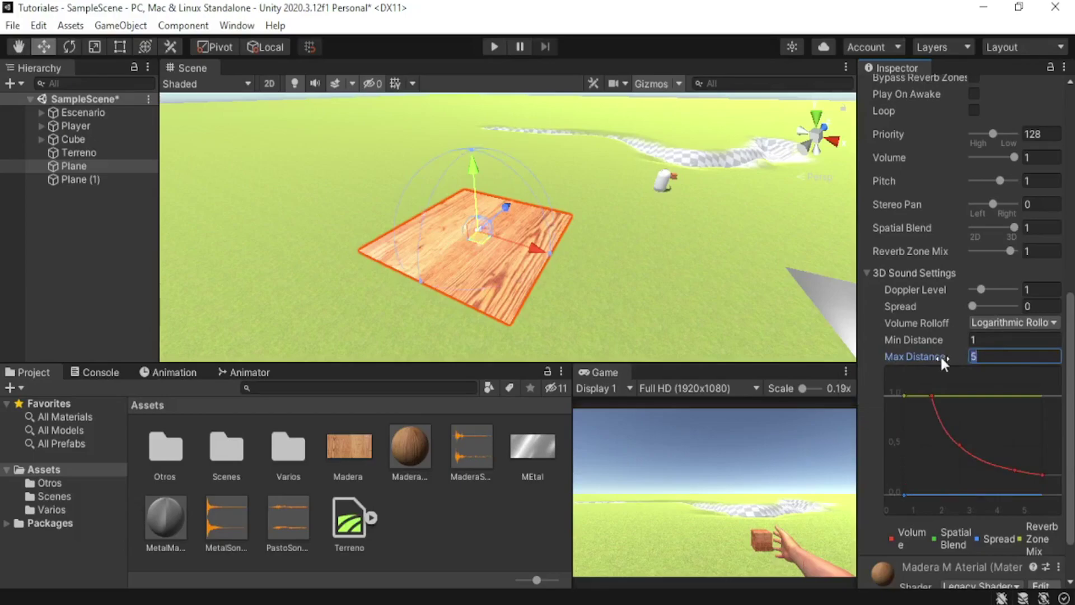
pyautogui.write('8')
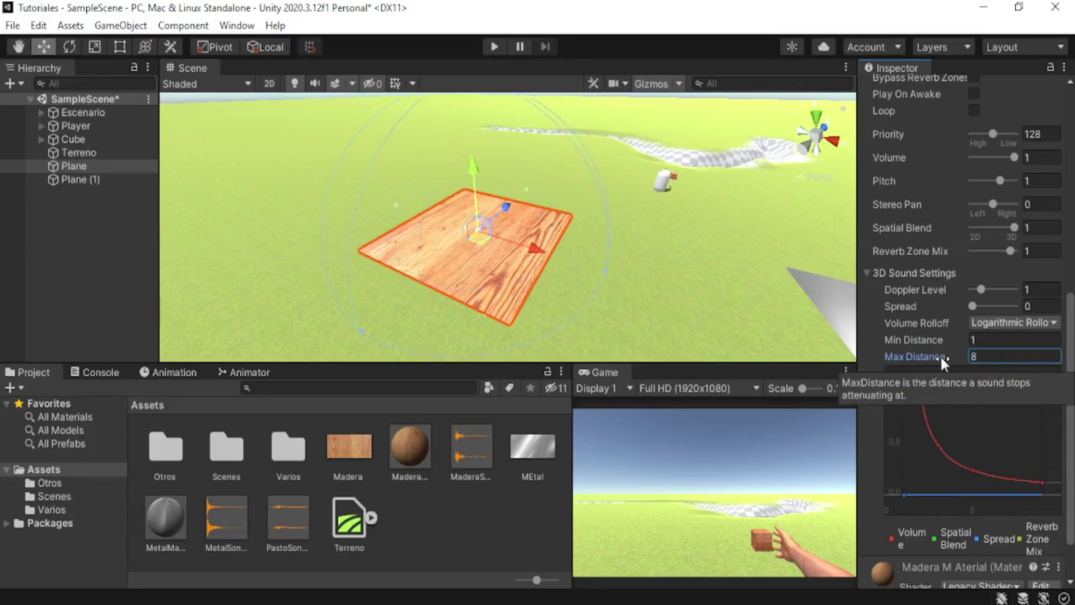
pyautogui.press('Return')
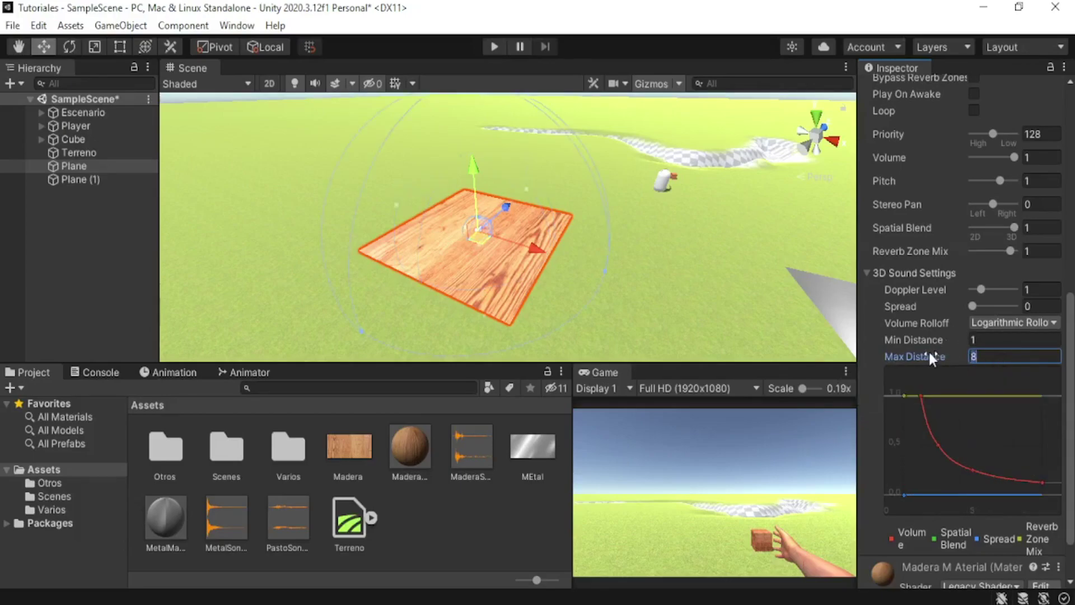
pyautogui.write('10')
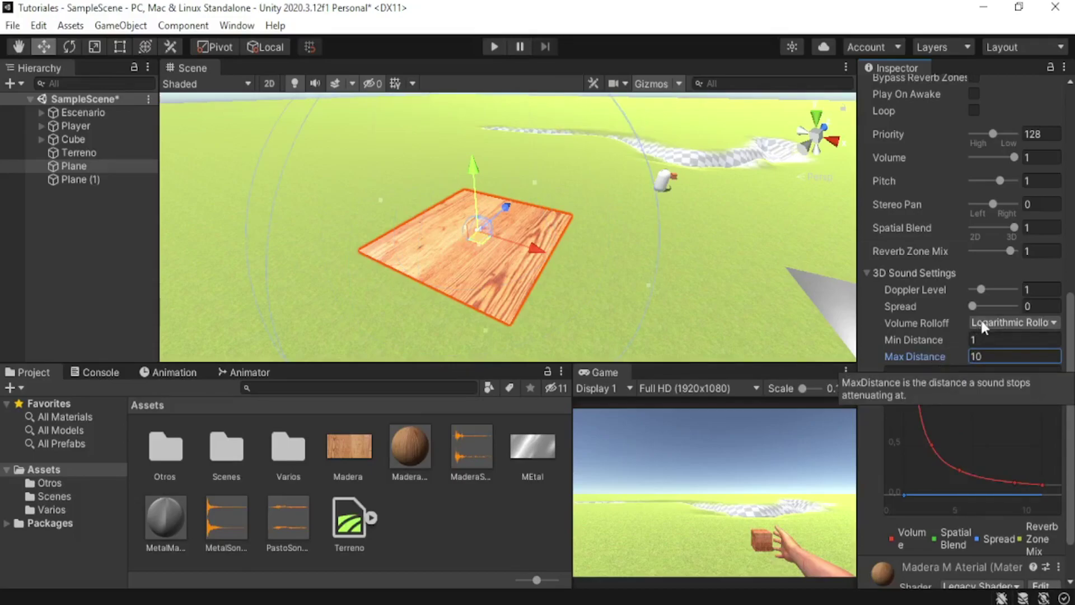
pyautogui.click(924, 341)
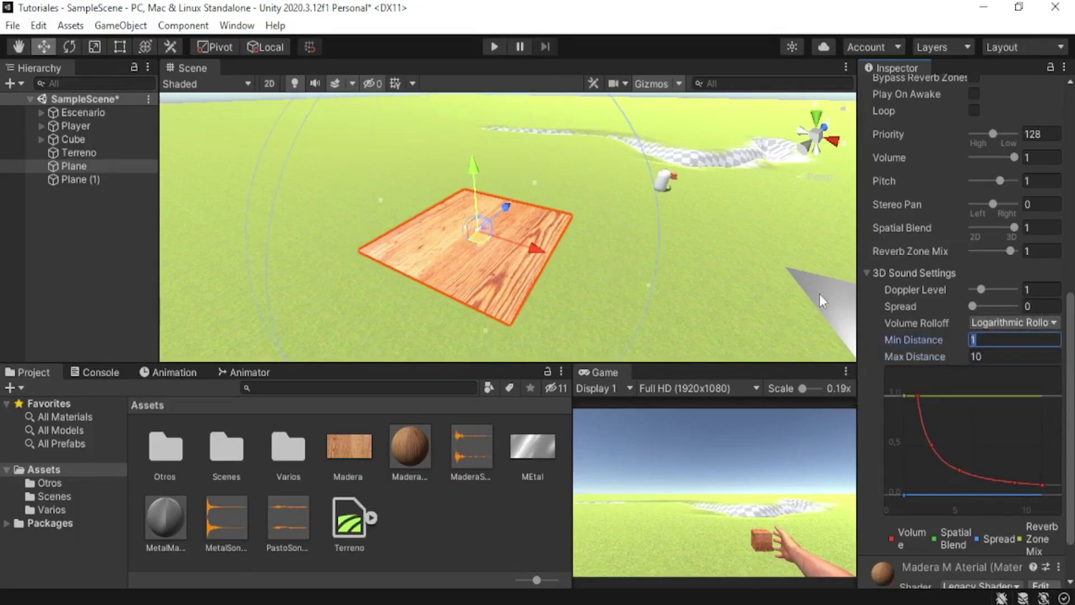
pyautogui.write('5')
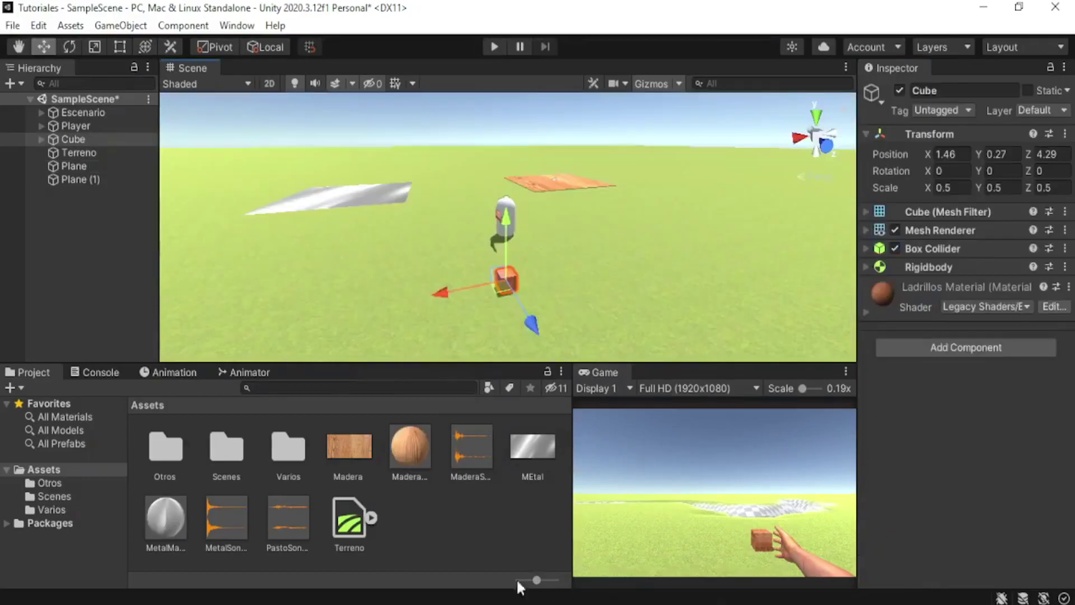
# Create a new C# script in the Assets folder named AudioImpacto.
pyautogui.rightClick(483, 533)
pyautogui.moveTo(560, 97)
pyautogui.click(771, 55)
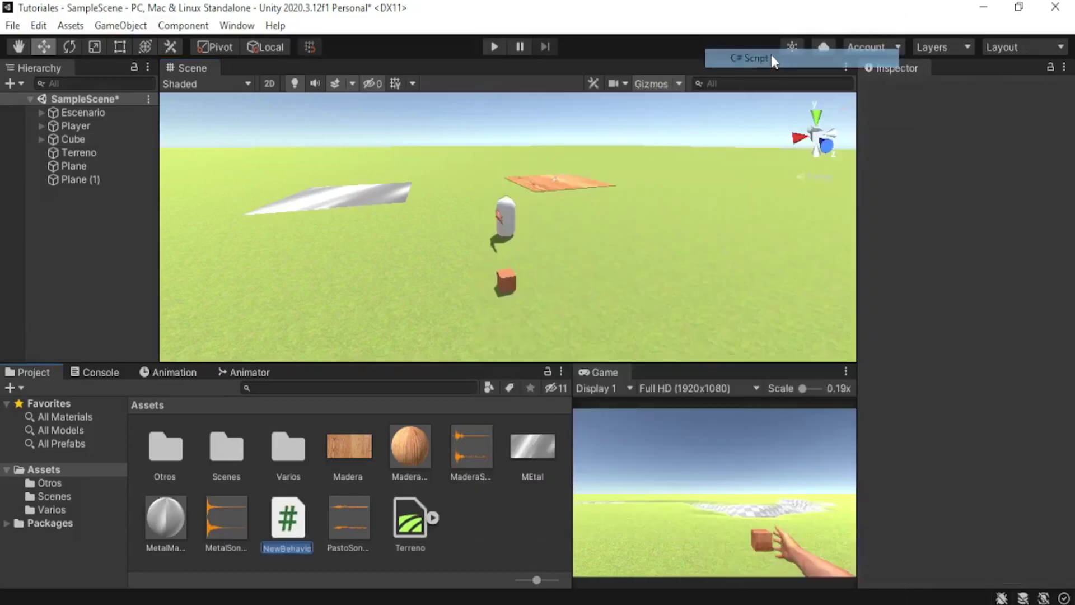
pyautogui.write('Audi')
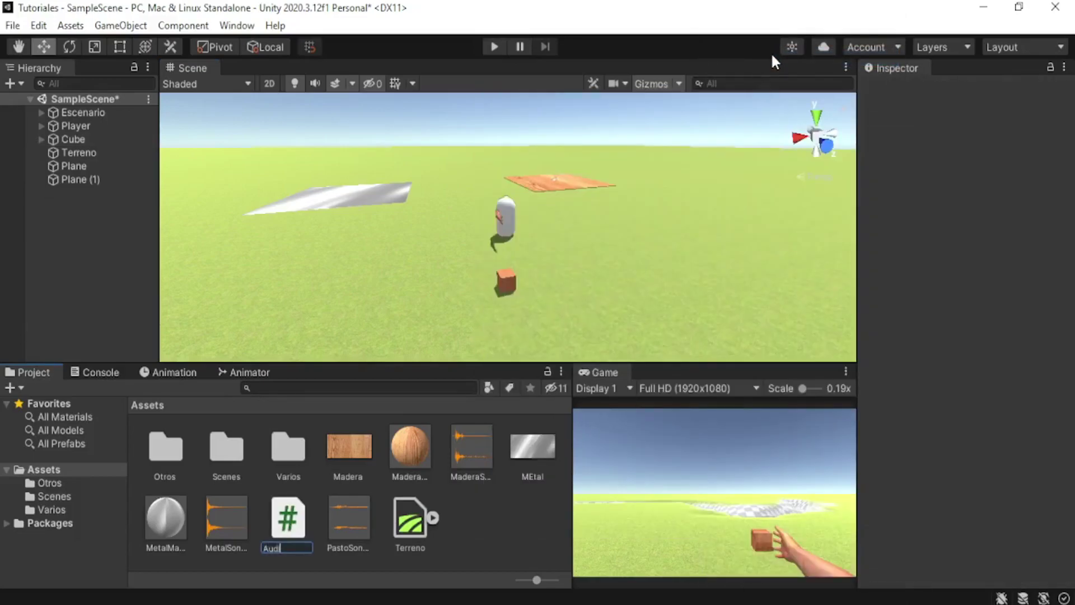
pyautogui.write('cto')
pyautogui.press('Return')
pyautogui.press('Return')
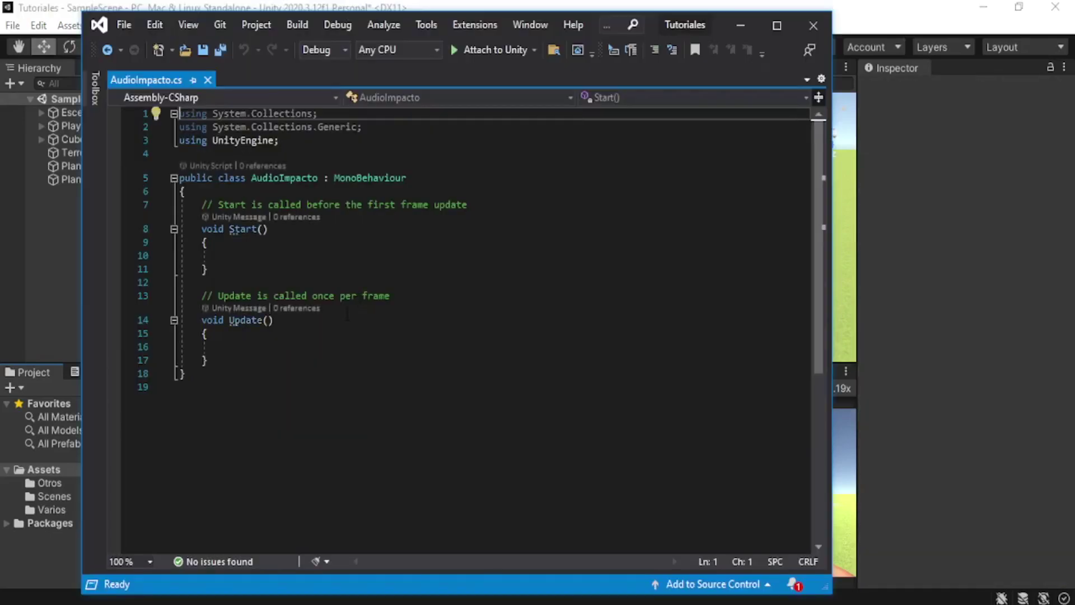
# Delete the default Start and Update methods from AudioImpacto.
pyautogui.moveTo(185, 197); pyautogui.dragTo(208, 367)
pyautogui.press('Delete')
pyautogui.press('Return')
# Declare the field 'public AudioSource audioGolpe;' in the class.
pyautogui.write('public aud')
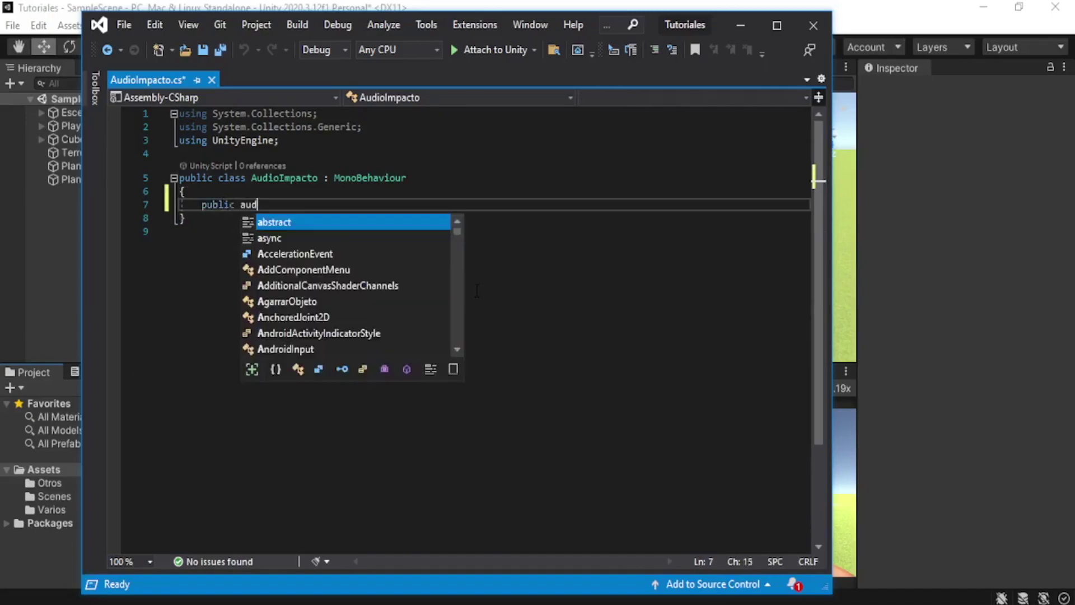
pyautogui.write('ii')
pyautogui.press('BackSpace')
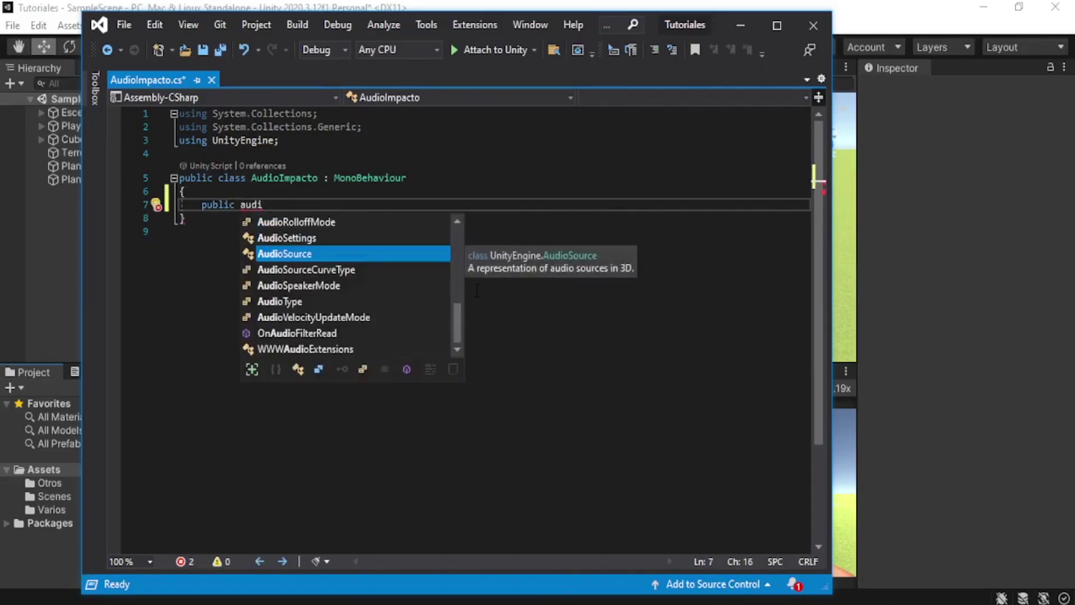
pyautogui.write('oso')
pyautogui.press('Tab')
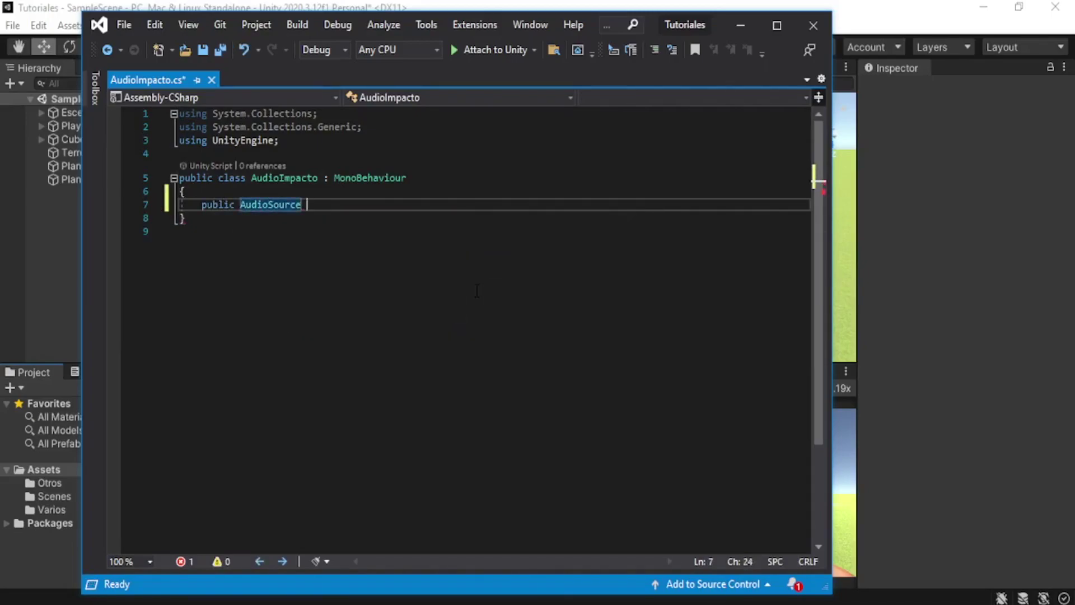
pyautogui.write('audio')
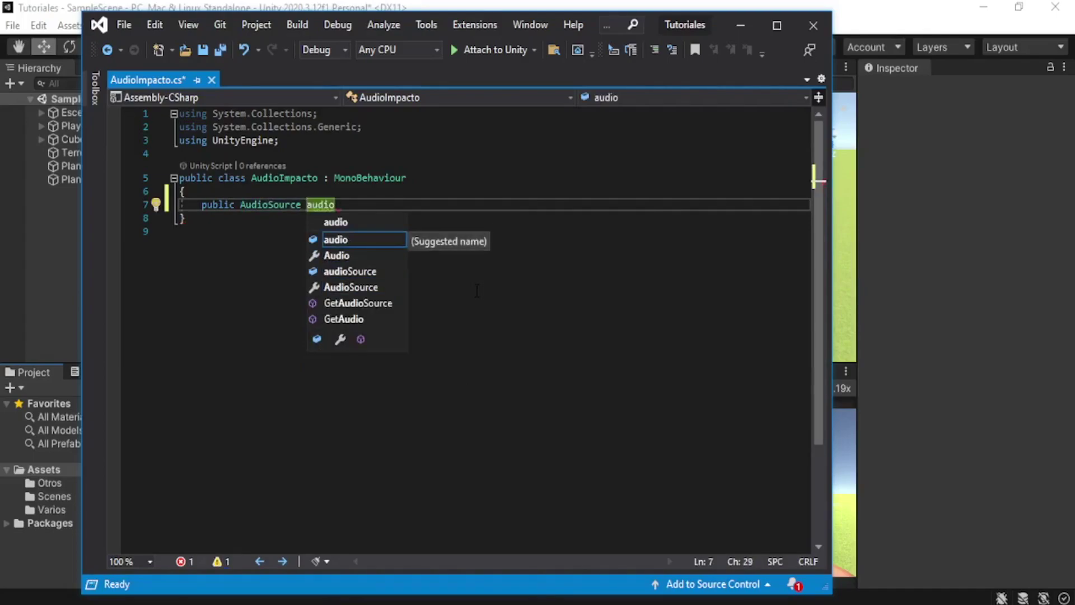
pyautogui.write('Golpe;')
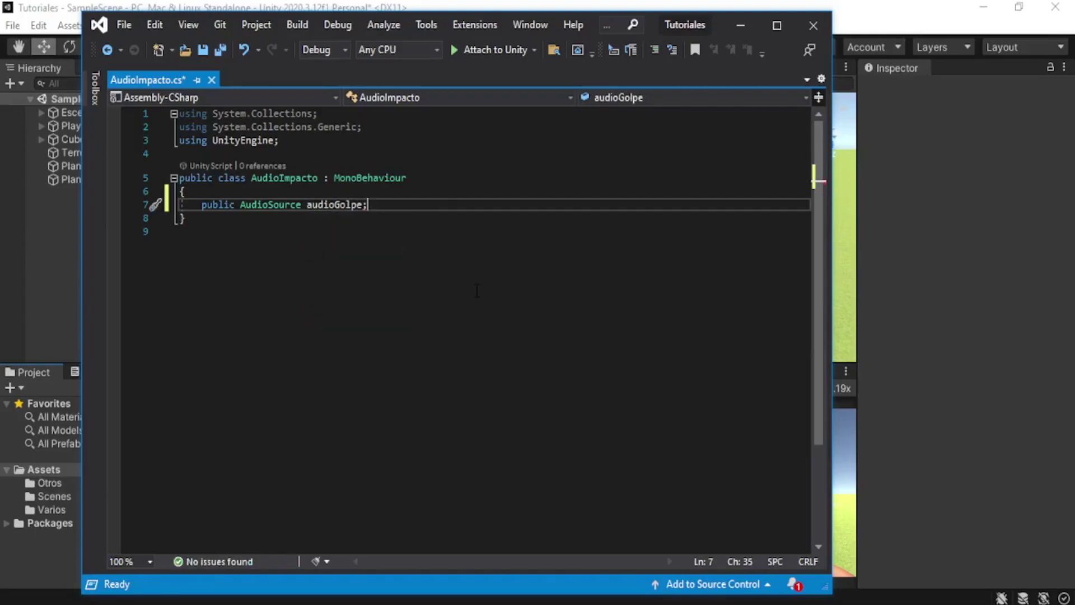
pyautogui.press('Return')
pyautogui.press('Return')
pyautogui.press('Return')
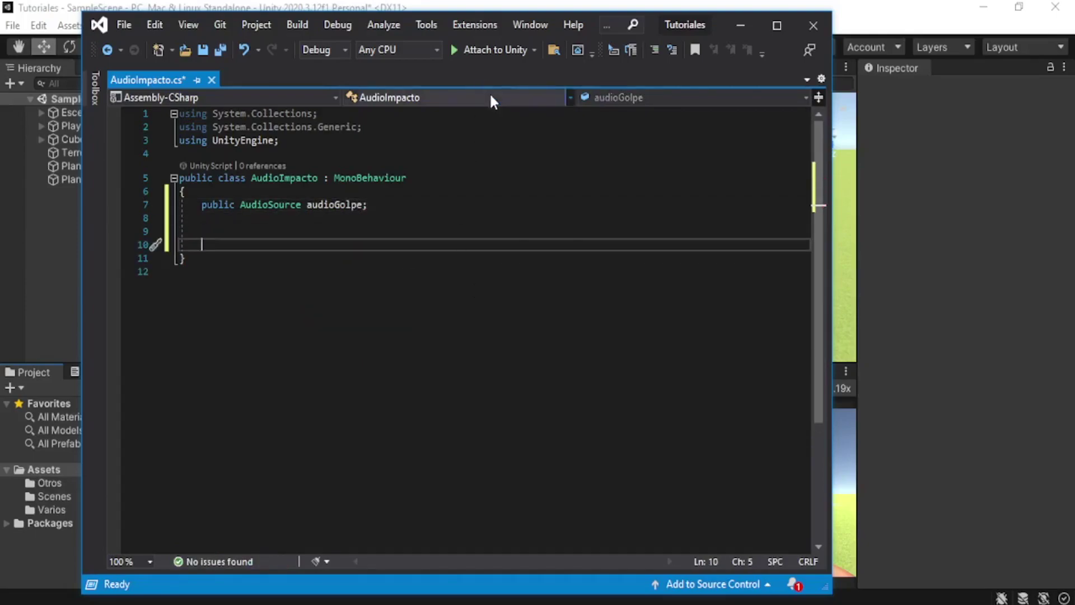
pyautogui.click(741, 25)
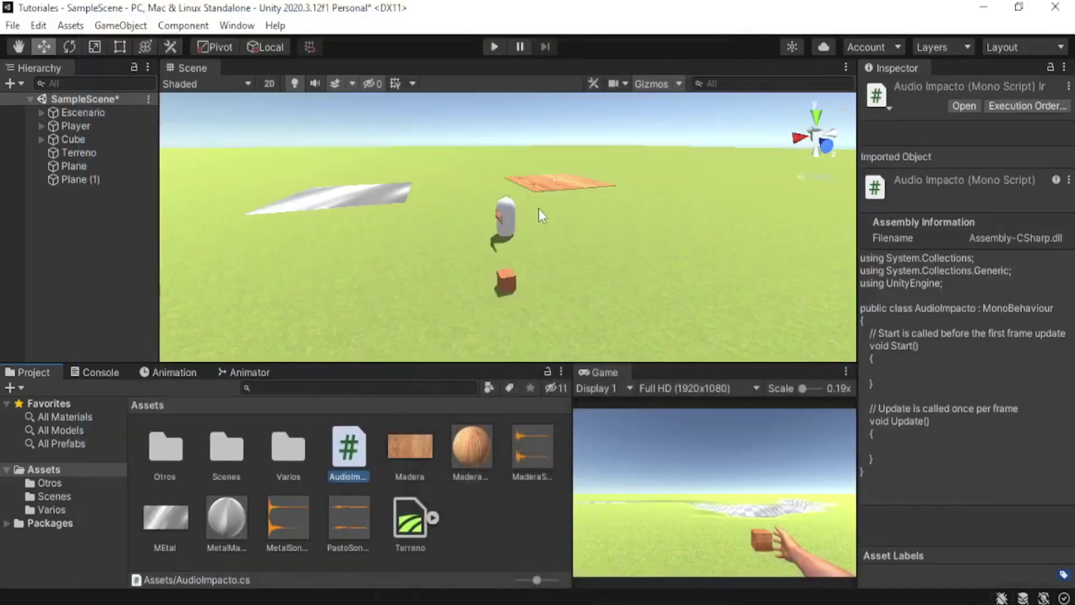
pyautogui.moveTo(539, 209)
pyautogui.mouseDown(button='right')
pyautogui.moveTo(394, 199)
pyautogui.moveTo(614, 201)
pyautogui.mouseUp(button='right')
pyautogui.click(431, 187)
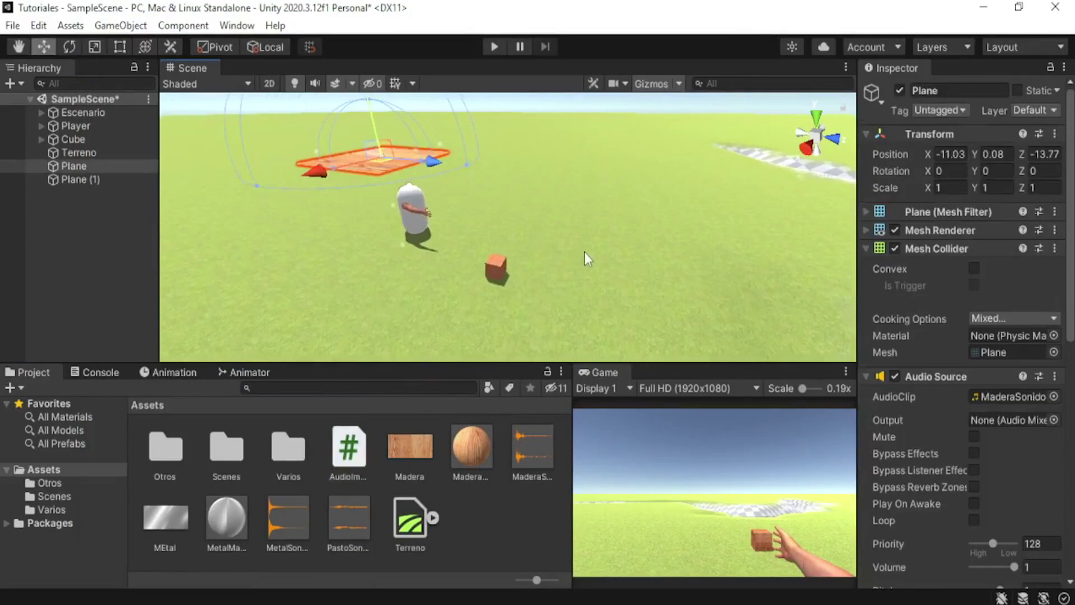
pyautogui.moveTo(469, 250)
pyautogui.mouseDown(button='right')
pyautogui.moveTo(443, 249)
pyautogui.moveTo(382, 182)
pyautogui.mouseUp(button='right')
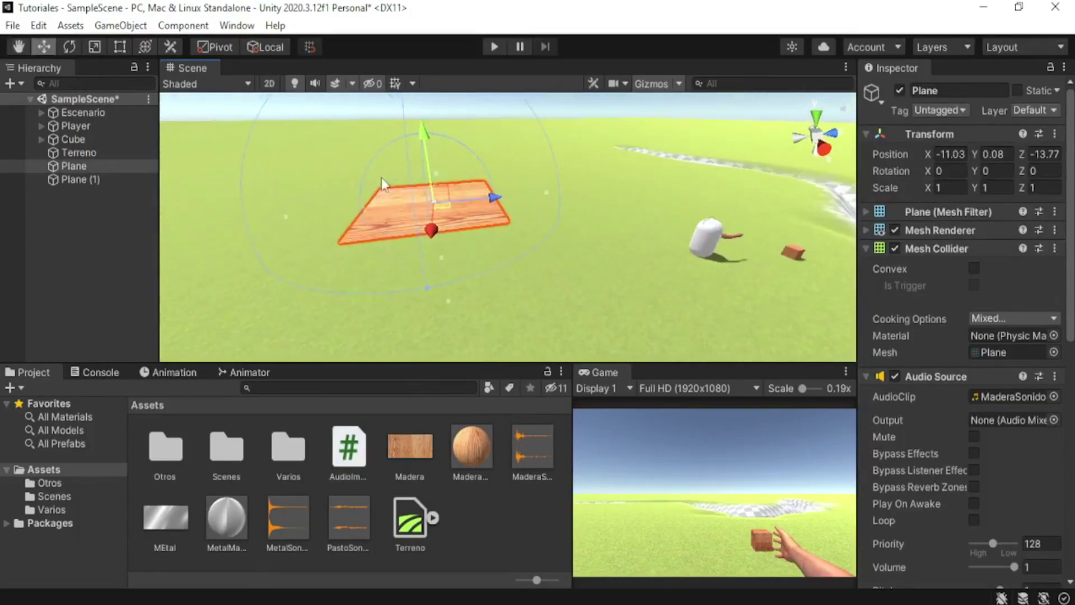
pyautogui.moveTo(491, 240); pyautogui.dragTo(588, 247, button='right')
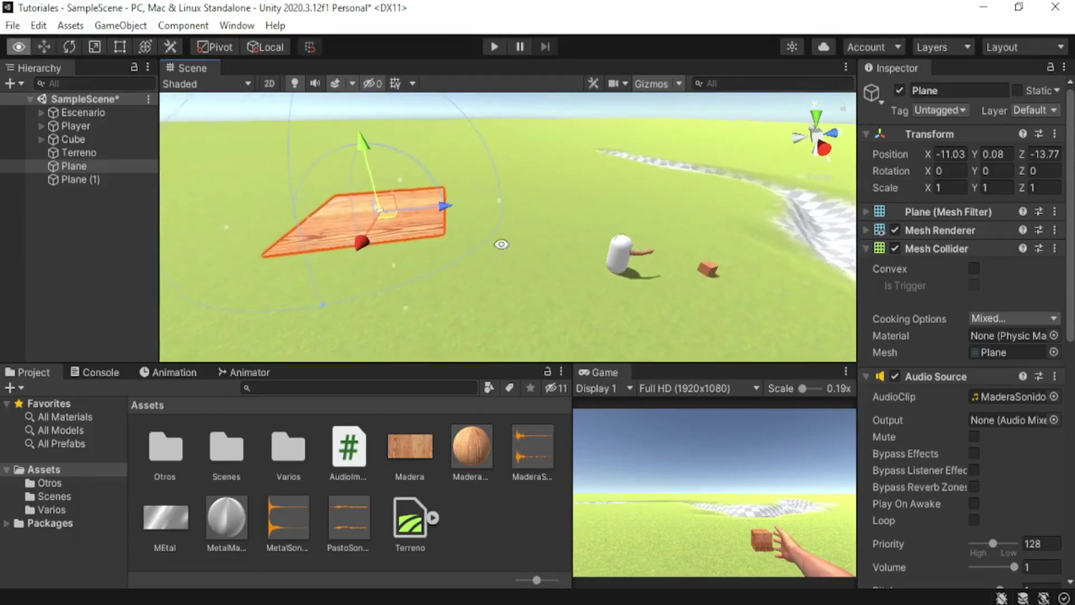
pyautogui.scroll(-3, 986, 419)
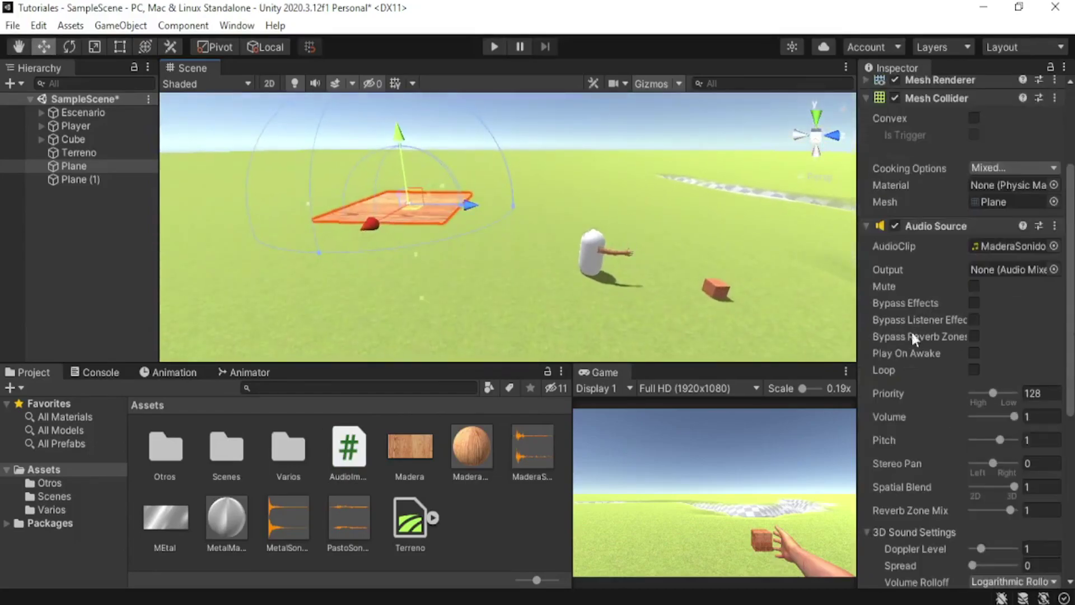
pyautogui.hotkey('alt', 'Tab')
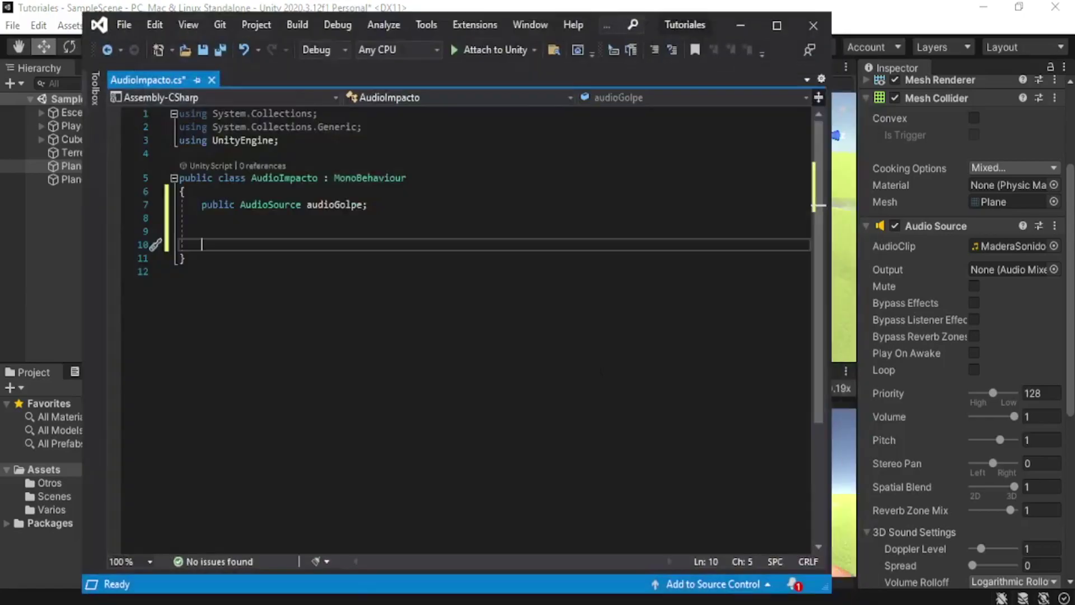
# Add an OnCollisionEnter method with an if checking collision.tag == "objeto".
pyautogui.write('void oncoll')
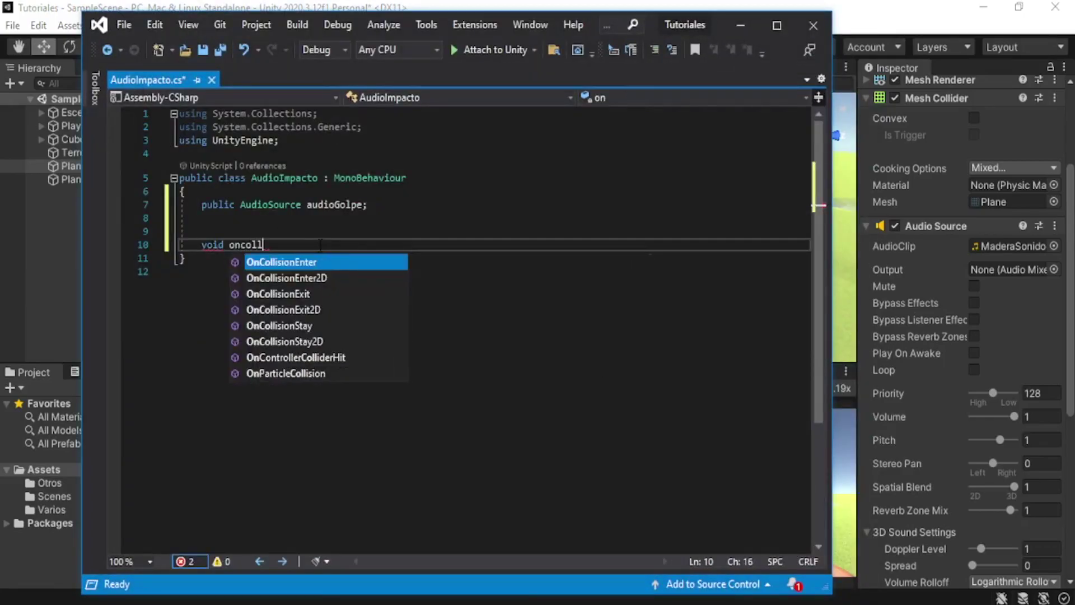
pyautogui.press('Tab')
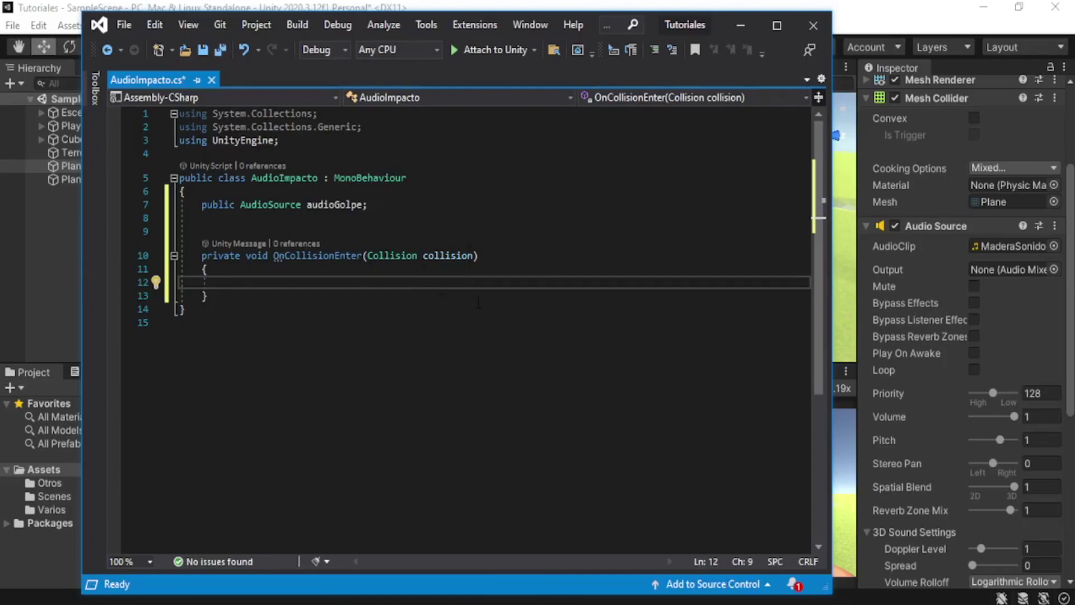
pyautogui.write('if')
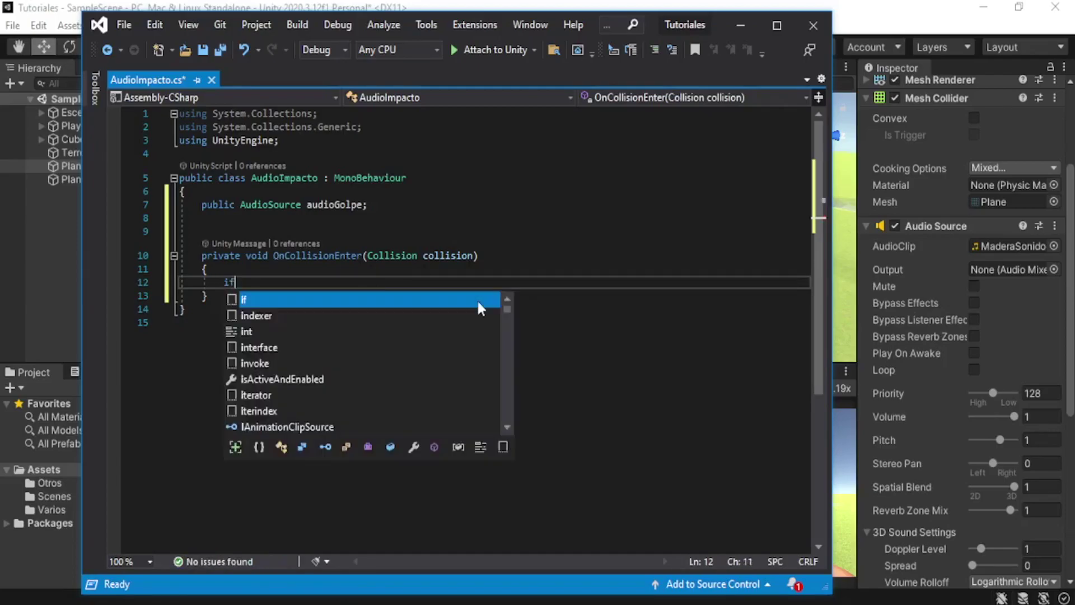
pyautogui.write('(c')
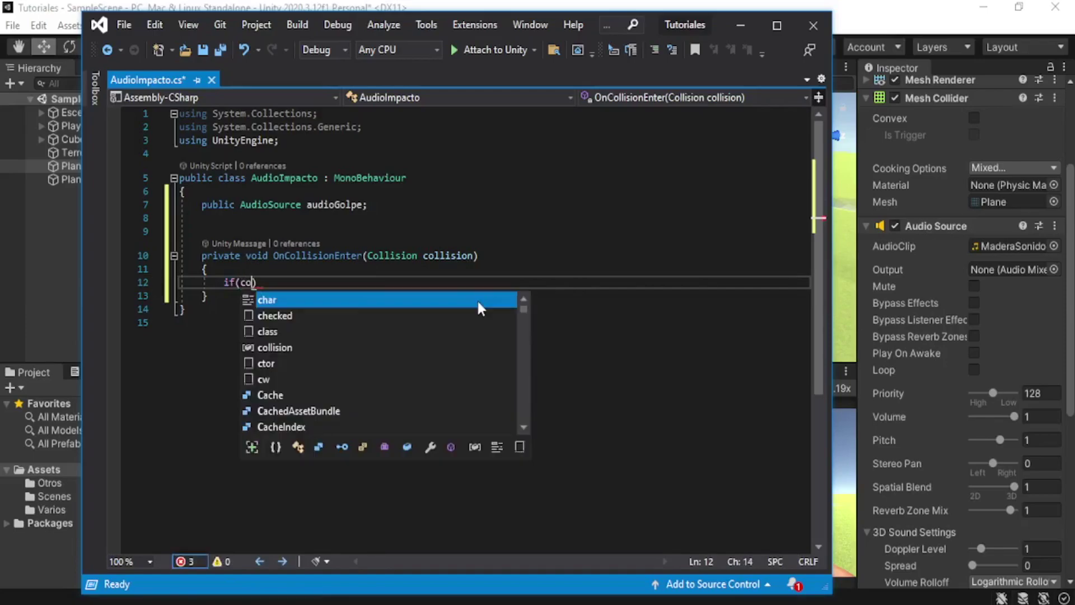
pyautogui.write('ollius')
pyautogui.press('BackSpace')
pyautogui.press('BackSpace')
pyautogui.write('si')
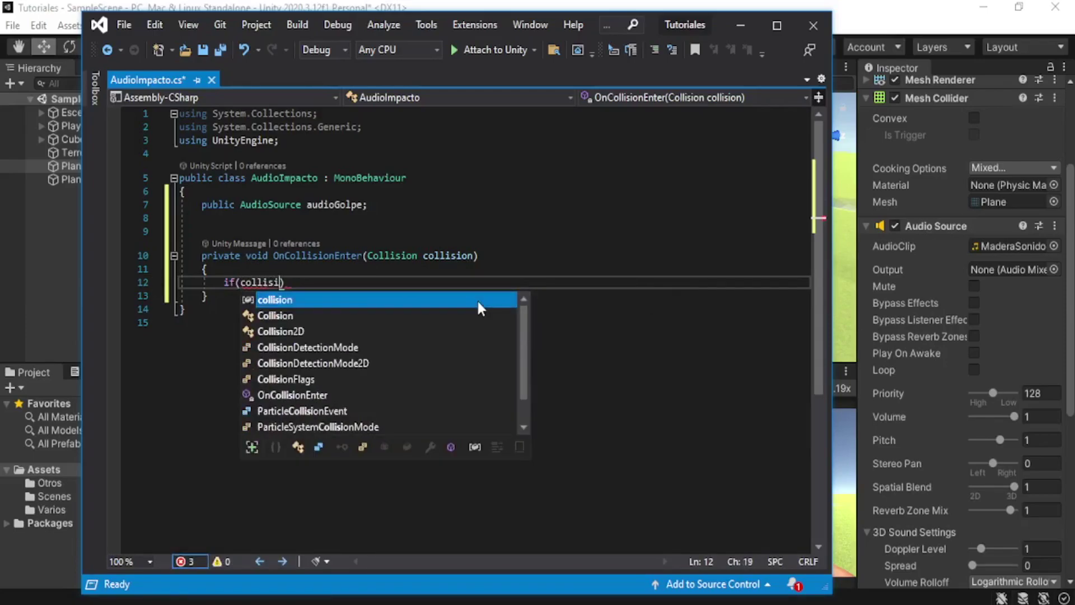
pyautogui.press('Tab')
pyautogui.write('.tag')
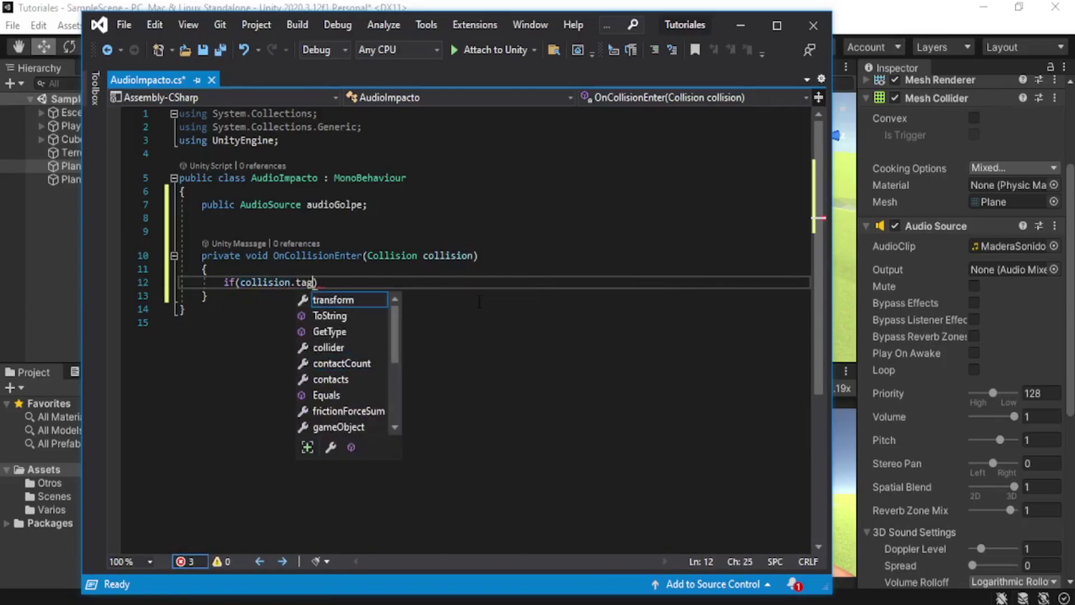
pyautogui.write('=="')
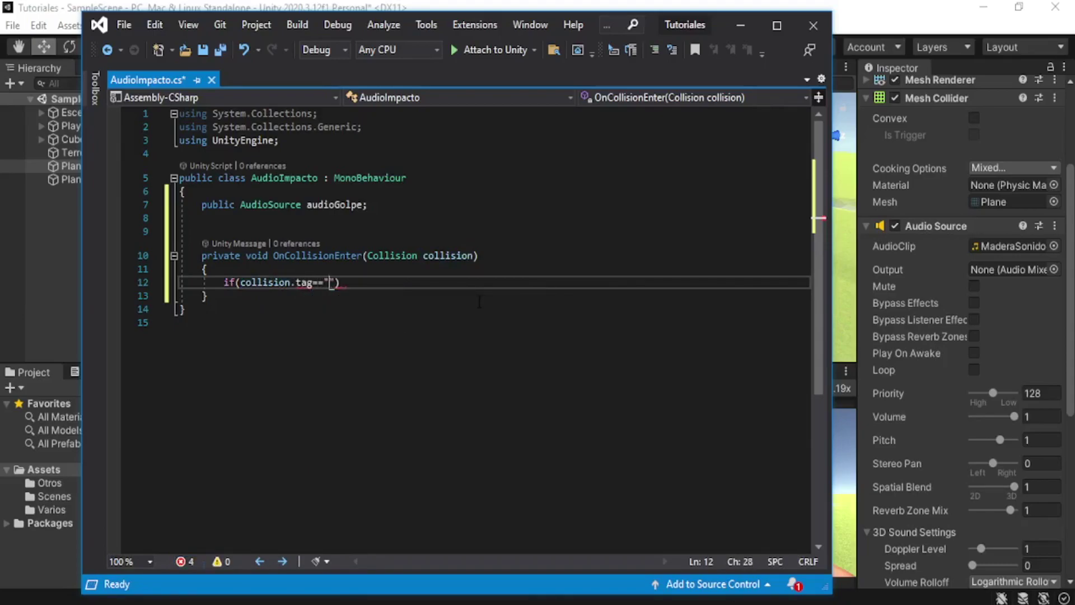
pyautogui.write('objeto')
pyautogui.press('End')
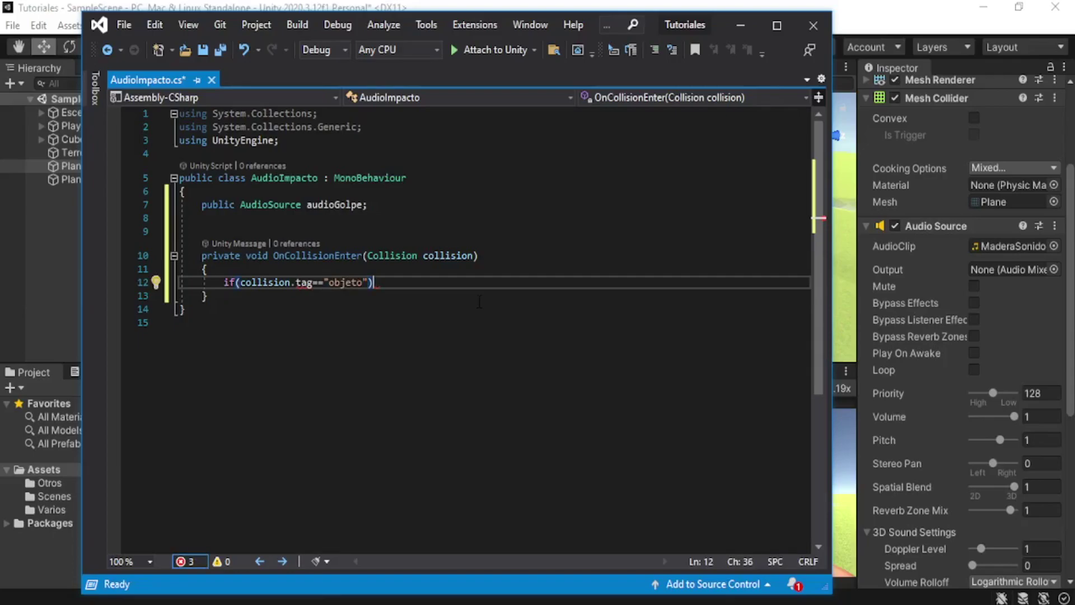
pyautogui.press('Return')
pyautogui.write('{')
pyautogui.press('Return')
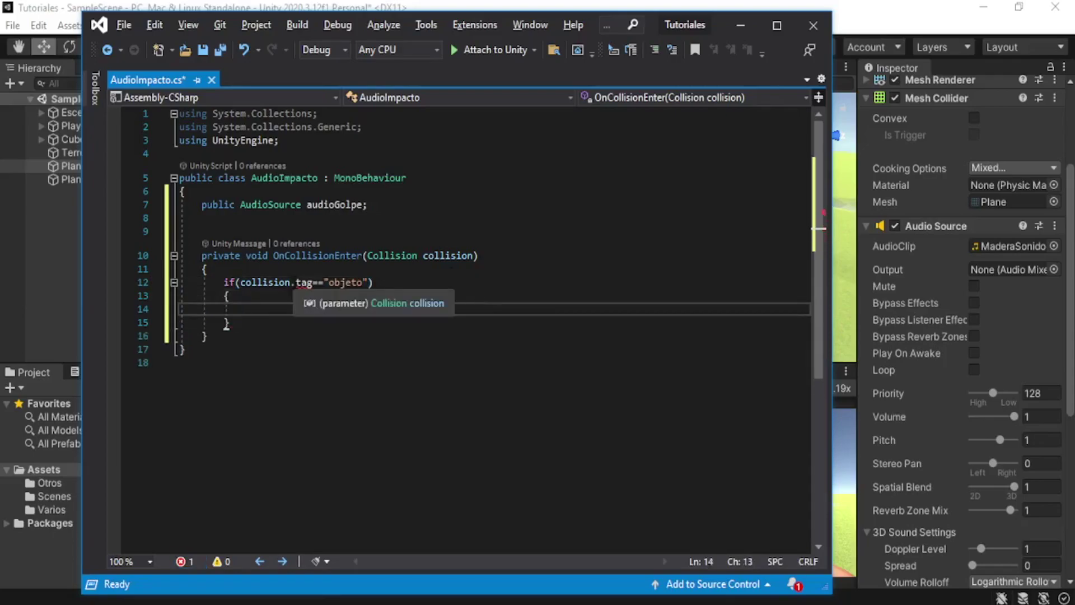
# Change the condition to compare collision.gameObject.tag.
pyautogui.click(292, 282)
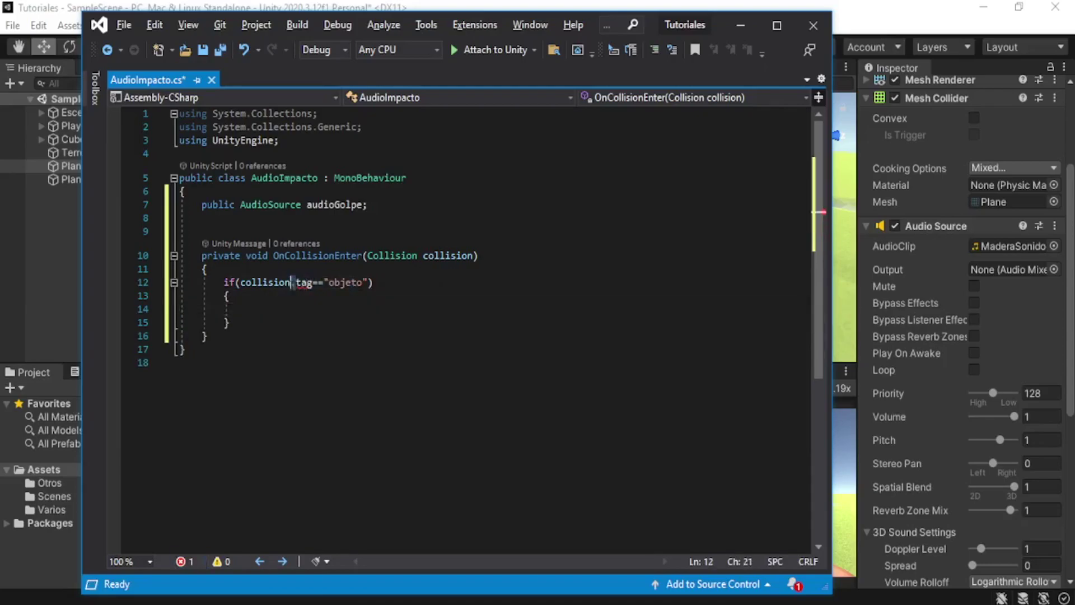
pyautogui.click(308, 283)
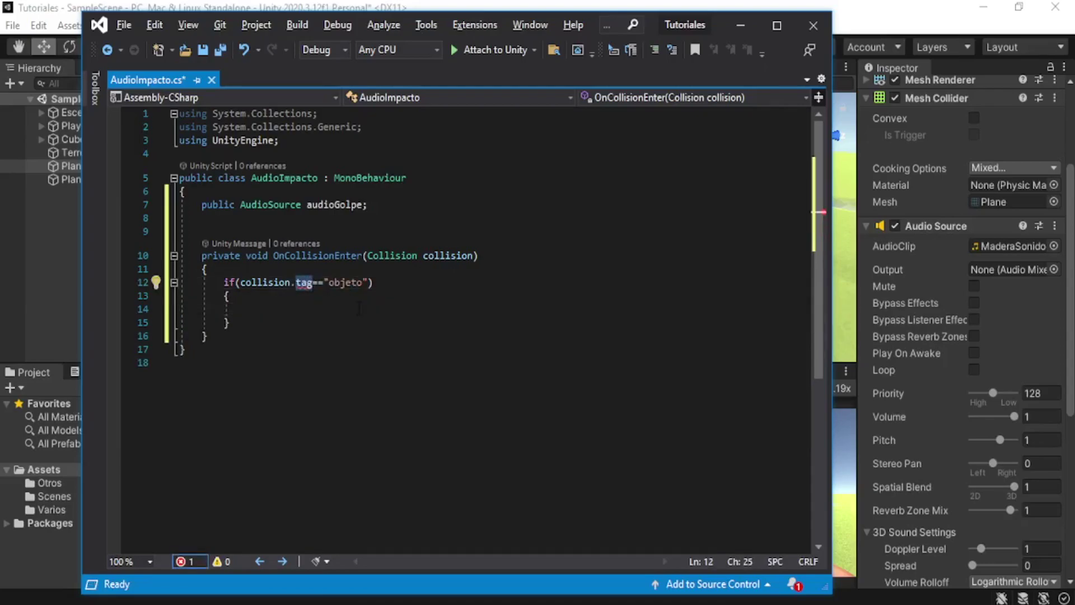
pyautogui.write('ga')
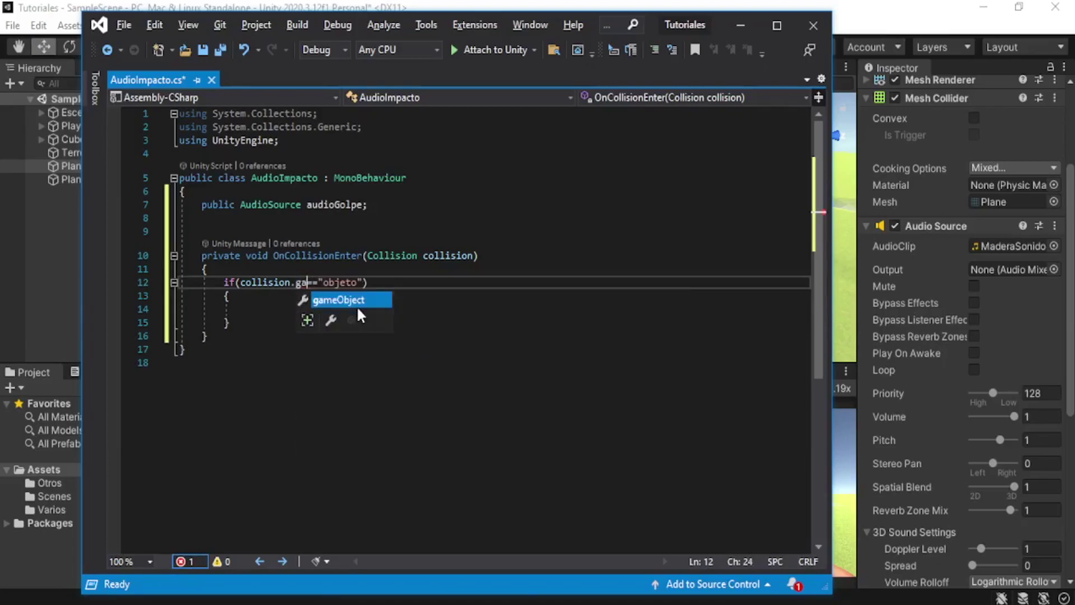
pyautogui.press('Tab')
pyautogui.write('.tag')
pyautogui.press('Escape')
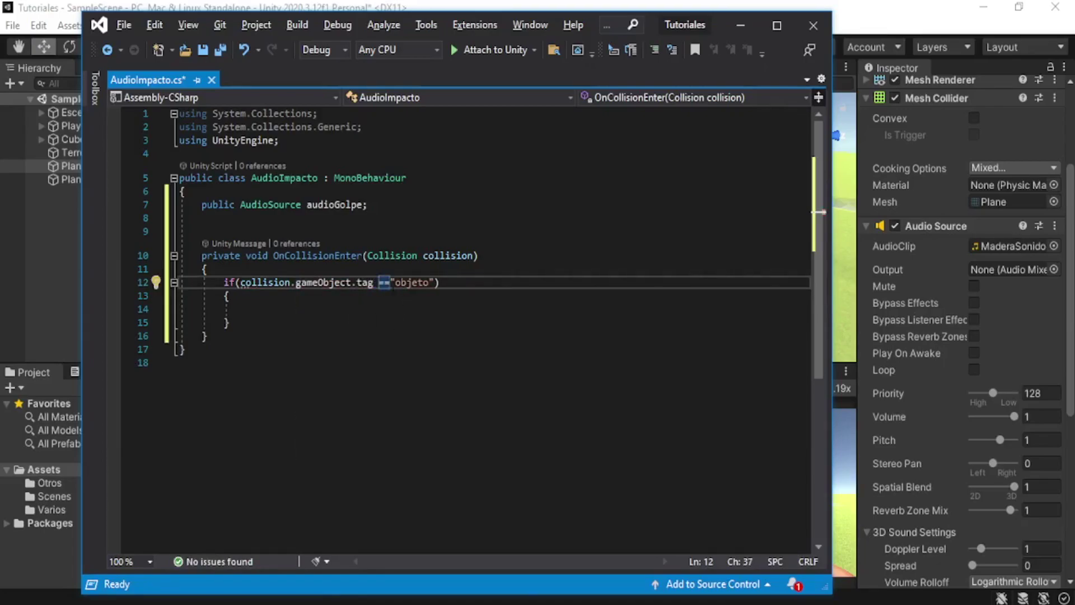
# Add Debug.Log("FUNCIONA") inside the if block and save the script.
pyautogui.click(316, 349)
pyautogui.click(317, 310)
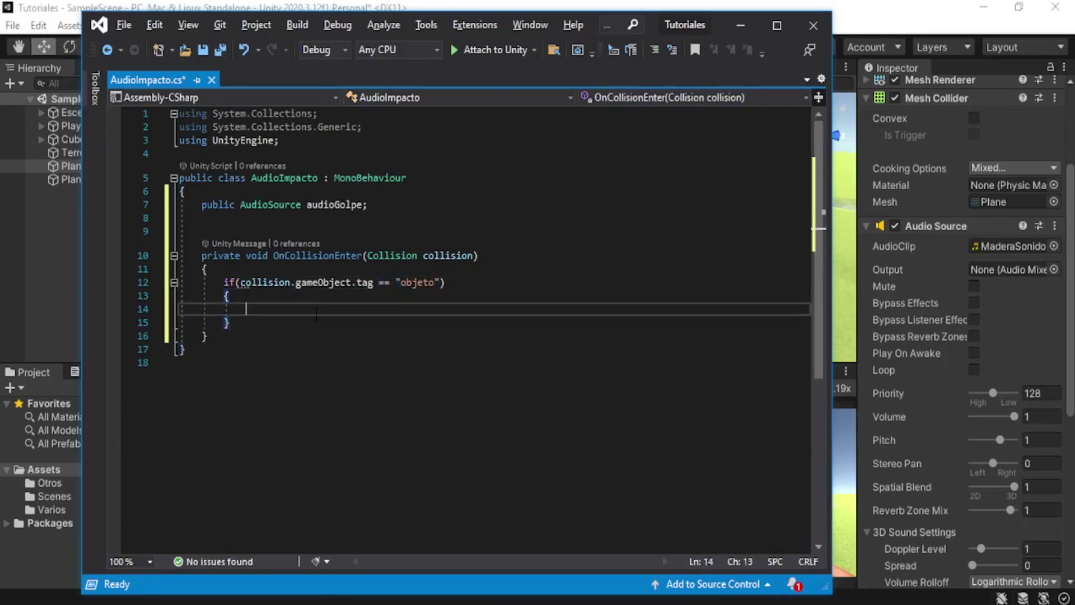
pyautogui.write('Debug.')
pyautogui.press('BackSpace')
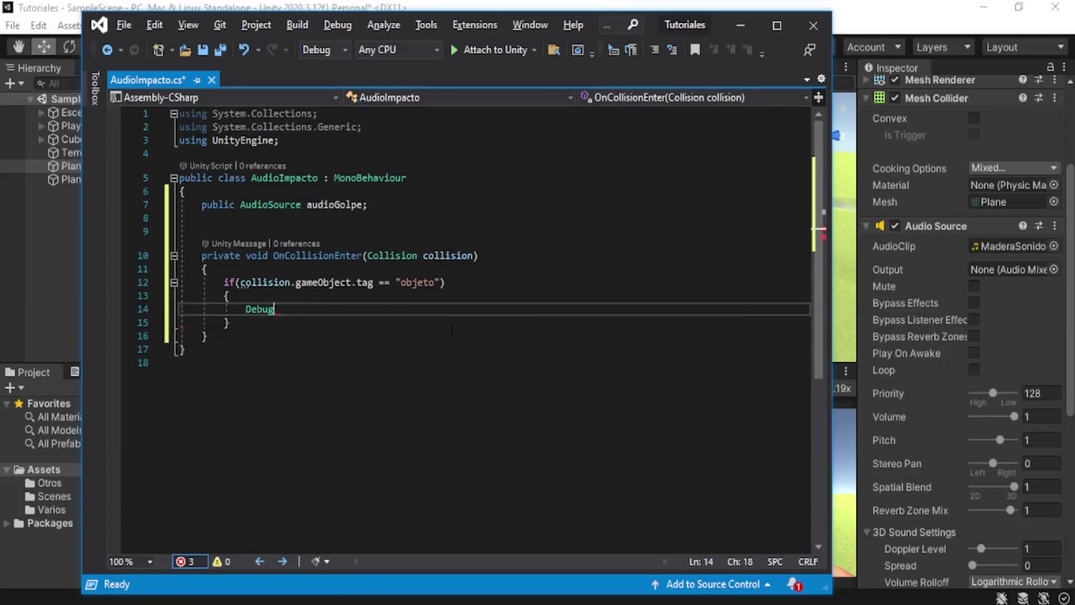
pyautogui.write('(')
pyautogui.press('BackSpace')
pyautogui.write('.Log("F')
pyautogui.press('BackSpace')
pyautogui.write('UNCIONA')
pyautogui.hotkey('ctrl', 's')
pyautogui.click(741, 24)
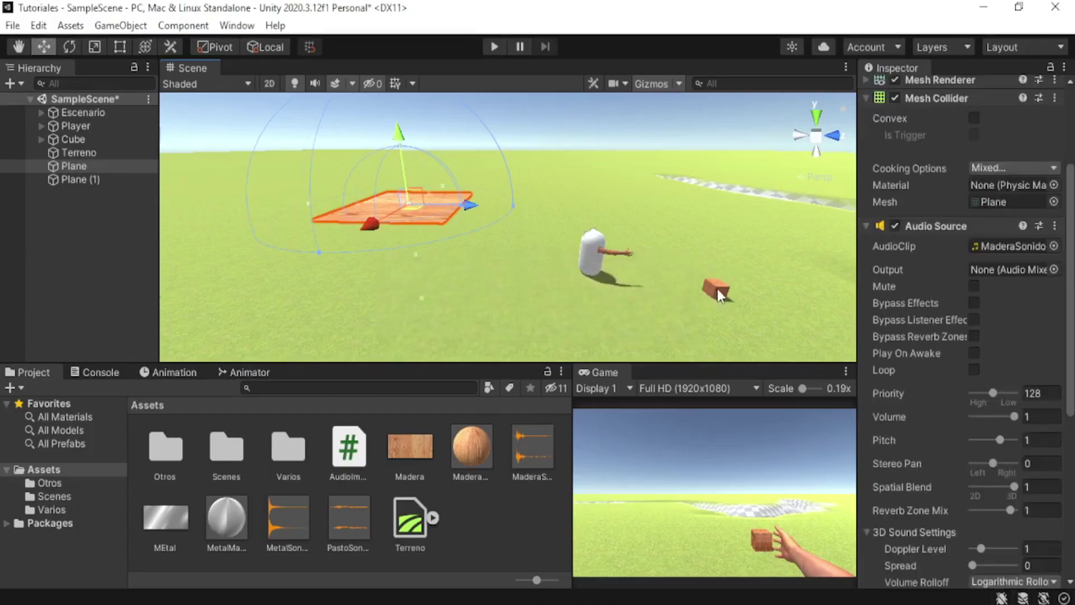
# Add a new objeto tag and remove the recursos tag.
pyautogui.click(718, 288)
pyautogui.click(958, 110)
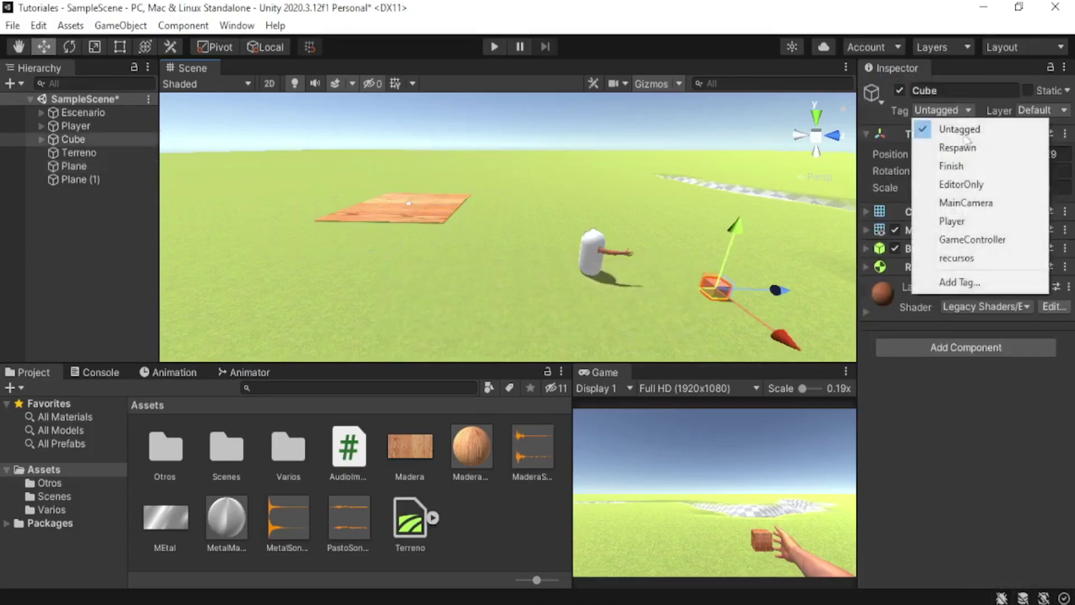
pyautogui.click(969, 287)
pyautogui.click(1031, 168)
pyautogui.write('ob')
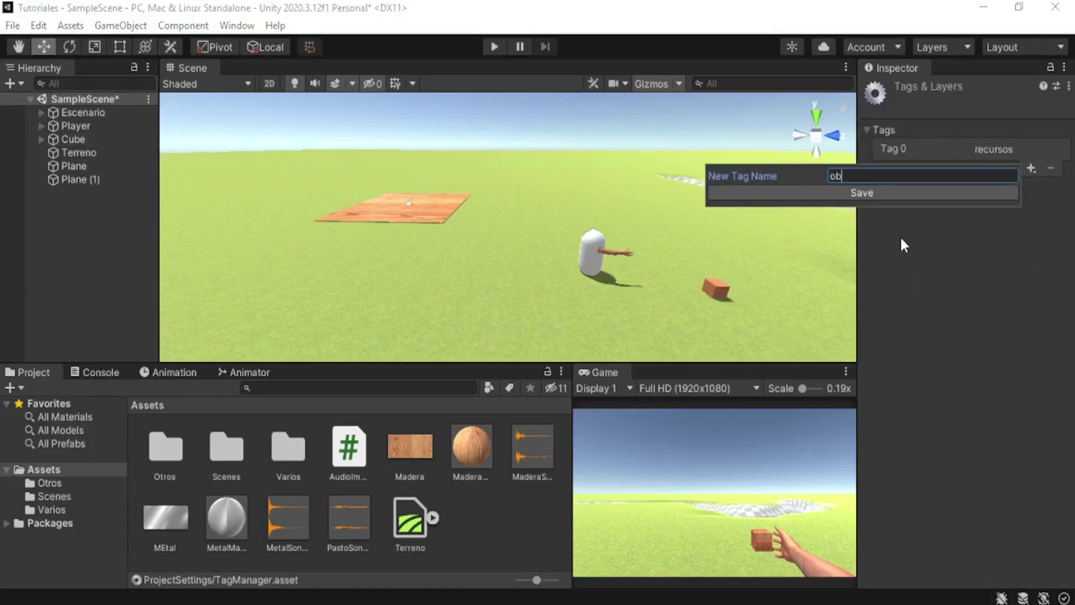
pyautogui.write('cesped')
pyautogui.press('Return')
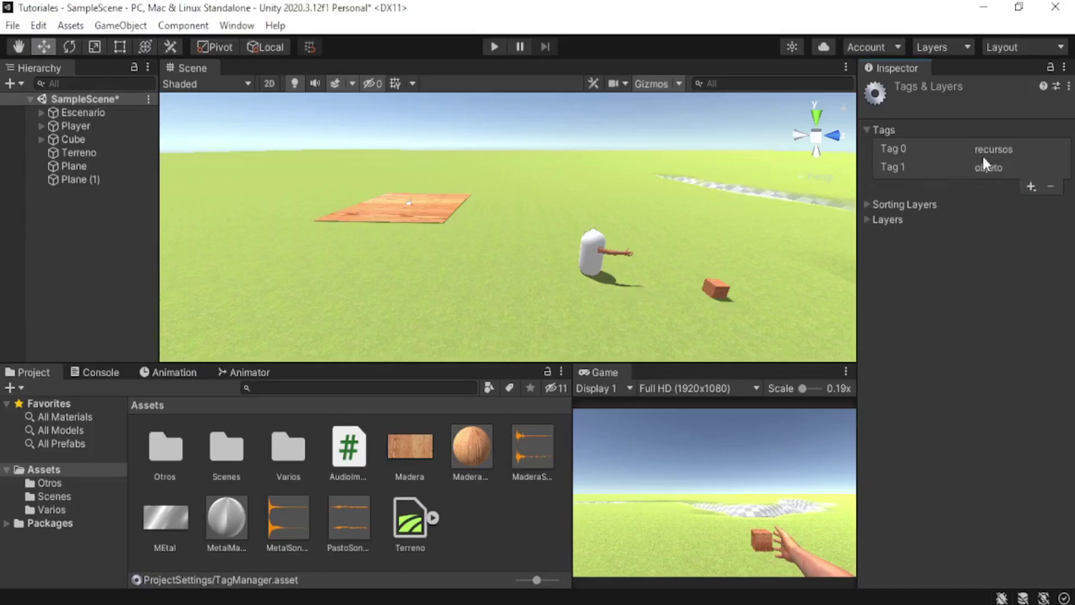
pyautogui.click(983, 155)
pyautogui.click(1050, 186)
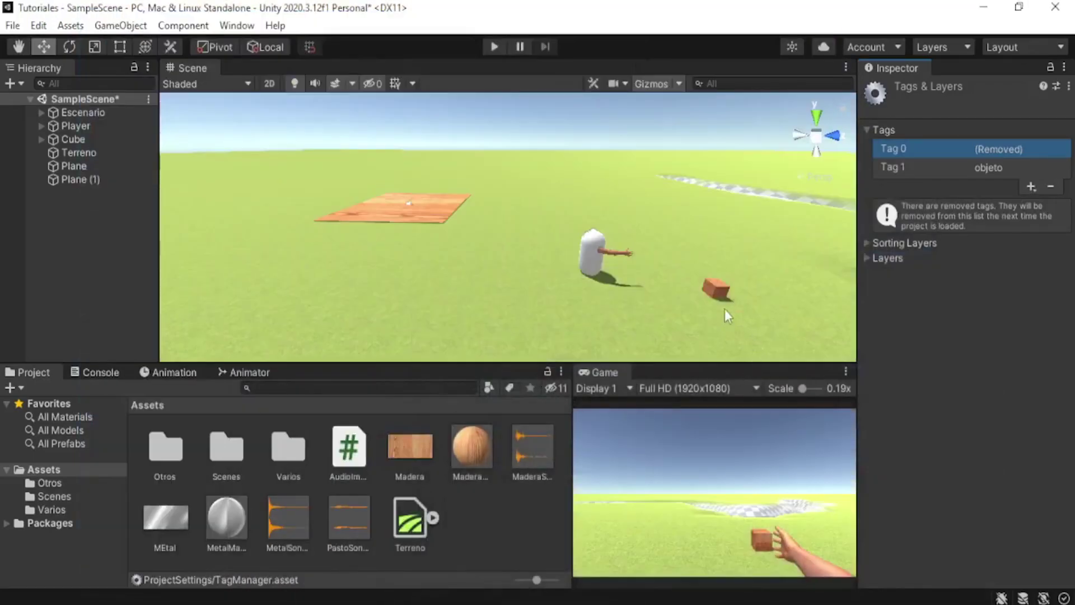
# Tag the Cube as objeto and start Play mode.
pyautogui.click(715, 284)
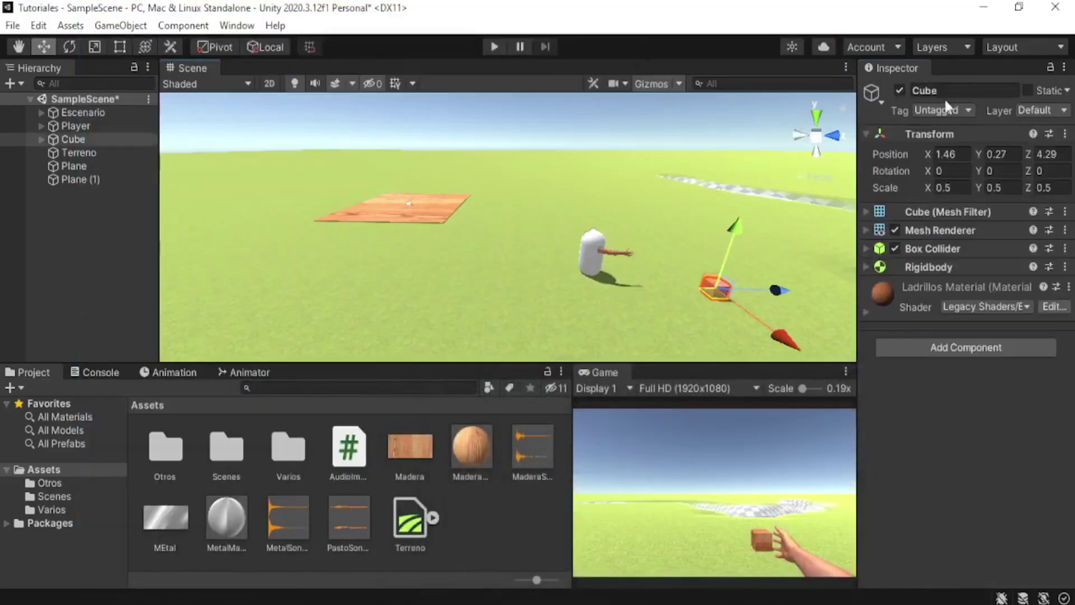
pyautogui.click(943, 110)
pyautogui.click(936, 258)
pyautogui.click(122, 232)
pyautogui.click(492, 48)
pyautogui.click(716, 287)
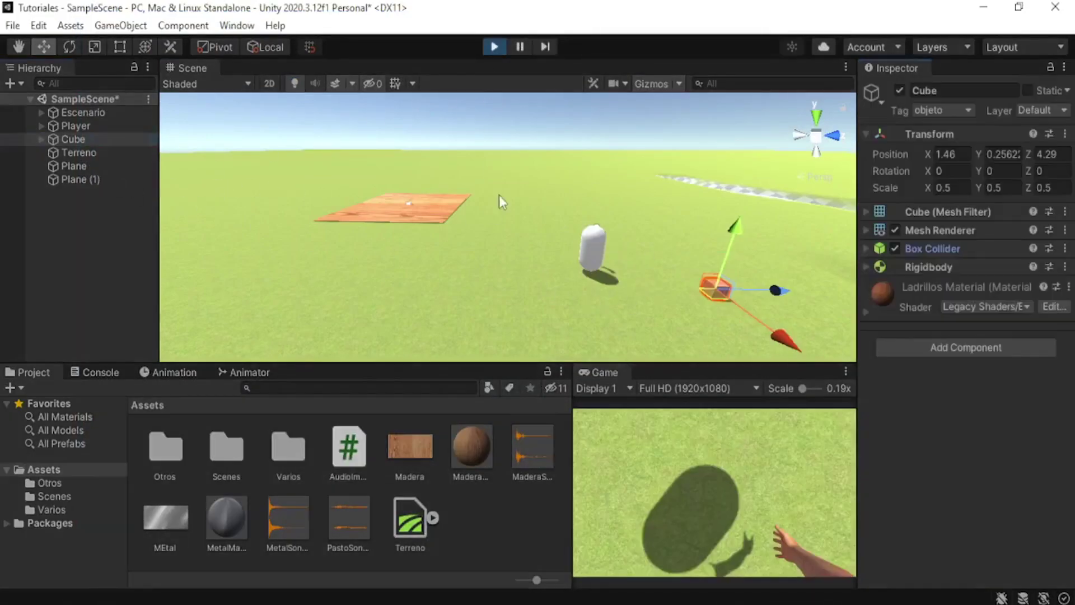
# Walk to the cube, pick it up and drop it onto the wooden plane.
pyautogui.click(717, 499)
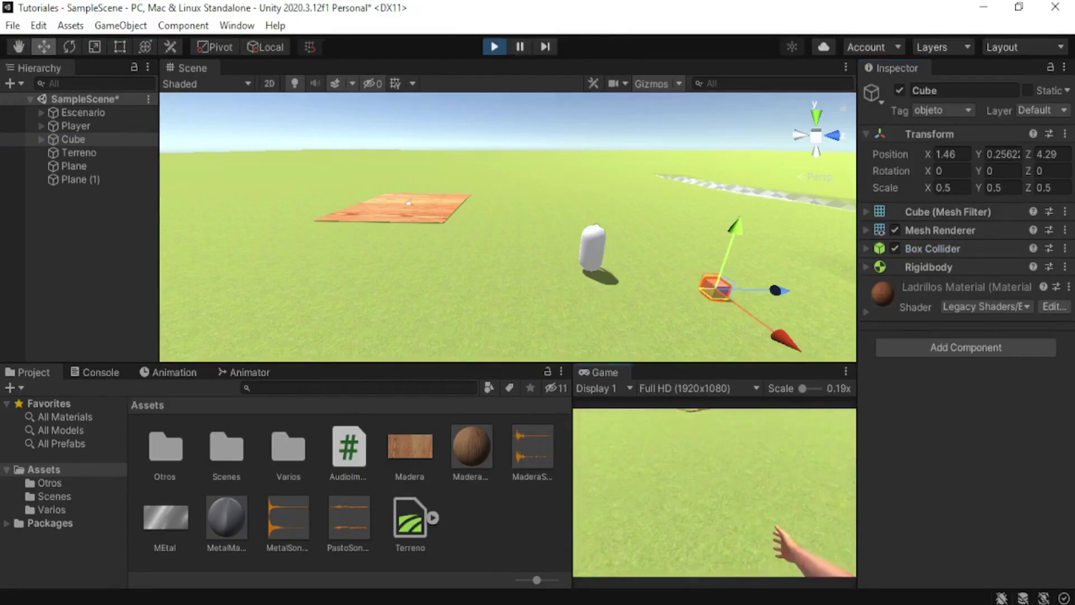
pyautogui.press('w')
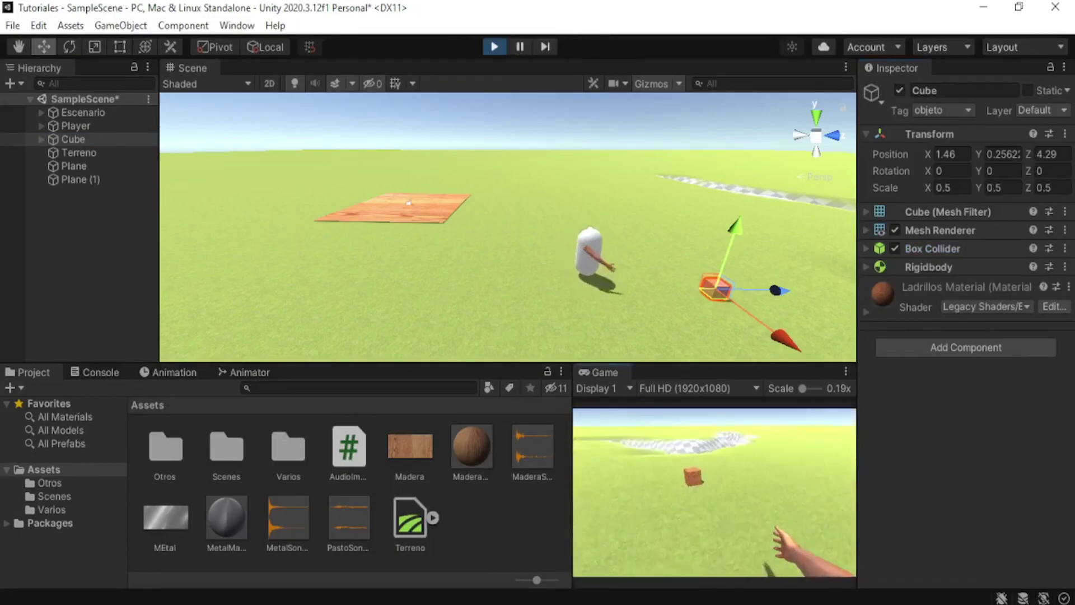
pyautogui.press('e')
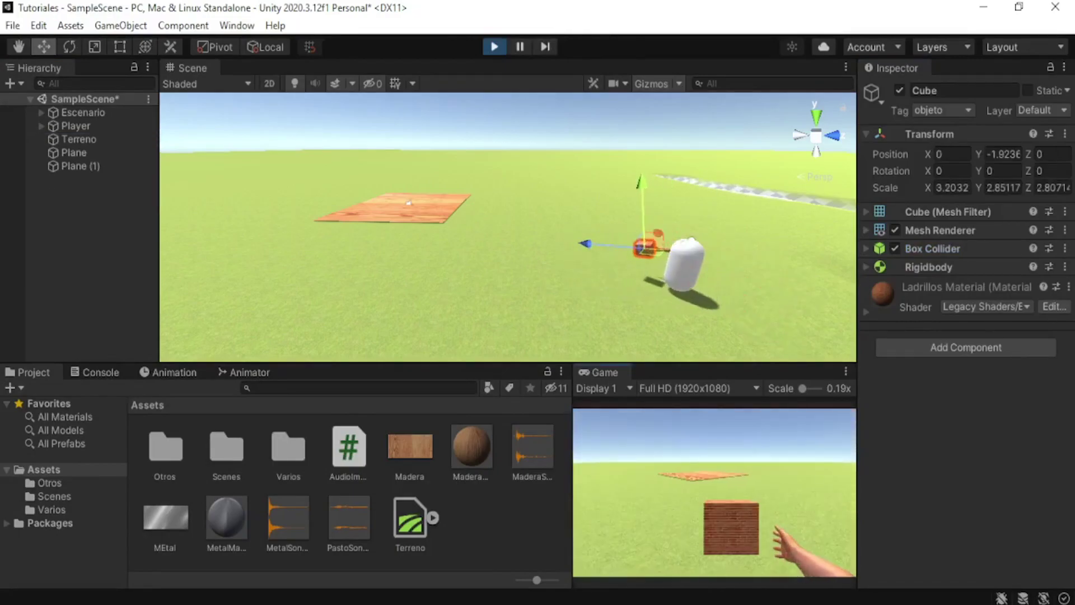
pyautogui.press('w')
pyautogui.press('w')
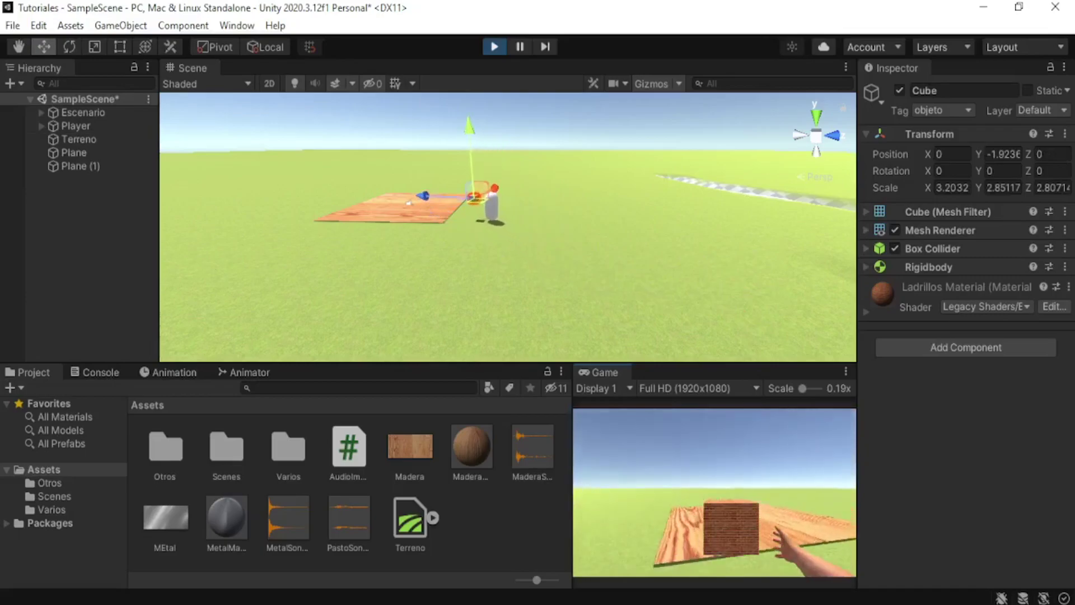
pyautogui.press('e')
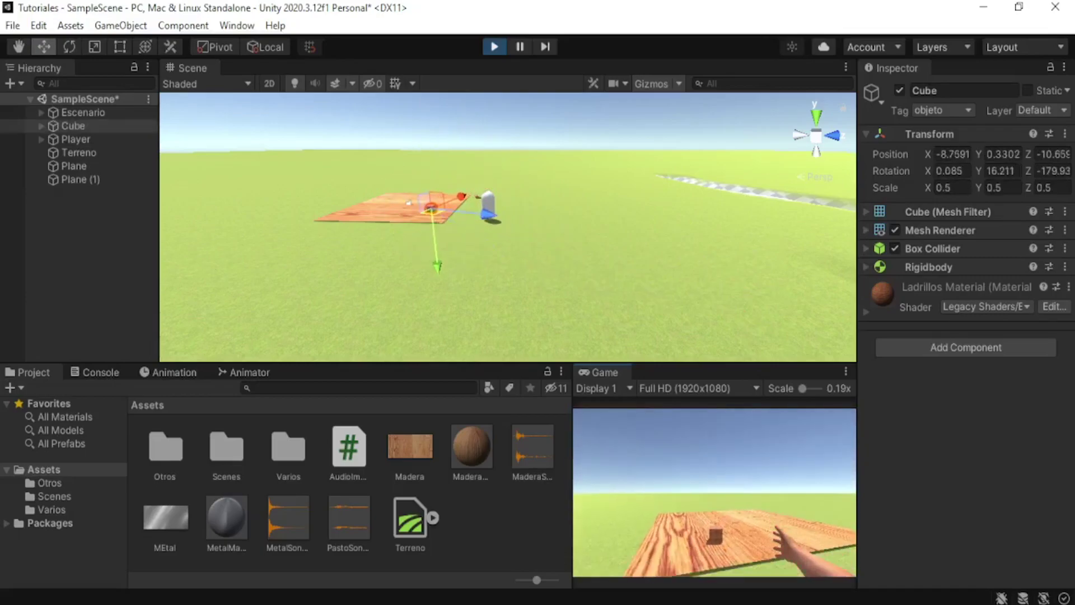
pyautogui.press('Escape')
# Check the Console, stop Play mode and go back to the project assets.
pyautogui.click(104, 372)
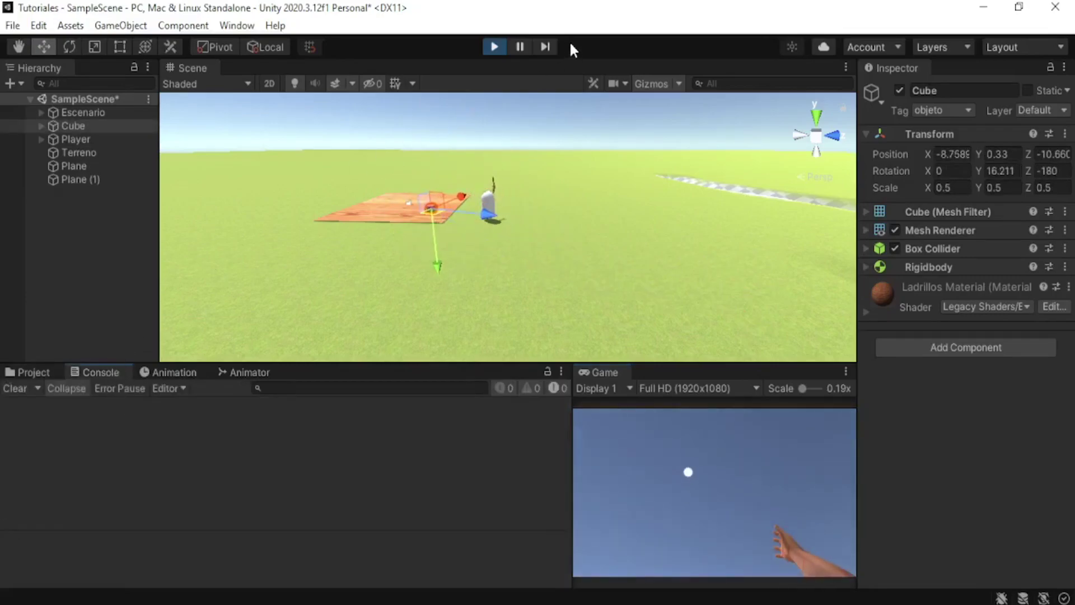
pyautogui.click(495, 46)
pyautogui.hotkey('alt', 'Tab')
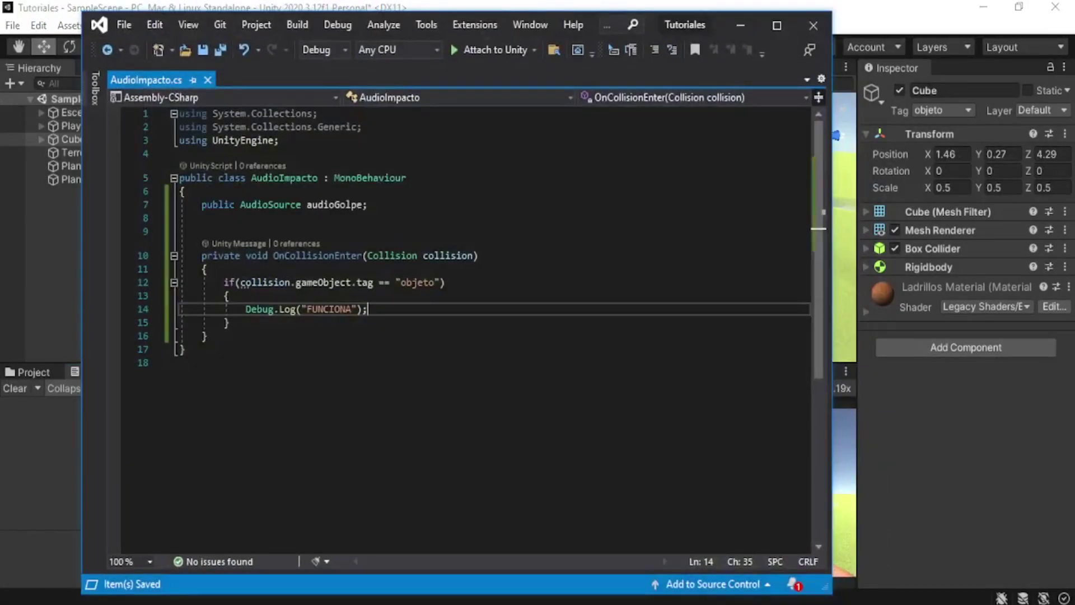
pyautogui.hotkey('alt', 'Tab')
pyautogui.click(28, 372)
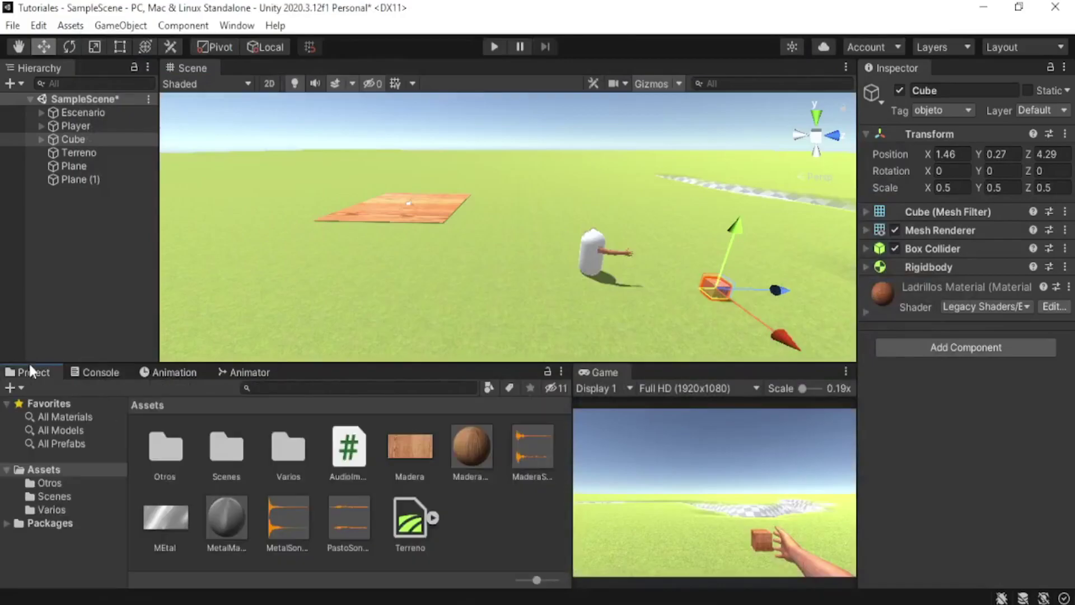
# Select the wooden Plane and collapse its Audio Source component.
pyautogui.scroll(5, 530, 290)
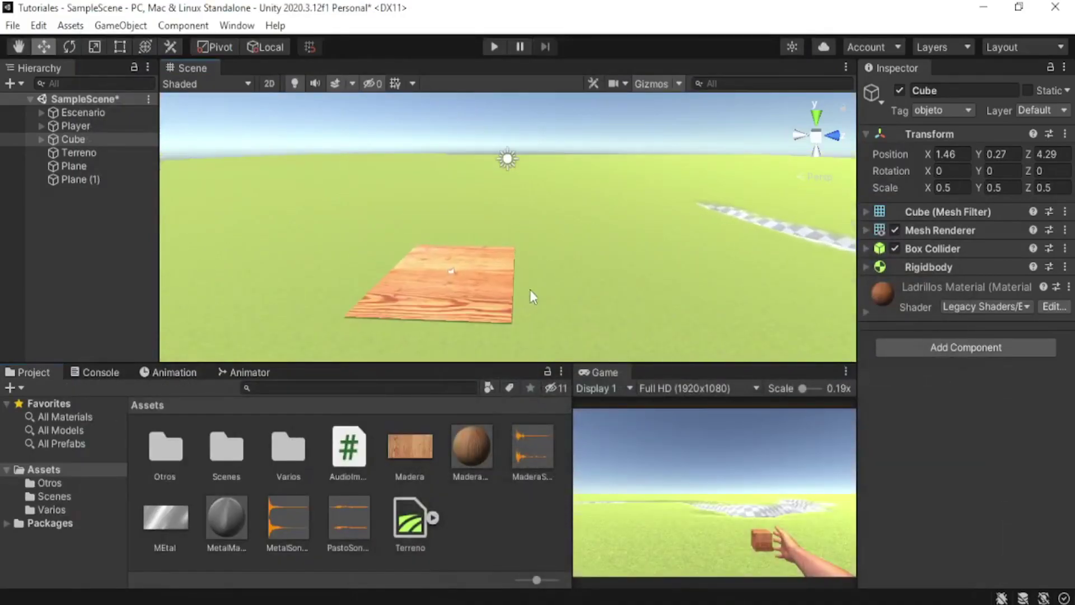
pyautogui.click(425, 300)
pyautogui.scroll(-1, 423, 335)
pyautogui.scroll(-10, 1025, 456)
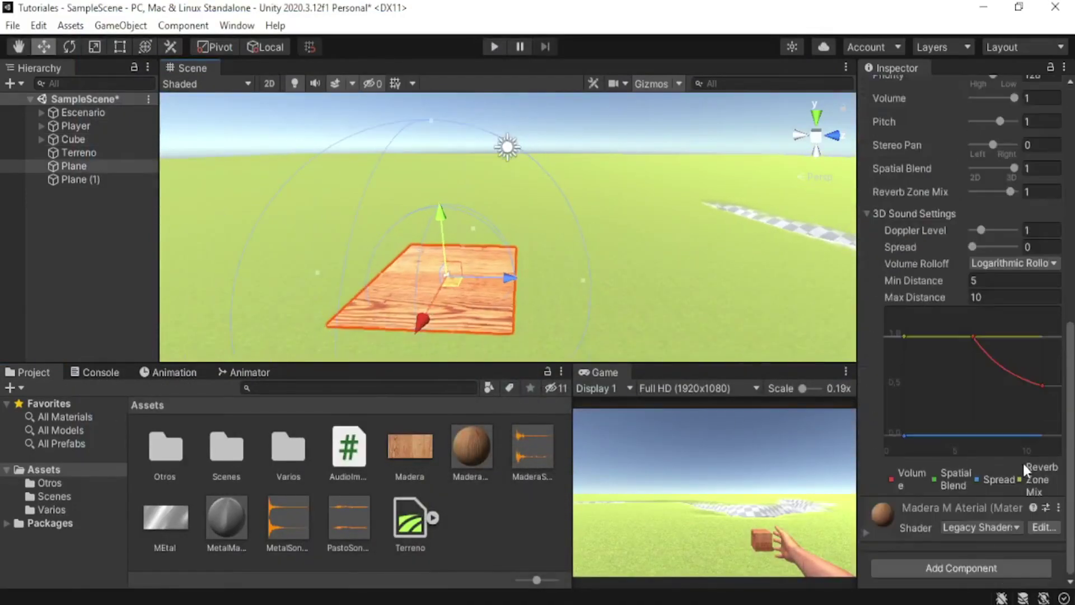
pyautogui.scroll(5, 914, 340)
pyautogui.scroll(5, 876, 237)
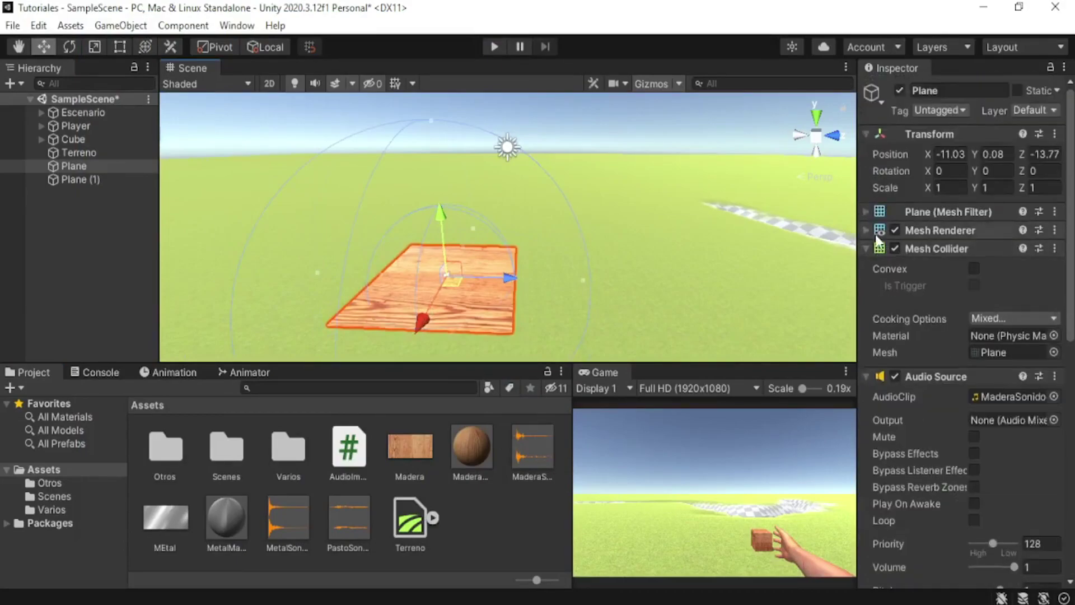
pyautogui.click(865, 375)
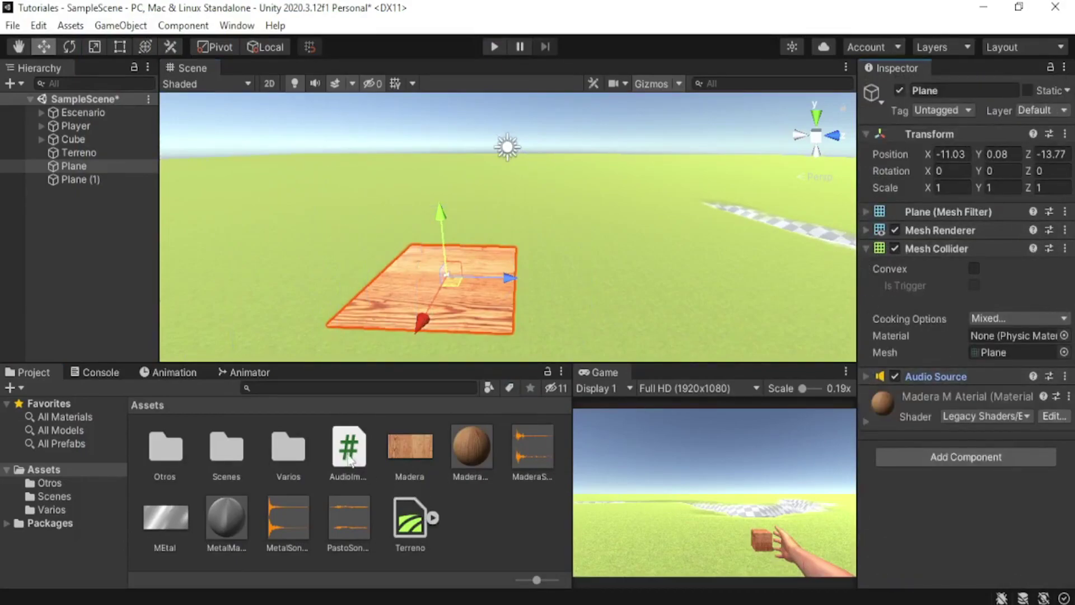
# Attach AudioImpacto to the Plane and link Audio Golpe to the Plane's Audio Source.
pyautogui.moveTo(858, 504); pyautogui.dragTo(898, 515)
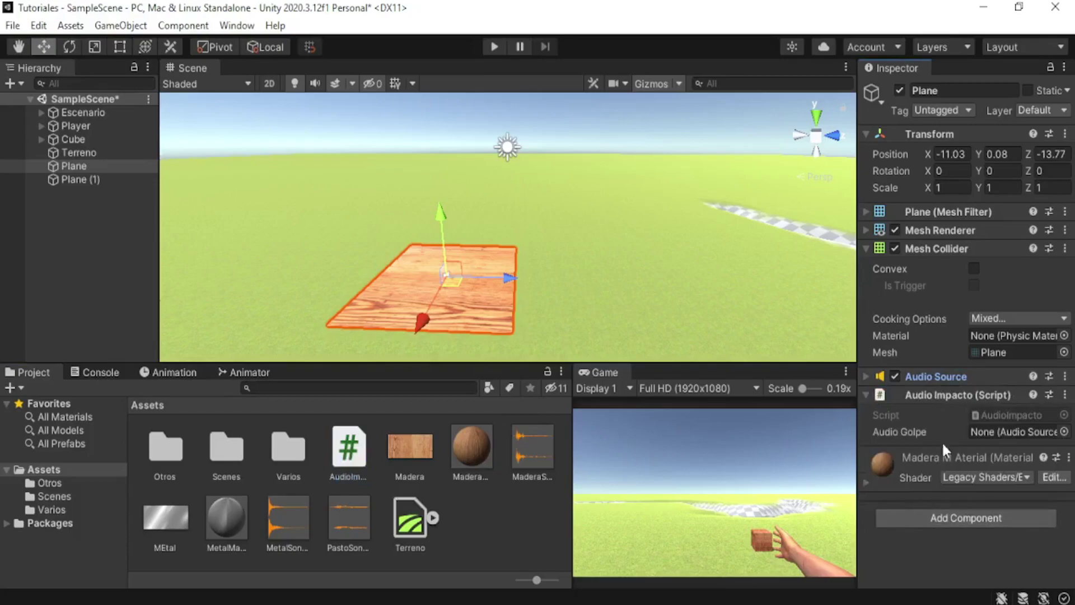
pyautogui.moveTo(77, 167); pyautogui.dragTo(993, 433)
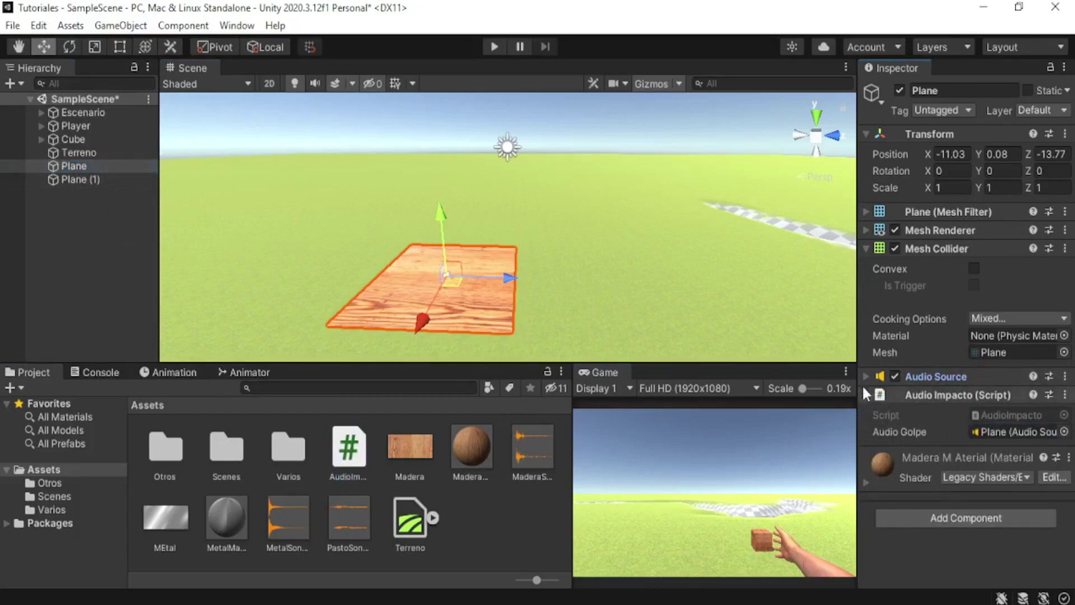
pyautogui.click(865, 376)
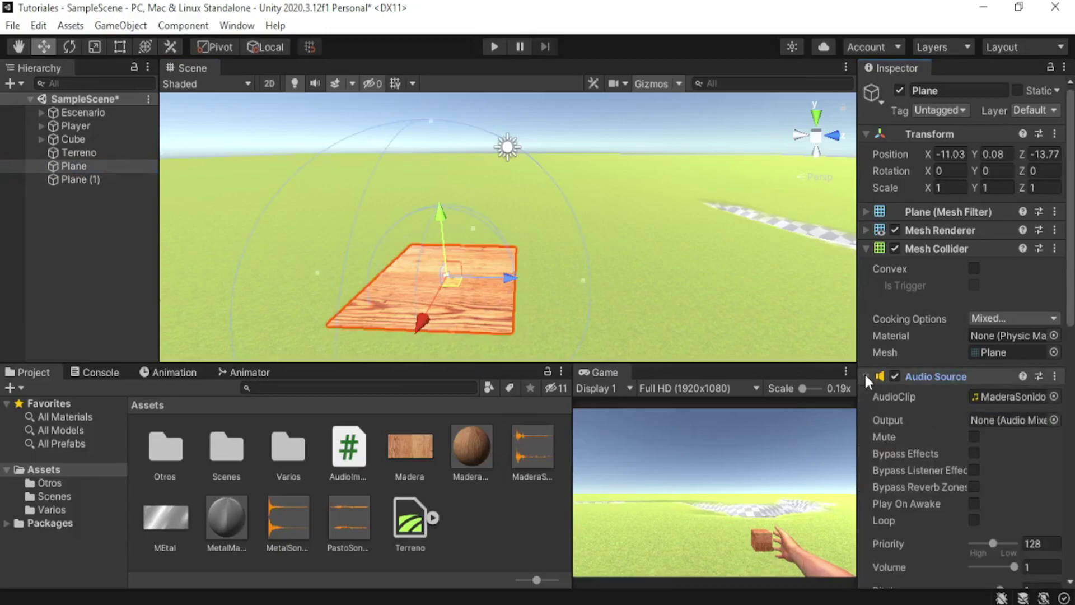
pyautogui.click(867, 378)
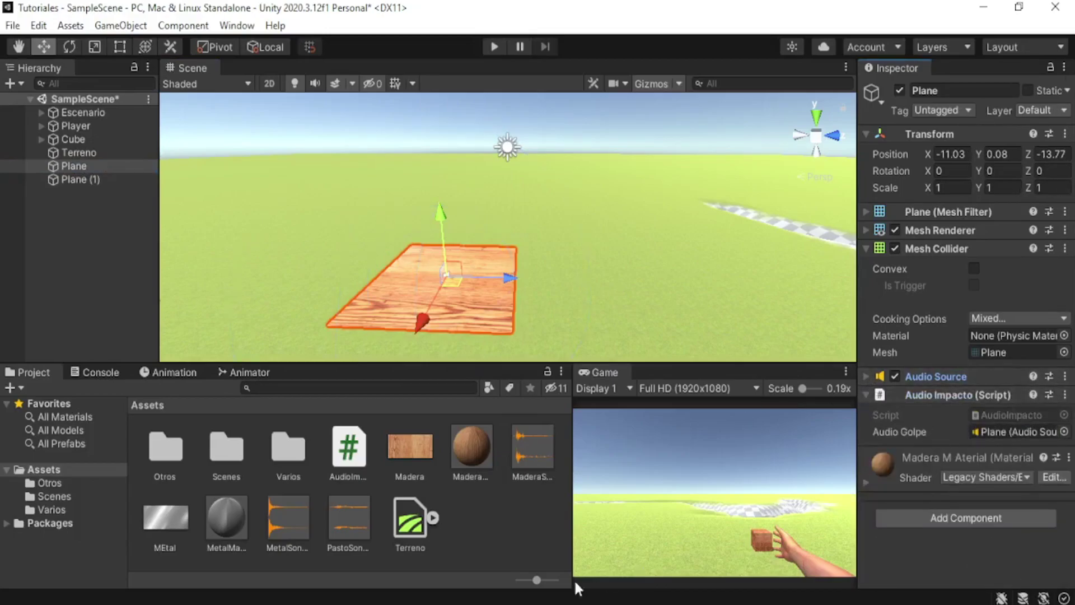
pyautogui.hotkey('alt', 'Tab')
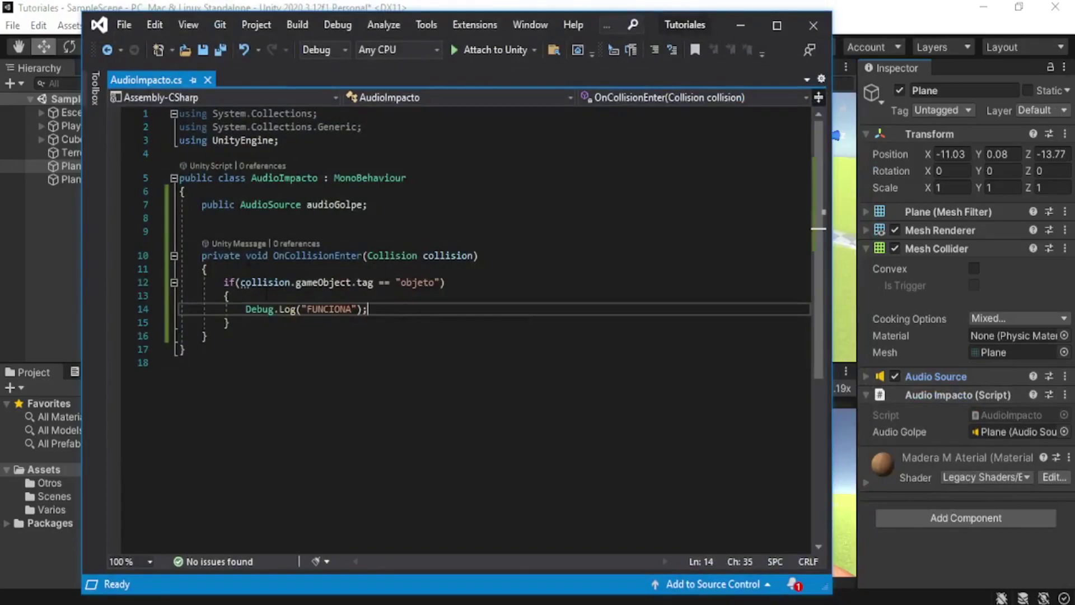
# Play-test dropping the cube on the plane, confirm FUNCIONA in the Console, then stop.
pyautogui.hotkey('alt', 'Tab')
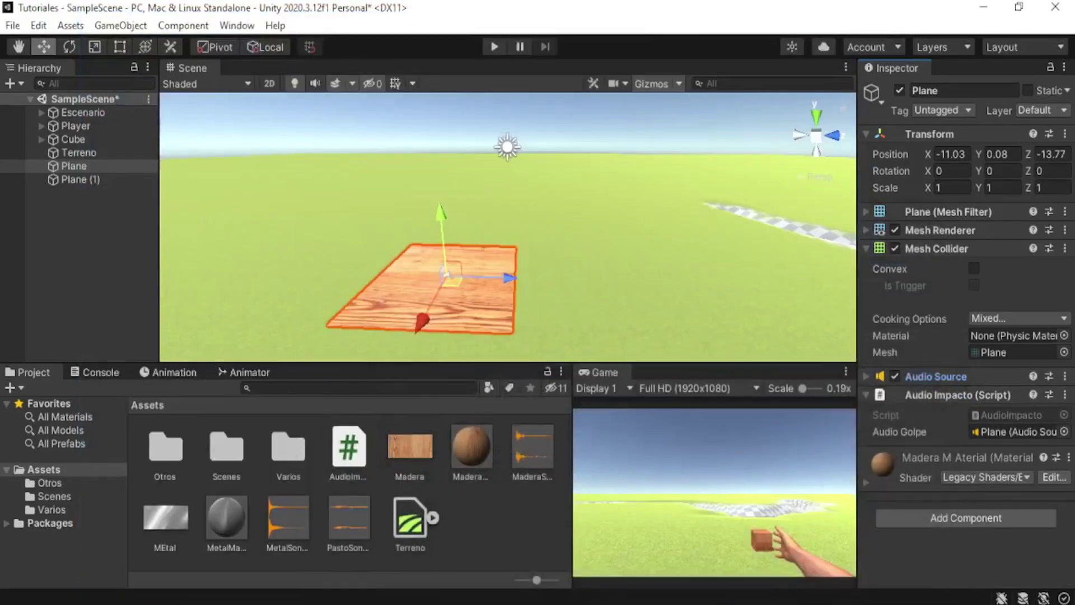
pyautogui.click(494, 47)
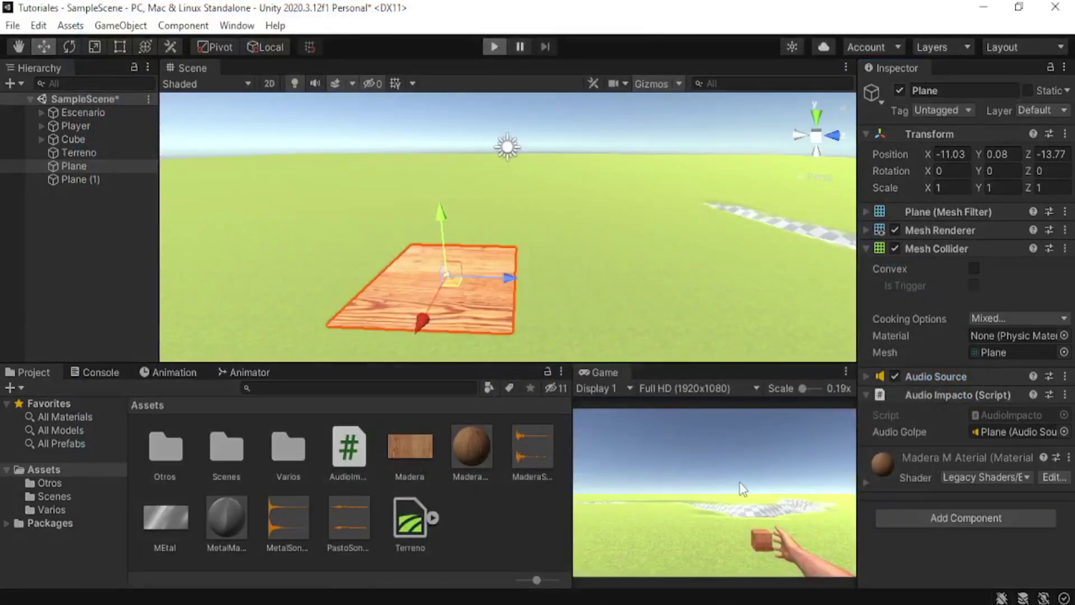
pyautogui.click(741, 489)
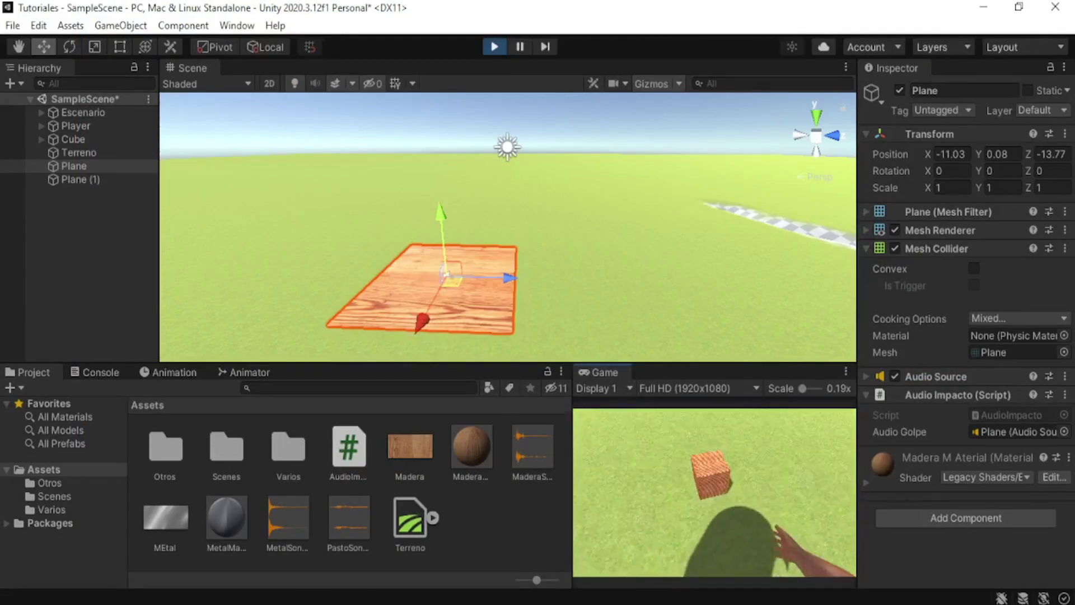
pyautogui.press('e')
pyautogui.press('w')
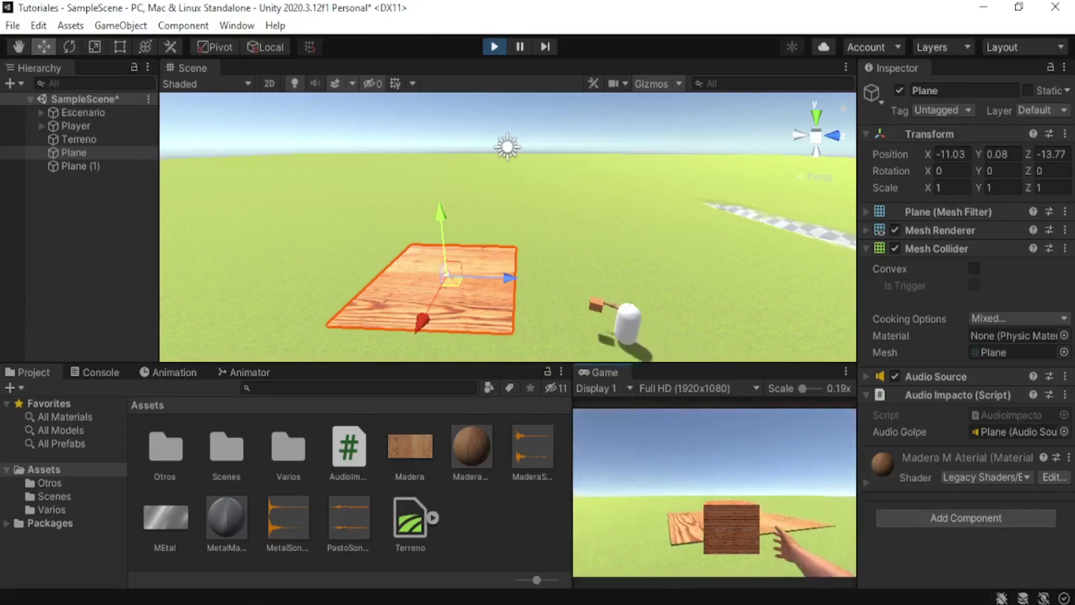
pyautogui.press('e')
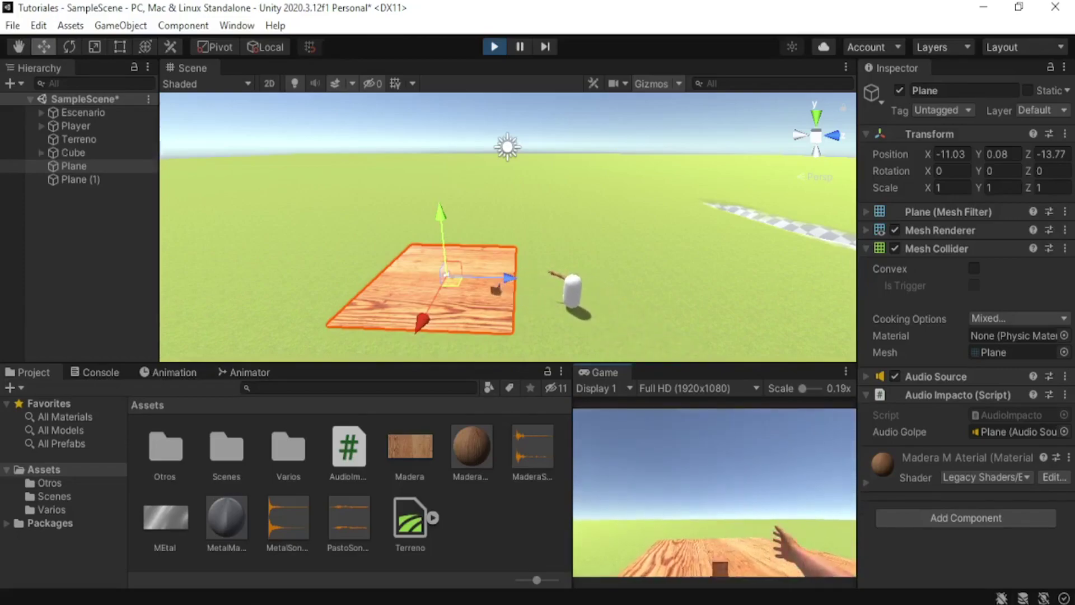
pyautogui.press('Escape')
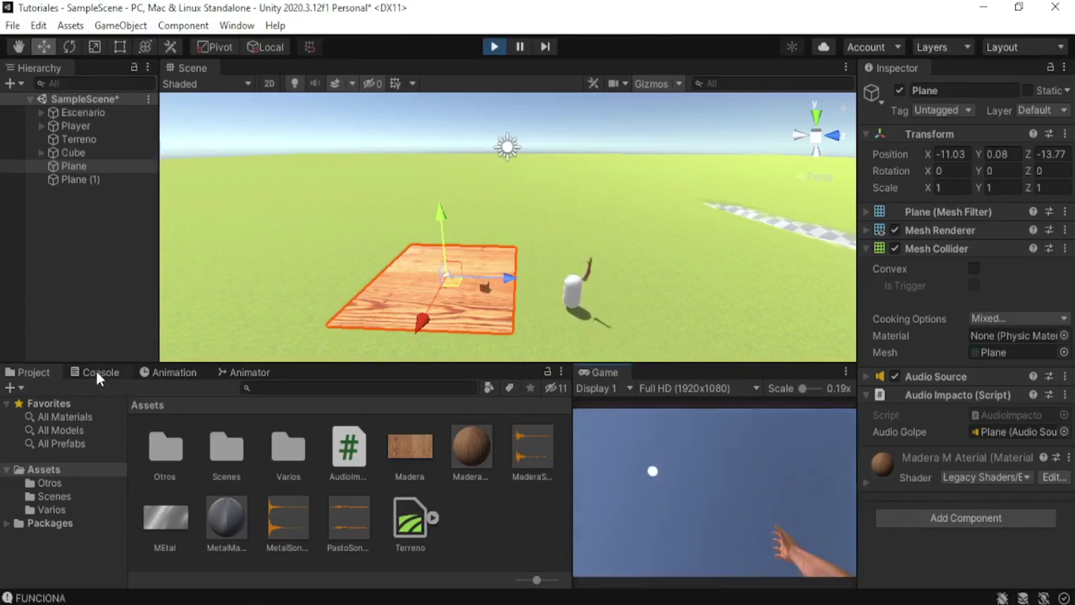
pyautogui.click(100, 374)
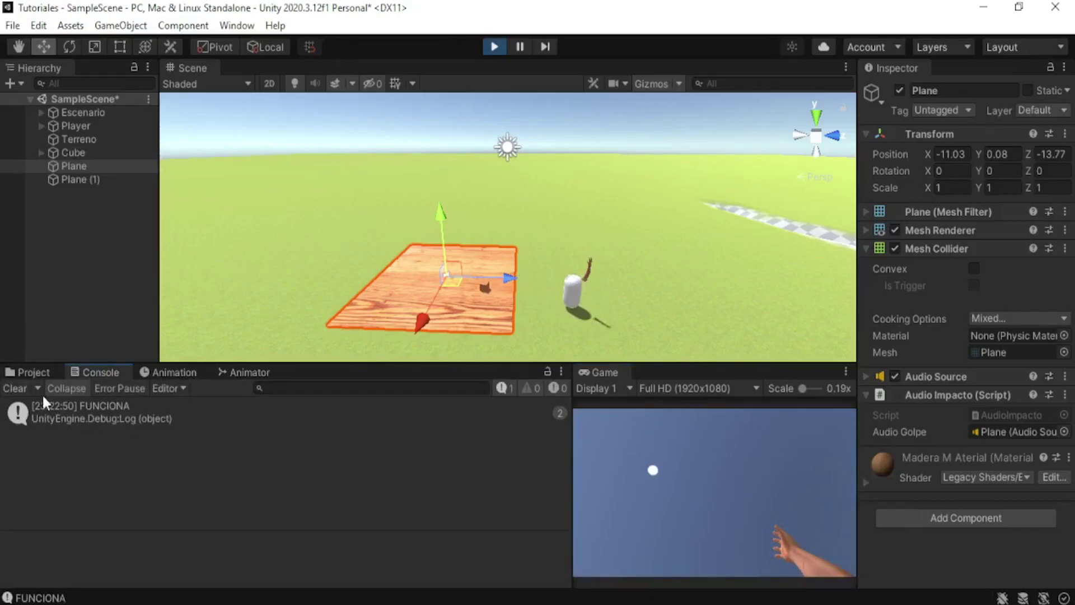
pyautogui.click(23, 372)
pyautogui.click(504, 47)
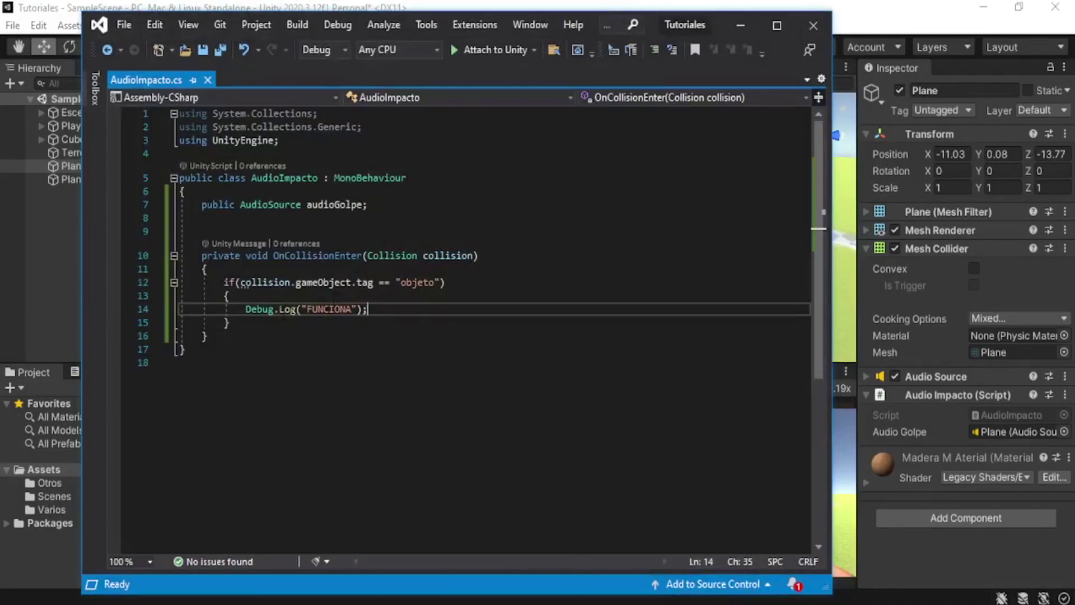
# Replace the Debug.Log line with audioGolpe.Play(); and return to Unity.
pyautogui.hotkey('shift', 'Home')
pyautogui.hotkey('shift', 'Home')
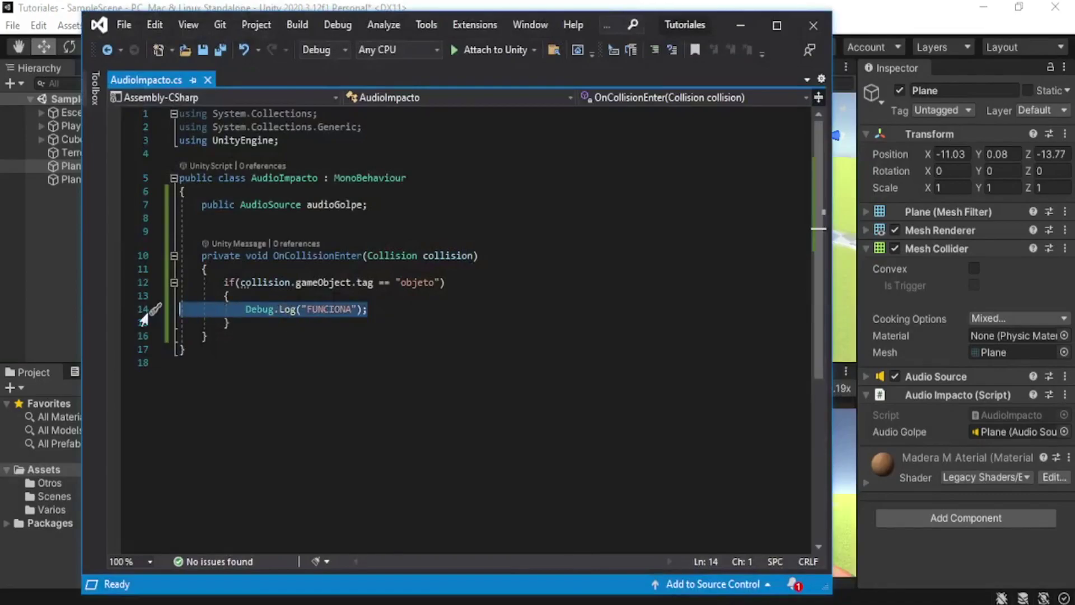
pyautogui.press('BackSpace')
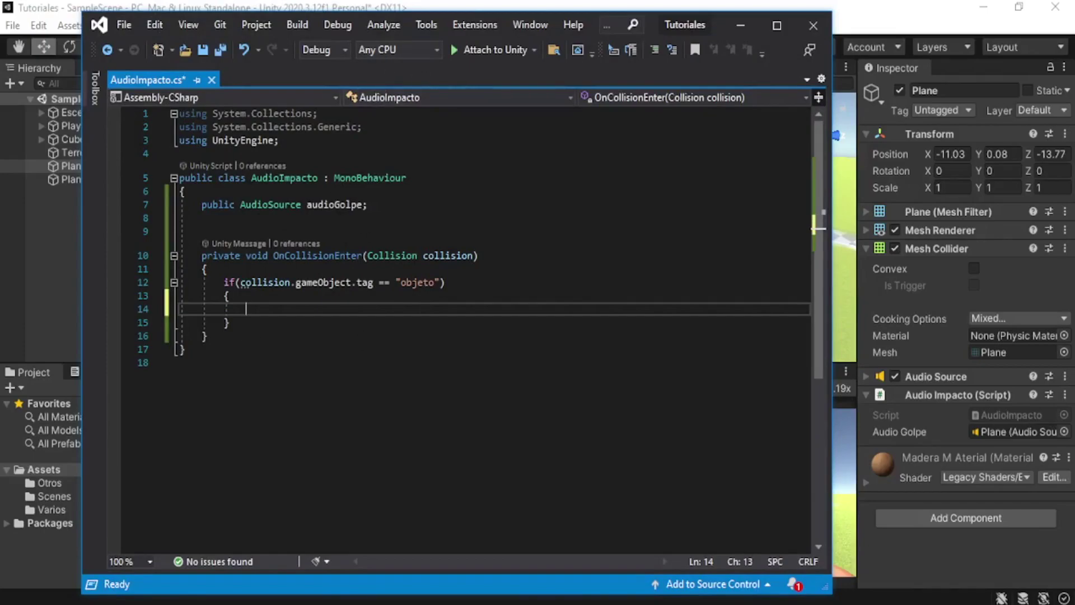
pyautogui.write('audioG')
pyautogui.press('Tab')
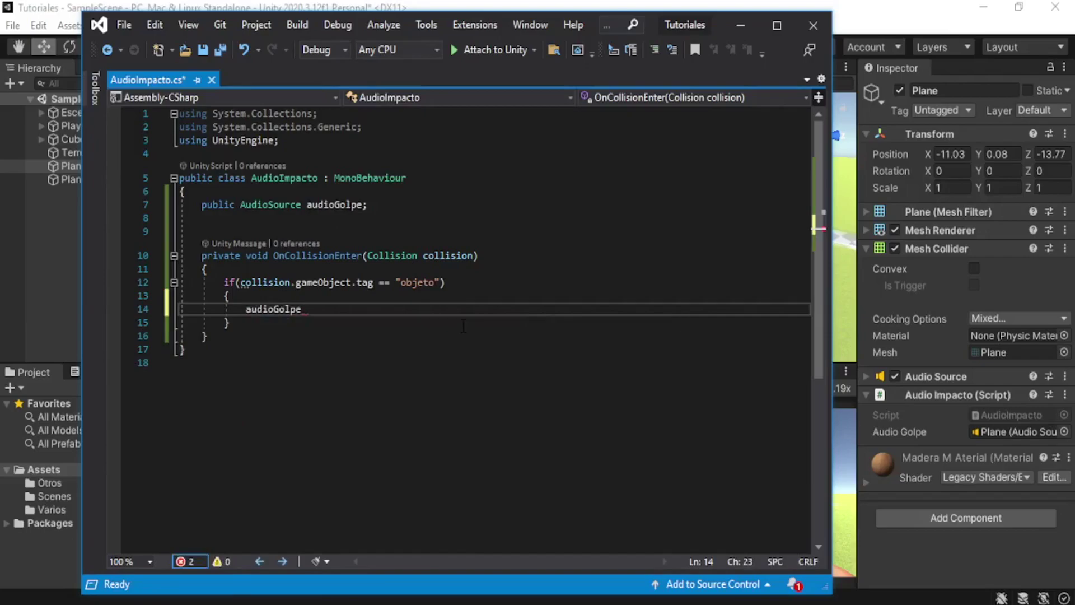
pyautogui.write('.pl')
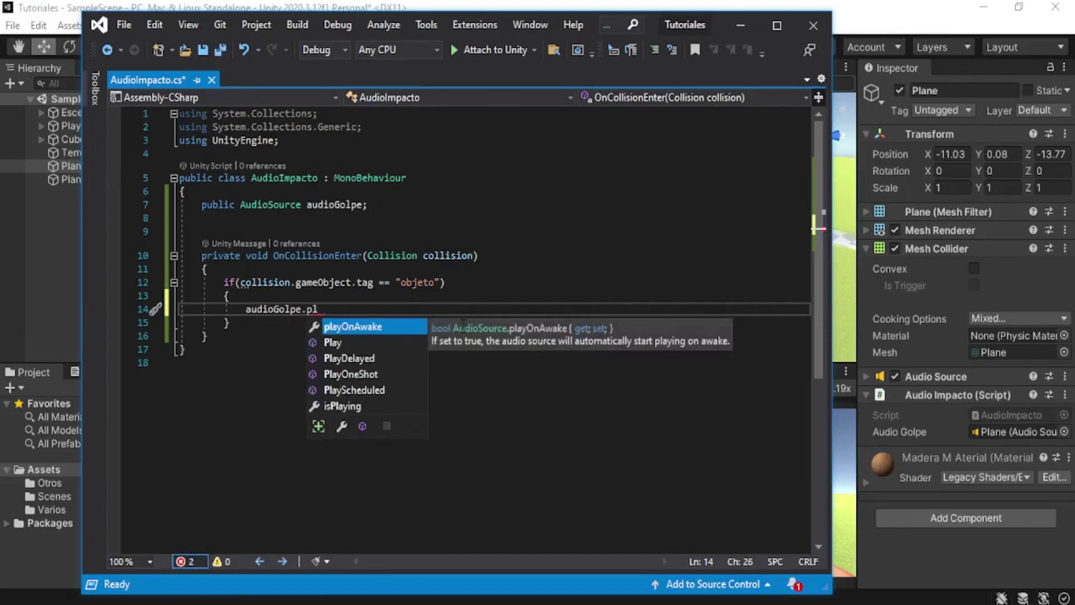
pyautogui.press('Down')
pyautogui.press('Tab')
pyautogui.write('()')
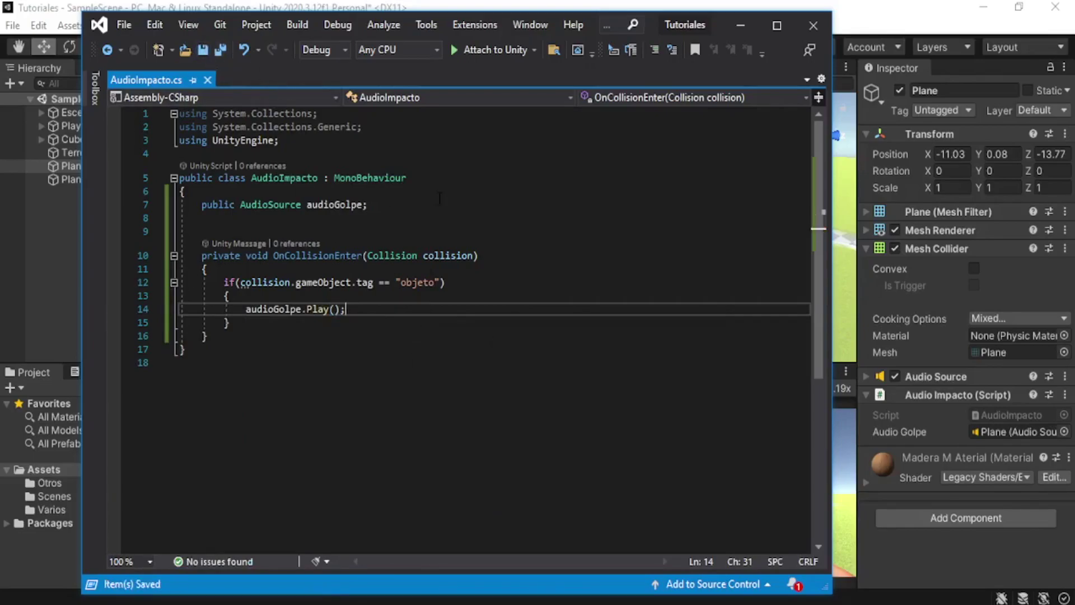
pyautogui.click(742, 25)
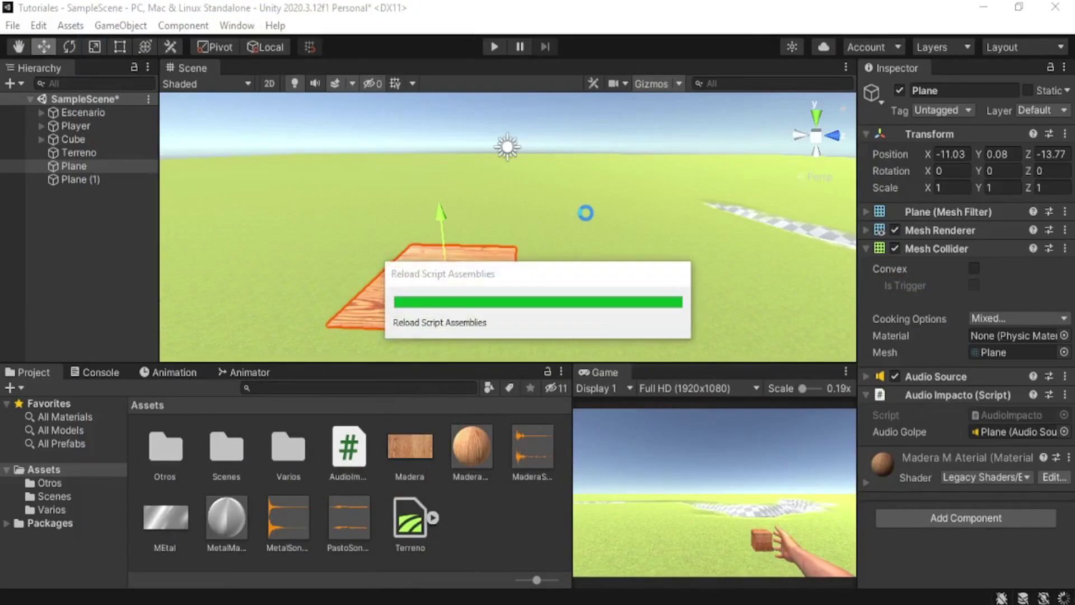
# Start Play mode, pick up the cube and carry it around the wooden plane.
pyautogui.hotkey('ctrl', 'p')
pyautogui.click(866, 388)
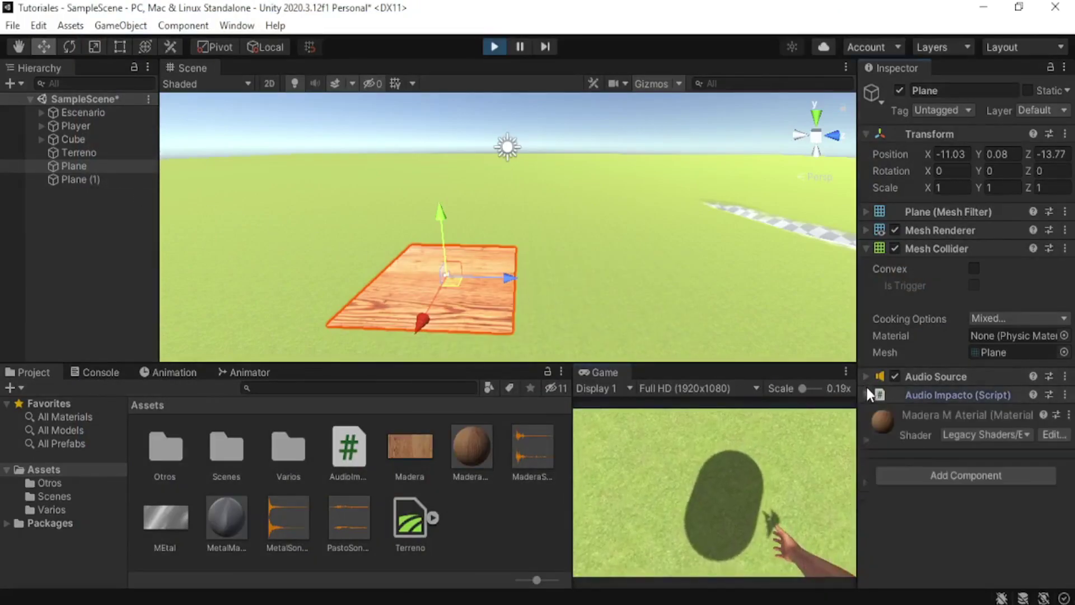
pyautogui.click(866, 374)
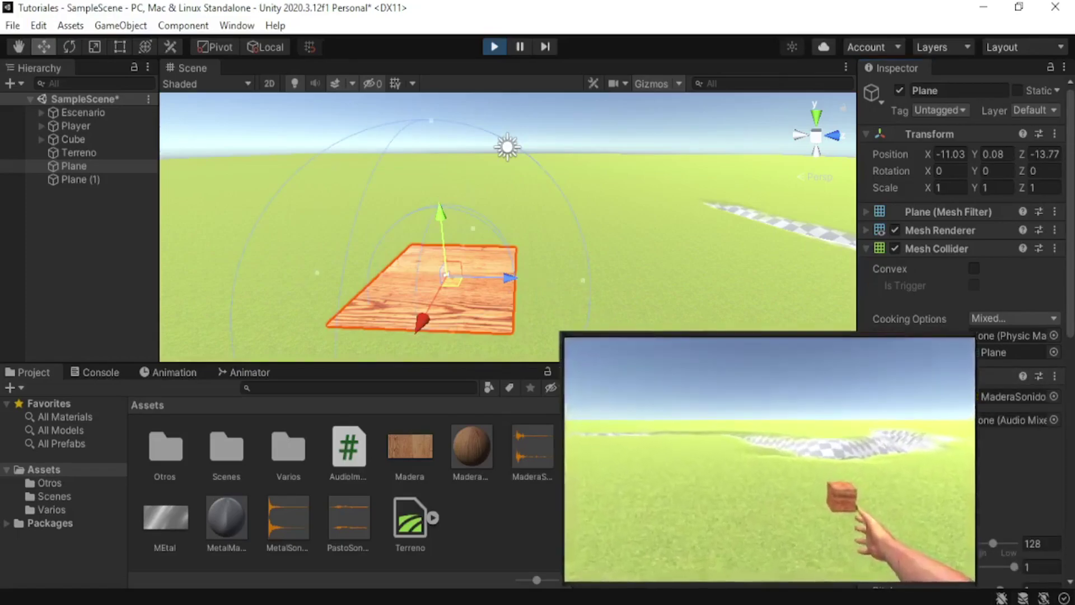
pyautogui.press('e')
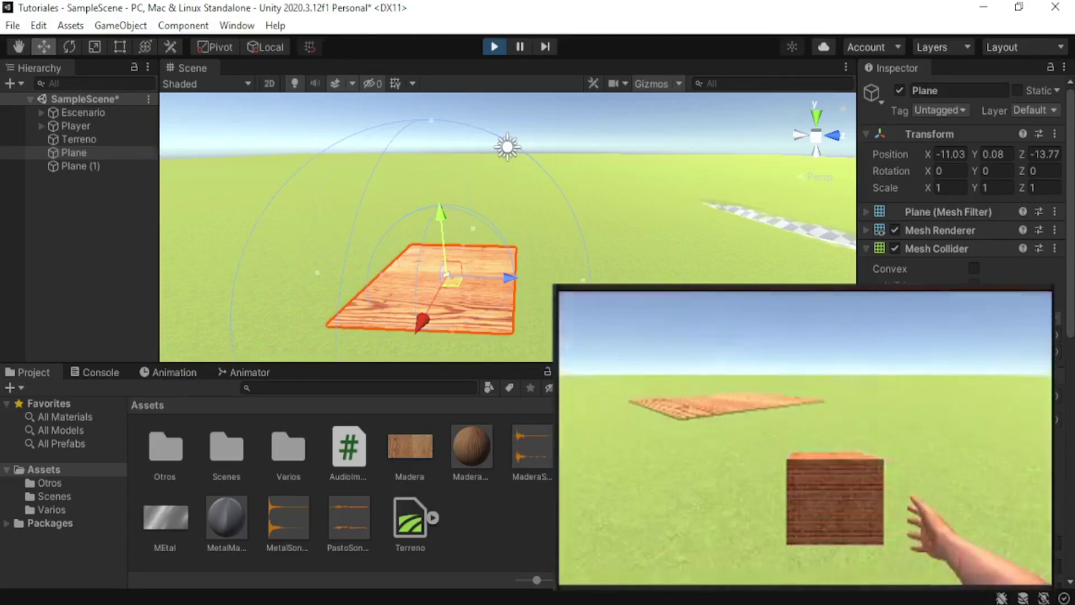
pyautogui.press('w')
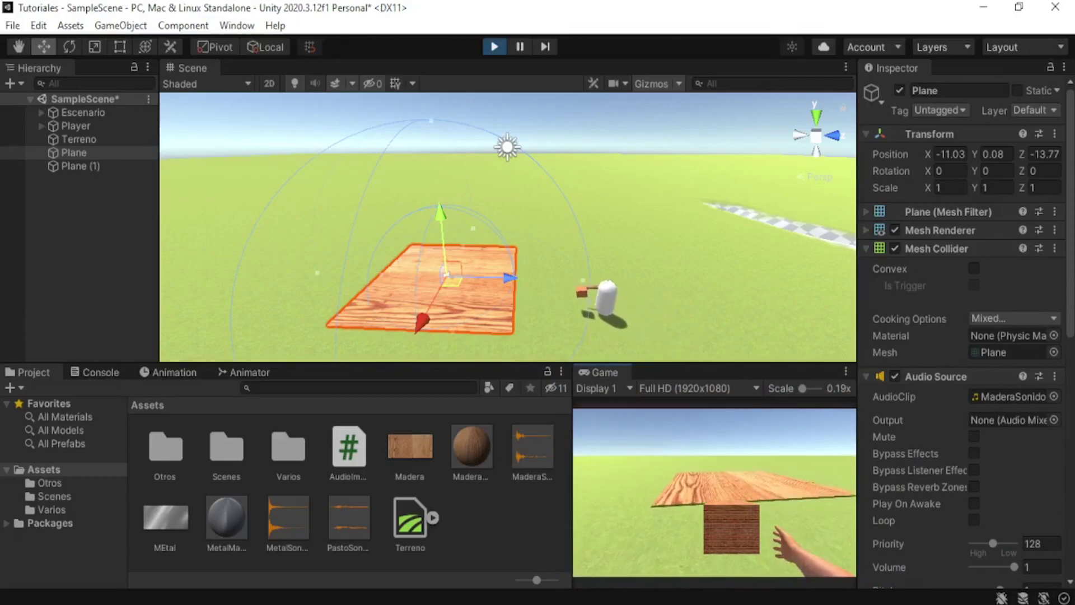
pyautogui.press('s')
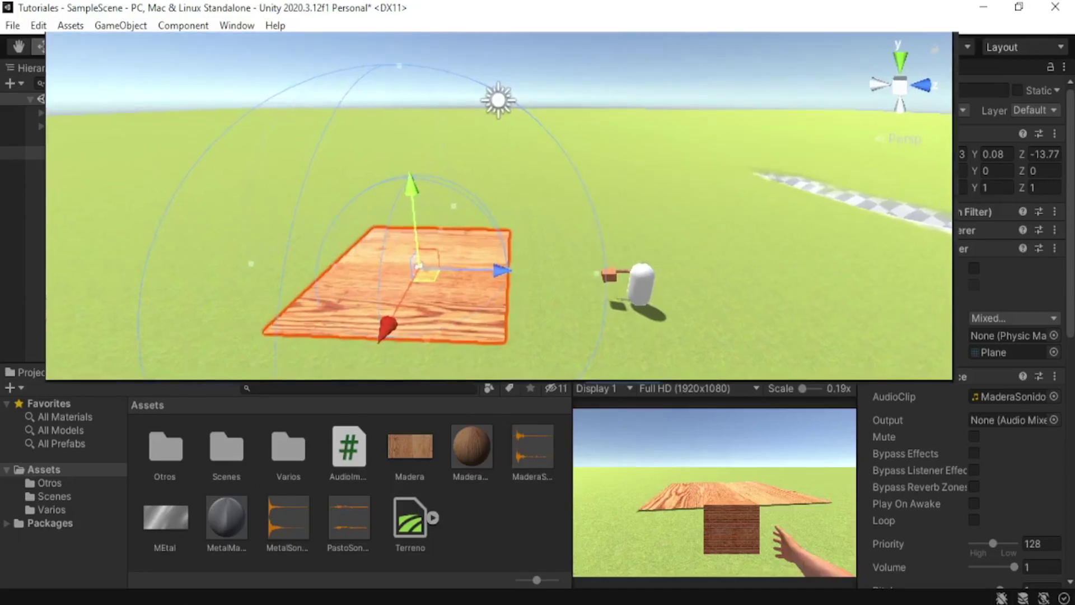
pyautogui.press('w')
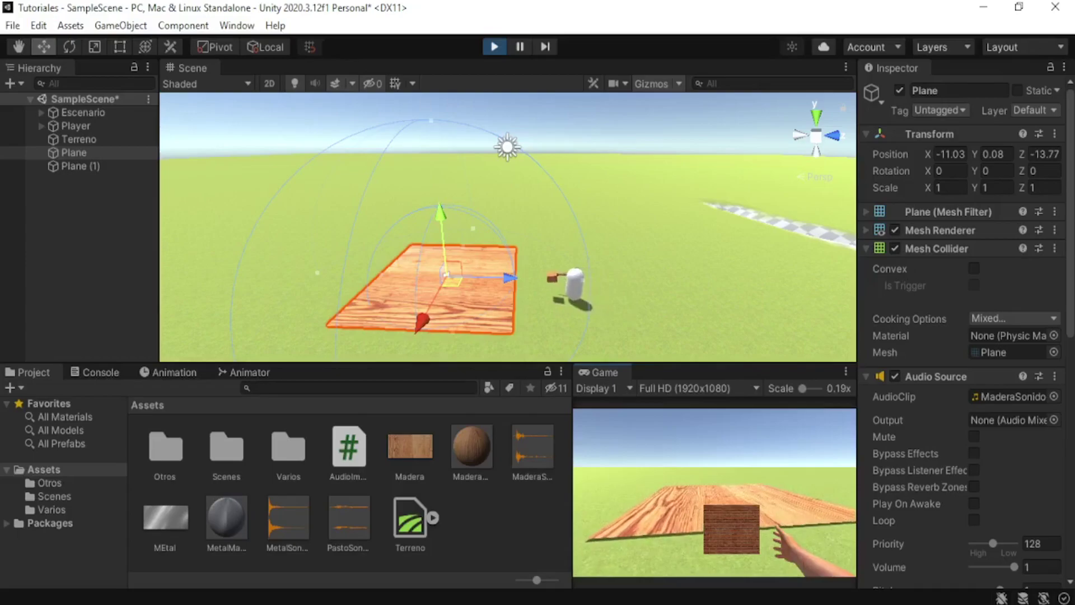
pyautogui.press('w')
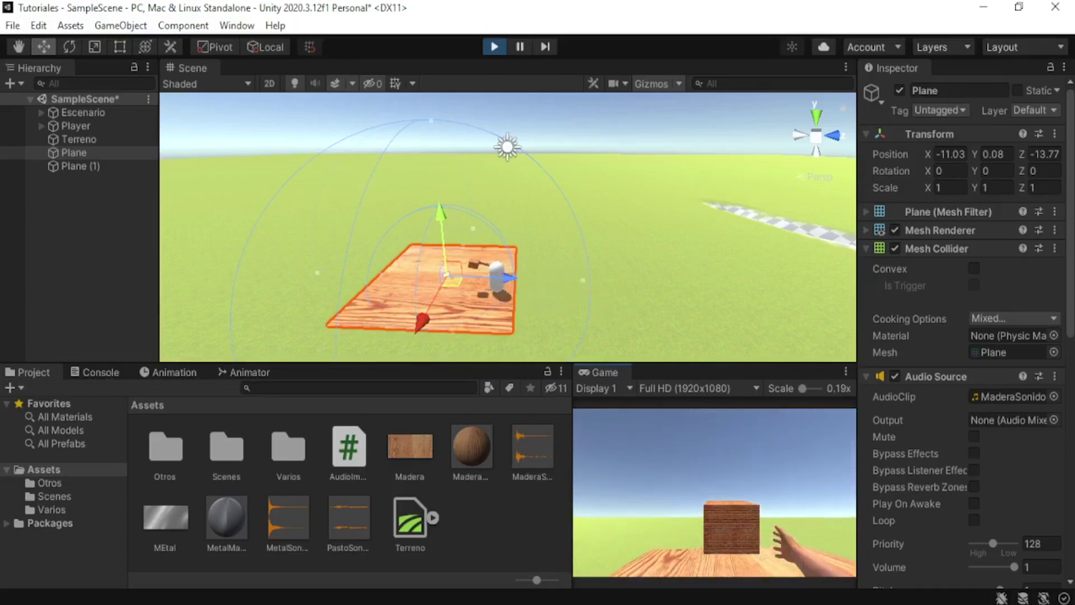
pyautogui.press('w')
pyautogui.press('s')
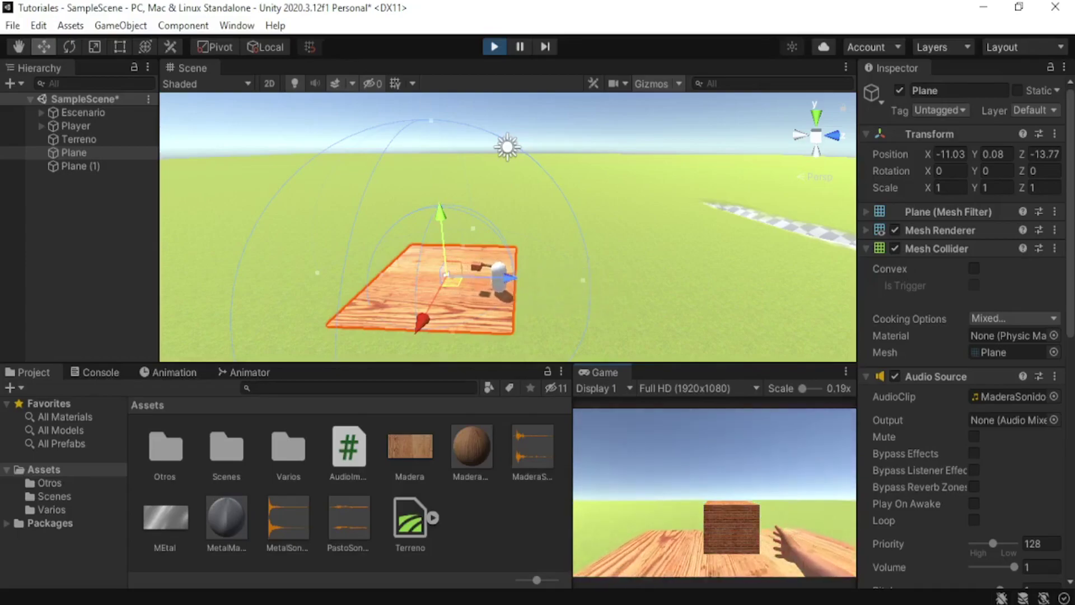
pyautogui.press('s')
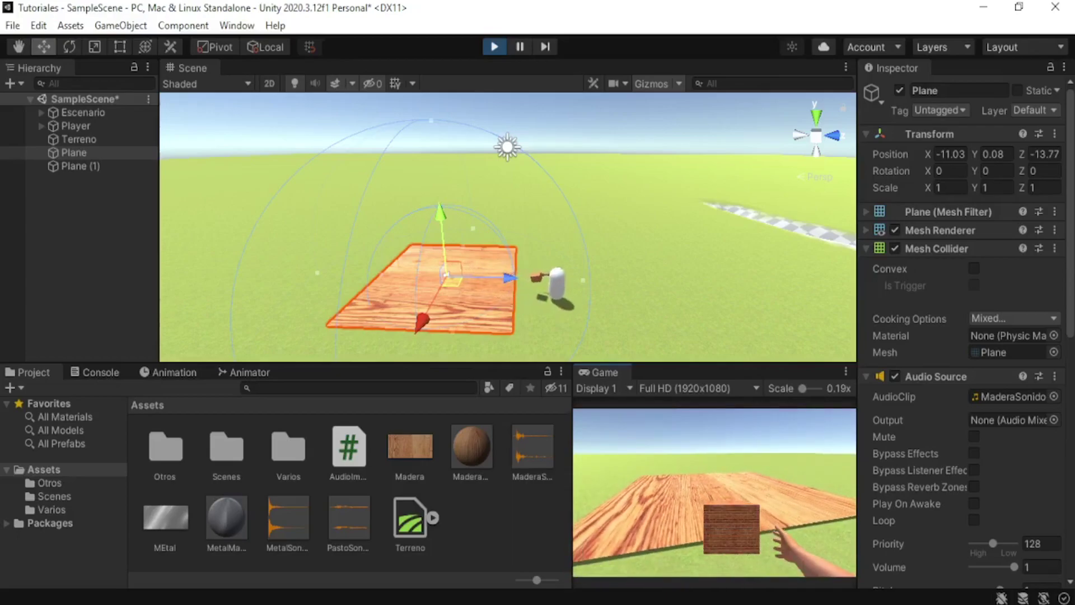
pyautogui.press('s')
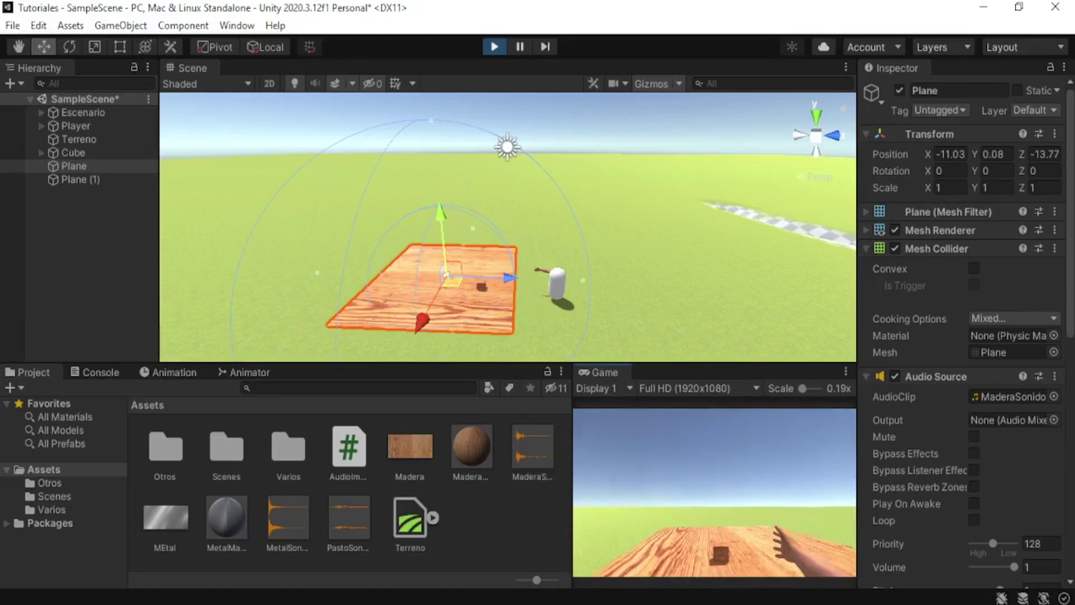
# Throw, pick up and drop the cube repeatedly, finally releasing it on the ground.
pyautogui.press('w')
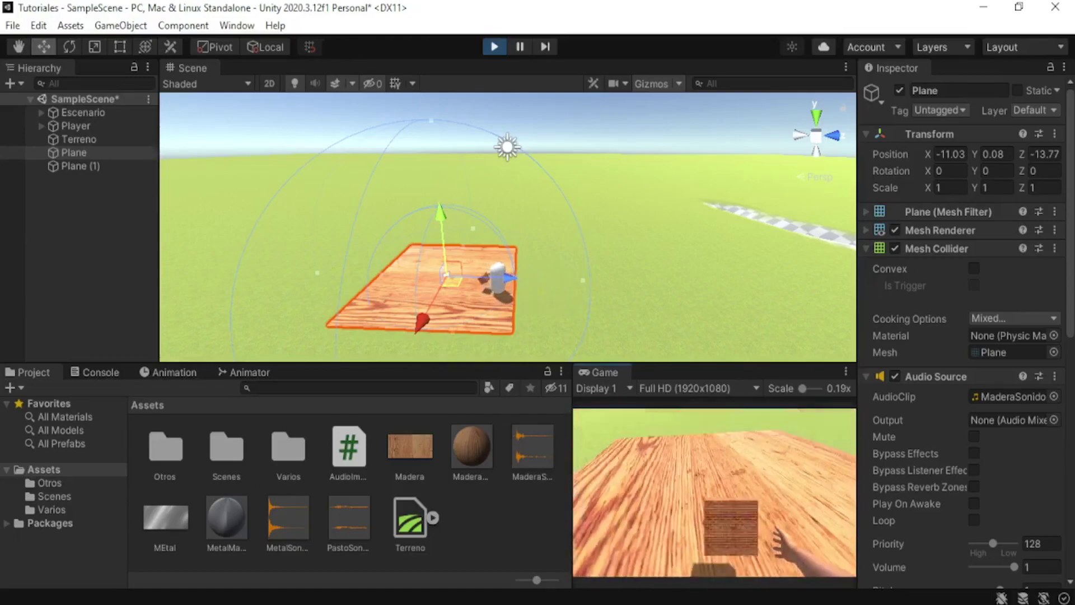
pyautogui.press('s')
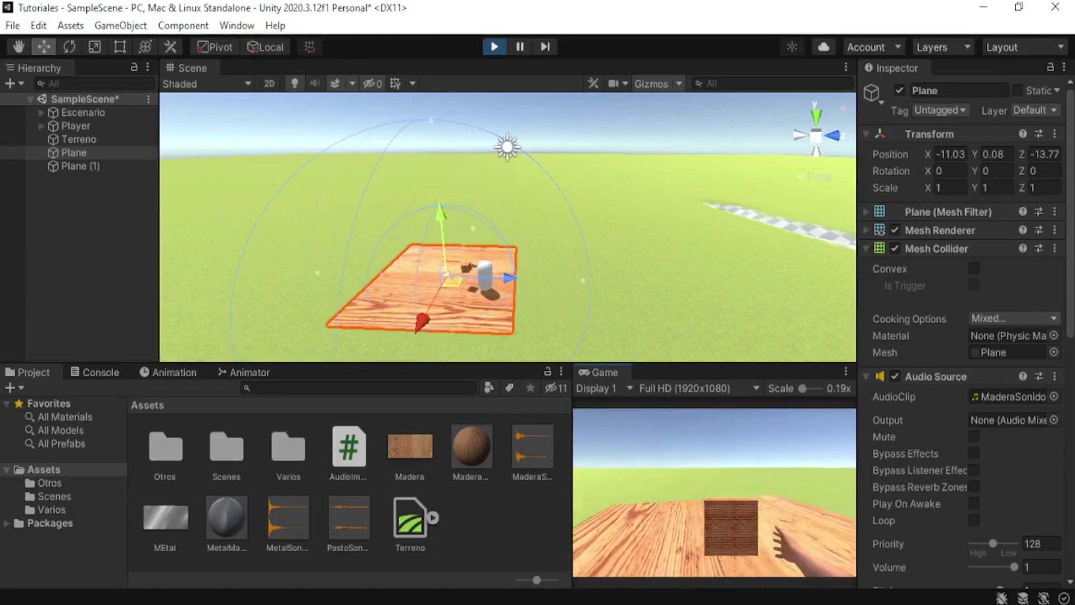
pyautogui.press('w')
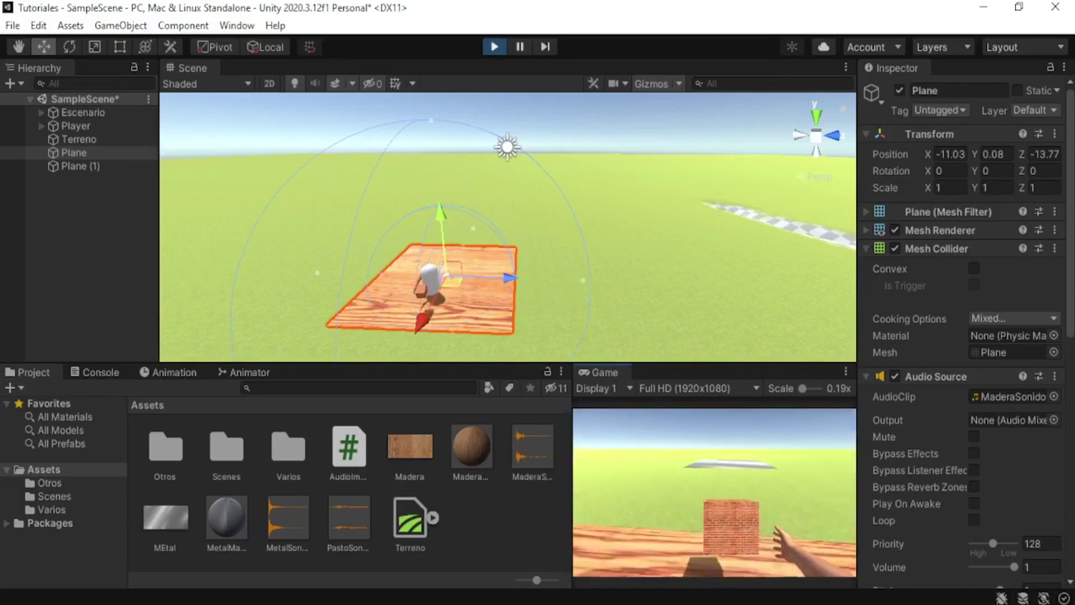
pyautogui.press('d')
pyautogui.press('d')
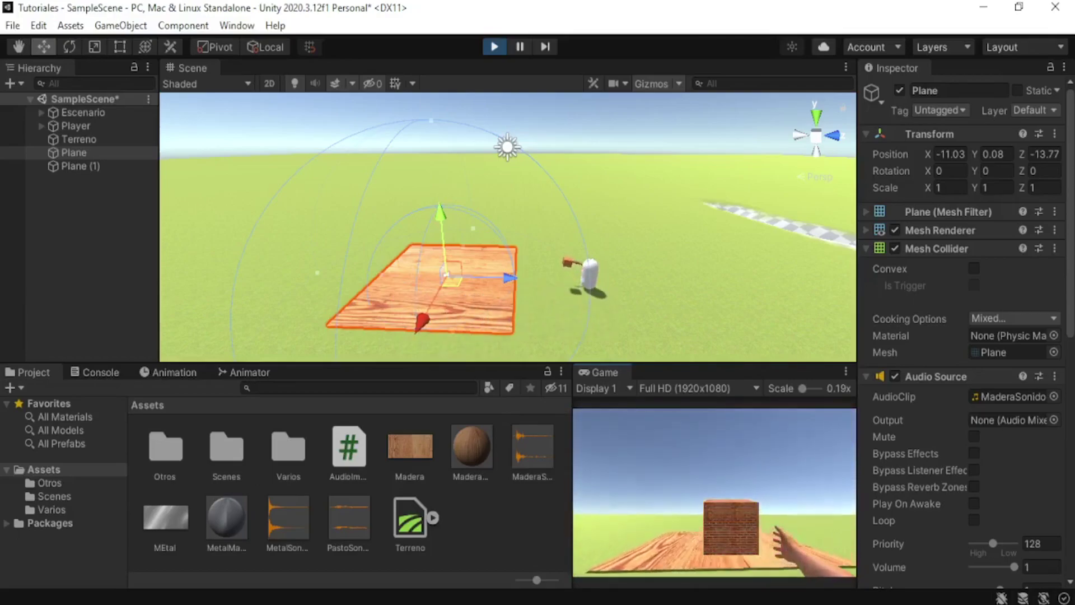
pyautogui.press('e')
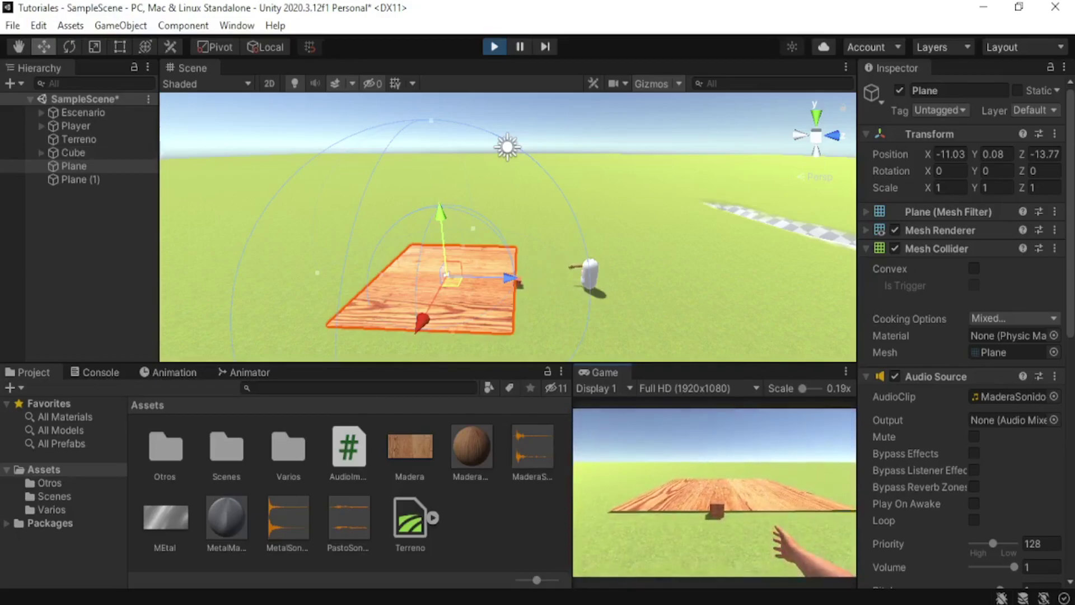
pyautogui.press('e')
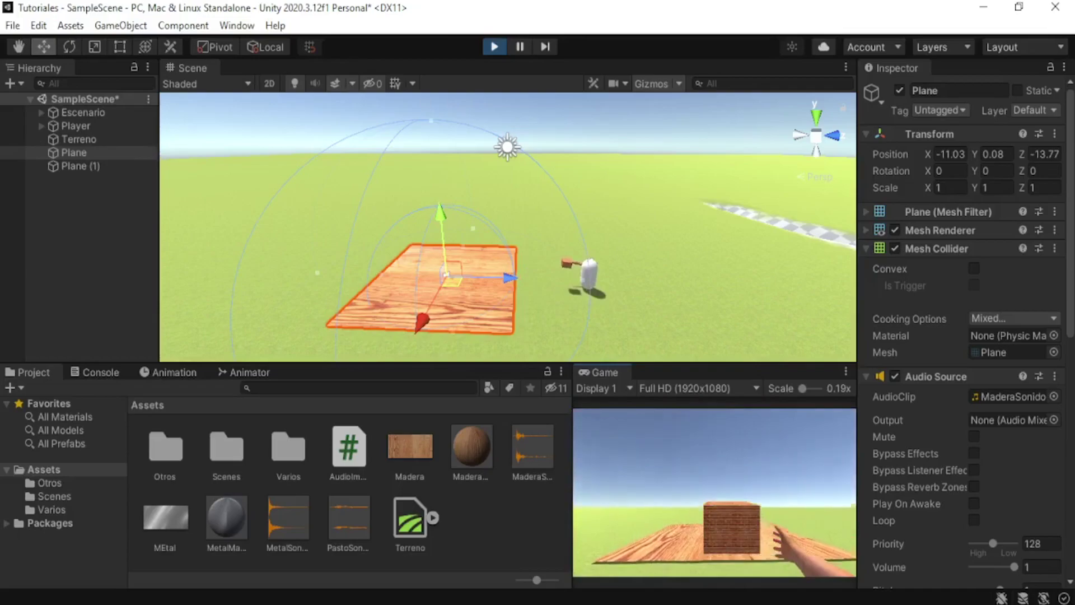
pyautogui.press('e')
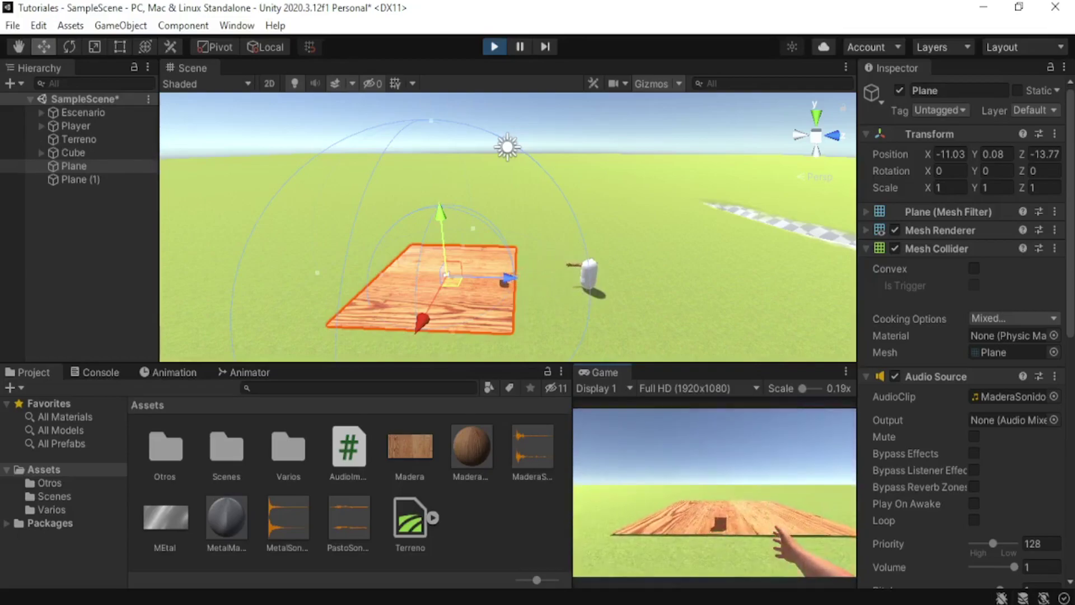
pyautogui.press('e')
pyautogui.press('s')
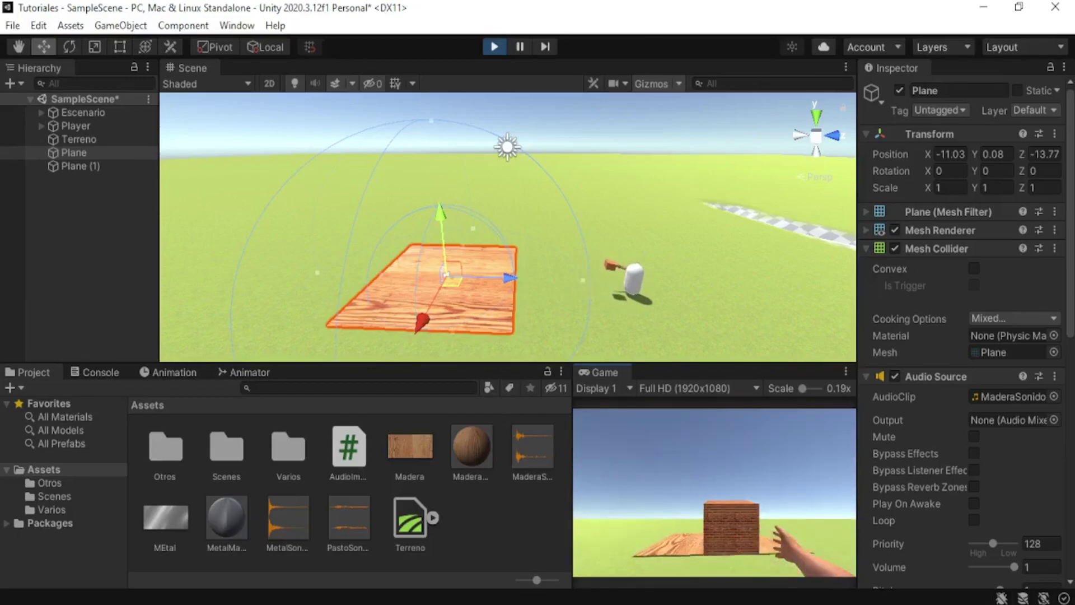
pyautogui.press('e')
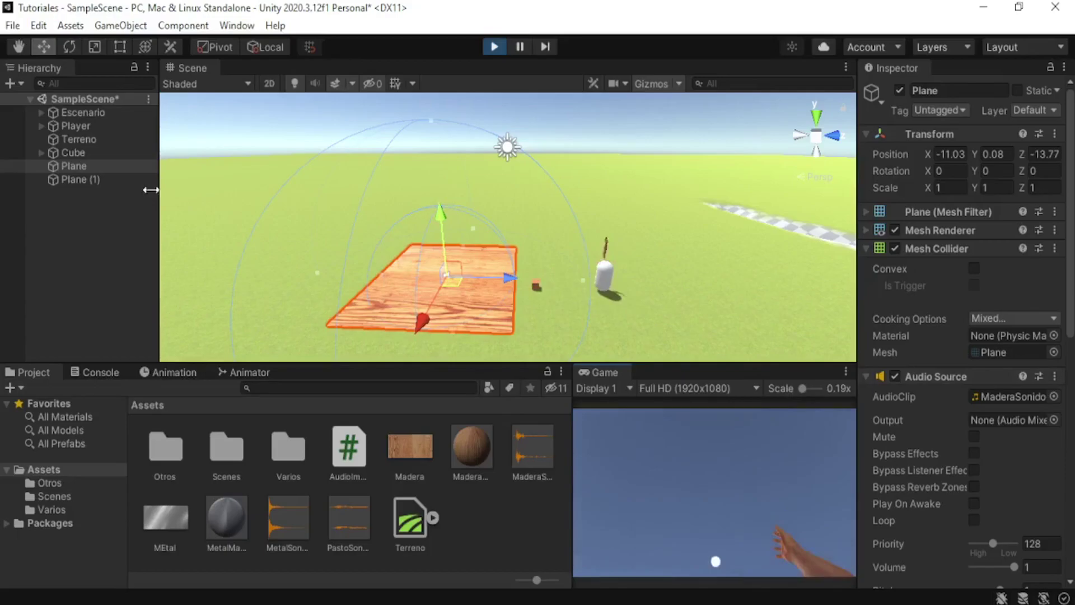
pyautogui.scroll(-5, 963, 336)
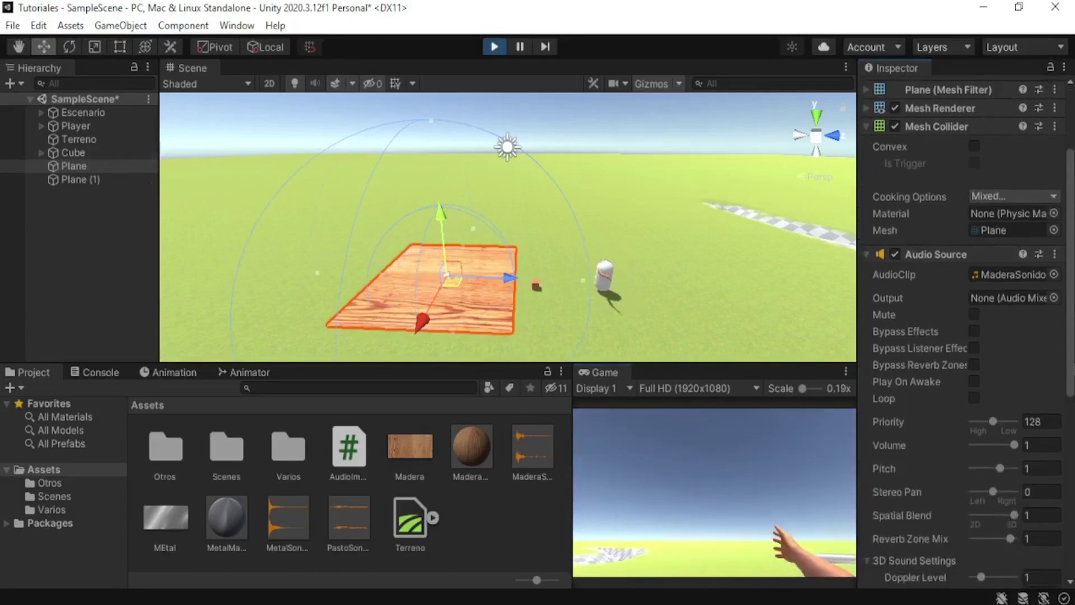
# Change the Plane's Audio Source Volume Rolloff from its current mode to Custom Rolloff.
pyautogui.scroll(-4, 1074, 424)
pyautogui.scroll(-1, 1074, 424)
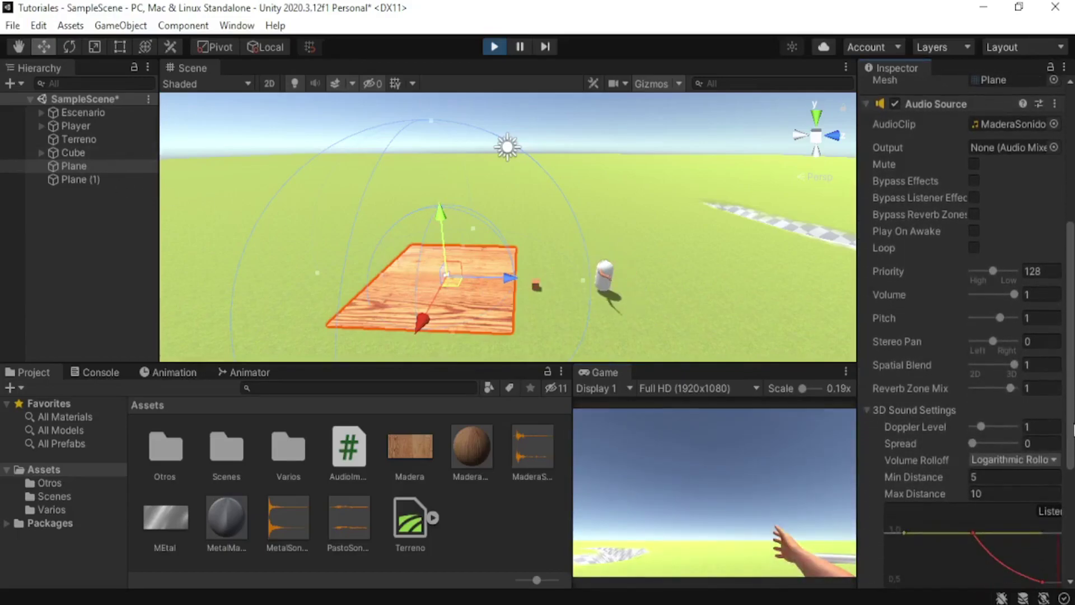
pyautogui.moveTo(1074, 428); pyautogui.dragTo(1071, 493)
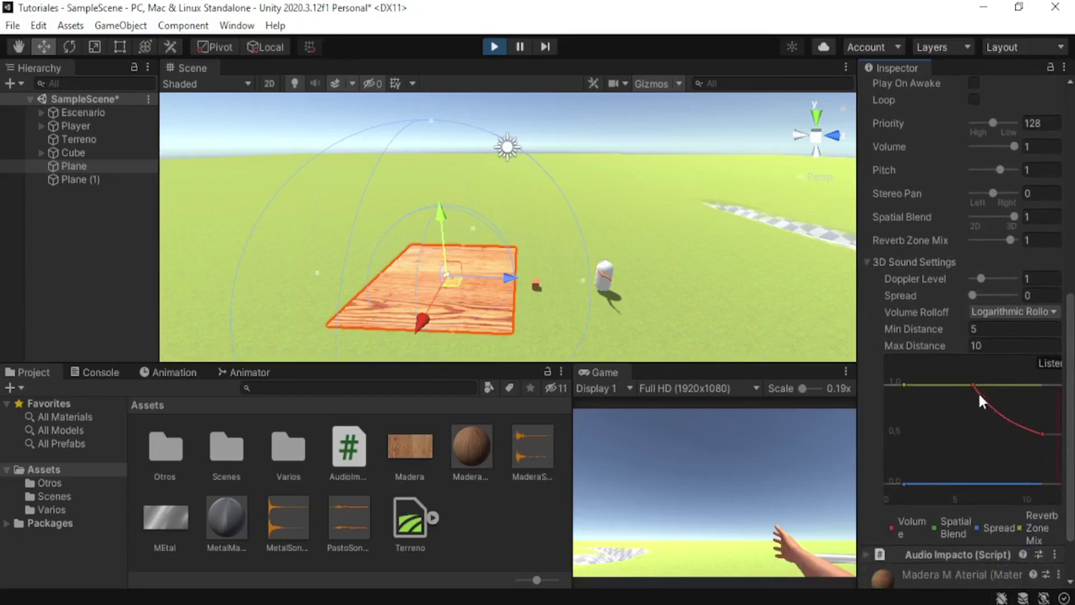
pyautogui.click(1001, 313)
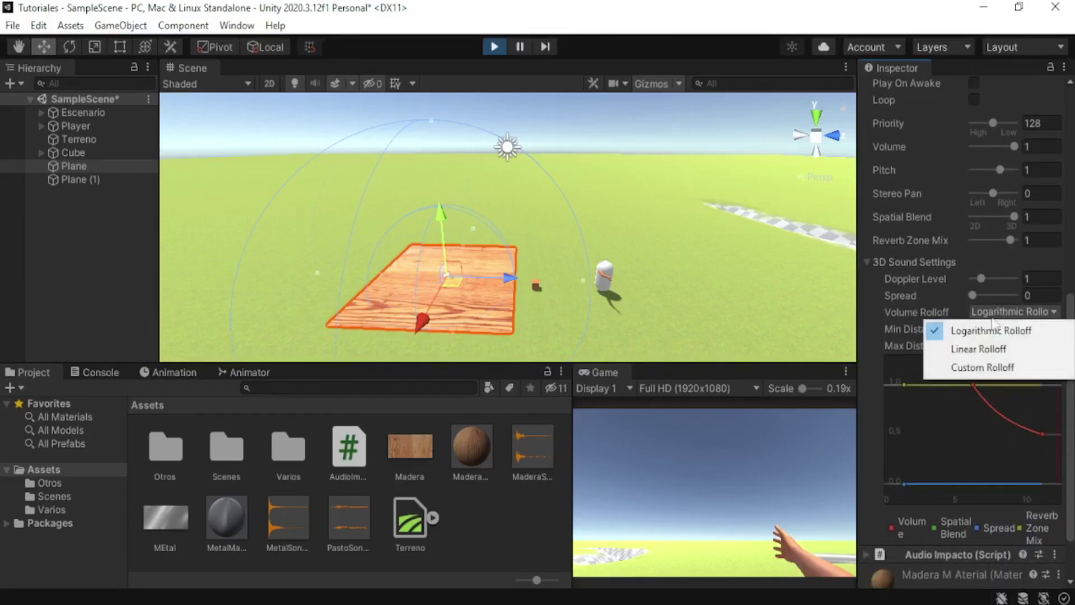
pyautogui.click(965, 370)
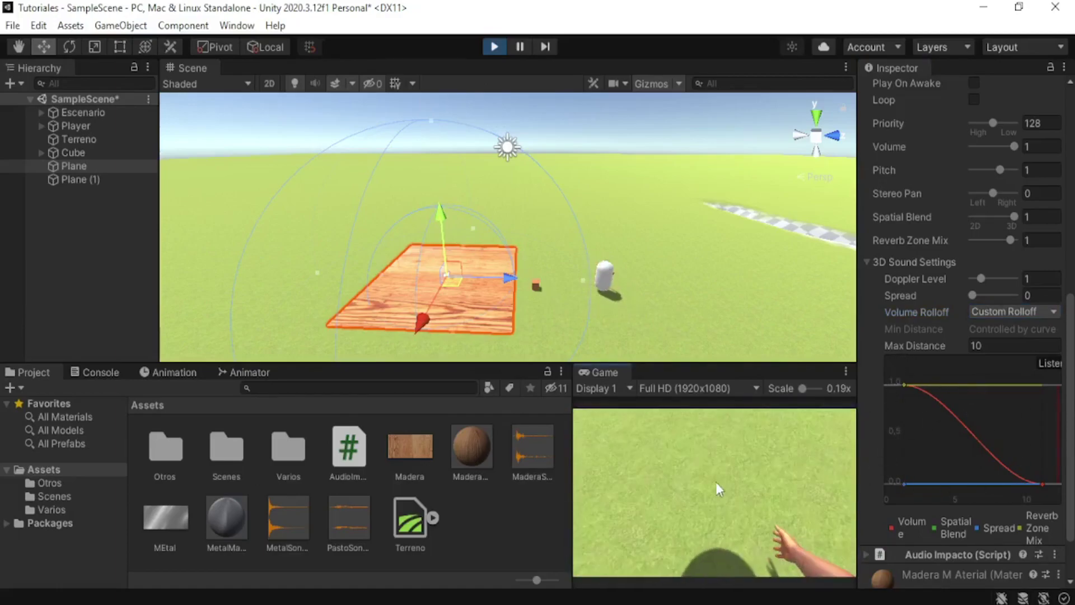
# Pick up the cube, throw it onto the wooden platform, and grab it again.
pyautogui.press('w')
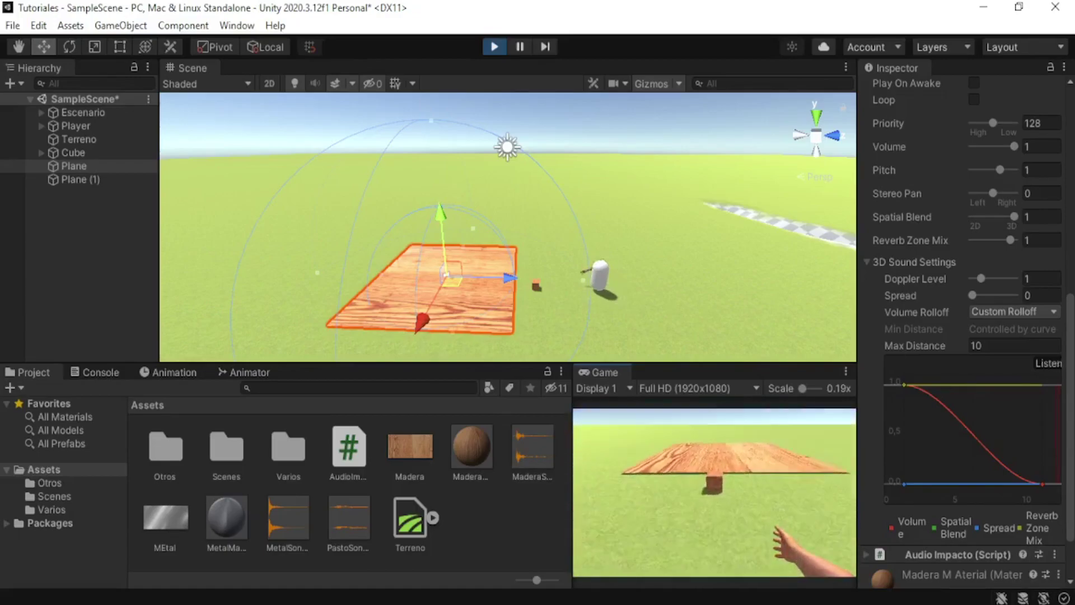
pyautogui.press('e')
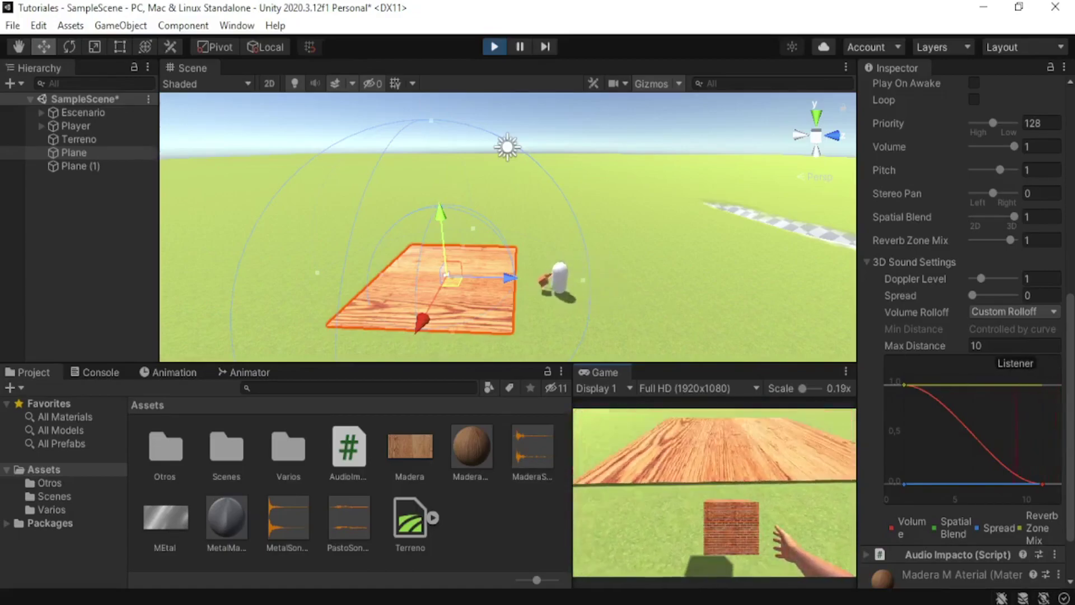
pyautogui.press('w')
pyautogui.press('e')
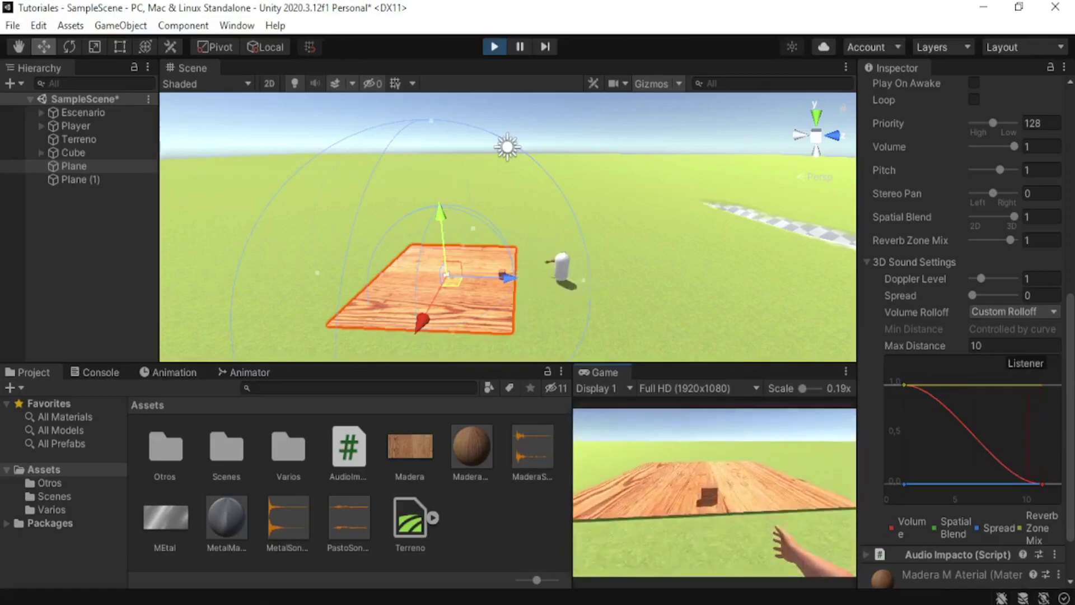
pyautogui.press('w')
pyautogui.press('s')
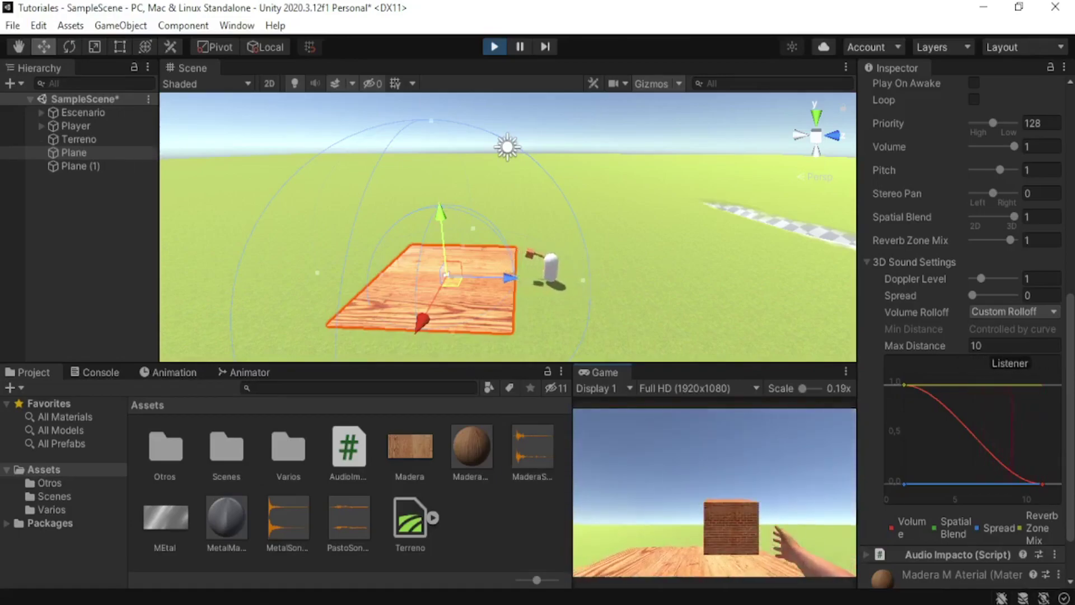
pyautogui.press('w')
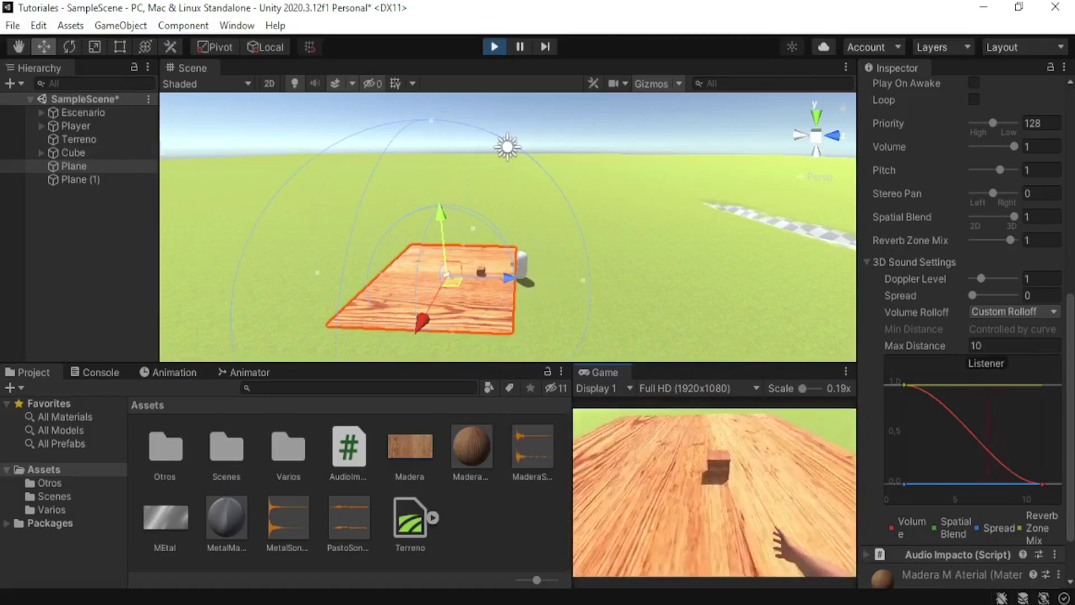
pyautogui.press('e')
pyautogui.press('e')
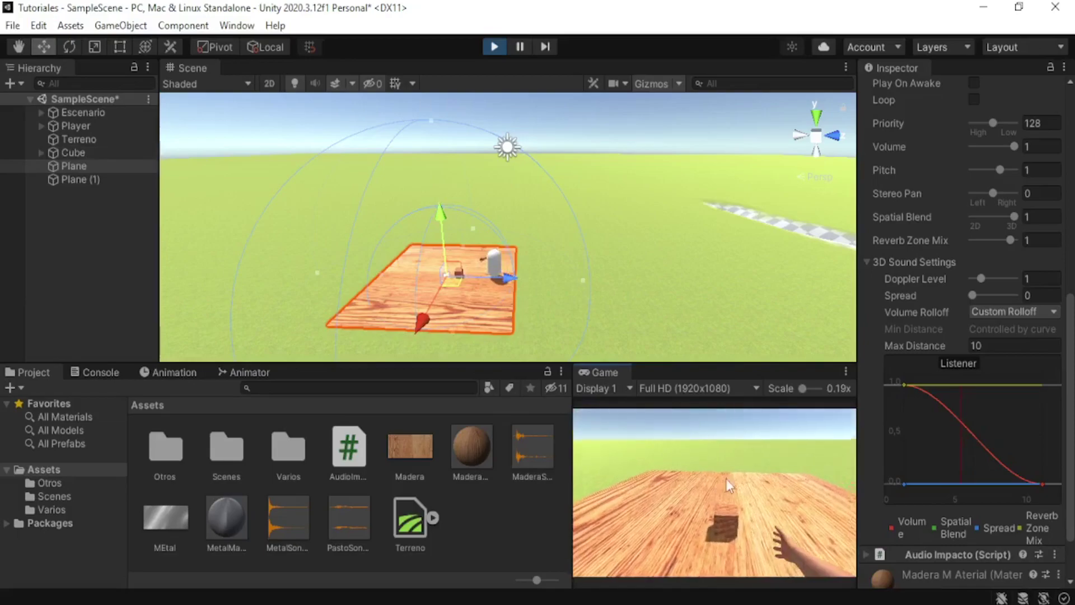
# Select the volume curve's end key, then throw and drop the cube onto the platform again.
pyautogui.click(1042, 484)
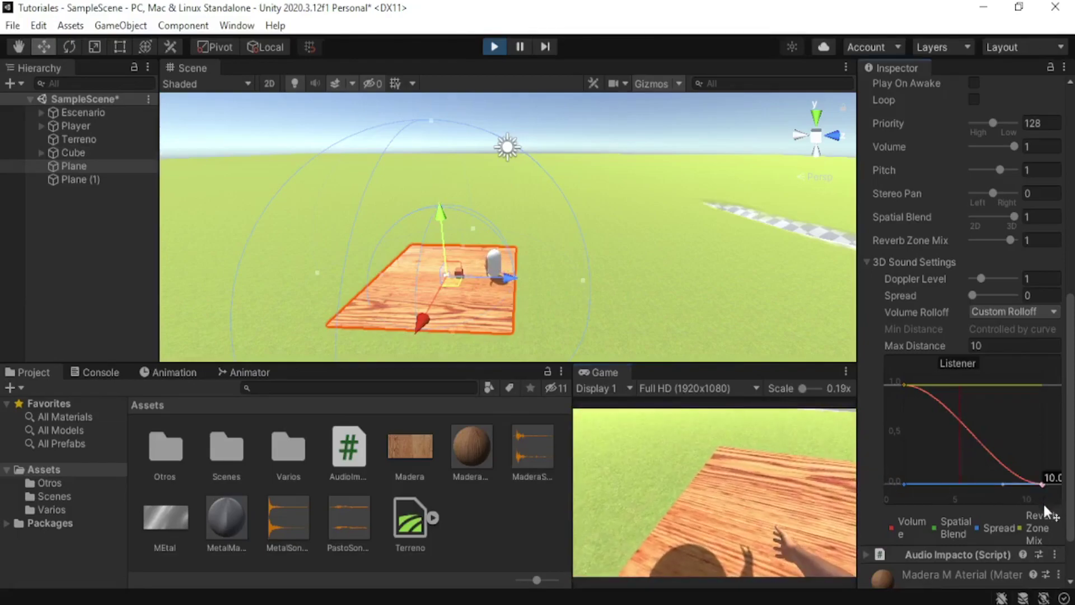
pyautogui.click(772, 486)
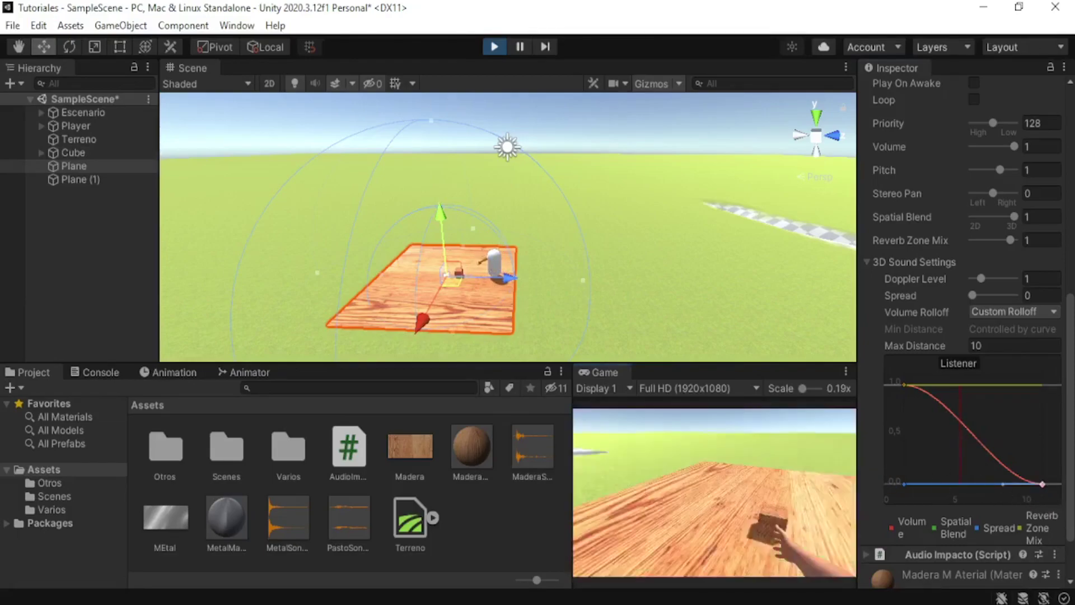
pyautogui.press('w')
pyautogui.press('s')
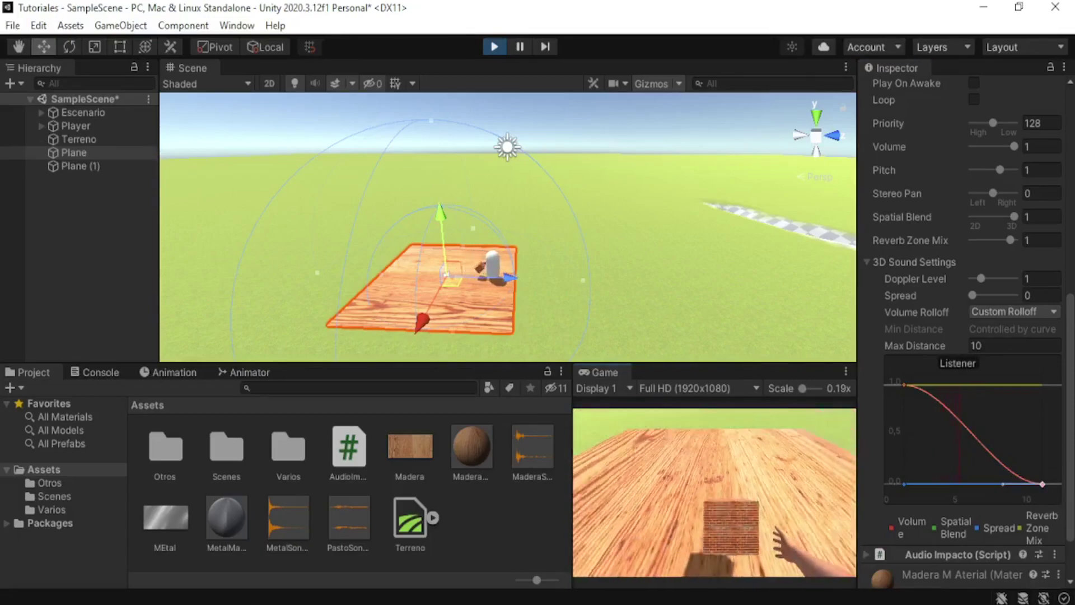
pyautogui.press('e')
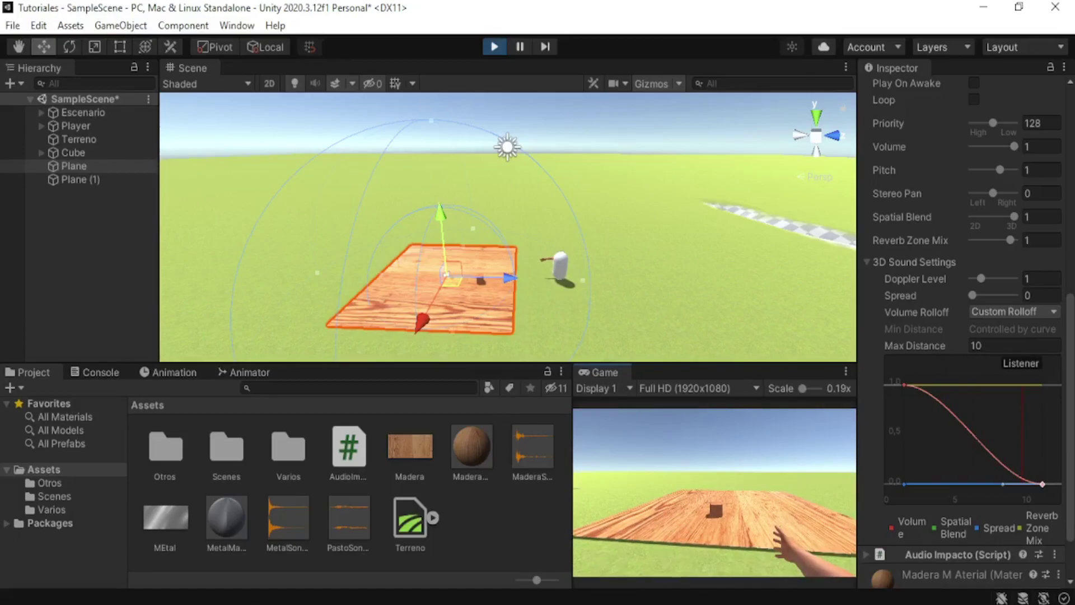
pyautogui.press('w')
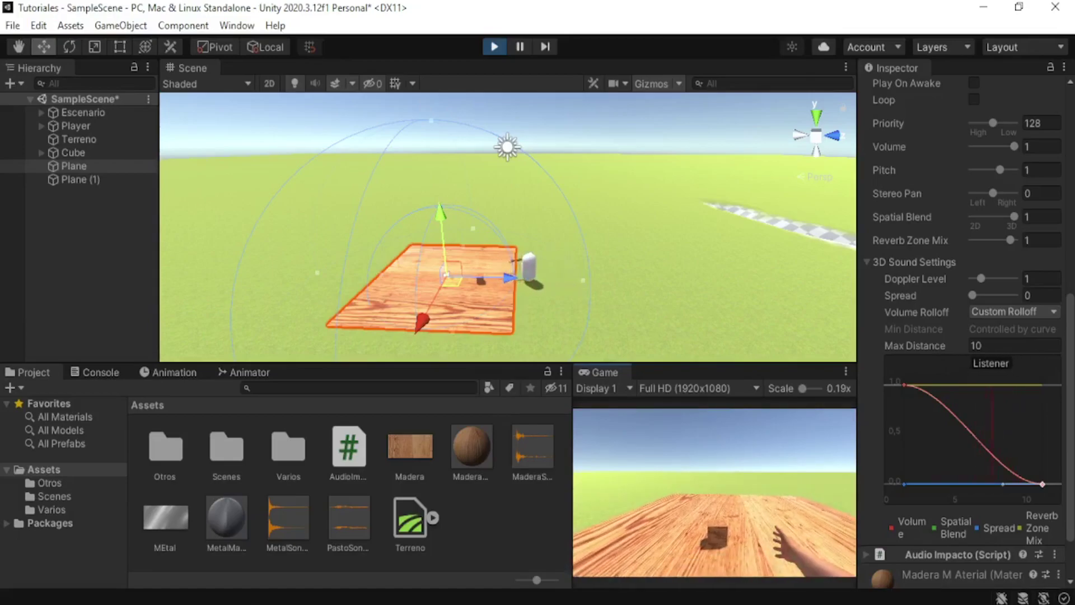
pyautogui.press('w')
pyautogui.press('e')
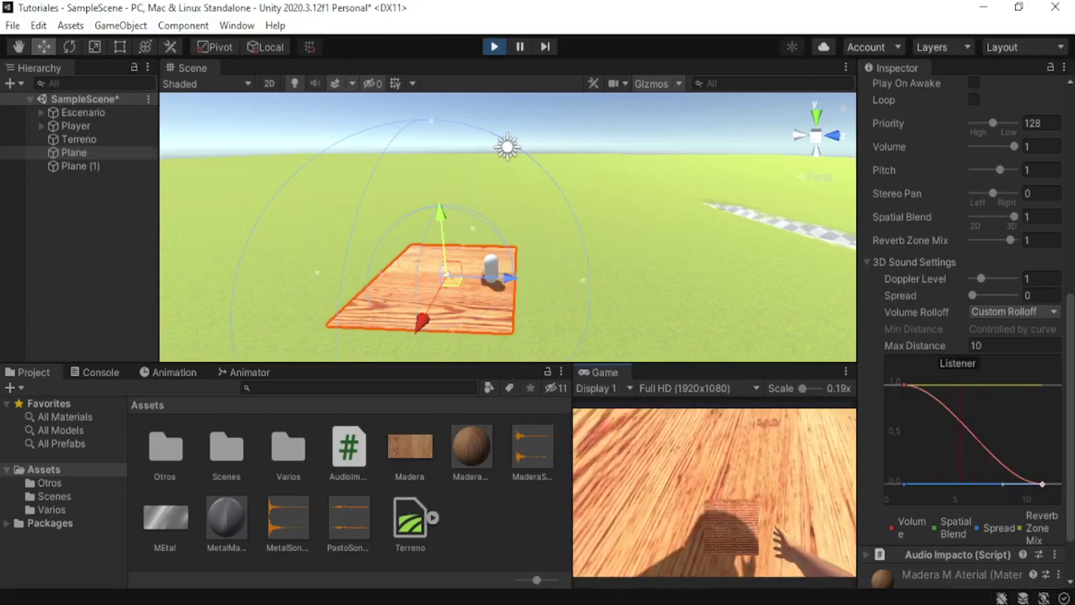
pyautogui.press('e')
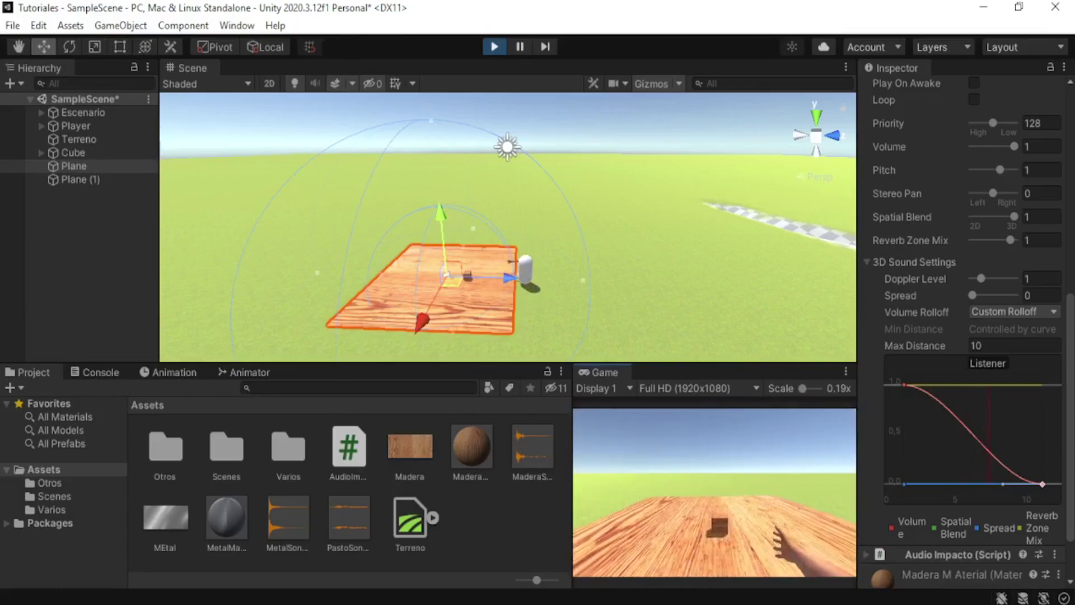
# Inspect the Cube, then reselect the wooden Plane and check its Audio Source options.
pyautogui.click(468, 271)
pyautogui.click(447, 278)
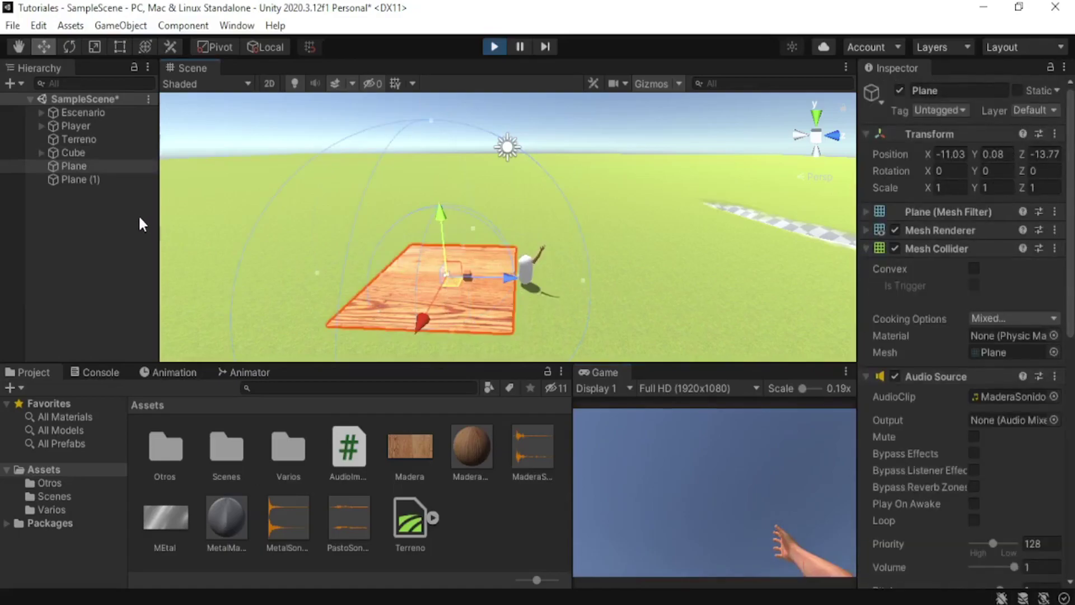
pyautogui.rightClick(940, 381)
pyautogui.click(924, 468)
# Stop Play mode and reselect the wooden Plane to view its Audio Source.
pyautogui.click(494, 46)
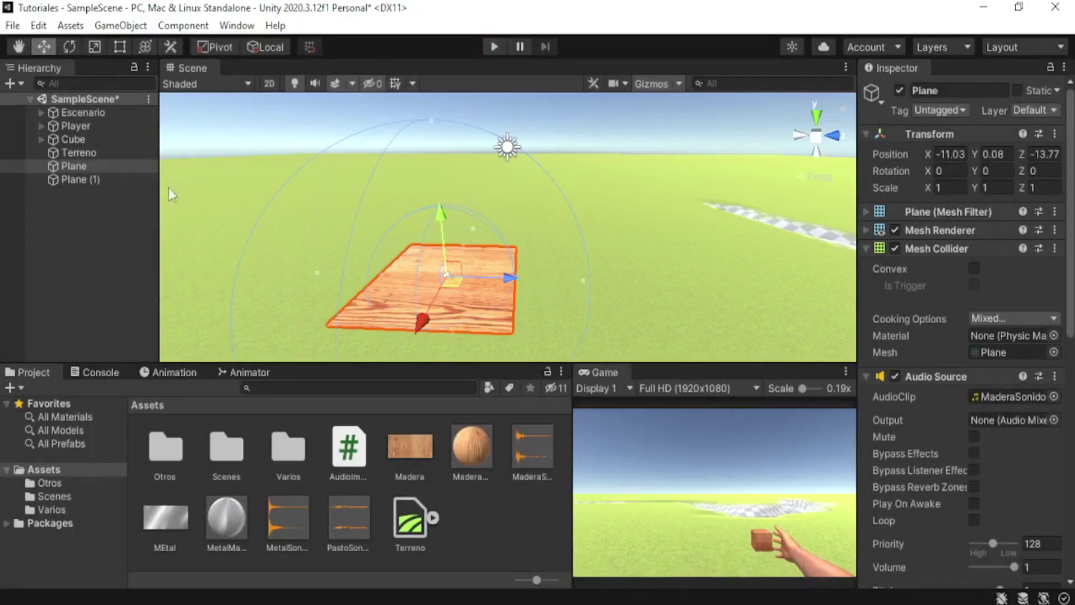
pyautogui.click(102, 197)
pyautogui.click(80, 162)
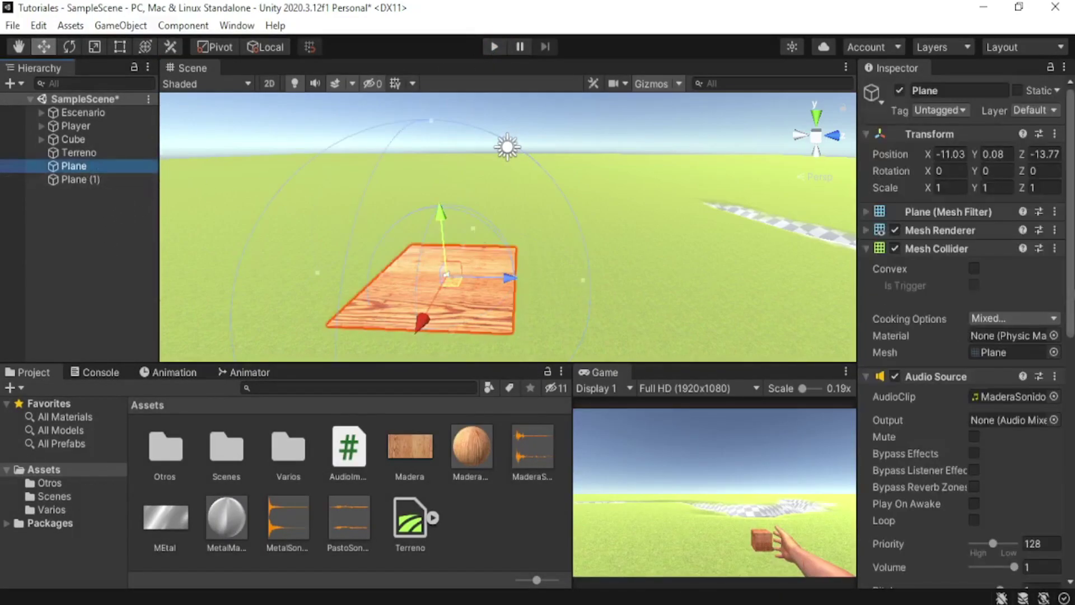
pyautogui.scroll(-10, 964, 336)
pyautogui.scroll(-3, 963, 336)
pyautogui.click(1025, 273)
pyautogui.click(1003, 326)
# Copy the wooden Plane's Audio Source component and select the metal Plane (1).
pyautogui.click(55, 234)
pyautogui.click(72, 164)
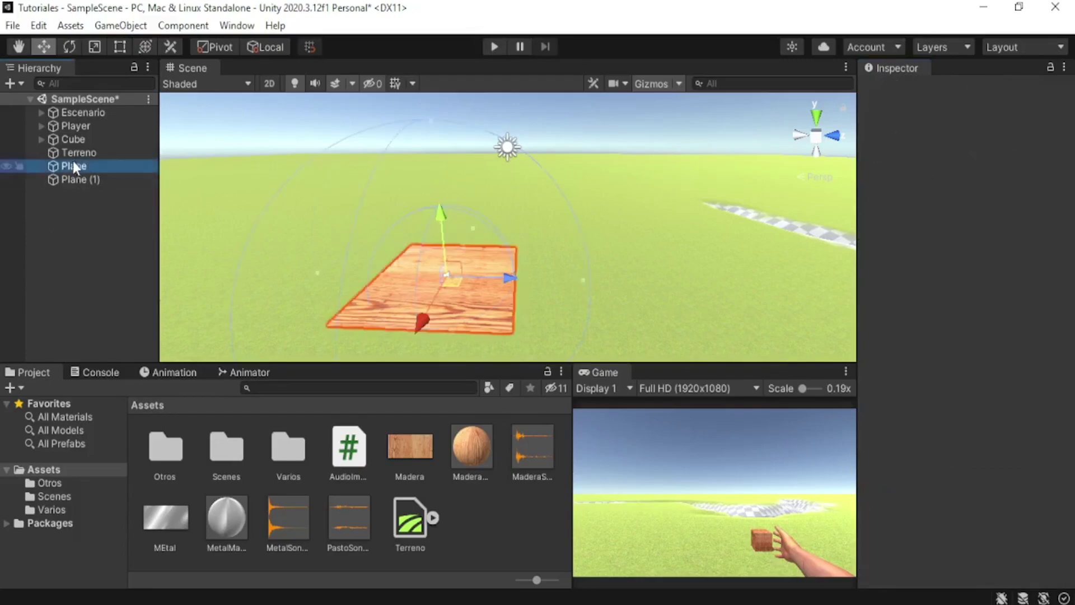
pyautogui.rightClick(935, 387)
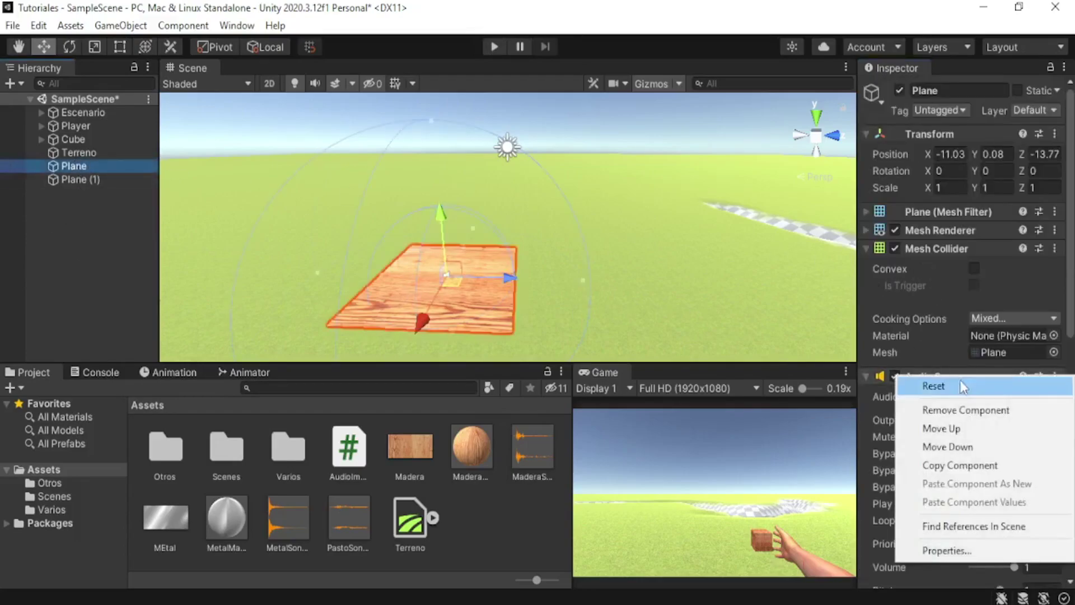
pyautogui.click(984, 464)
pyautogui.click(140, 201)
pyautogui.click(84, 179)
pyautogui.moveTo(586, 293)
pyautogui.mouseDown(button='middle')
pyautogui.moveTo(618, 208)
pyautogui.moveTo(396, 262)
pyautogui.mouseUp(button='middle')
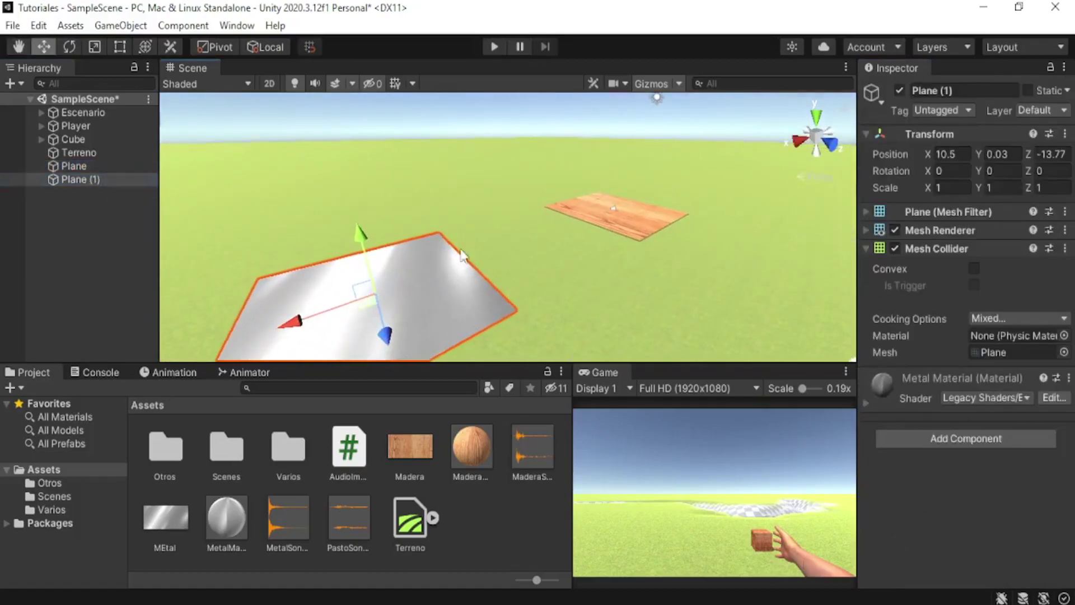
# Add an Audio Source to Plane (1) and paste the copied Audio Source values into it.
pyautogui.scroll(-1, 504, 280)
pyautogui.keyDown('alt'); pyautogui.moveTo(542, 300); pyautogui.dragTo(403, 264); pyautogui.keyUp('alt')
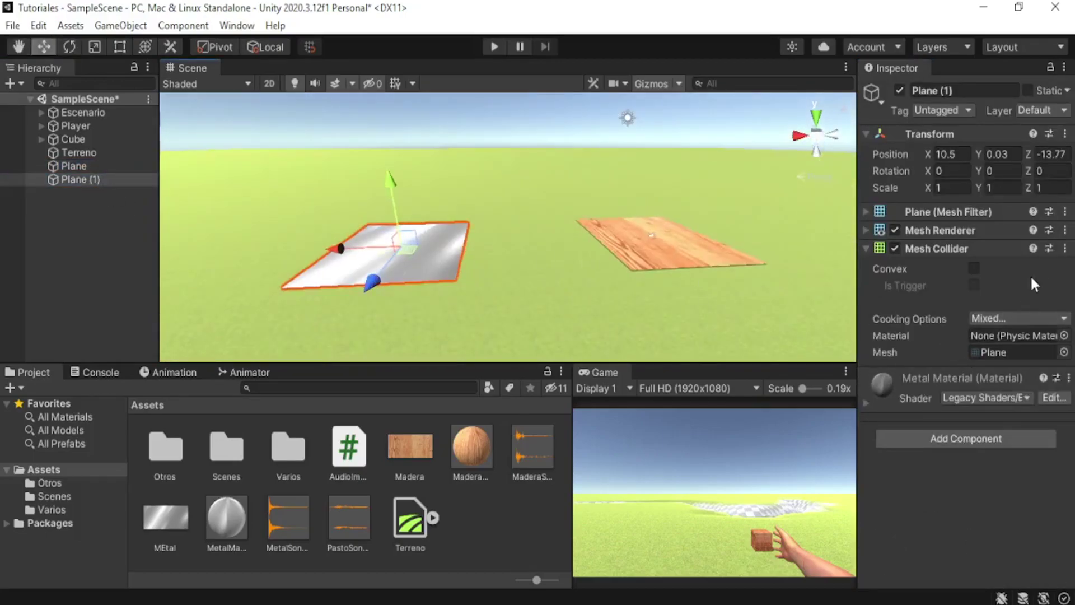
pyautogui.click(1069, 379)
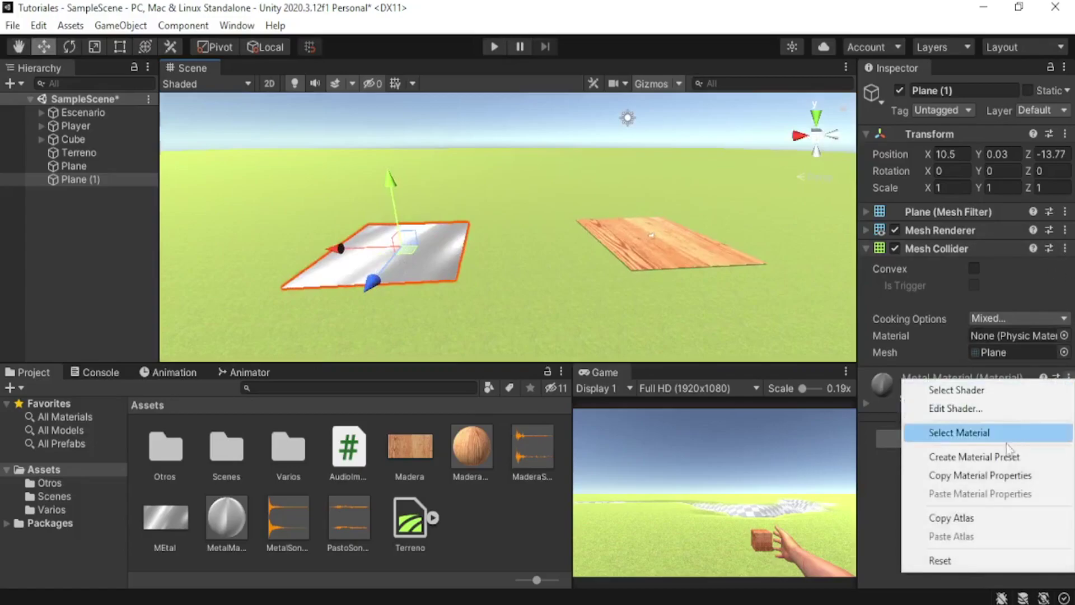
pyautogui.click(890, 476)
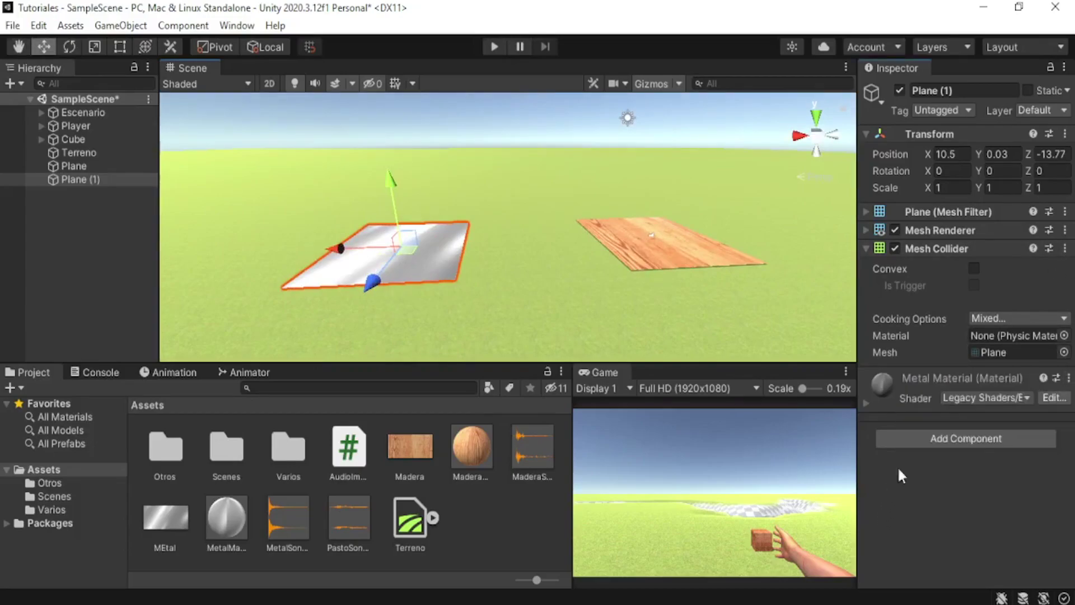
pyautogui.click(947, 432)
pyautogui.write('audioso')
pyautogui.press('Return')
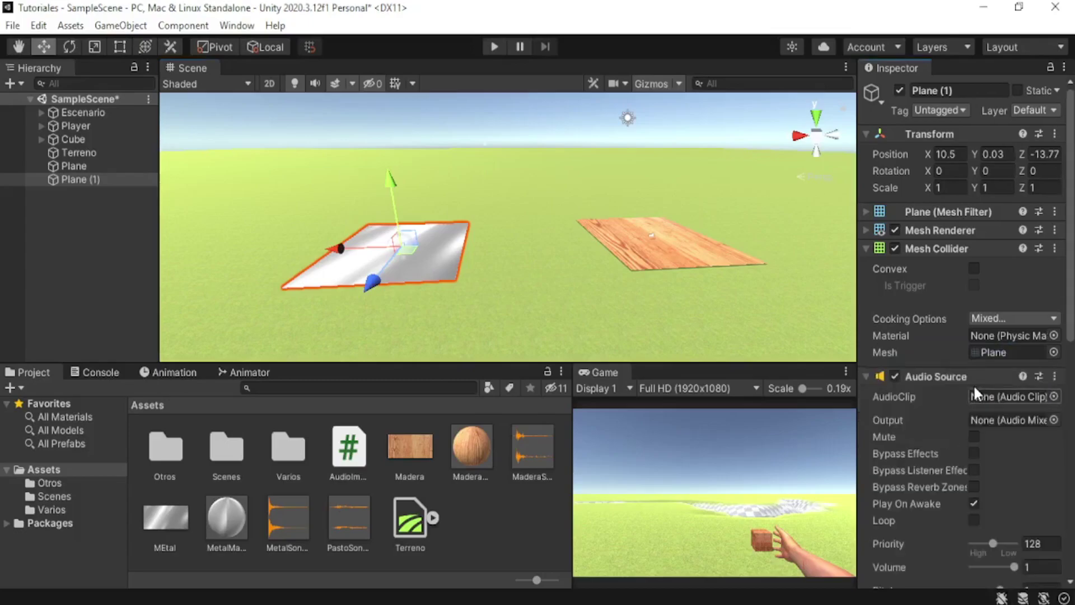
pyautogui.click(1055, 376)
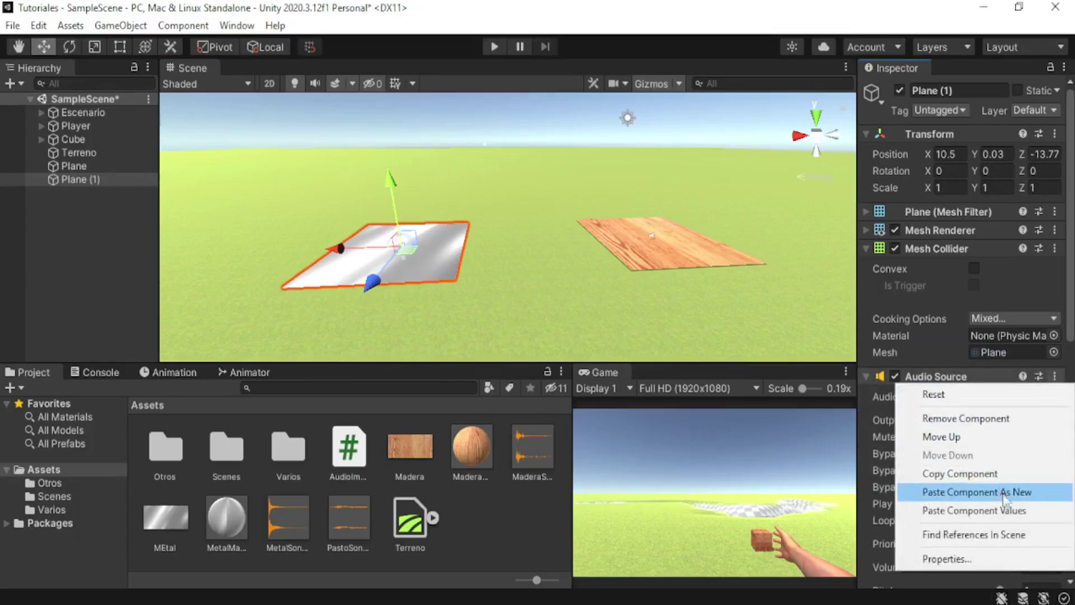
pyautogui.click(1010, 510)
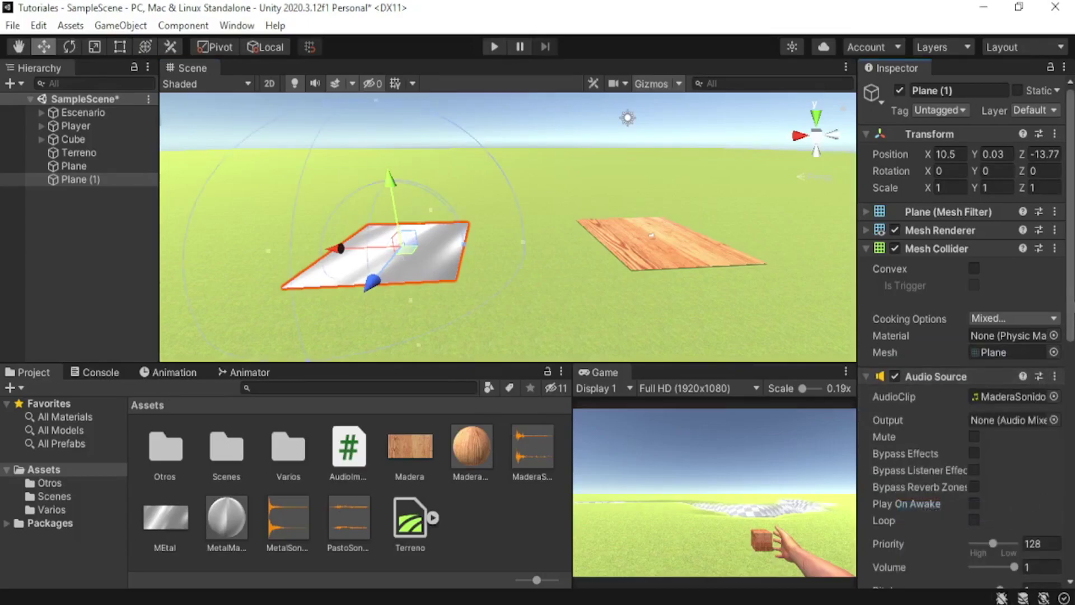
# Assign the MetalSonido clip to Plane (1)'s Audio Source, deselect, and start a play test.
pyautogui.scroll(-3, 1012, 289)
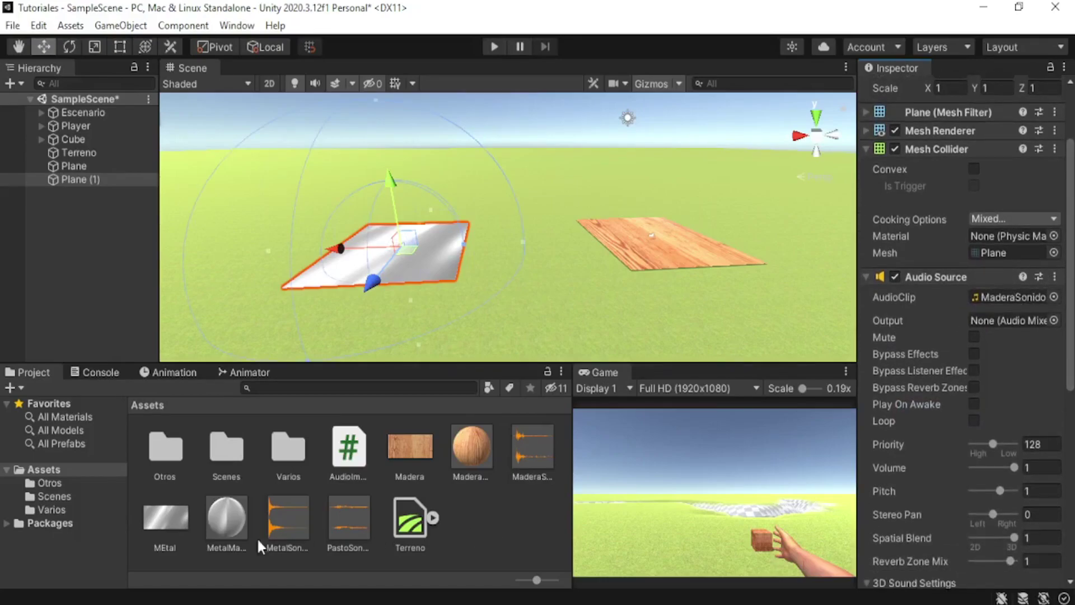
pyautogui.moveTo(287, 534); pyautogui.dragTo(811, 404)
pyautogui.moveTo(992, 306); pyautogui.dragTo(1007, 299)
pyautogui.scroll(-3, 624, 269)
pyautogui.click(140, 328)
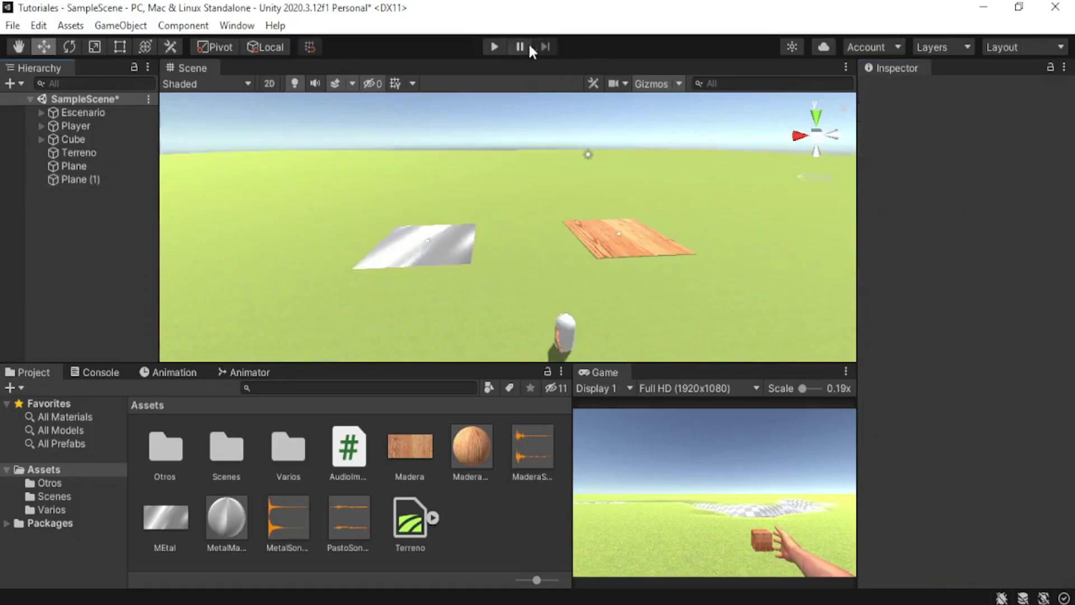
pyautogui.click(494, 47)
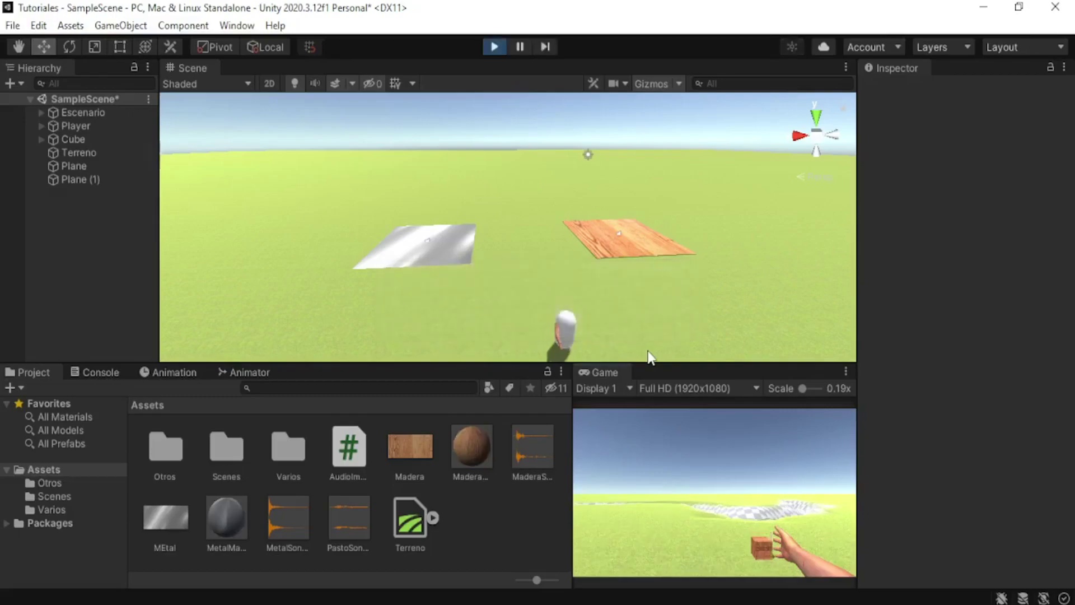
# Walk to the cube, pick it up, select both planes, and throw the cube.
pyautogui.press('s')
pyautogui.press('s')
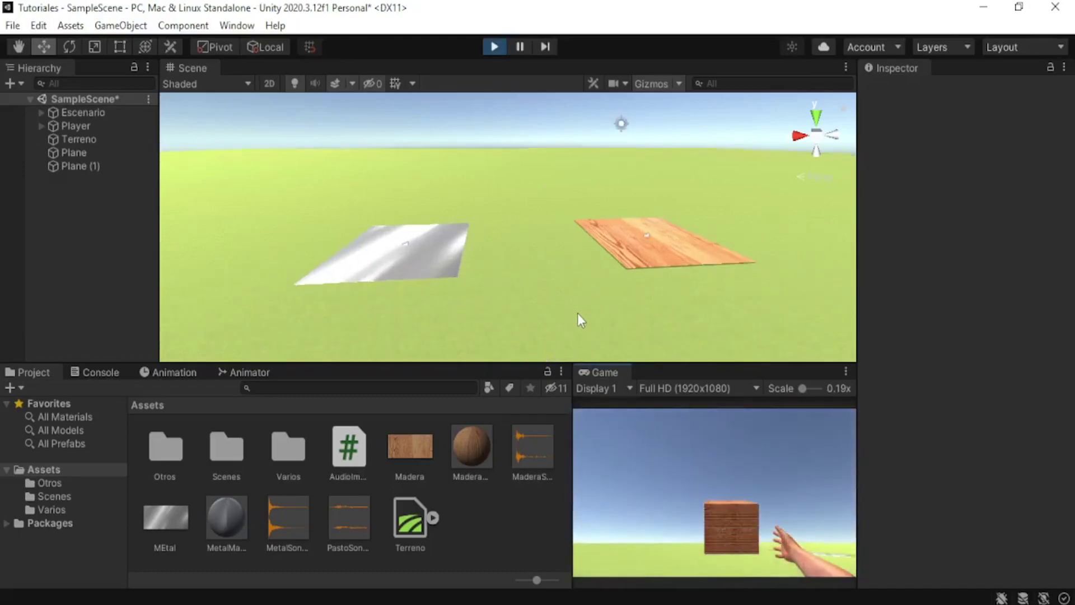
pyautogui.scroll(5, 577, 314)
pyautogui.moveTo(659, 313); pyautogui.dragTo(641, 287, button='middle')
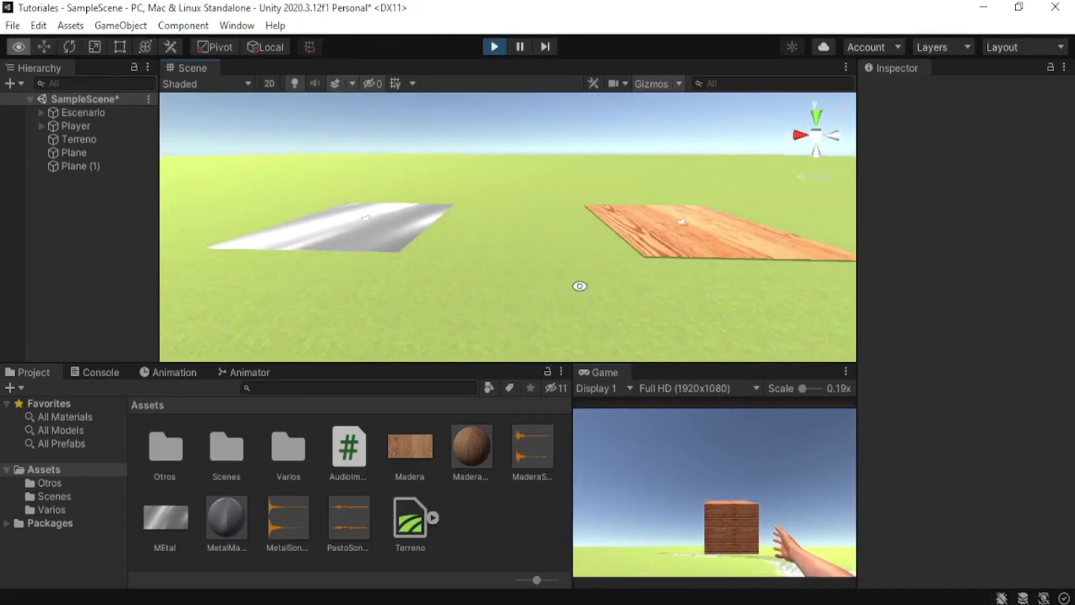
pyautogui.scroll(-2, 582, 287)
pyautogui.scroll(-2, 586, 287)
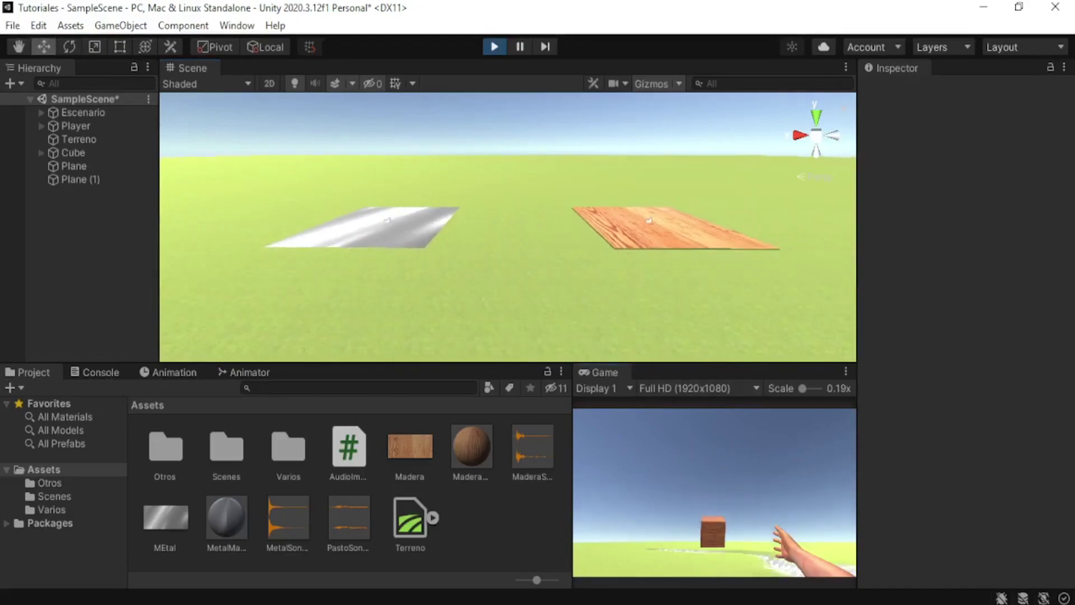
pyautogui.press('e')
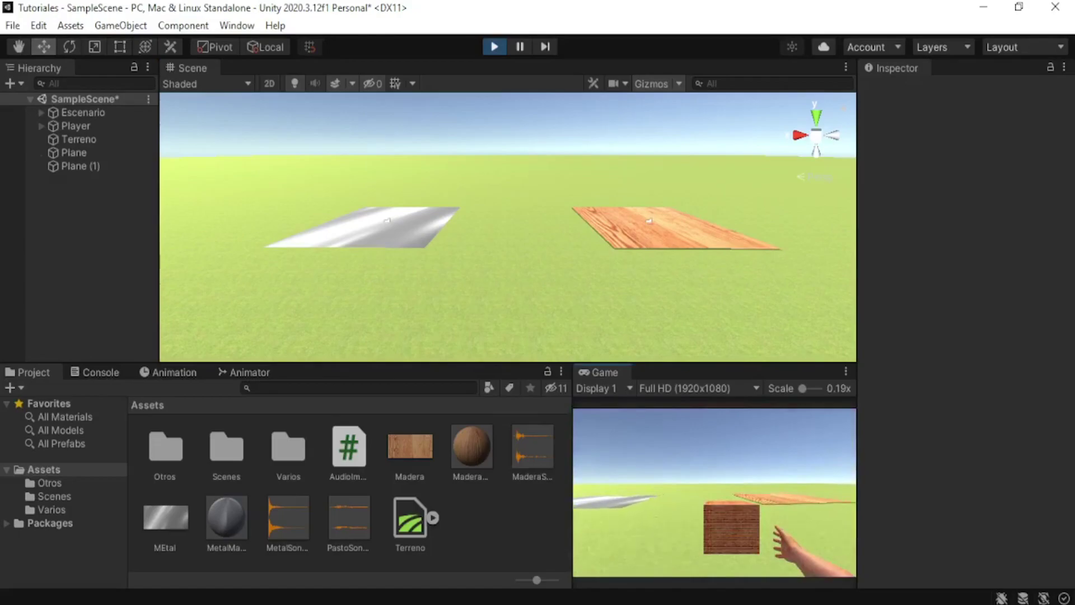
pyautogui.press('w')
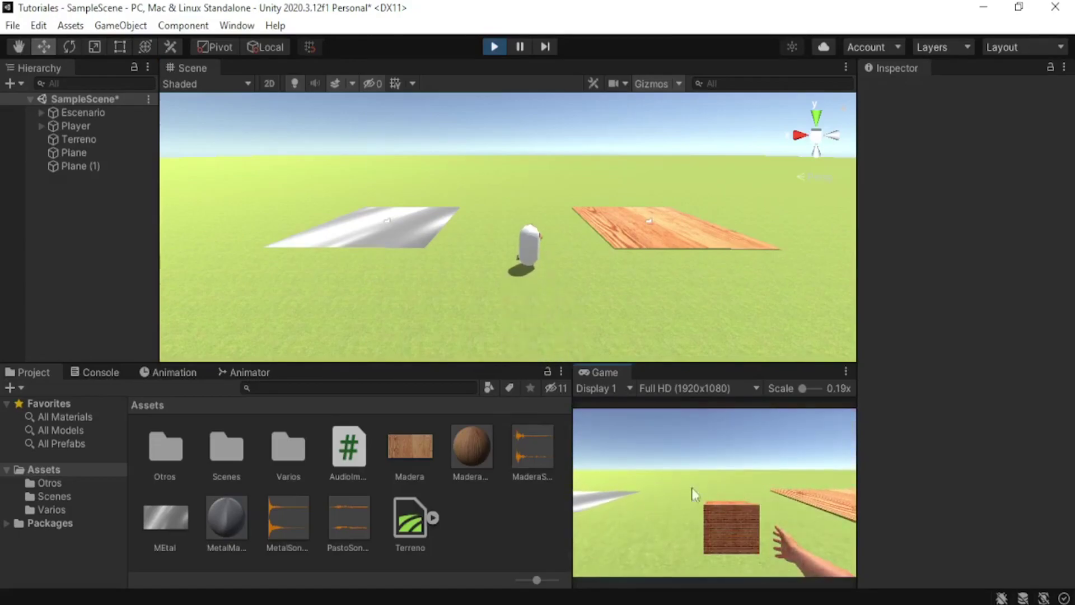
pyautogui.click(77, 153)
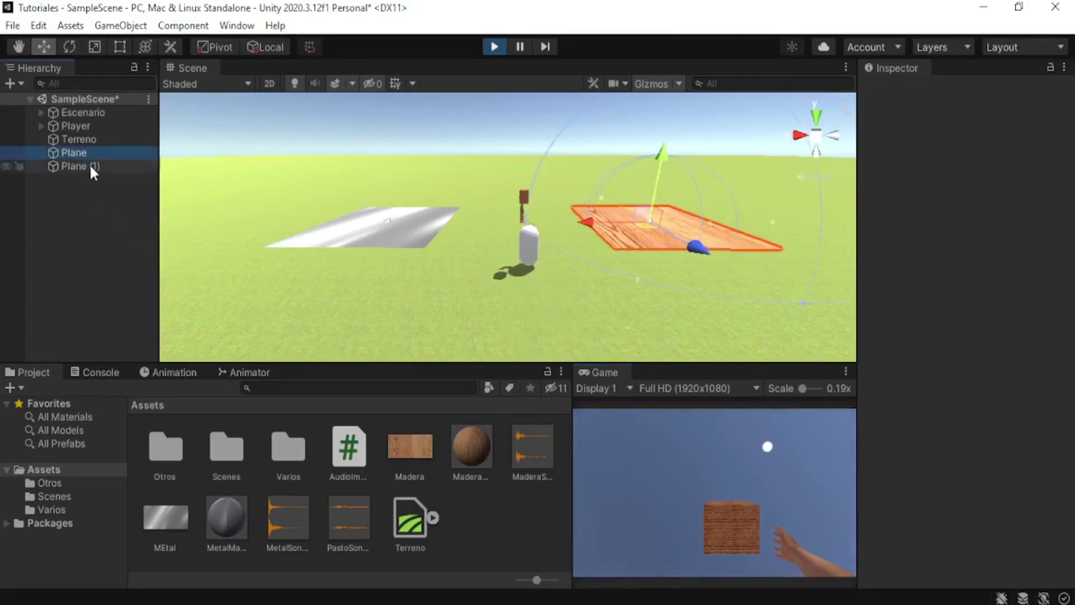
pyautogui.keyDown('shift'); pyautogui.click(89, 164); pyautogui.keyUp('shift')
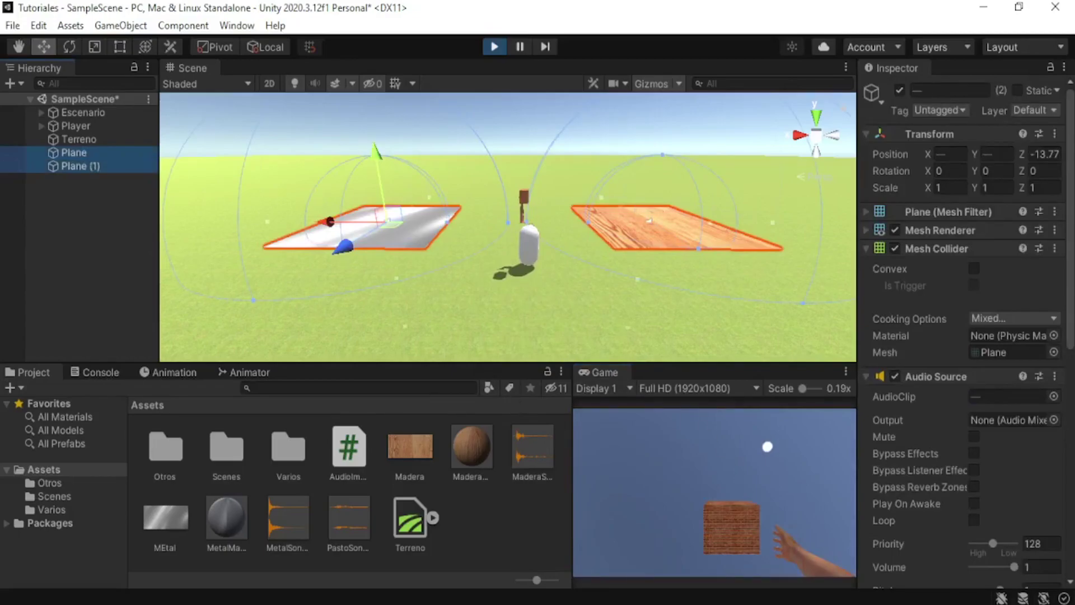
pyautogui.click(742, 478)
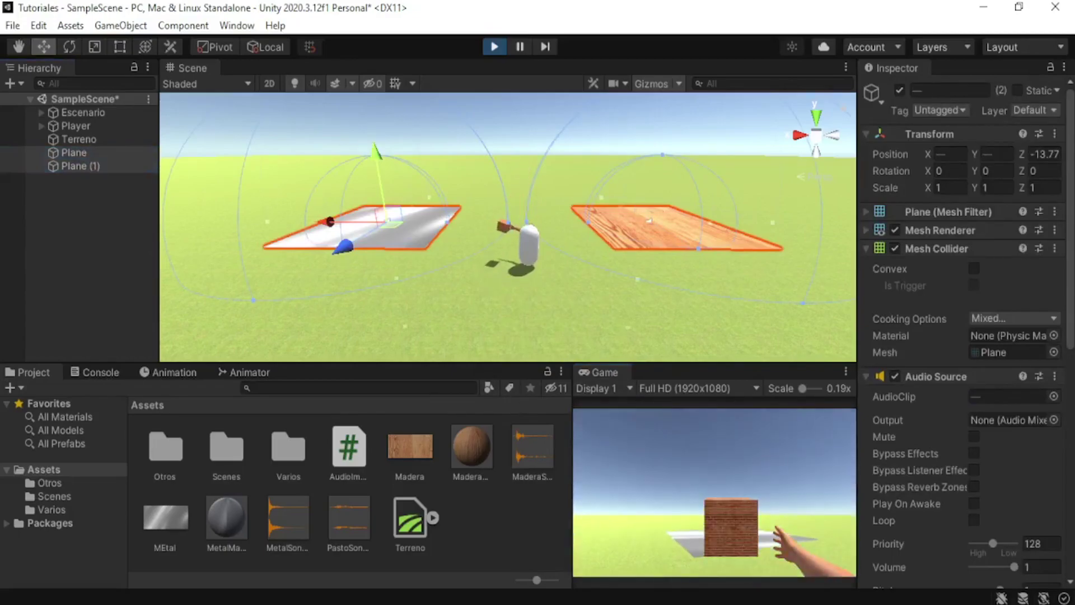
# Throw the cube onto the metal plane, grab it again, and exit Play mode with Ctrl+P.
pyautogui.press('w')
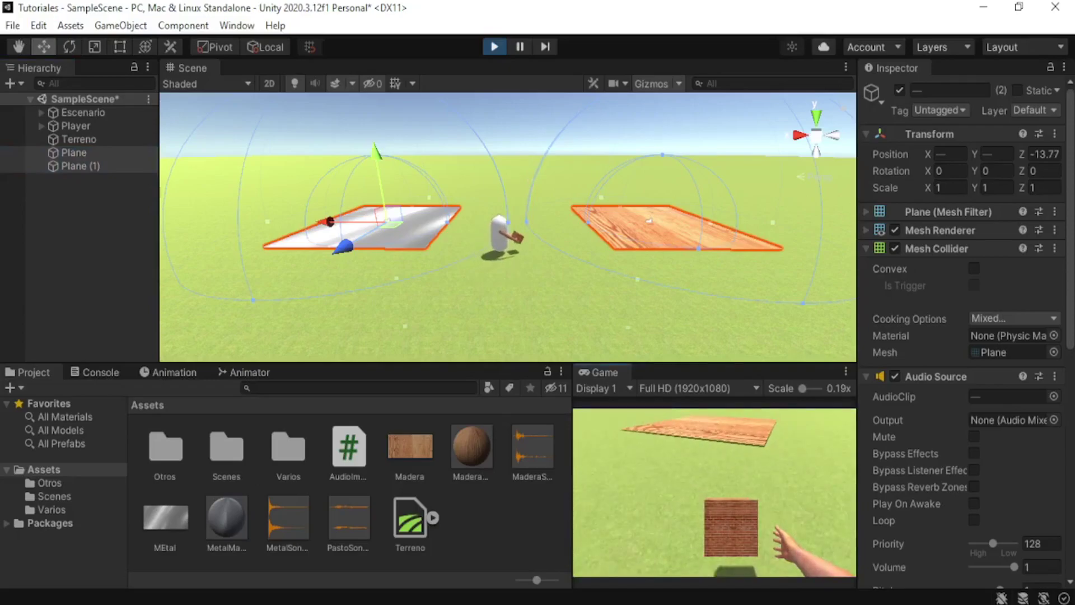
pyautogui.press('w')
pyautogui.press('w')
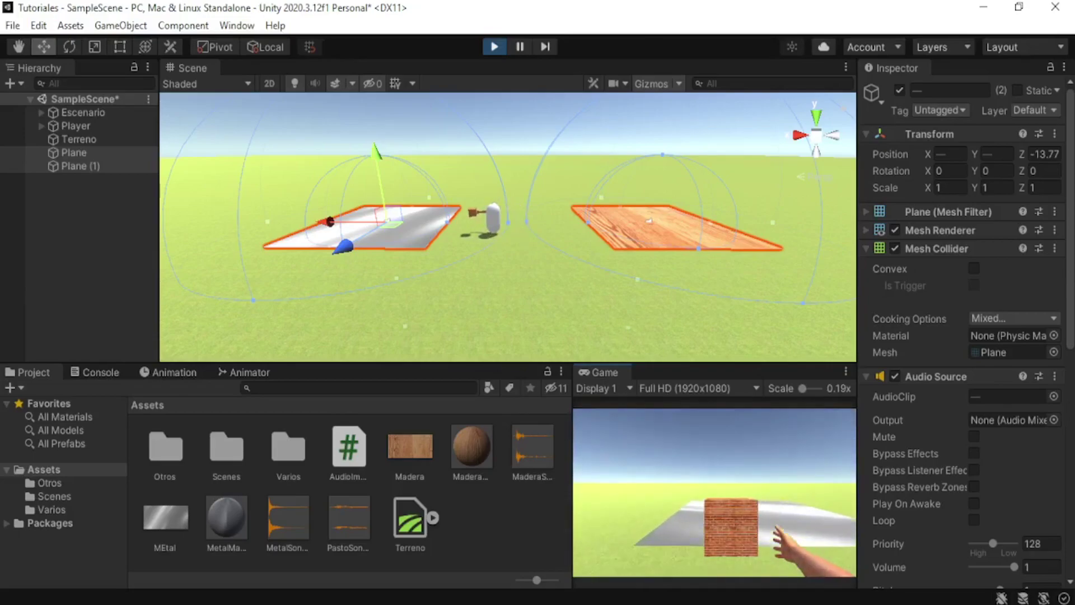
pyautogui.press('e')
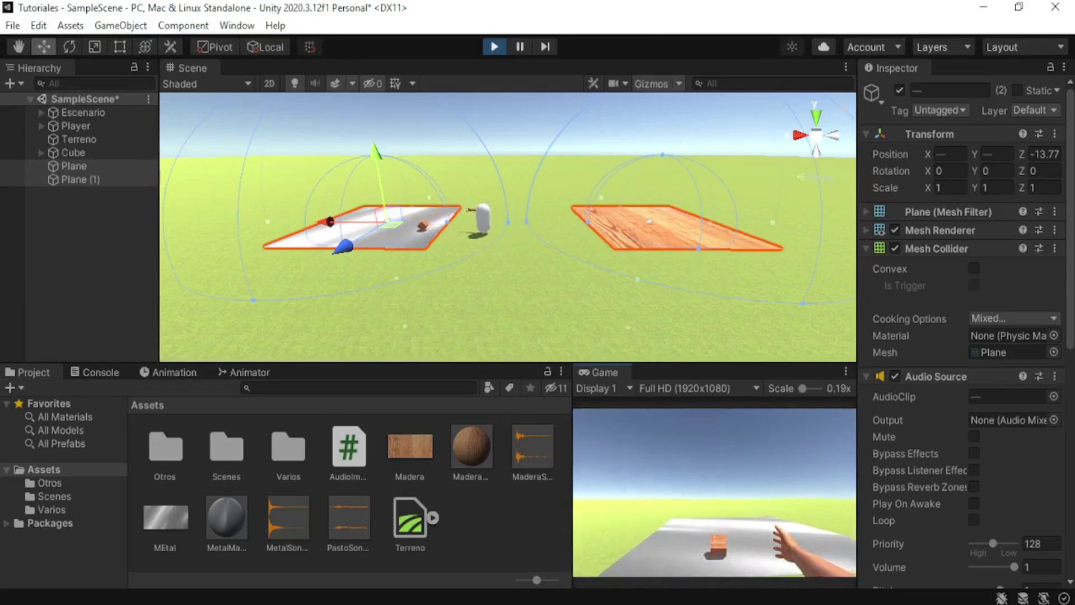
pyautogui.press('w')
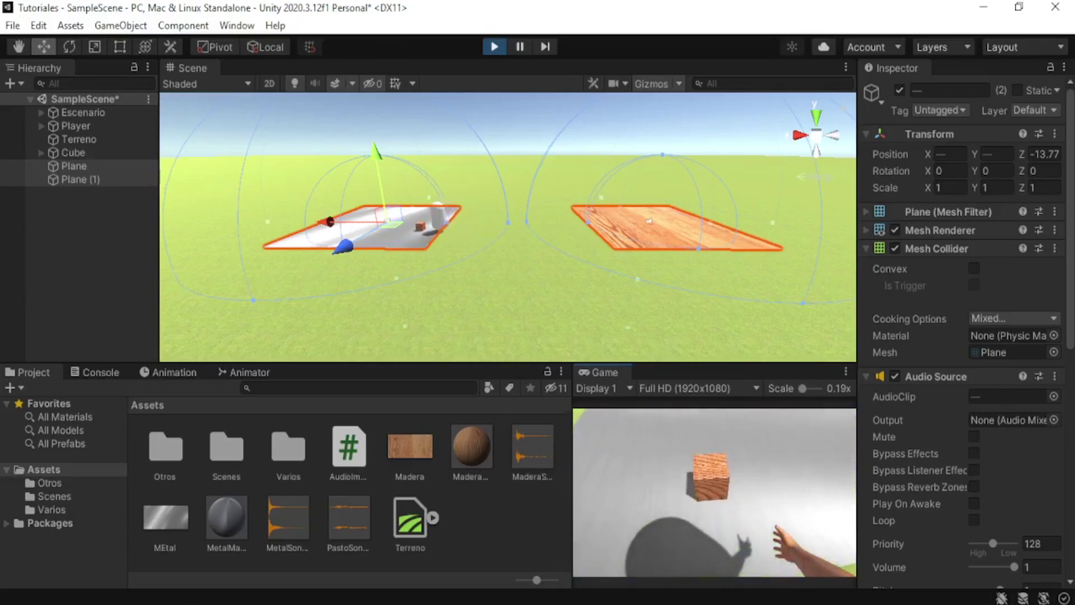
pyautogui.press('e')
pyautogui.press('s')
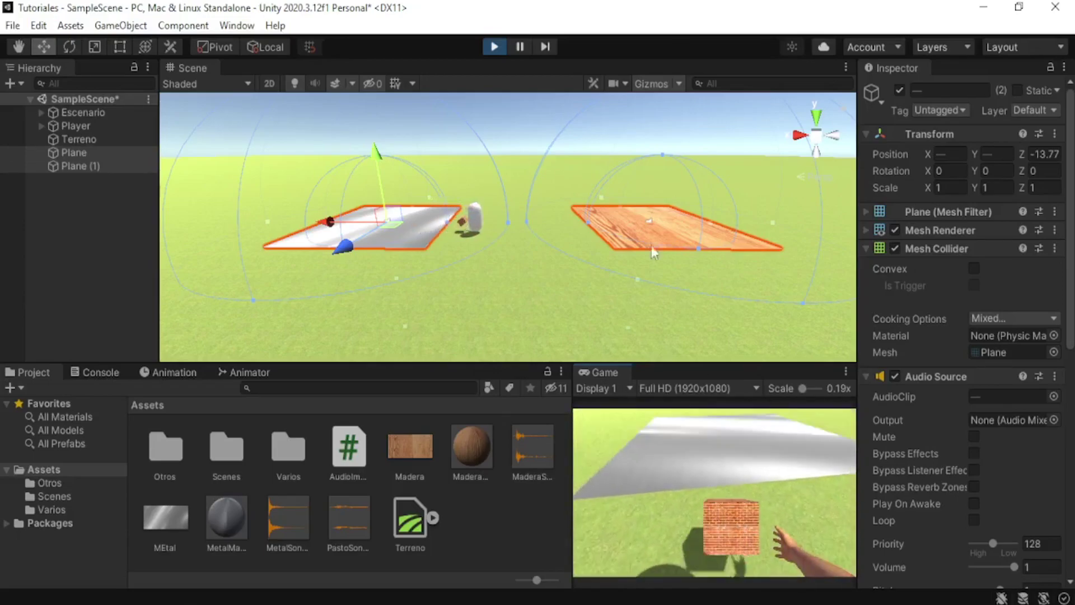
pyautogui.hotkey('ctrl', 'p')
pyautogui.scroll(-8, 993, 348)
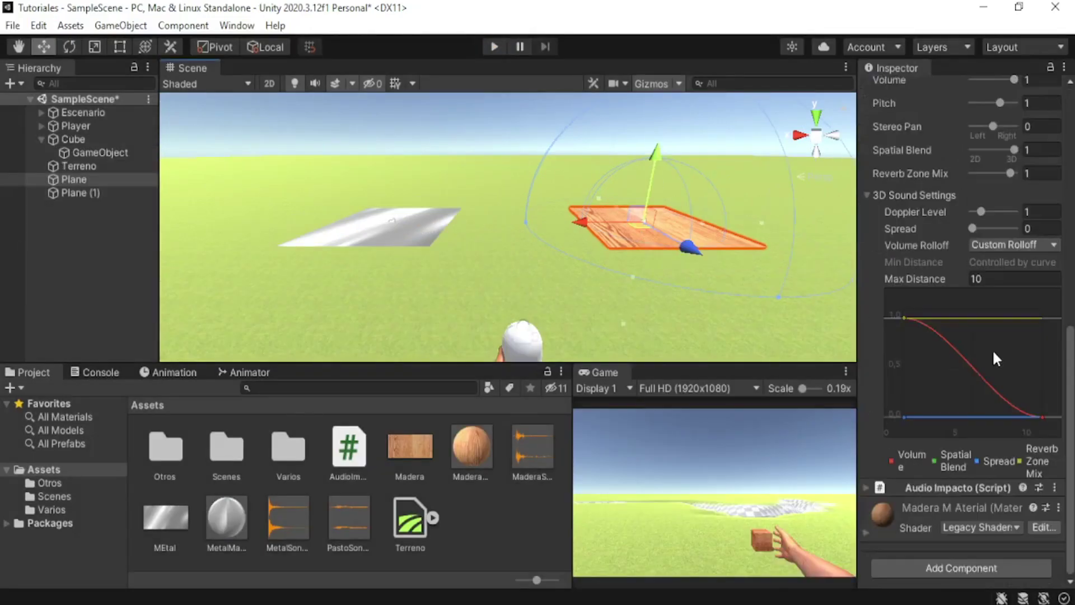
# Attach AudioImpacto to Plane (1) and link its Audio Golpe field to Plane (1)'s Audio Source.
pyautogui.click(377, 223)
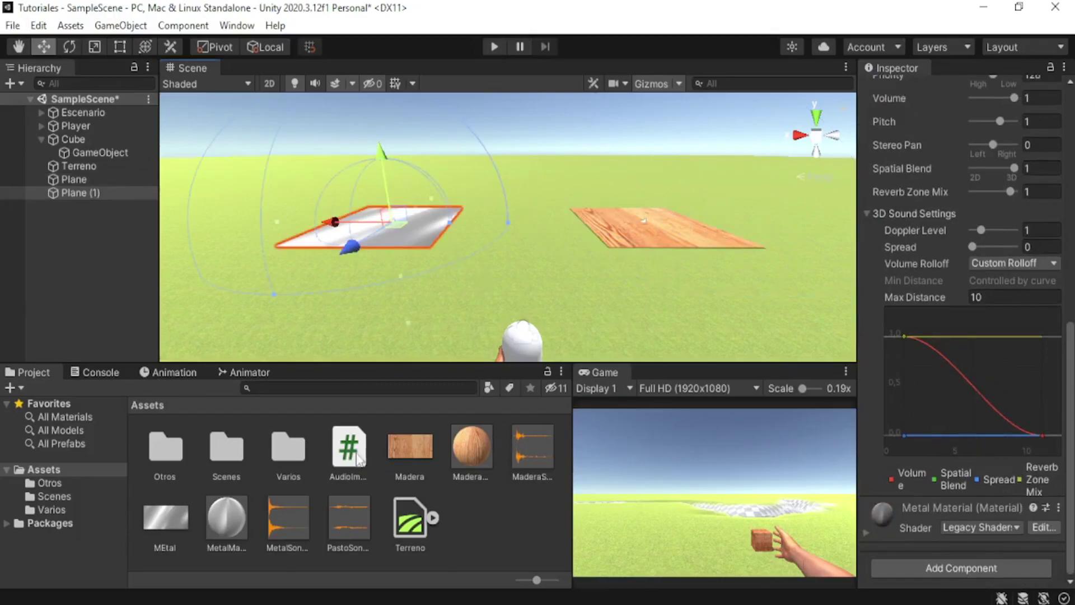
pyautogui.moveTo(984, 556); pyautogui.dragTo(983, 555)
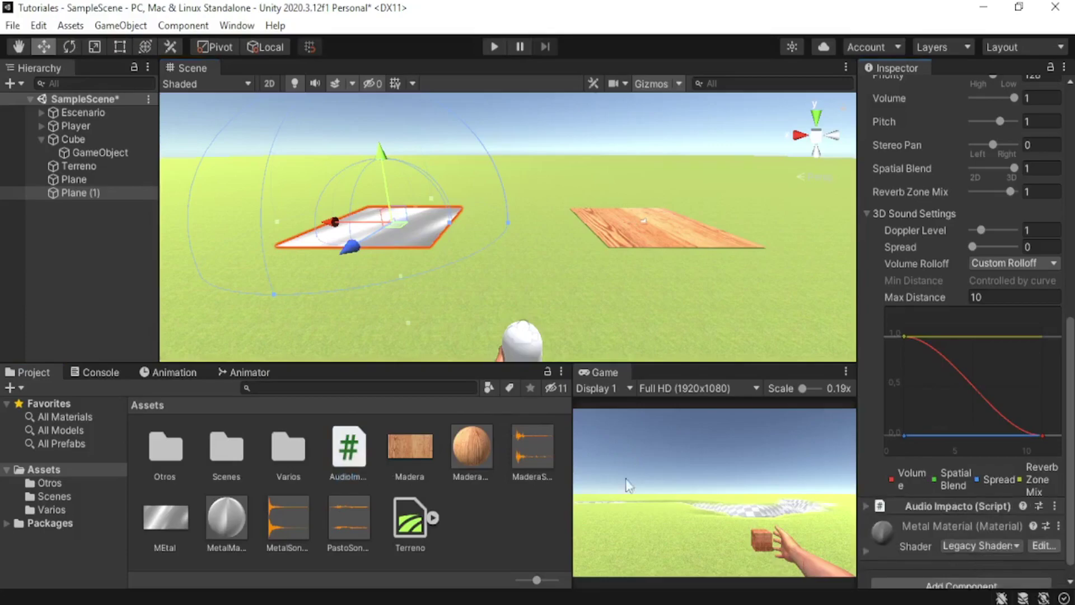
pyautogui.click(866, 507)
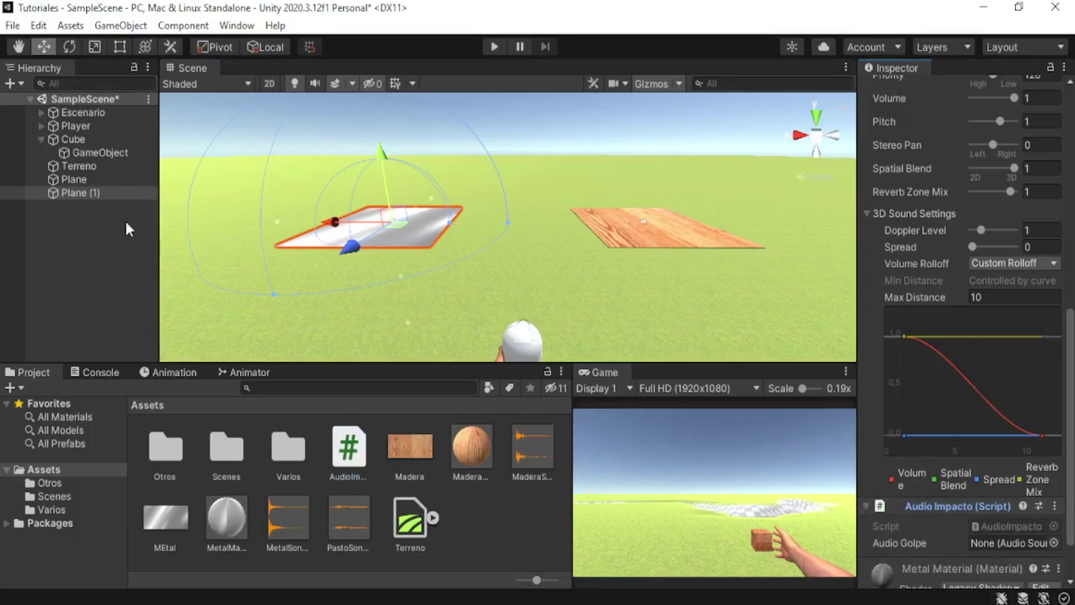
pyautogui.moveTo(77, 196); pyautogui.dragTo(1005, 537)
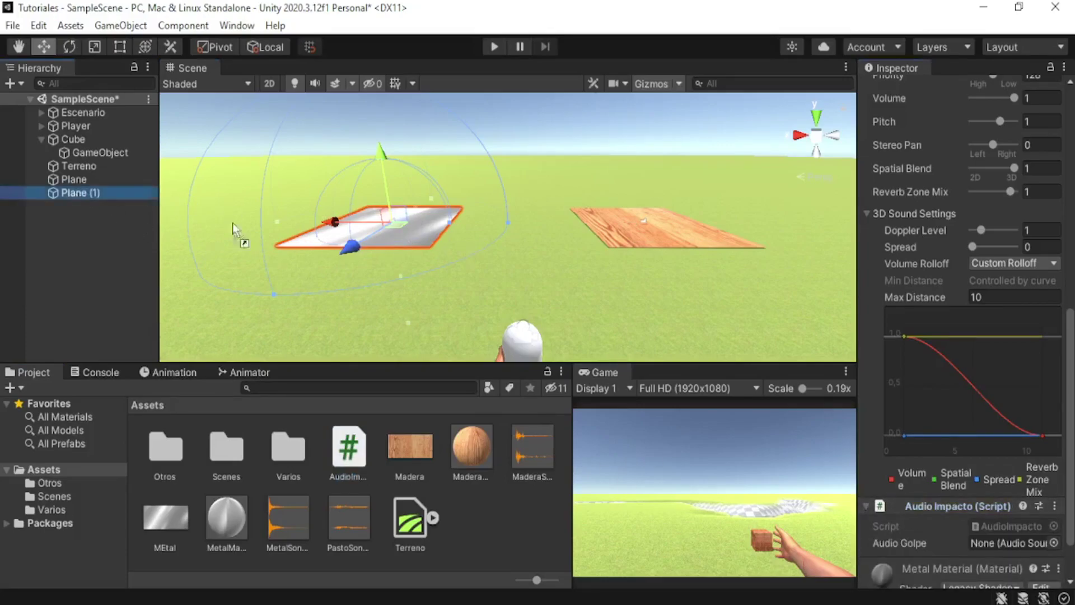
# Select both the wooden and metal planes and start a new play test.
pyautogui.click(506, 485)
pyautogui.click(73, 179)
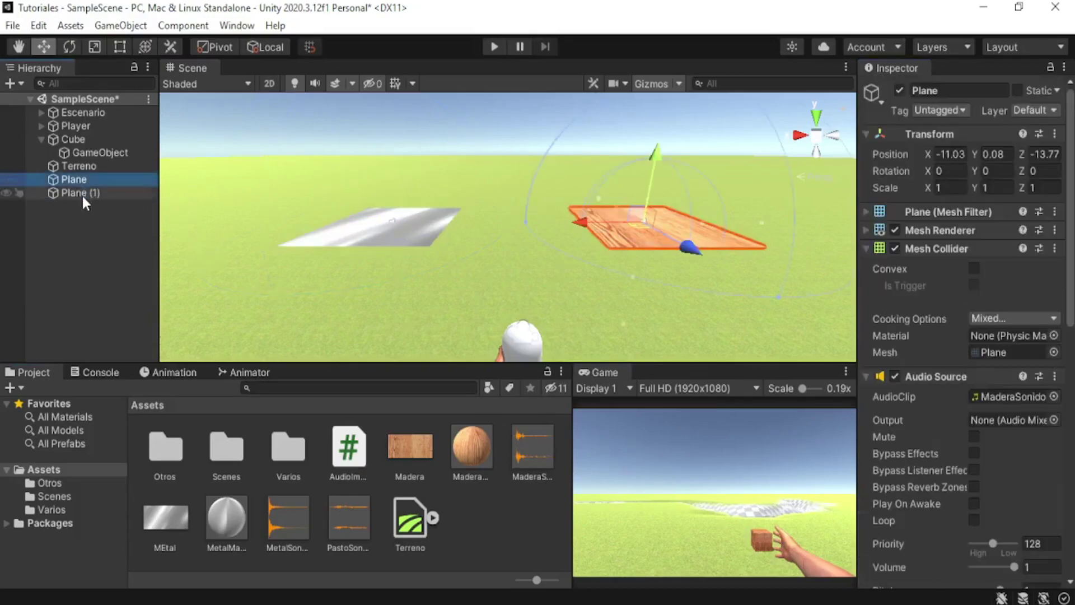
pyautogui.keyDown('ctrl'); pyautogui.click(82, 196); pyautogui.keyUp('ctrl')
pyautogui.click(496, 45)
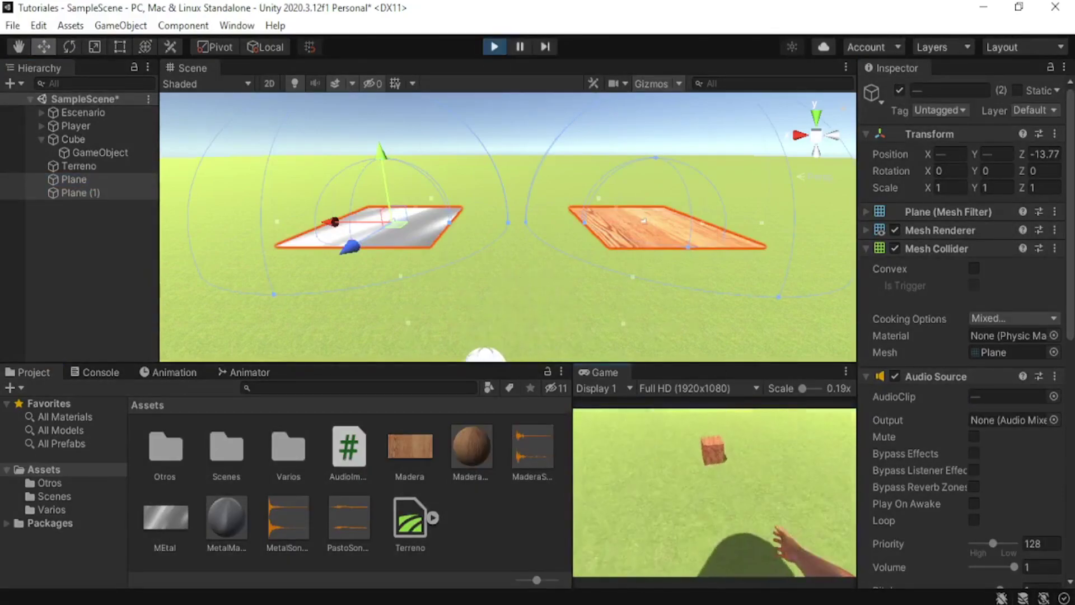
# Carry the cube to the metal plane, throw it there, then pick it up and drop it again.
pyautogui.press('w')
pyautogui.press('e')
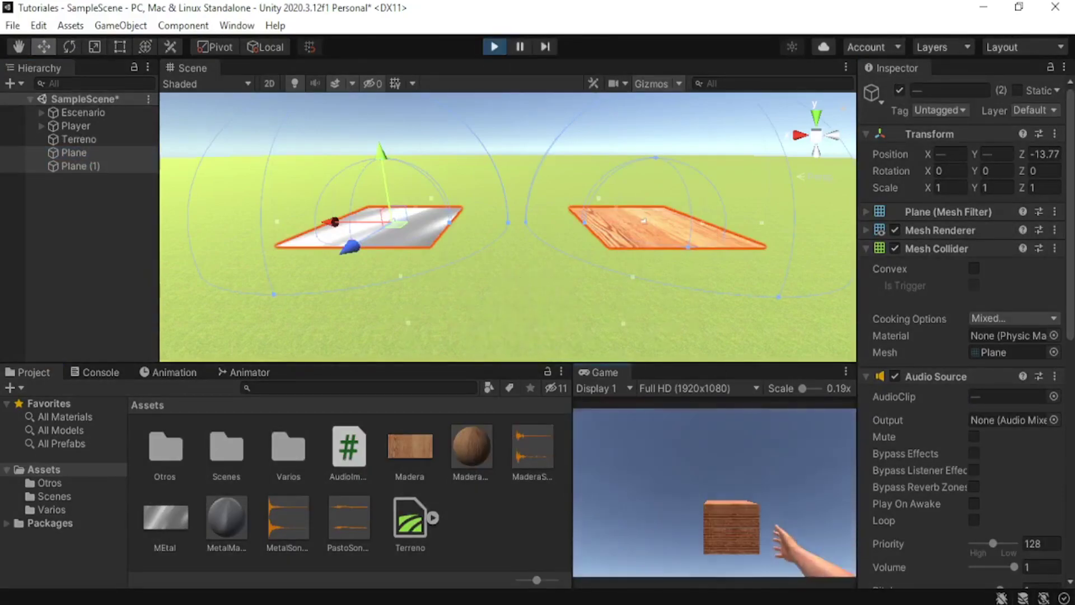
pyautogui.press('w')
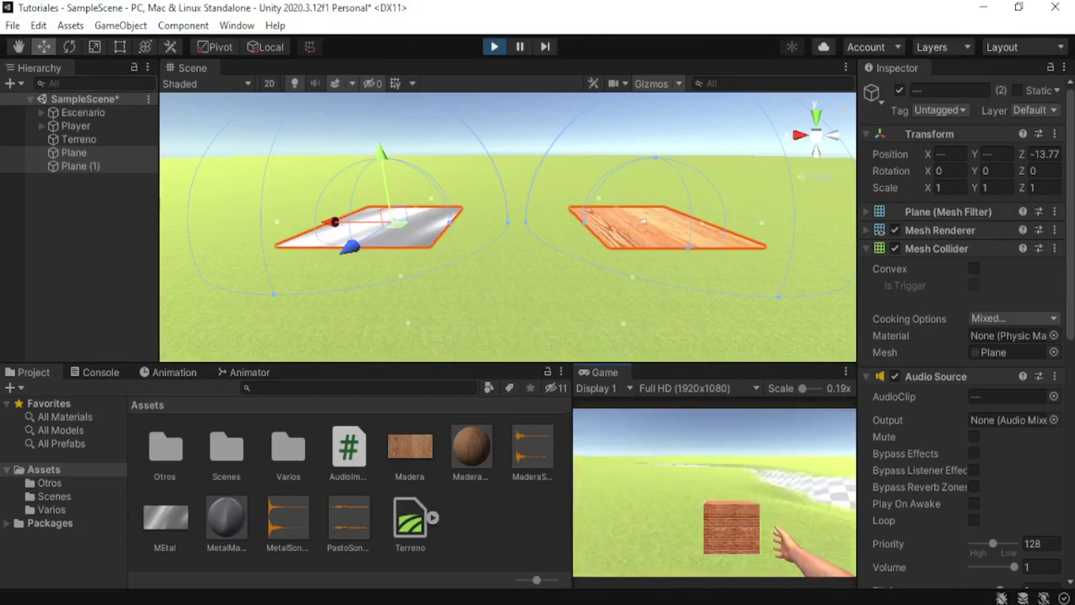
pyautogui.press('w')
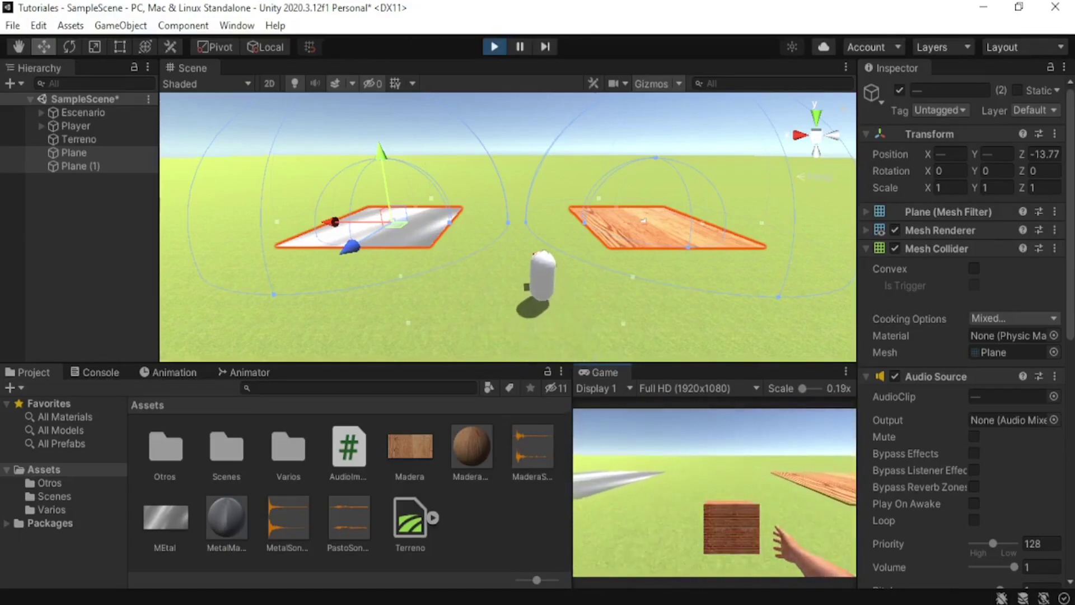
pyautogui.press('w')
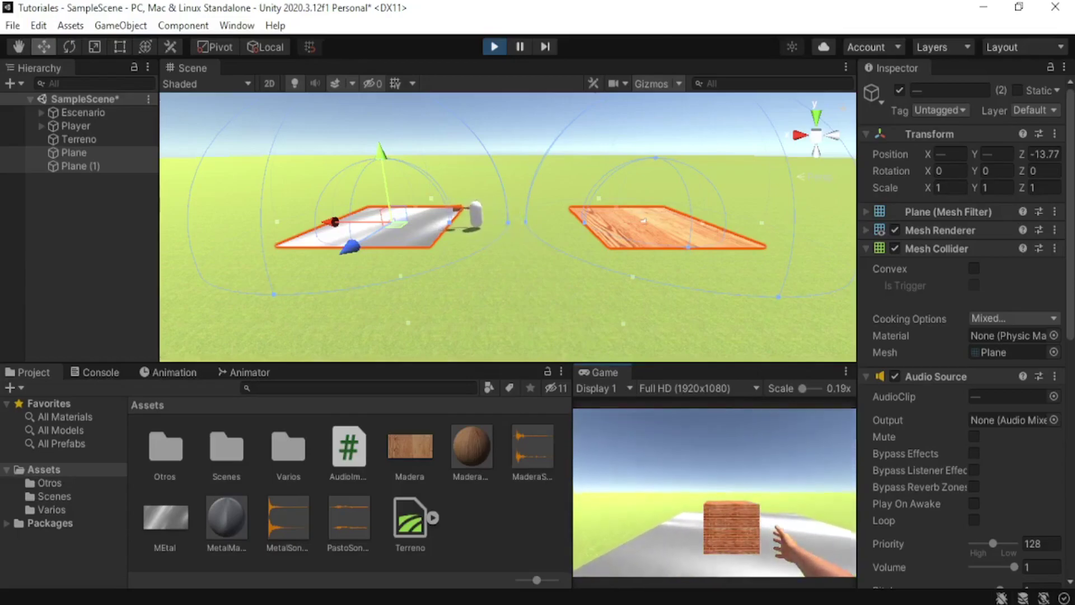
pyautogui.press('e')
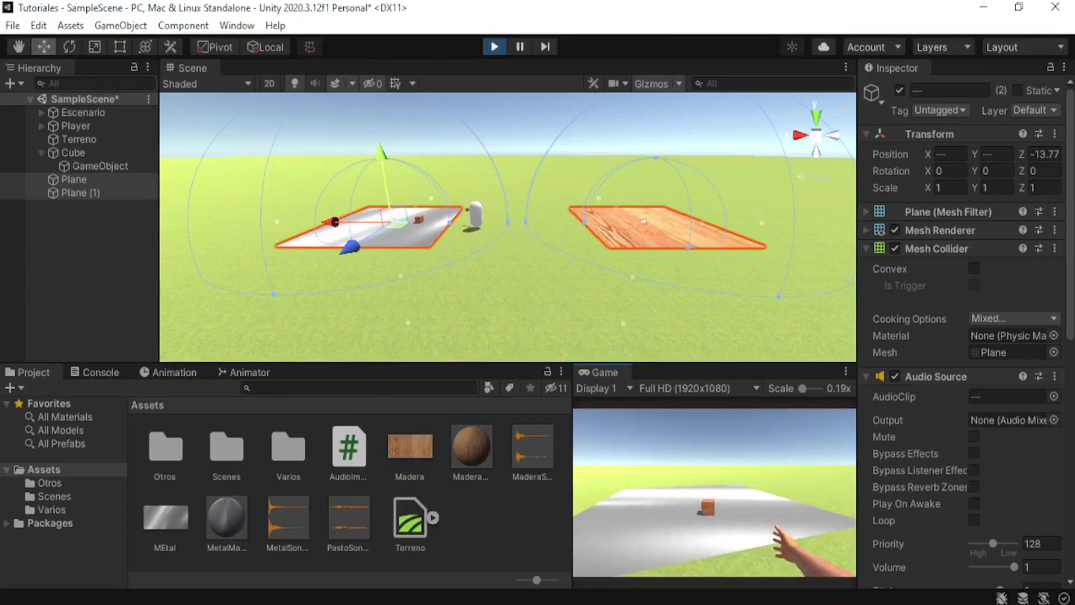
pyautogui.press('w')
pyautogui.press('e')
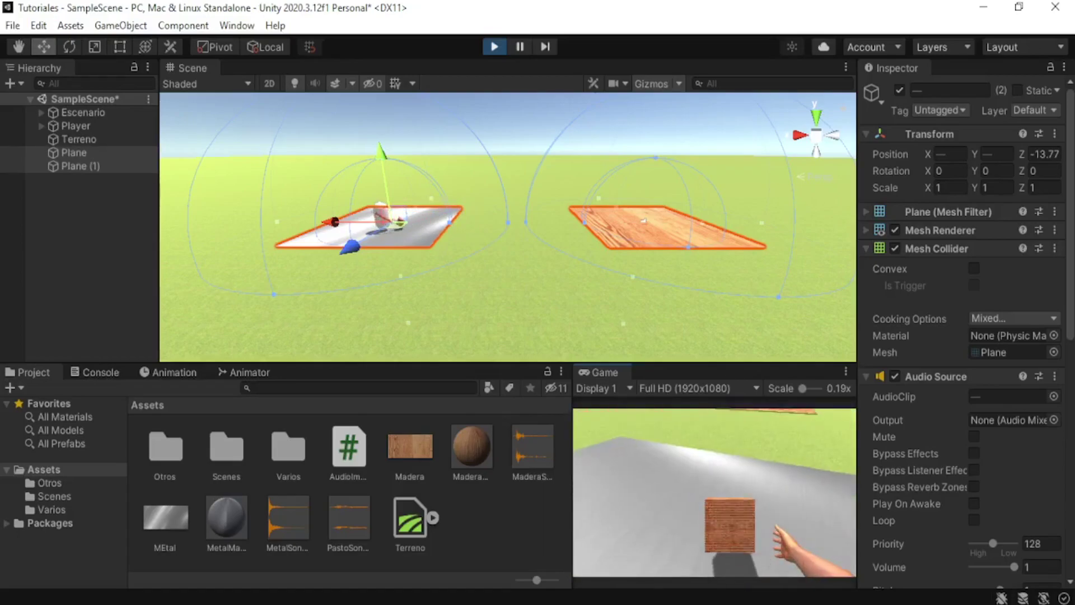
pyautogui.press('e')
pyautogui.press('e')
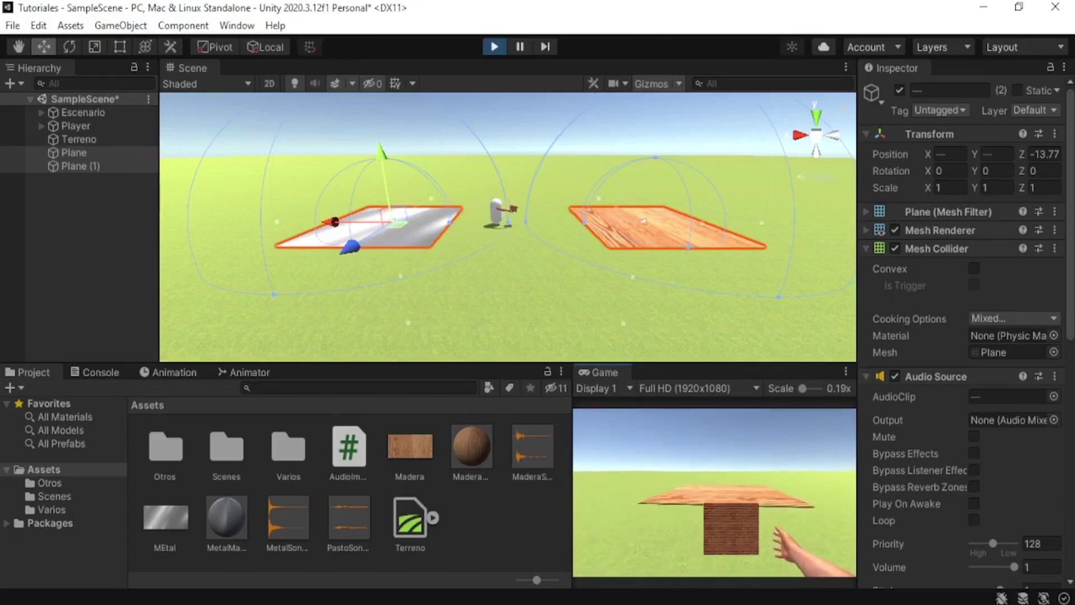
# Drop the cube on the wooden plane, then onto the metal plane, and select the Cube.
pyautogui.press('e')
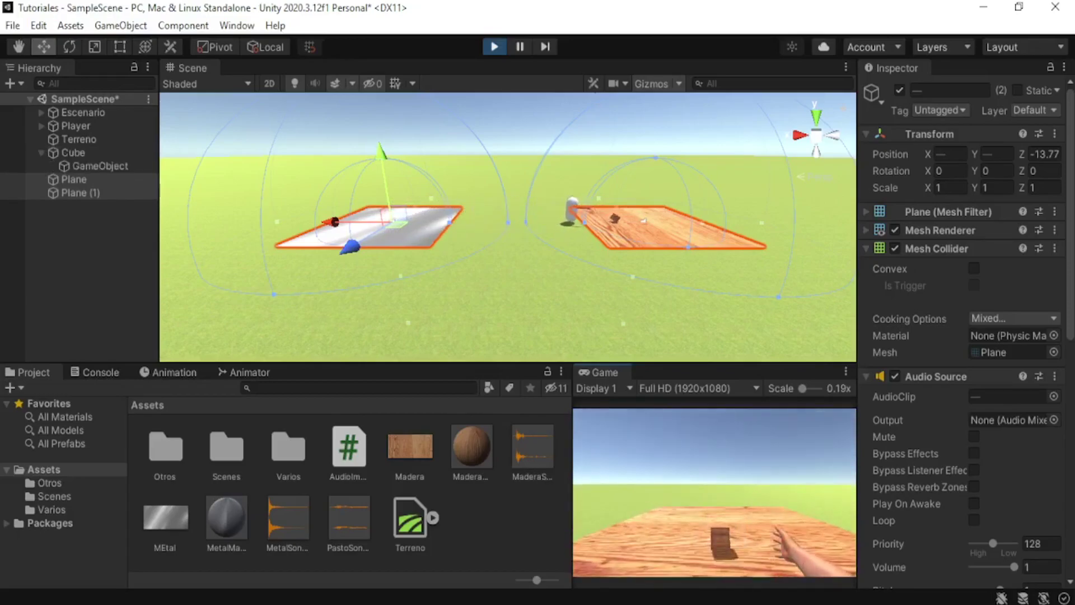
pyautogui.press('w')
pyautogui.press('e')
pyautogui.press('e')
pyautogui.press('e')
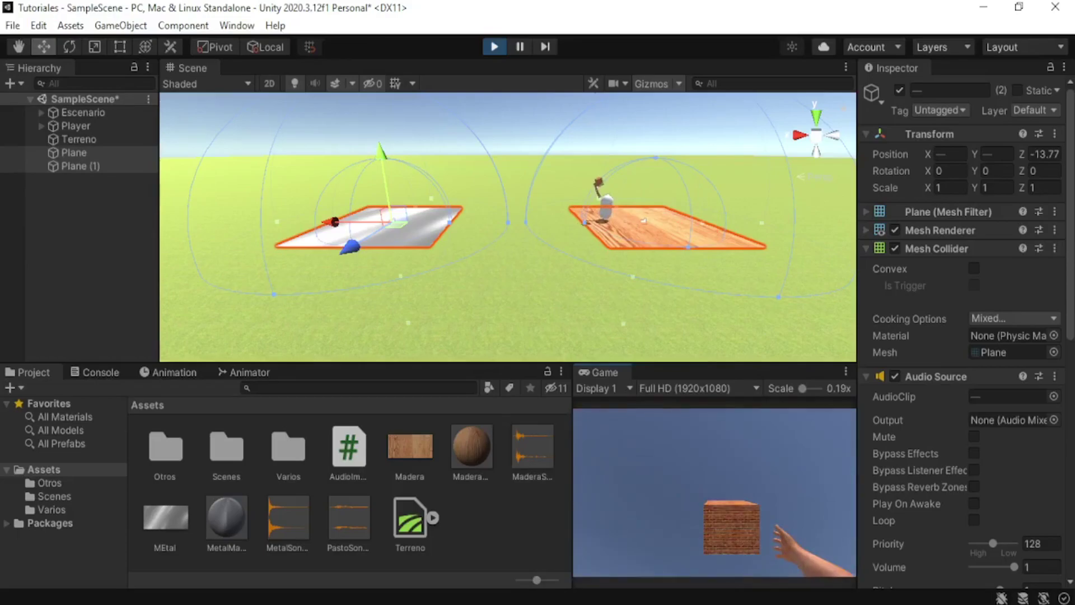
pyautogui.press('e')
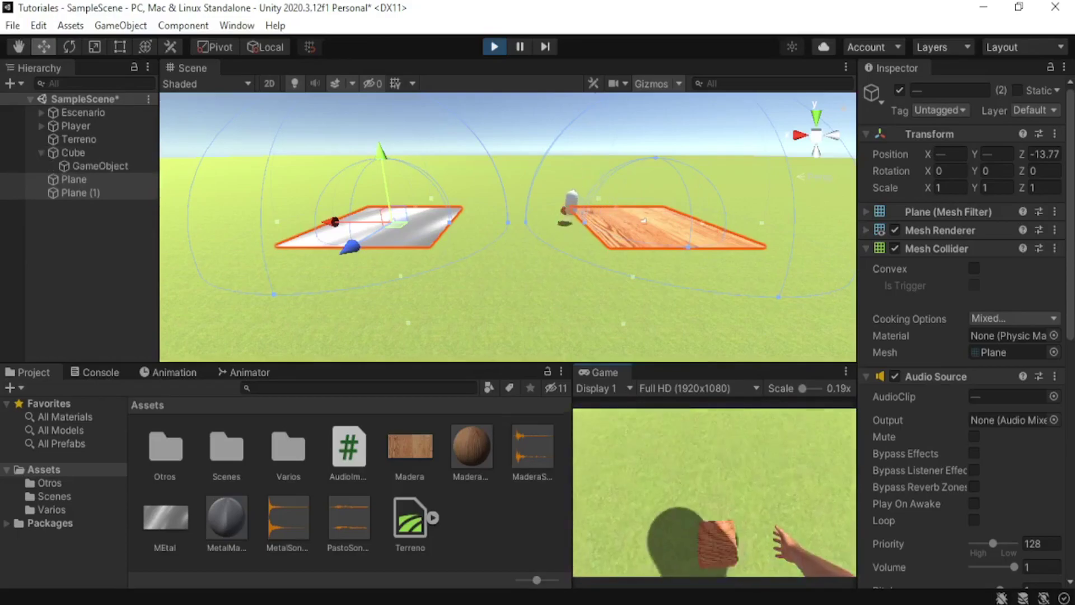
pyautogui.press('e')
pyautogui.press('w')
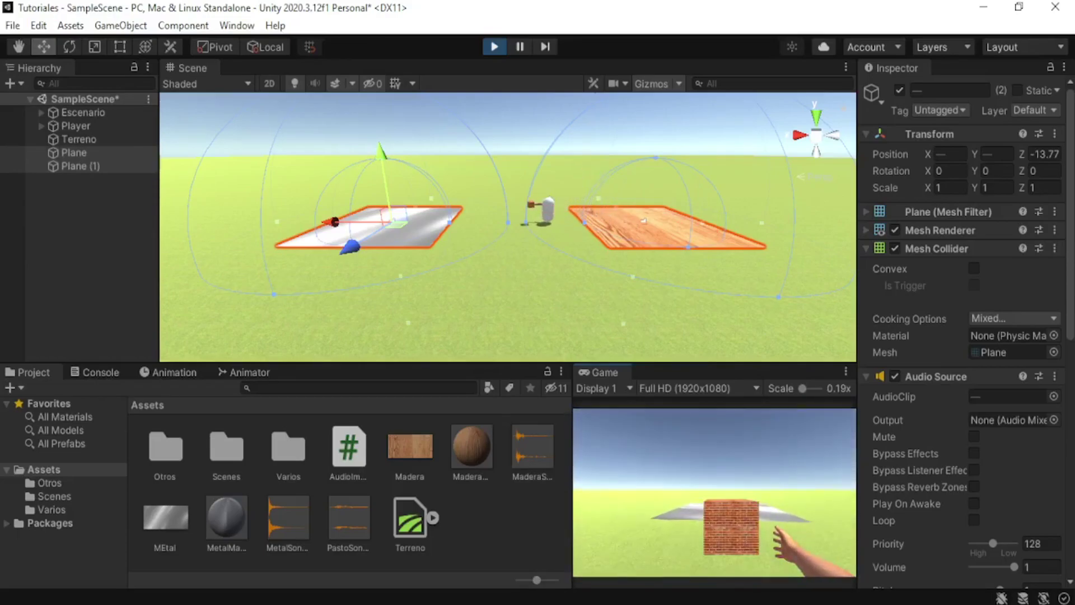
pyautogui.press('e')
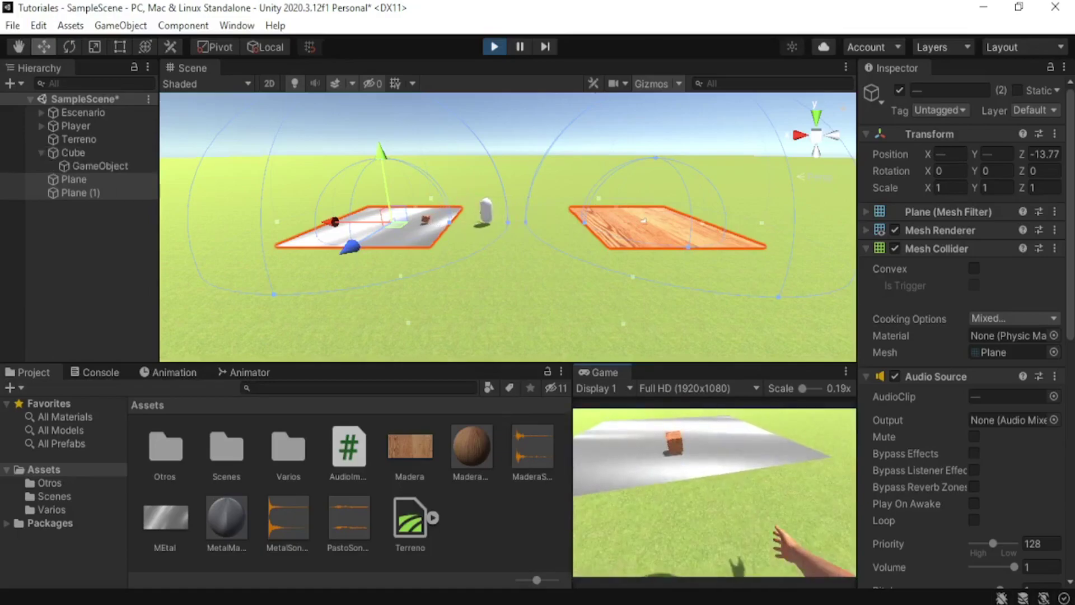
pyautogui.press('w')
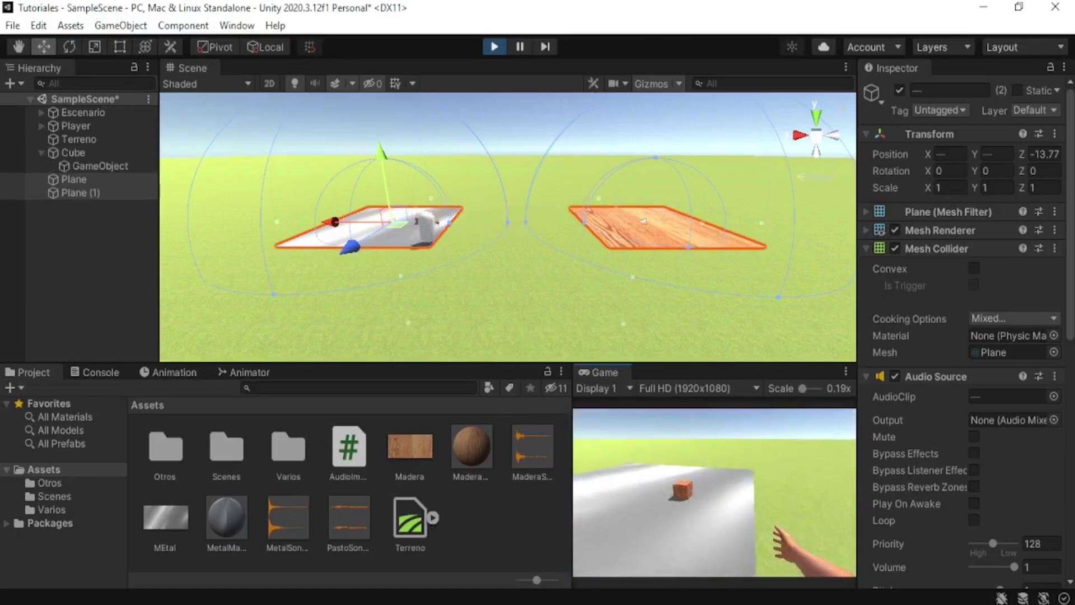
pyautogui.moveTo(555, 282)
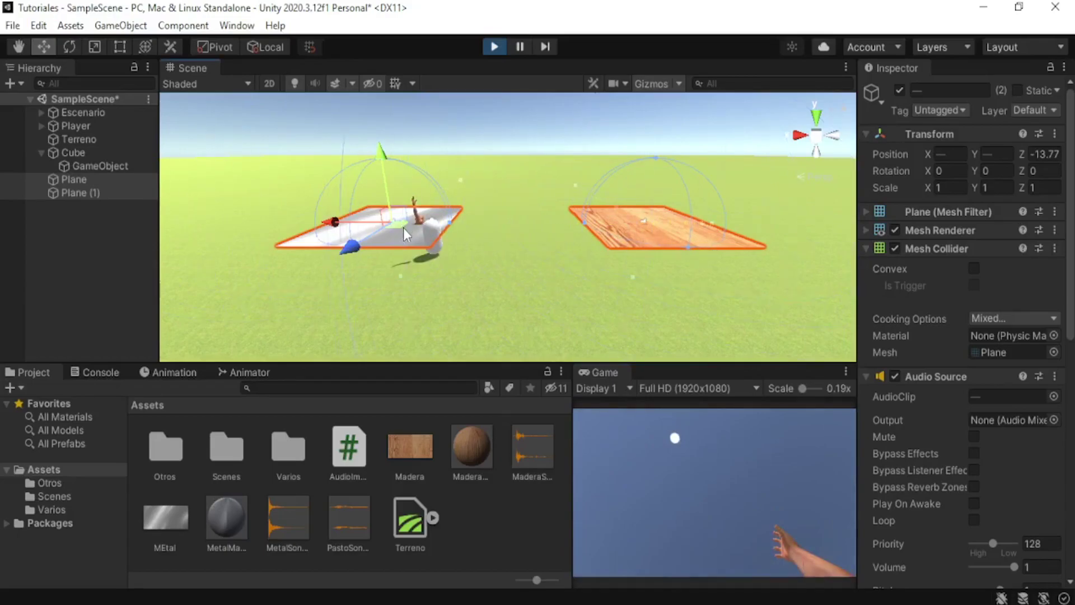
pyautogui.click(73, 153)
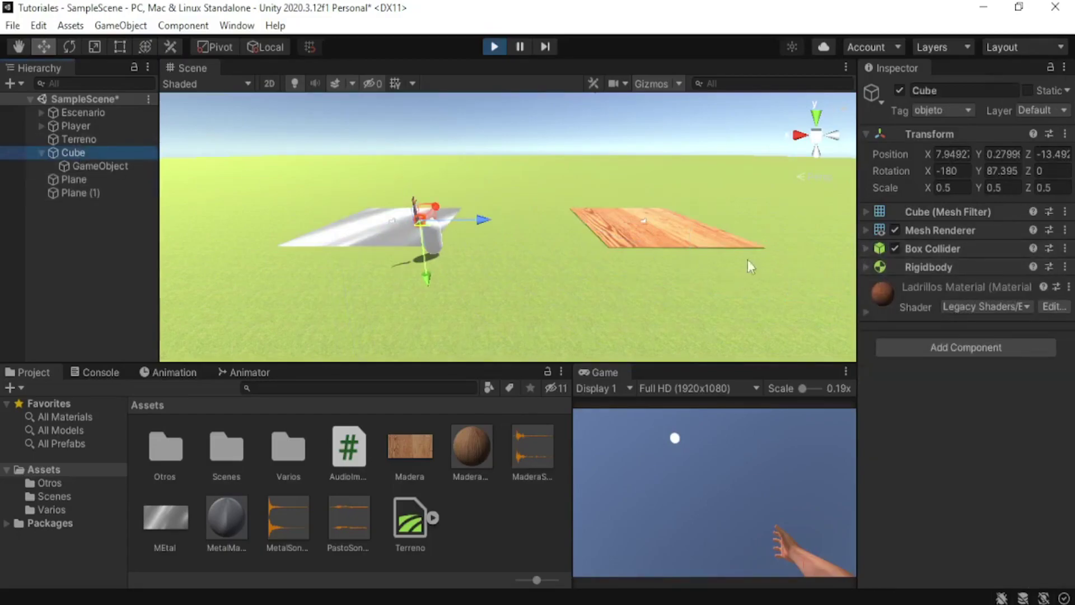
# Set the cube GameObject's Cubo Datos Fuerza to 10 and throw it onto the wooden plane.
pyautogui.click(73, 166)
pyautogui.write('10')
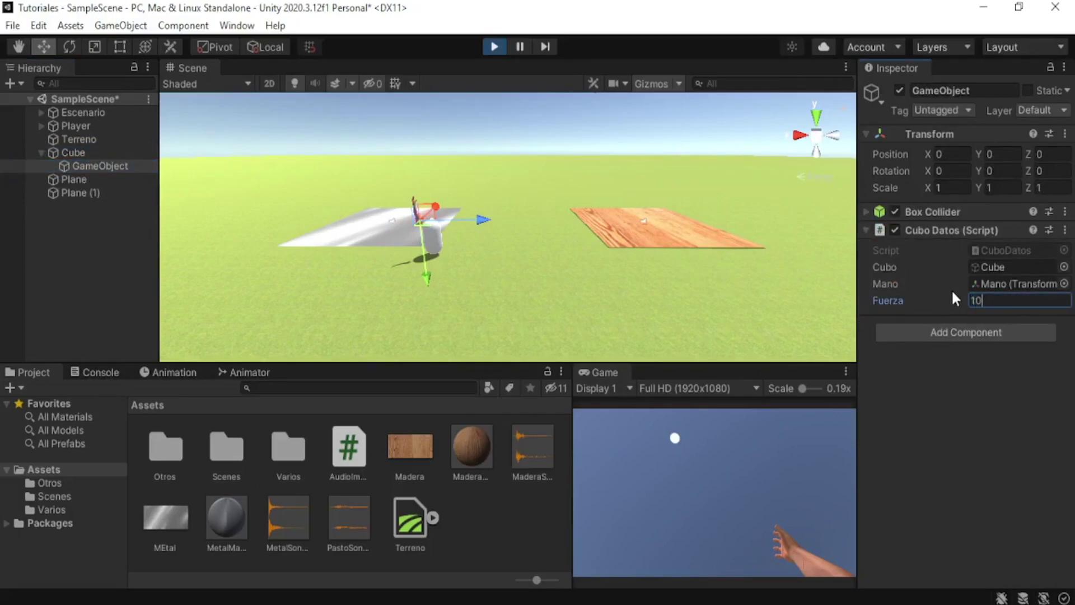
pyautogui.click(812, 436)
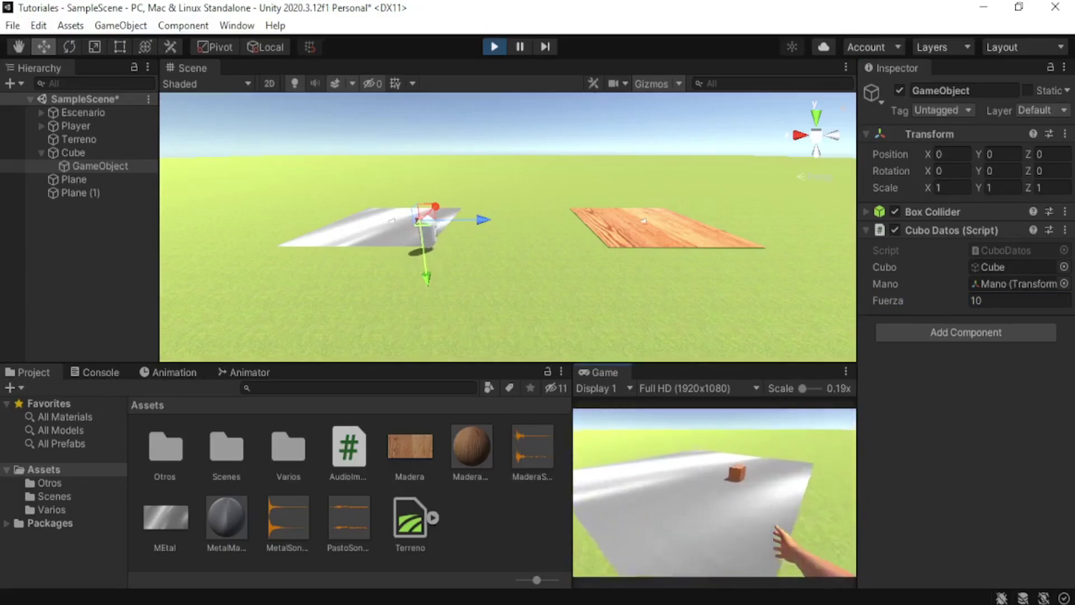
pyautogui.press('e')
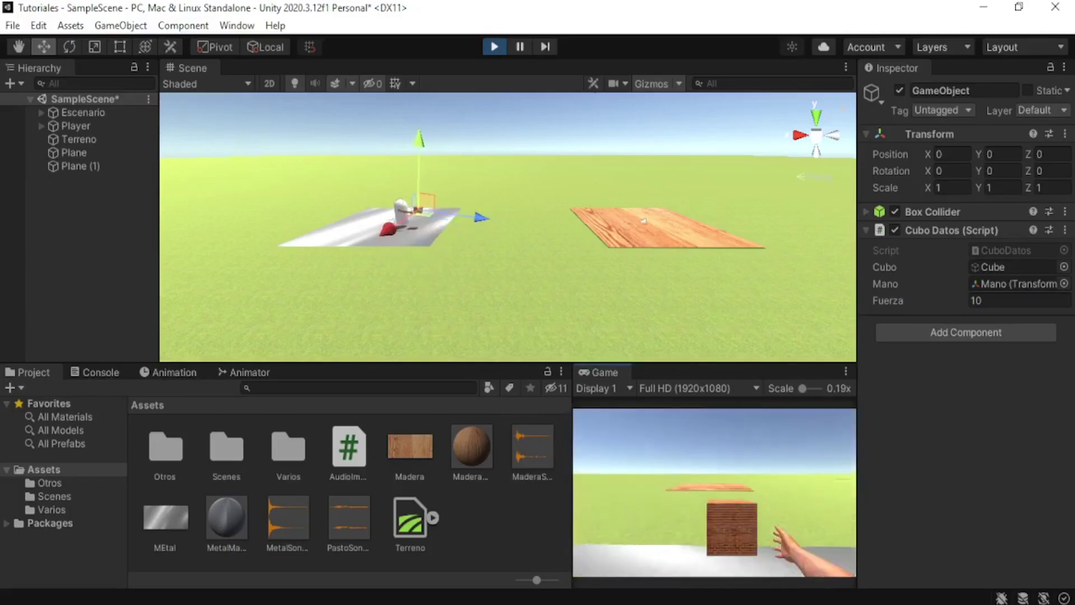
pyautogui.press('e')
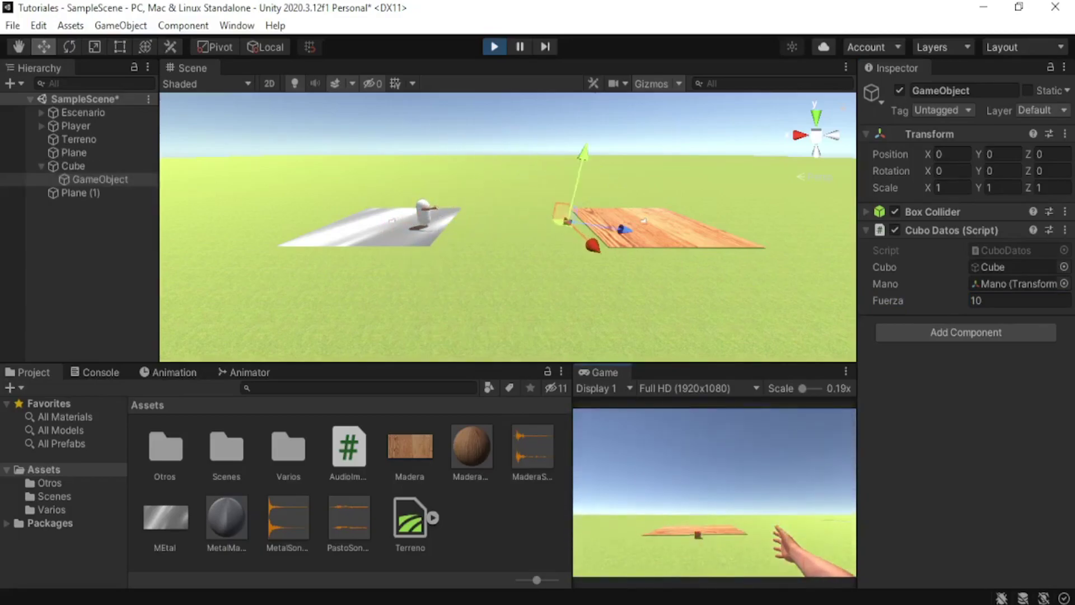
# Repeatedly pick up the cube and throw it into the air near the wooden platform.
pyautogui.press('w')
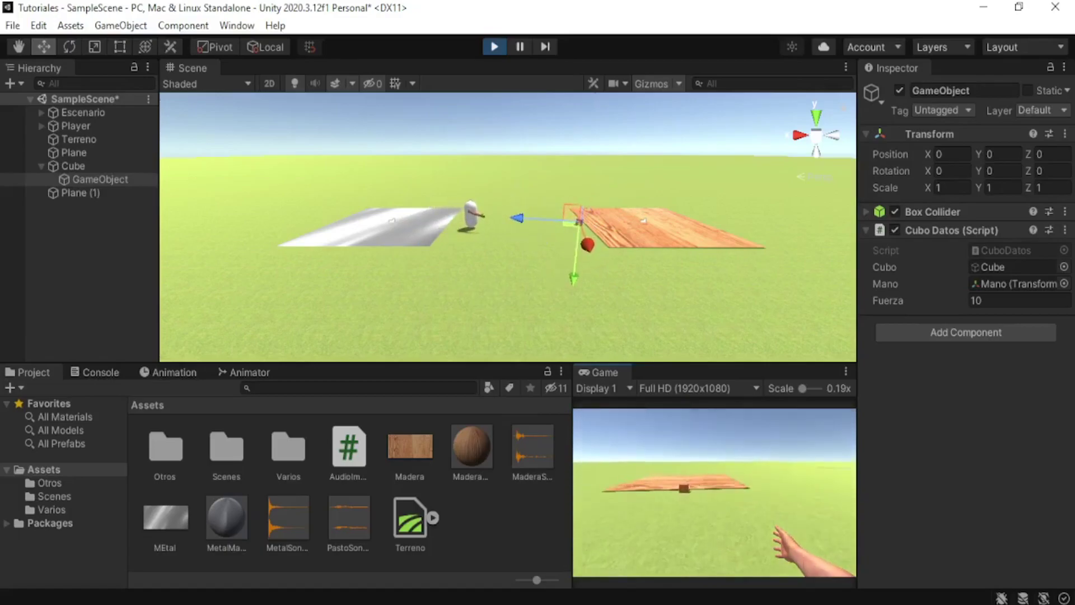
pyautogui.press('e')
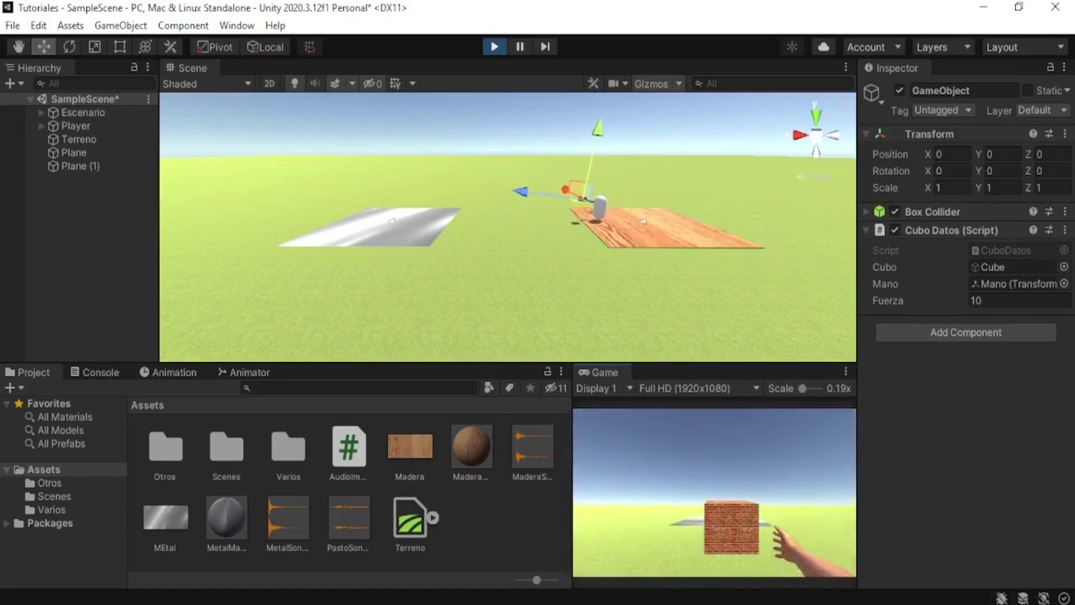
pyautogui.press('e')
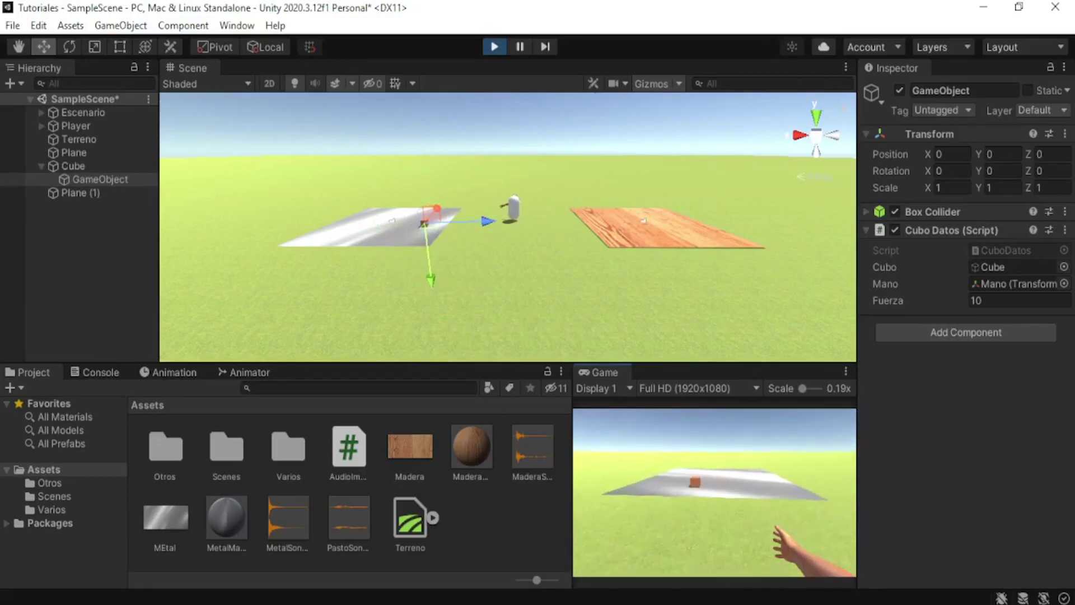
pyautogui.press('s')
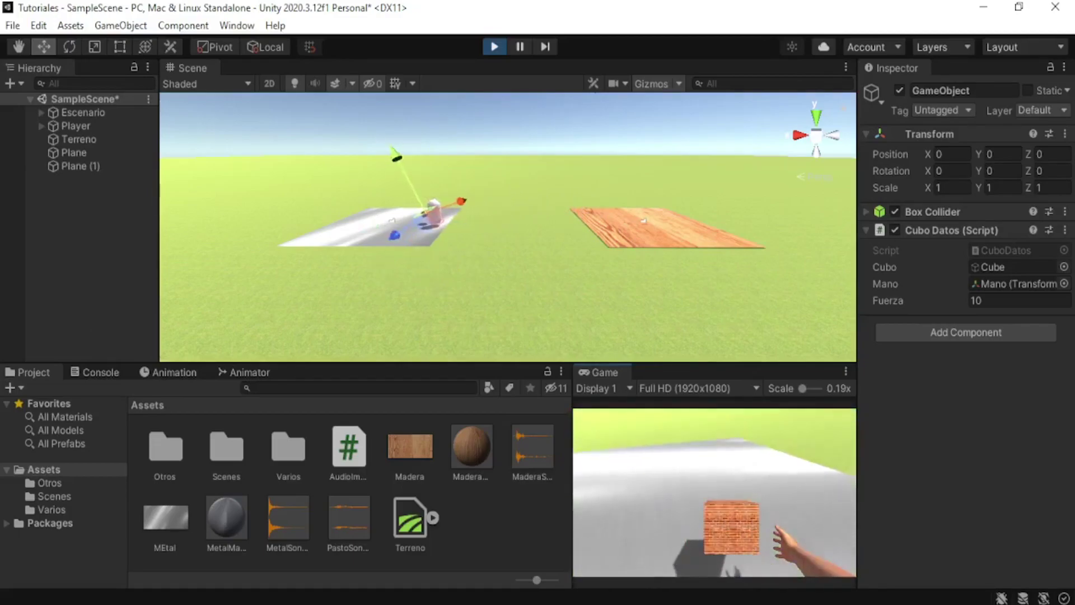
pyautogui.press('w')
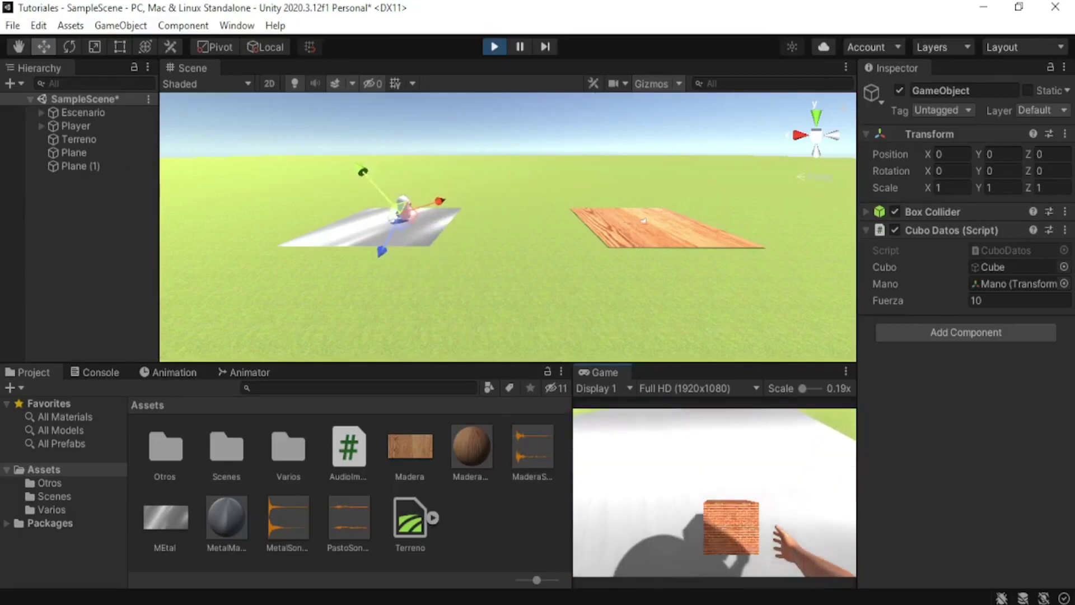
pyautogui.click(680, 469)
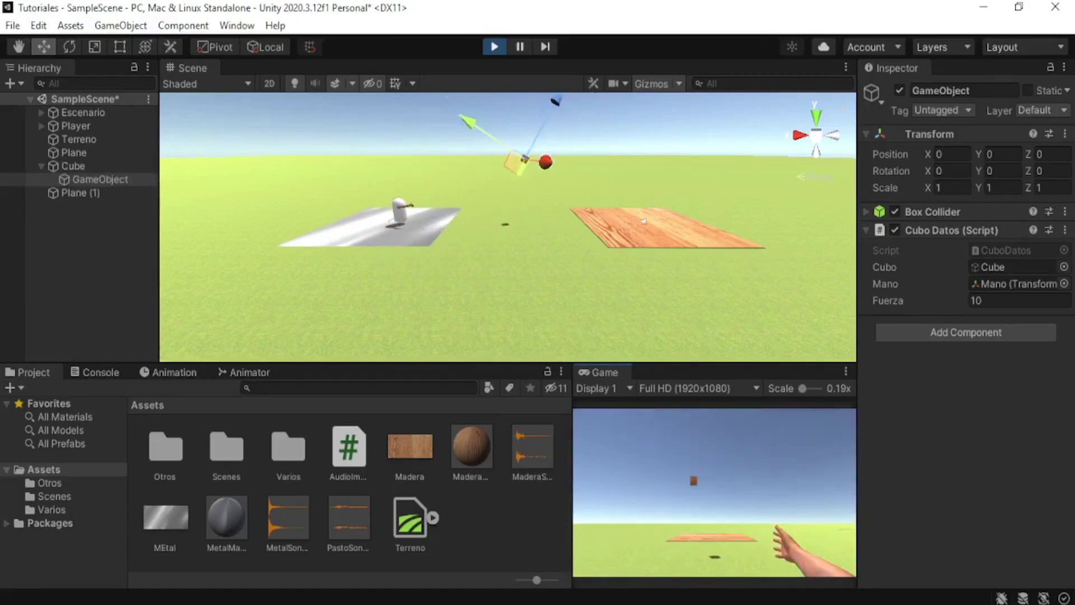
pyautogui.press('w')
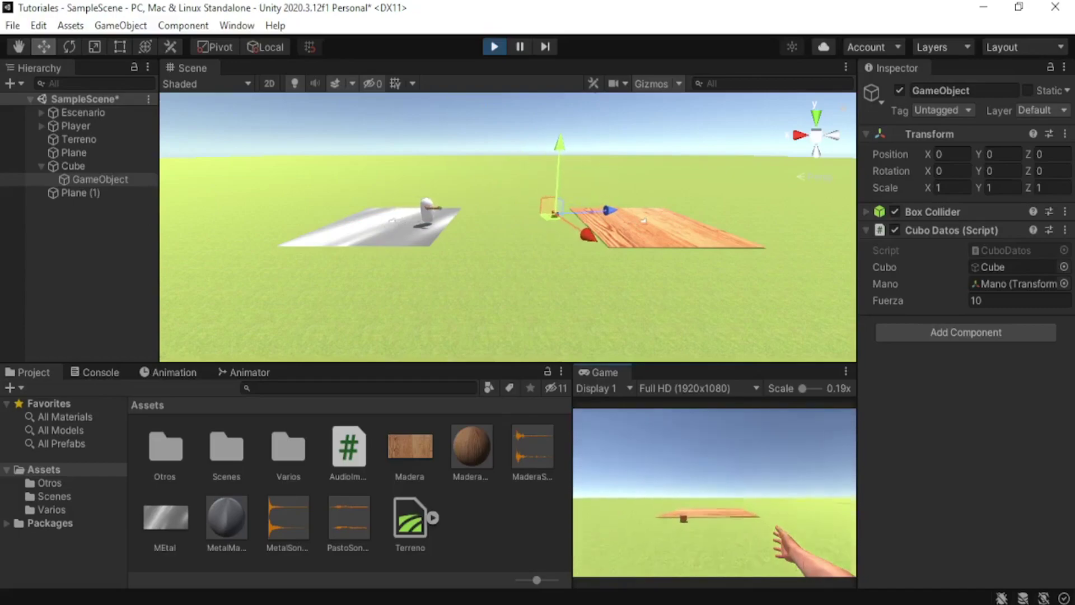
pyautogui.press('w')
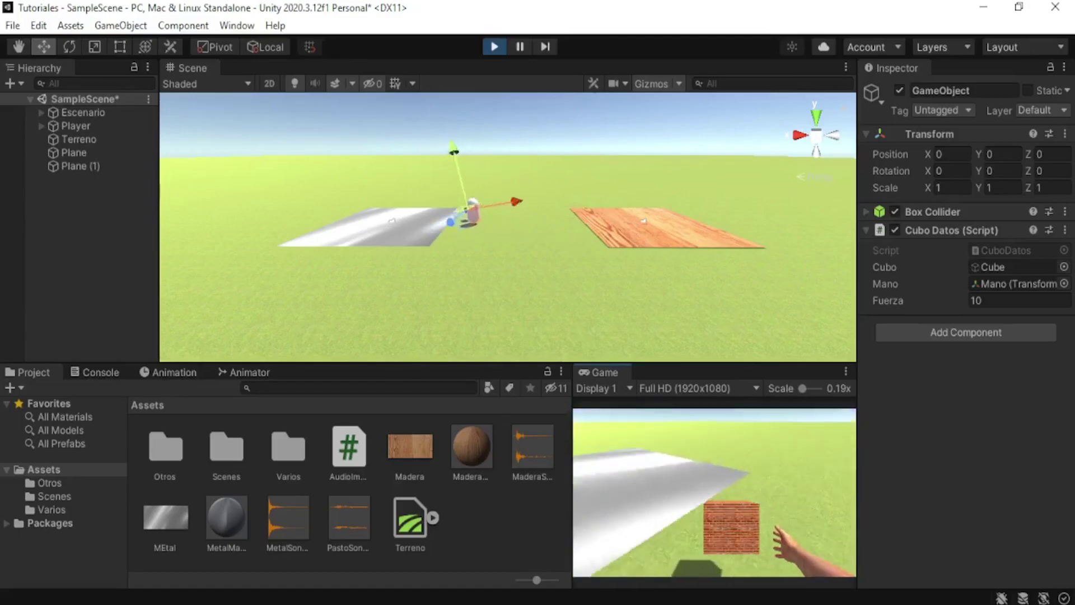
pyautogui.click(715, 493)
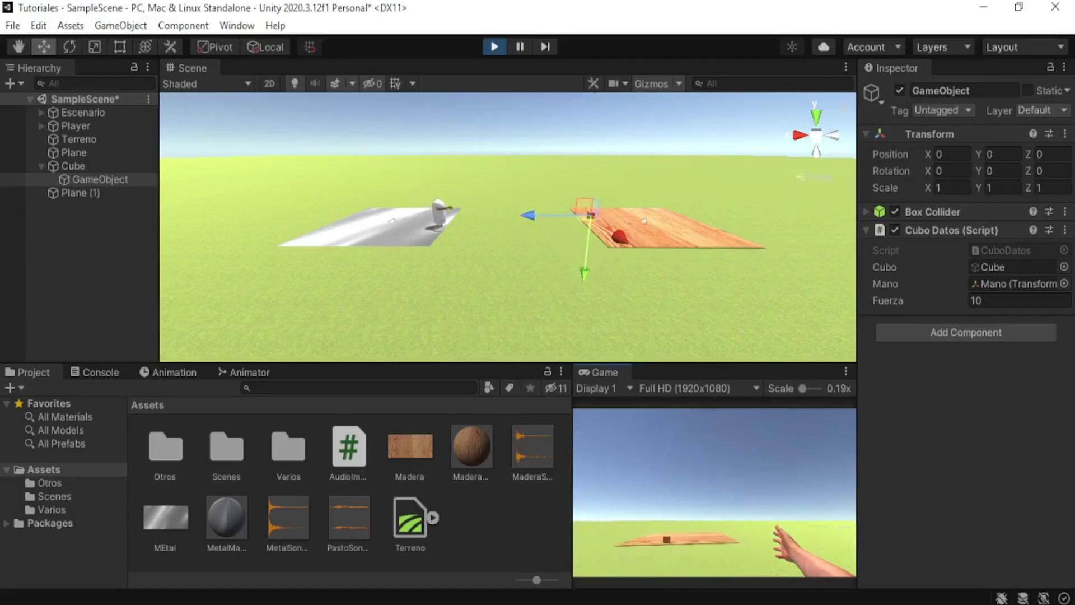
pyautogui.press('w')
pyautogui.press('w')
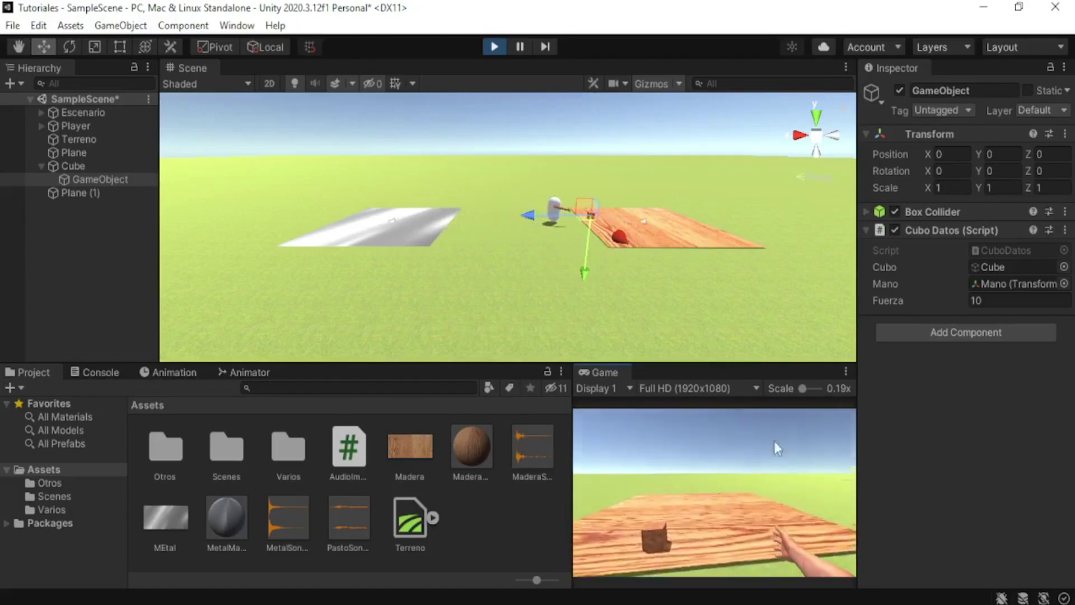
# Set Fuerza to 15, throw the cube onto the grass past the wooden platform, then stop the game.
pyautogui.write('15')
pyautogui.press('Return')
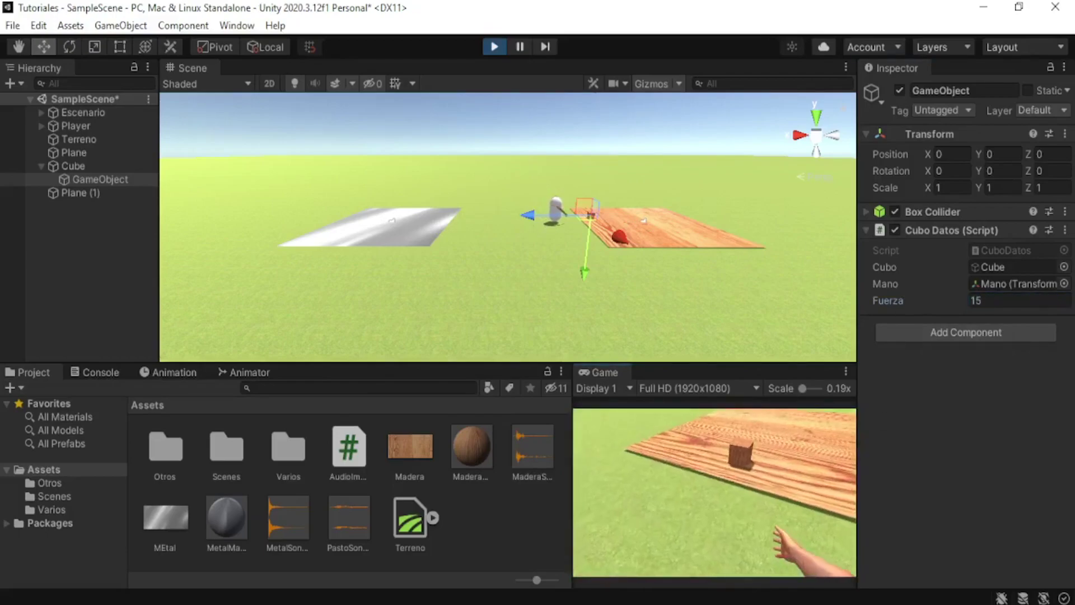
pyautogui.press('e')
pyautogui.press('w')
pyautogui.press('s')
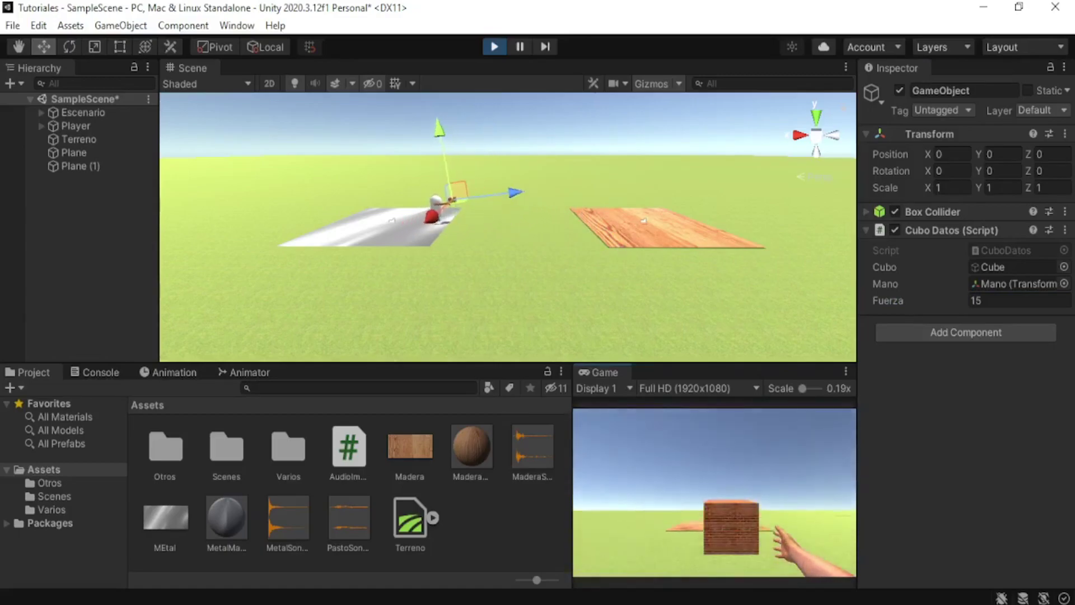
pyautogui.press('e')
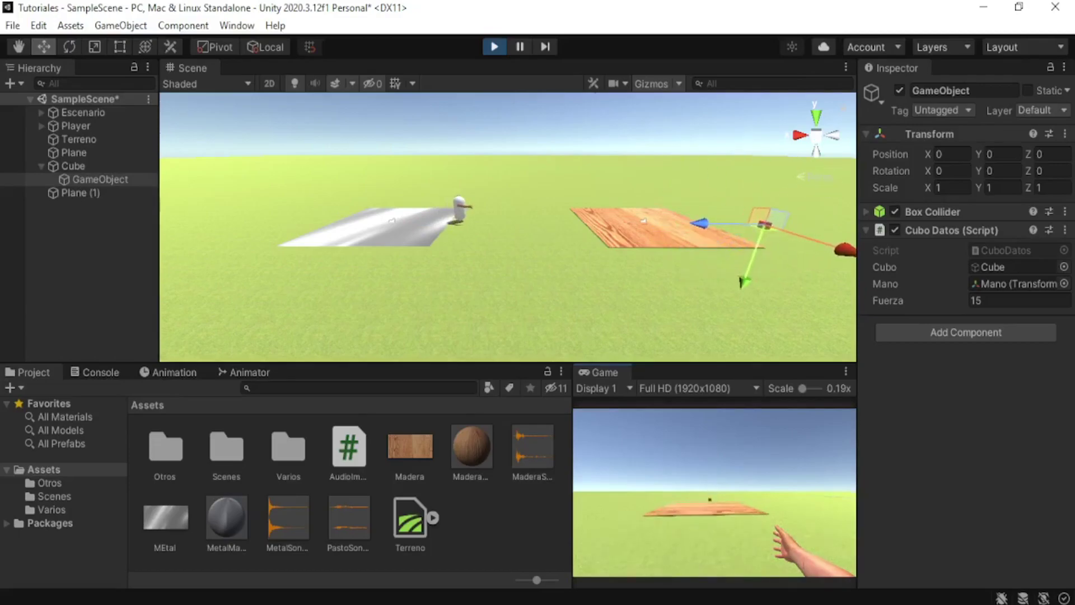
pyautogui.press('w')
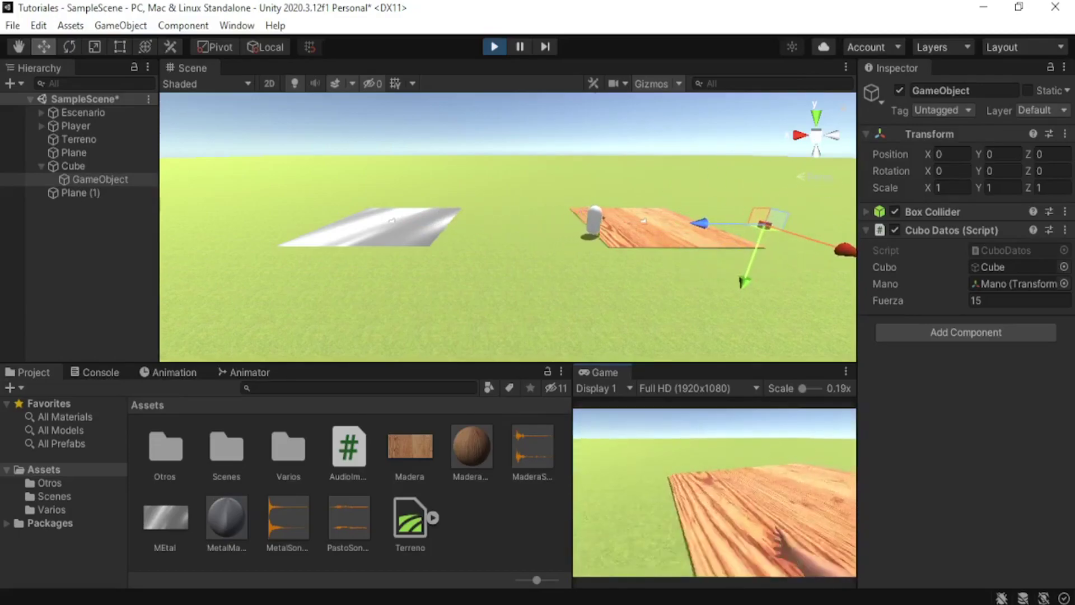
pyautogui.press('w')
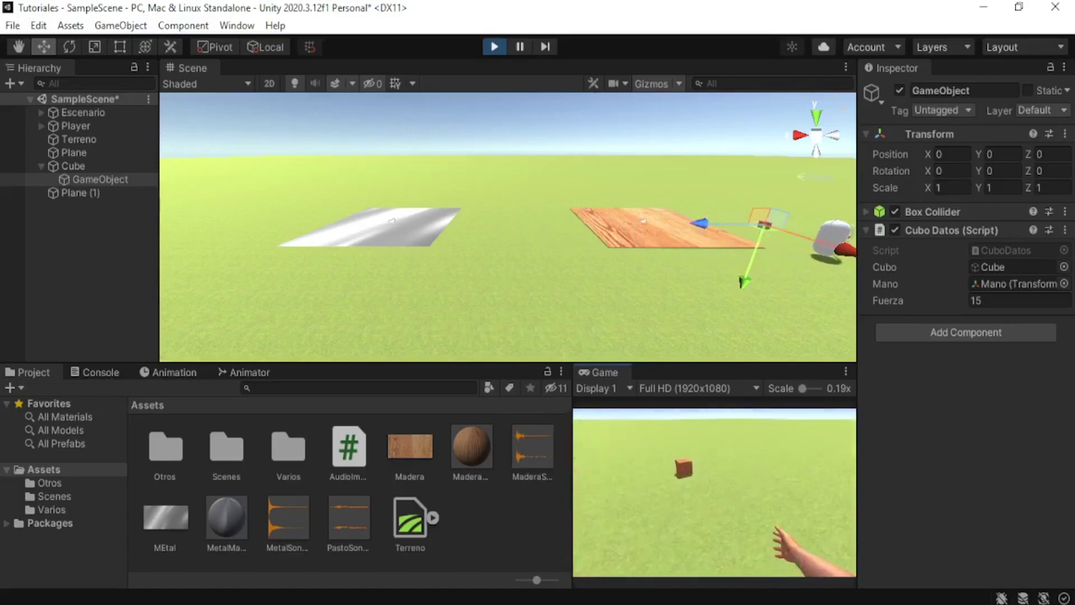
pyautogui.click(503, 51)
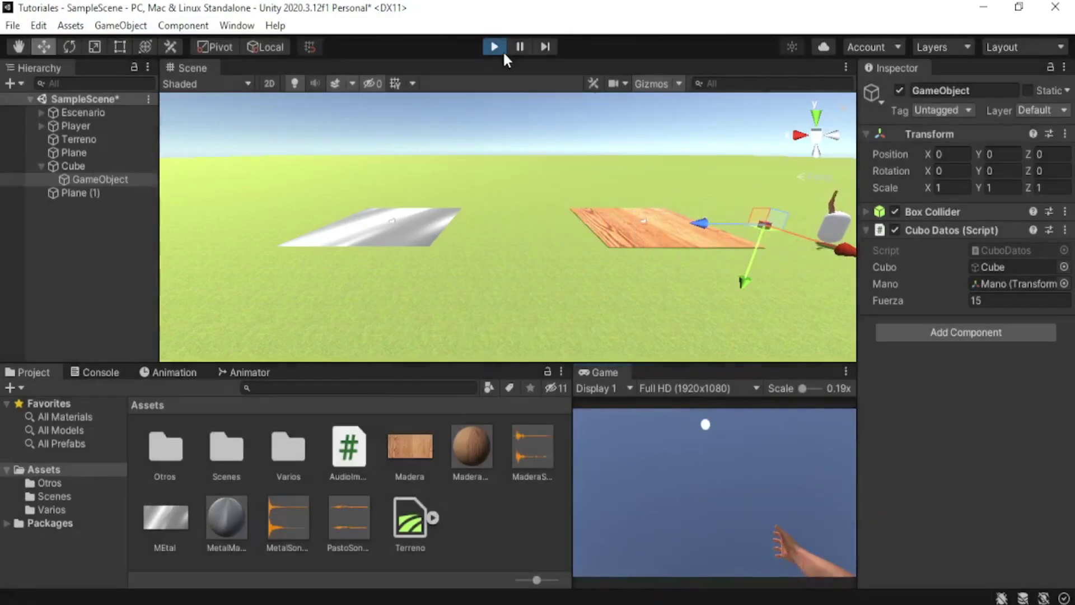
# Orbit and pan the Scene view across the planes to locate the thrown cube.
pyautogui.scroll(-5, 524, 249)
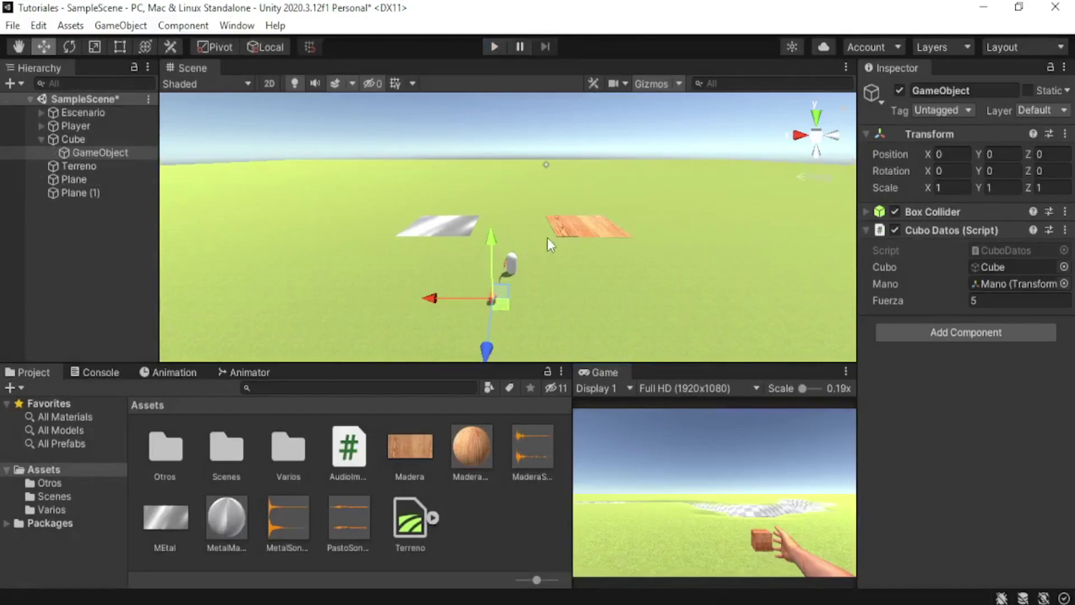
pyautogui.keyDown('alt'); pyautogui.moveTo(500, 245); pyautogui.dragTo(634, 301); pyautogui.keyUp('alt')
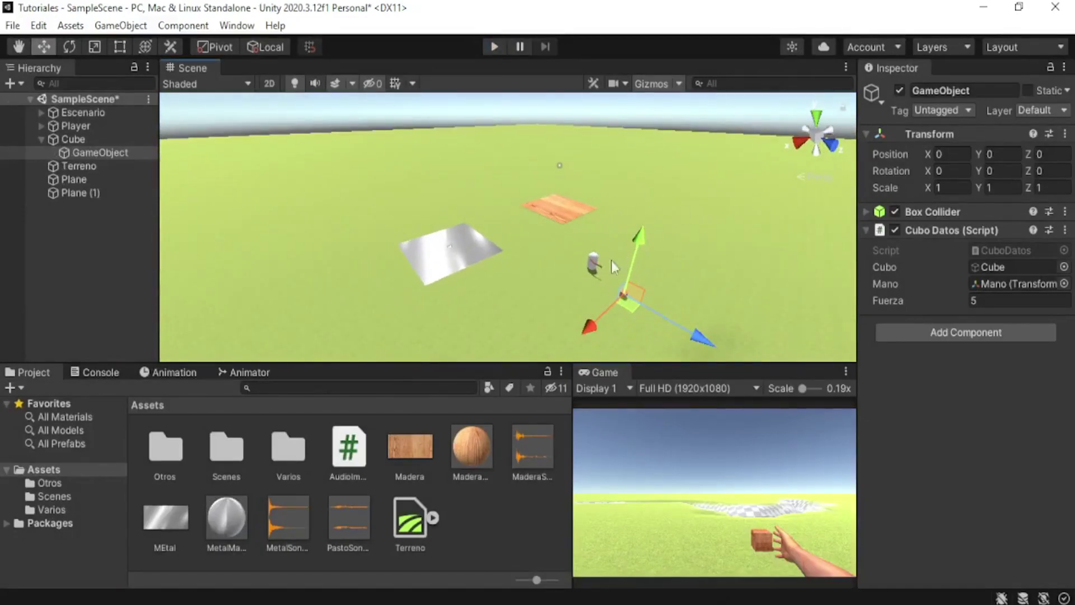
pyautogui.keyDown('alt'); pyautogui.moveTo(617, 260); pyautogui.dragTo(495, 242); pyautogui.keyUp('alt')
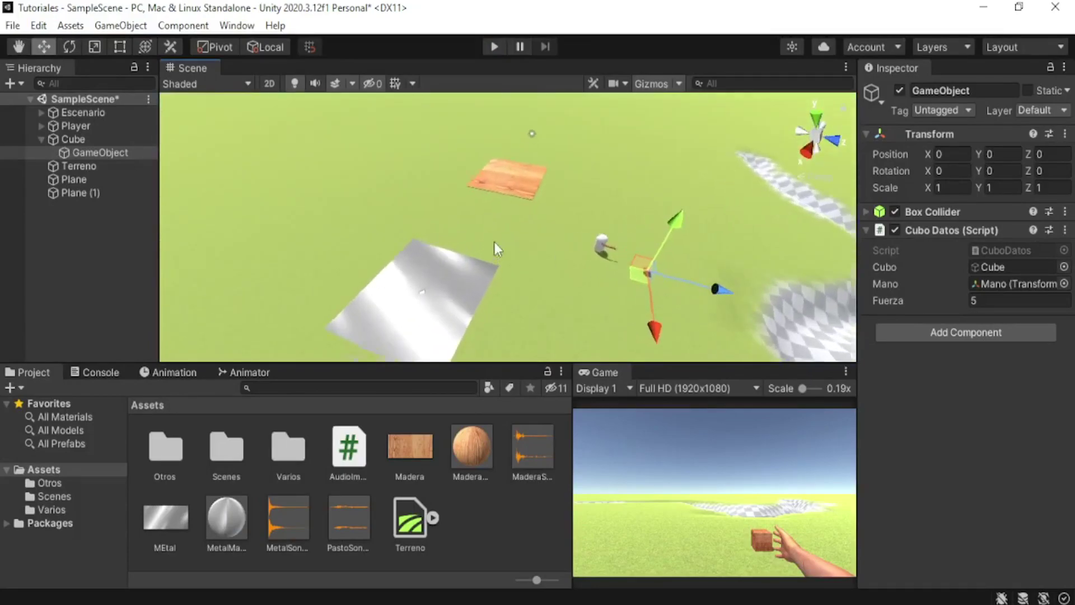
pyautogui.scroll(5, 496, 242)
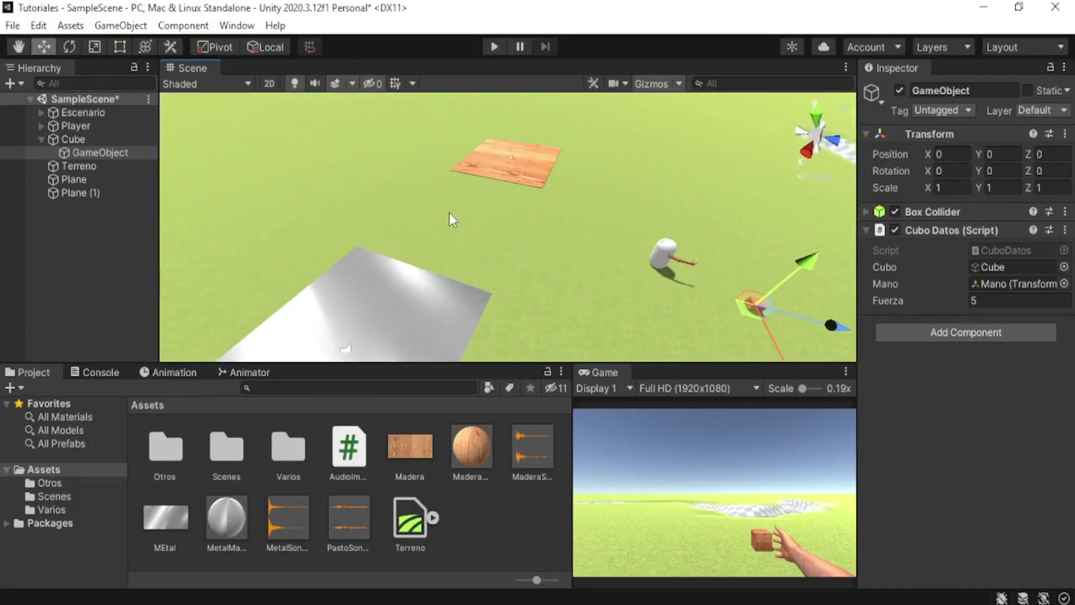
pyautogui.moveTo(450, 213); pyautogui.dragTo(511, 224, button='middle')
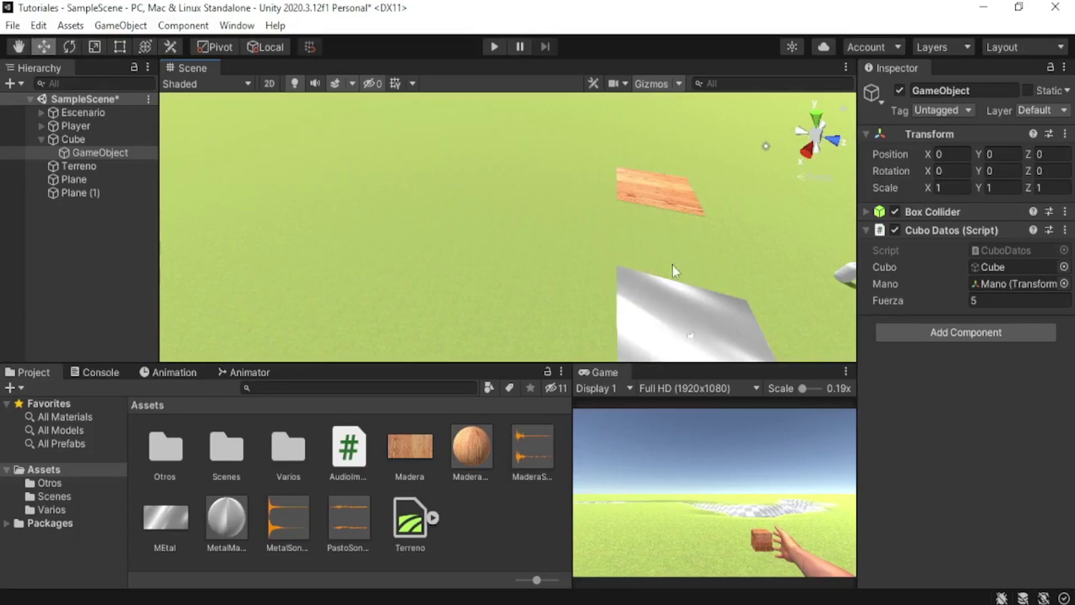
pyautogui.moveTo(672, 265); pyautogui.dragTo(451, 239, button='middle')
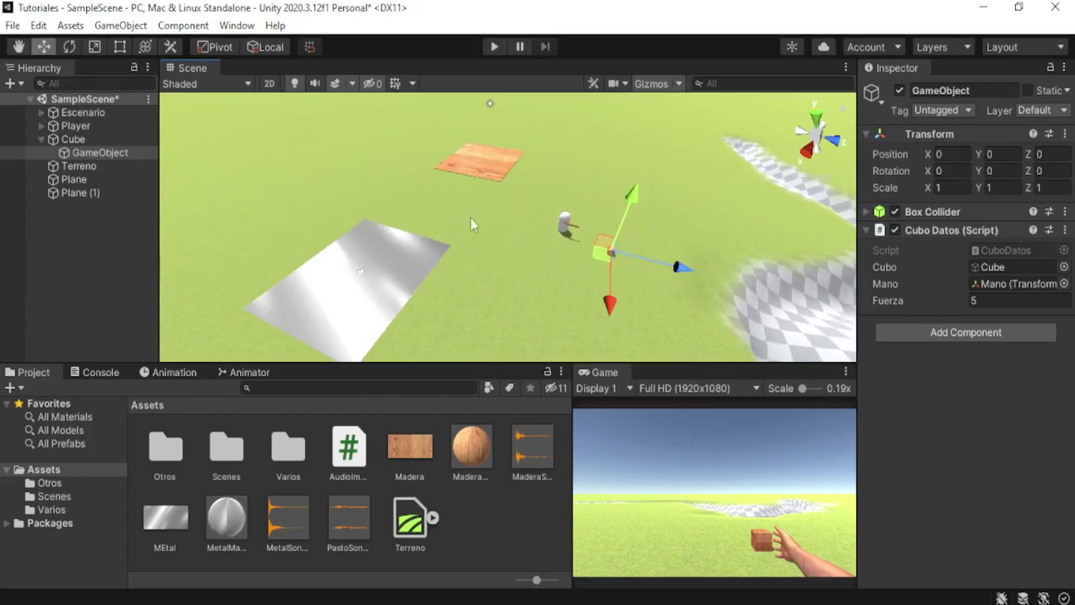
pyautogui.keyDown('alt'); pyautogui.moveTo(470, 218); pyautogui.dragTo(398, 220); pyautogui.keyUp('alt')
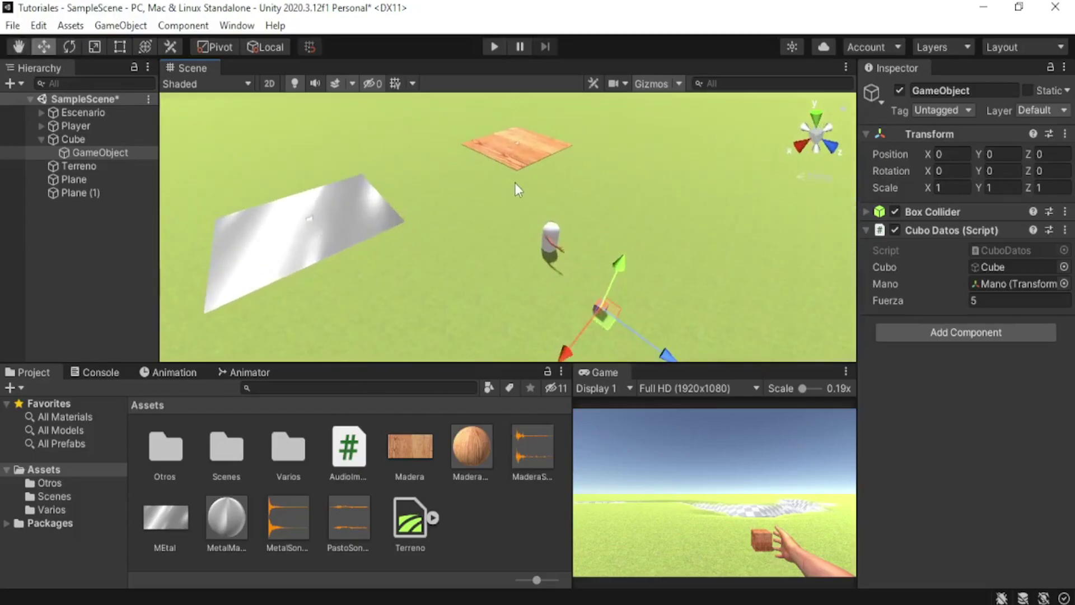
pyautogui.moveTo(661, 322); pyautogui.dragTo(571, 242, button='middle')
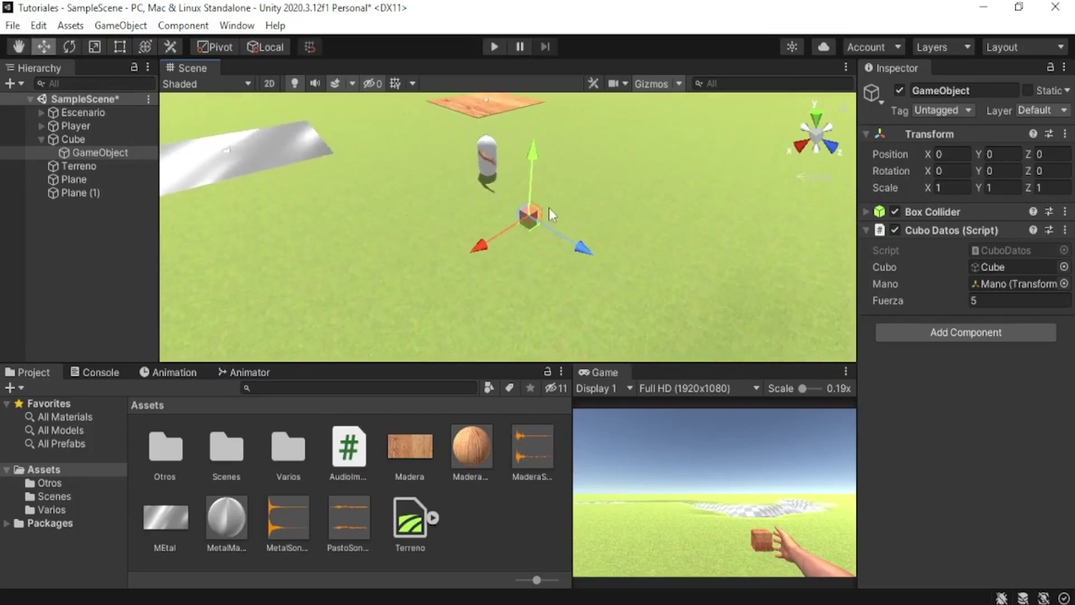
pyautogui.moveTo(549, 207); pyautogui.dragTo(560, 259, button='middle')
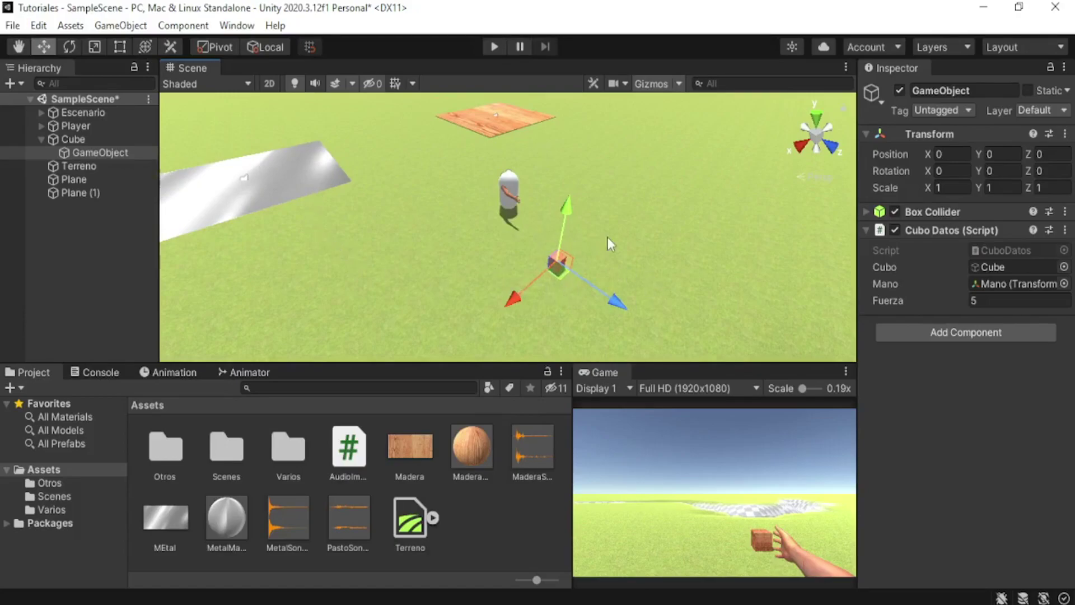
# Frame the cube in the Scene view, then switch to AudioImpacto.cs in Visual Studio.
pyautogui.scroll(3, 607, 237)
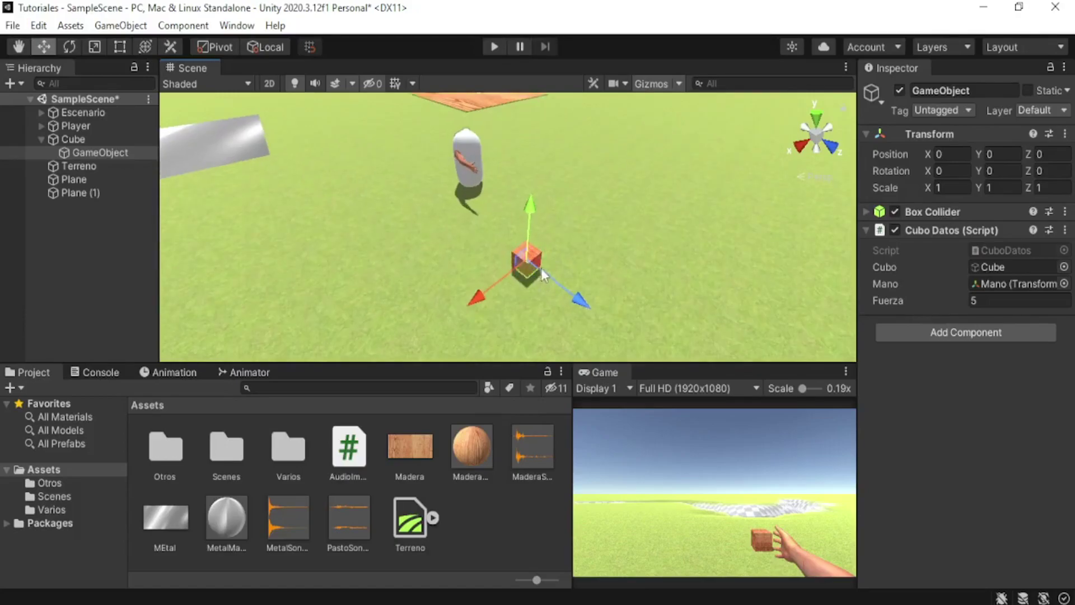
pyautogui.scroll(3, 542, 267)
pyautogui.scroll(-3, 549, 276)
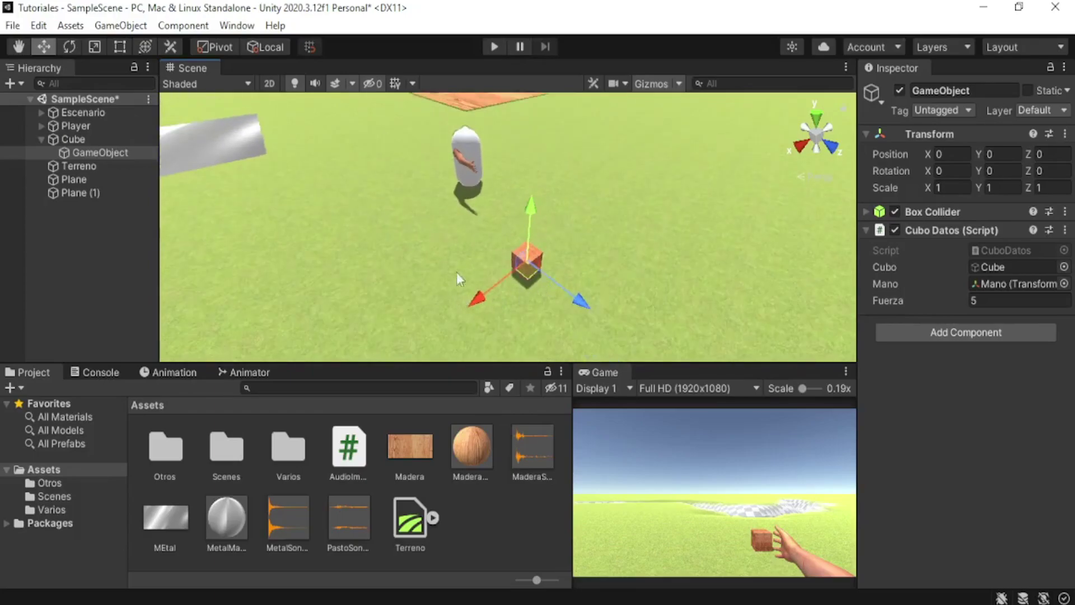
pyautogui.moveTo(556, 220); pyautogui.dragTo(530, 135, button='right')
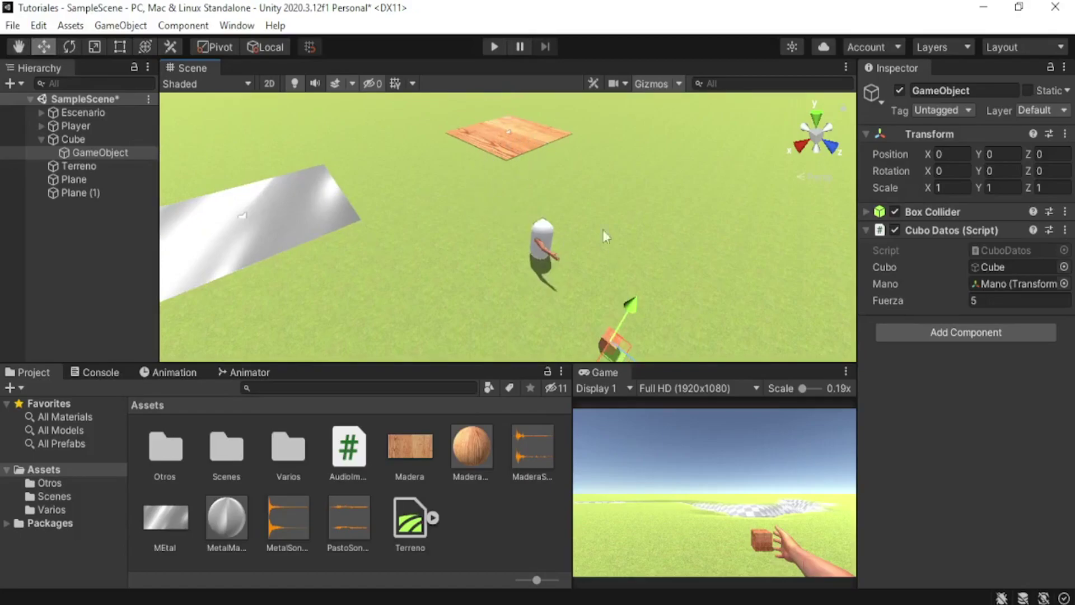
pyautogui.press('f')
pyautogui.scroll(2, 559, 254)
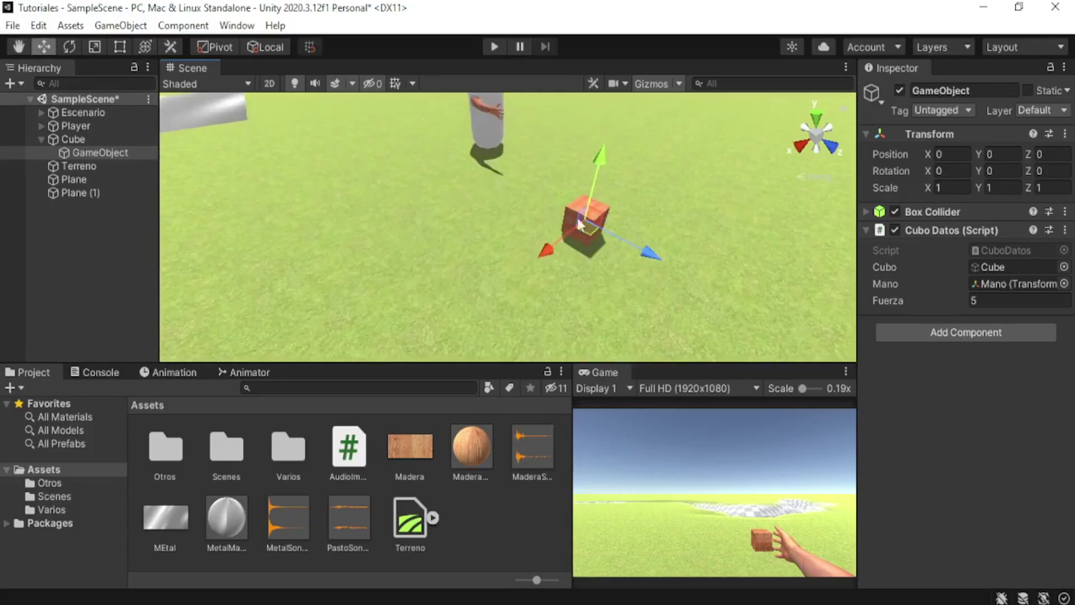
pyautogui.hotkey('alt', 'Tab')
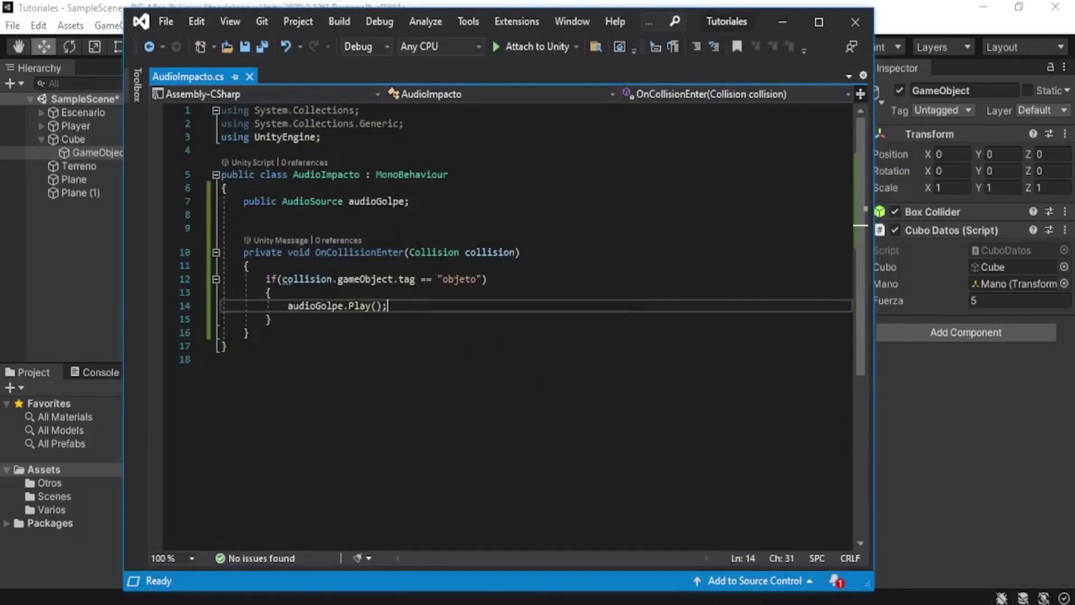
# Review the audioGolpe declaration, its Play() call and the objeto tag check in AudioImpacto.cs without editing.
pyautogui.moveTo(243, 201); pyautogui.dragTo(412, 201)
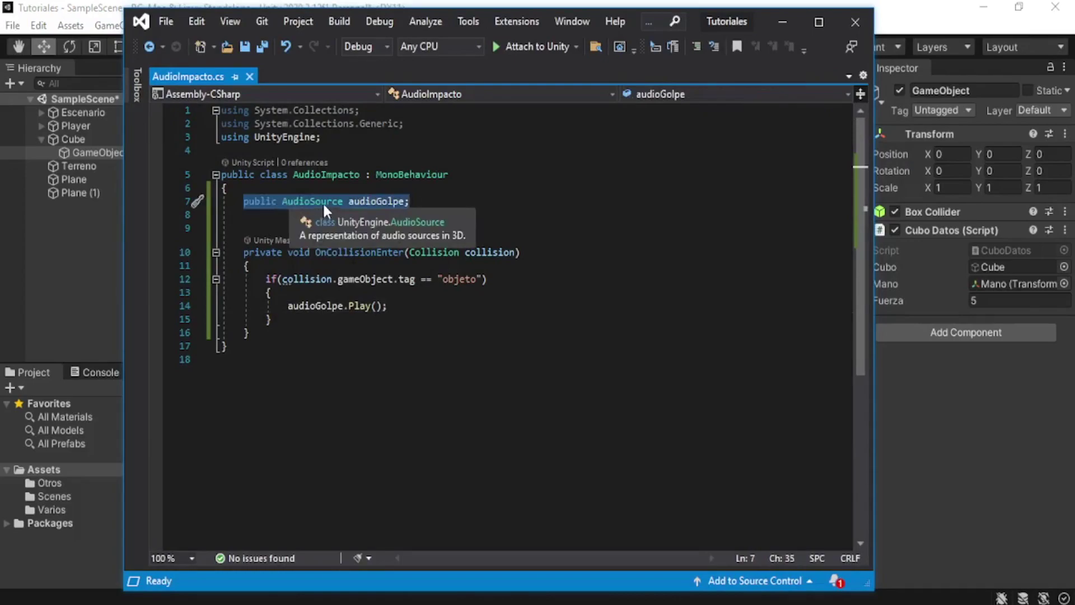
pyautogui.click(375, 227)
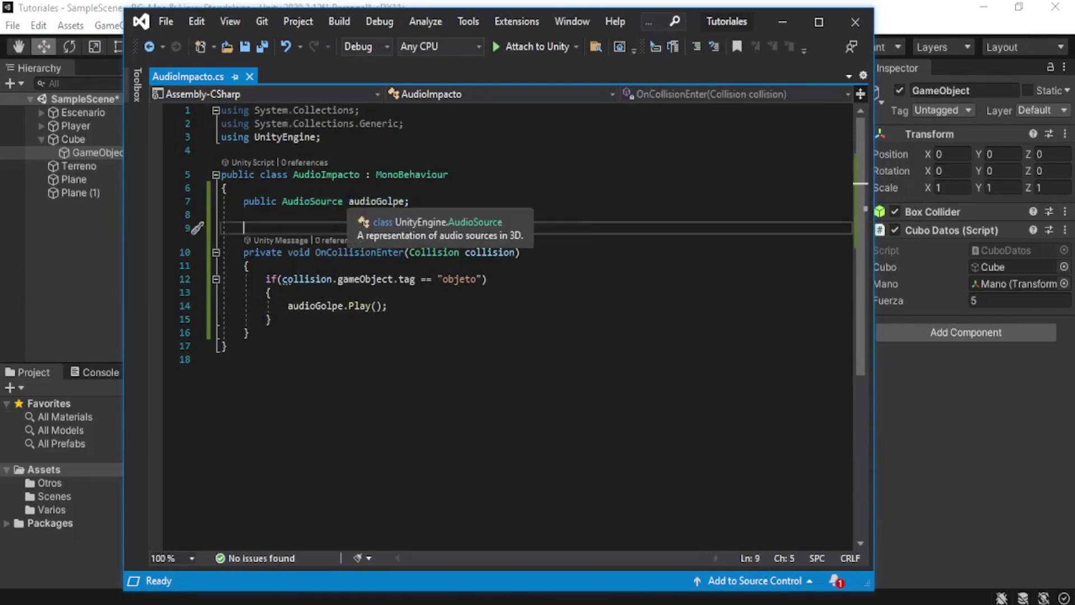
pyautogui.moveTo(288, 306)
pyautogui.mouseDown()
pyautogui.moveTo(358, 319)
pyautogui.moveTo(387, 306)
pyautogui.mouseUp()
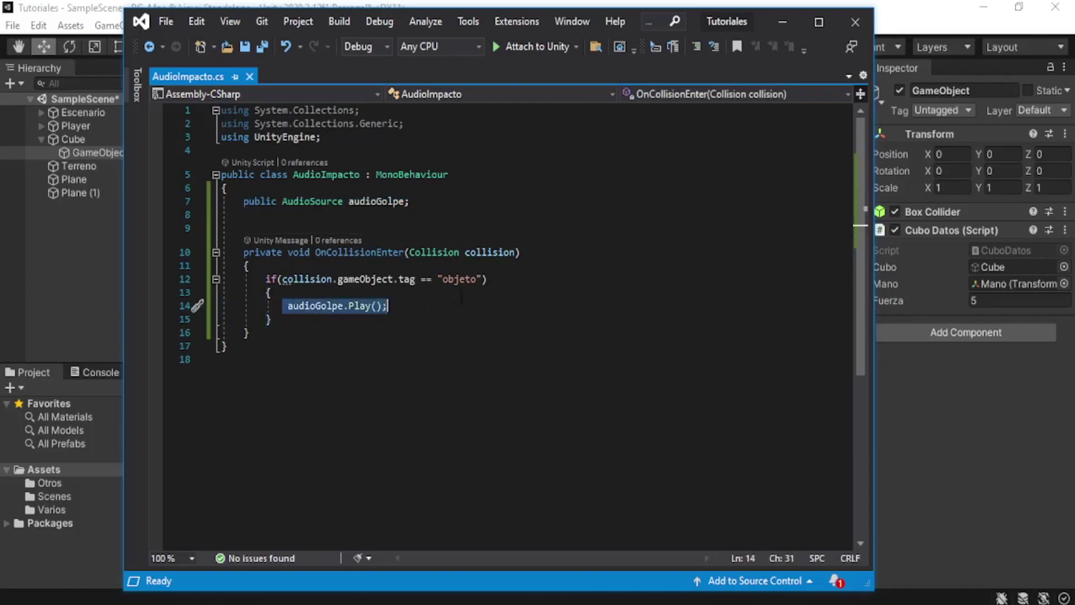
pyautogui.doubleClick(460, 279)
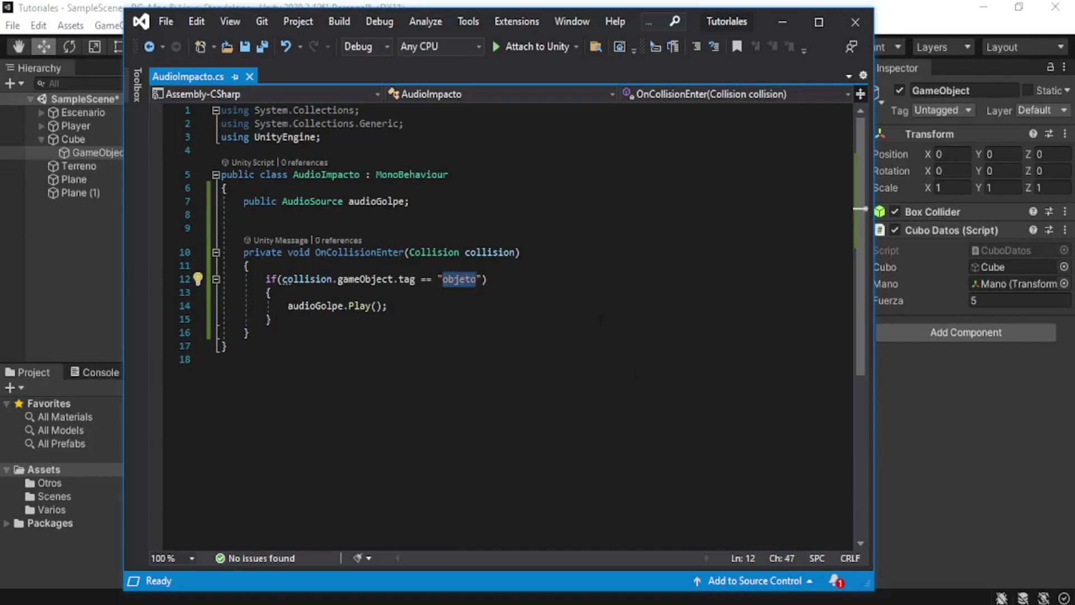
pyautogui.hotkey('alt', 'Tab')
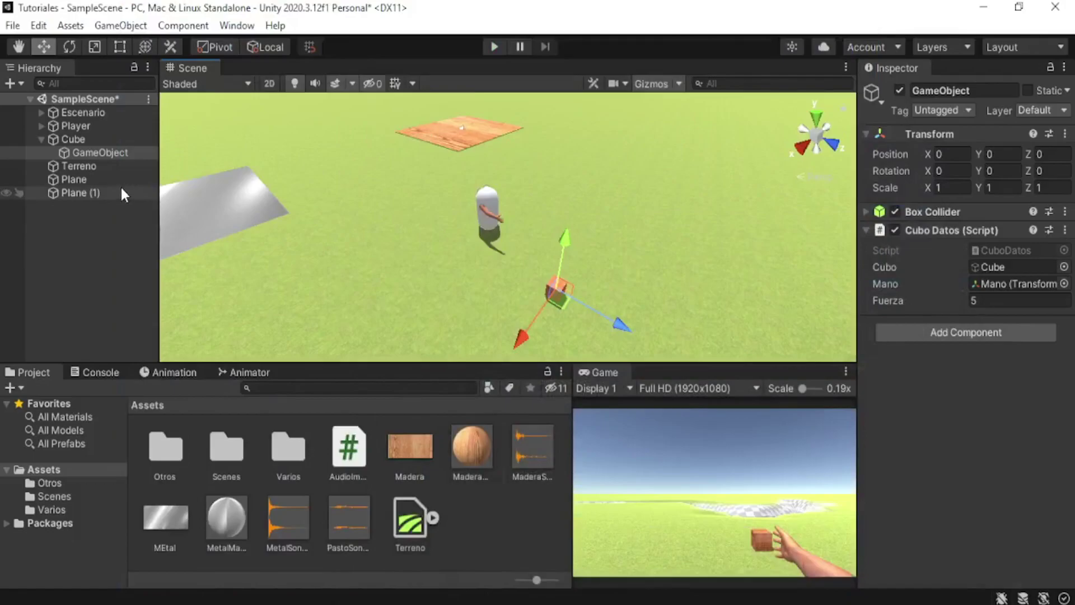
# Remove the Audio Impacto (Script) component from both Plane and Plane (1).
pyautogui.click(105, 182)
pyautogui.keyDown('ctrl'); pyautogui.click(96, 194); pyautogui.keyUp('ctrl')
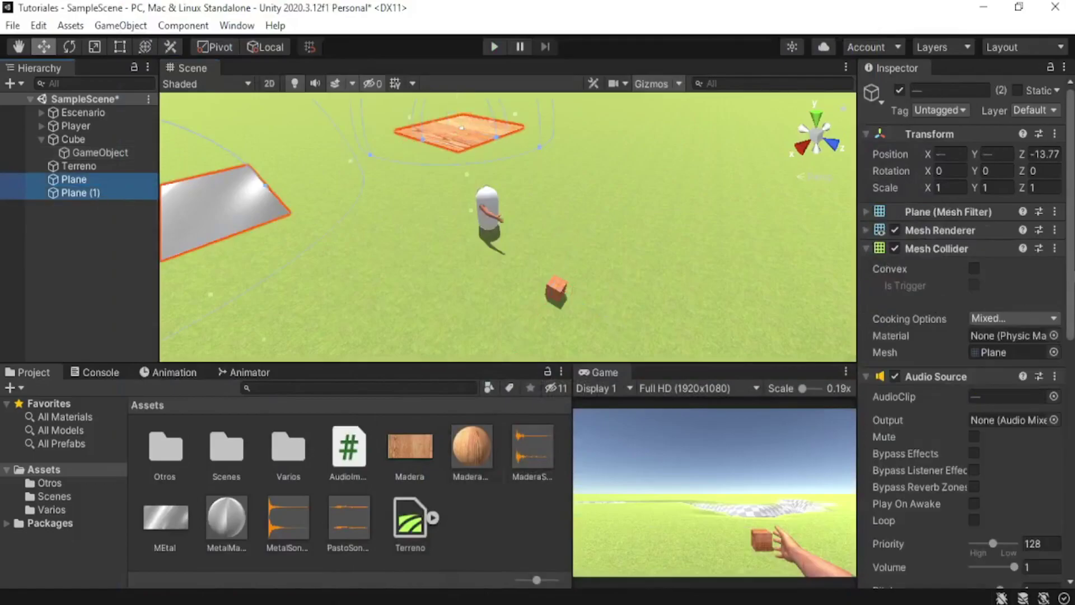
pyautogui.scroll(-3, 964, 336)
pyautogui.scroll(-5, 963, 504)
pyautogui.rightClick(935, 493)
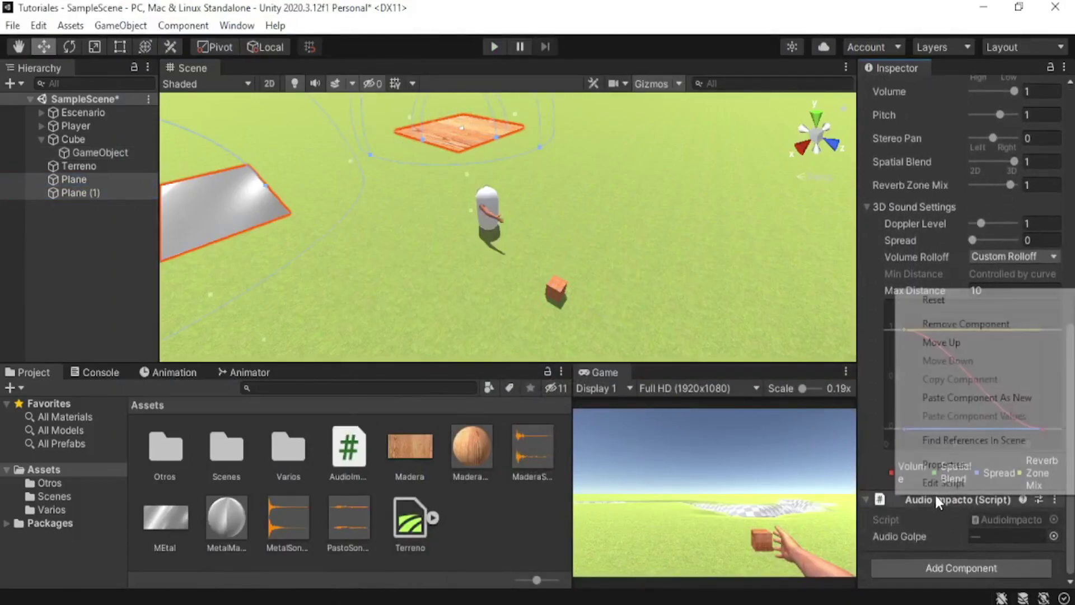
pyautogui.click(947, 326)
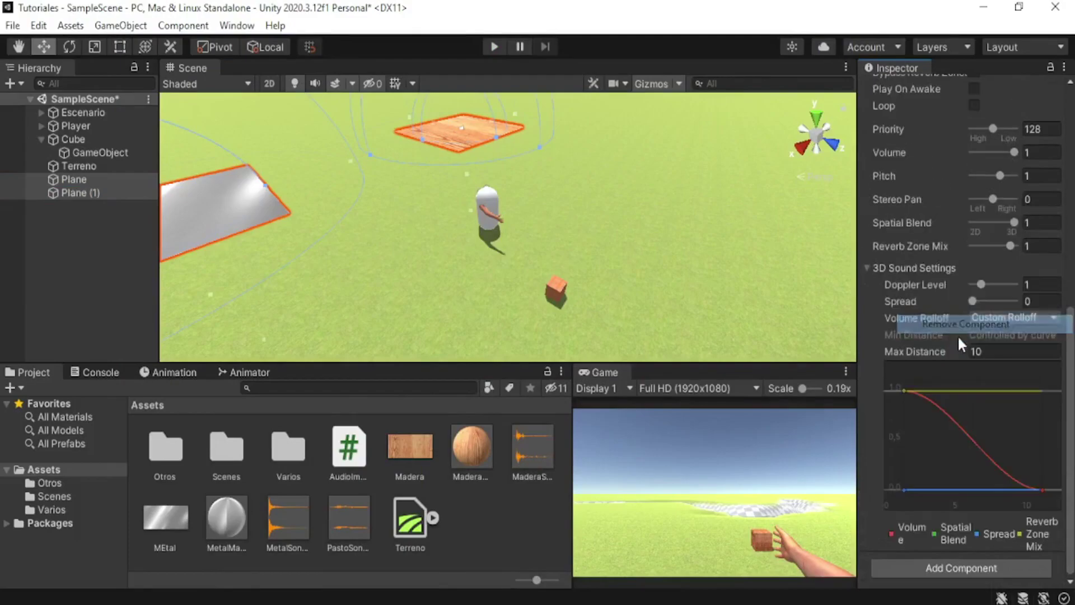
pyautogui.click(54, 261)
pyautogui.click(74, 180)
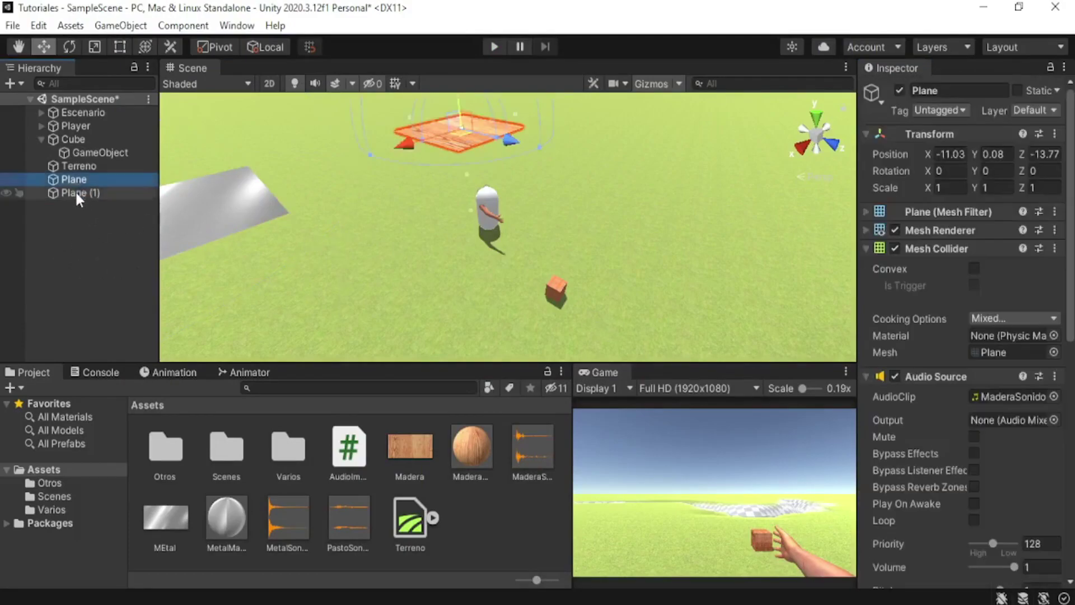
# Strip the Audio Source from Plane and Plane (1), leaving only mesh and collider components.
pyautogui.keyDown('ctrl'); pyautogui.click(76, 191); pyautogui.keyUp('ctrl')
pyautogui.scroll(-10, 948, 247)
pyautogui.scroll(10, 948, 247)
pyautogui.rightClick(943, 378)
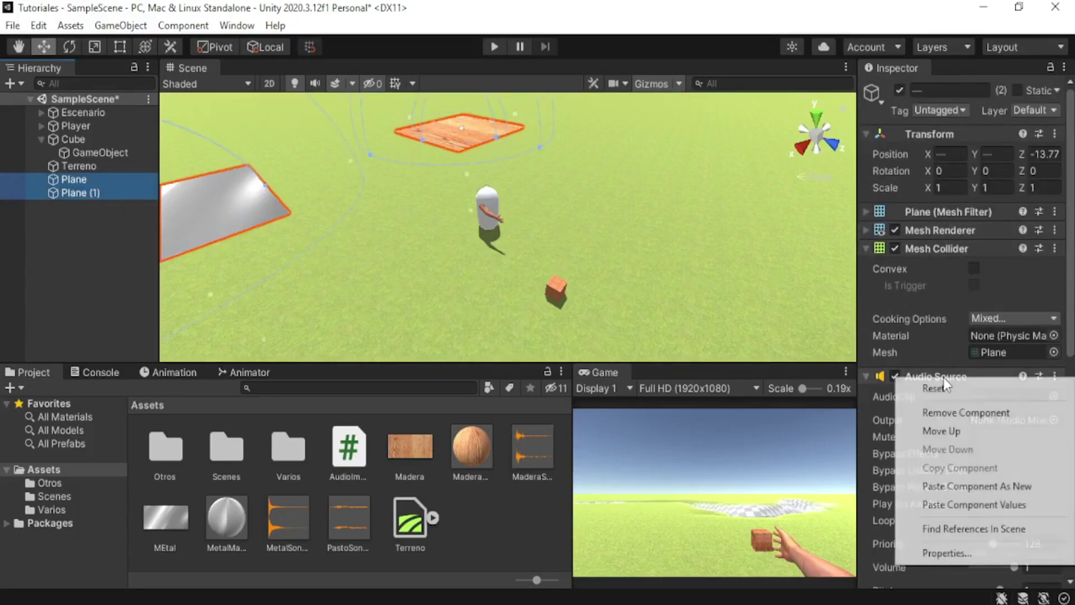
pyautogui.click(963, 412)
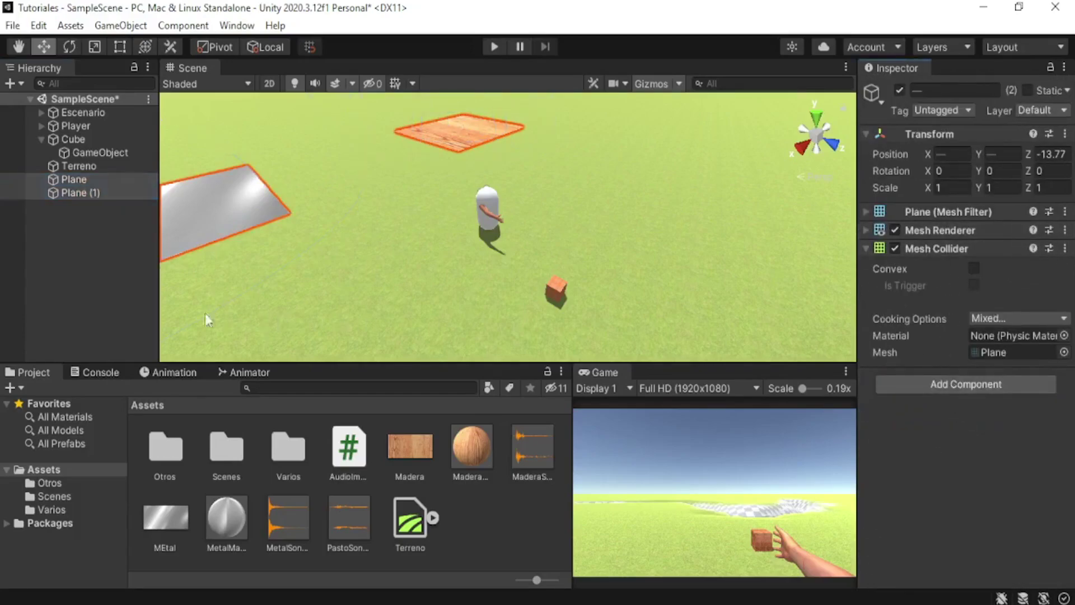
pyautogui.click(151, 278)
pyautogui.moveTo(495, 259)
pyautogui.keyDown('alt'); pyautogui.mouseDown()
pyautogui.moveTo(501, 281)
pyautogui.moveTo(550, 267)
pyautogui.moveTo(507, 252)
pyautogui.moveTo(579, 239)
pyautogui.mouseUp(); pyautogui.keyUp('alt')
pyautogui.click(578, 236)
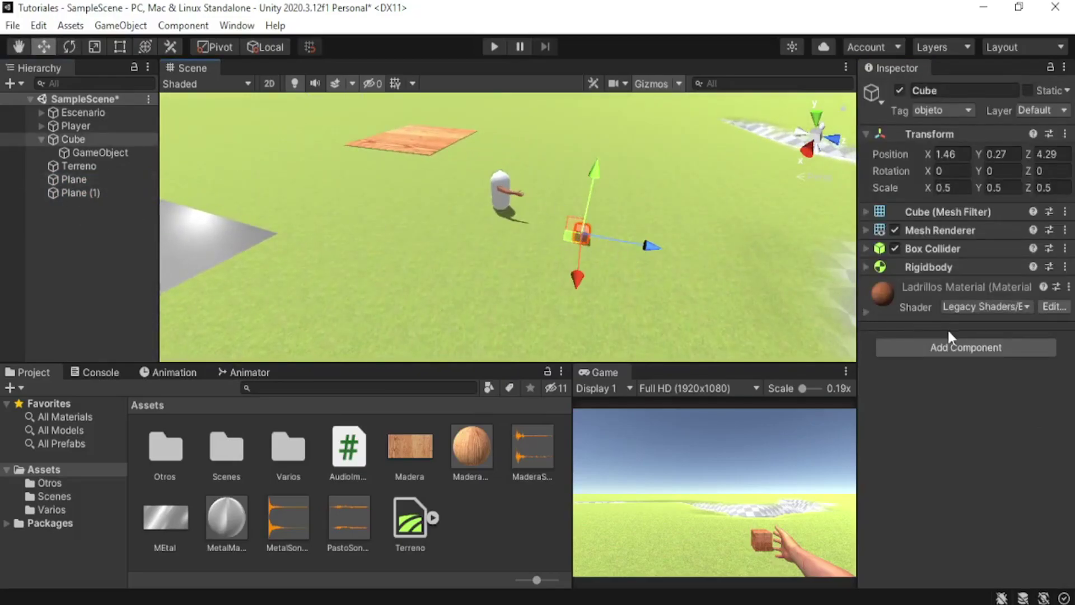
# Add an Audio Source to the cube and make its Spatial Blend fully 3D.
pyautogui.click(971, 347)
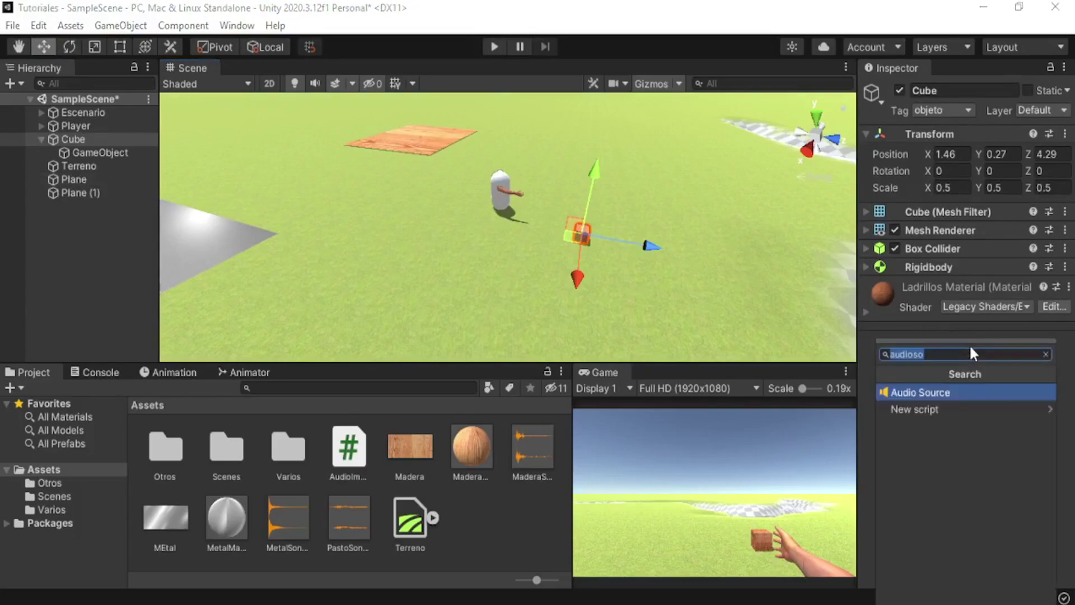
pyautogui.press('Return')
pyautogui.scroll(-5, 1065, 443)
pyautogui.scroll(-5, 1065, 443)
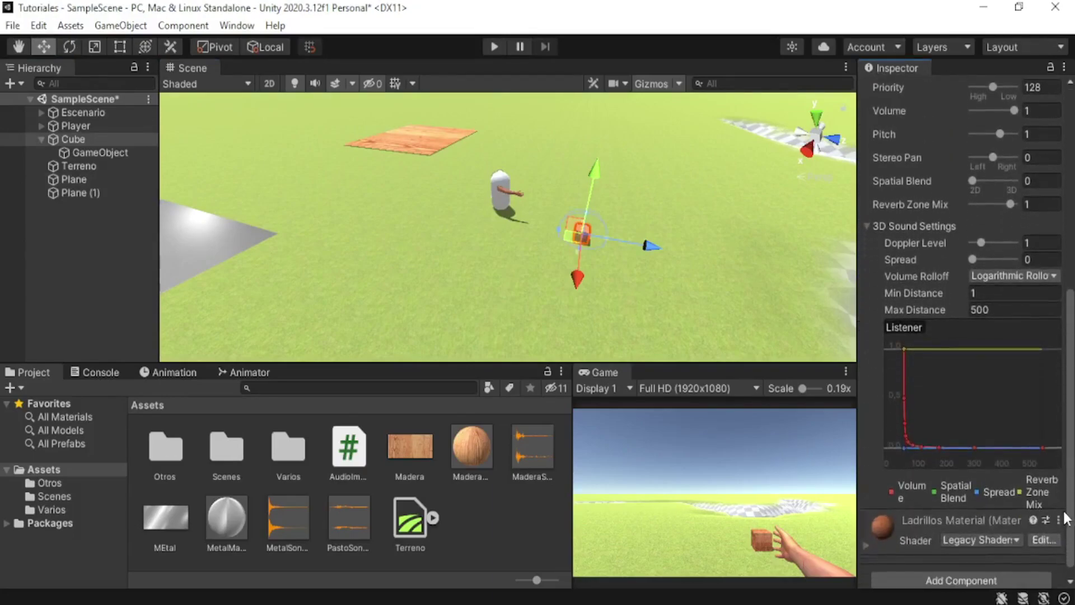
pyautogui.scroll(-1, 1003, 532)
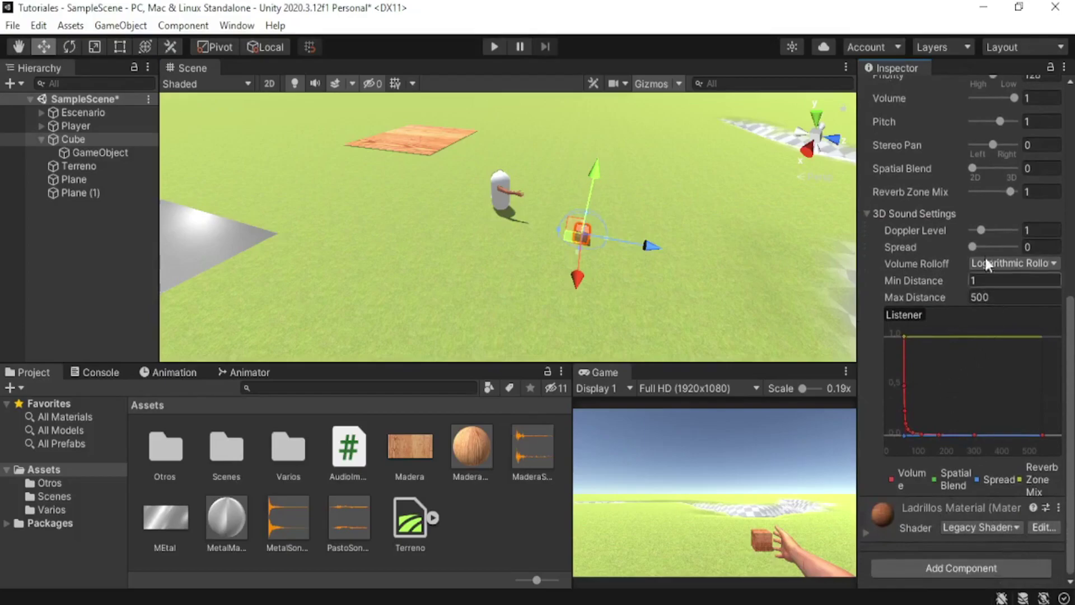
pyautogui.moveTo(993, 170); pyautogui.dragTo(1056, 171)
# Try Custom Rolloff and set the Max Distance to 10, then raise it to 15.
pyautogui.click(1036, 280)
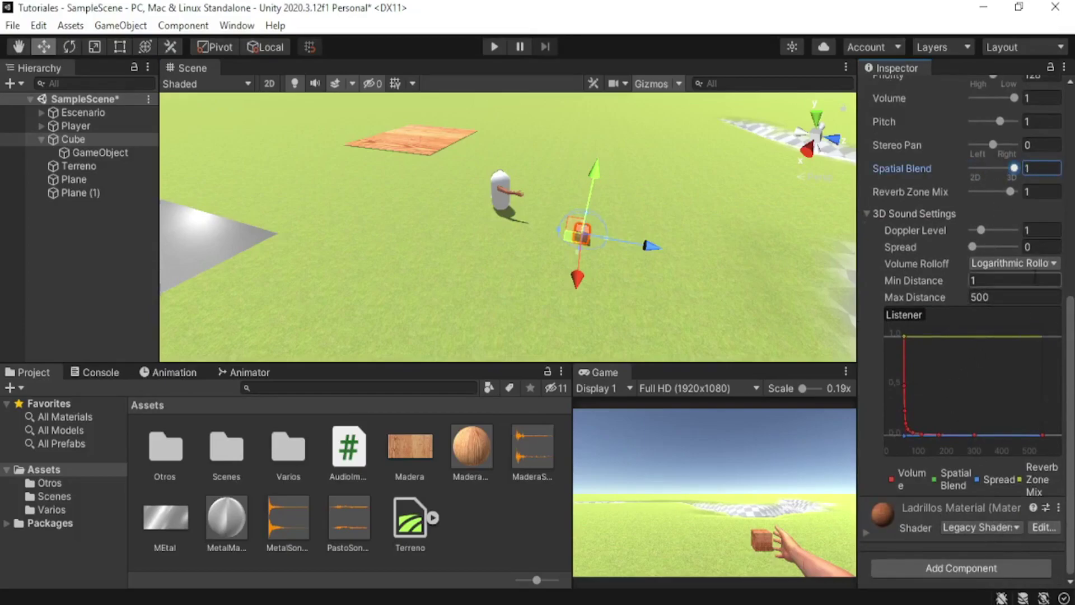
pyautogui.click(1036, 262)
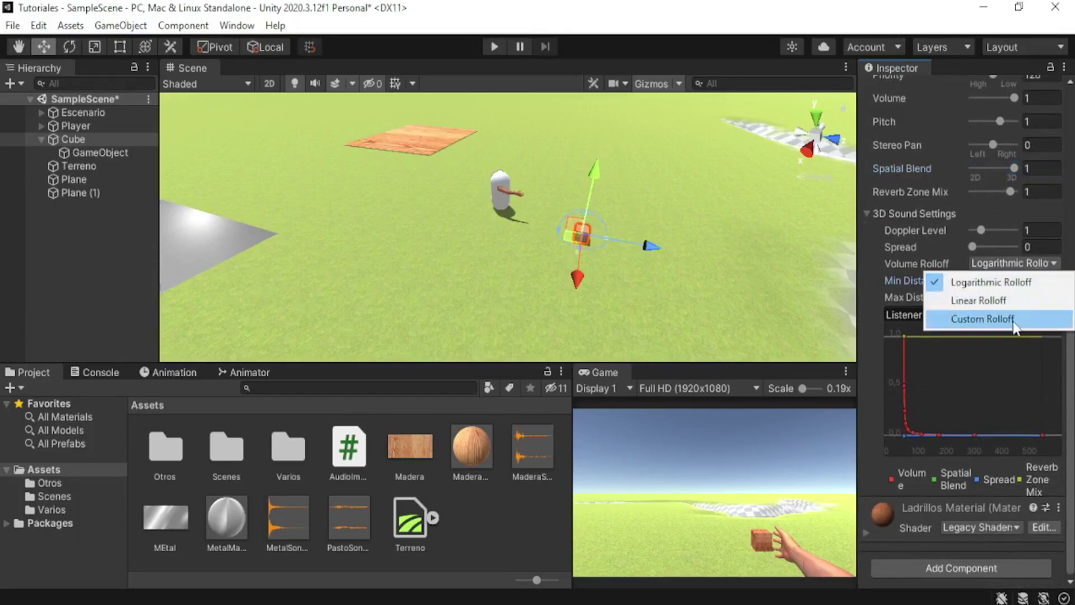
pyautogui.click(1013, 322)
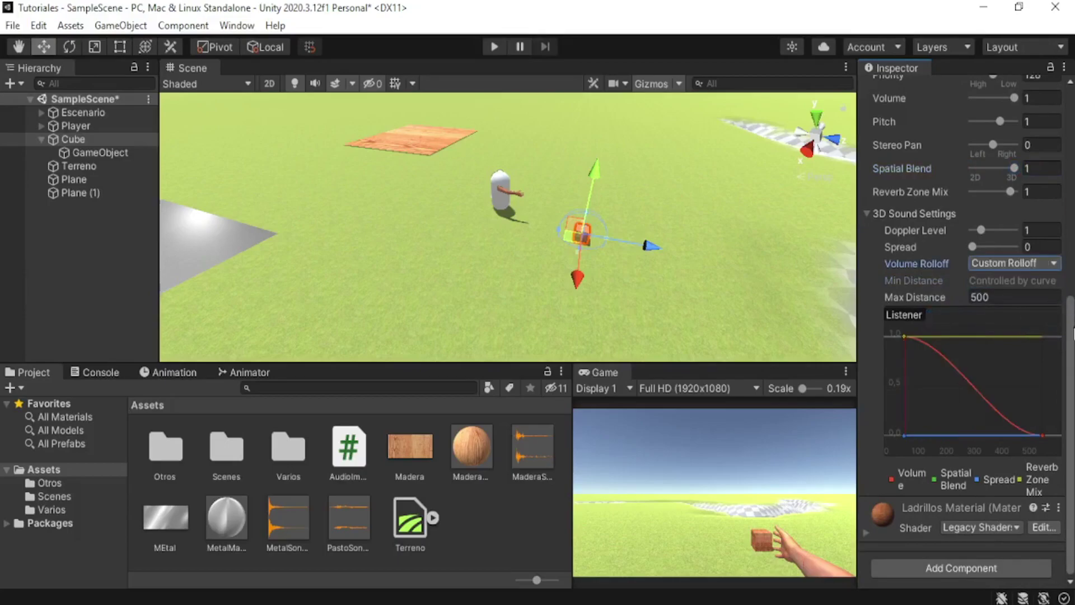
pyautogui.moveTo(624, 316); pyautogui.dragTo(601, 290, button='middle')
pyautogui.click(909, 297)
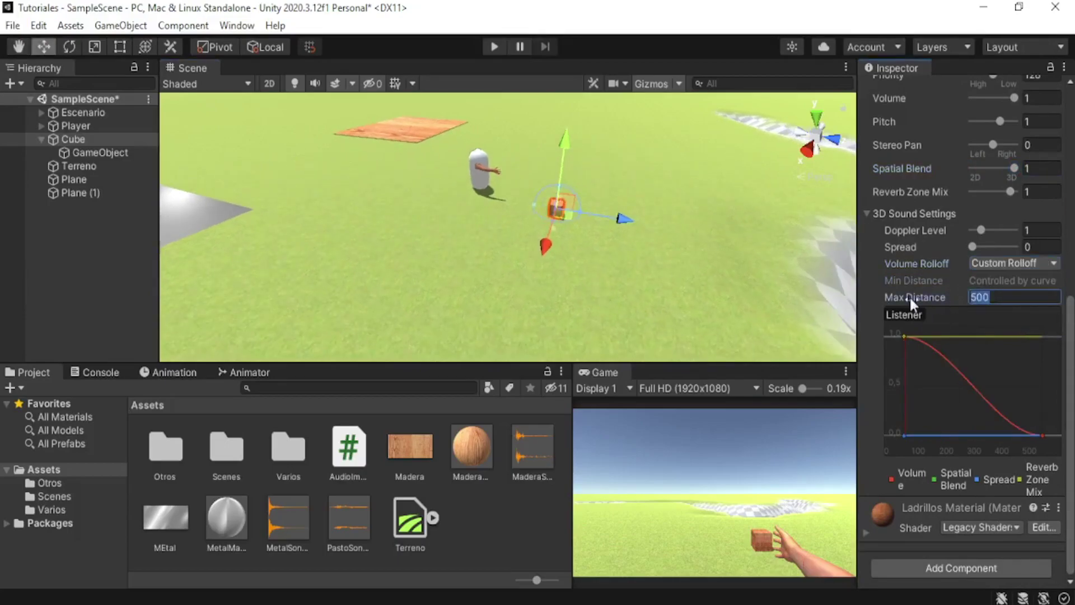
pyautogui.write('10')
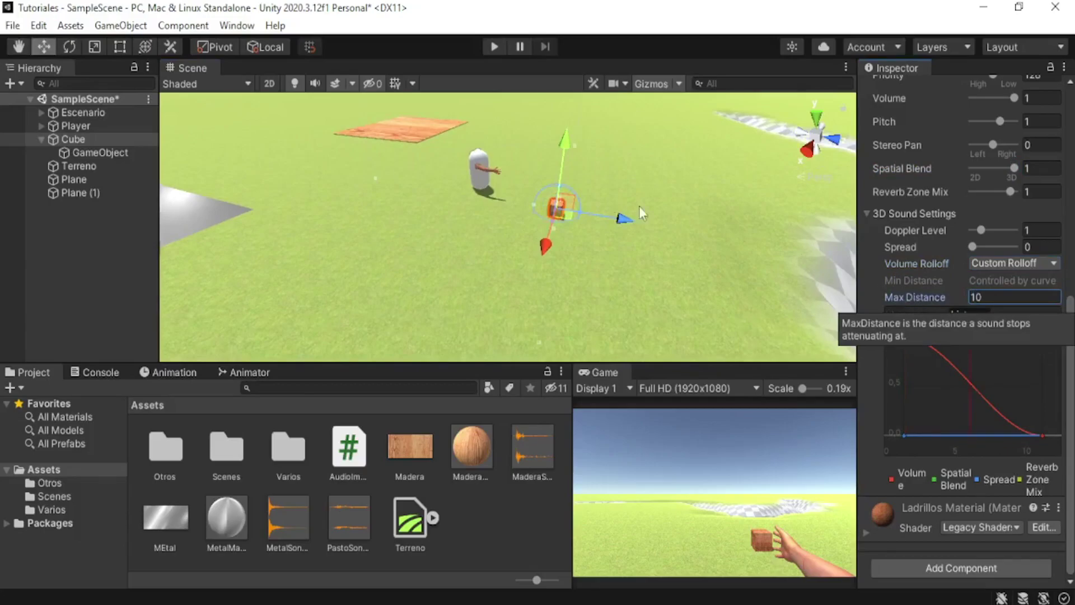
pyautogui.moveTo(639, 206); pyautogui.dragTo(575, 191, button='right')
pyautogui.scroll(-2, 576, 191)
pyautogui.scroll(2, 596, 222)
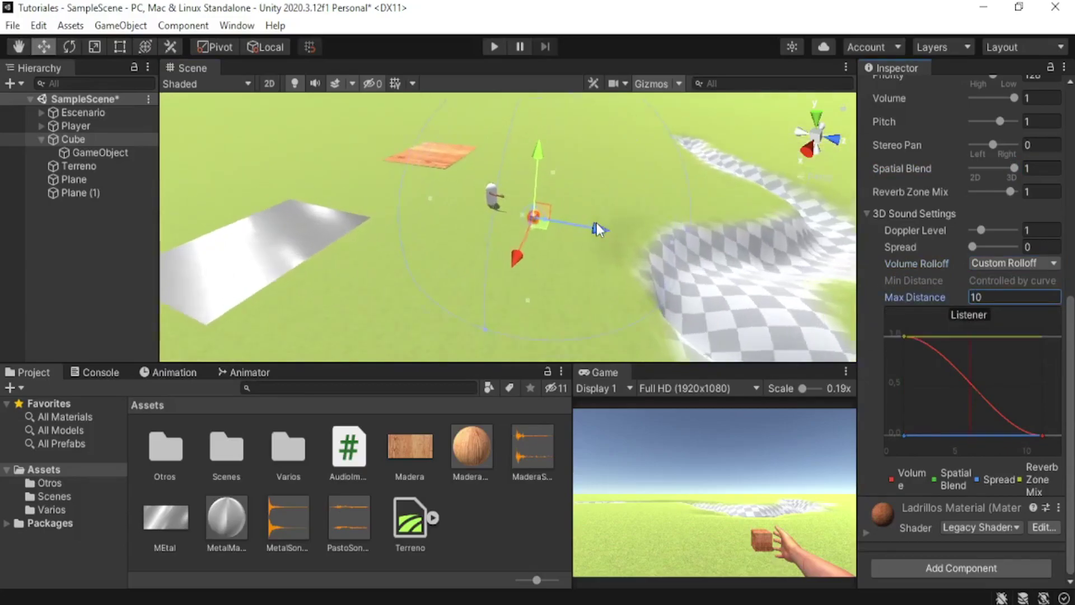
pyautogui.moveTo(907, 294); pyautogui.dragTo(912, 292)
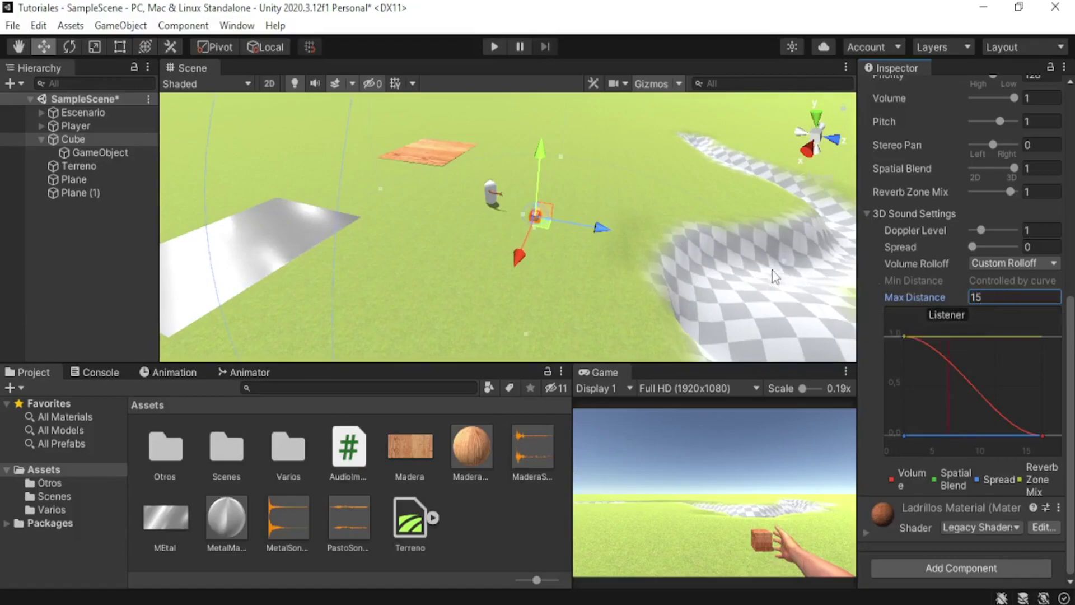
# Switch Volume Rolloff to Logarithmic Rolloff and set Min Distance to 3.
pyautogui.click(995, 263)
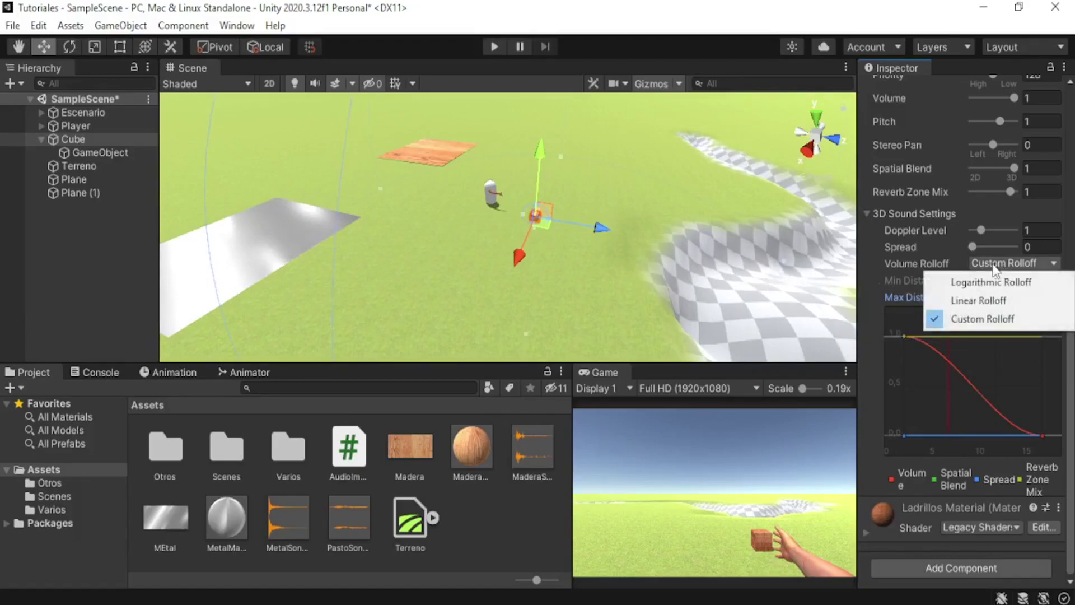
pyautogui.click(990, 282)
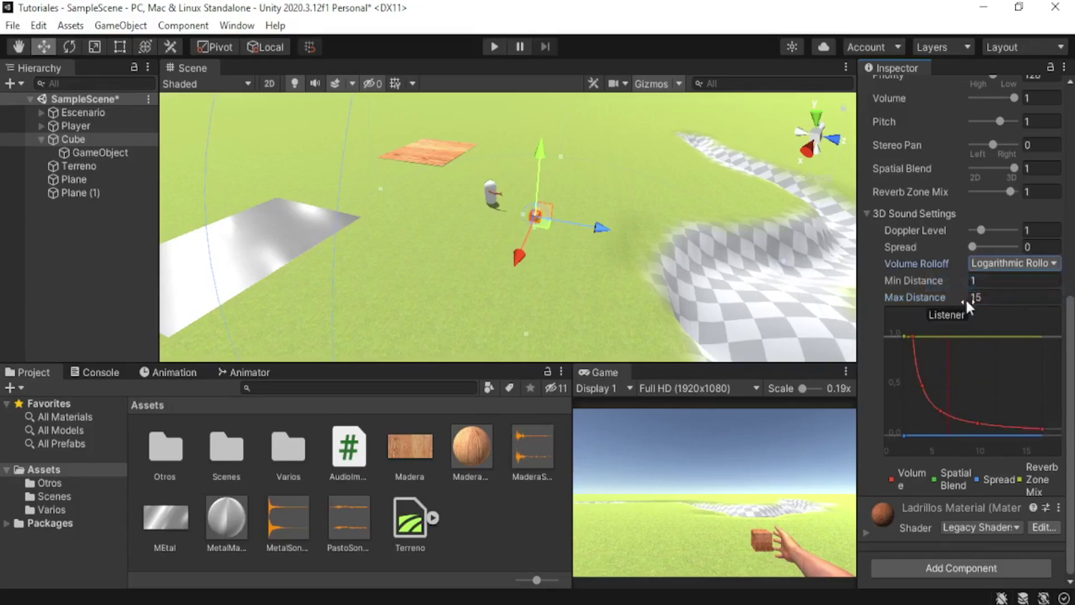
pyautogui.click(992, 280)
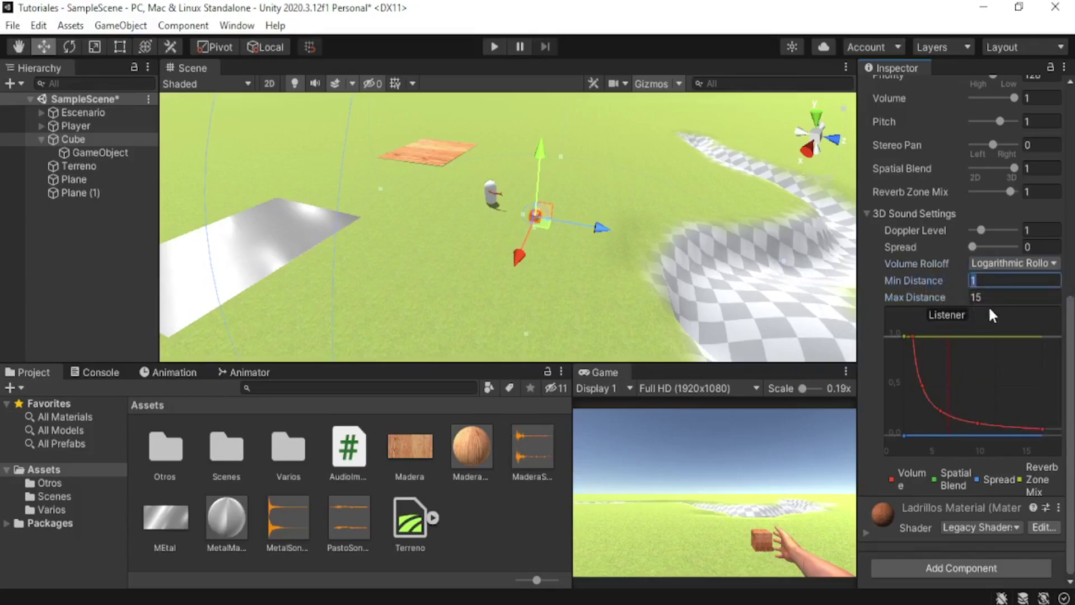
pyautogui.write('3')
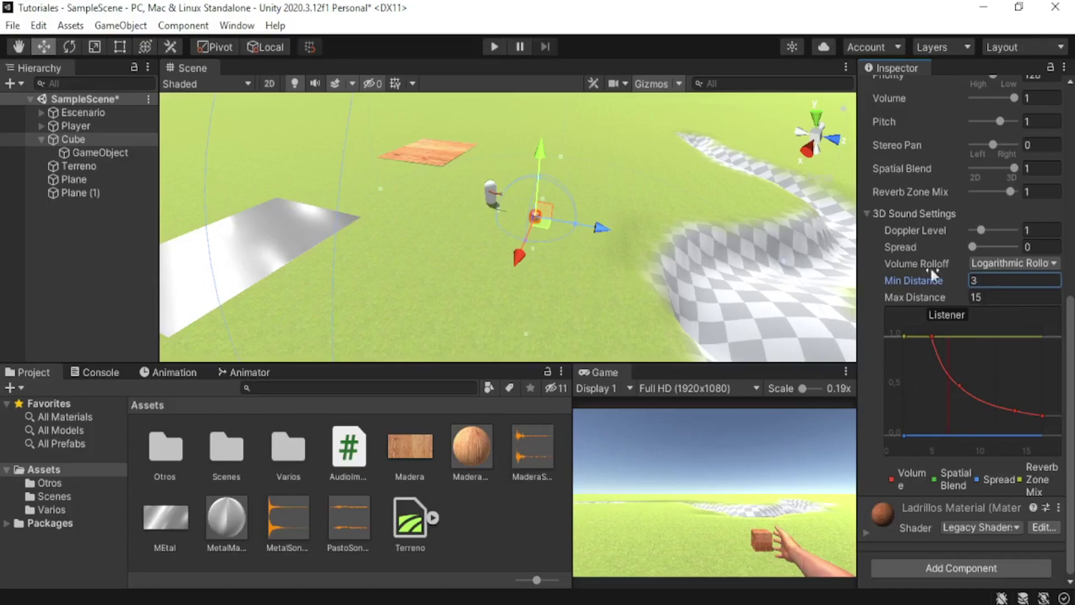
pyautogui.keyDown('alt'); pyautogui.moveTo(572, 254); pyautogui.dragTo(516, 239); pyautogui.keyUp('alt')
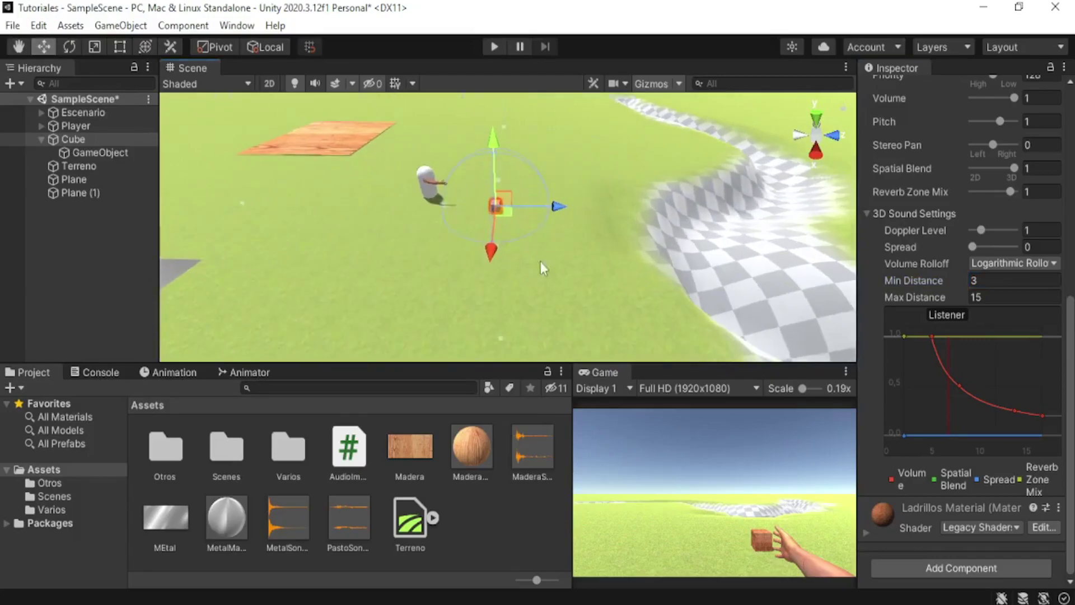
pyautogui.keyDown('alt'); pyautogui.moveTo(489, 208); pyautogui.dragTo(540, 261); pyautogui.keyUp('alt')
# Collapse the Cube in the Hierarchy and fold away the 3D Sound Settings section.
pyautogui.click(75, 140)
pyautogui.click(42, 138)
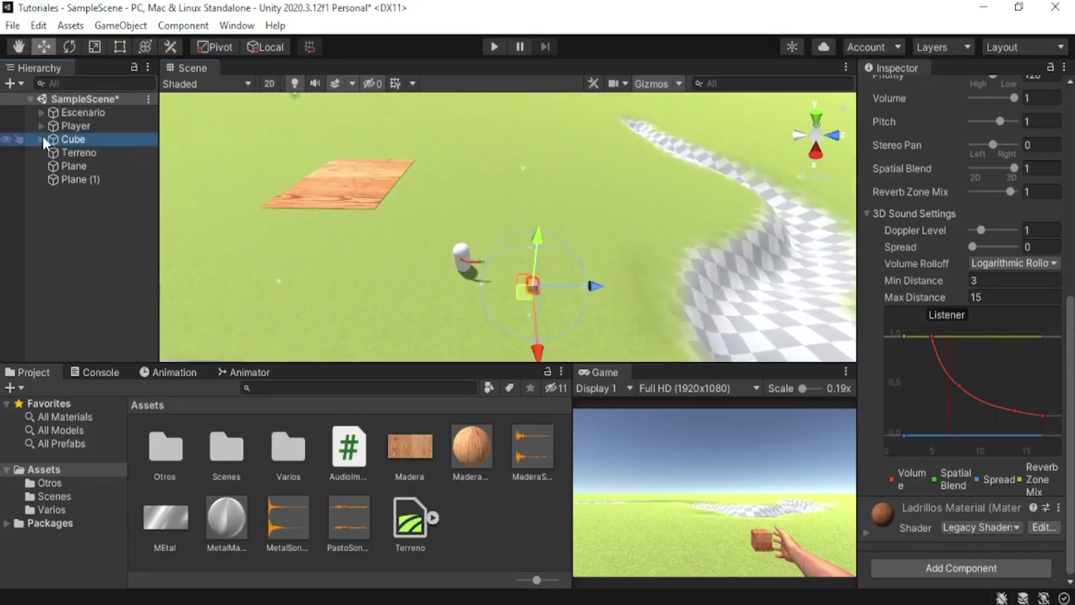
pyautogui.click(867, 214)
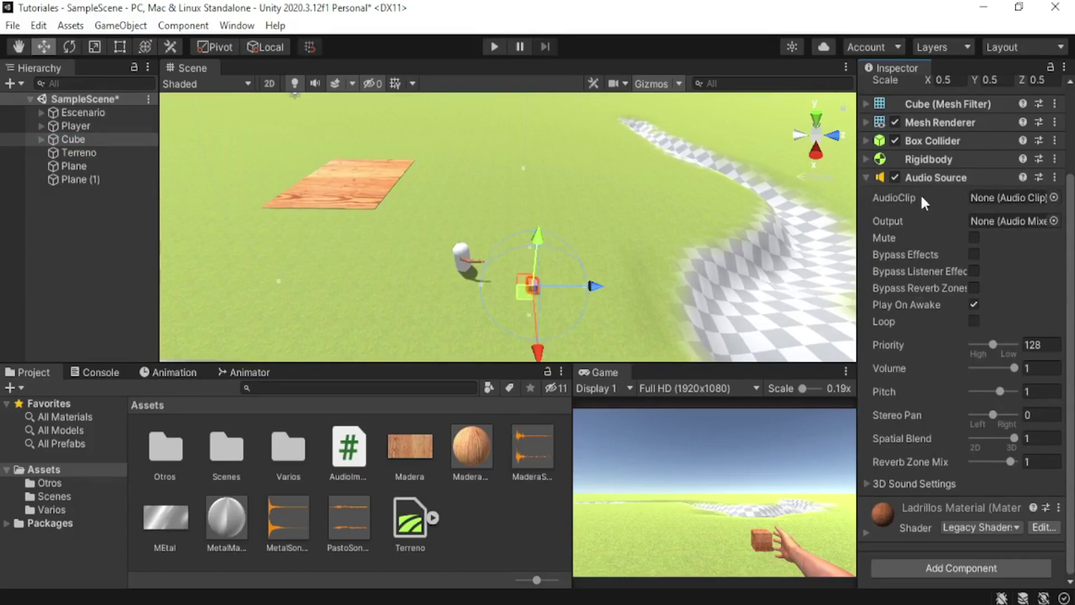
pyautogui.moveTo(923, 198)
pyautogui.scroll(5, 922, 194)
pyautogui.moveTo(559, 276); pyautogui.dragTo(556, 261, button='right')
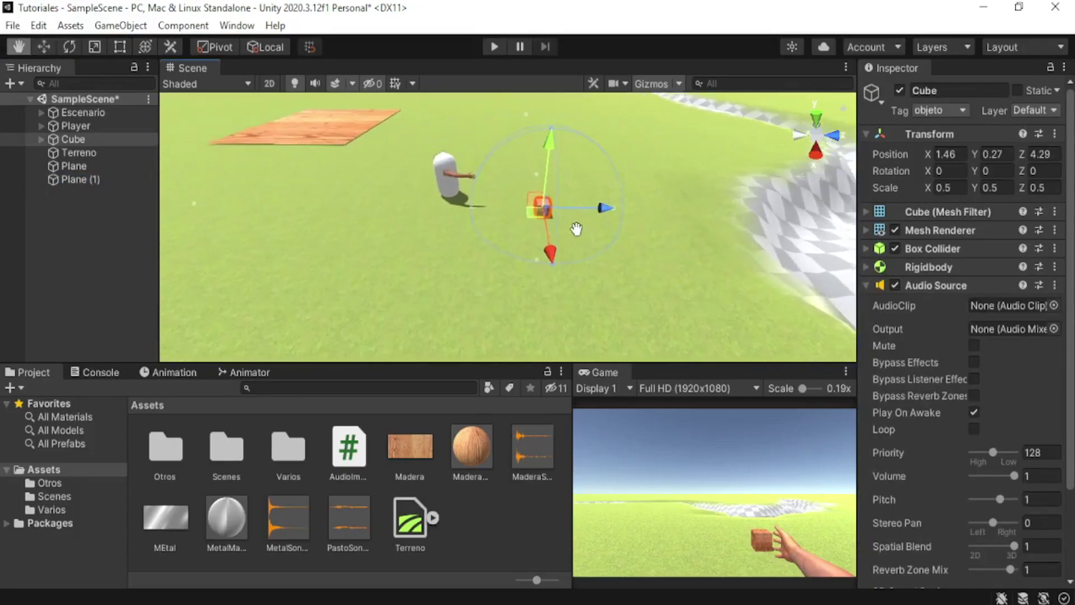
# Uncheck Play On Awake on the cube's Audio Source.
pyautogui.click(974, 412)
pyautogui.scroll(-3, 1035, 445)
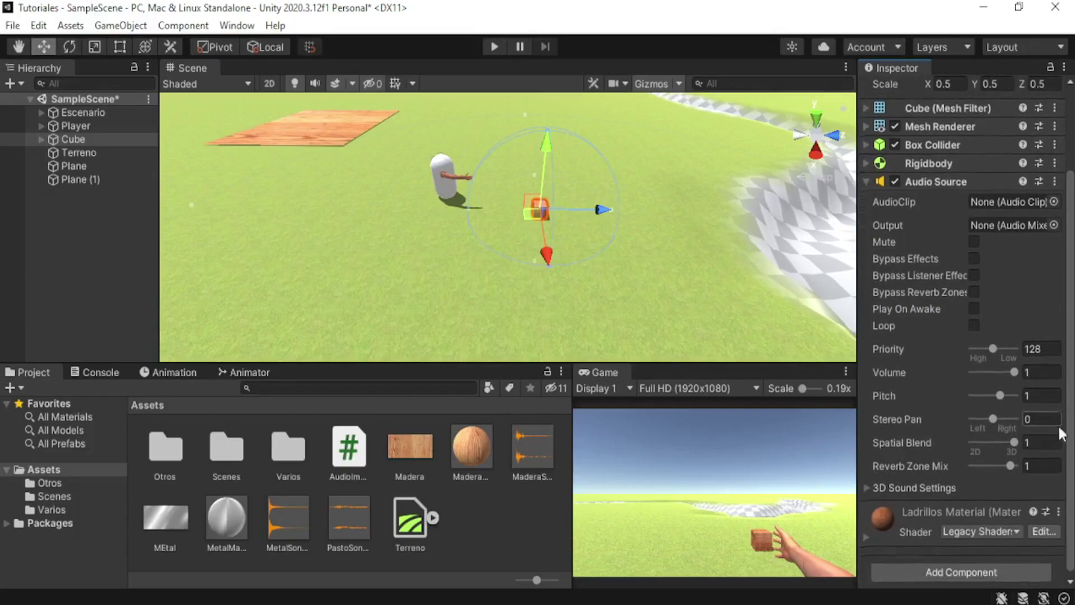
pyautogui.scroll(2, 906, 567)
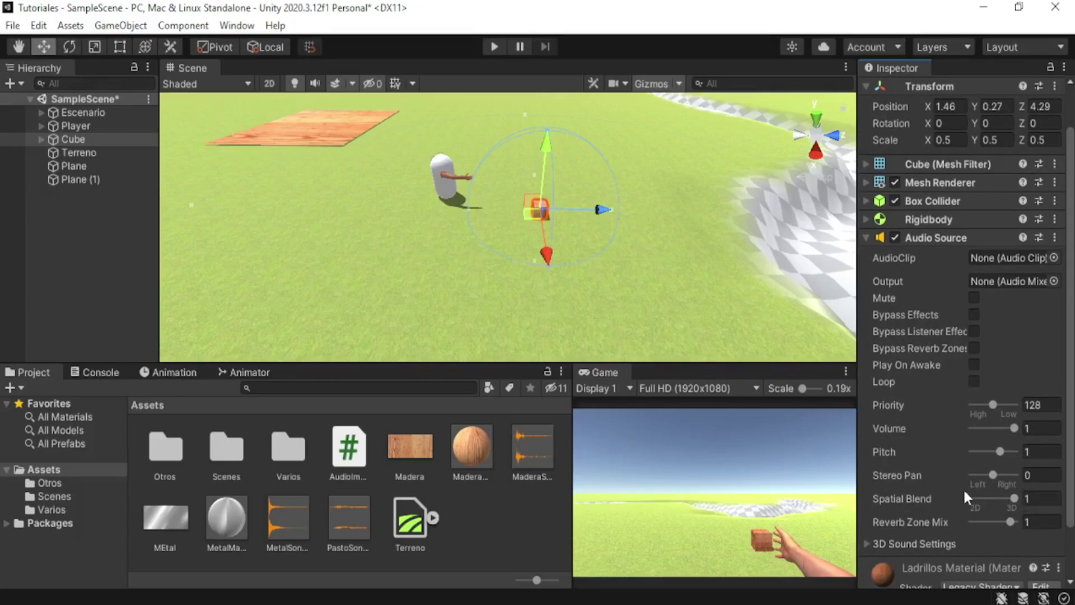
pyautogui.scroll(2, 1027, 367)
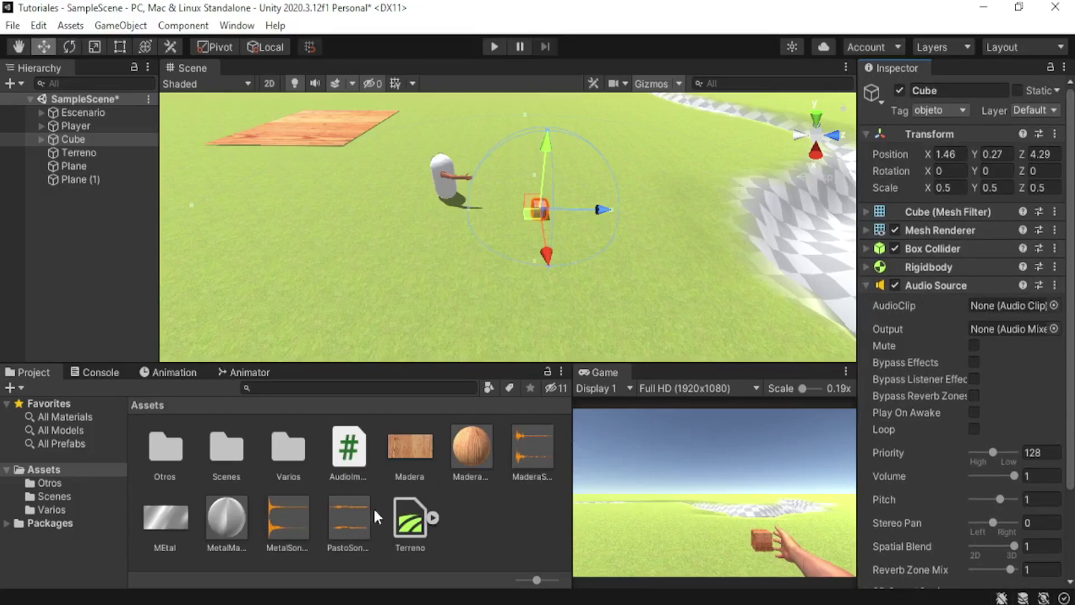
pyautogui.keyDown('alt'); pyautogui.moveTo(504, 303); pyautogui.dragTo(743, 300); pyautogui.keyUp('alt')
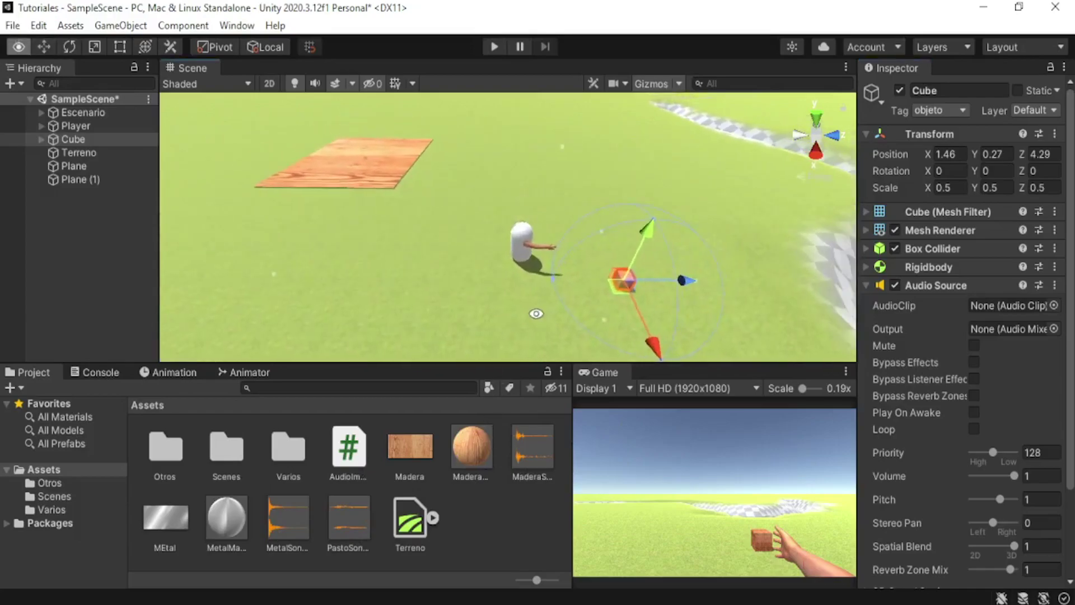
pyautogui.moveTo(589, 246)
pyautogui.keyDown('alt'); pyautogui.mouseDown()
pyautogui.moveTo(372, 274)
pyautogui.moveTo(476, 221)
pyautogui.mouseUp(); pyautogui.keyUp('alt')
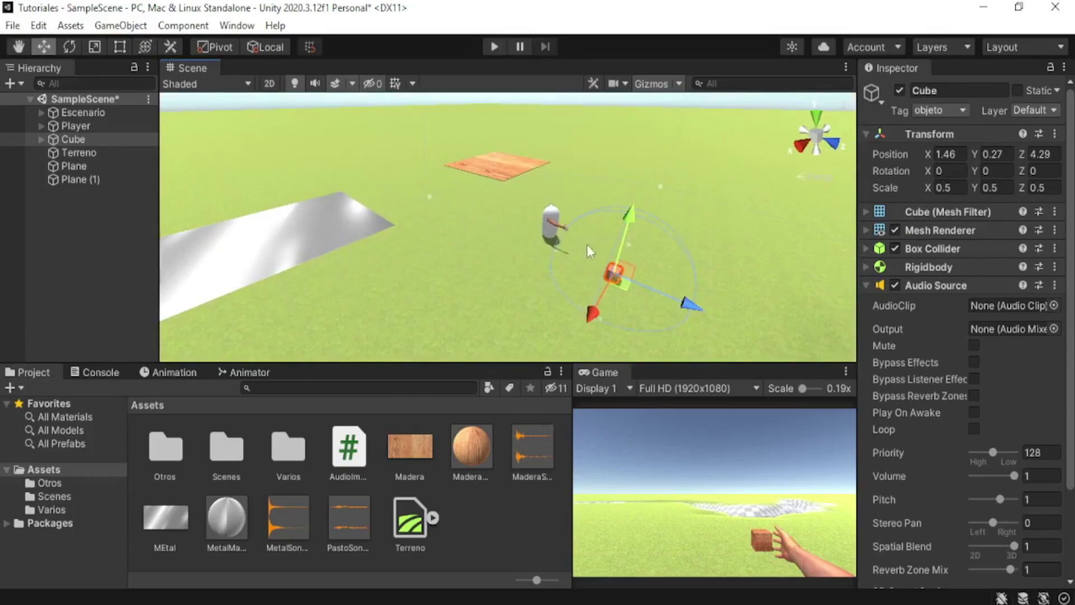
# Try deleting the objeto tag from the Tags list, which fails because it is in use.
pyautogui.click(340, 216)
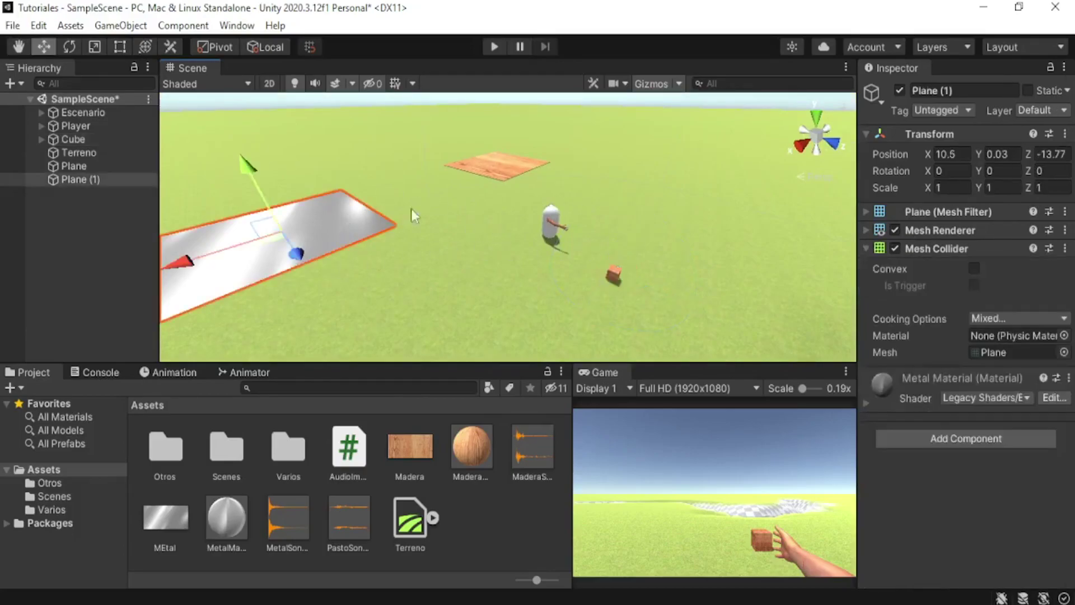
pyautogui.click(614, 276)
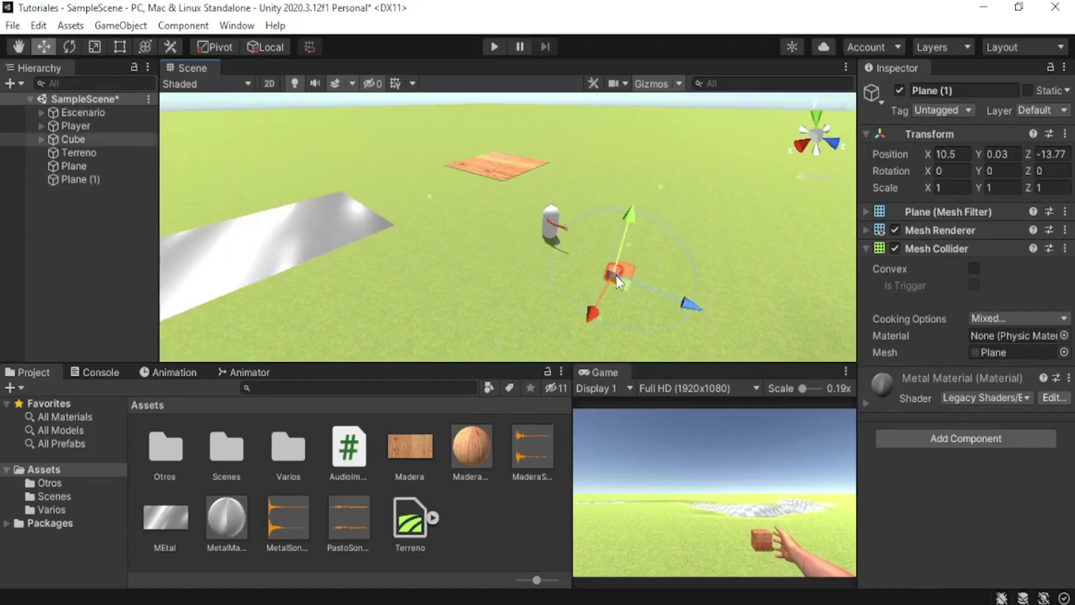
pyautogui.click(939, 110)
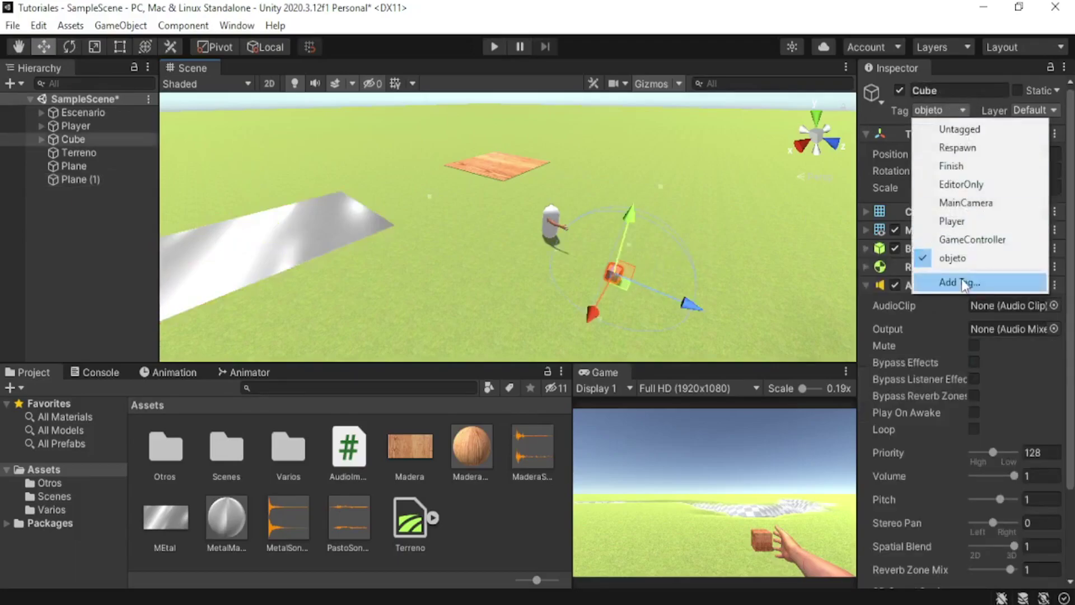
pyautogui.click(960, 281)
pyautogui.click(915, 170)
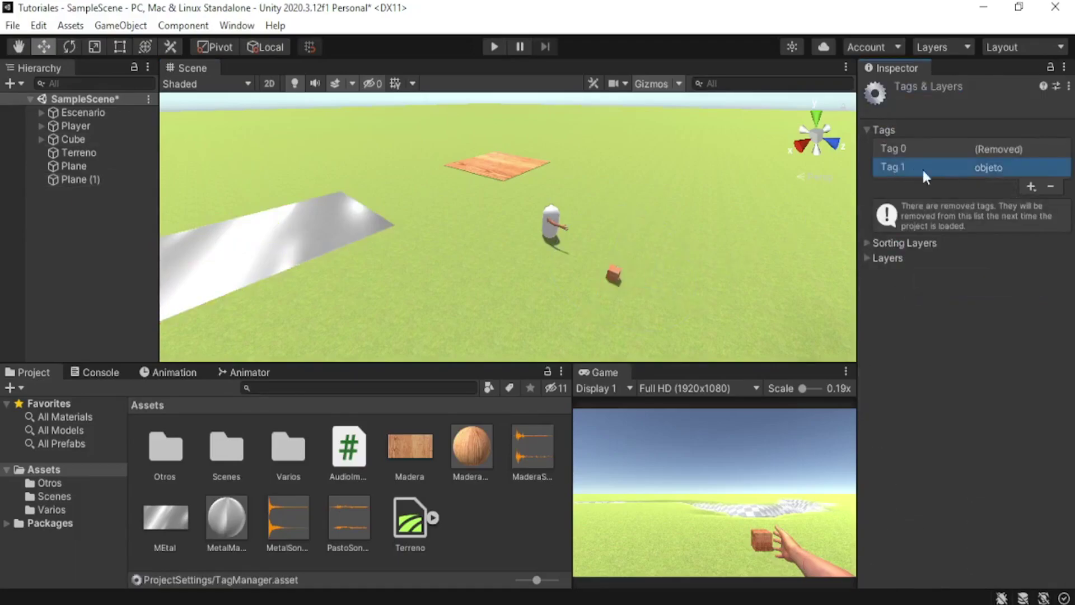
pyautogui.click(1051, 187)
pyautogui.click(644, 342)
# Set the cube's Tag to Untagged.
pyautogui.click(614, 278)
pyautogui.click(962, 115)
pyautogui.click(955, 126)
pyautogui.click(91, 178)
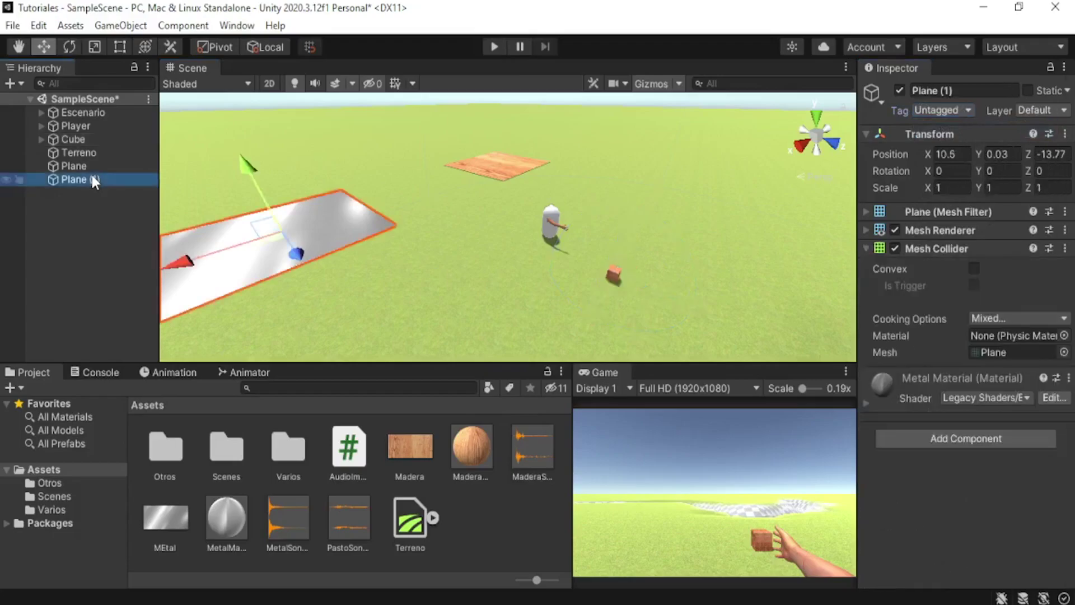
pyautogui.click(510, 308)
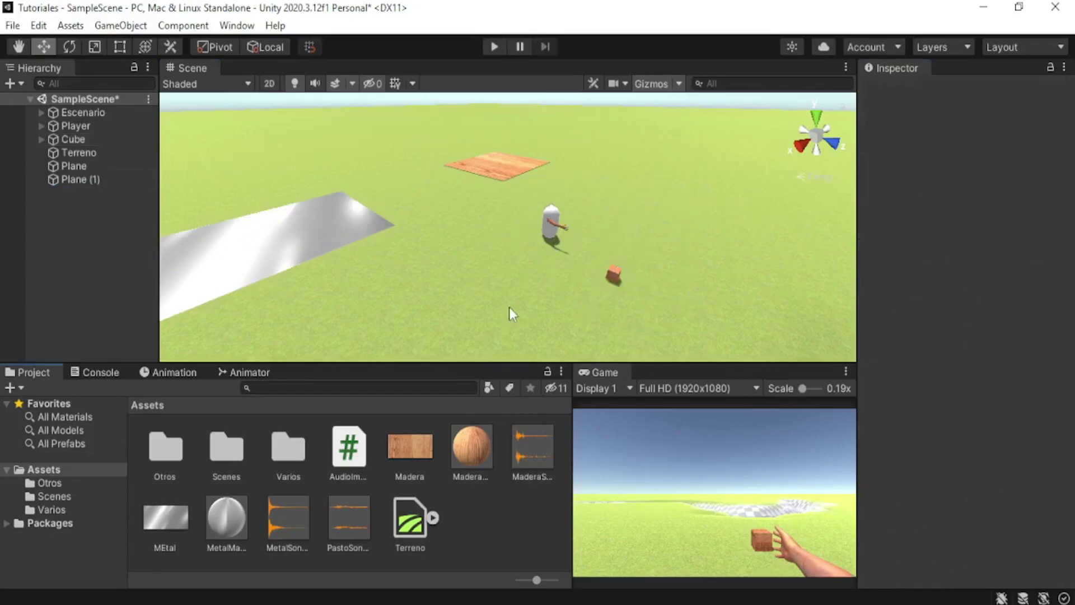
pyautogui.click(616, 274)
pyautogui.keyDown('alt'); pyautogui.moveTo(508, 236); pyautogui.dragTo(433, 249); pyautogui.keyUp('alt')
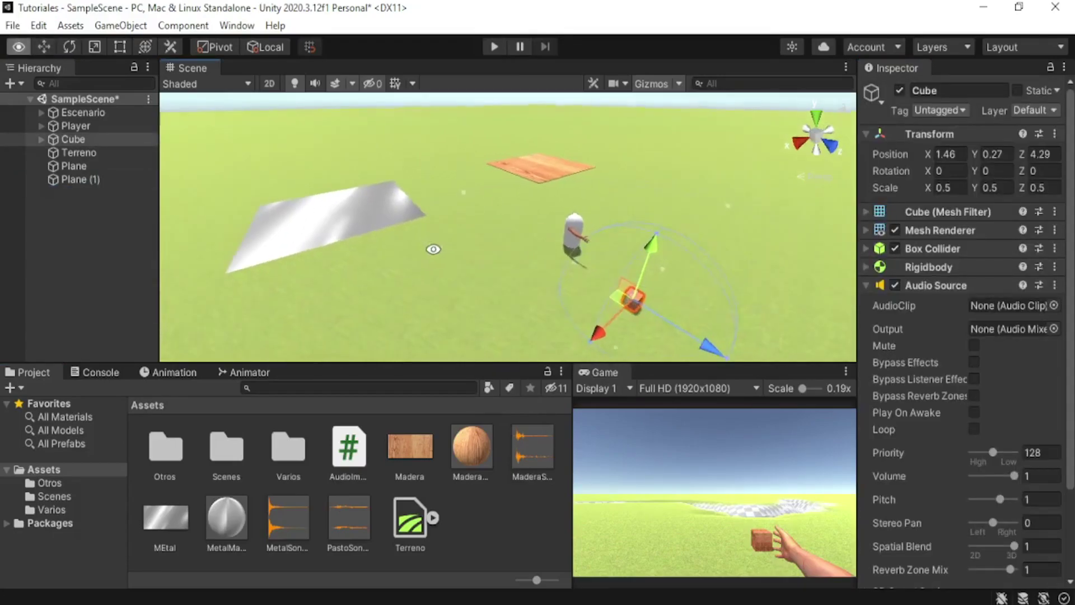
# Confirm Plane (1), the wooden Plane and the Terreno terrain are all Untagged.
pyautogui.click(364, 213)
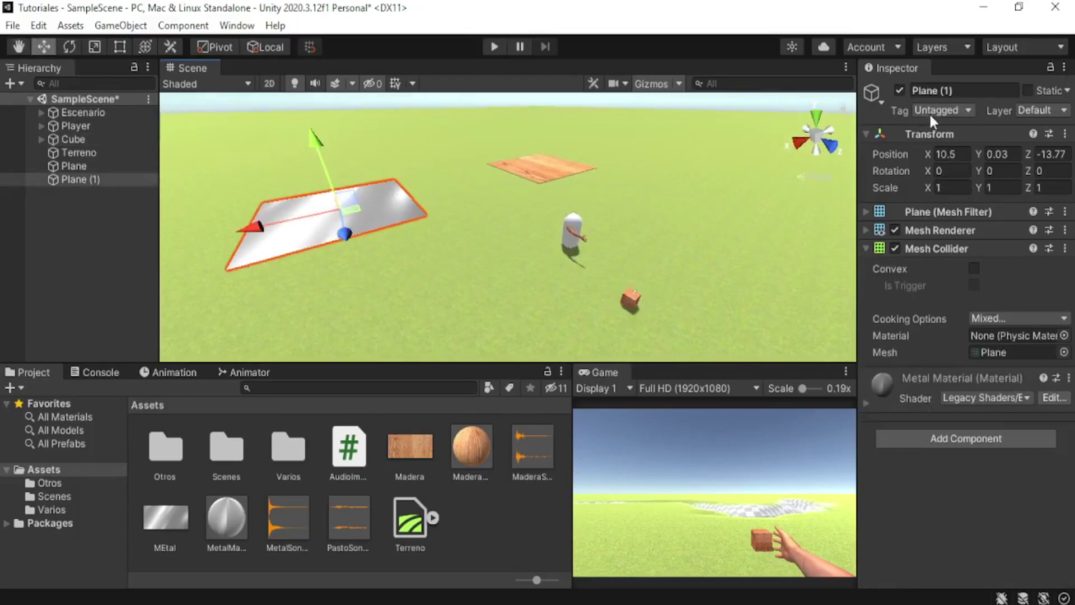
pyautogui.click(947, 112)
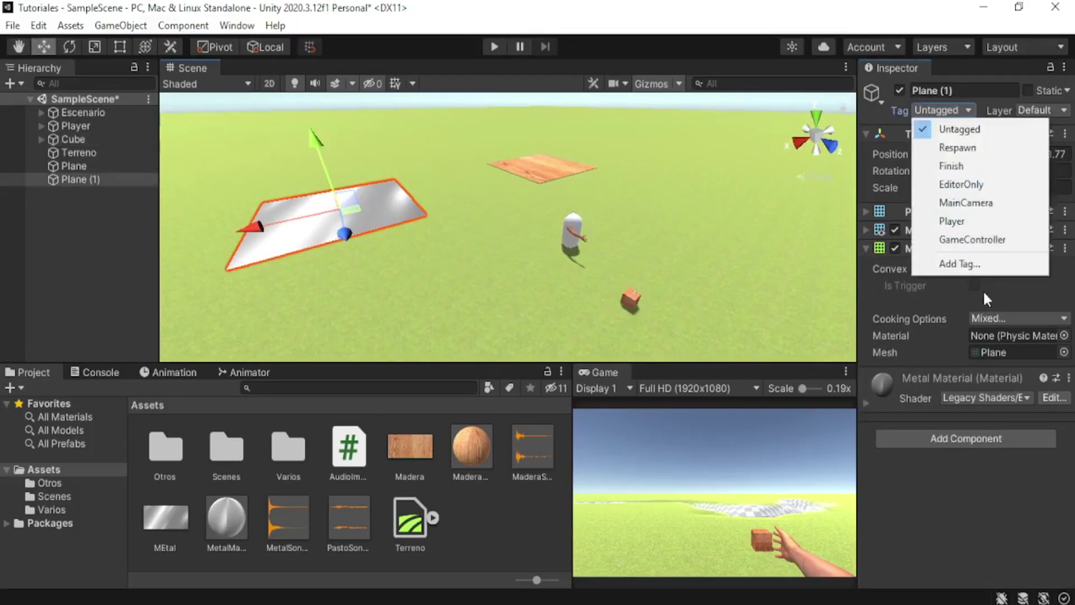
pyautogui.click(562, 158)
pyautogui.click(452, 240)
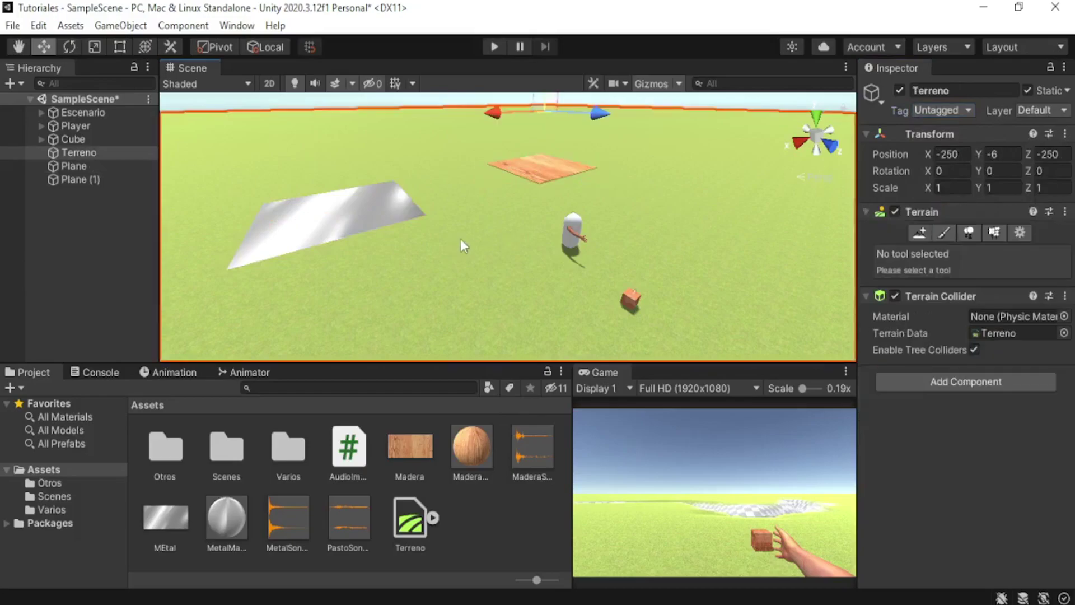
pyautogui.scroll(-1, 586, 280)
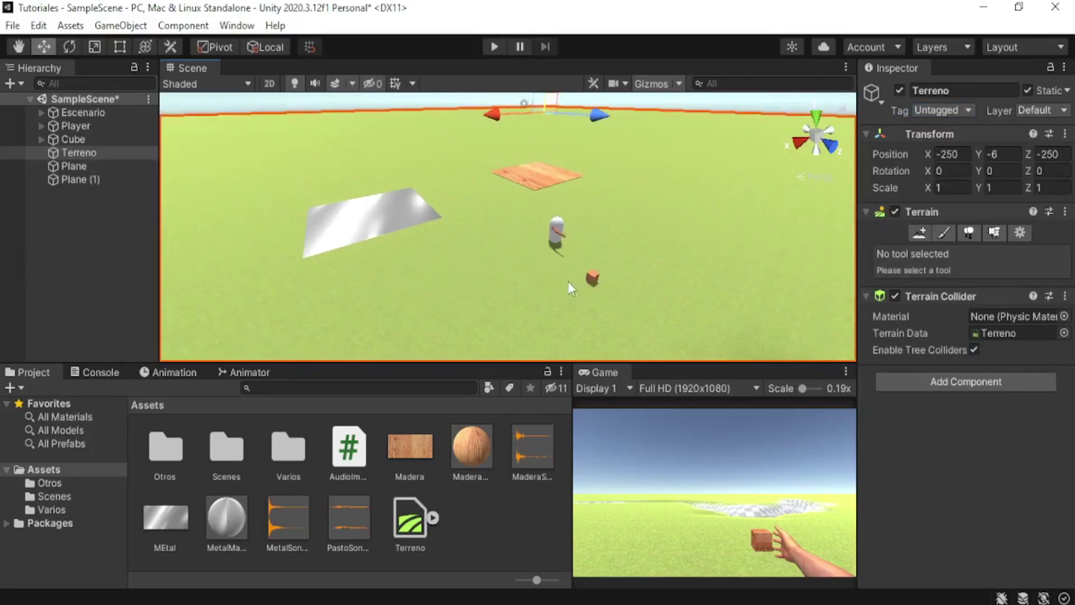
pyautogui.scroll(-1, 527, 235)
pyautogui.scroll(1, 535, 237)
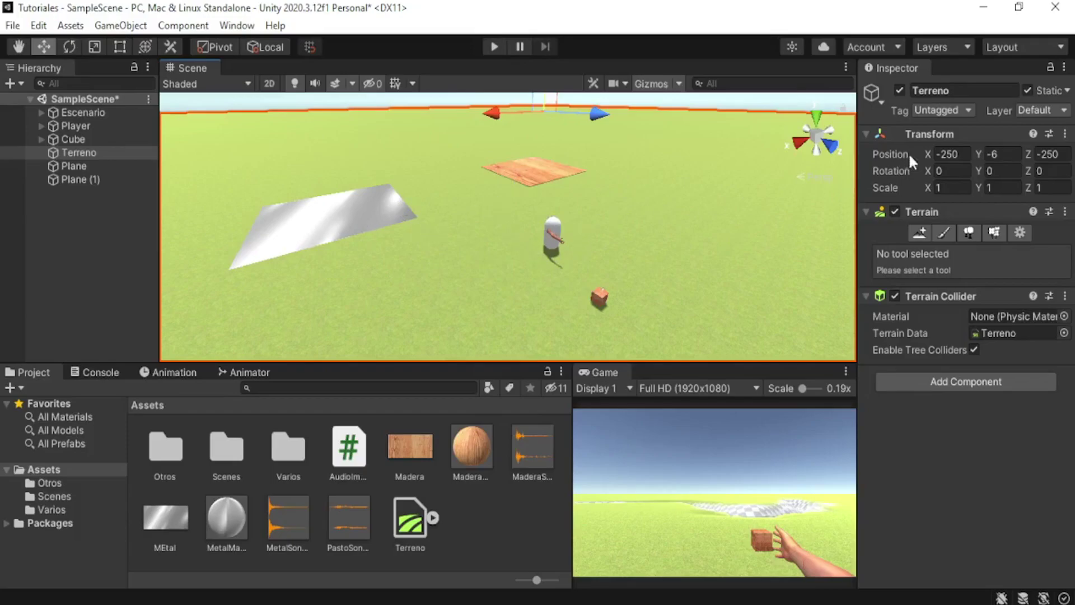
# Create a new C# script named DatosObjeto in the project's Assets folder.
pyautogui.click(953, 110)
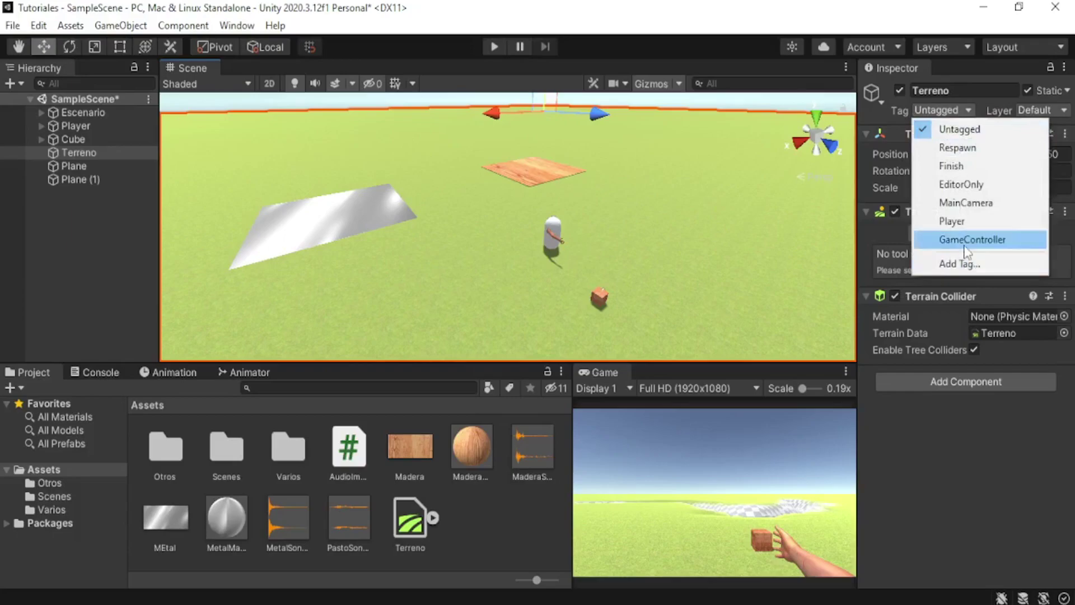
pyautogui.click(929, 432)
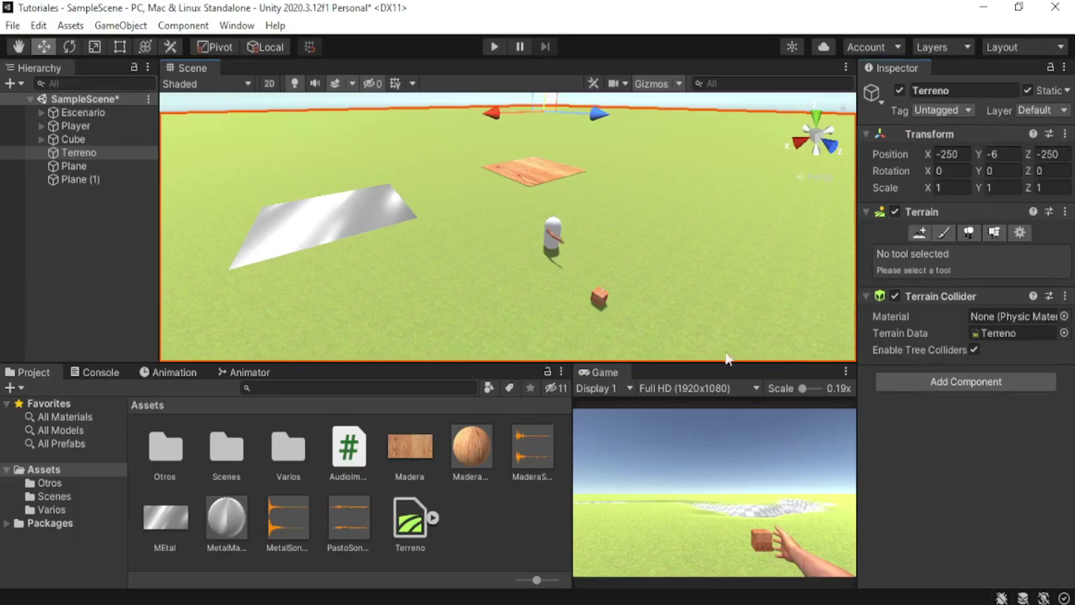
pyautogui.rightClick(526, 535)
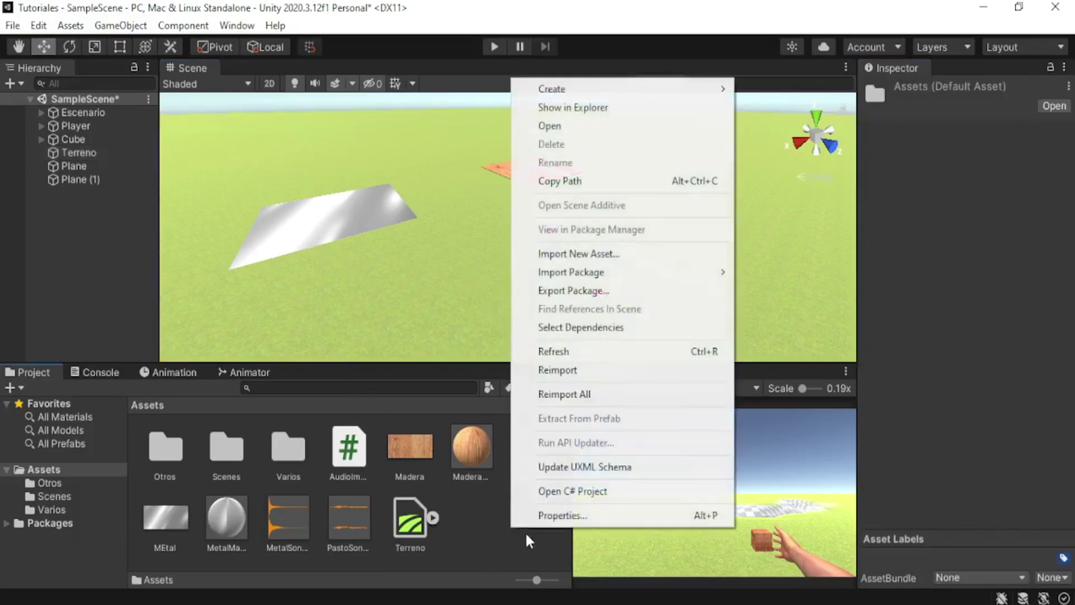
pyautogui.moveTo(614, 91)
pyautogui.click(781, 57)
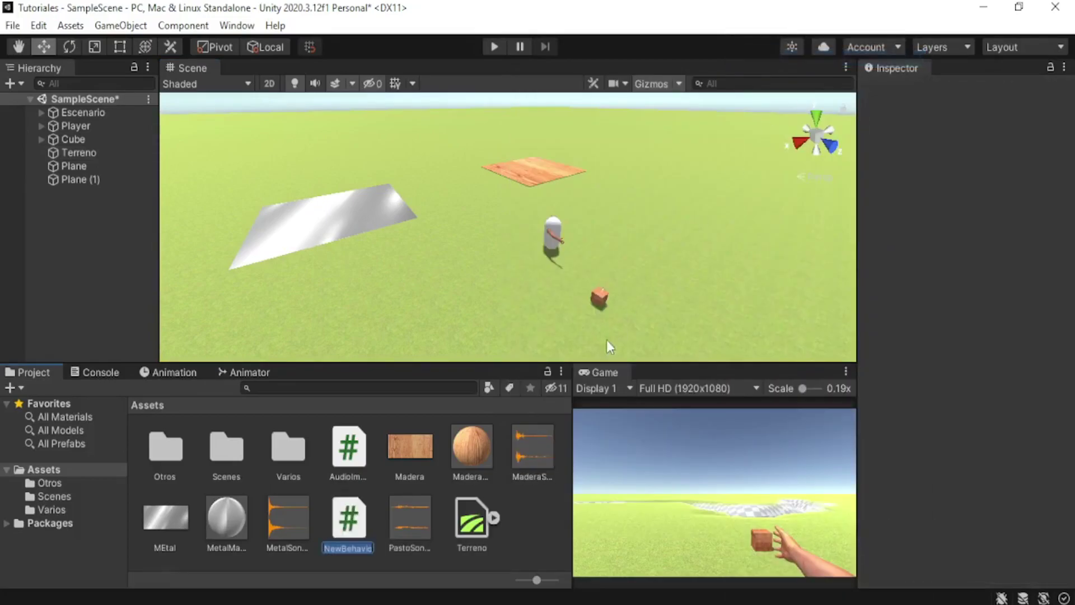
pyautogui.write('Da')
pyautogui.write('Objeto')
pyautogui.press('Return')
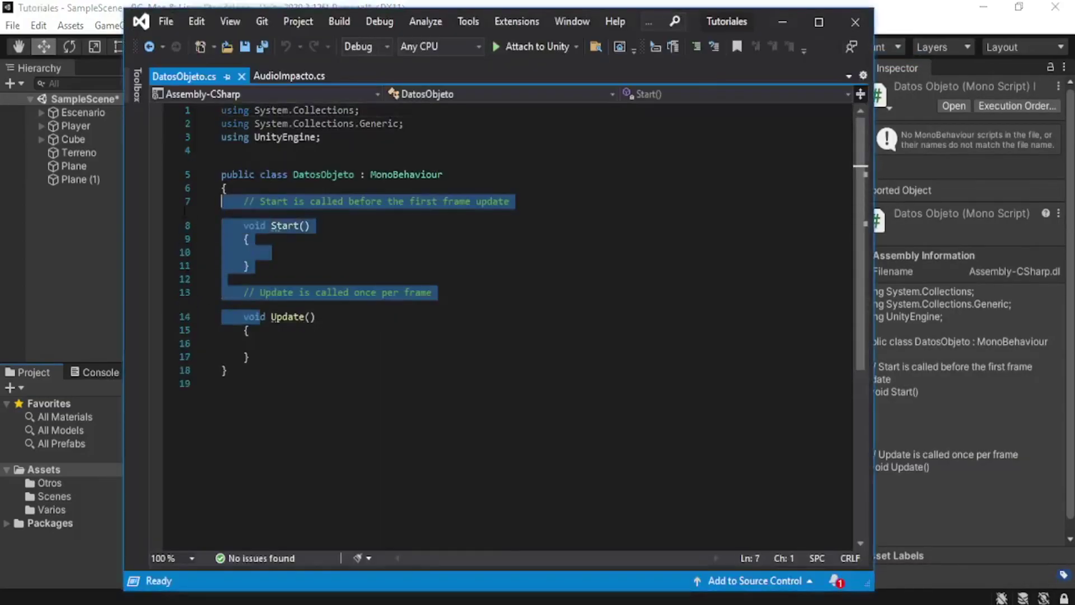
# Replace DatosObjeto's Start and Update methods with a public AudioClip sonido field and save.
pyautogui.hotkey('shift', 'Up')
pyautogui.hotkey('shift', 'Up')
pyautogui.hotkey('shift', 'Up')
pyautogui.hotkey('shift', 'Up')
pyautogui.hotkey('shift', 'Up')
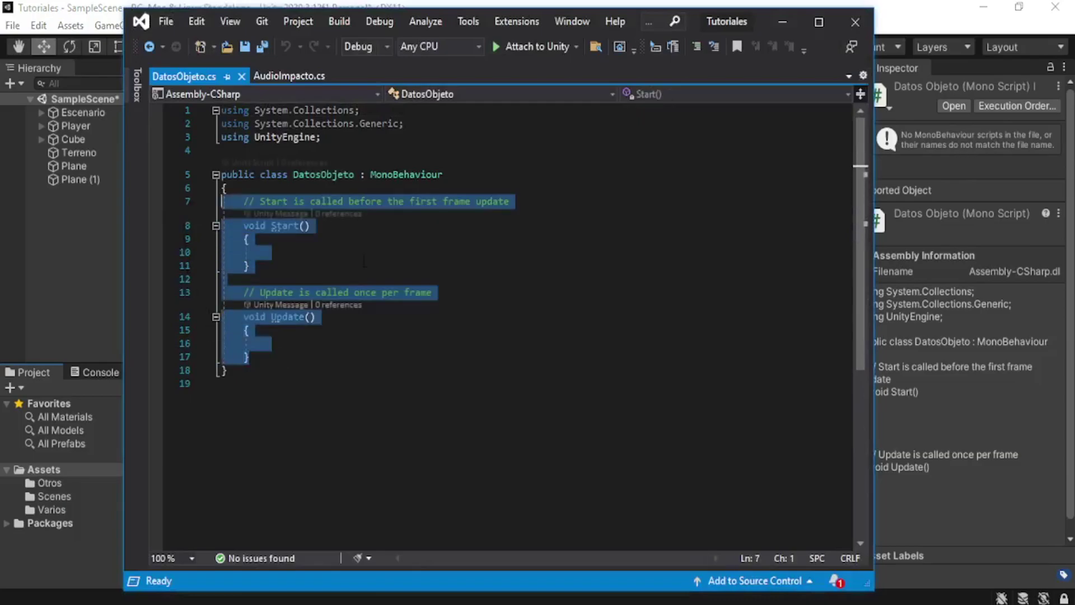
pyautogui.press('Delete')
pyautogui.press('Return')
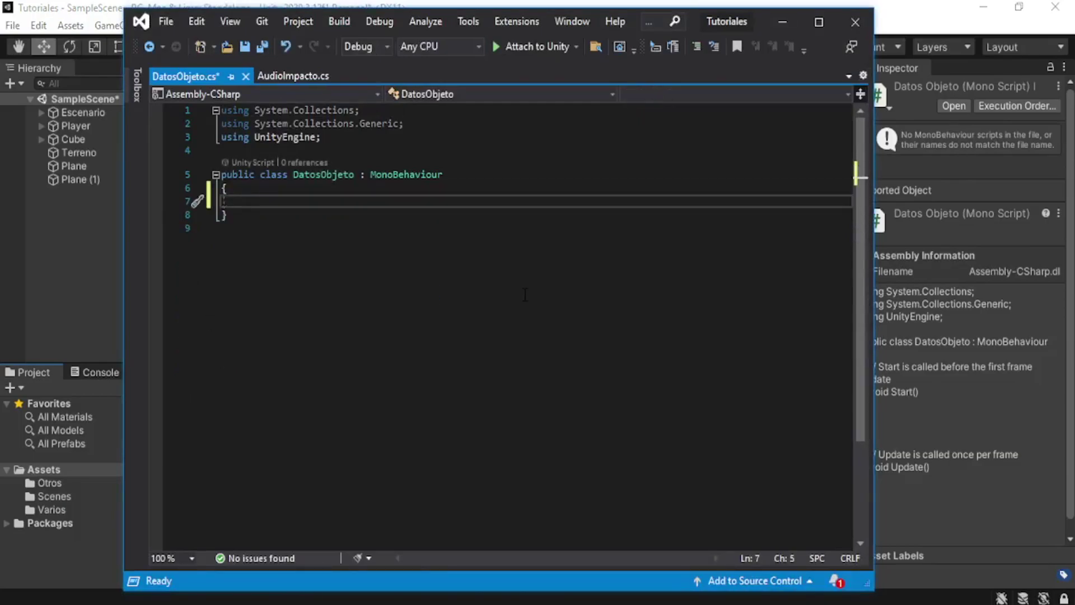
pyautogui.write('public')
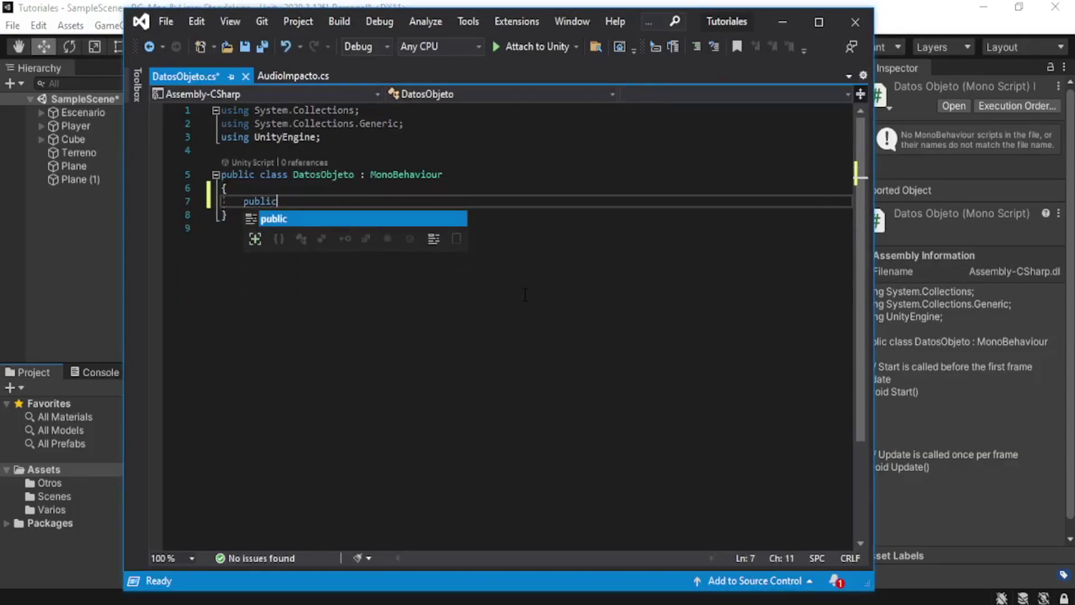
pyautogui.write(' audioCl')
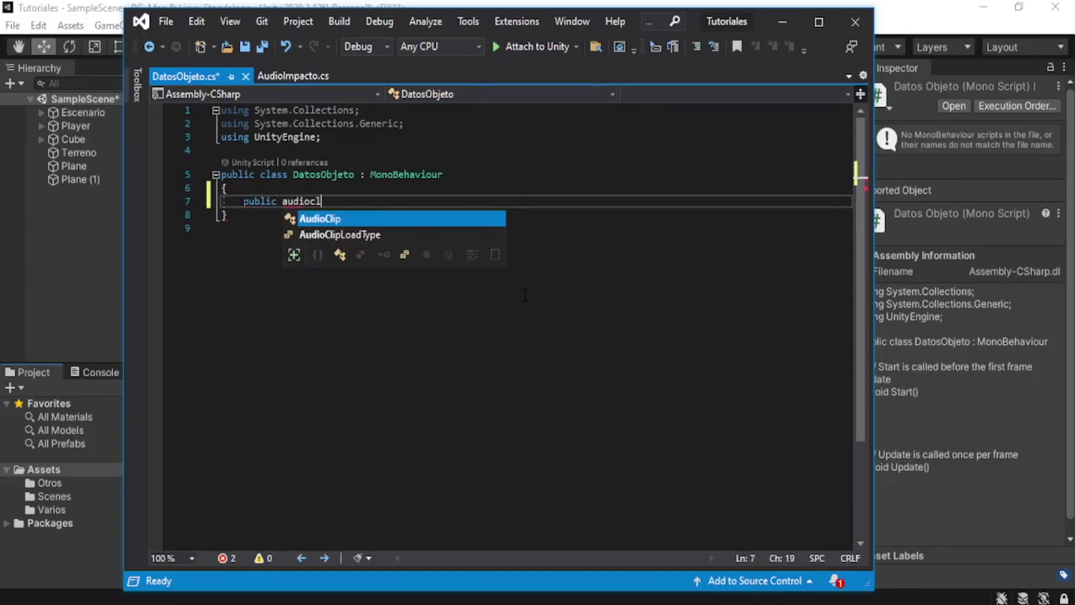
pyautogui.press('Tab')
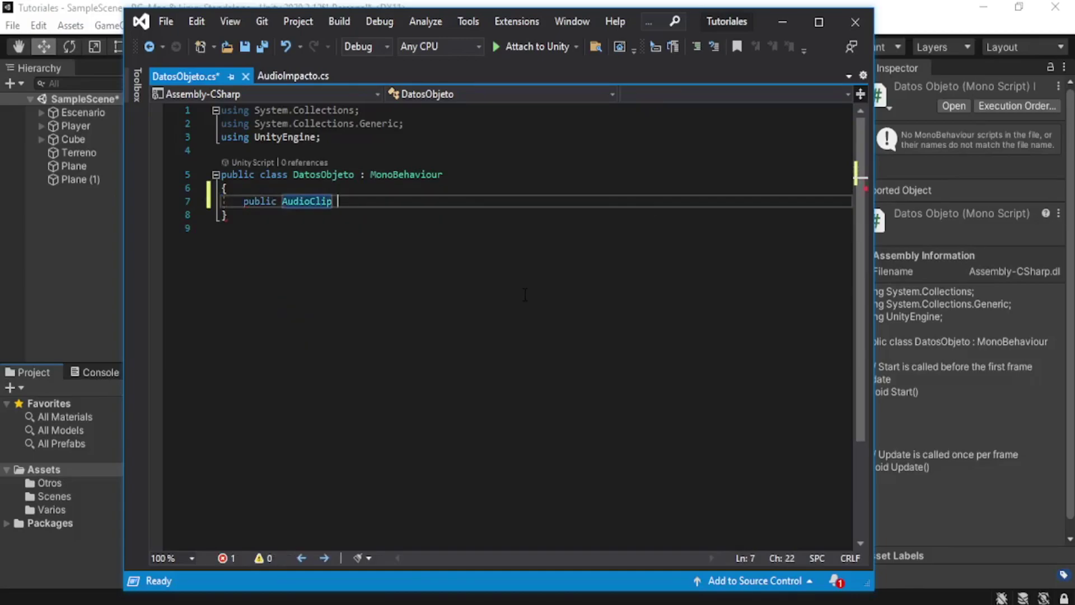
pyautogui.write('S')
pyautogui.press('BackSpace')
pyautogui.write('sonido;')
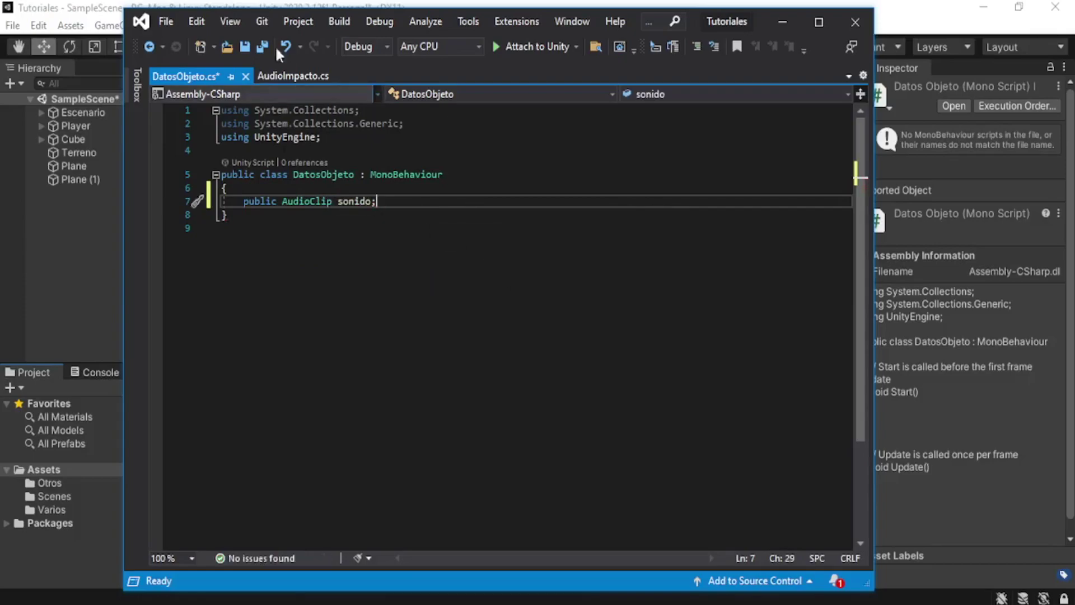
pyautogui.click(245, 47)
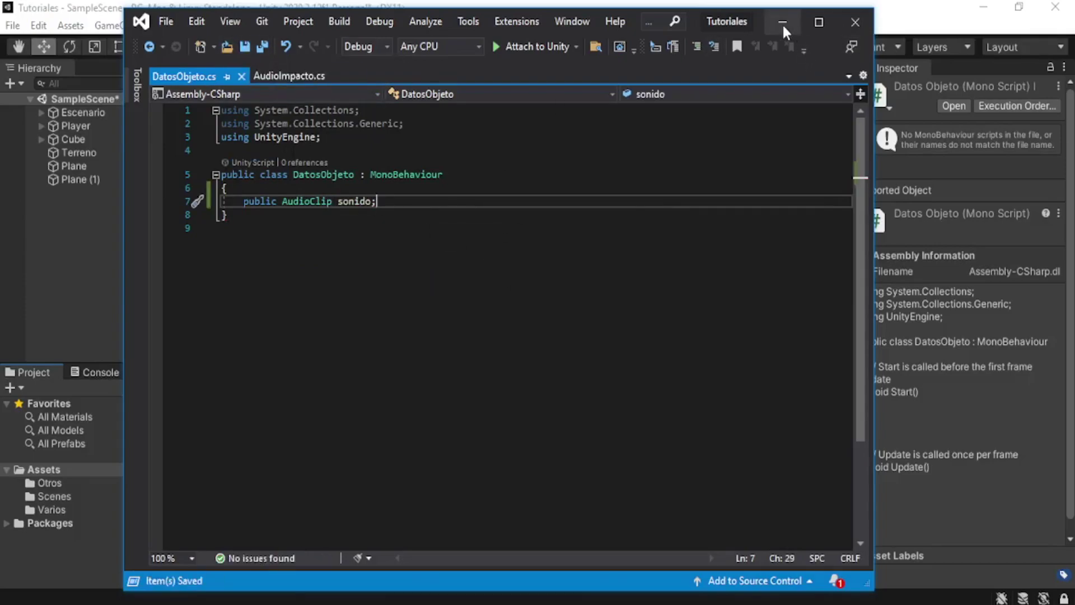
pyautogui.click(782, 21)
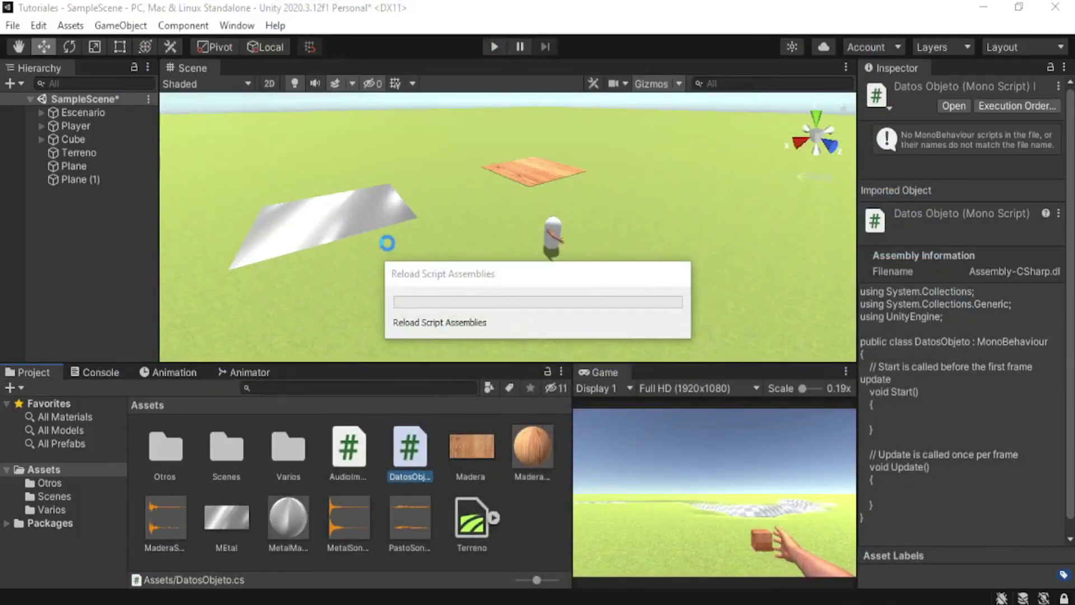
# Attach the DatosObjeto script to the metal plane Plane (1).
pyautogui.click(332, 223)
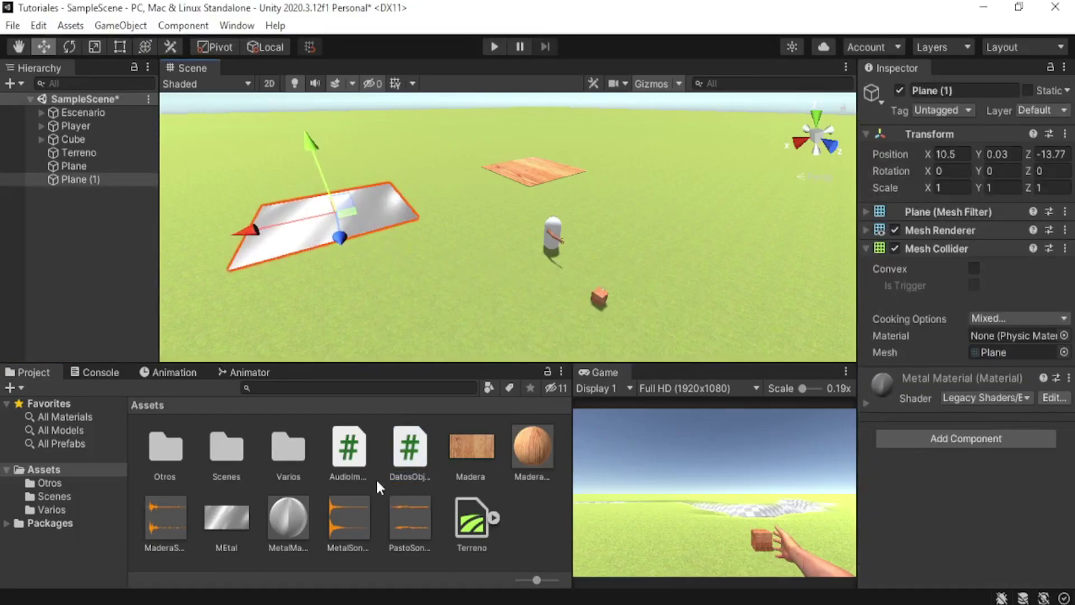
pyautogui.moveTo(409, 451); pyautogui.dragTo(947, 502)
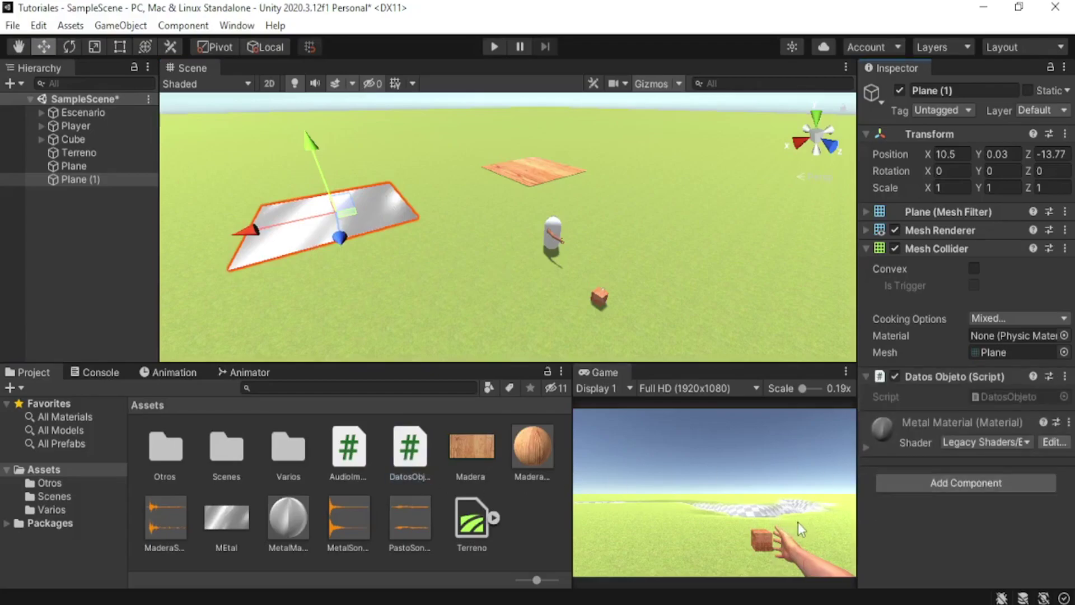
pyautogui.doubleClick(1002, 397)
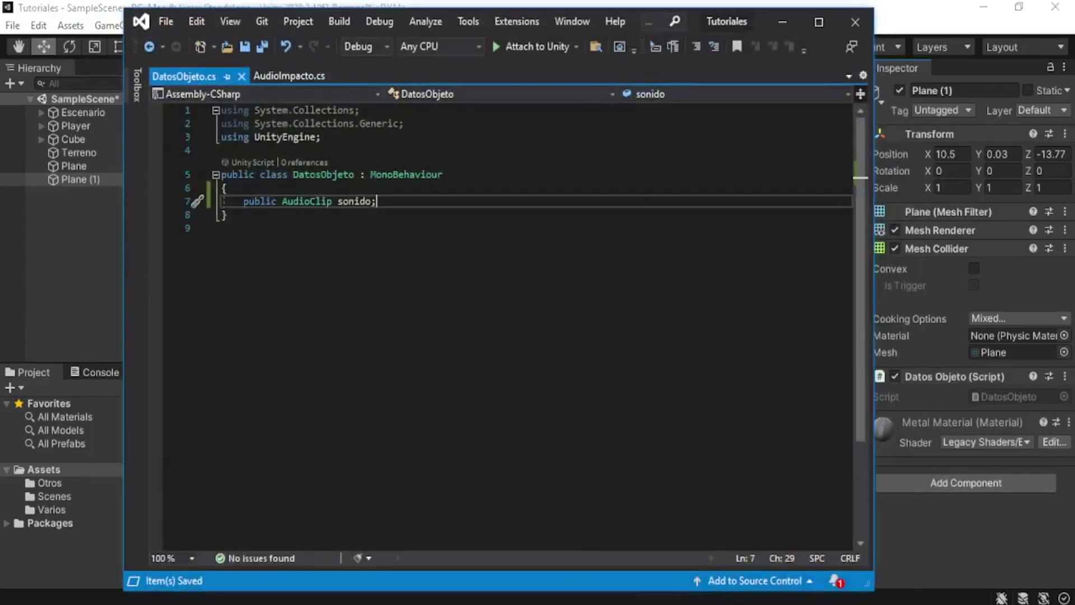
pyautogui.click(1057, 422)
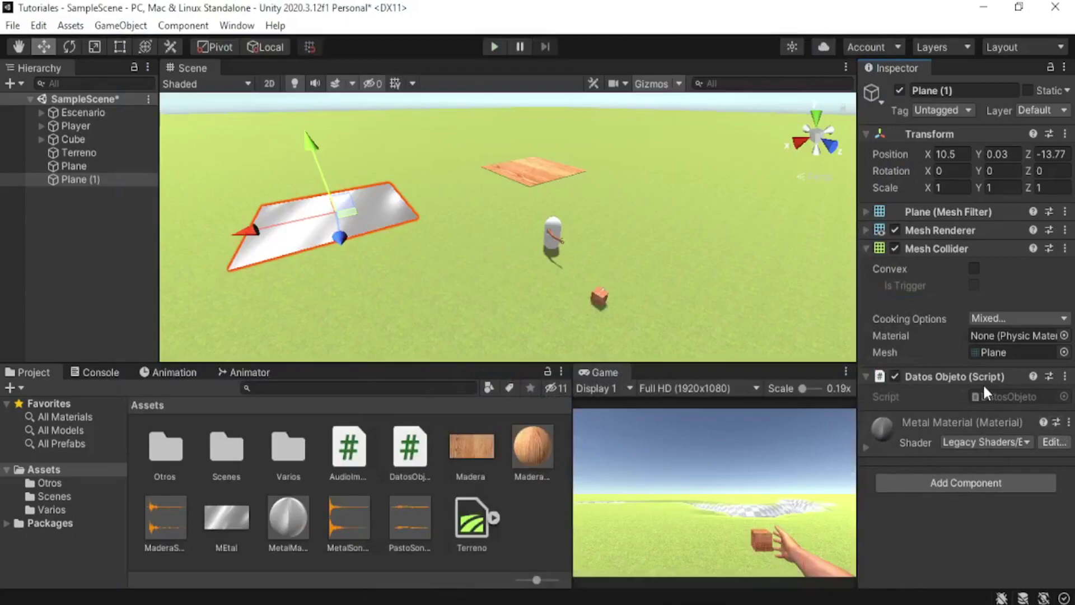
# Reset the DatosObjeto script's default references, then assign MetalSonido to Plane (1)'s Sonido field.
pyautogui.click(409, 460)
pyautogui.click(1068, 86)
pyautogui.click(1025, 108)
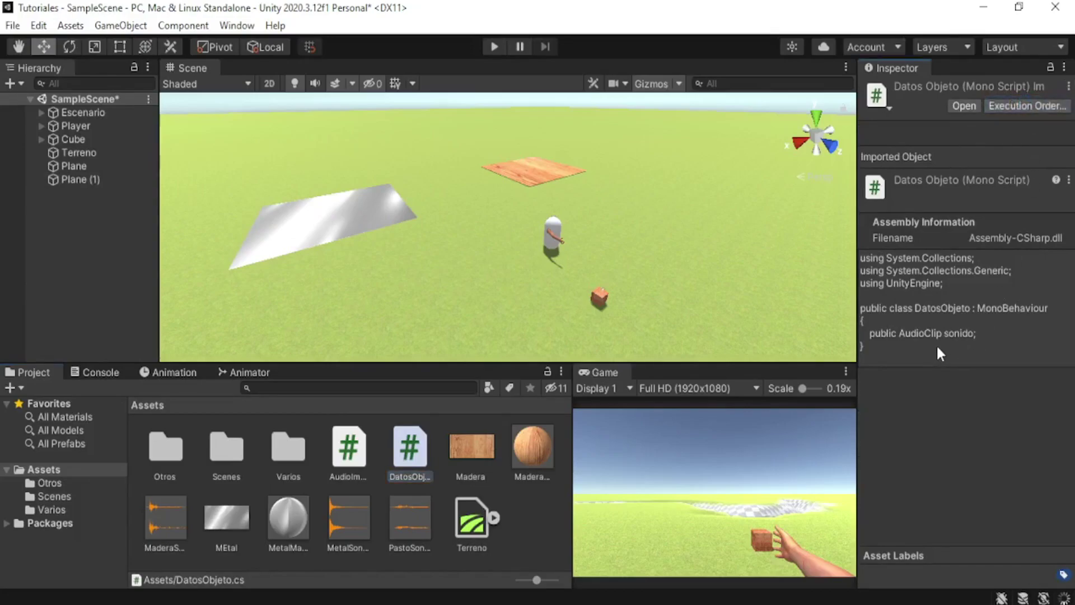
pyautogui.click(291, 232)
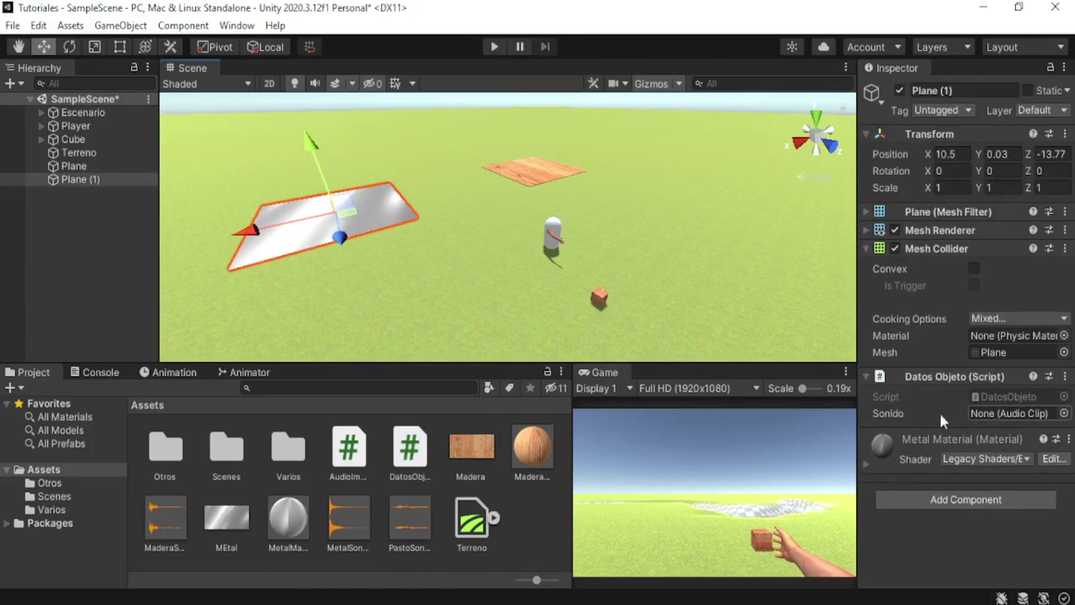
pyautogui.moveTo(347, 521); pyautogui.dragTo(1012, 415)
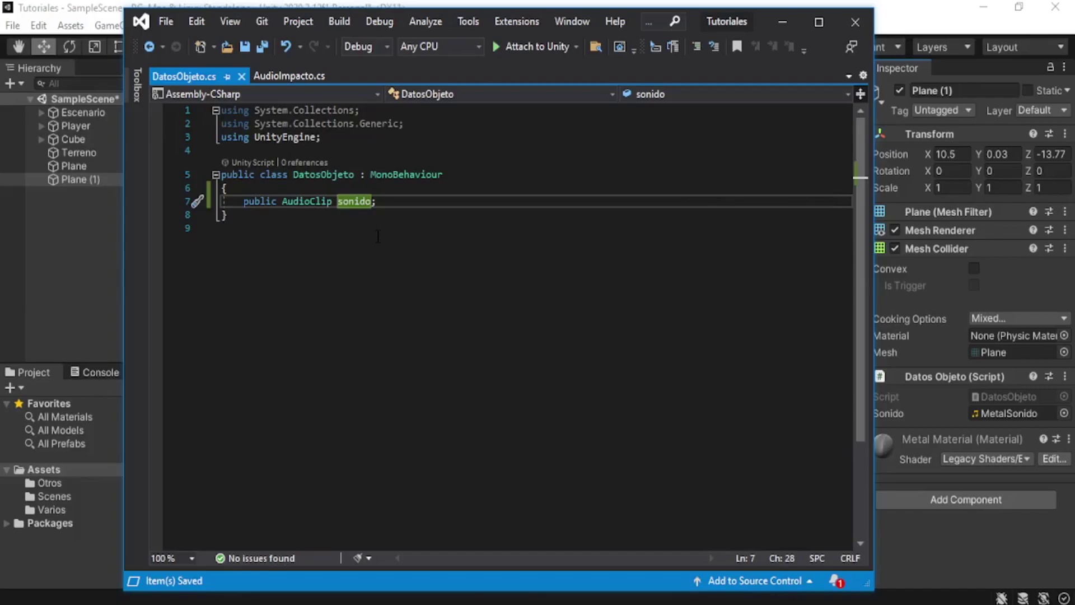
# Rename the sonido field to sonidoBloqueLadrillo in DatosObjeto.cs and return to Unity.
pyautogui.press('Right')
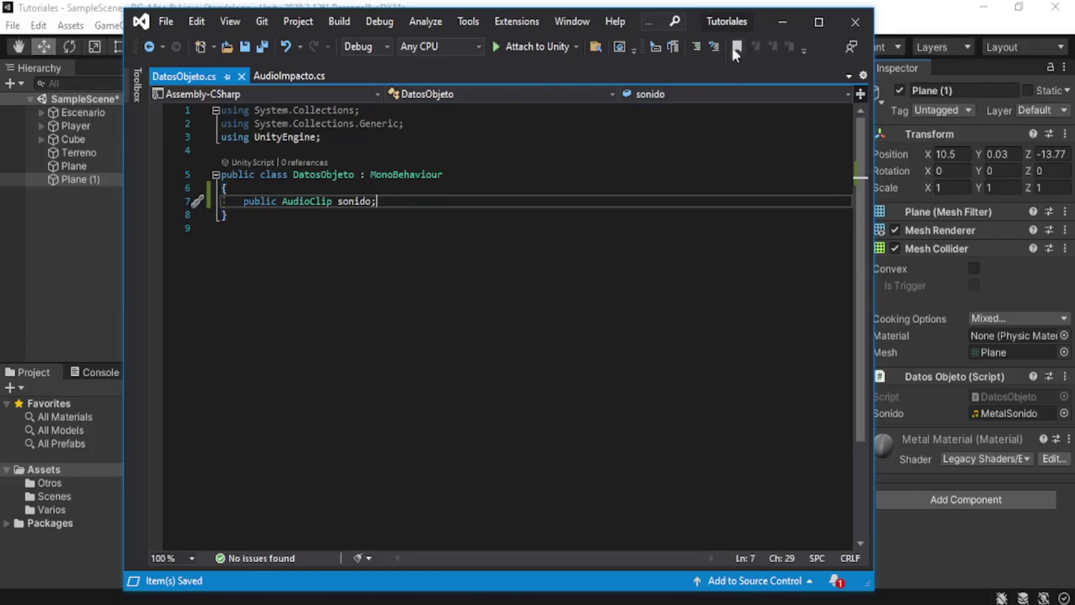
pyautogui.click(782, 21)
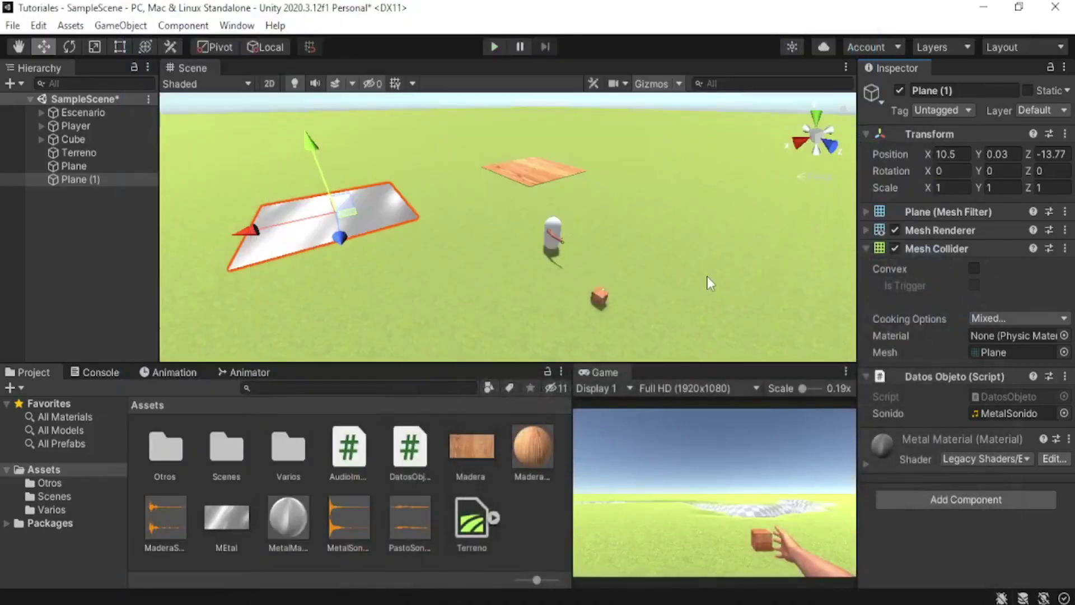
pyautogui.hotkey('alt', 'Tab')
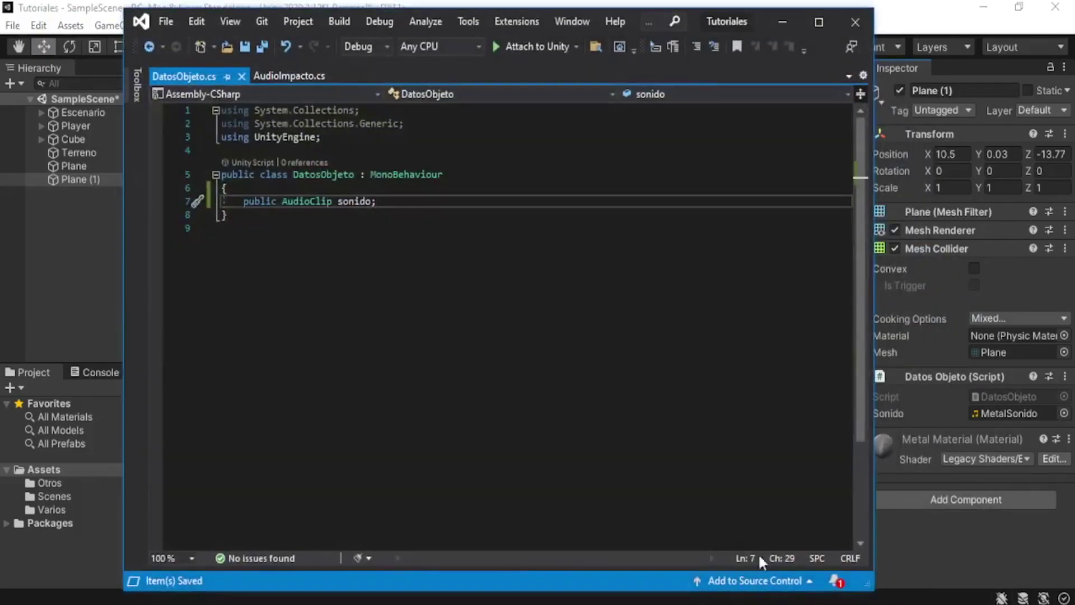
pyautogui.hotkey('alt', 'Tab')
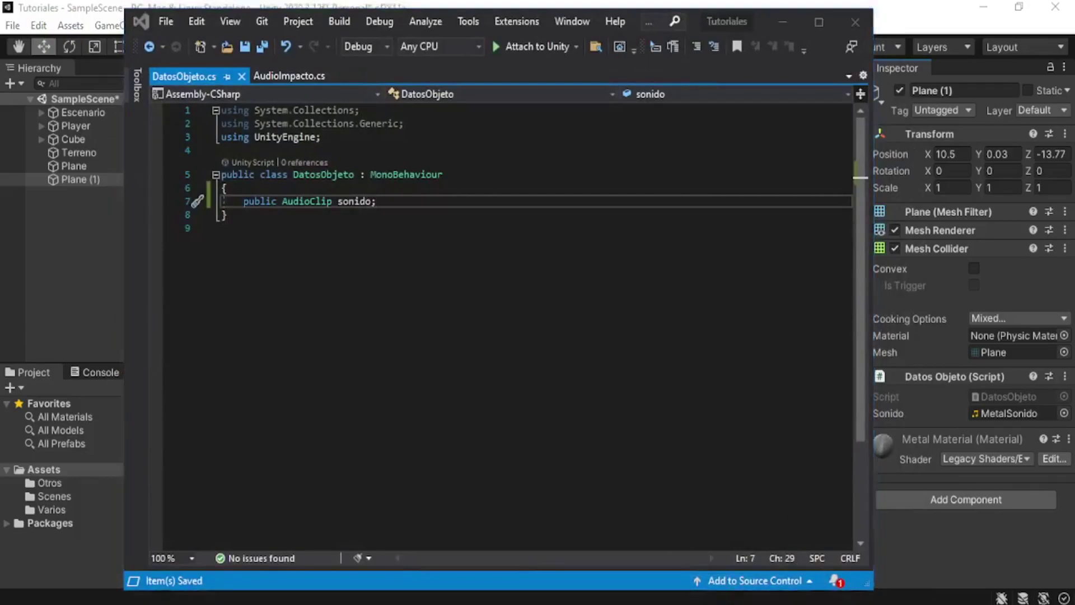
pyautogui.hotkey('alt', 'Tab')
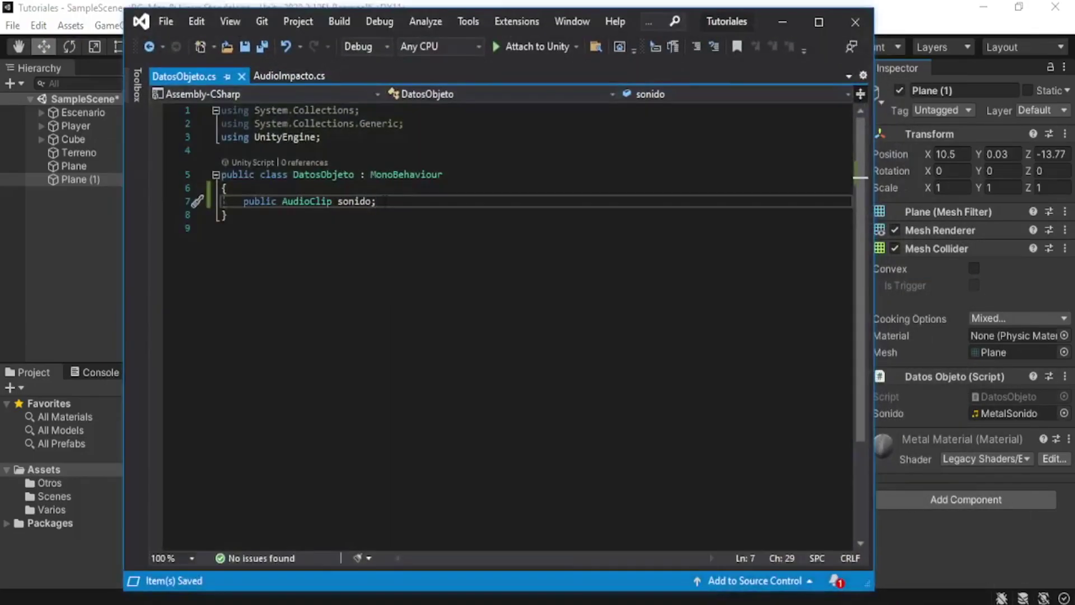
pyautogui.hotkey('ctrl', 'r')
pyautogui.hotkey('ctrl', 'r')
pyautogui.write('BloqueLad')
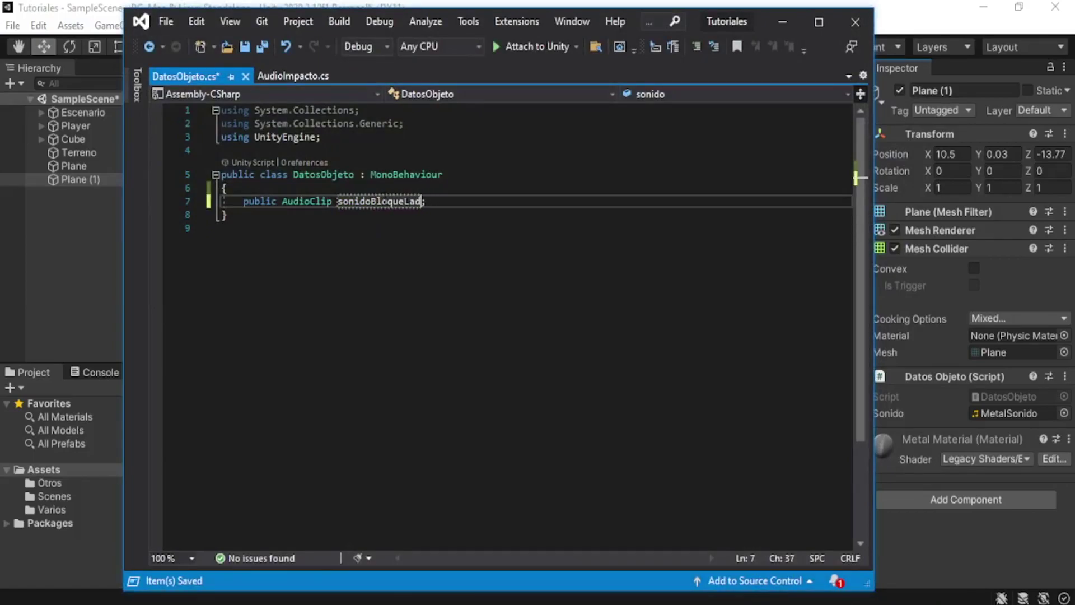
pyautogui.write('rillo')
pyautogui.press('Return')
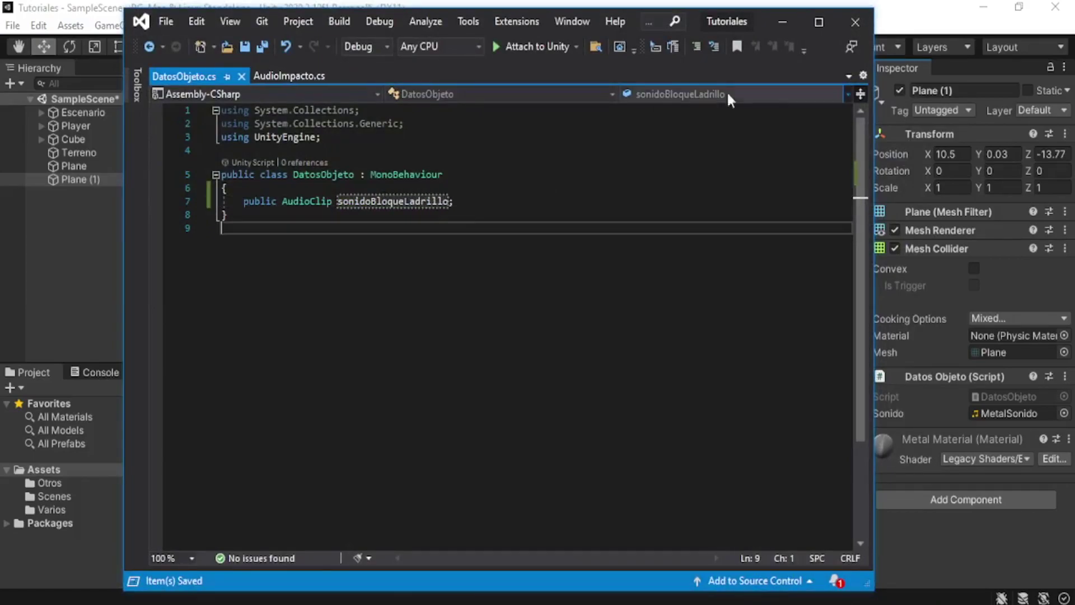
pyautogui.click(784, 23)
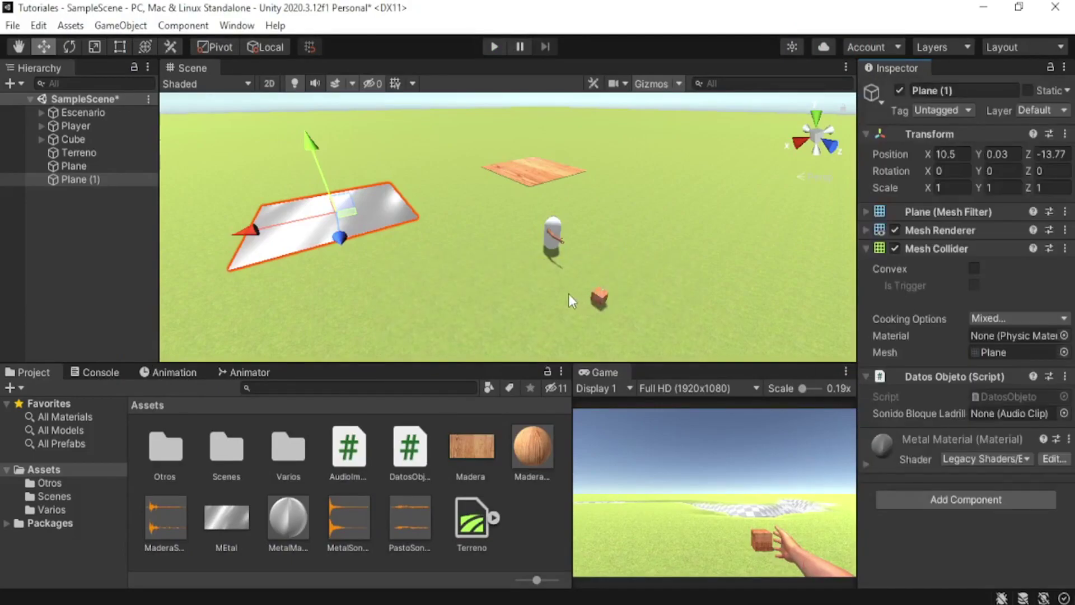
# Set Plane (1)'s sound to MetalSonido and give the wooden Plane a DatosObjeto with MaderaSonido.
pyautogui.moveTo(334, 522); pyautogui.dragTo(1006, 415)
pyautogui.click(522, 167)
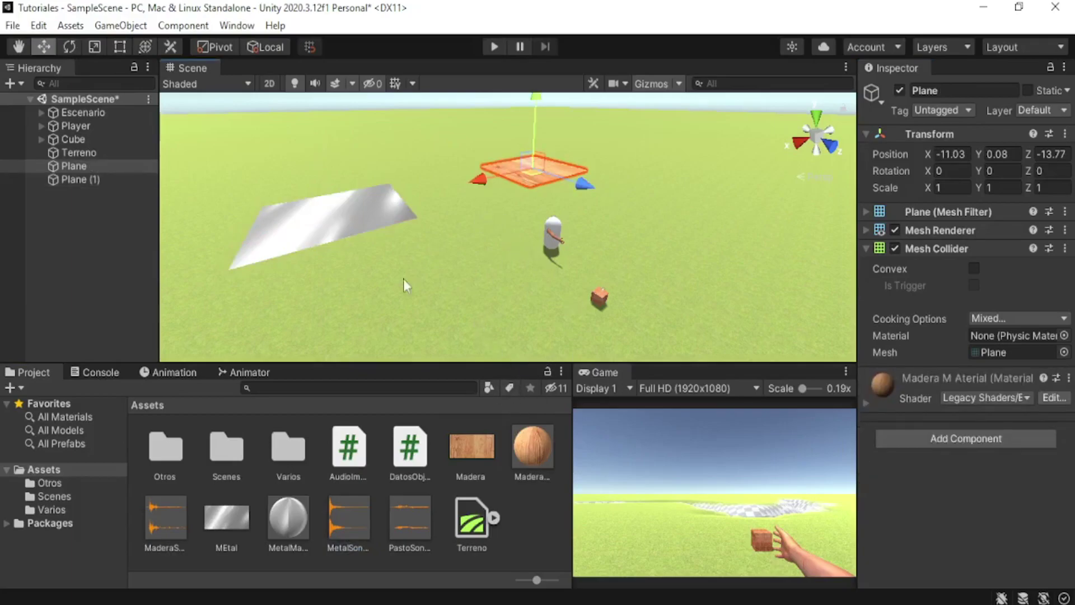
pyautogui.moveTo(415, 467); pyautogui.dragTo(920, 522)
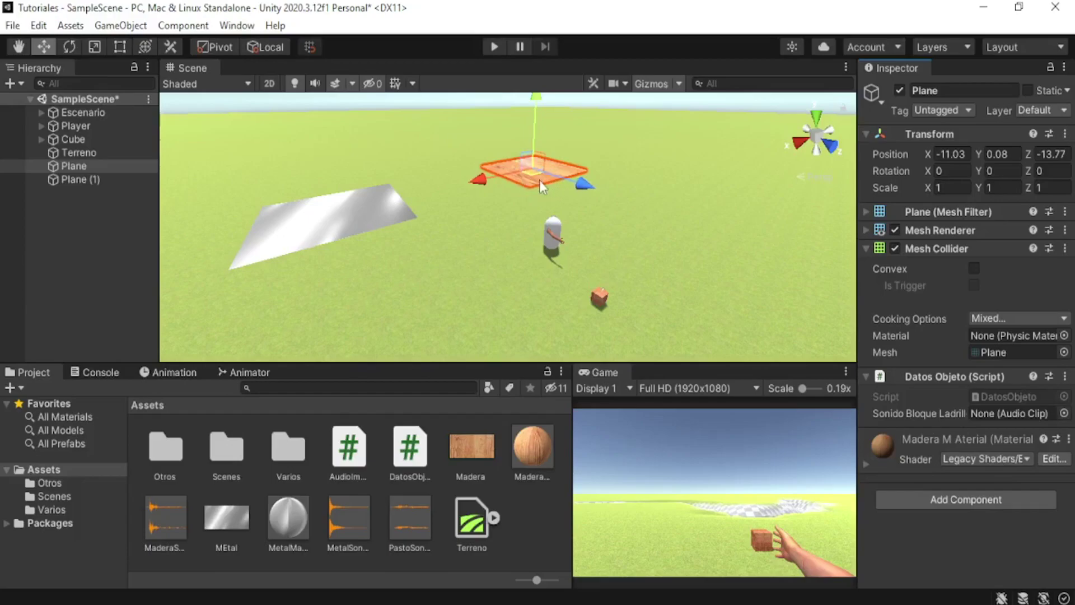
pyautogui.moveTo(165, 519); pyautogui.dragTo(1027, 412)
# Add DatosObjeto to Terreno and set its Sonido Bloque Ladrillo field to PastoSonido.
pyautogui.click(472, 217)
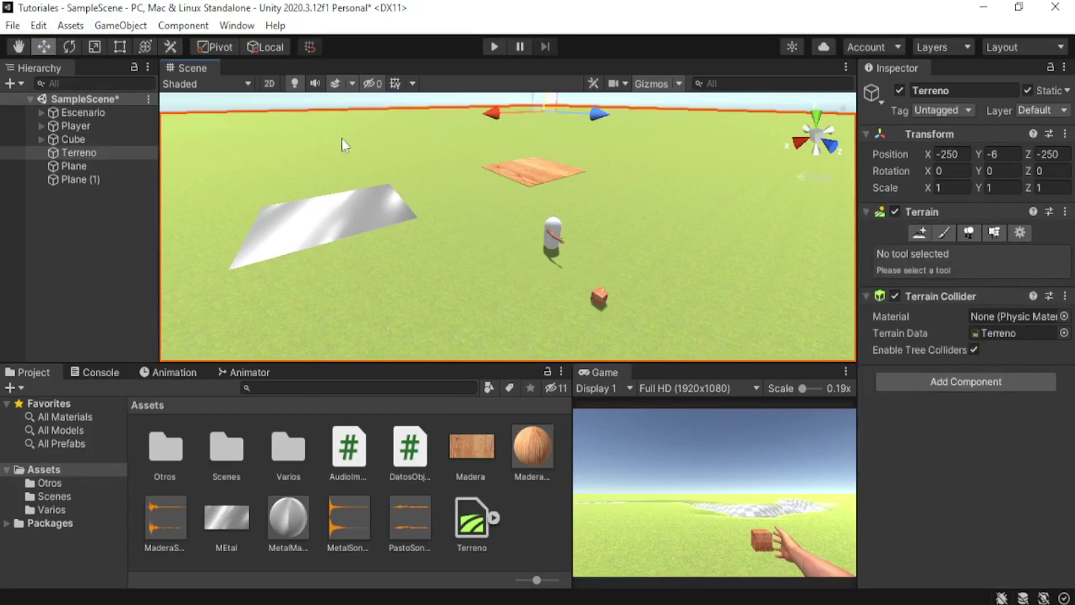
pyautogui.scroll(-6, 600, 193)
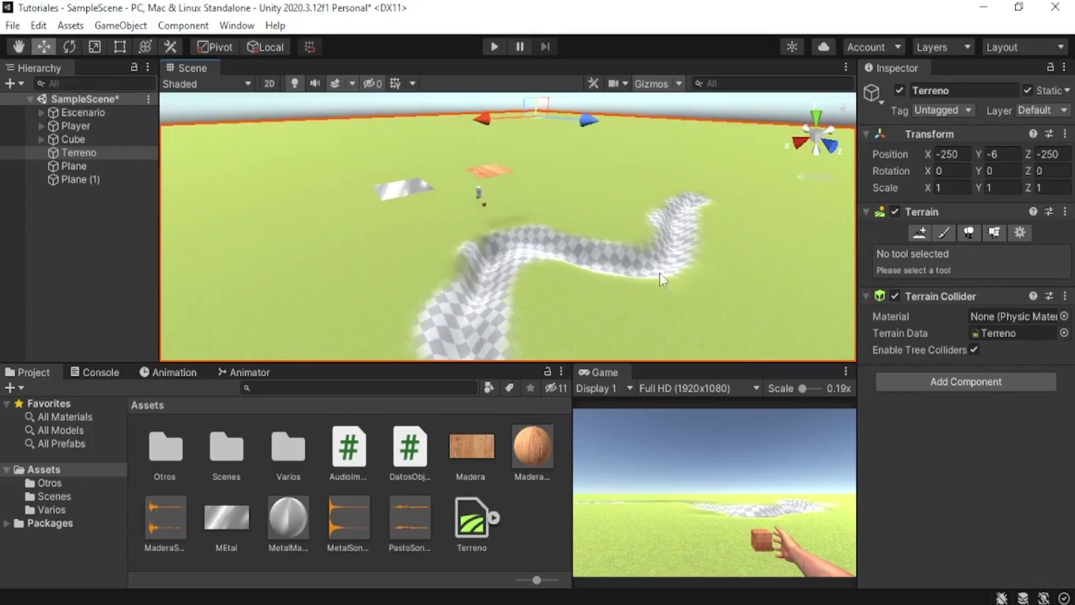
pyautogui.moveTo(546, 264); pyautogui.dragTo(582, 262, button='middle')
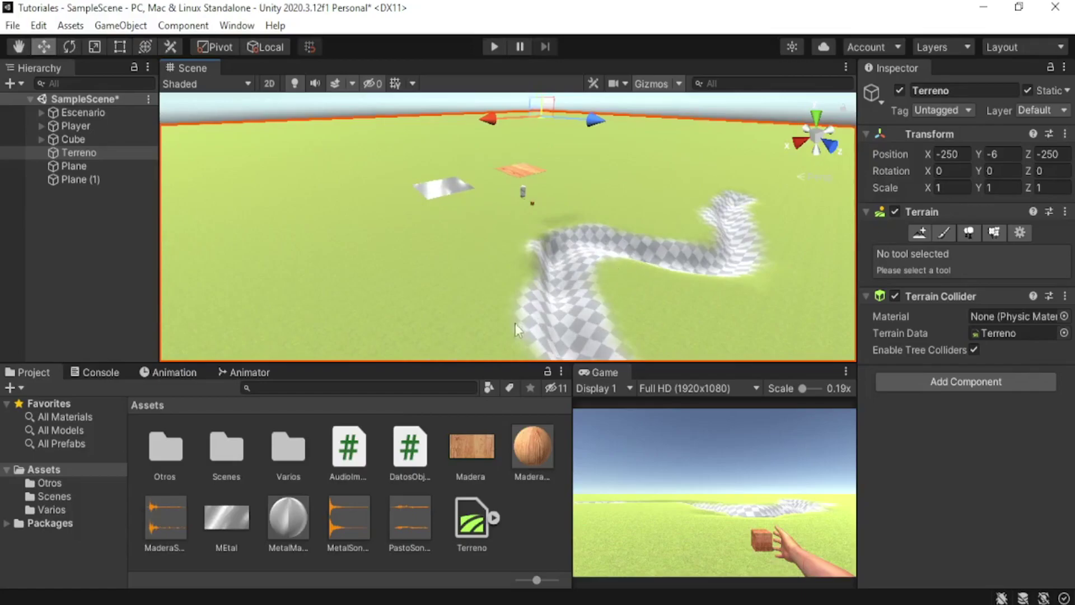
pyautogui.scroll(2, 497, 265)
pyautogui.scroll(2, 516, 193)
pyautogui.scroll(2, 531, 250)
pyautogui.scroll(2, 531, 250)
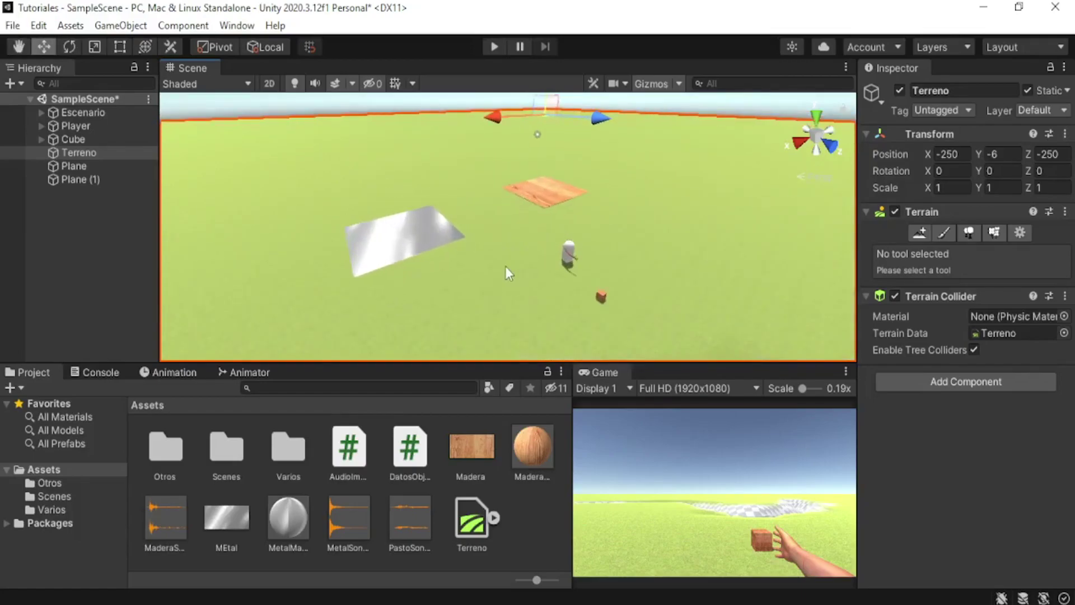
pyautogui.scroll(2, 506, 267)
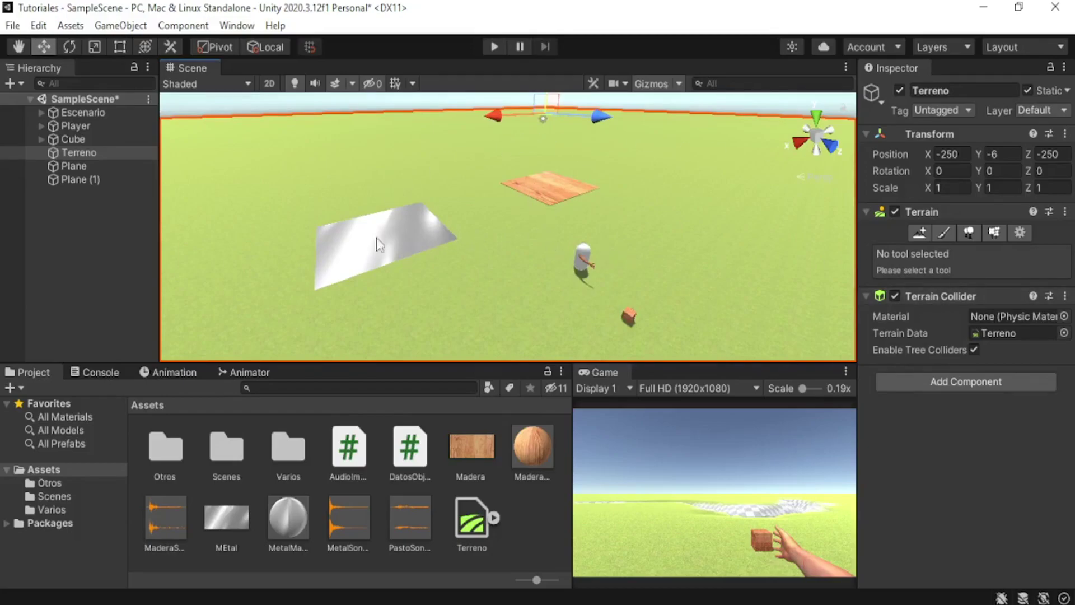
pyautogui.moveTo(419, 476); pyautogui.dragTo(1024, 499)
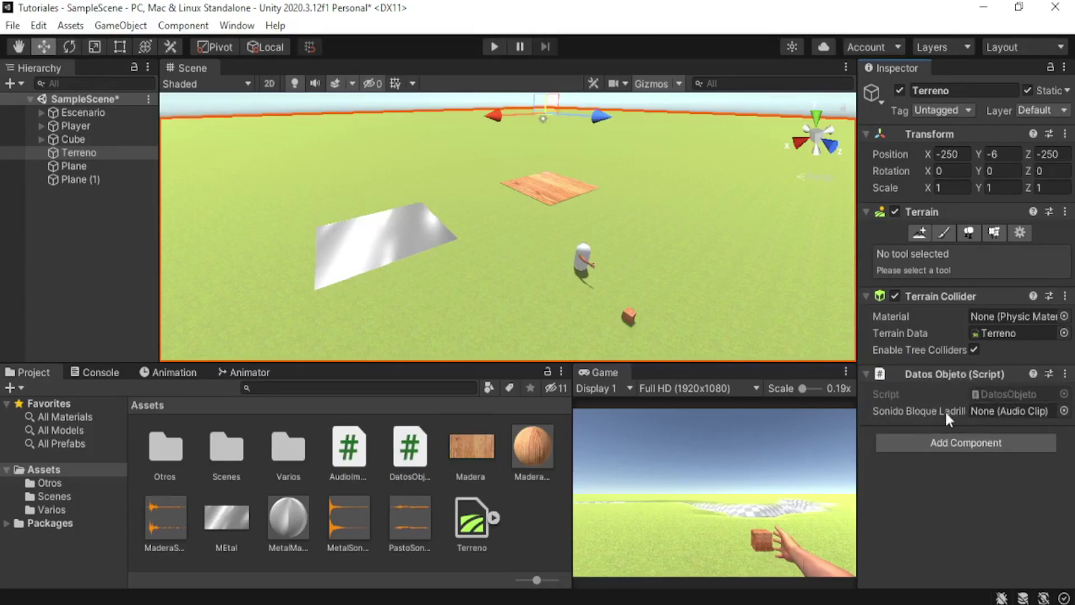
pyautogui.moveTo(410, 521); pyautogui.dragTo(1012, 411)
pyautogui.moveTo(635, 322); pyautogui.dragTo(641, 273, button='middle')
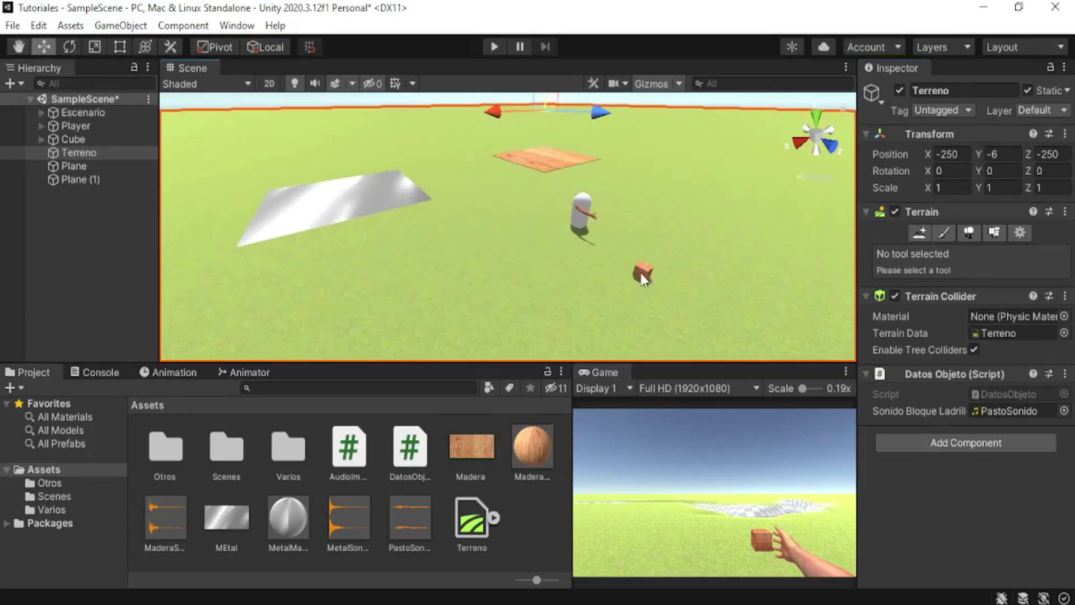
# Frame the Cube in the scene view and open the AudioImpacto script.
pyautogui.click(641, 274)
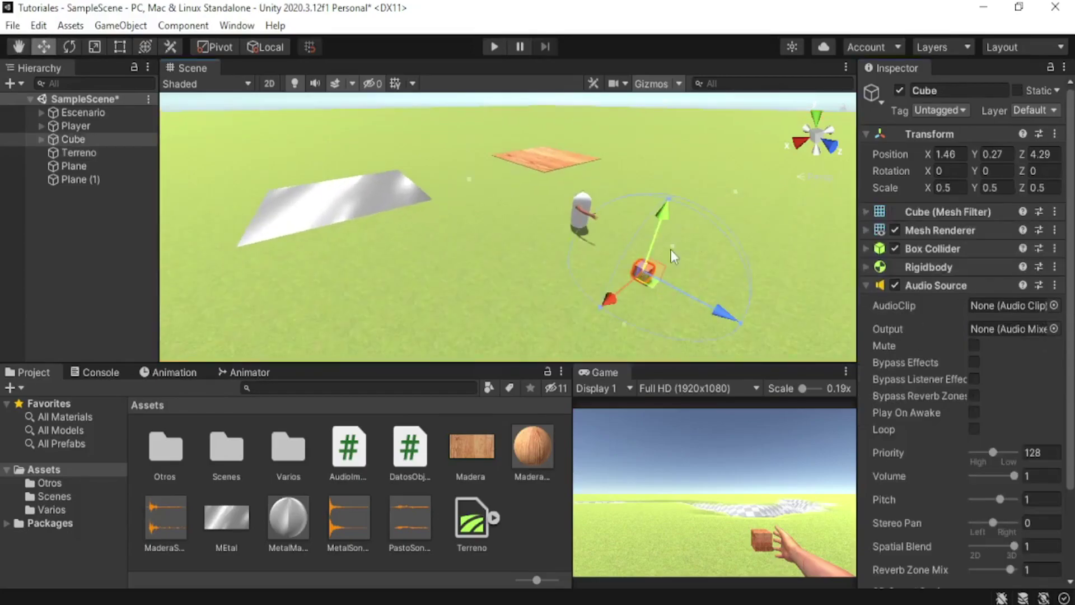
pyautogui.press('f')
pyautogui.hotkey('alt', 'Tab')
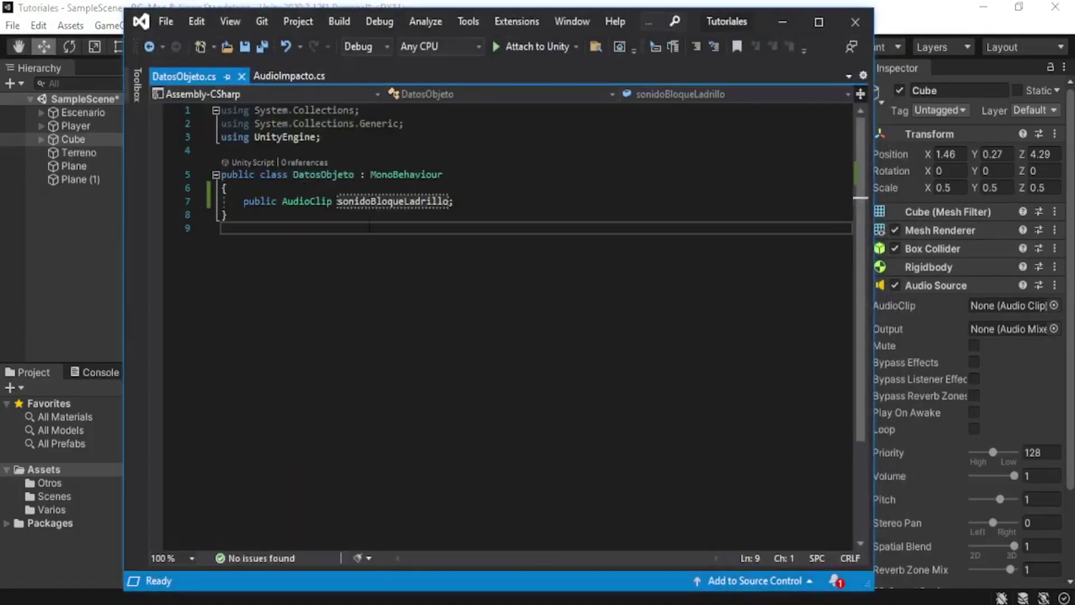
pyautogui.click(280, 74)
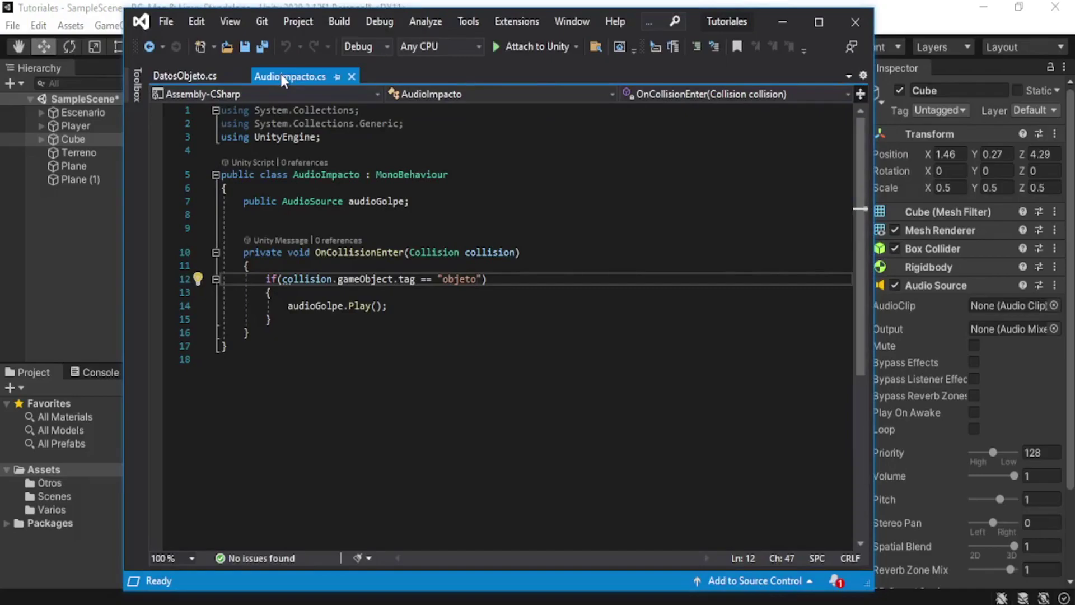
# Add AudioImpacto to the Cube and assign its Audio Source to Audio Golpe.
pyautogui.hotkey('alt', 'Tab')
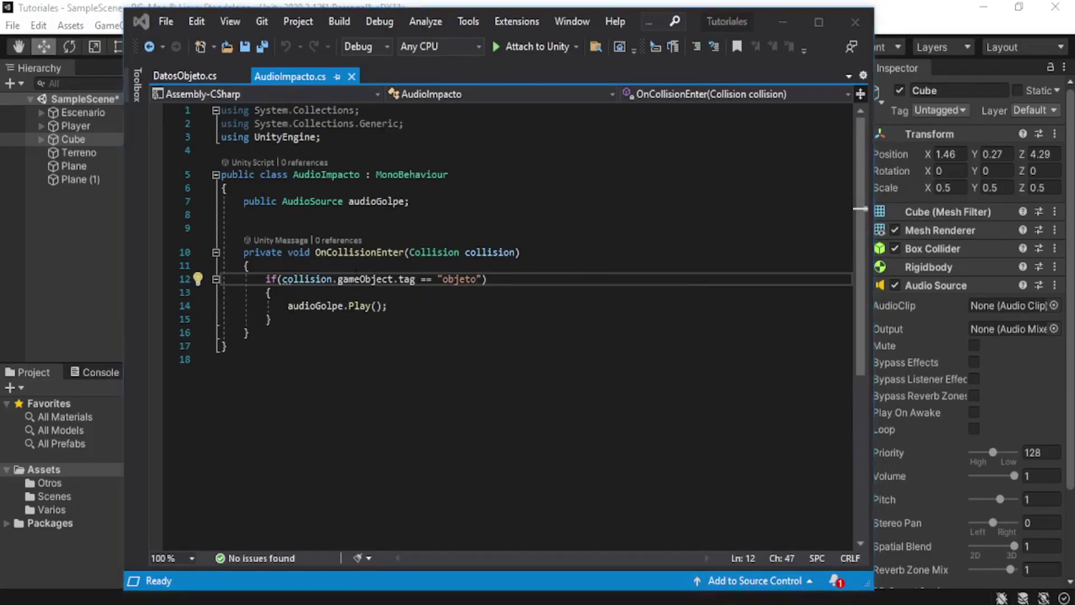
pyautogui.click(42, 139)
pyautogui.click(42, 139)
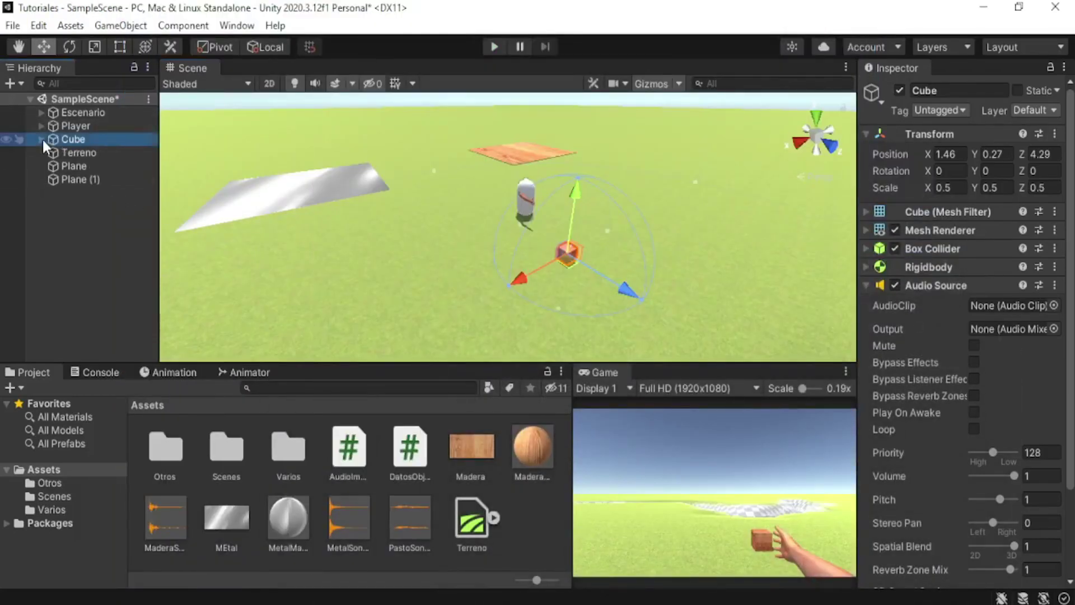
pyautogui.scroll(-5, 941, 230)
pyautogui.scroll(5, 941, 230)
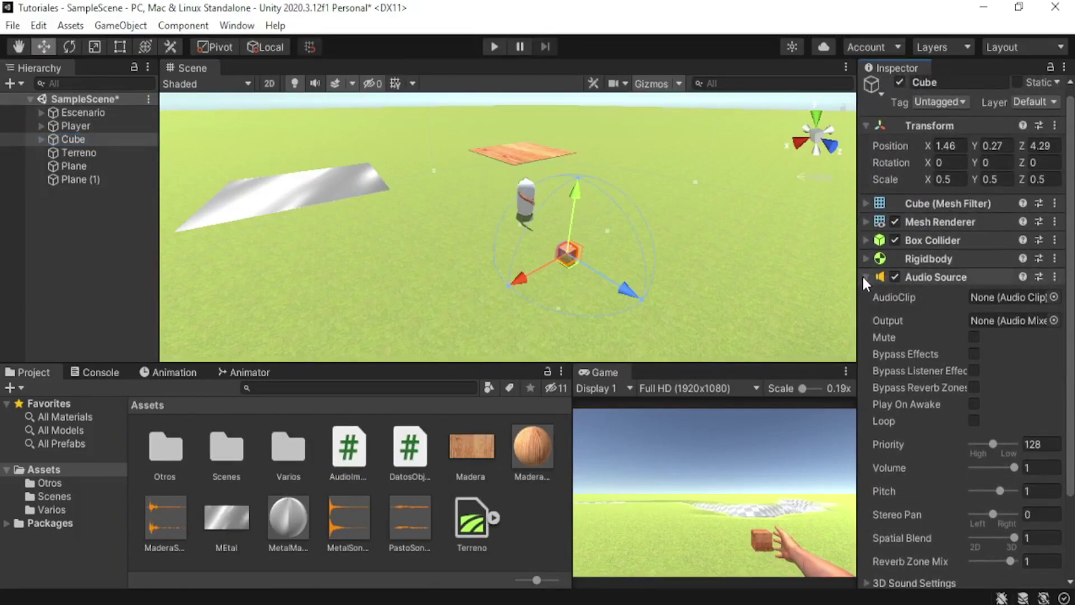
pyautogui.click(863, 276)
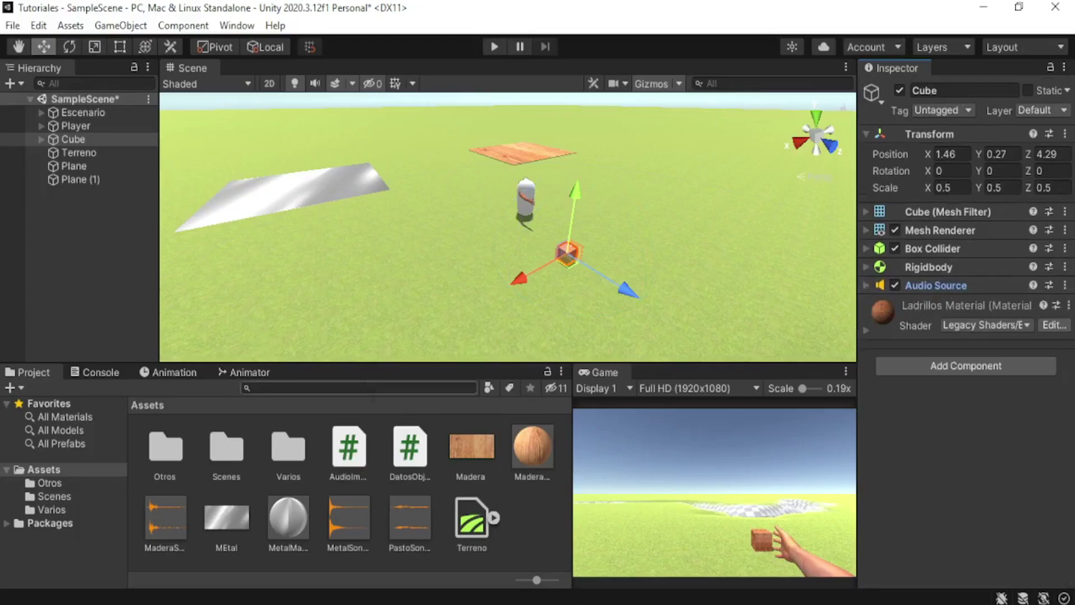
pyautogui.moveTo(351, 459); pyautogui.dragTo(955, 480)
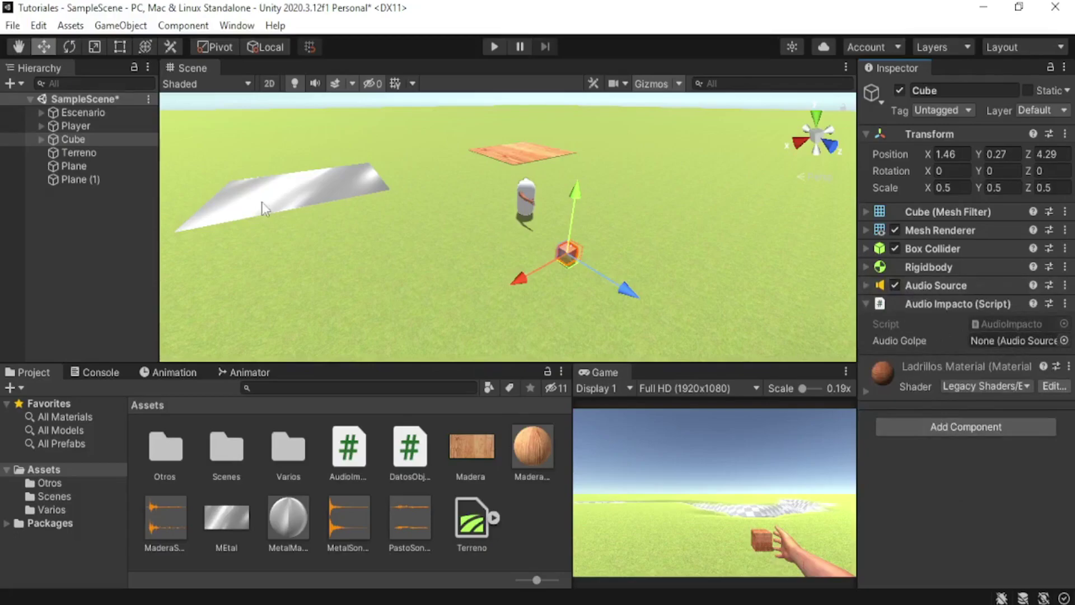
pyautogui.moveTo(66, 134)
pyautogui.mouseDown()
pyautogui.moveTo(1062, 368)
pyautogui.moveTo(1014, 340)
pyautogui.mouseUp()
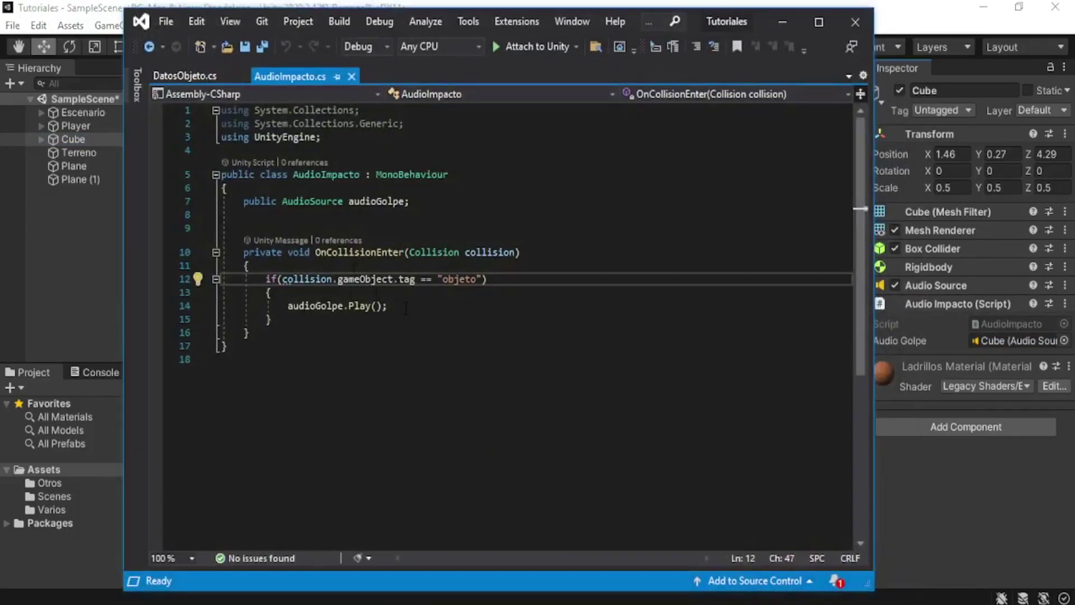
# Highlight the audioGolpe.Play() statement and show the Cube's Audio Source settings.
pyautogui.moveTo(406, 309); pyautogui.dragTo(284, 306)
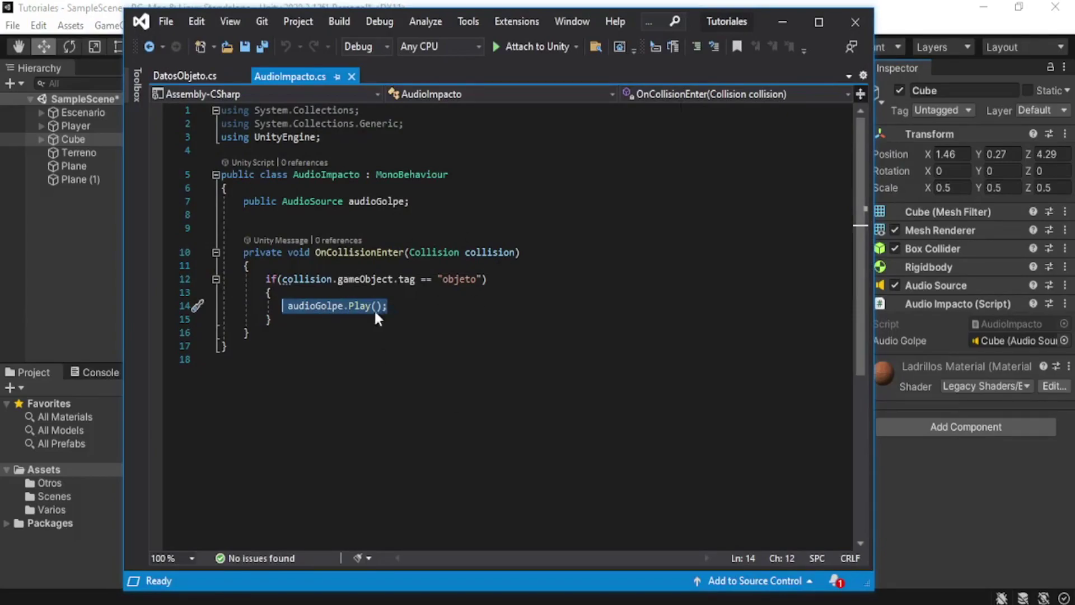
pyautogui.click(396, 306)
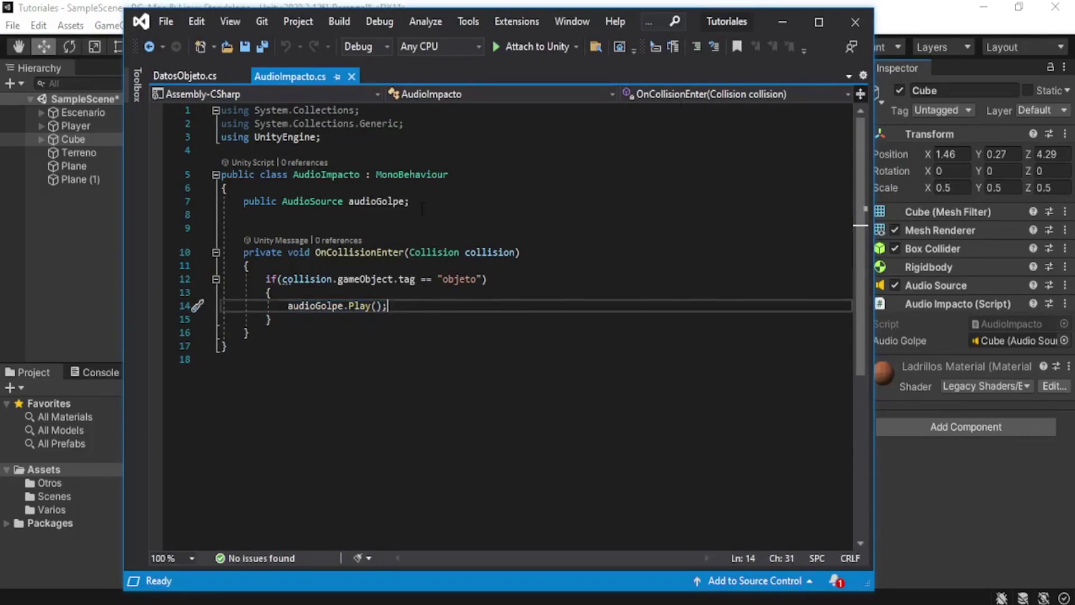
pyautogui.moveTo(287, 306); pyautogui.dragTo(389, 305)
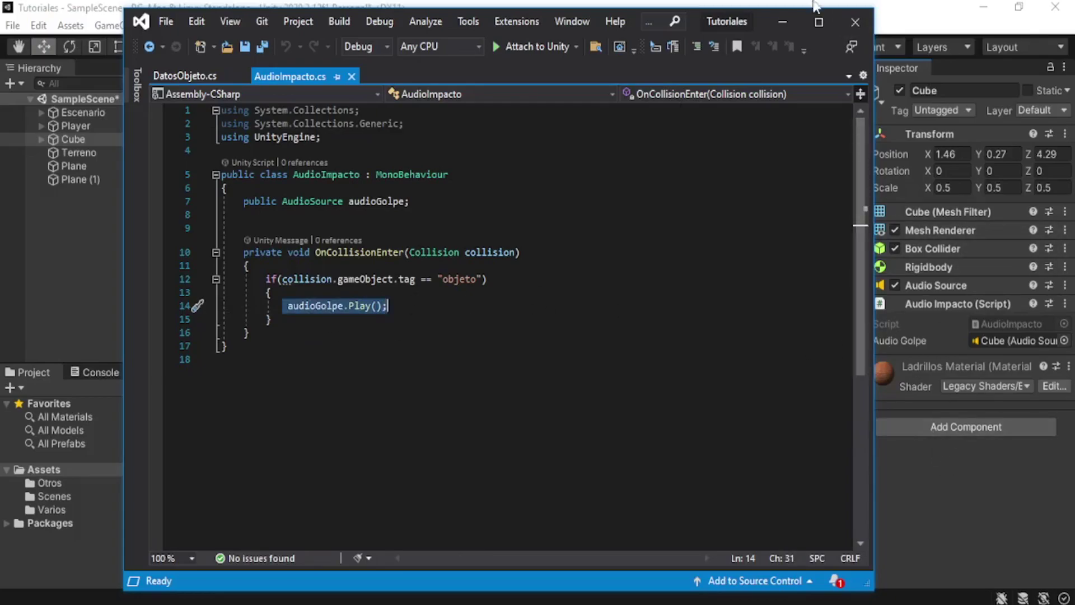
pyautogui.click(939, 283)
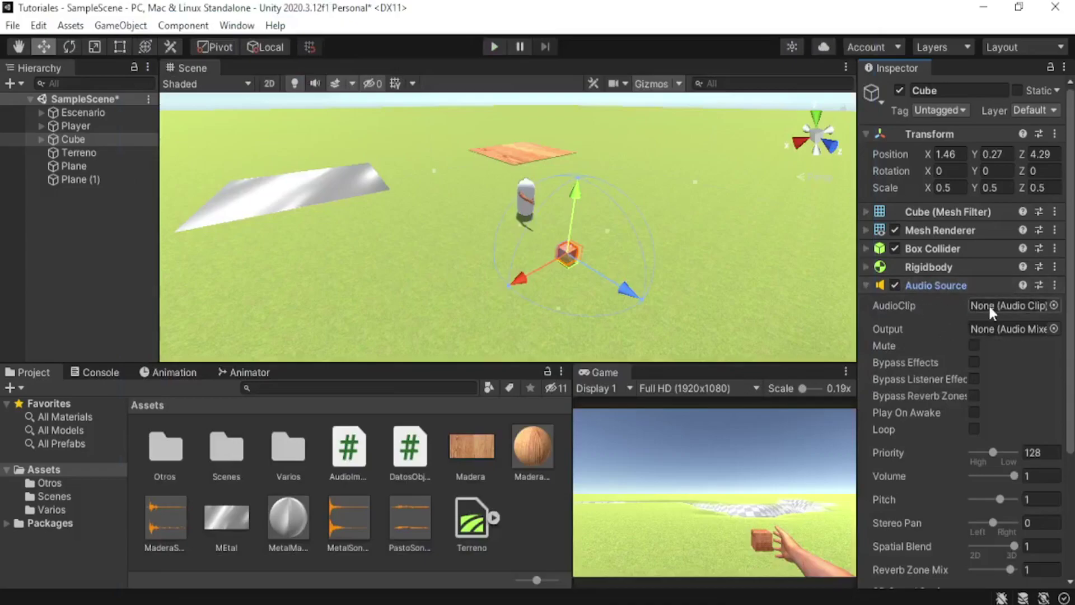
# Select the tag == "objeto" comparison in the collision if condition.
pyautogui.hotkey('alt', 'Tab')
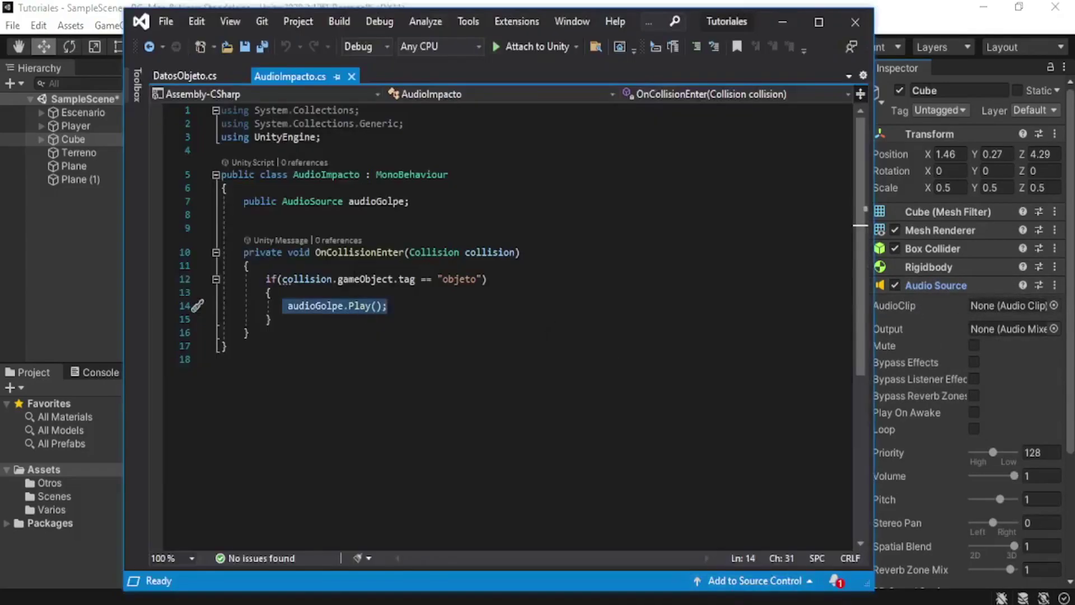
pyautogui.click(313, 291)
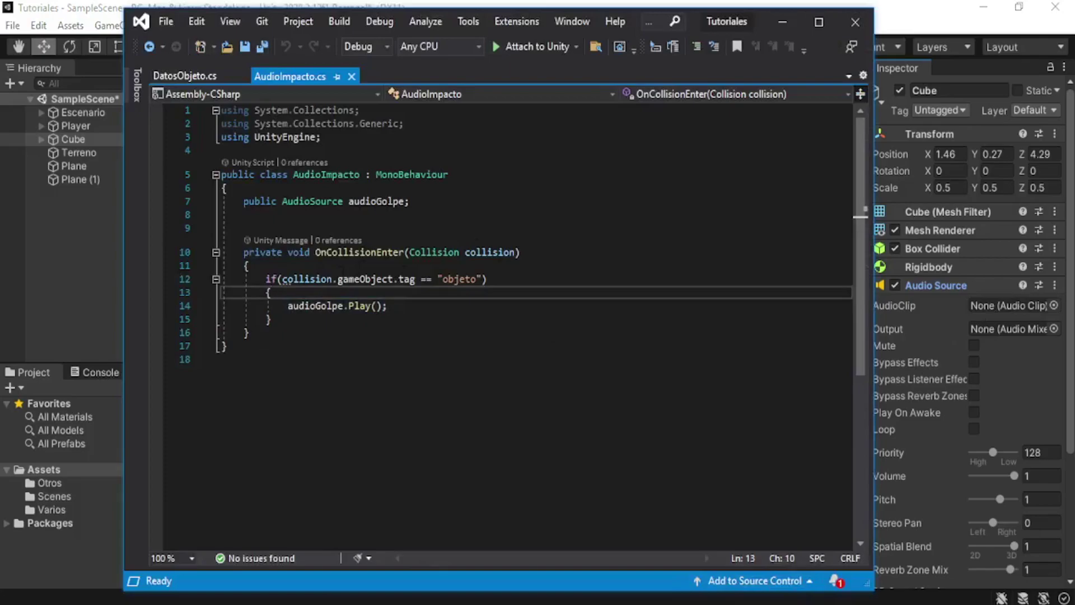
pyautogui.moveTo(266, 279); pyautogui.dragTo(338, 279)
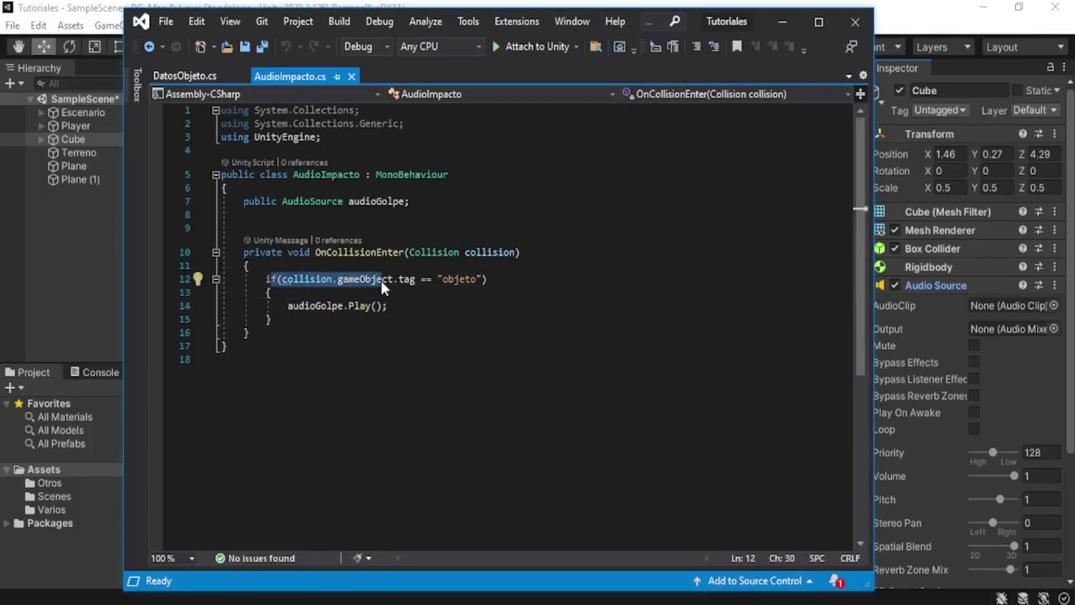
pyautogui.click(283, 306)
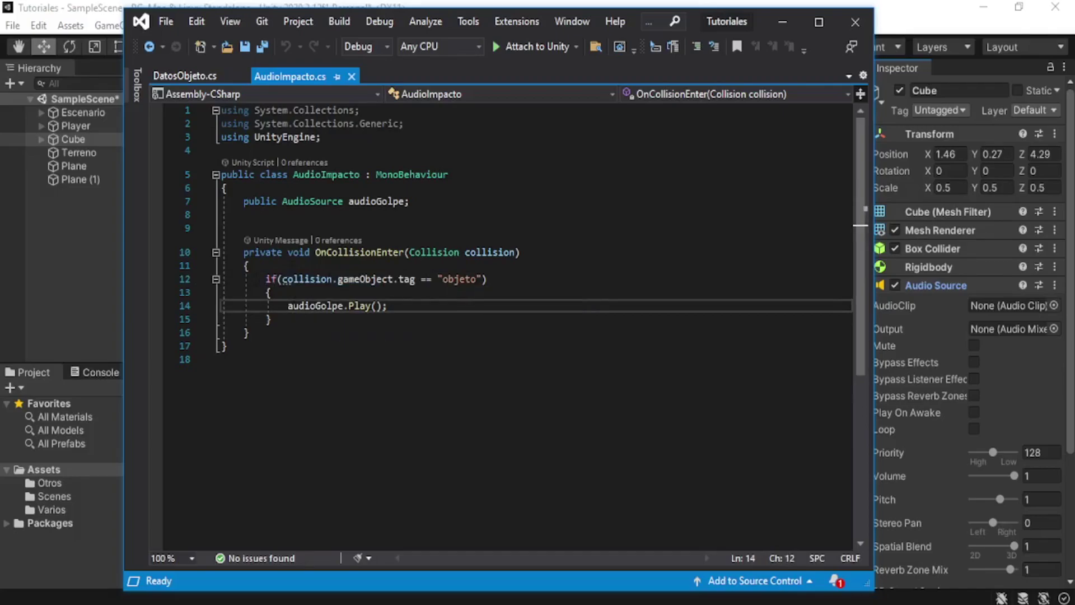
pyautogui.moveTo(338, 279); pyautogui.dragTo(271, 293)
pyautogui.moveTo(398, 279); pyautogui.dragTo(489, 279)
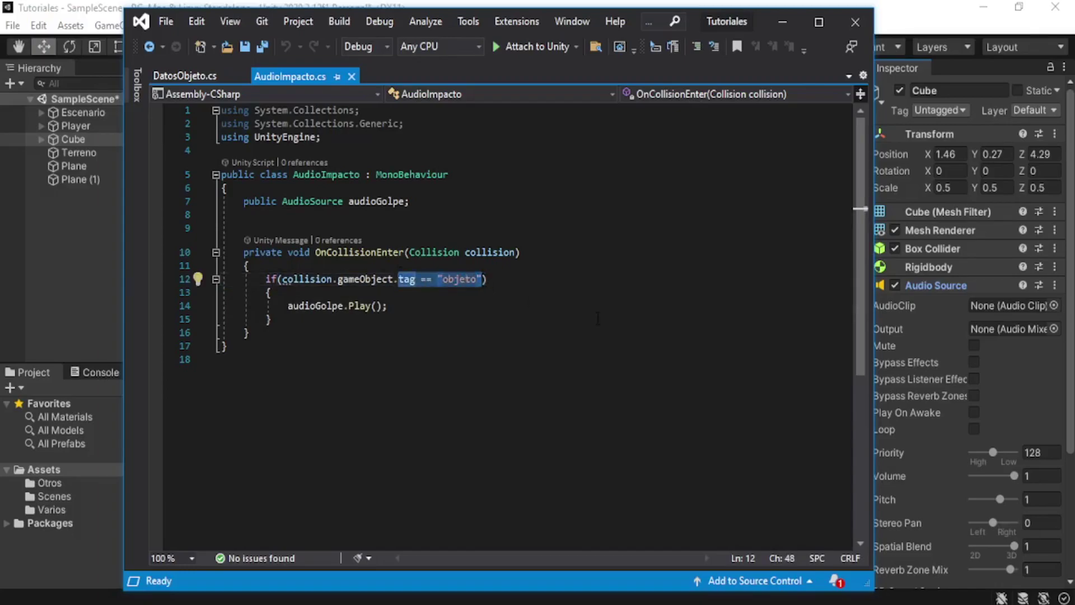
# Replace the tag check with collision.gameObject.GetComponent<DatosObjeto>() in the if condition.
pyautogui.write('get')
pyautogui.press('Down')
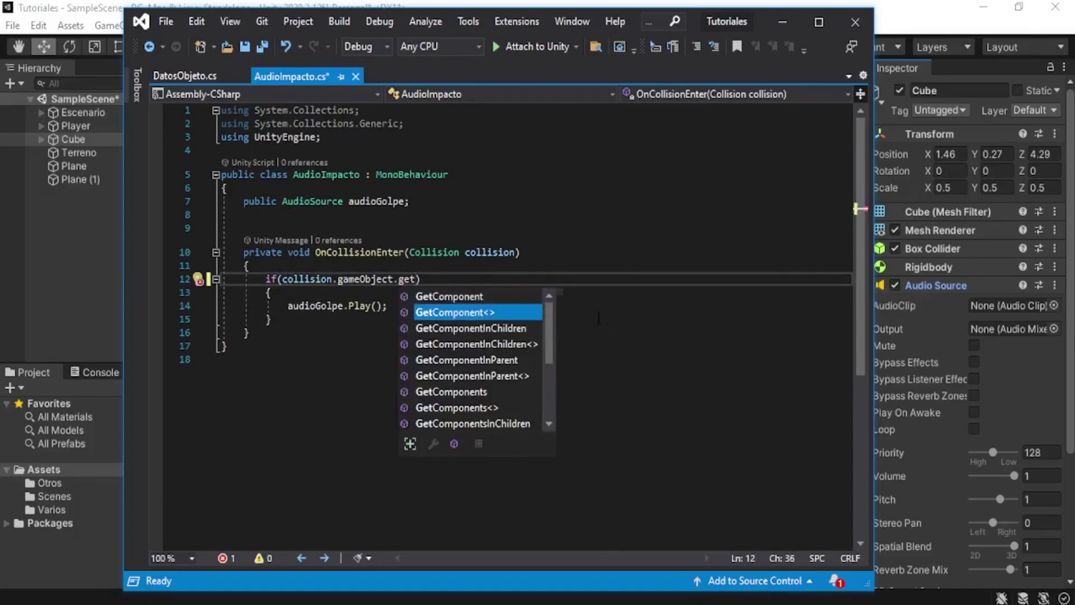
pyautogui.write('<>')
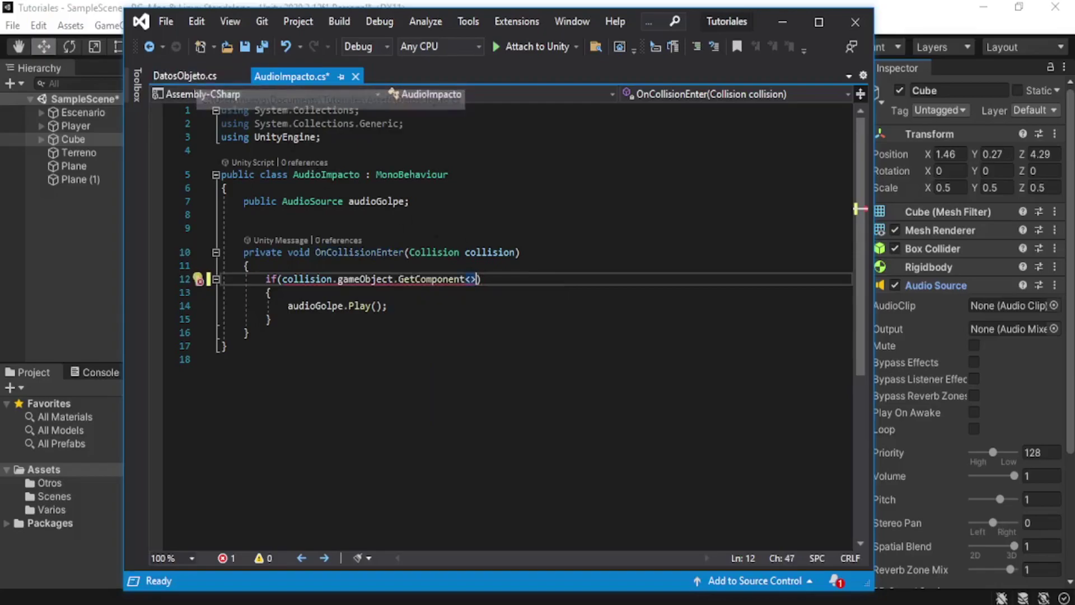
pyautogui.write('Datos')
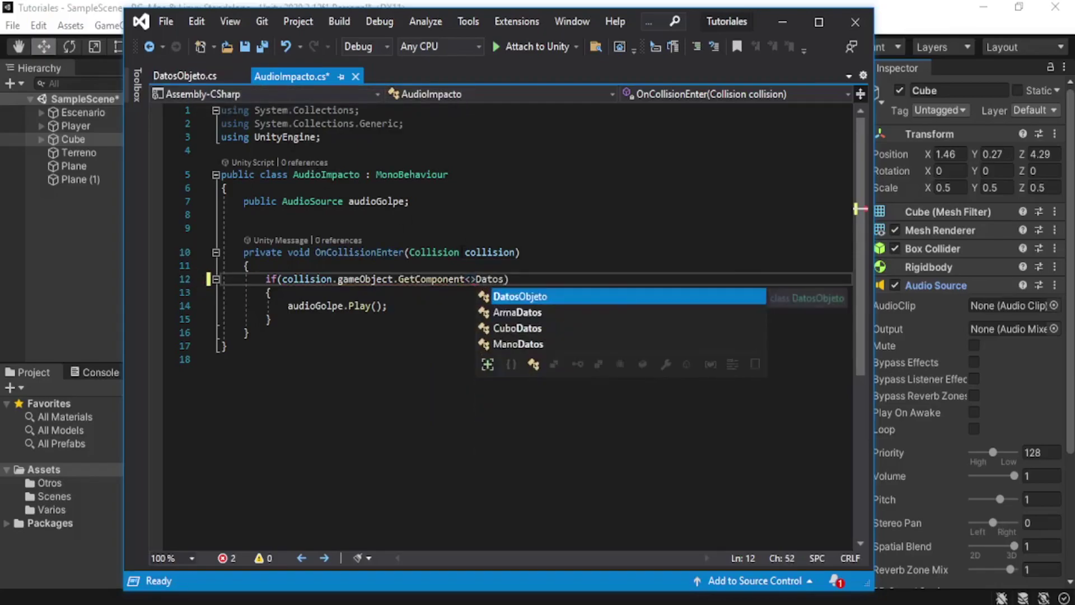
pyautogui.press('Tab')
pyautogui.press('Left')
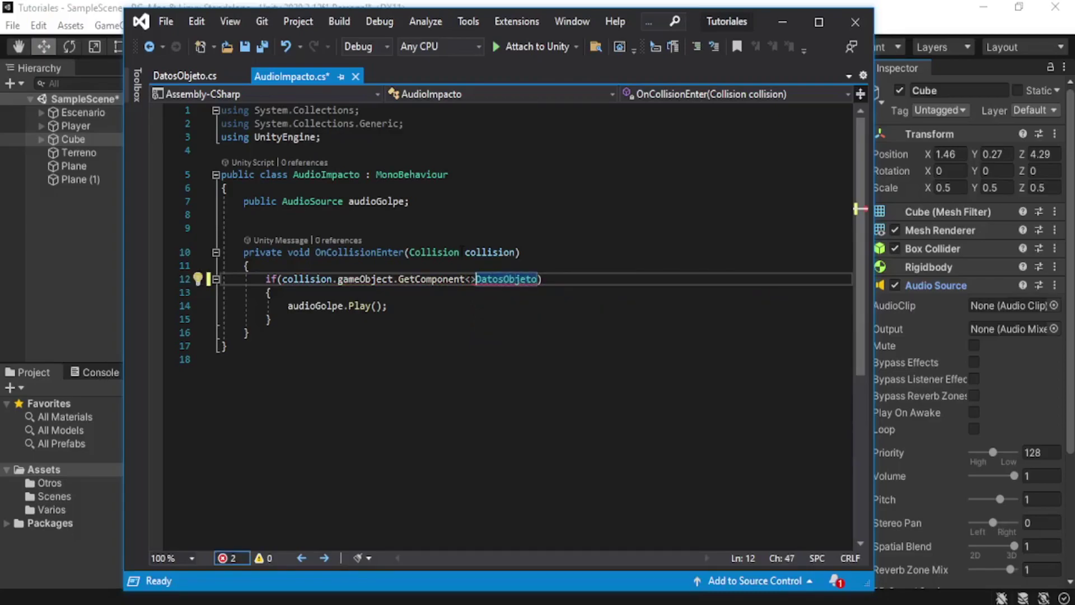
pyautogui.press('BackSpace')
pyautogui.hotkey('ctrl', 'space')
pyautogui.press('Tab')
pyautogui.write('>()')
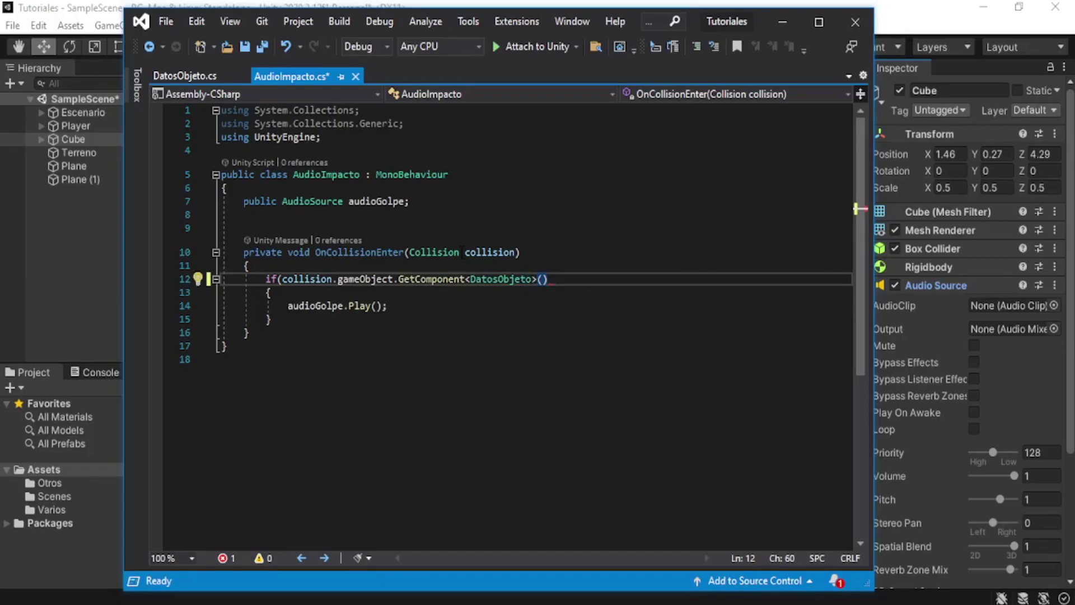
pyautogui.click(546, 279)
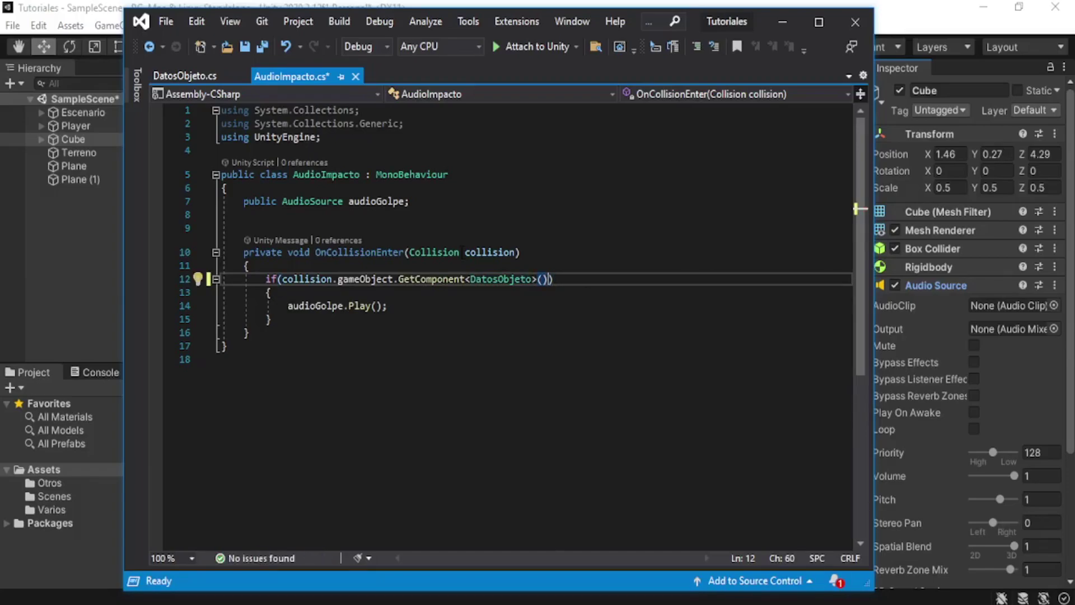
# Insert an empty line inside the if block above audioGolpe.Play().
pyautogui.click(483, 319)
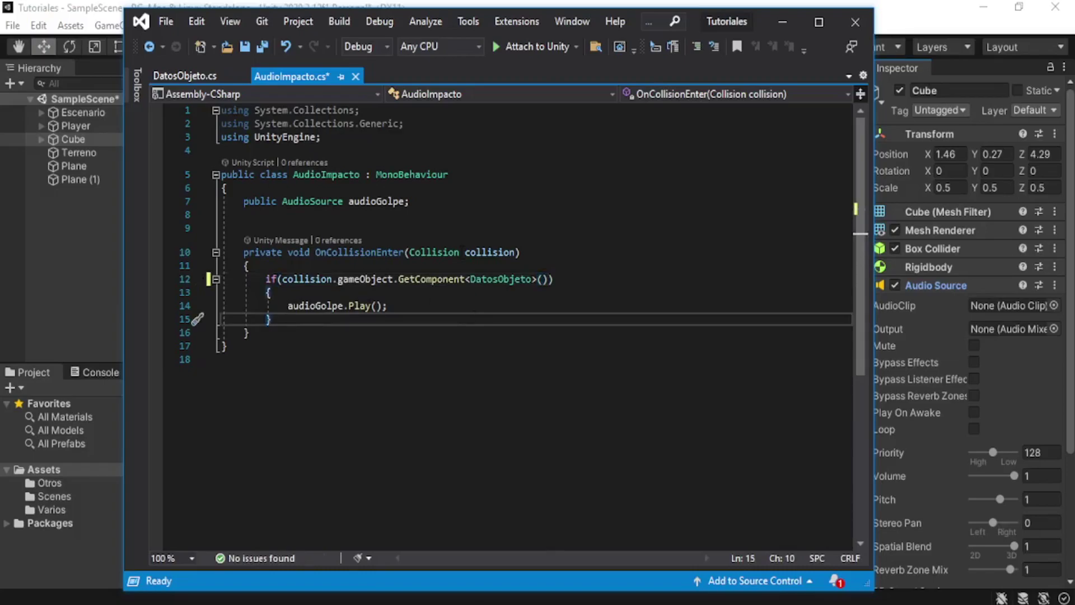
pyautogui.moveTo(266, 279); pyautogui.dragTo(542, 279)
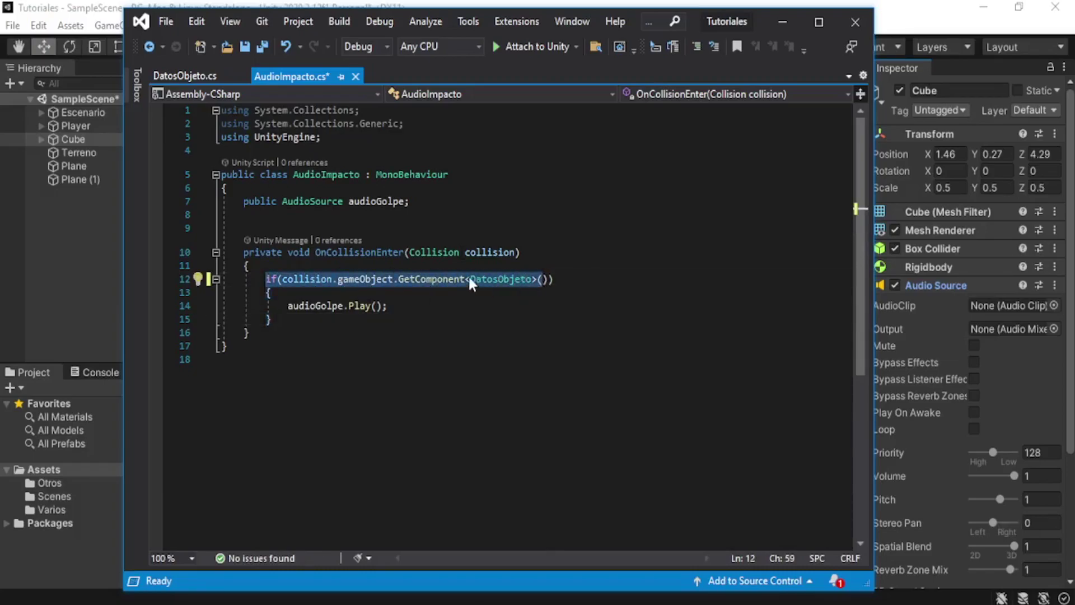
pyautogui.click(410, 319)
pyautogui.press('Up')
pyautogui.press('Up')
pyautogui.press('Return')
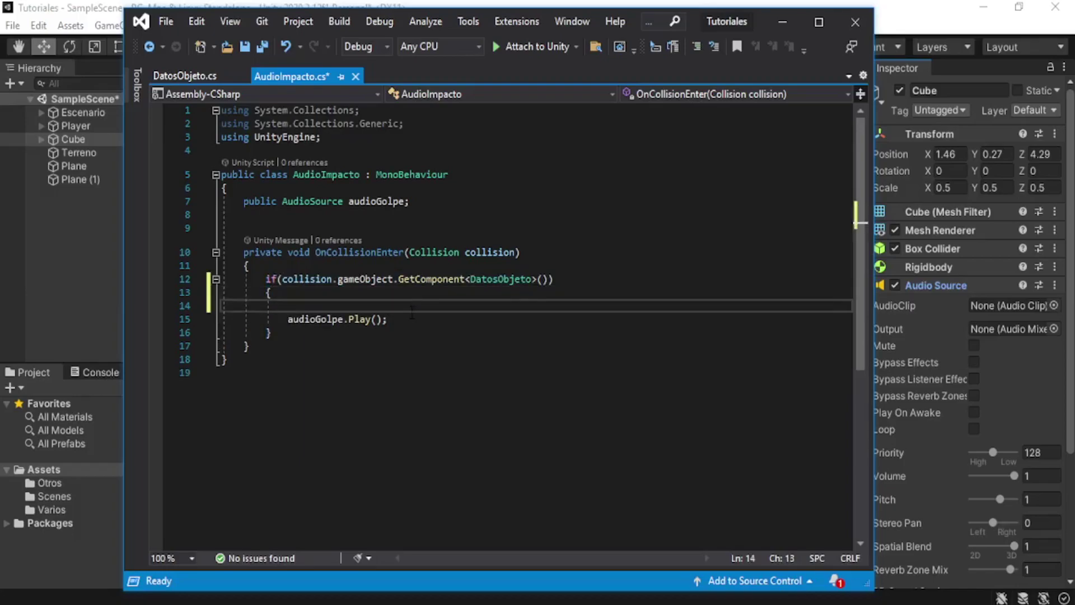
# Write audioGolpe.clip = collision.gameObject.GetComponent<DatosObjeto>().sonidoBloqueLadrillo before Play().
pyautogui.write('olli')
pyautogui.press('Tab')
pyautogui.write('.gam')
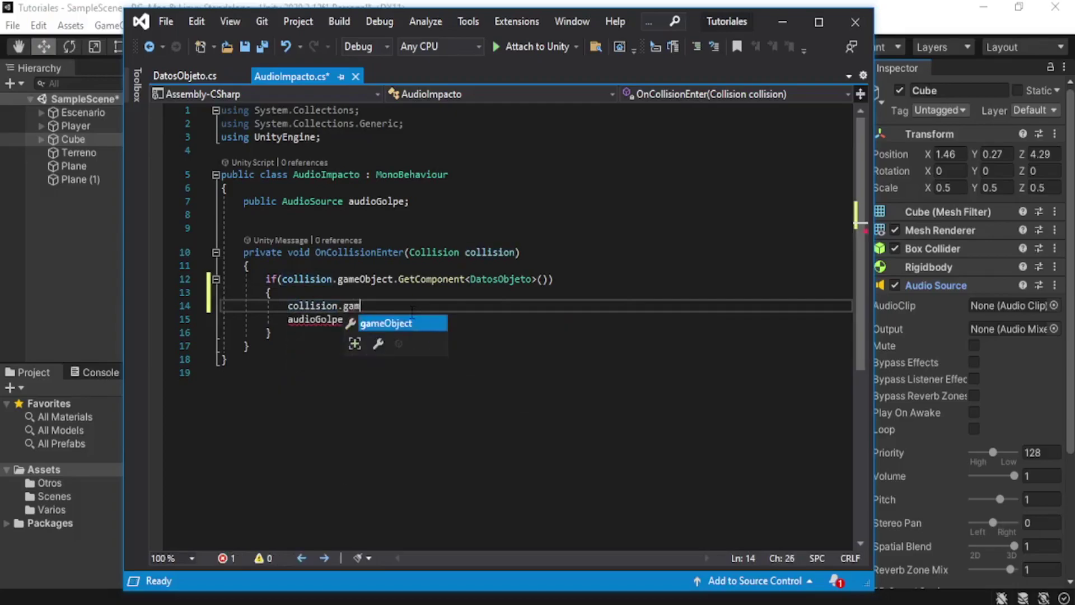
pyautogui.press('Tab')
pyautogui.write('ga')
pyautogui.press('BackSpace')
pyautogui.press('BackSpace')
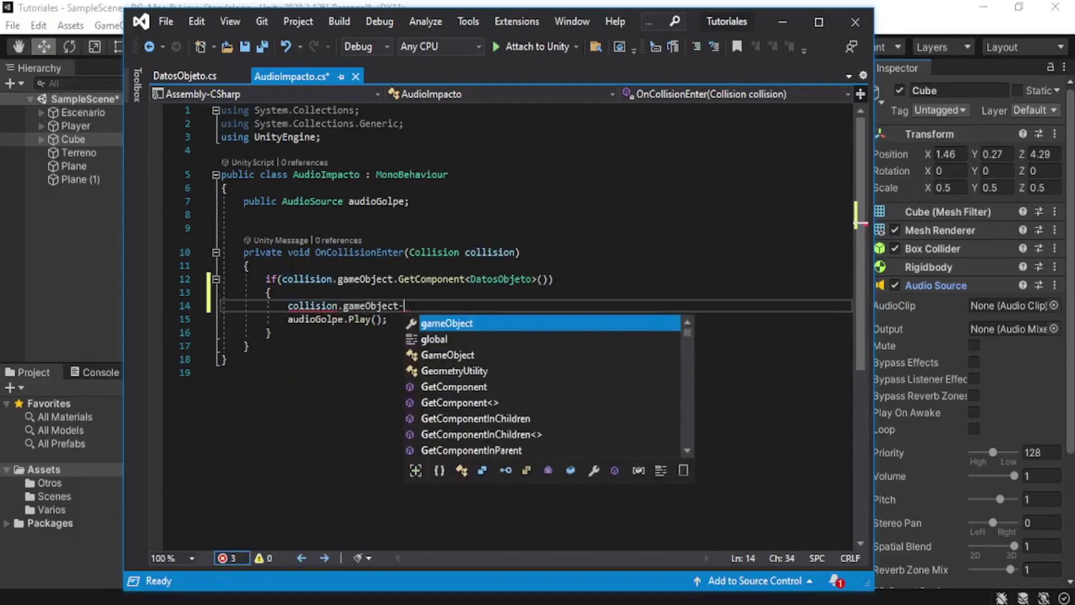
pyautogui.press('BackSpace')
pyautogui.write('.get')
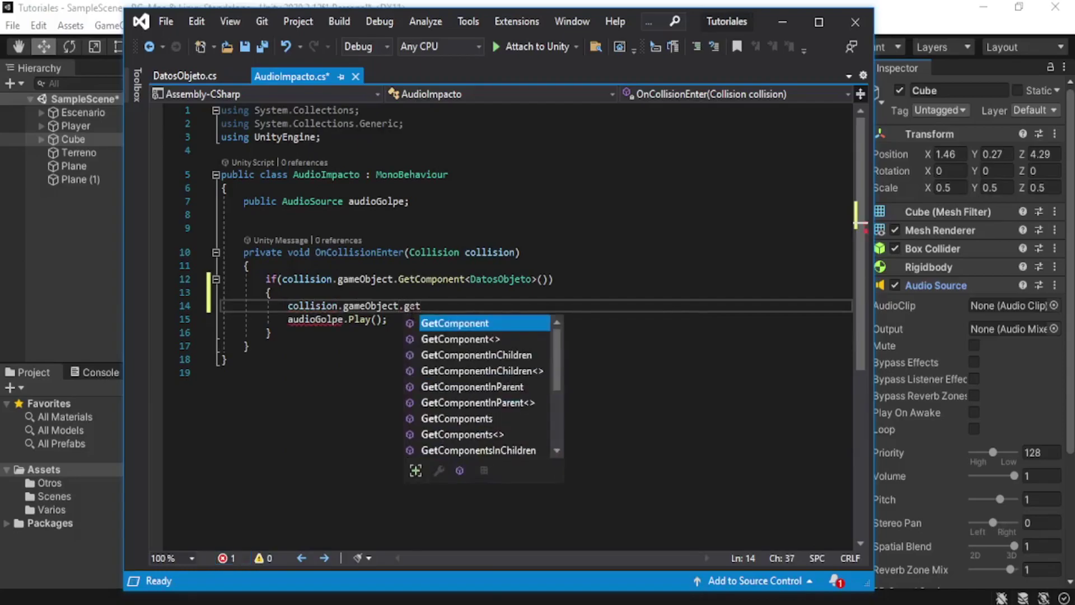
pyautogui.write('<Da')
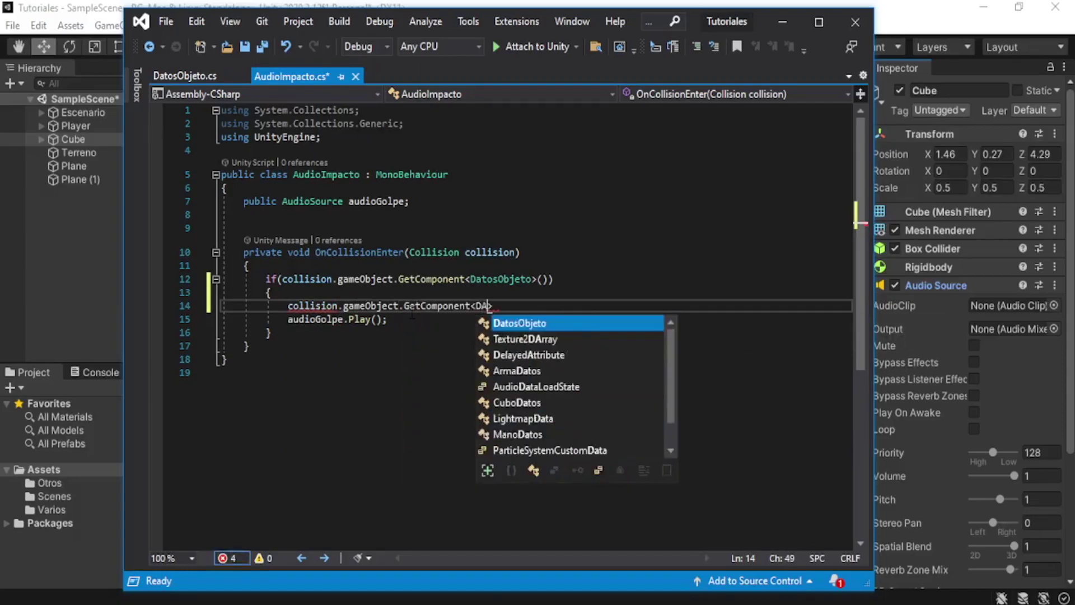
pyautogui.press('Tab')
pyautogui.write('()')
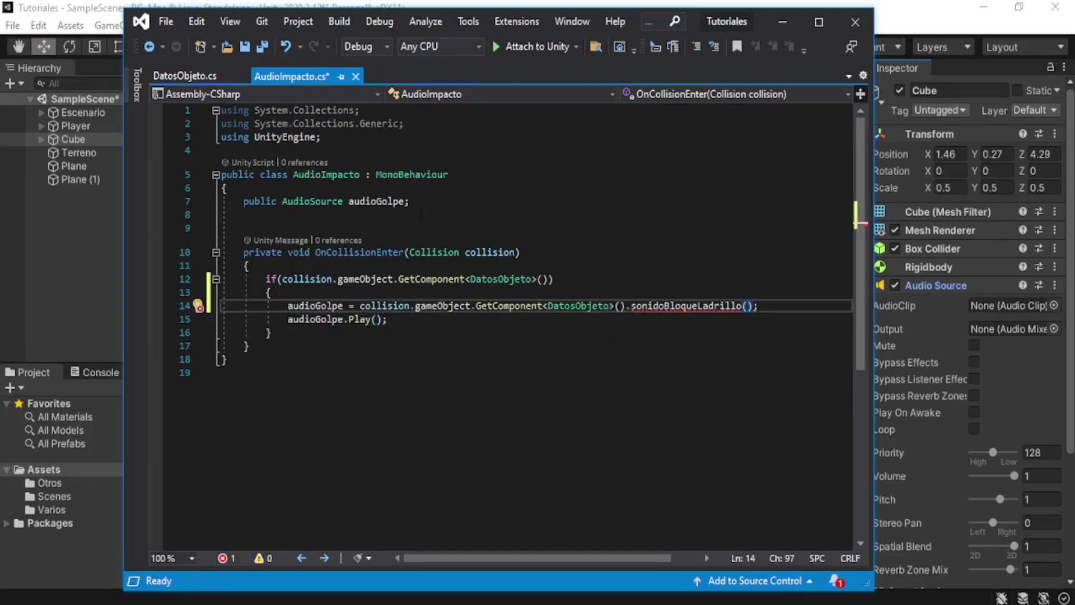
# Remove the extra blank line below the audioGolpe field and return to Unity.
pyautogui.click(423, 203)
pyautogui.click(358, 252)
pyautogui.click(337, 215)
pyautogui.press('Delete')
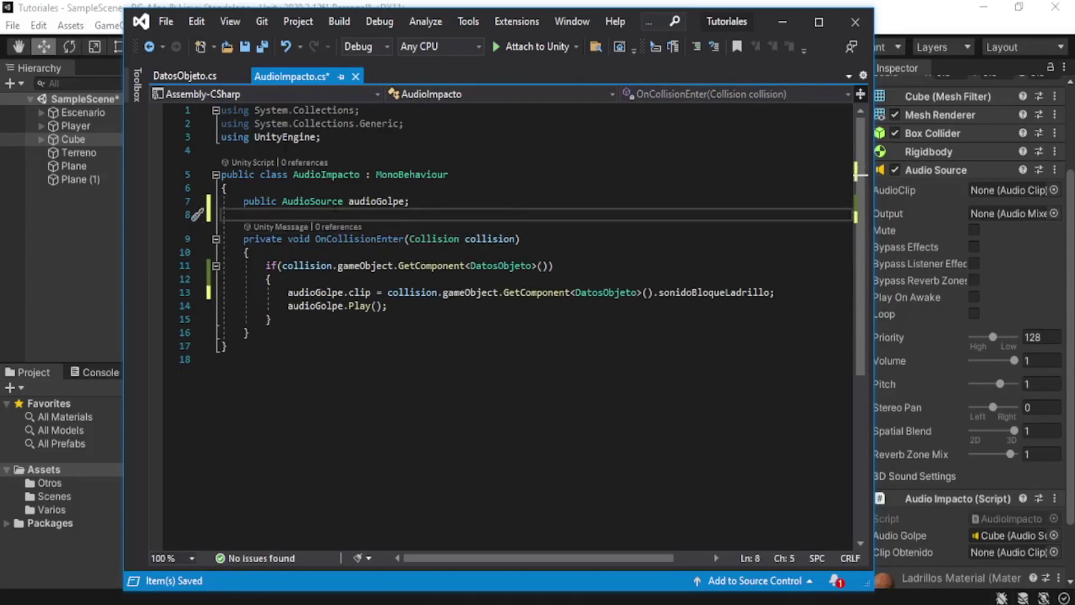
pyautogui.click(783, 22)
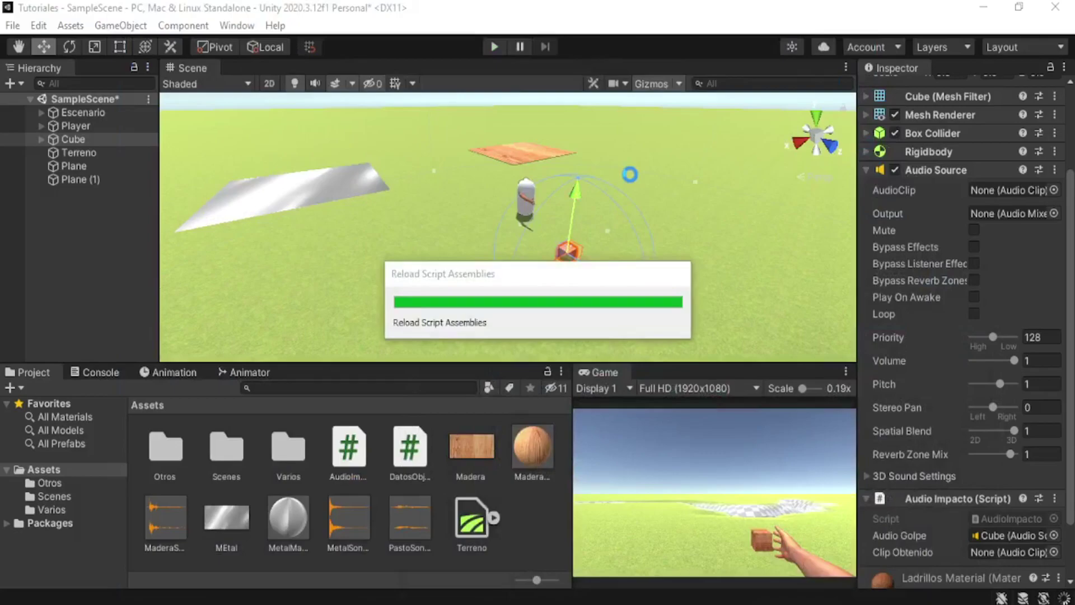
# Start Play mode, pick up the cube and drop it onto the grass twice.
pyautogui.hotkey('ctrl', 'p')
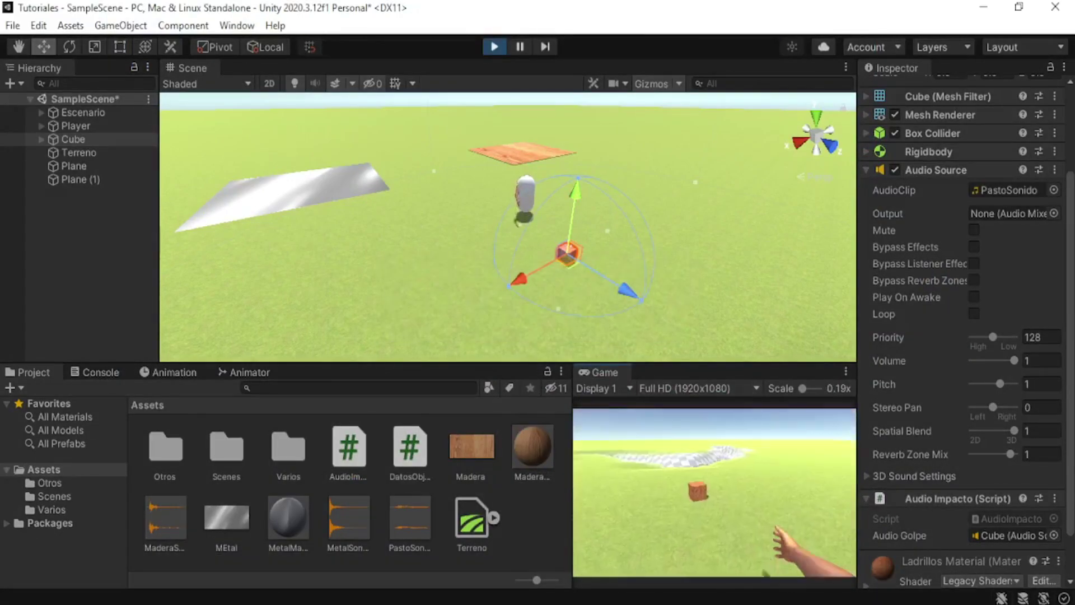
pyautogui.press('w')
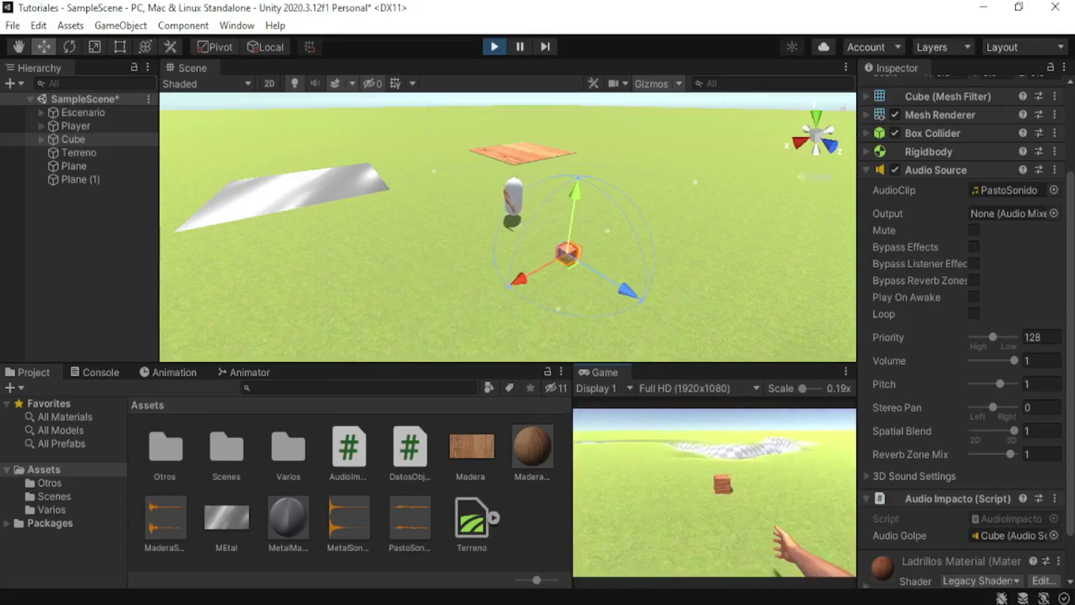
pyautogui.press('w')
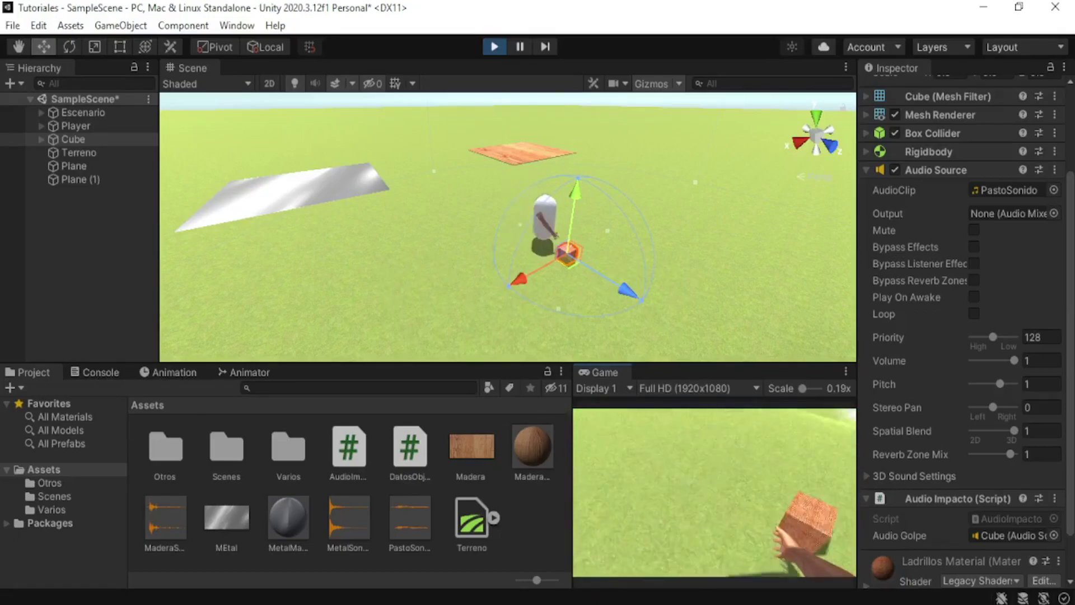
pyautogui.press('e')
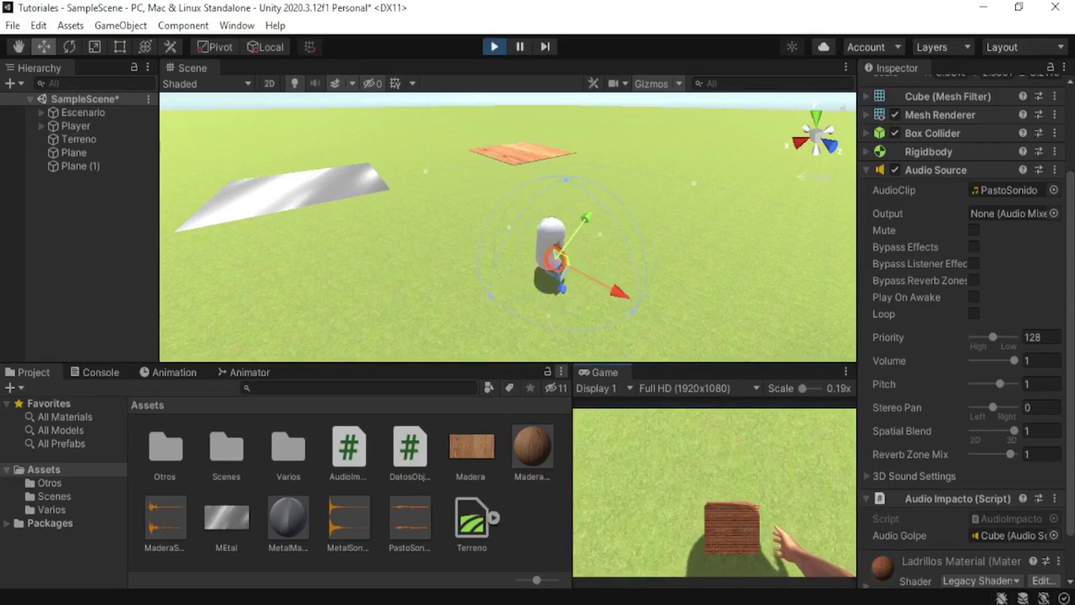
pyautogui.click(444, 249)
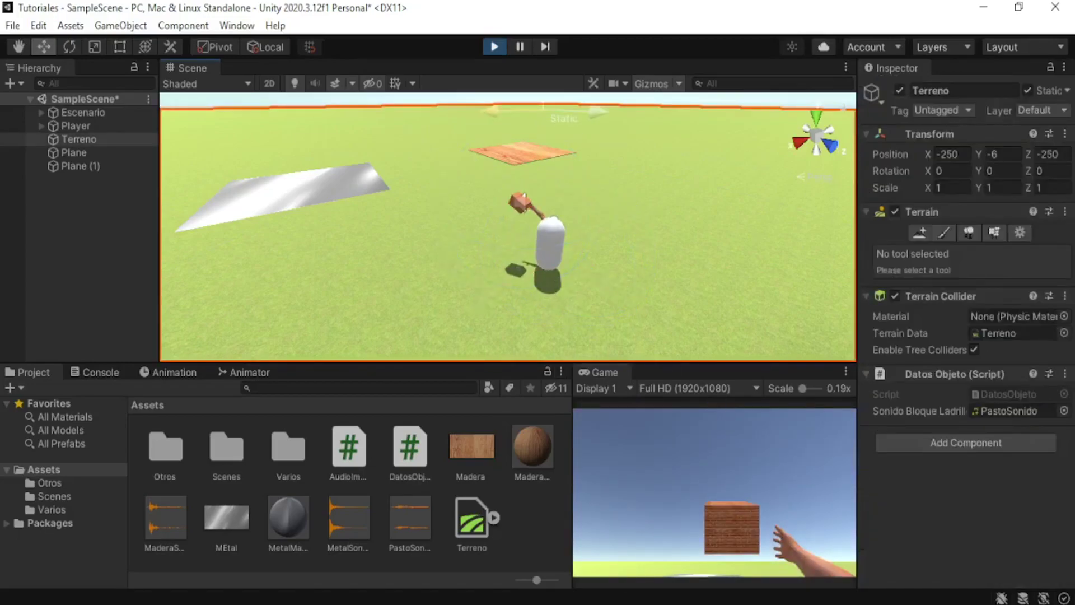
pyautogui.press('e')
pyautogui.press('w')
pyautogui.press('e')
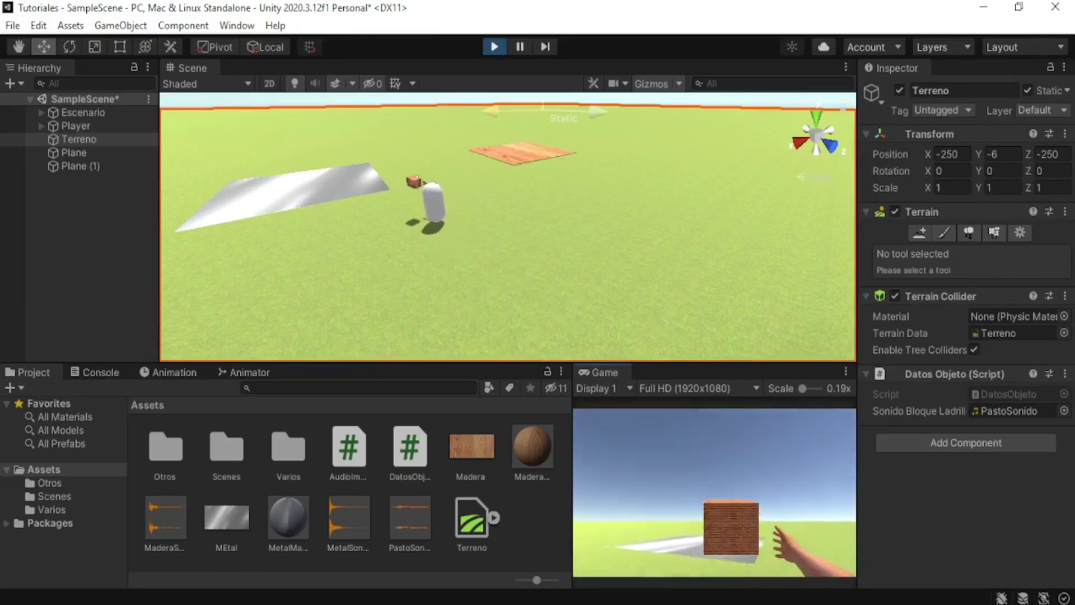
pyautogui.press('e')
# Carry the cube to the metal ramp, drop it there, and pick it back up.
pyautogui.press('w')
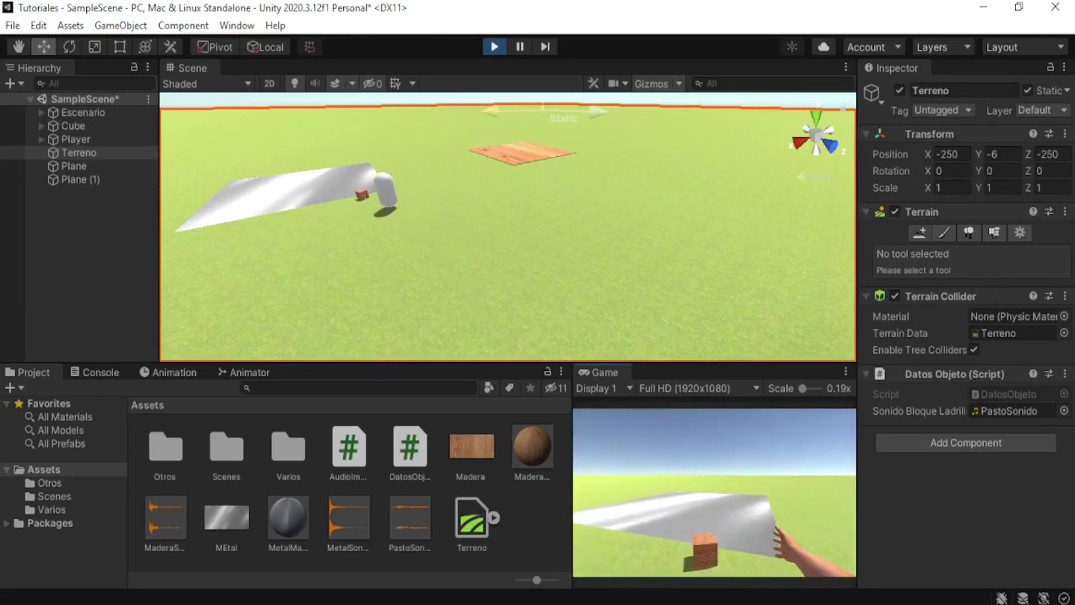
pyautogui.press('e')
pyautogui.press('e')
pyautogui.press('w')
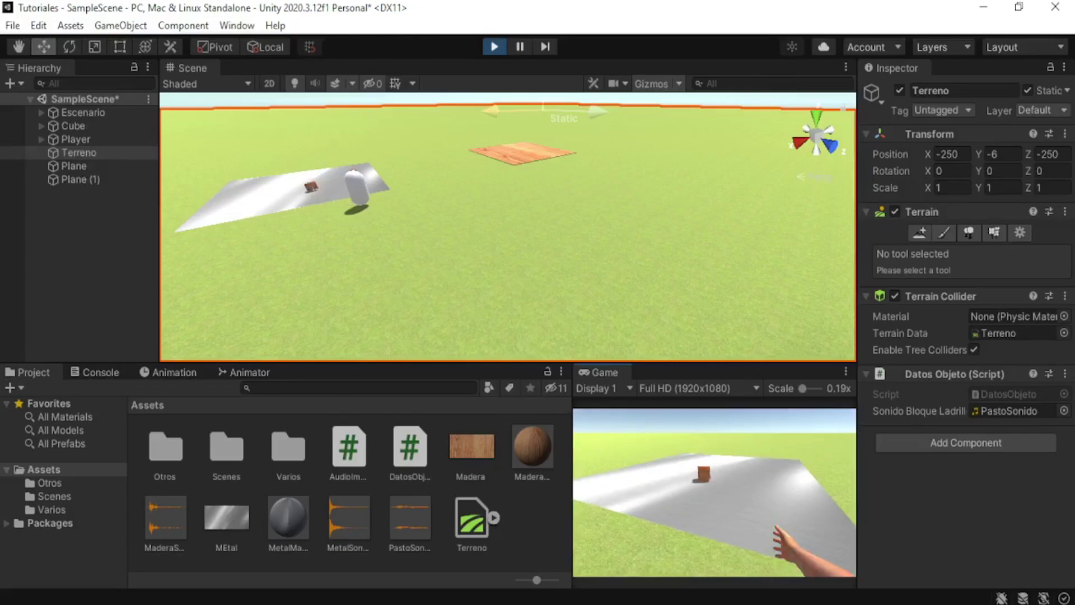
pyautogui.press('w')
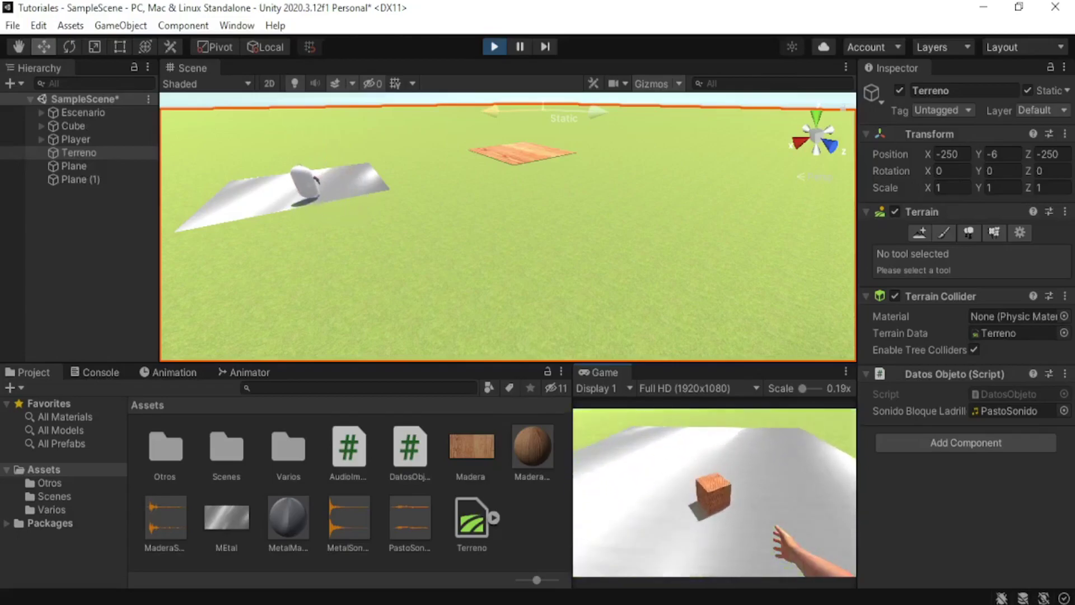
pyautogui.press('e')
pyautogui.press('e')
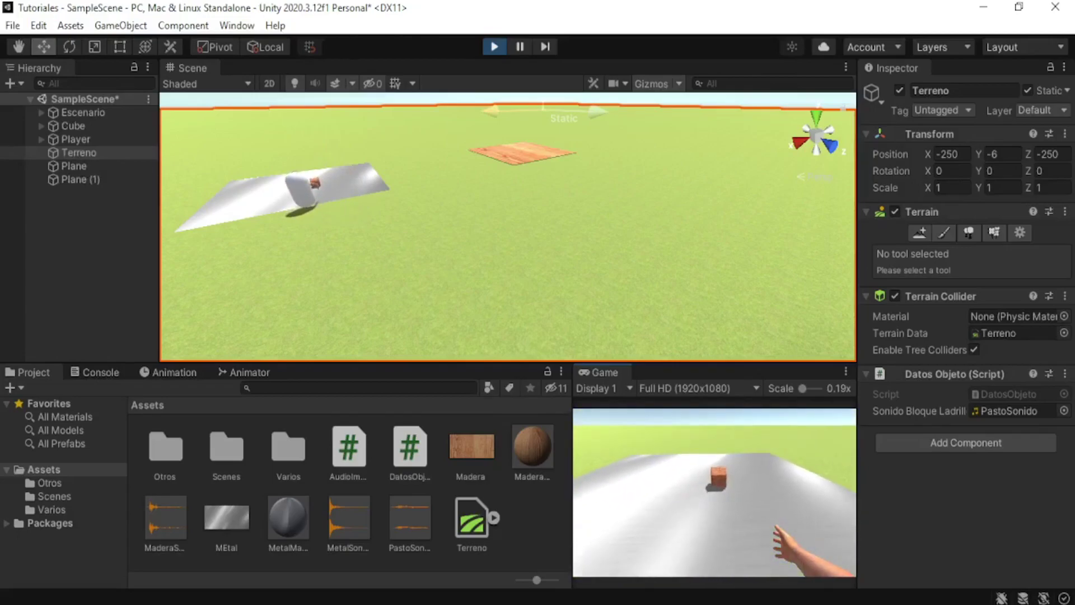
pyautogui.press('w')
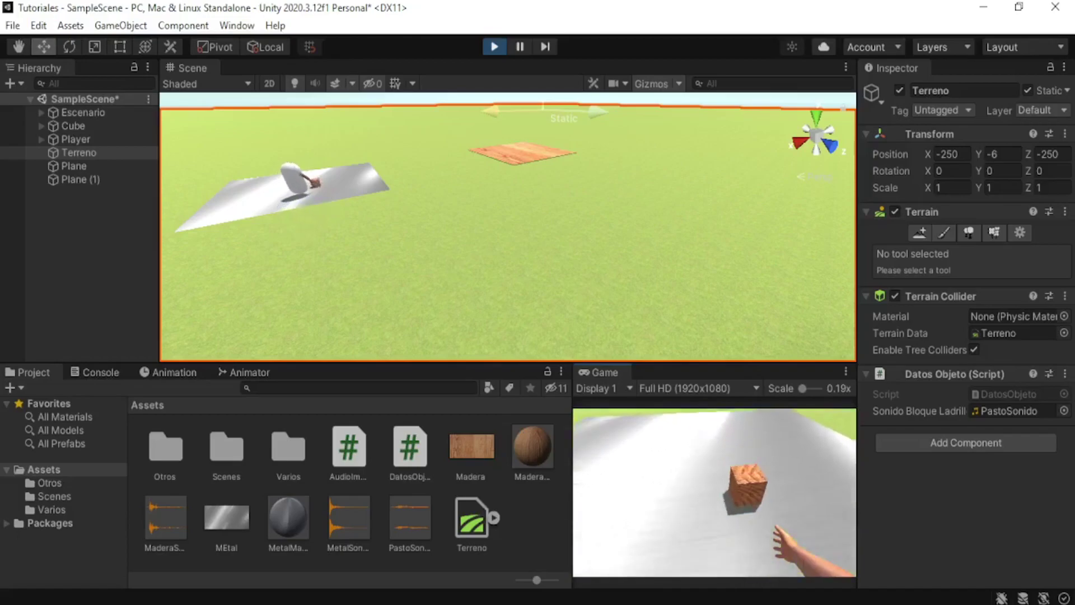
pyautogui.press('e')
pyautogui.press('w')
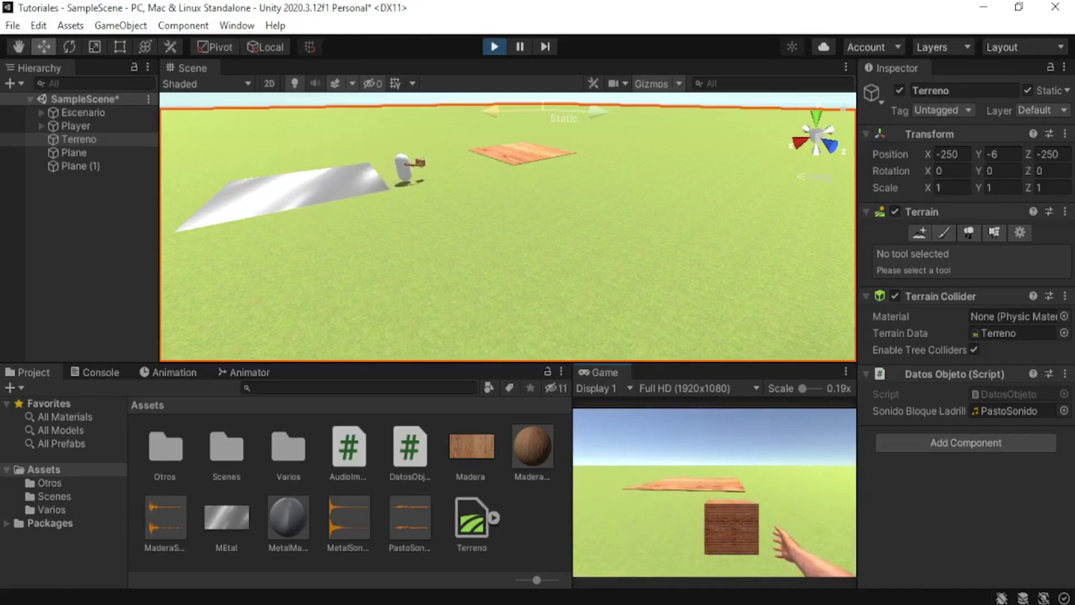
# Drop the cube repeatedly onto the wooden platform, then onto the grass.
pyautogui.press('e')
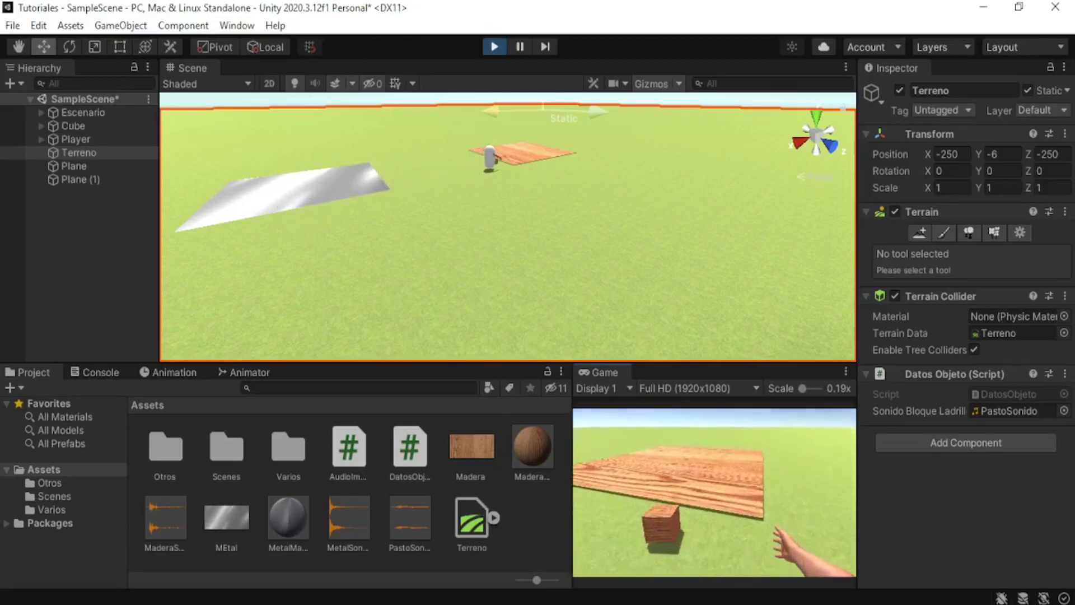
pyautogui.press('w')
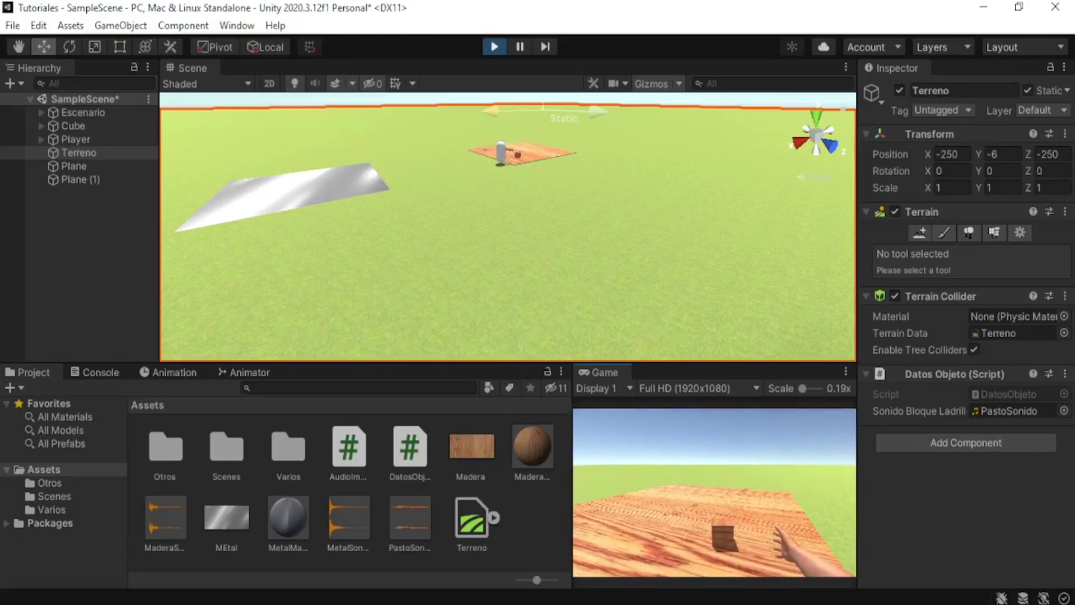
pyautogui.press('e')
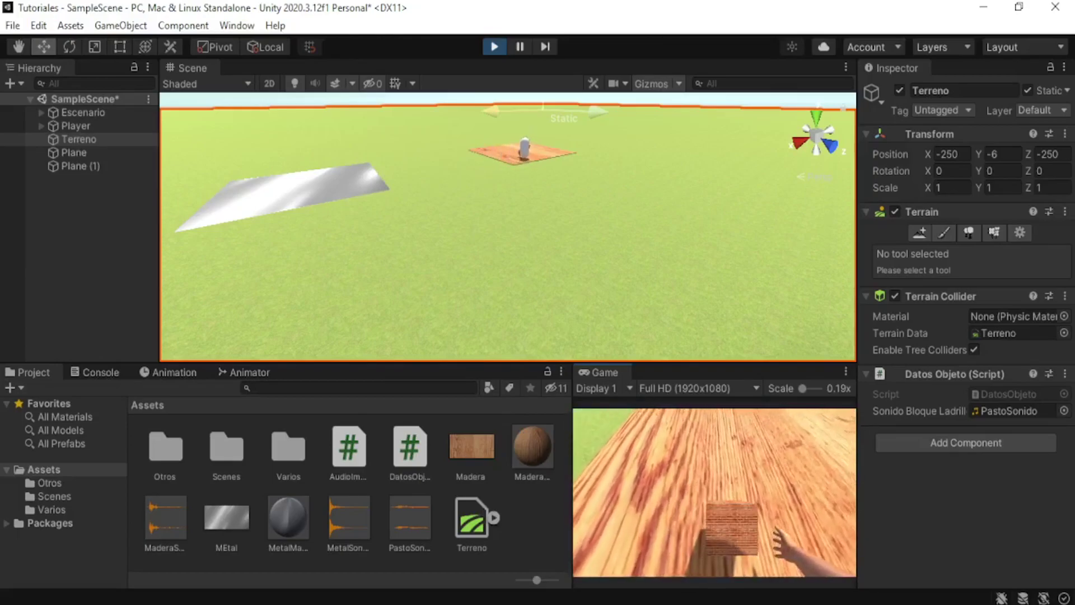
pyautogui.press('e')
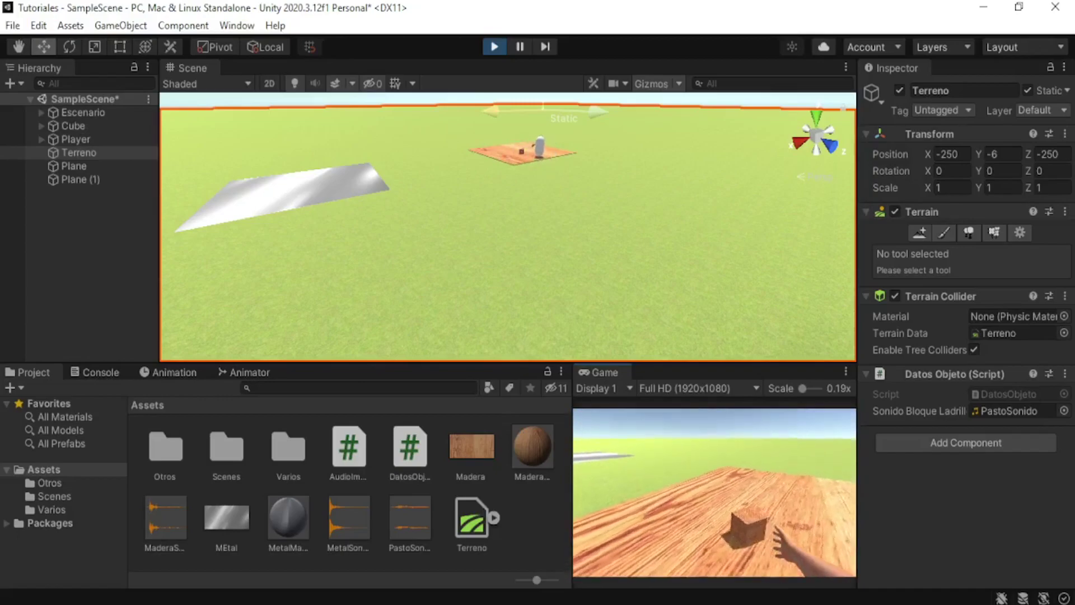
pyautogui.press('e')
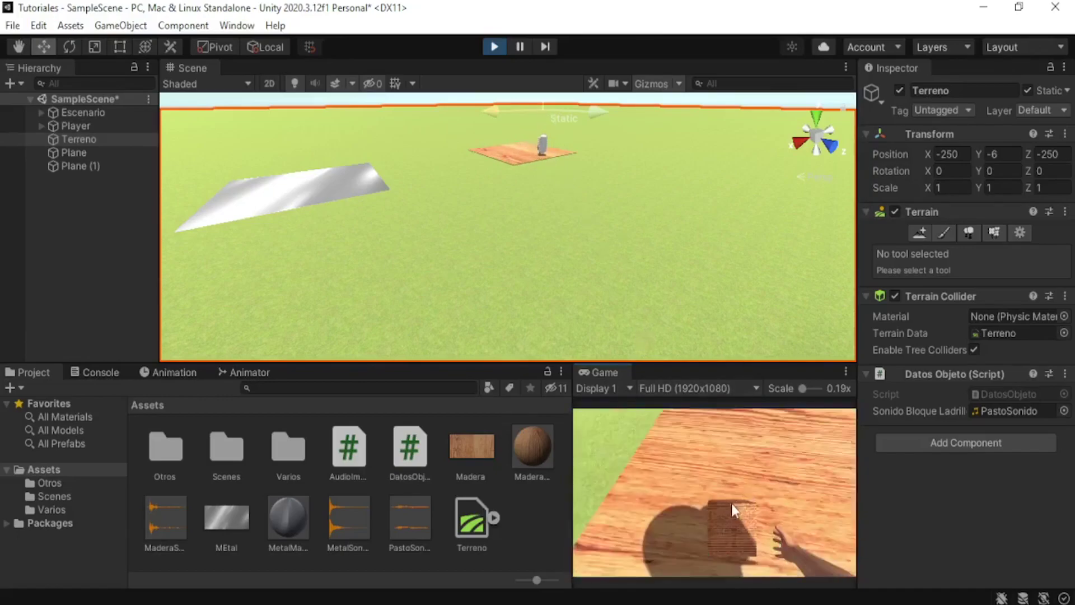
pyautogui.press('e')
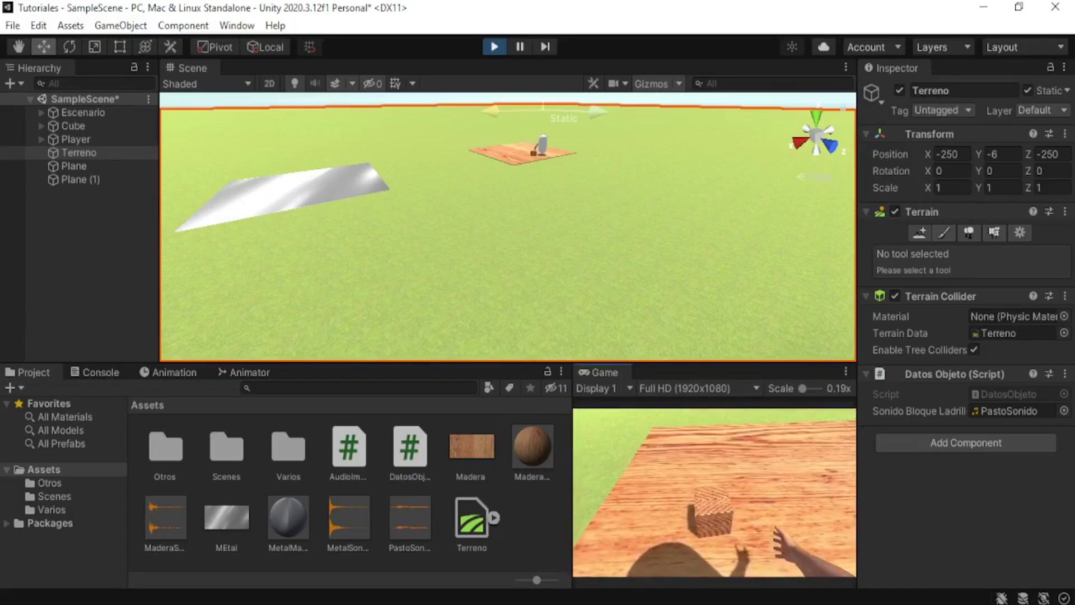
pyautogui.press('e')
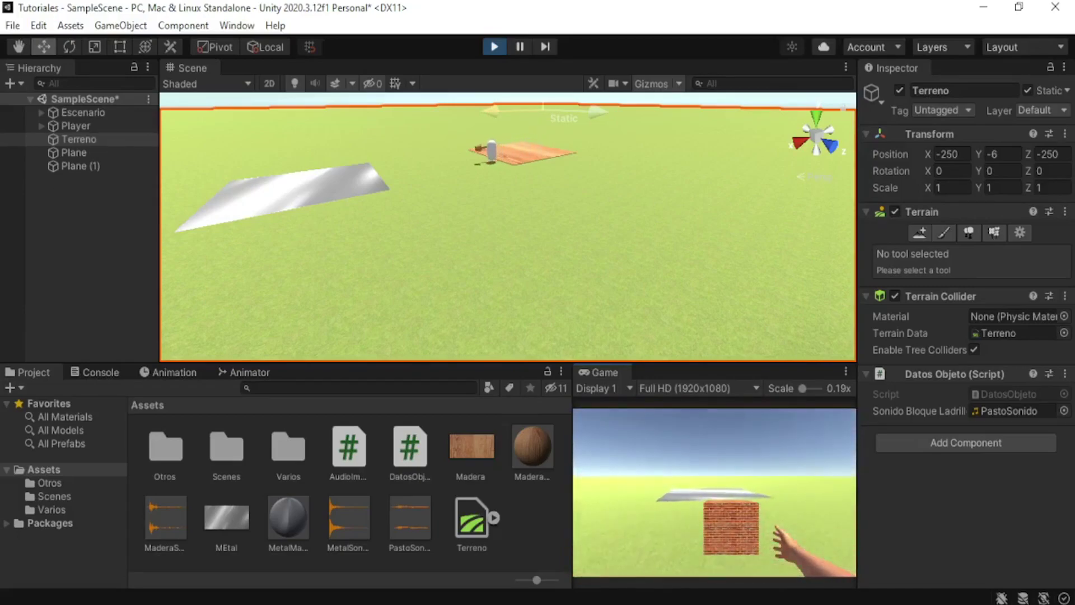
pyautogui.press('e')
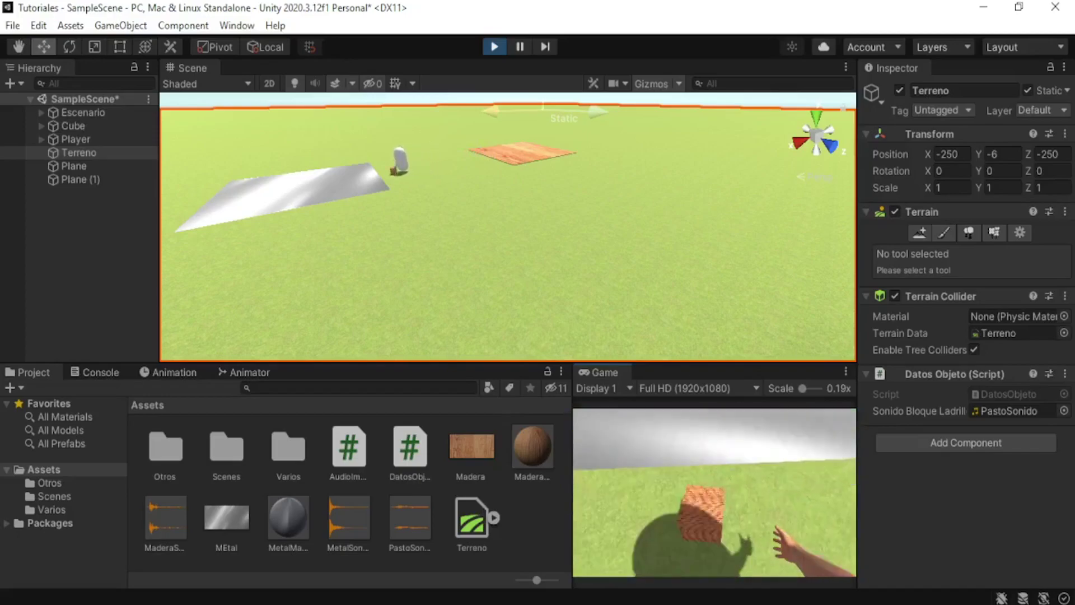
# Carry the cube onto the metal plane, drop it, and back away.
pyautogui.press('e')
pyautogui.press('w')
pyautogui.press('e')
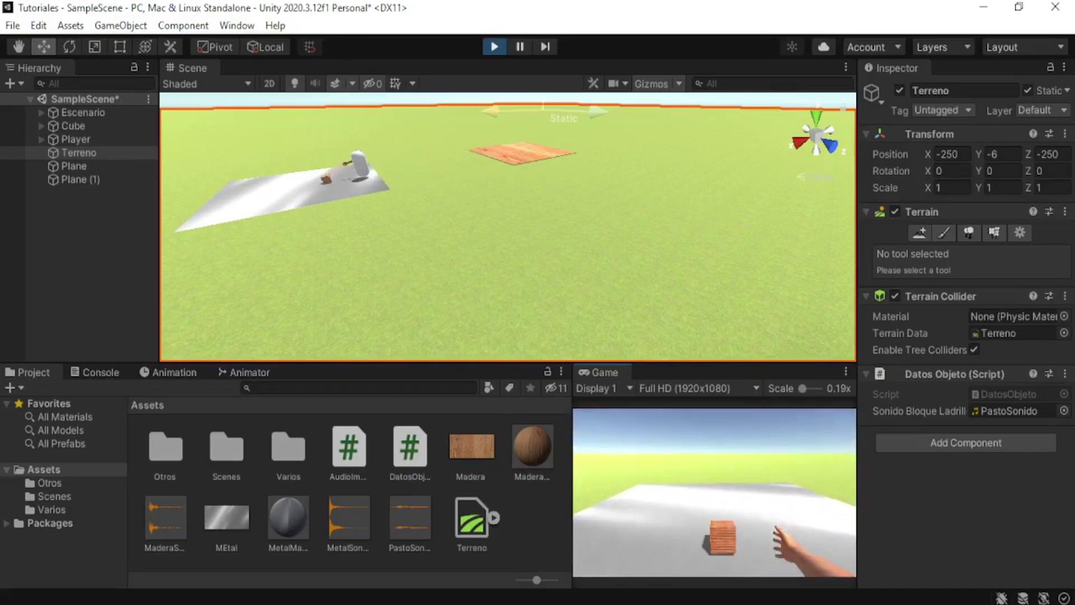
pyautogui.press('s')
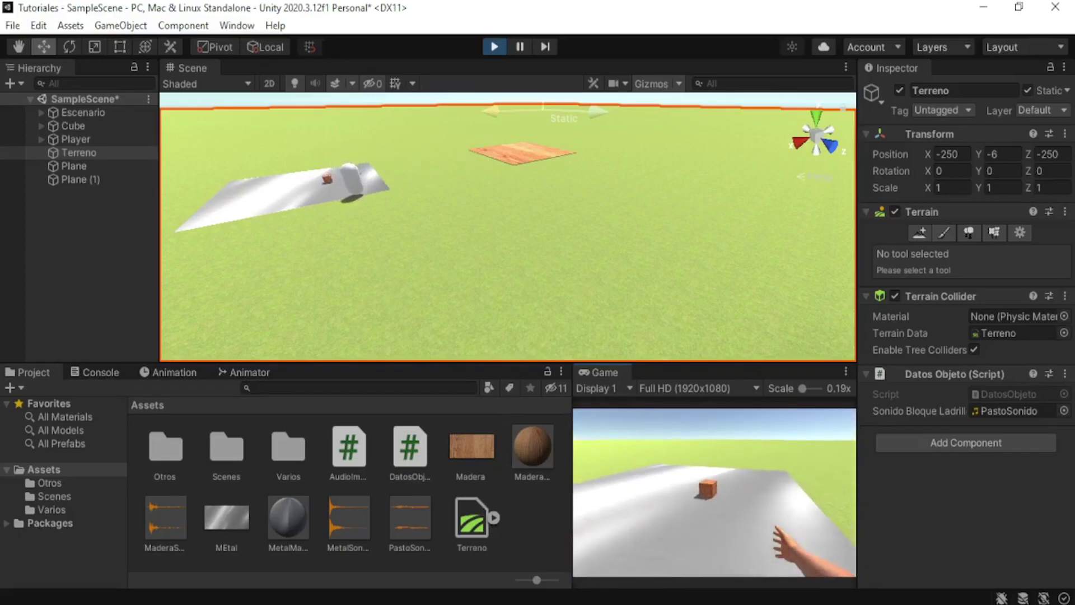
pyautogui.press('w')
pyautogui.press('e')
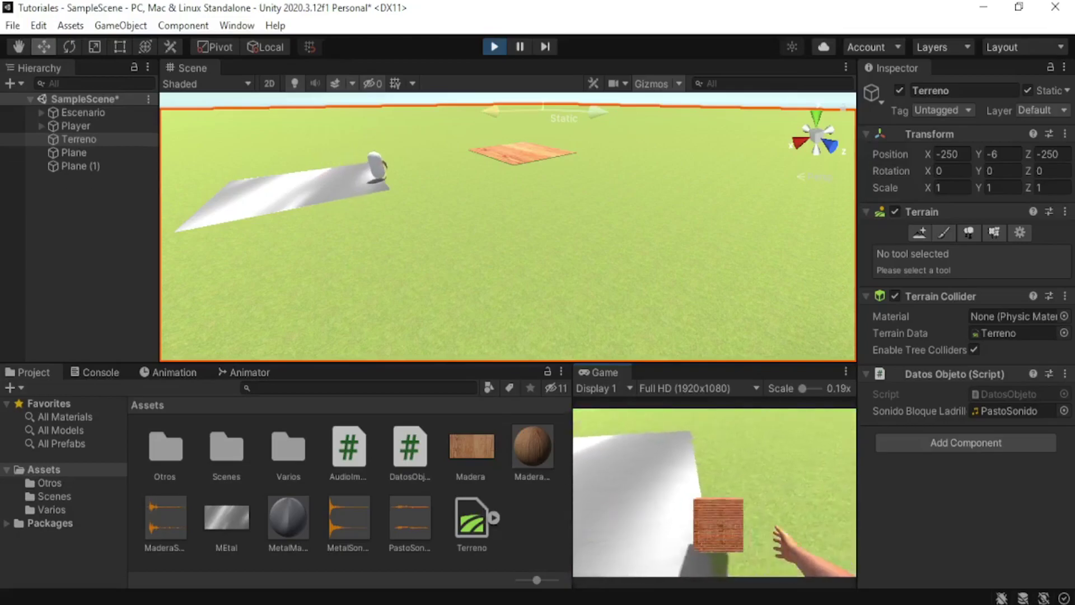
pyautogui.press('w')
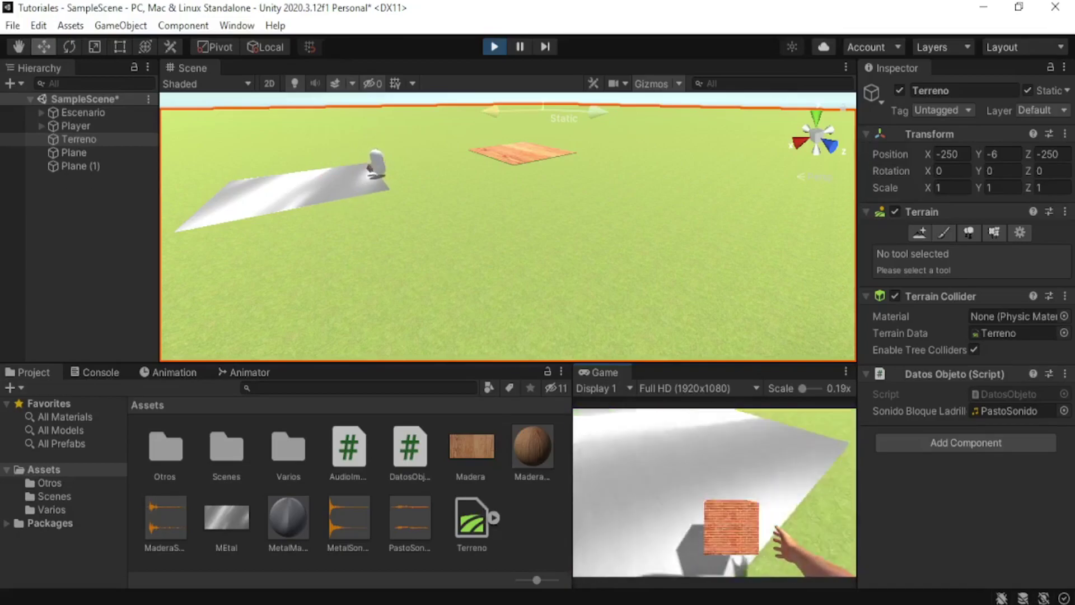
pyautogui.press('e')
pyautogui.press('s')
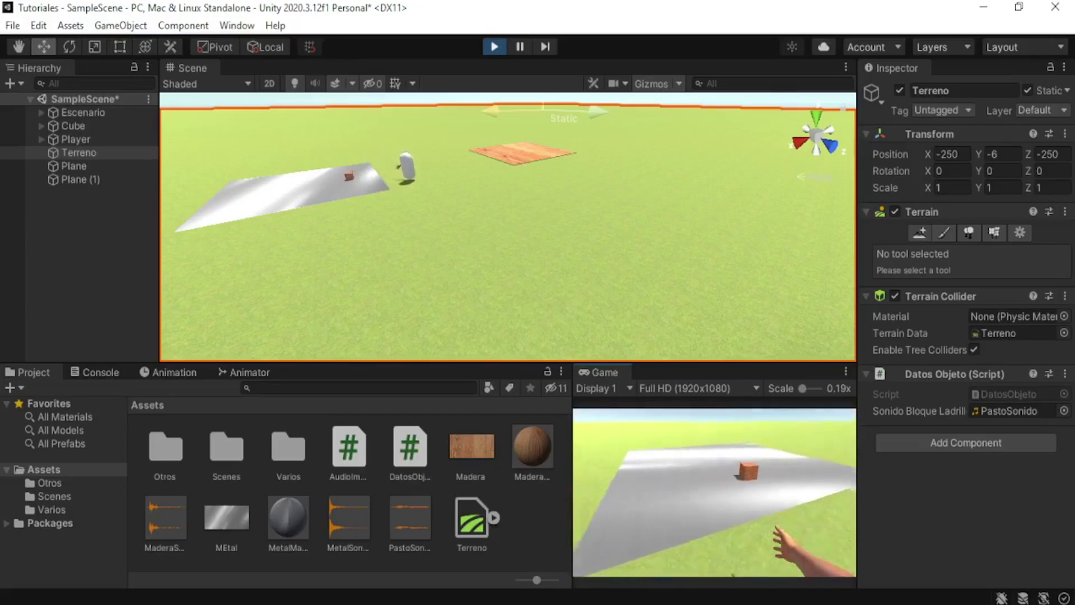
pyautogui.press('s')
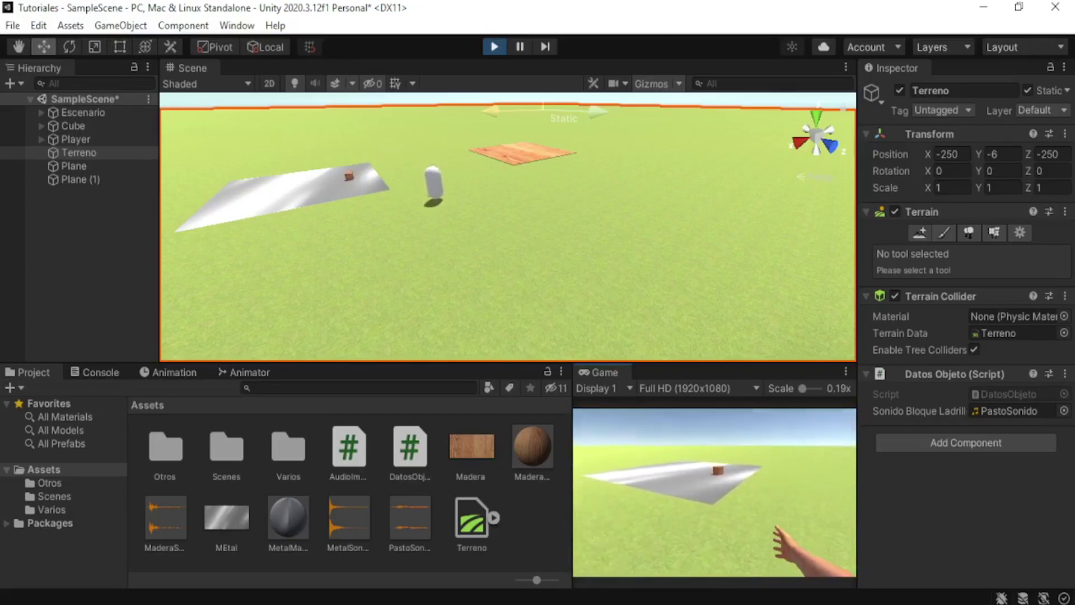
# Carry the cube across the wooden plank, drop it on the metal plane, and stop the playtest.
pyautogui.press('w')
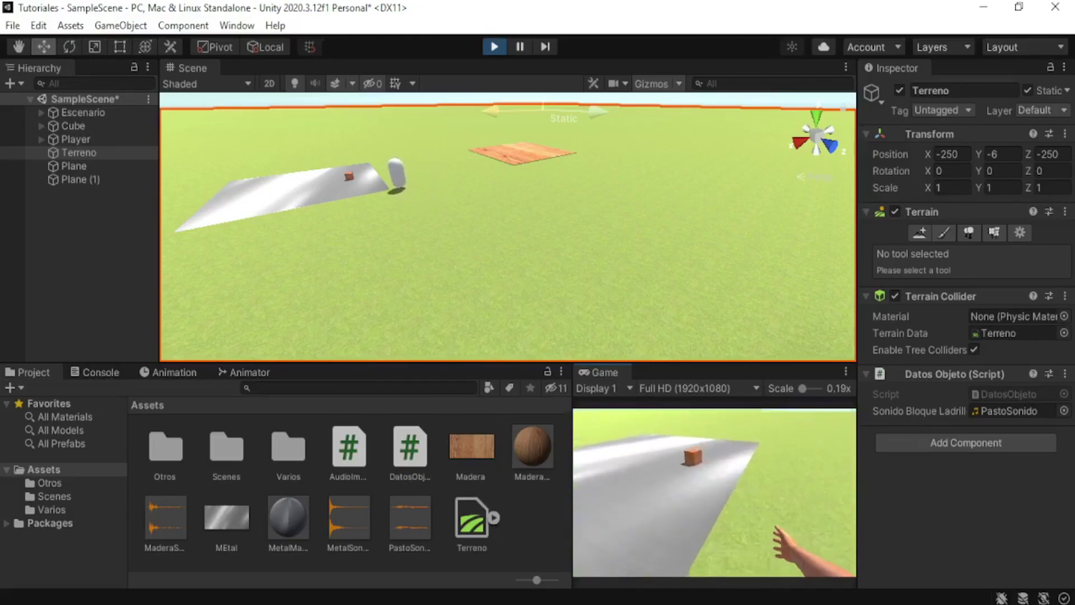
pyautogui.press('e')
pyautogui.press('e')
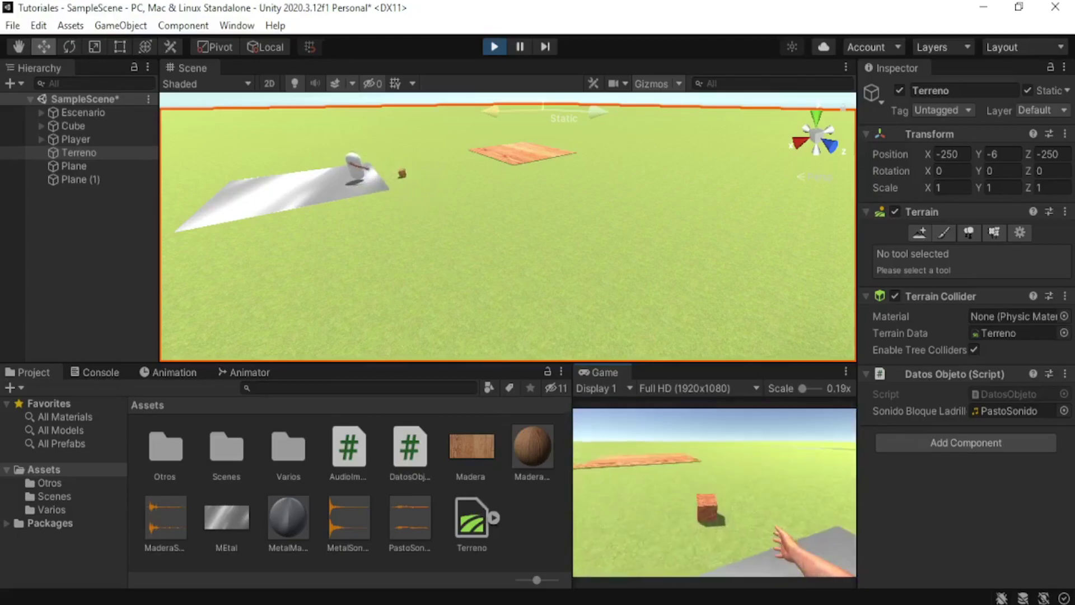
pyautogui.press('w')
pyautogui.press('e')
pyautogui.press('e')
pyautogui.press('w')
pyautogui.press('e')
pyautogui.press('e')
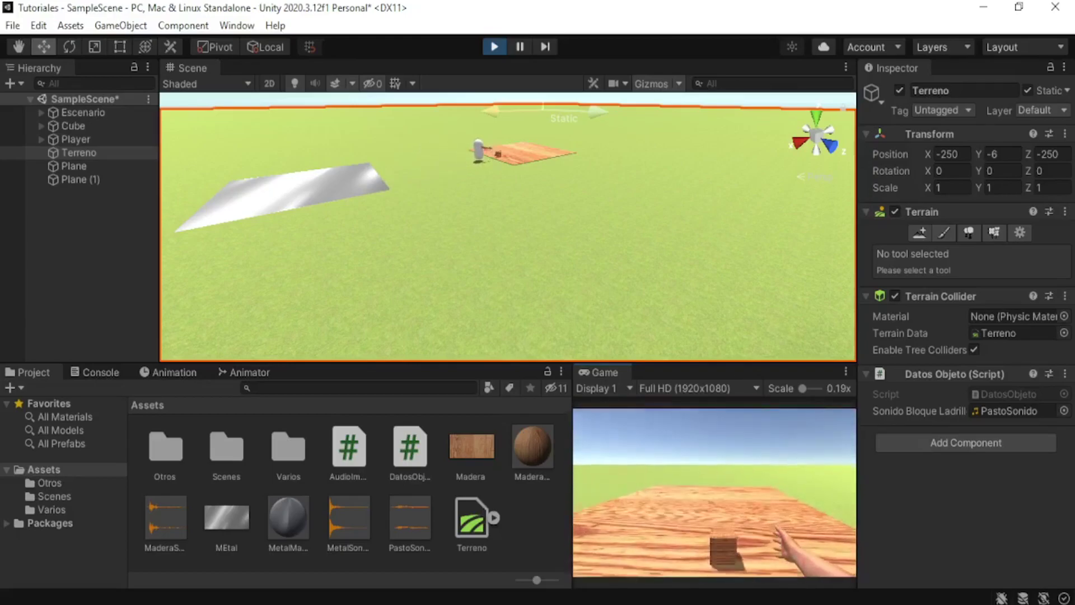
pyautogui.press('w')
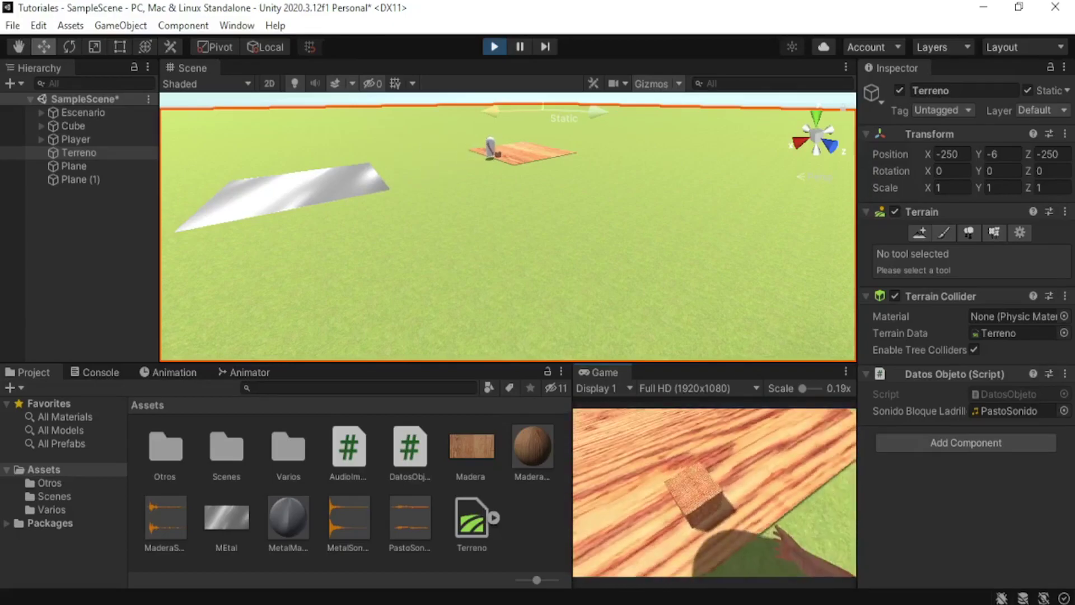
pyautogui.press('e')
pyautogui.press('w')
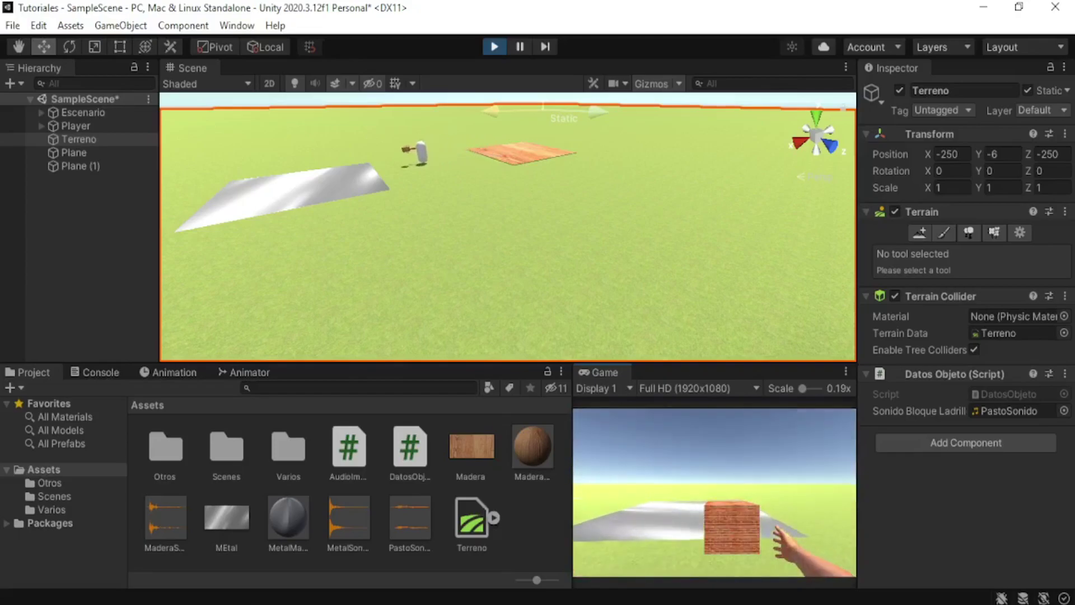
pyautogui.press('w')
pyautogui.press('e')
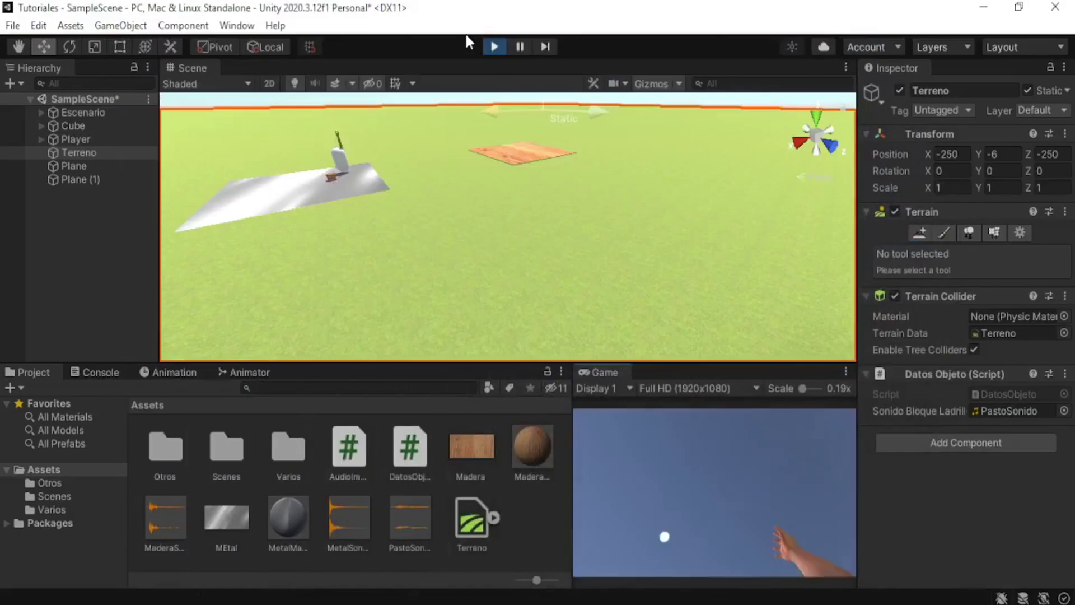
pyautogui.click(495, 44)
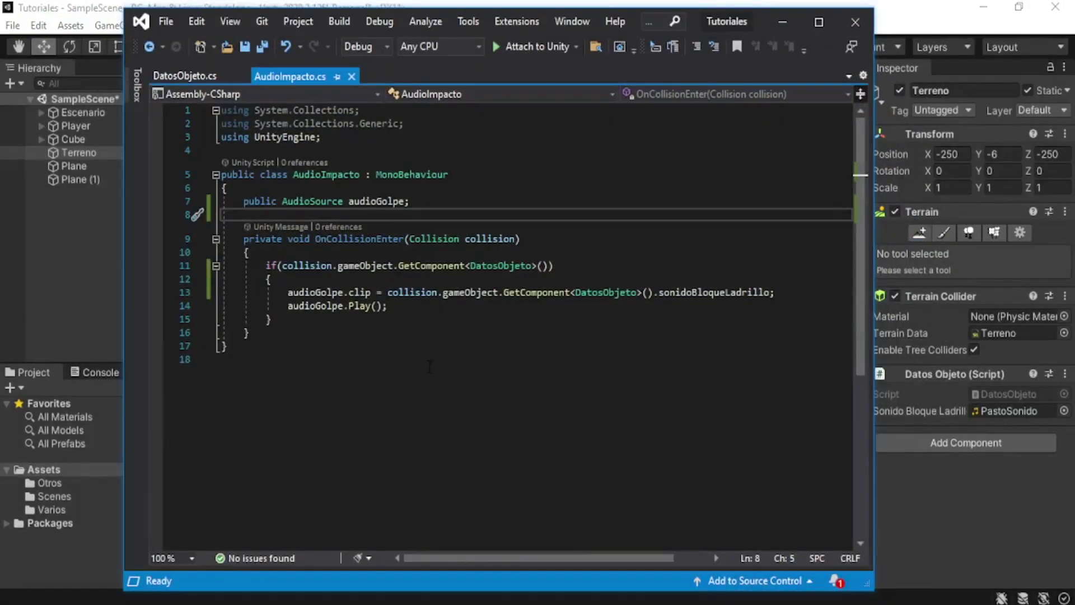
pyautogui.click(455, 310)
pyautogui.click(183, 76)
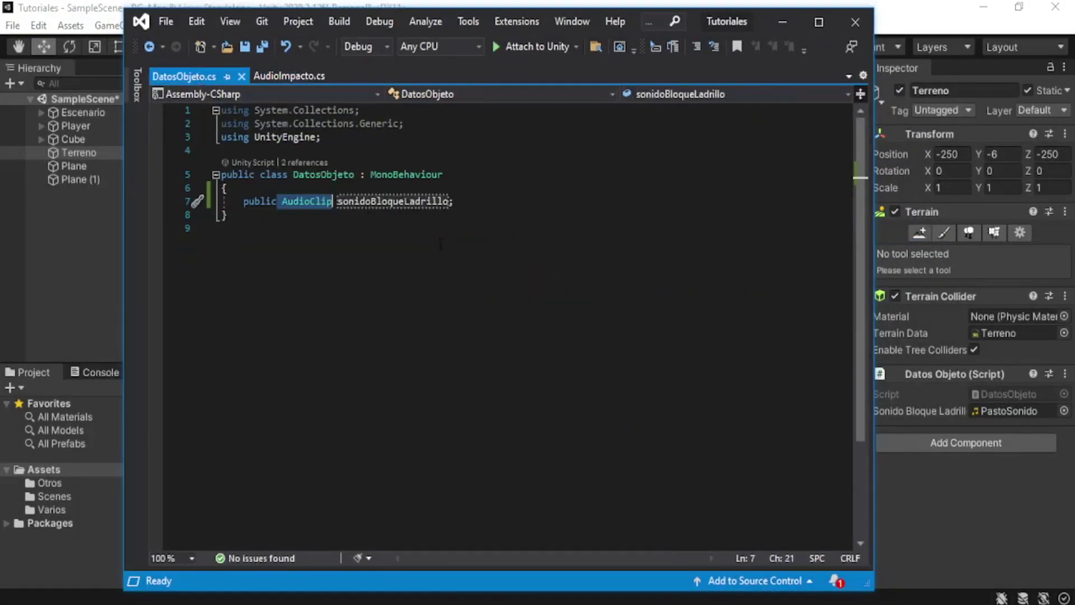
pyautogui.click(502, 174)
pyautogui.click(469, 201)
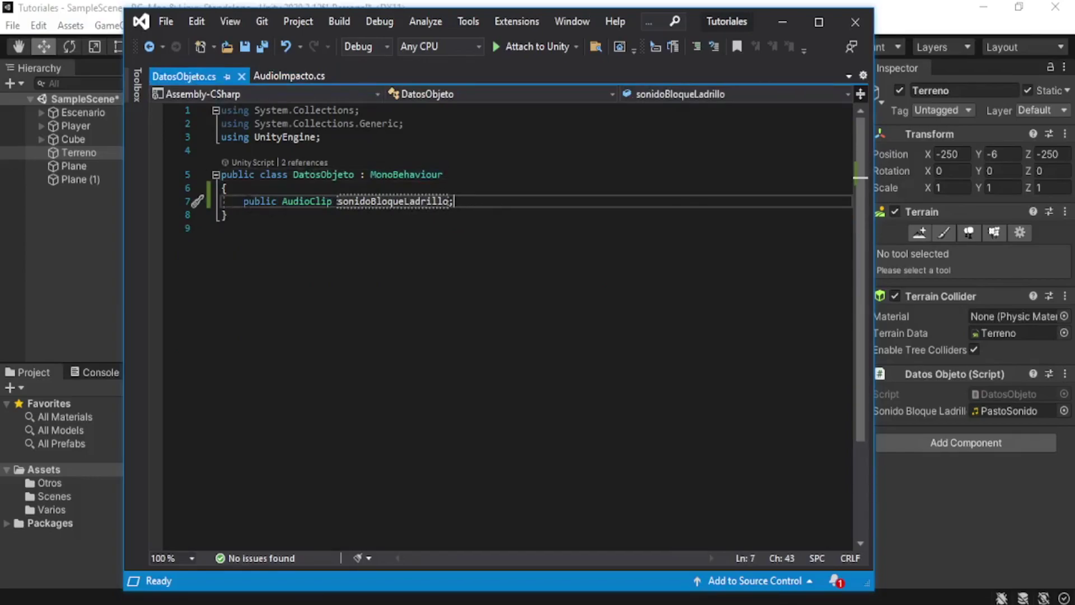
pyautogui.moveTo(242, 201); pyautogui.dragTo(452, 201)
pyautogui.click(476, 201)
pyautogui.hotkey('alt', 'Tab')
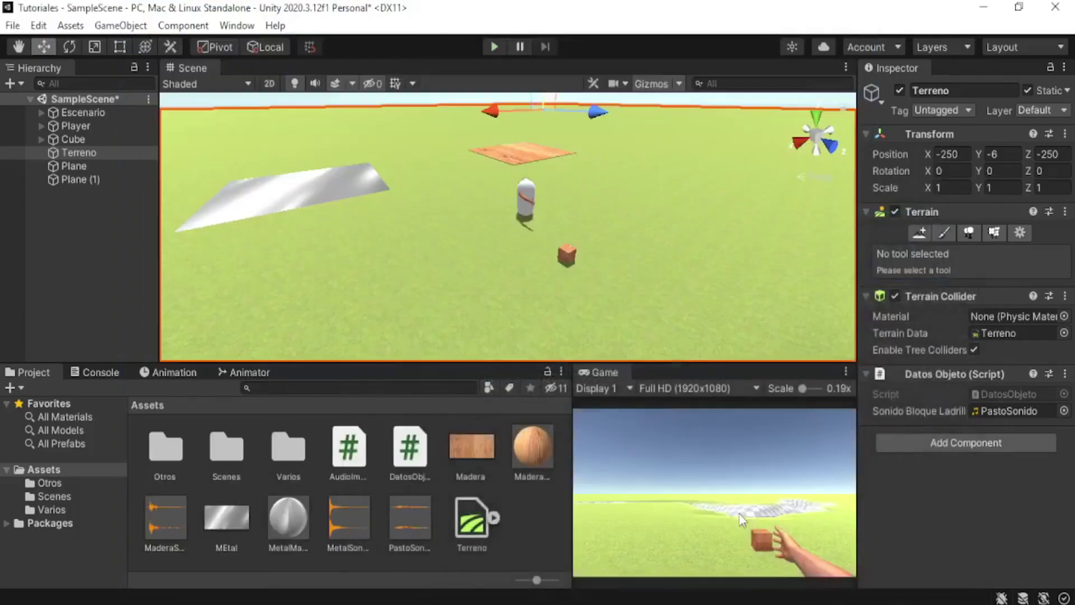
# Check the clips on Plane (1) (MetalSonido), Plane (MaderaSonido) and Terreno (PastoSonido), then open DatosObjeto.cs.
pyautogui.click(324, 199)
pyautogui.scroll(3, 371, 194)
pyautogui.keyDown('alt'); pyautogui.moveTo(392, 202); pyautogui.dragTo(578, 251); pyautogui.keyUp('alt')
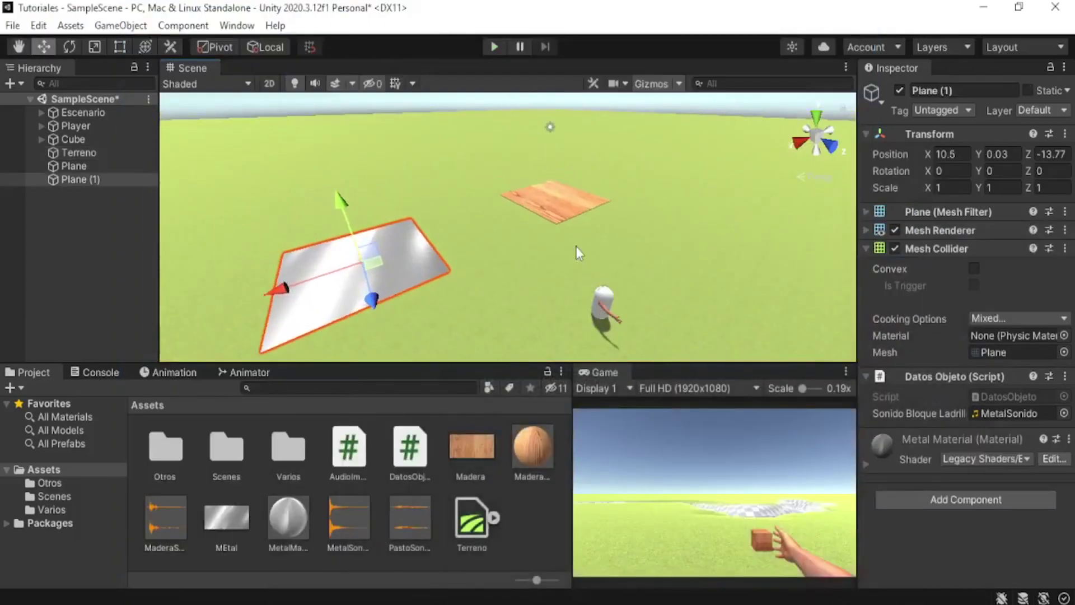
pyautogui.click(560, 200)
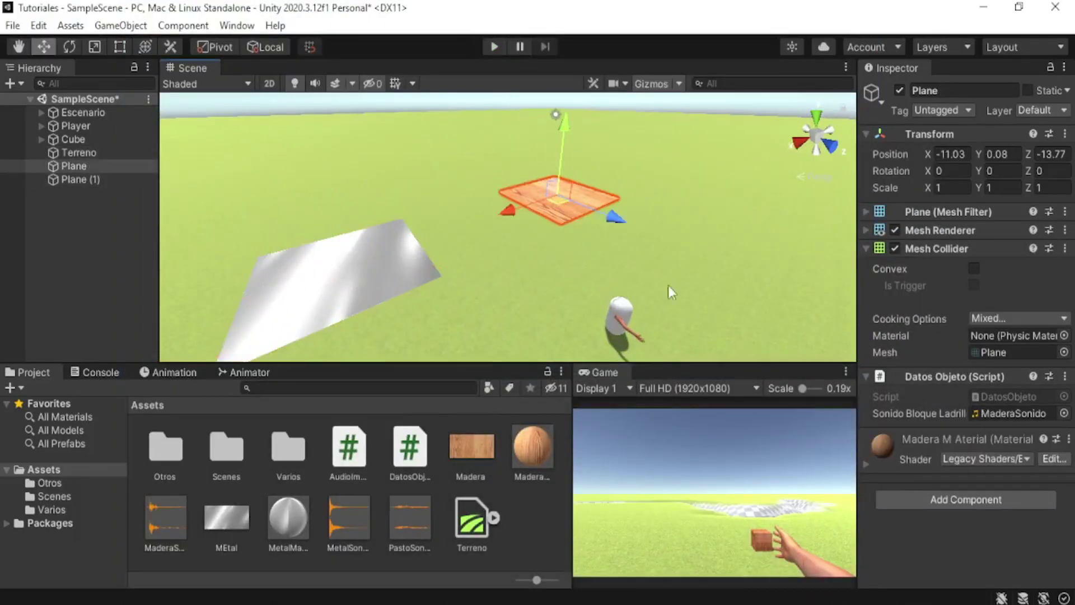
pyautogui.click(485, 265)
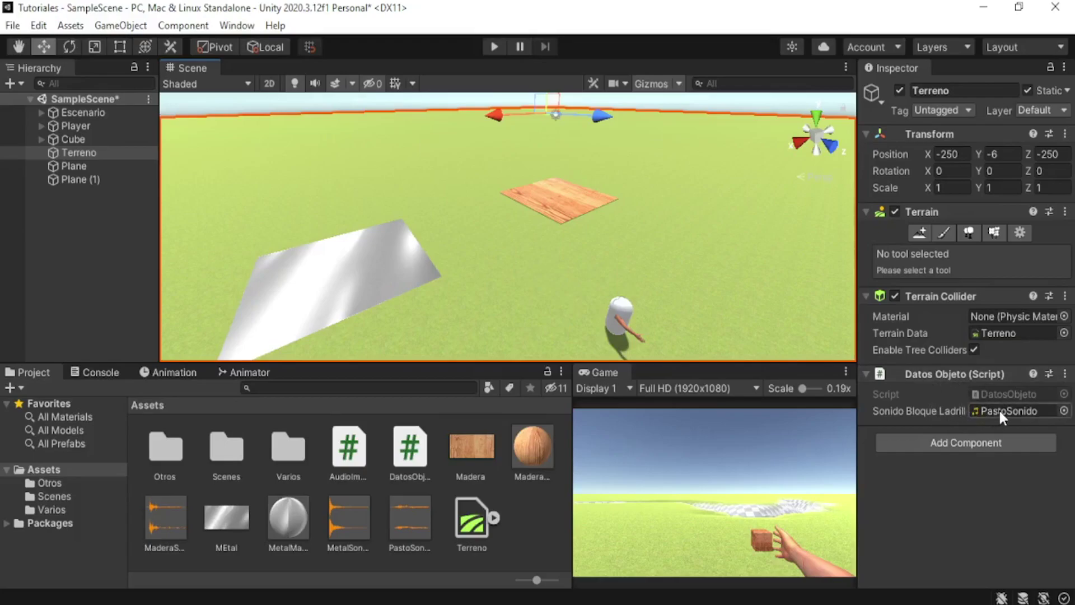
pyautogui.click(781, 580)
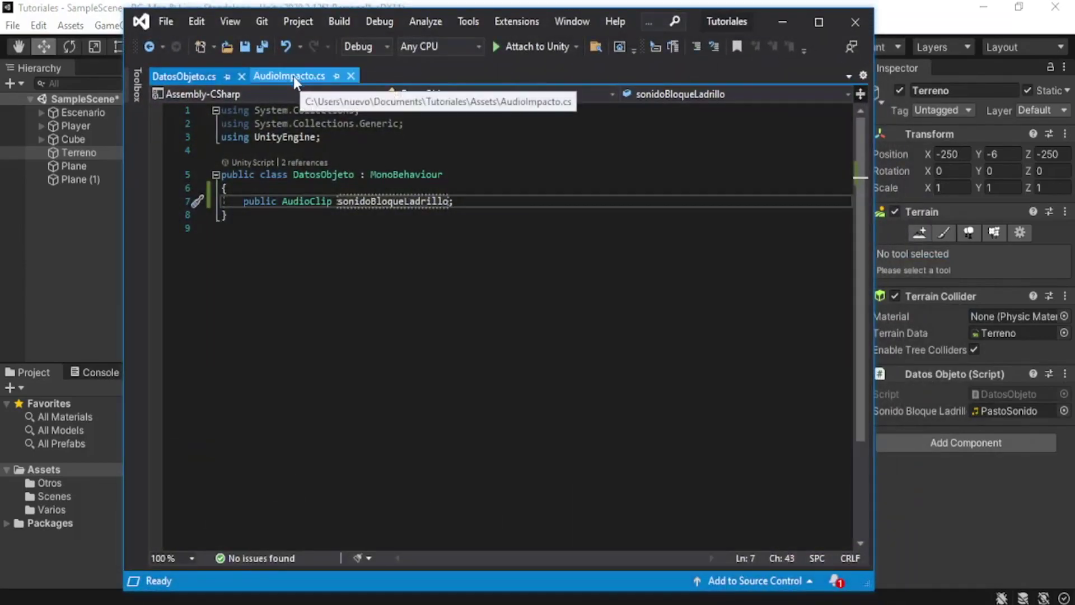
# In AudioImpacto.cs, review OnCollisionEnter assigning the DatosObjeto clip to audioGolpe and calling Play().
pyautogui.click(294, 76)
pyautogui.click(533, 373)
pyautogui.click(501, 306)
pyautogui.click(410, 201)
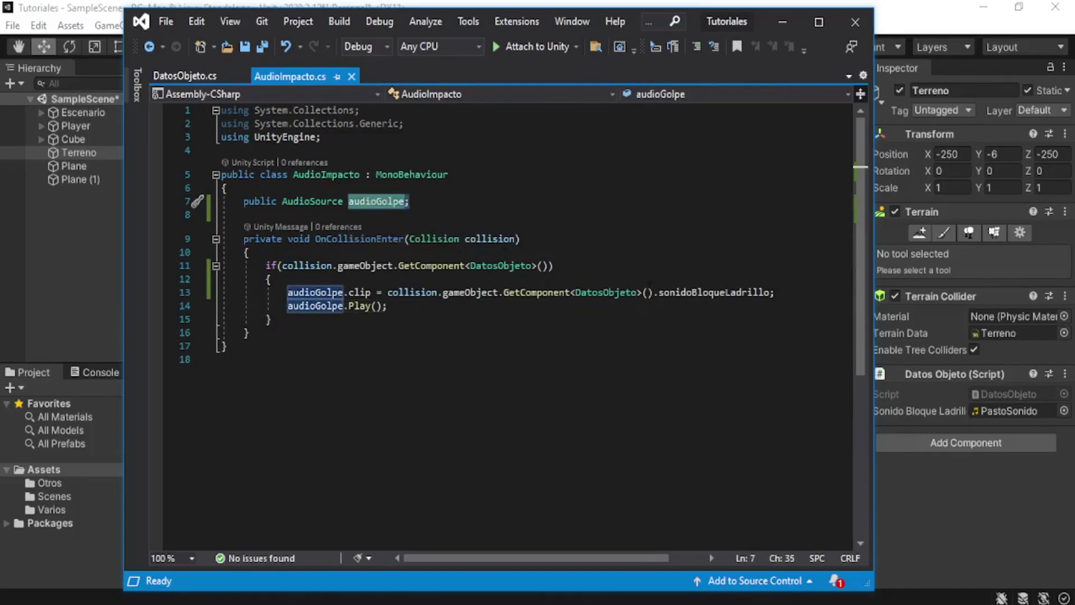
pyautogui.click(402, 312)
pyautogui.moveTo(354, 292); pyautogui.dragTo(784, 291)
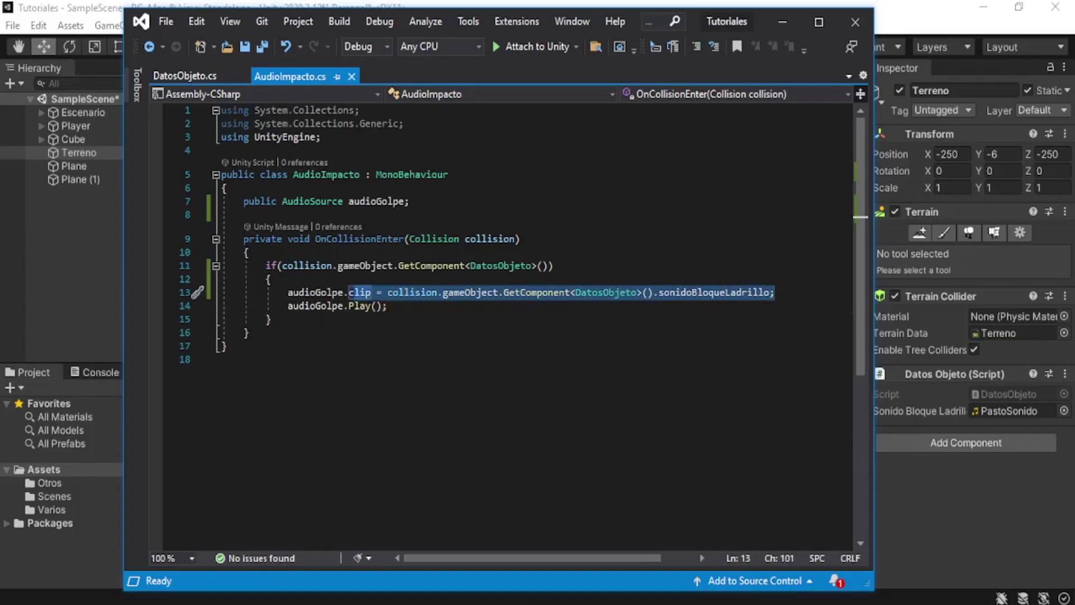
pyautogui.moveTo(288, 306); pyautogui.dragTo(387, 306)
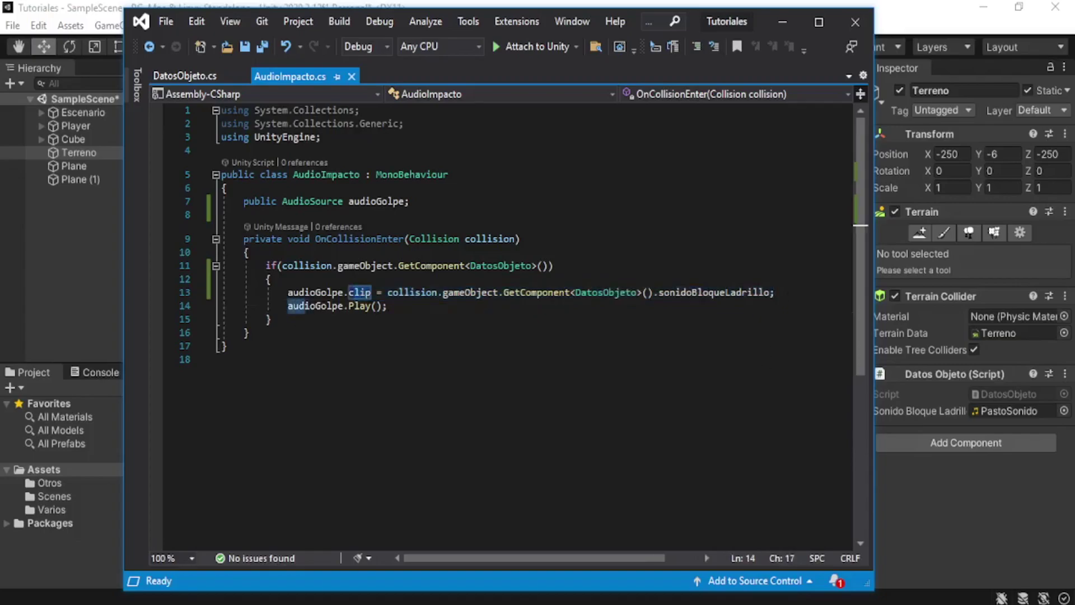
pyautogui.click(450, 309)
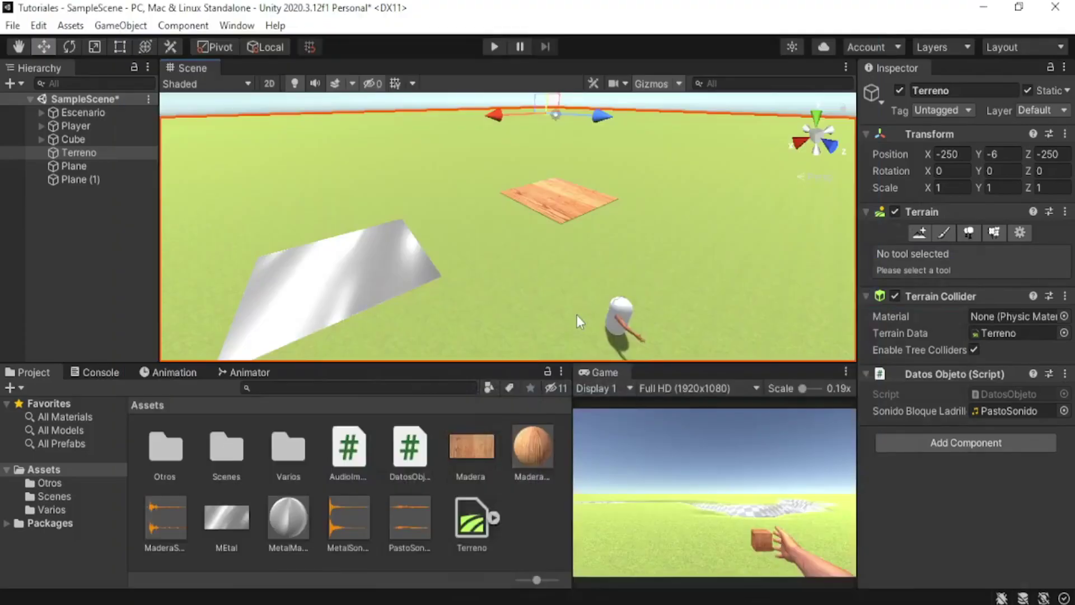
# Move the Player capsule beside the wooden plank (X -2.49, Z -7) and re-enter Play mode.
pyautogui.click(563, 197)
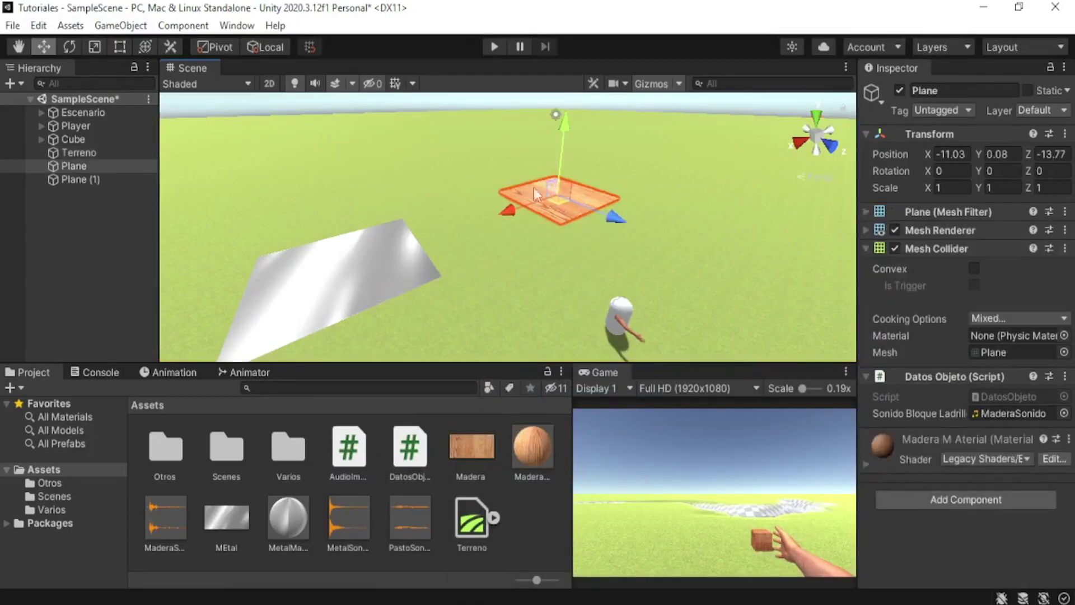
pyautogui.click(758, 538)
pyautogui.click(627, 309)
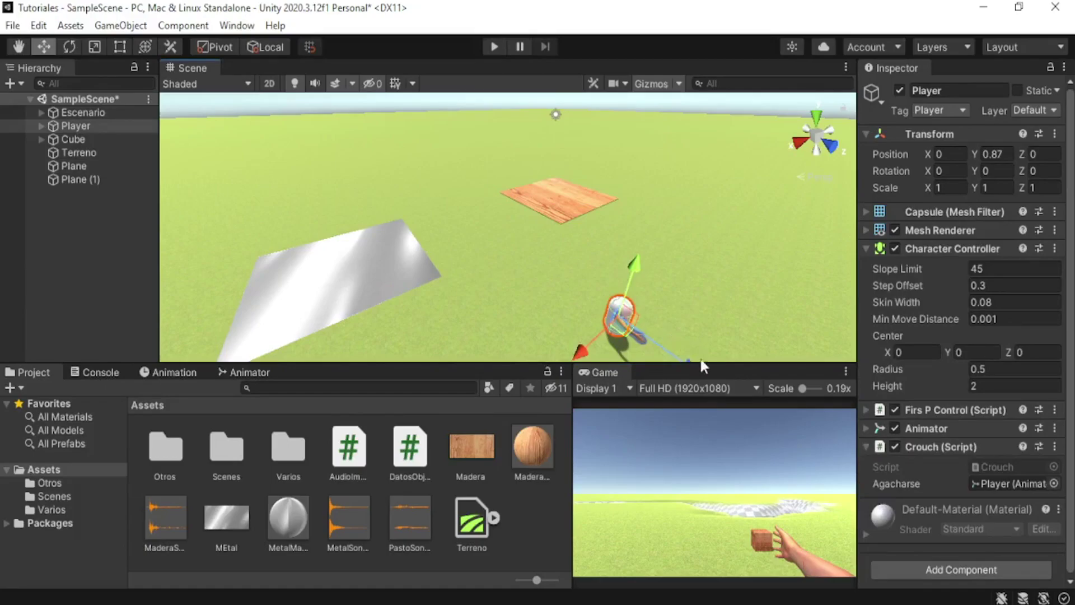
pyautogui.moveTo(624, 336); pyautogui.dragTo(550, 247)
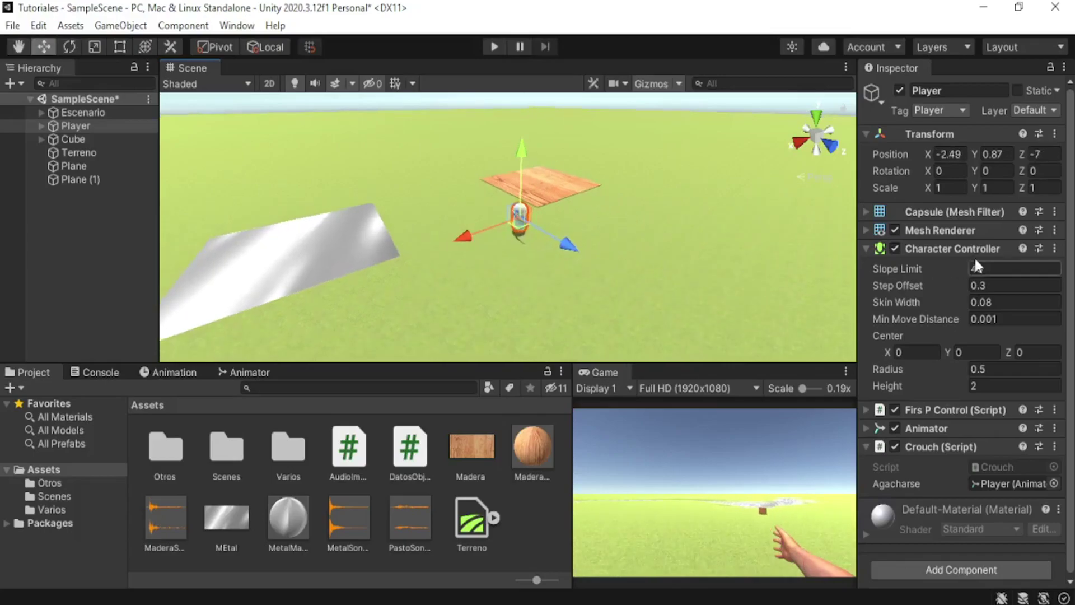
pyautogui.keyDown('alt'); pyautogui.moveTo(538, 235); pyautogui.dragTo(495, 188); pyautogui.keyUp('alt')
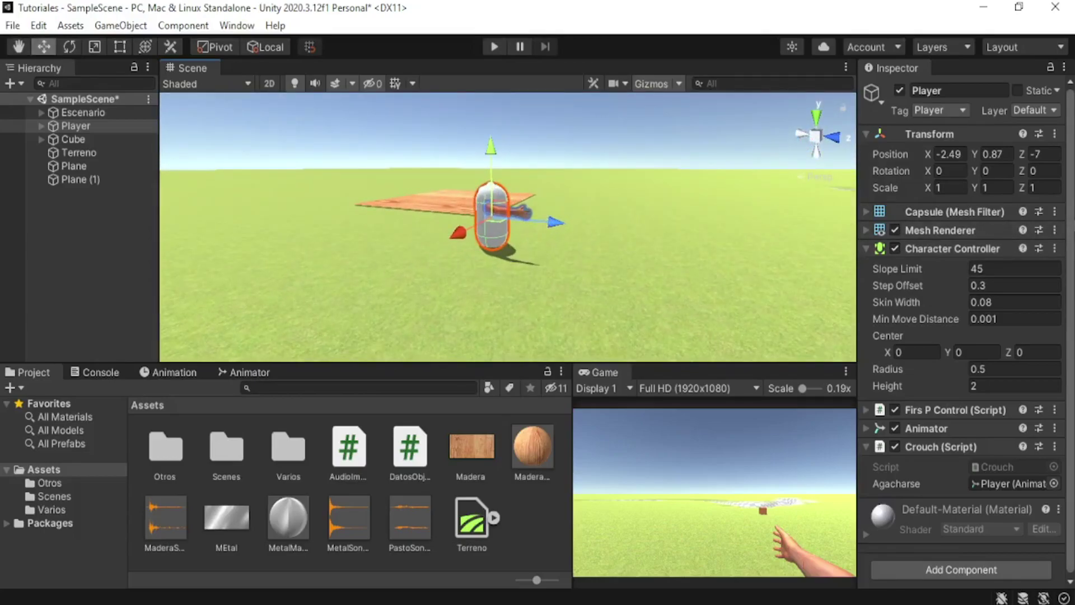
pyautogui.scroll(-1, 961, 336)
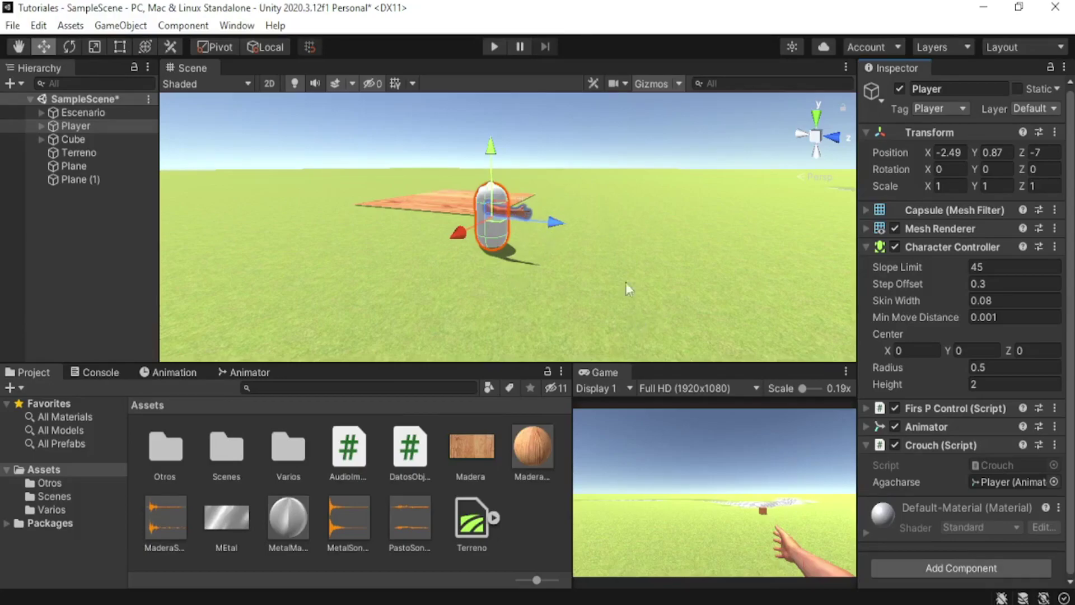
pyautogui.keyDown('alt'); pyautogui.moveTo(579, 212); pyautogui.dragTo(535, 226); pyautogui.keyUp('alt')
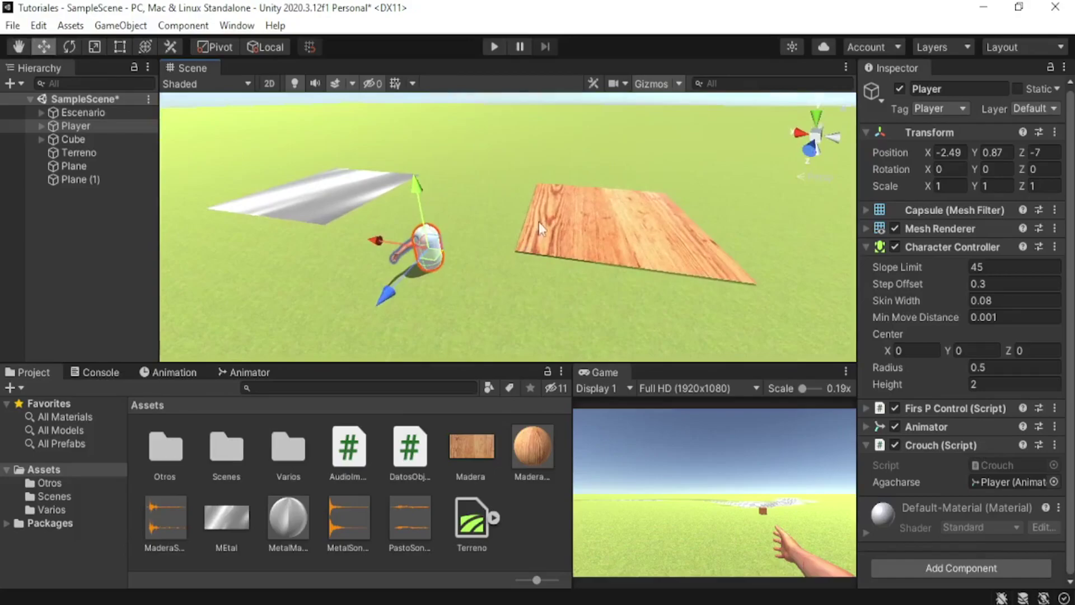
pyautogui.scroll(-3, 577, 263)
pyautogui.scroll(-3, 577, 263)
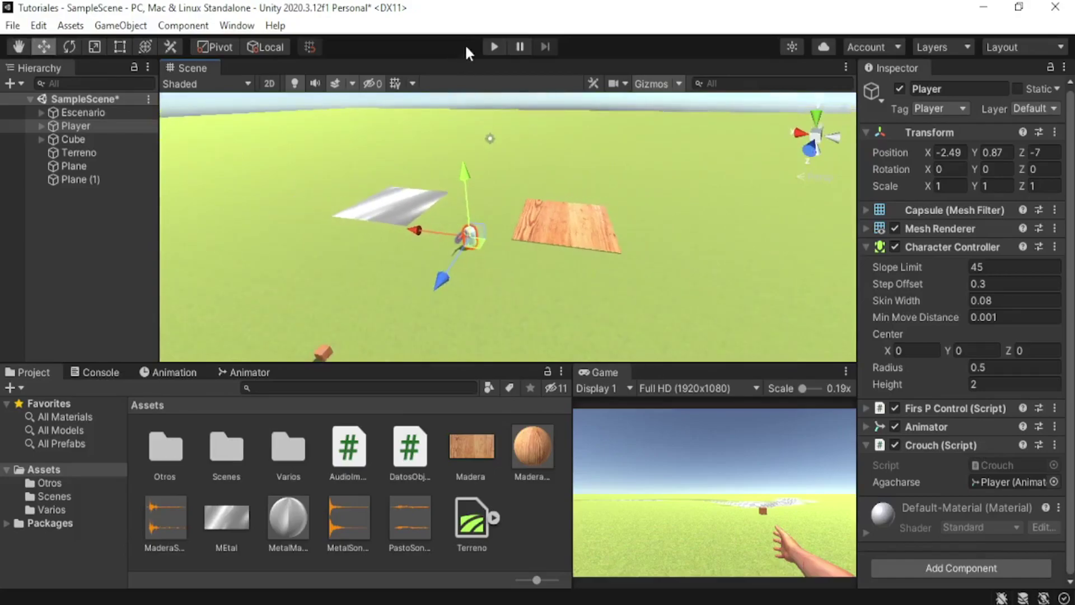
pyautogui.click(495, 48)
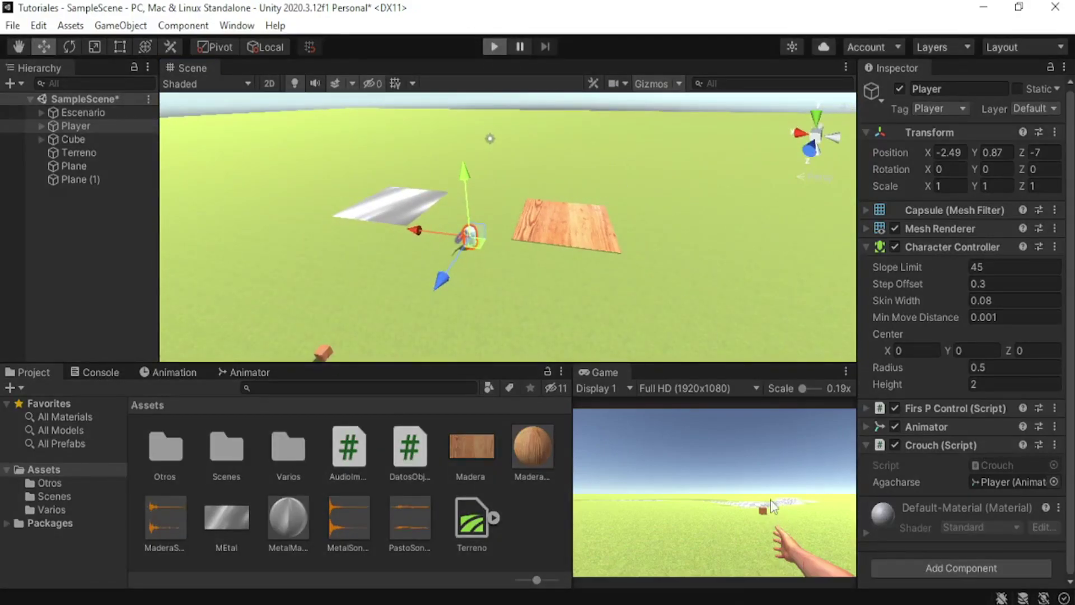
# Walk the player, holding the cube, across the wooden plank and onto the metal plate.
pyautogui.click(771, 506)
pyautogui.press('w')
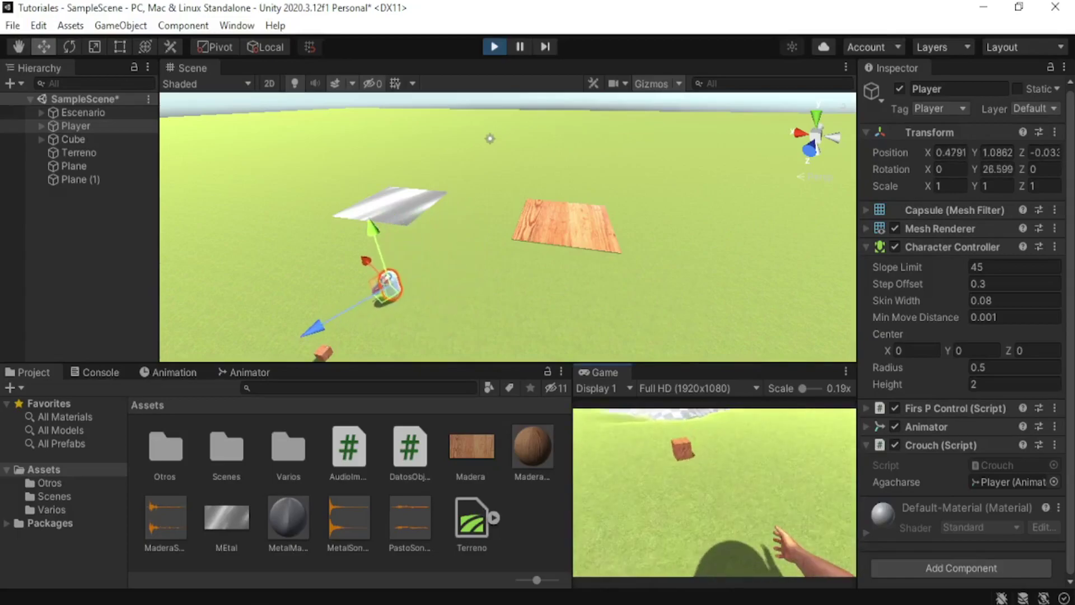
pyautogui.press('w')
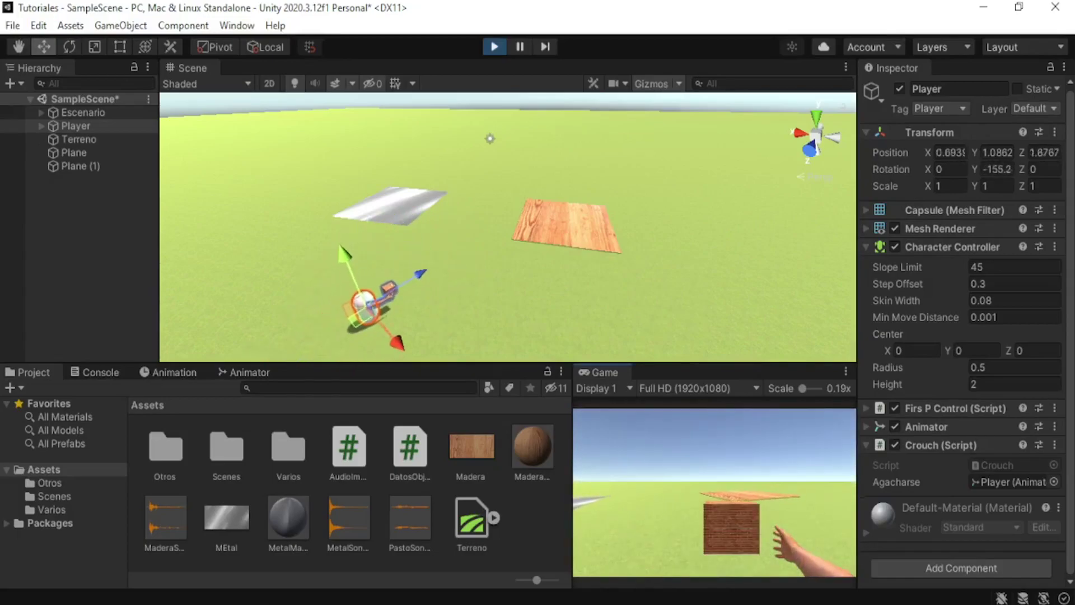
pyautogui.press('w')
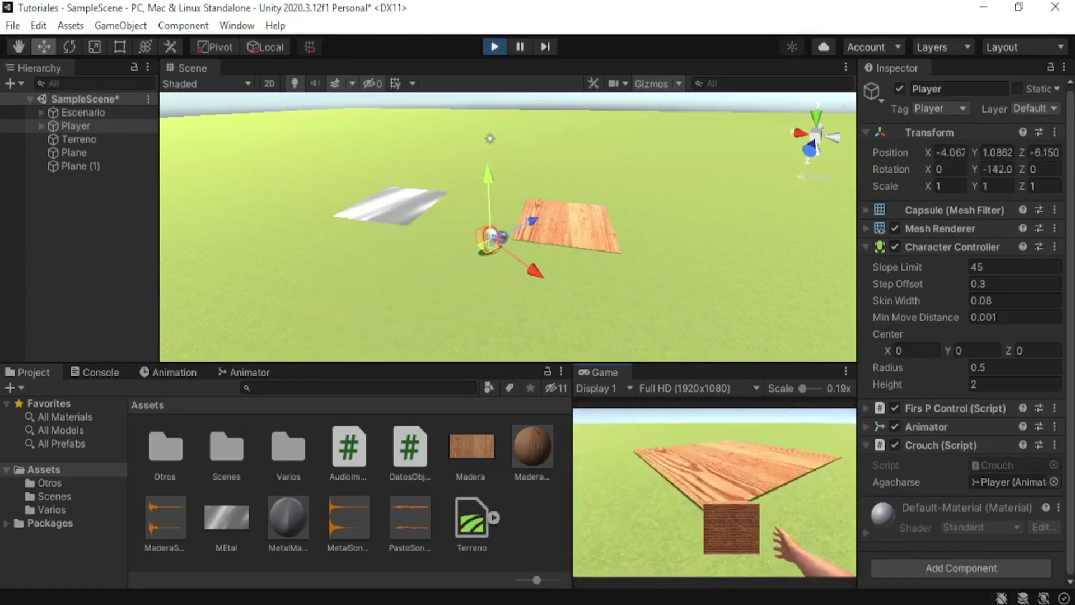
pyautogui.press('w')
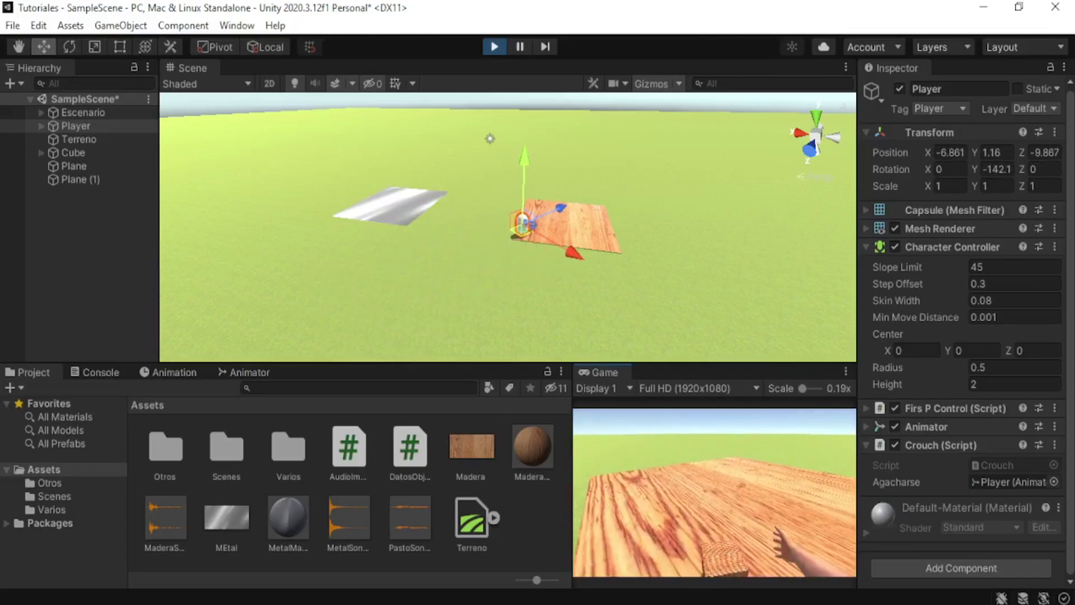
pyautogui.press('w')
pyautogui.press('w')
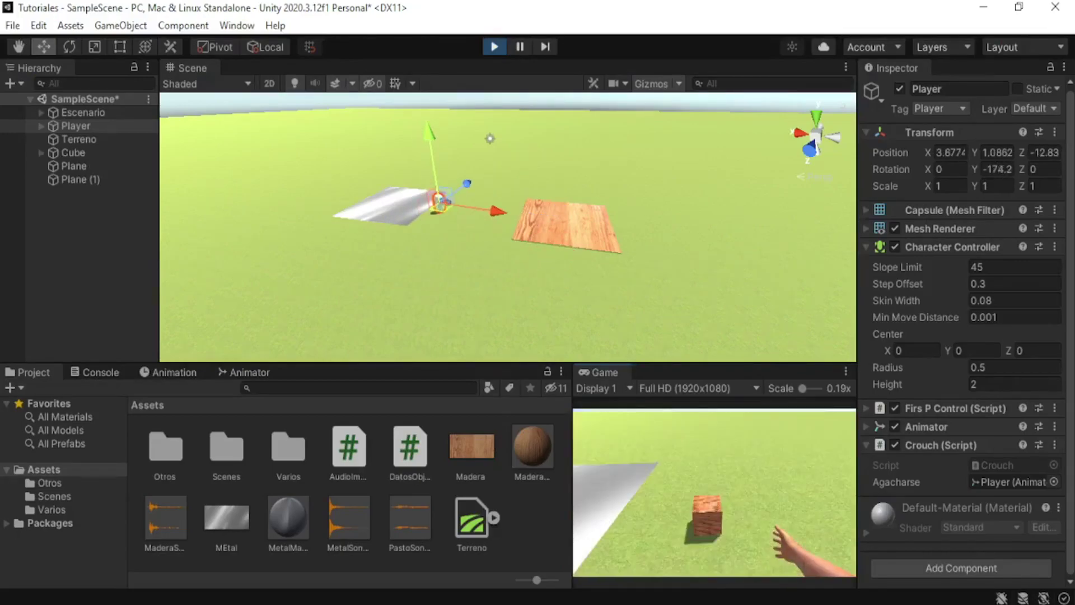
pyautogui.press('w')
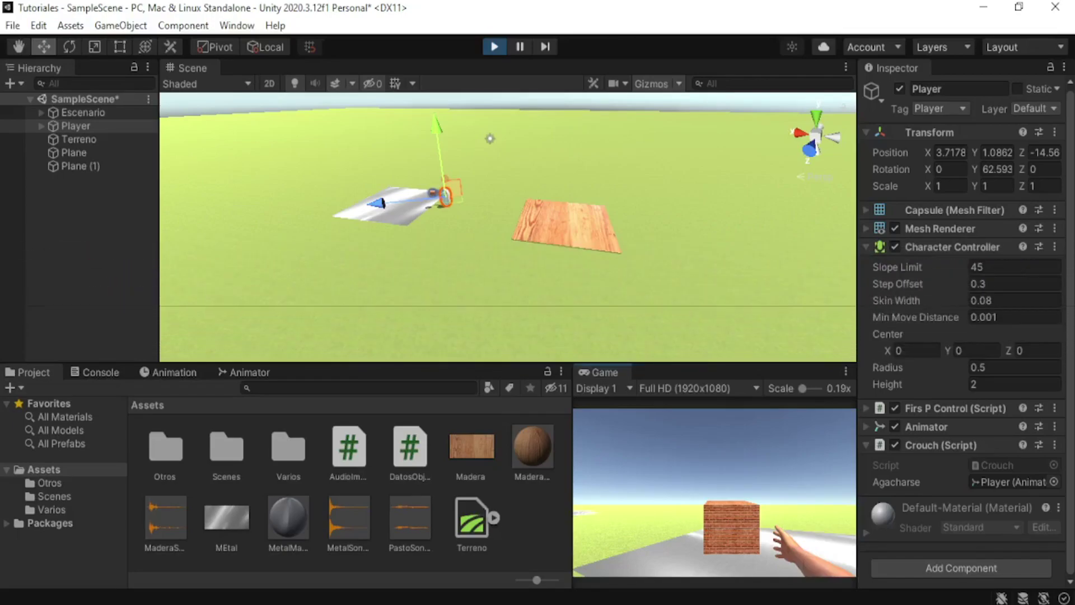
pyautogui.press('w')
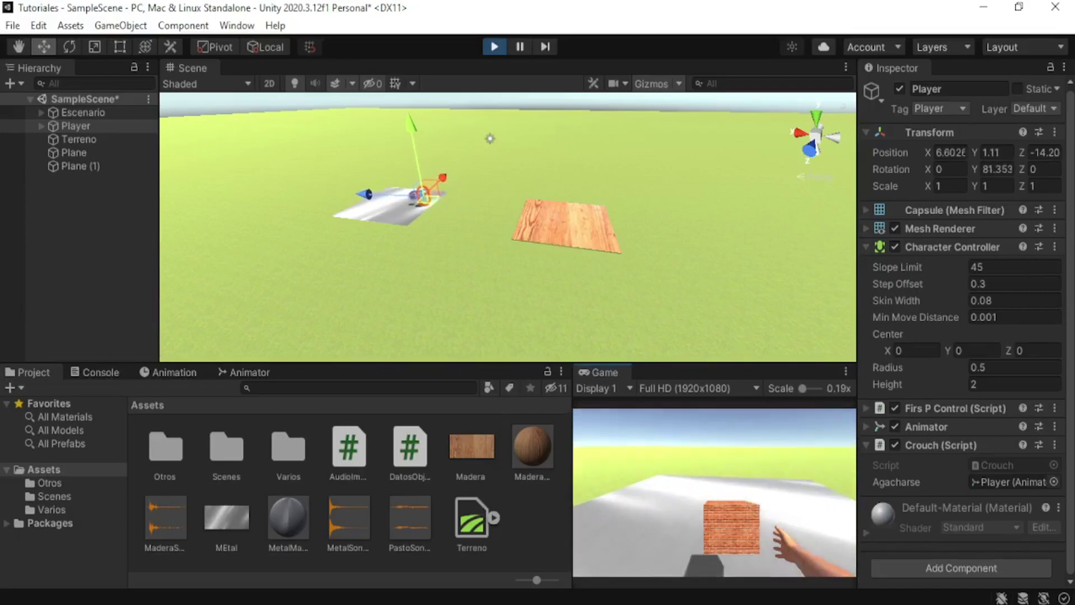
pyautogui.press('s')
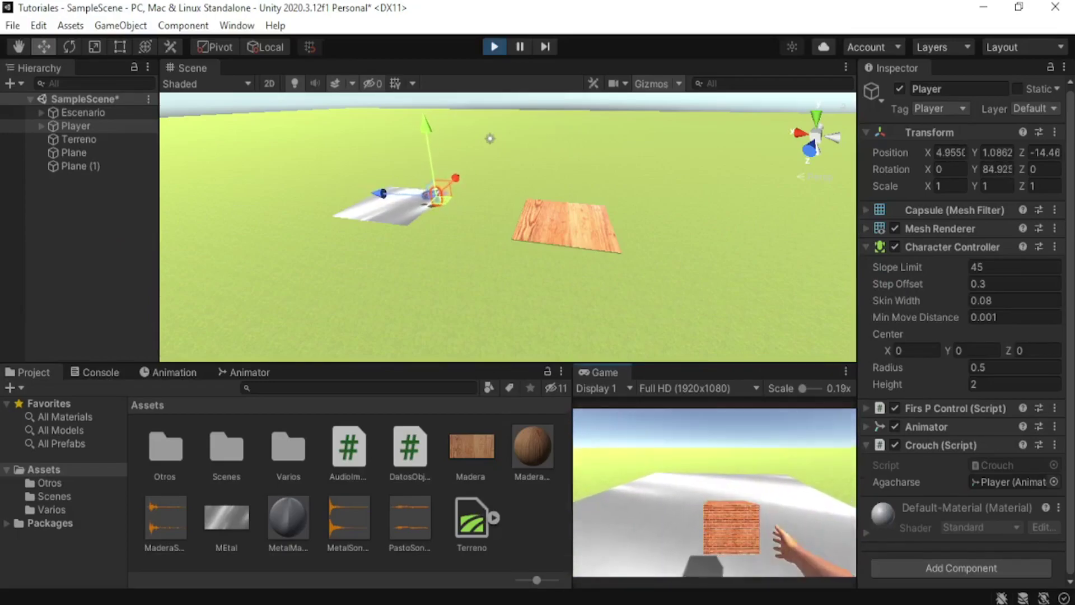